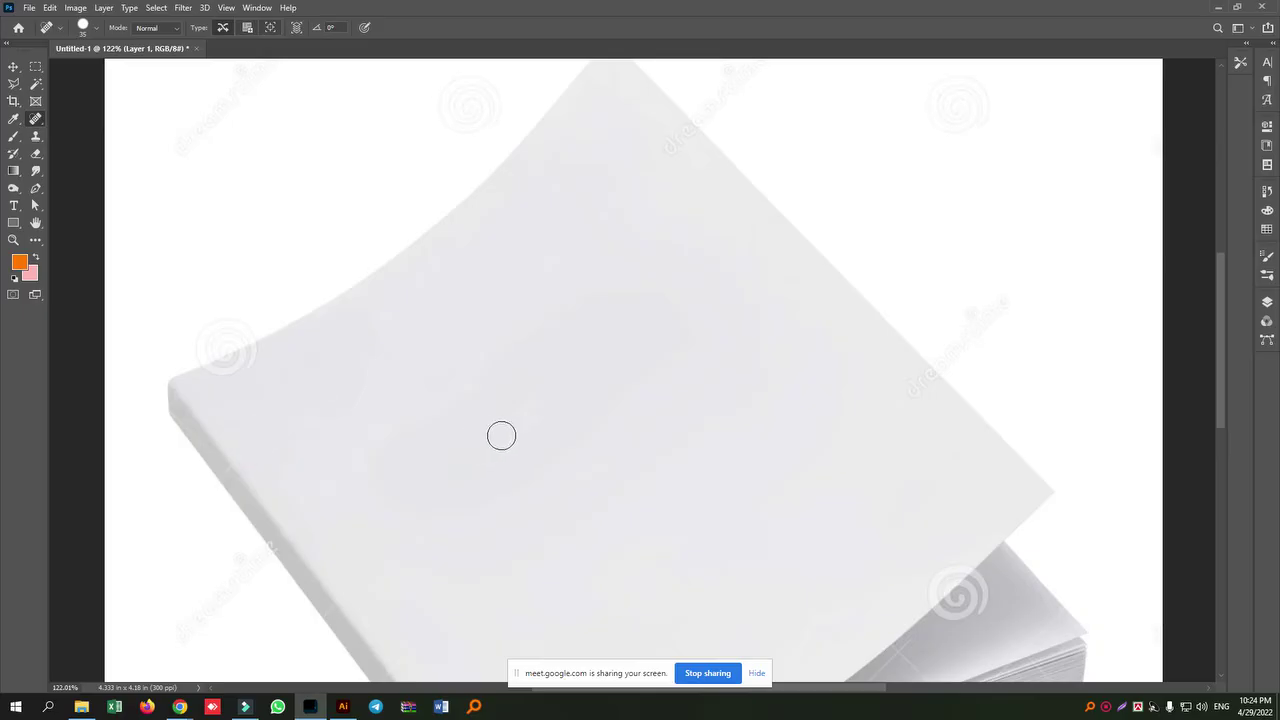
- Heal the watermark traces across the notebook cover with straight healing brush strokes
{"action": "left_click", "coordinate": [790, 150]}
{"action": "left_click", "coordinate": [709, 229], "text": "shift"}
{"action": "left_click", "coordinate": [689, 94]}
{"action": "left_click", "coordinate": [498, 276], "text": "shift"}
{"action": "left_click", "coordinate": [459, 162]}
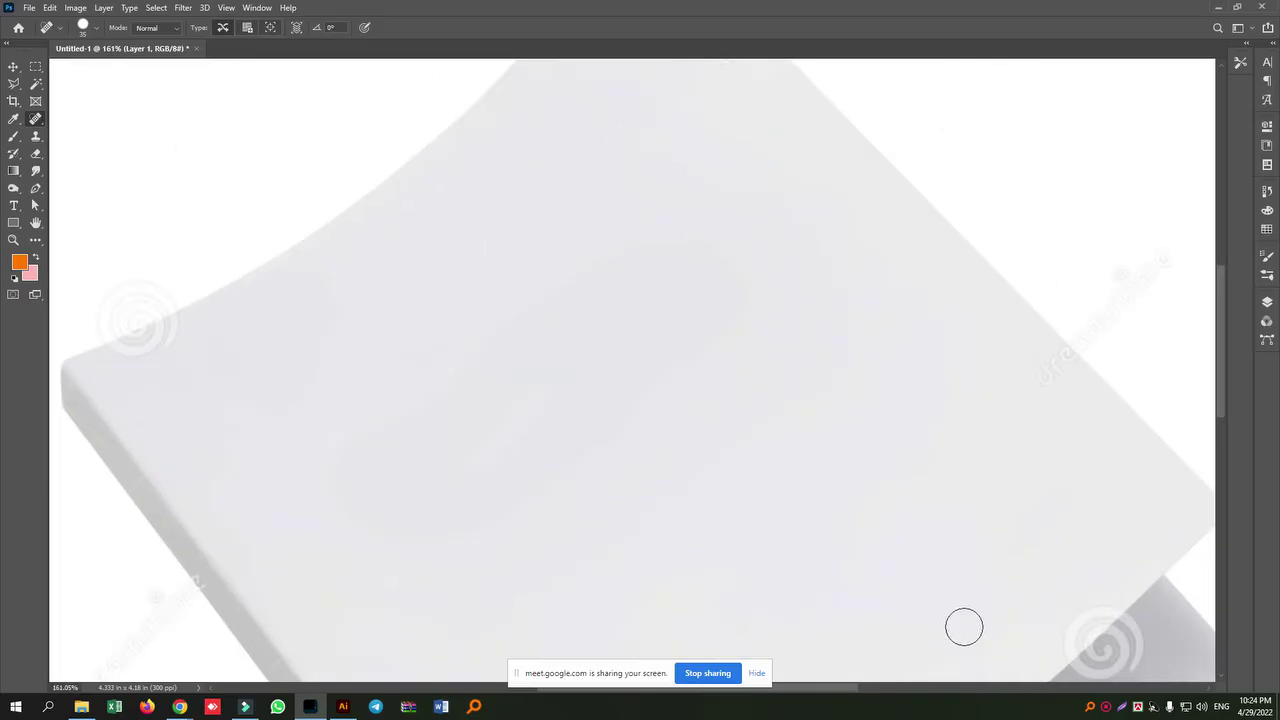
{"action": "left_click", "coordinate": [859, 533], "text": "shift"}
{"action": "left_click", "coordinate": [930, 470]}
{"action": "left_click", "coordinate": [547, 88], "text": "shift"}
{"action": "left_click", "coordinate": [1085, 499]}
{"action": "left_click", "coordinate": [1006, 589], "text": "shift"}
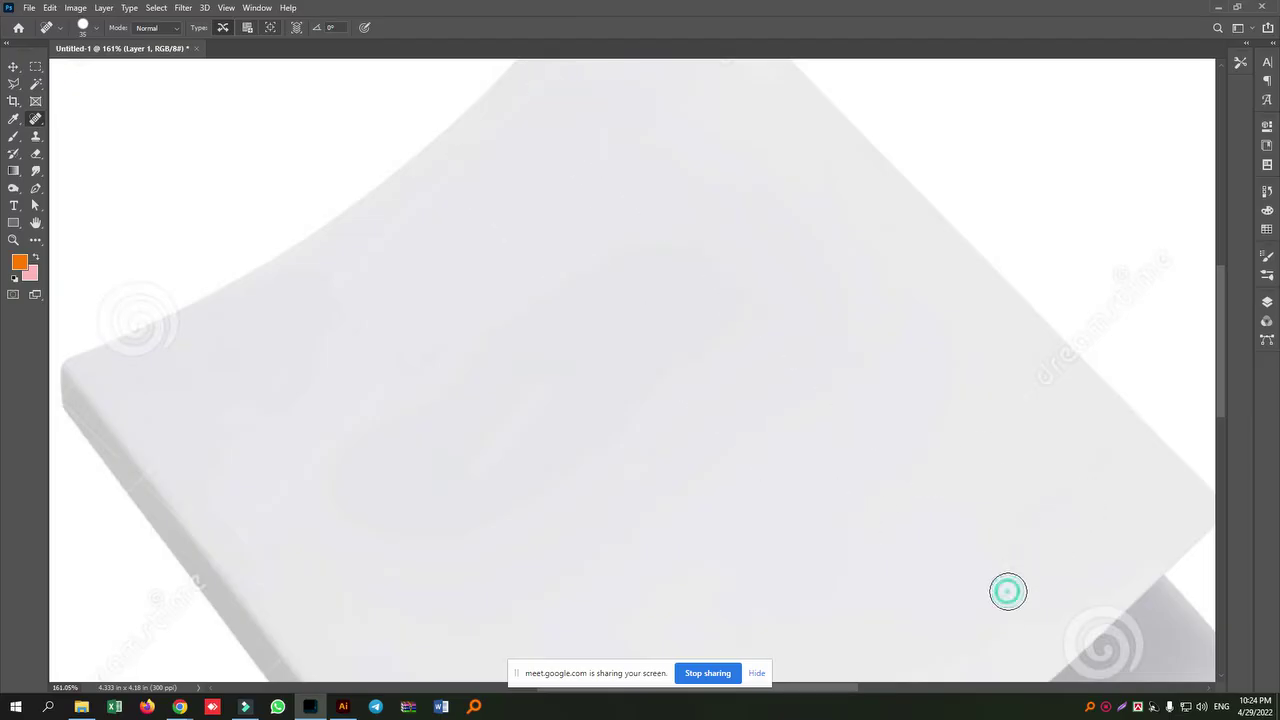
- Retouch the swirl watermark overlapping the cover's far-left corner with the healing brush
{"action": "scroll", "coordinate": [489, 529], "scroll_direction": "down", "scroll_amount": 2}
{"action": "scroll", "coordinate": [218, 404], "scroll_direction": "up", "scroll_amount": 1}
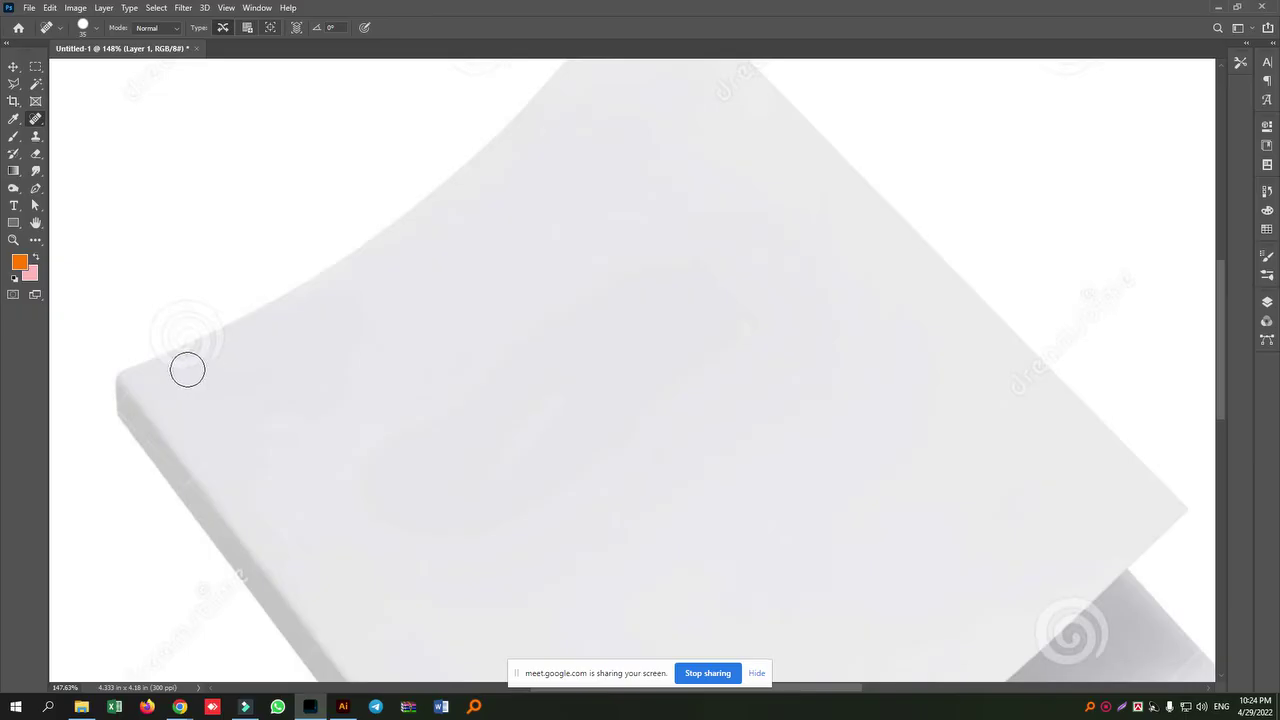
{"action": "left_click_drag", "start_coordinate": [180, 366], "coordinate": [177, 366]}
{"action": "scroll", "coordinate": [274, 363], "scroll_direction": "up", "scroll_amount": 3}
{"action": "left_click", "coordinate": [758, 673]}
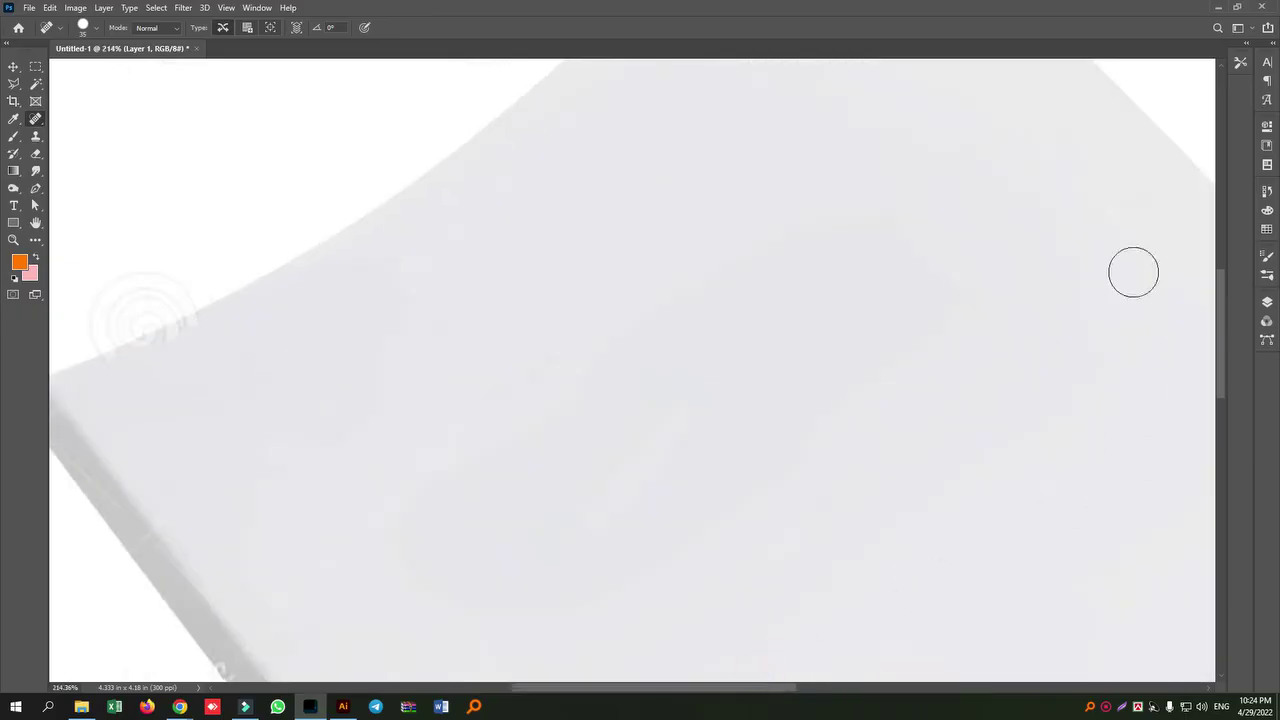
{"action": "left_click_drag", "start_coordinate": [1223, 328], "coordinate": [1220, 384]}
{"action": "scroll", "coordinate": [389, 357], "scroll_direction": "up", "scroll_amount": 2}
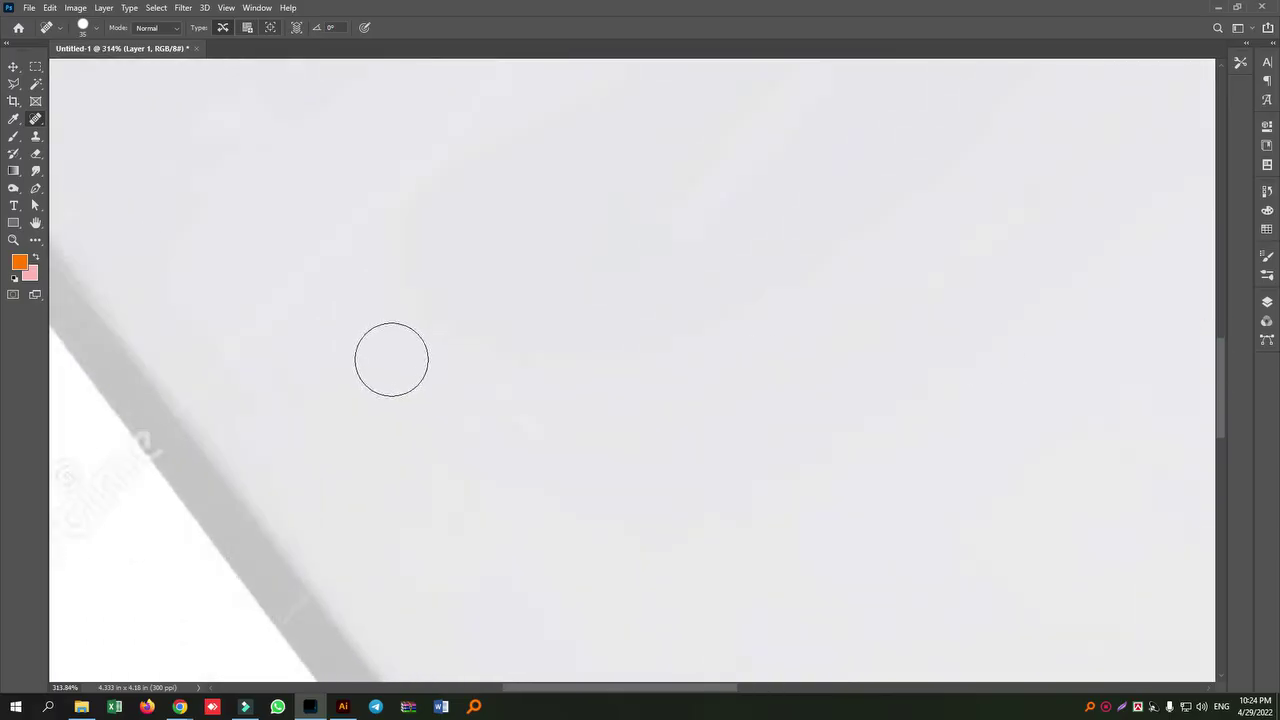
{"action": "scroll", "coordinate": [230, 452], "scroll_direction": "down", "scroll_amount": 2}
{"action": "scroll", "coordinate": [256, 463], "scroll_direction": "down", "scroll_amount": 2}
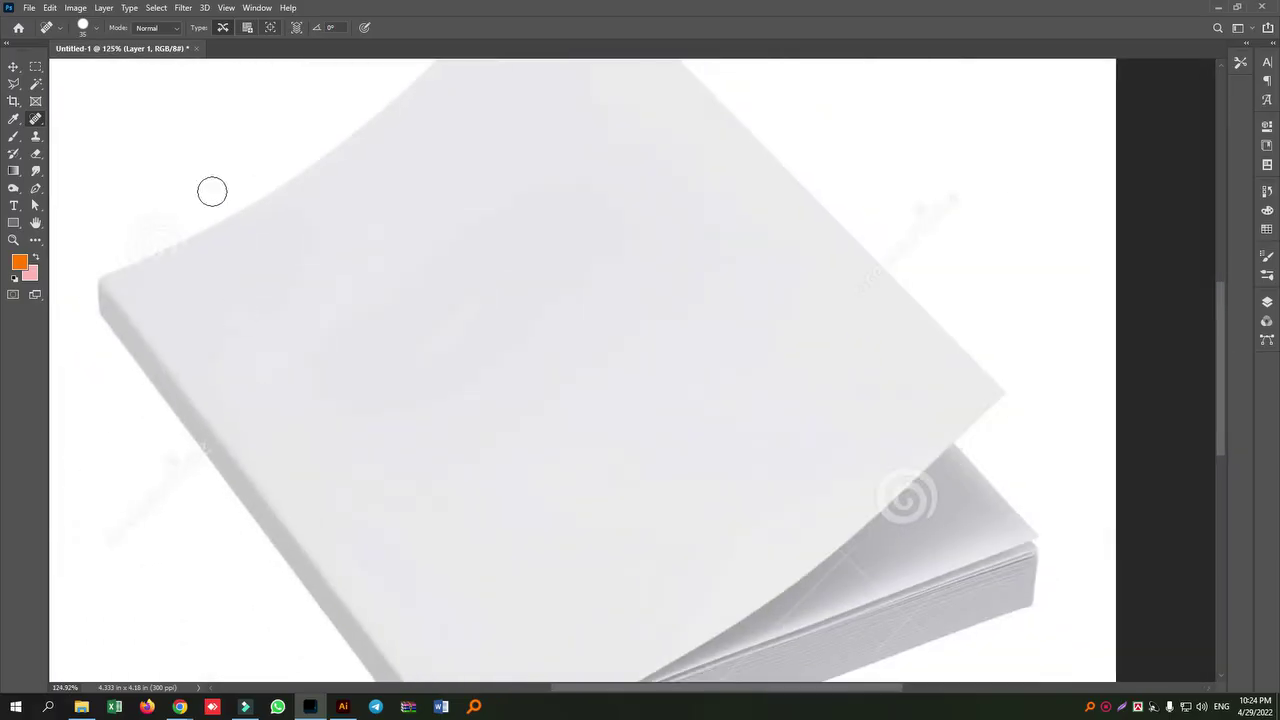
{"action": "mouse_move", "coordinate": [163, 220]}
{"action": "left_mouse_down"}
{"action": "mouse_move", "coordinate": [114, 243]}
{"action": "mouse_move", "coordinate": [183, 224]}
{"action": "mouse_move", "coordinate": [114, 252]}
{"action": "left_mouse_up"}
- Retouch the watermark remnants near the inner page and along the cover's right edge with short healing strokes
{"action": "scroll", "coordinate": [903, 552], "scroll_direction": "down", "scroll_amount": 2}
{"action": "mouse_move", "coordinate": [903, 551]}
{"action": "left_mouse_down"}
{"action": "mouse_move", "coordinate": [914, 508]}
{"action": "mouse_move", "coordinate": [903, 505]}
{"action": "mouse_move", "coordinate": [906, 541]}
{"action": "left_mouse_up"}
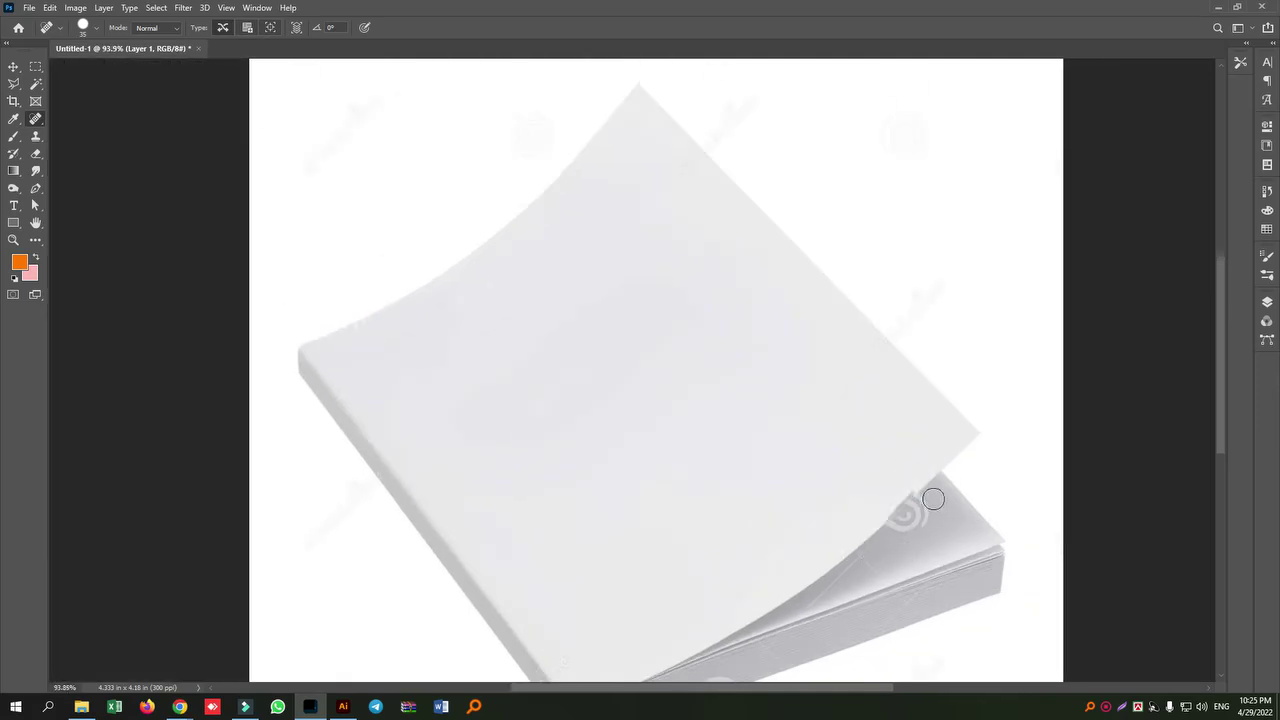
{"action": "scroll", "coordinate": [920, 491], "scroll_direction": "up", "scroll_amount": 2}
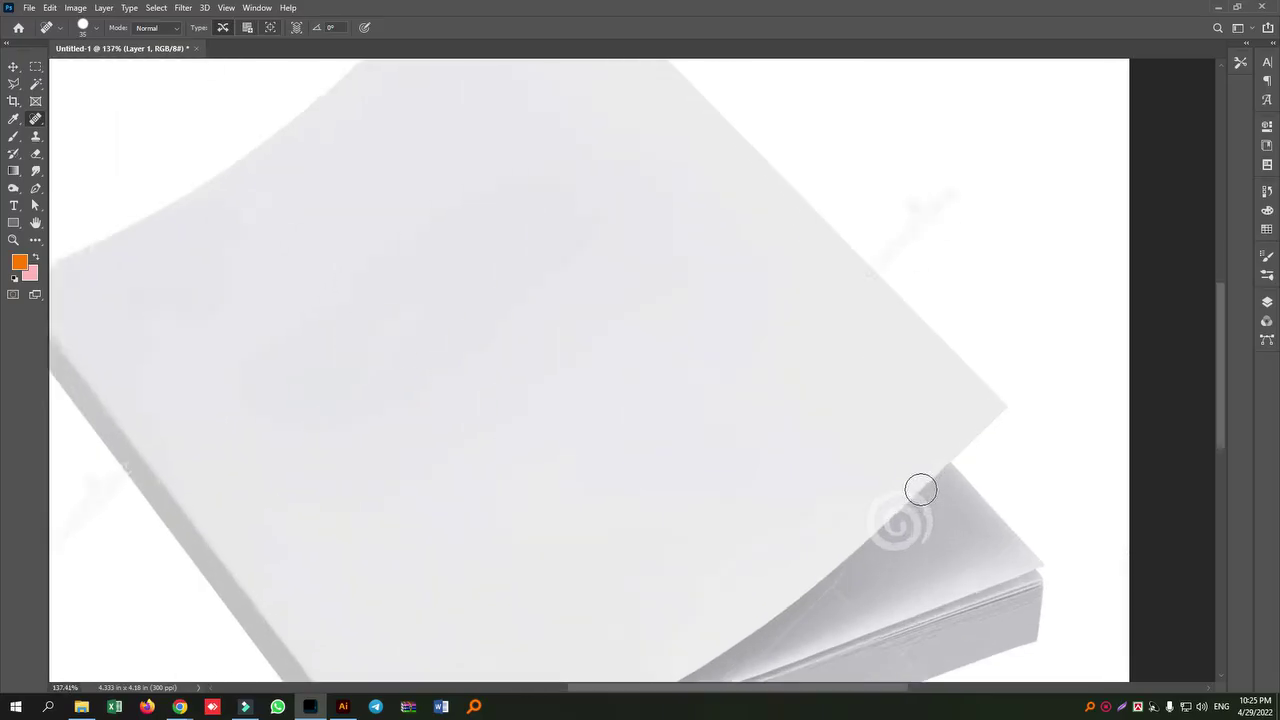
{"action": "scroll", "coordinate": [924, 303], "scroll_direction": "down", "scroll_amount": 3}
{"action": "mouse_move", "coordinate": [822, 280]}
{"action": "left_mouse_down"}
{"action": "mouse_move", "coordinate": [823, 294]}
{"action": "mouse_move", "coordinate": [840, 262]}
{"action": "left_mouse_up"}
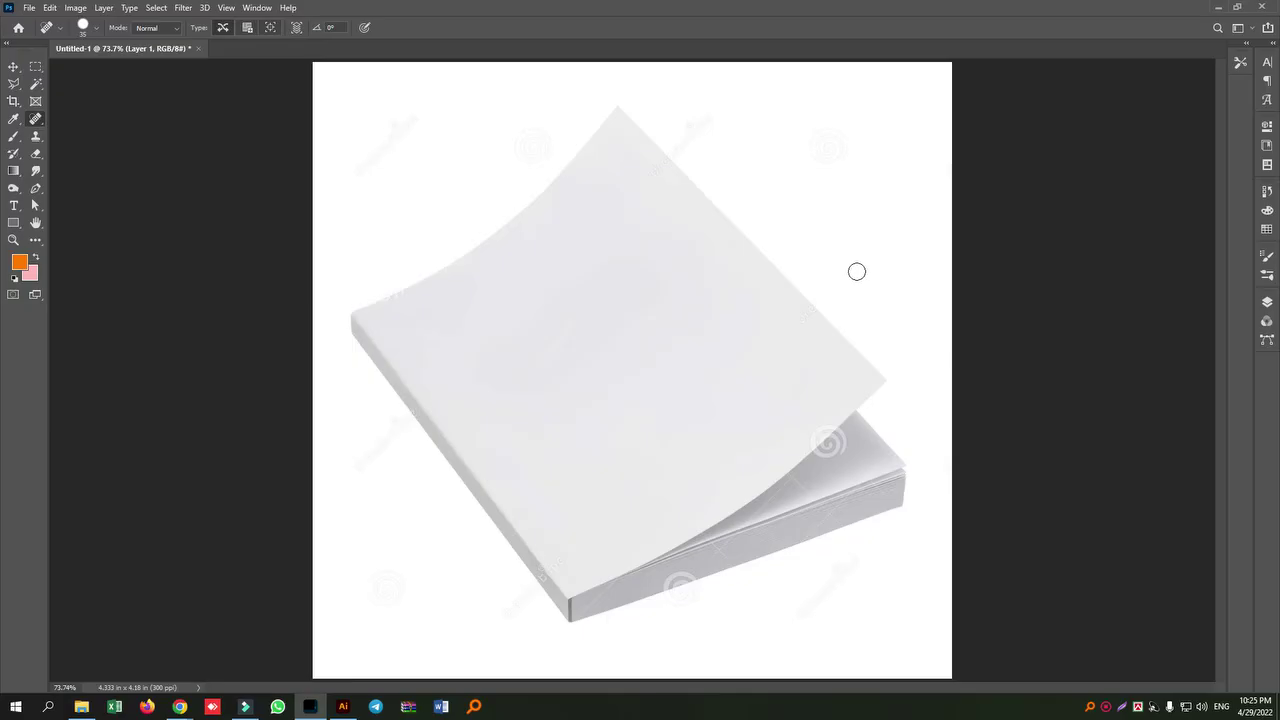
{"action": "scroll", "coordinate": [857, 278], "scroll_direction": "up", "scroll_amount": 1}
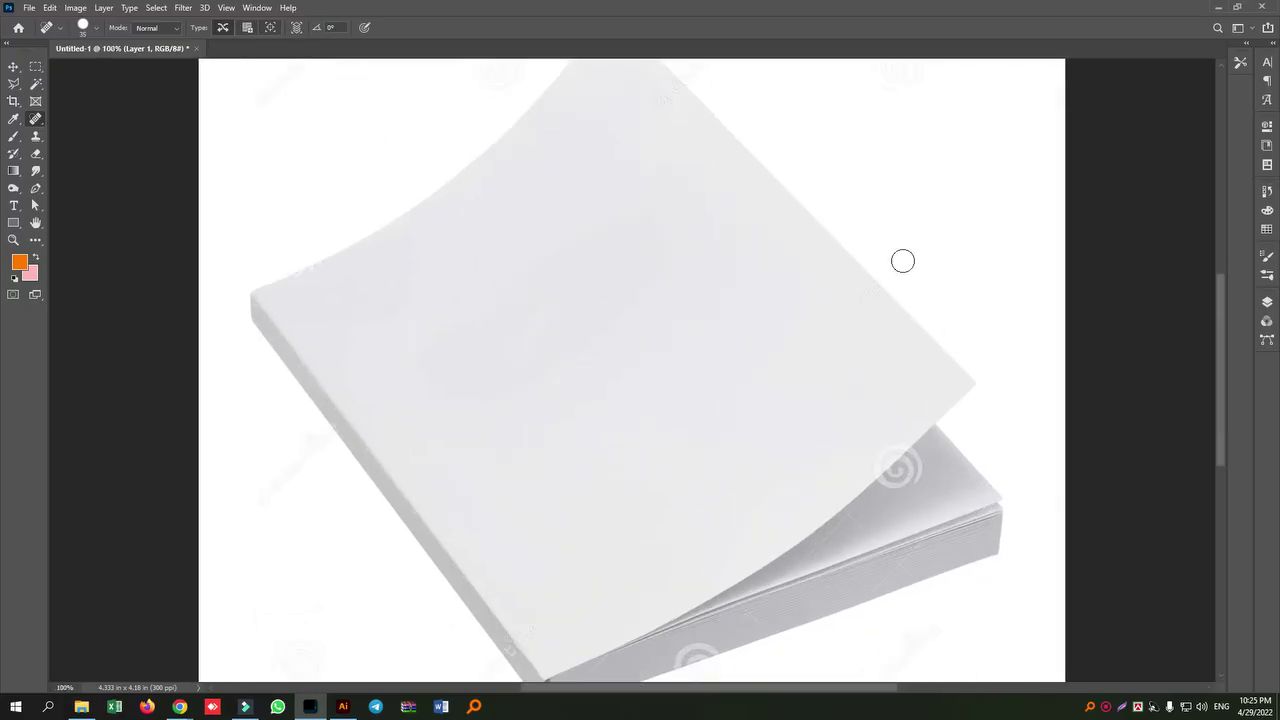
- Select the whole notebook with Select Subject, adding the missed lower part of the cover using Quick Selection
{"action": "left_click", "coordinate": [1268, 299]}
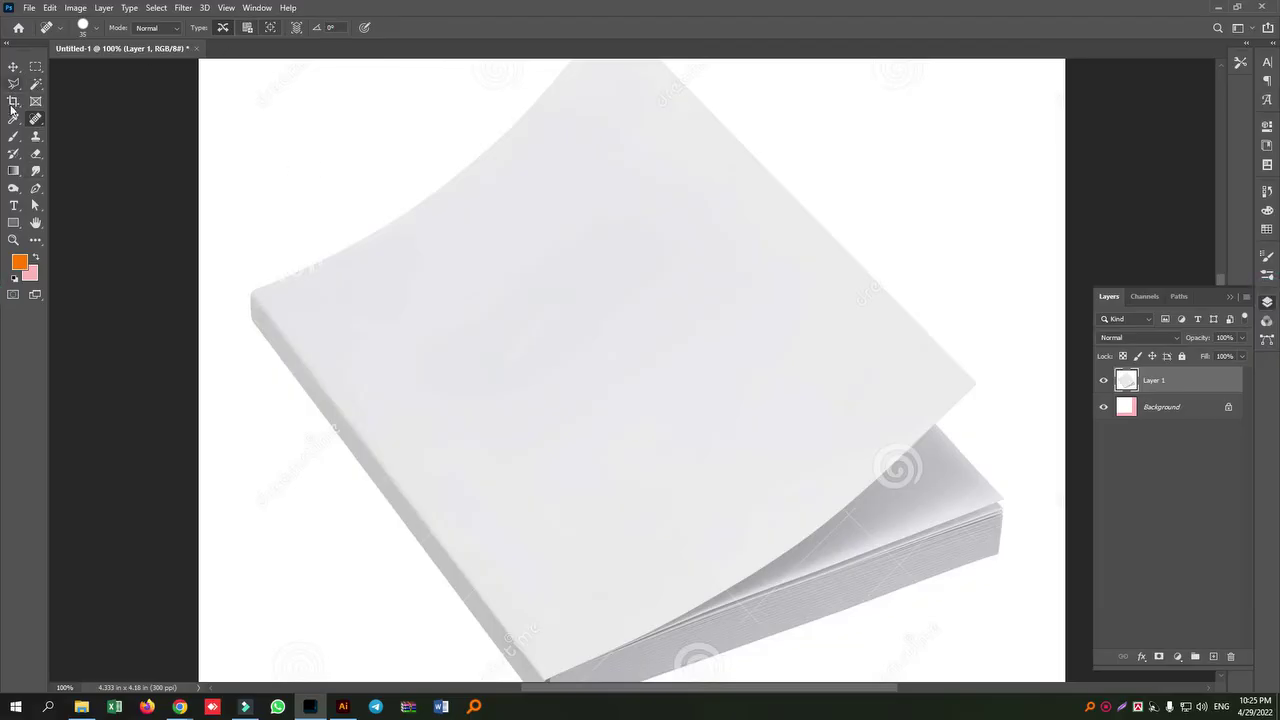
{"action": "left_click", "coordinate": [36, 84]}
{"action": "left_click", "coordinate": [94, 84]}
{"action": "left_click", "coordinate": [303, 30]}
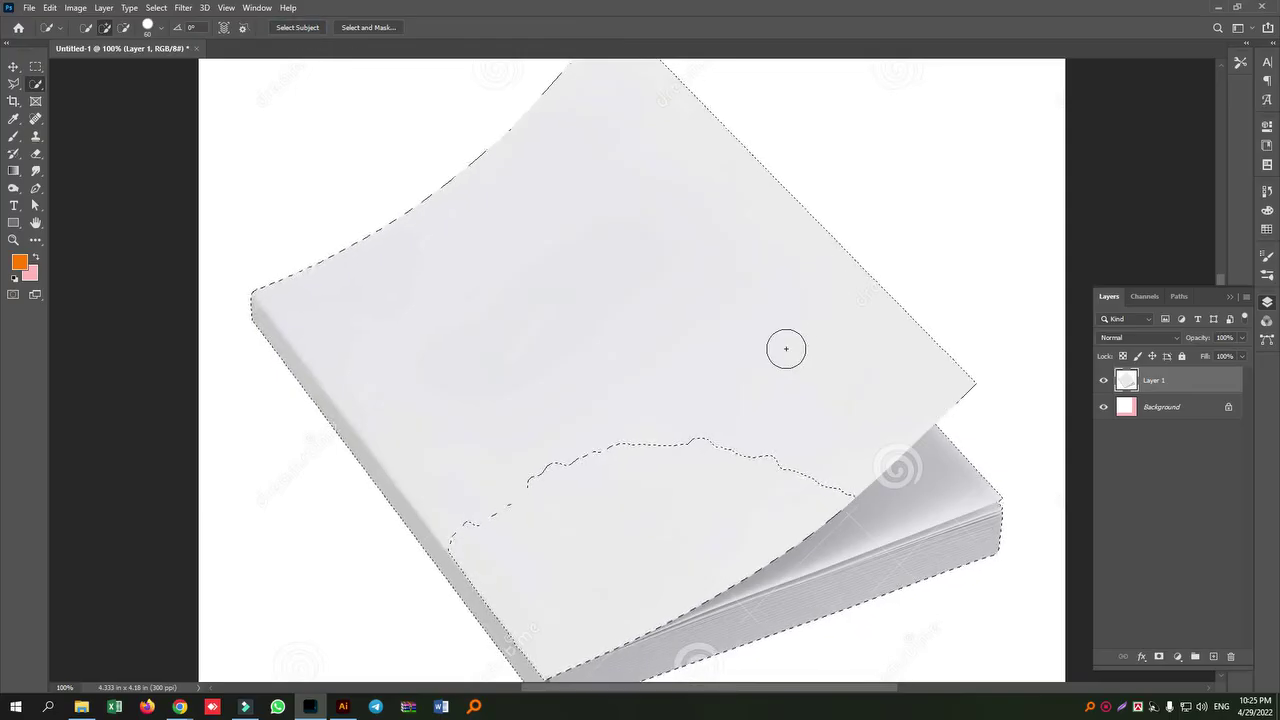
{"action": "mouse_move", "coordinate": [566, 537]}
{"action": "left_mouse_down"}
{"action": "mouse_move", "coordinate": [591, 575]}
{"action": "mouse_move", "coordinate": [685, 497]}
{"action": "mouse_move", "coordinate": [820, 471]}
{"action": "left_mouse_up"}
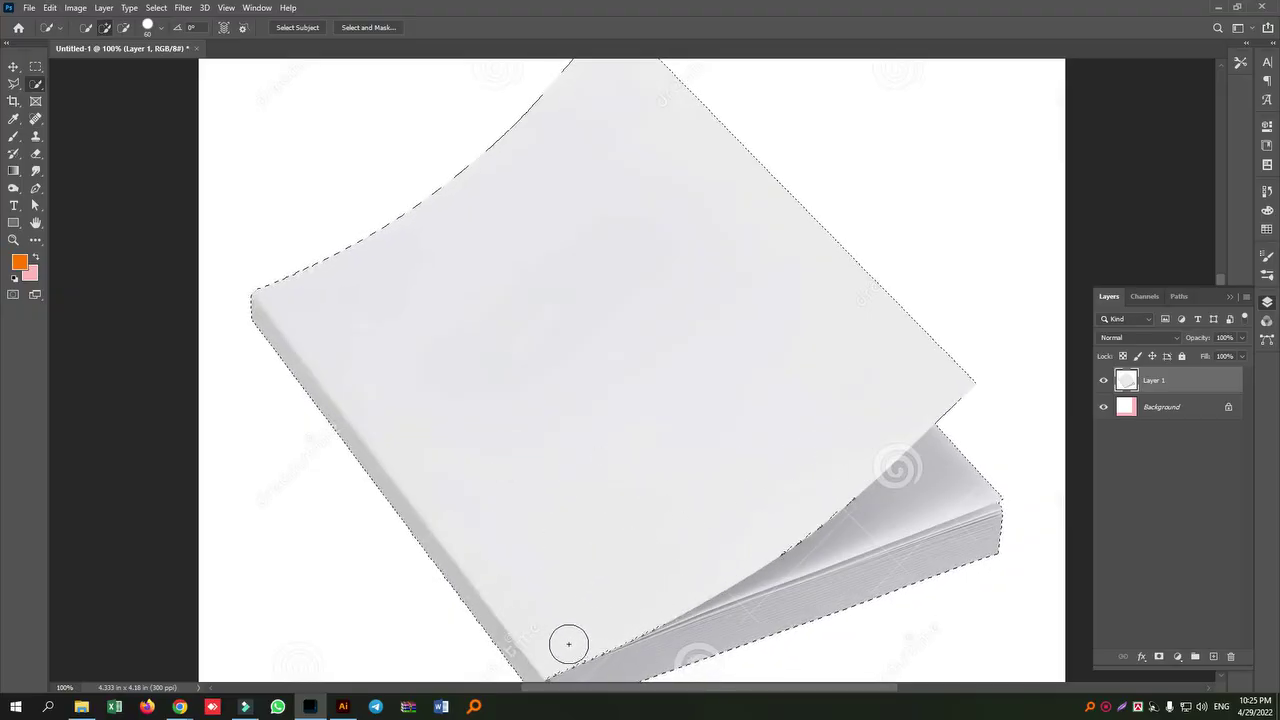
{"action": "scroll", "coordinate": [846, 483], "scroll_direction": "down", "scroll_amount": 2}
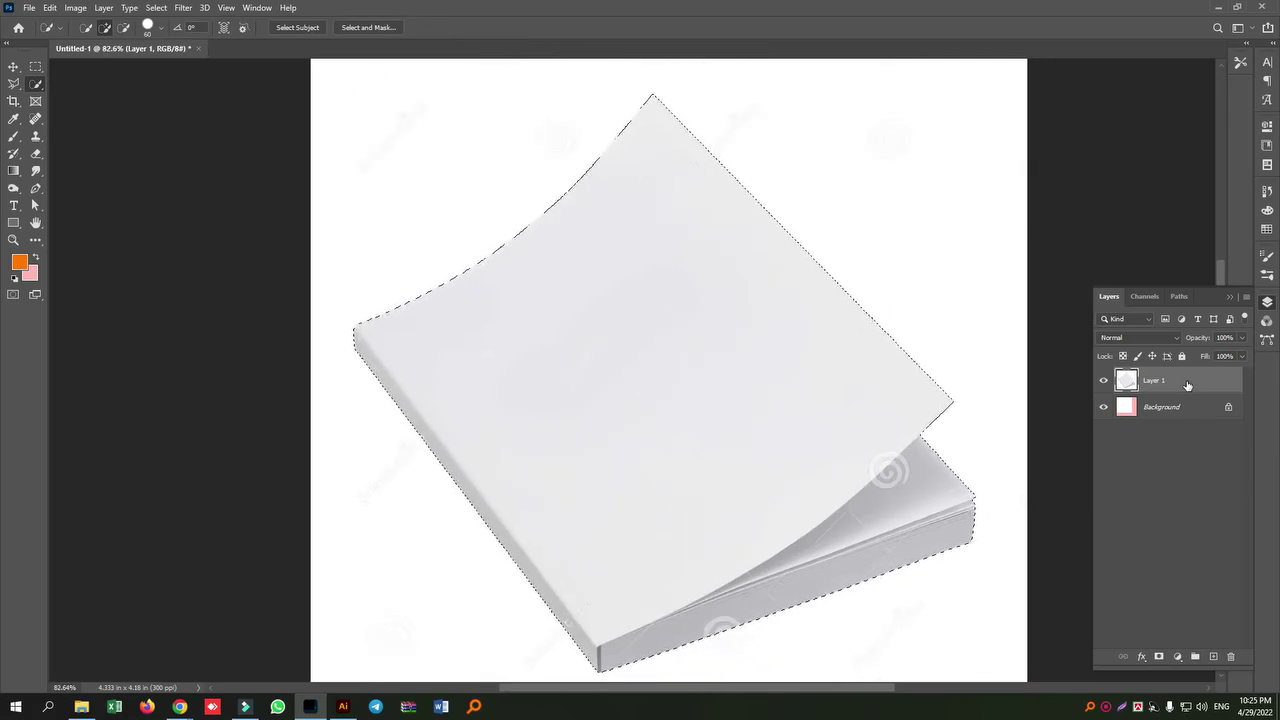
- Duplicate Layer 1 and refine the notebook selection in Select and Mask with Smooth 2 and Feather 0 px
{"action": "left_click_drag", "start_coordinate": [1181, 383], "coordinate": [1213, 656]}
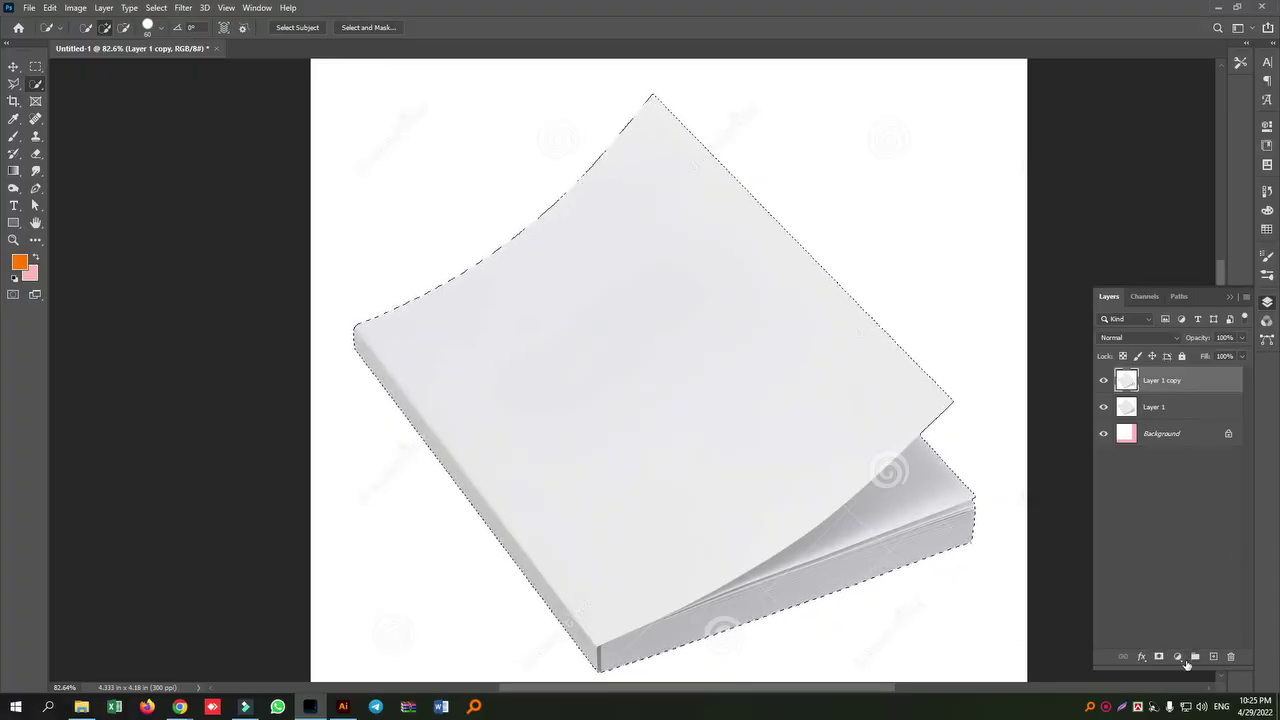
{"action": "left_click", "coordinate": [378, 28]}
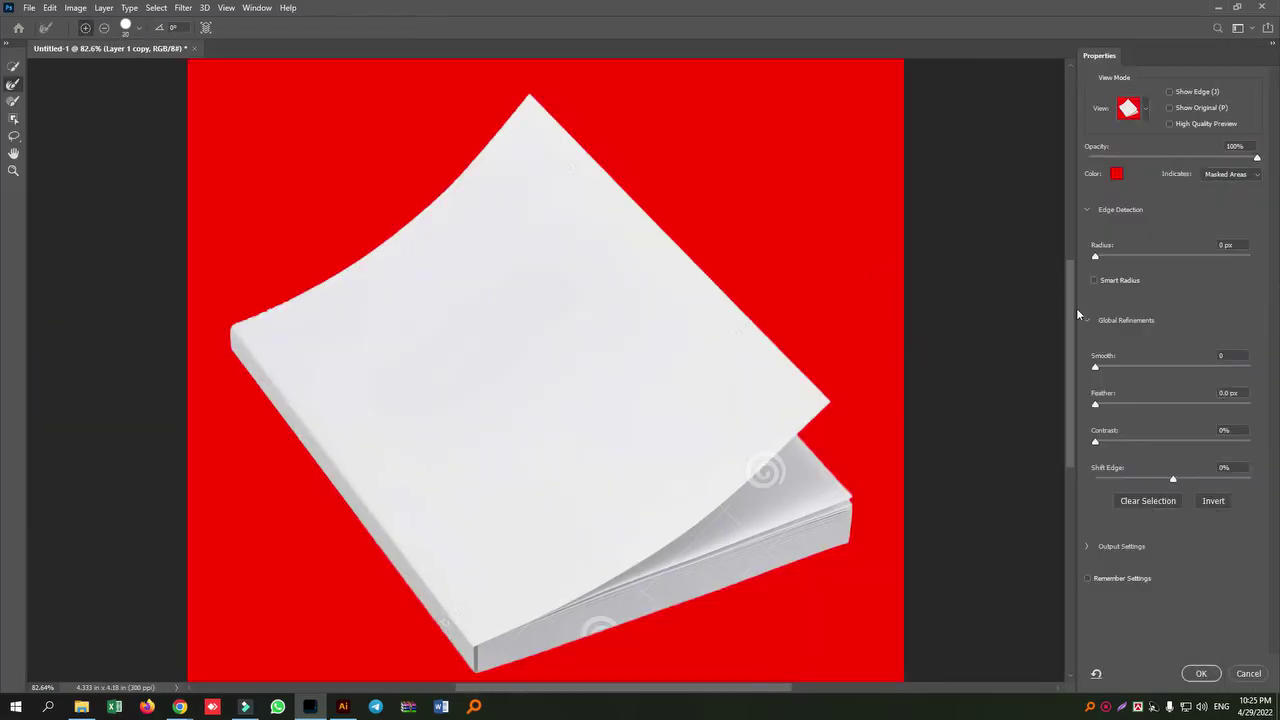
{"action": "left_click_drag", "start_coordinate": [1096, 369], "coordinate": [1099, 406]}
{"action": "left_click_drag", "start_coordinate": [1099, 403], "coordinate": [1094, 405]}
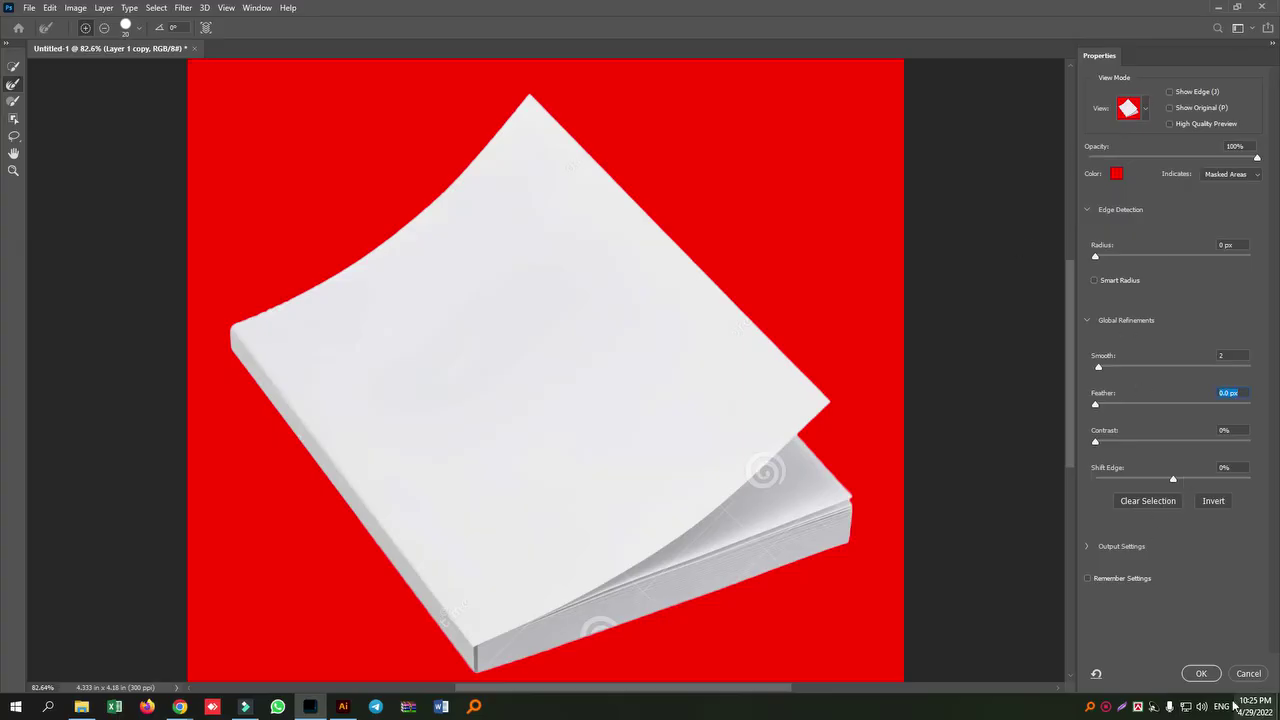
{"action": "left_click", "coordinate": [1201, 673]}
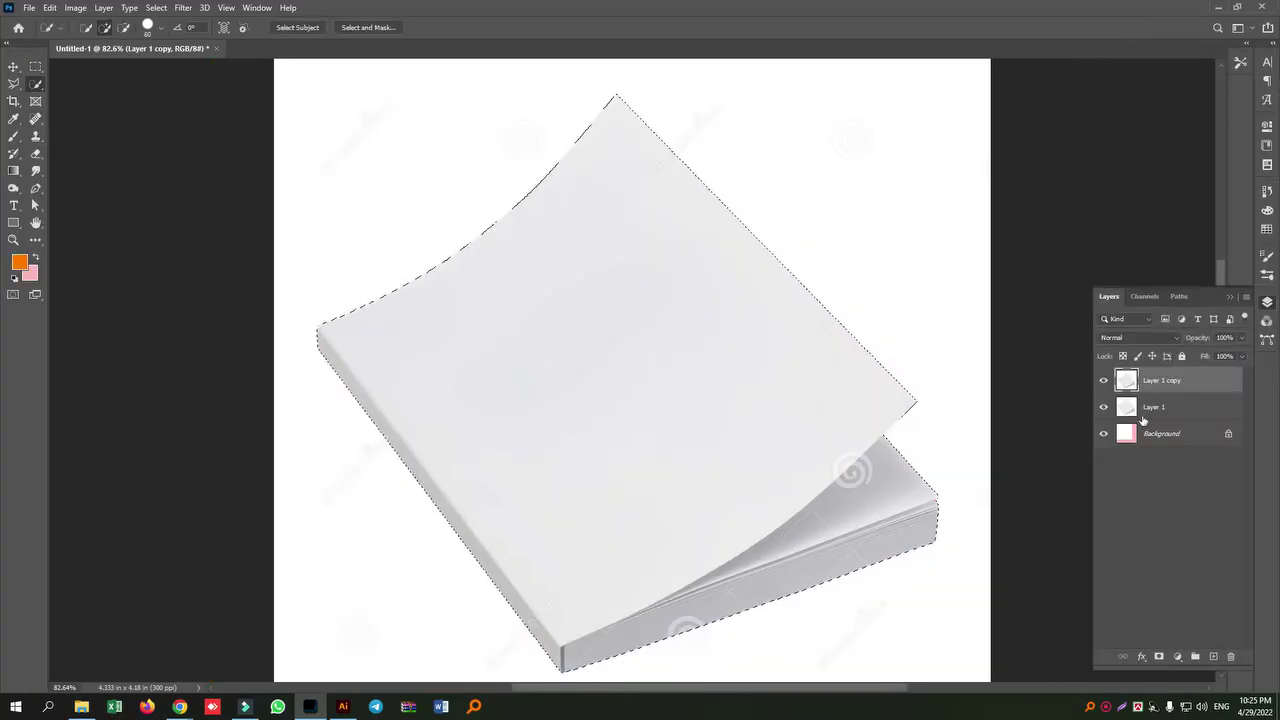
- Mask the duplicated layer to the notebook selection and hide the original Layer 1
{"action": "left_click", "coordinate": [1159, 657]}
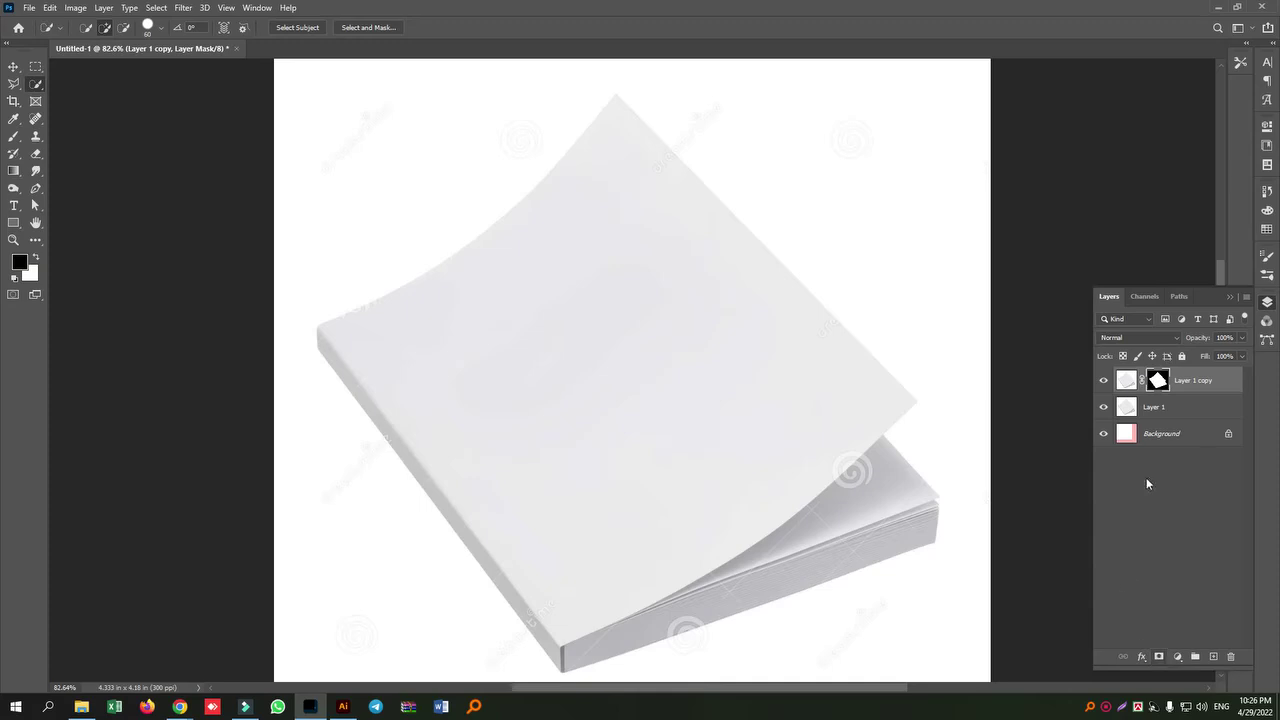
{"action": "left_click", "coordinate": [1163, 410]}
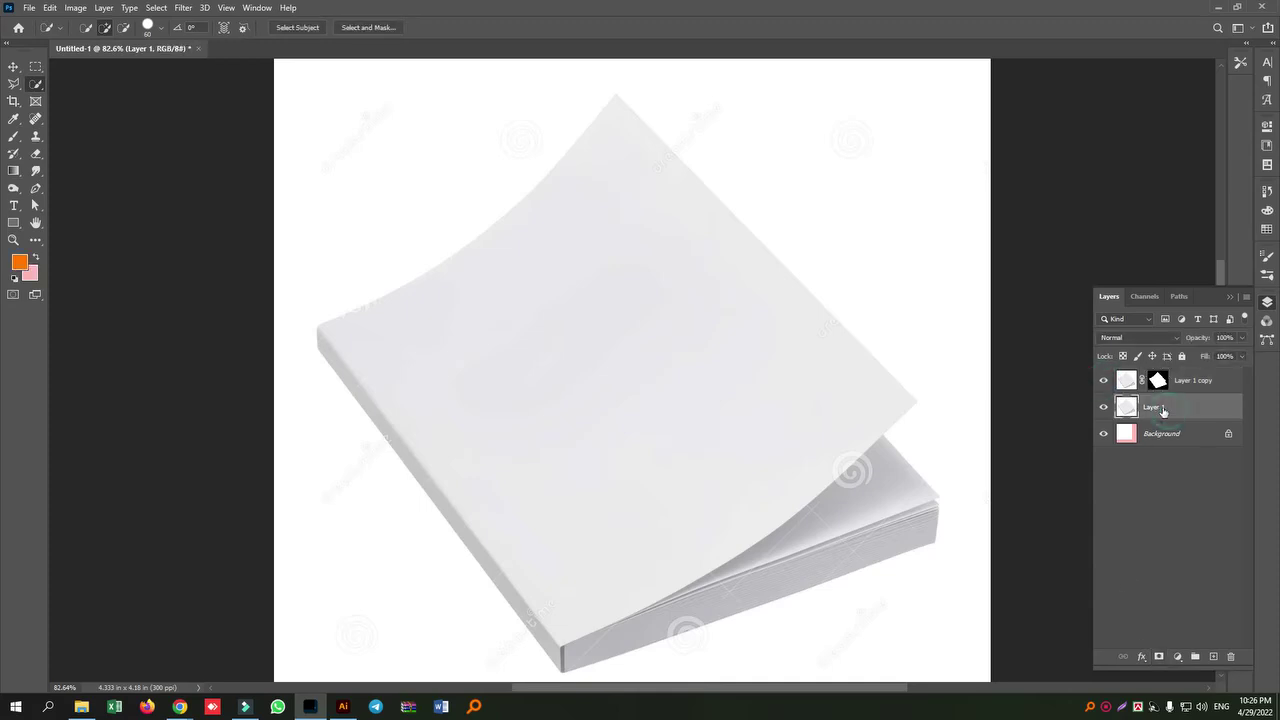
{"action": "left_click", "coordinate": [1105, 409]}
{"action": "left_click", "coordinate": [1105, 409]}
{"action": "left_click", "coordinate": [1105, 409]}
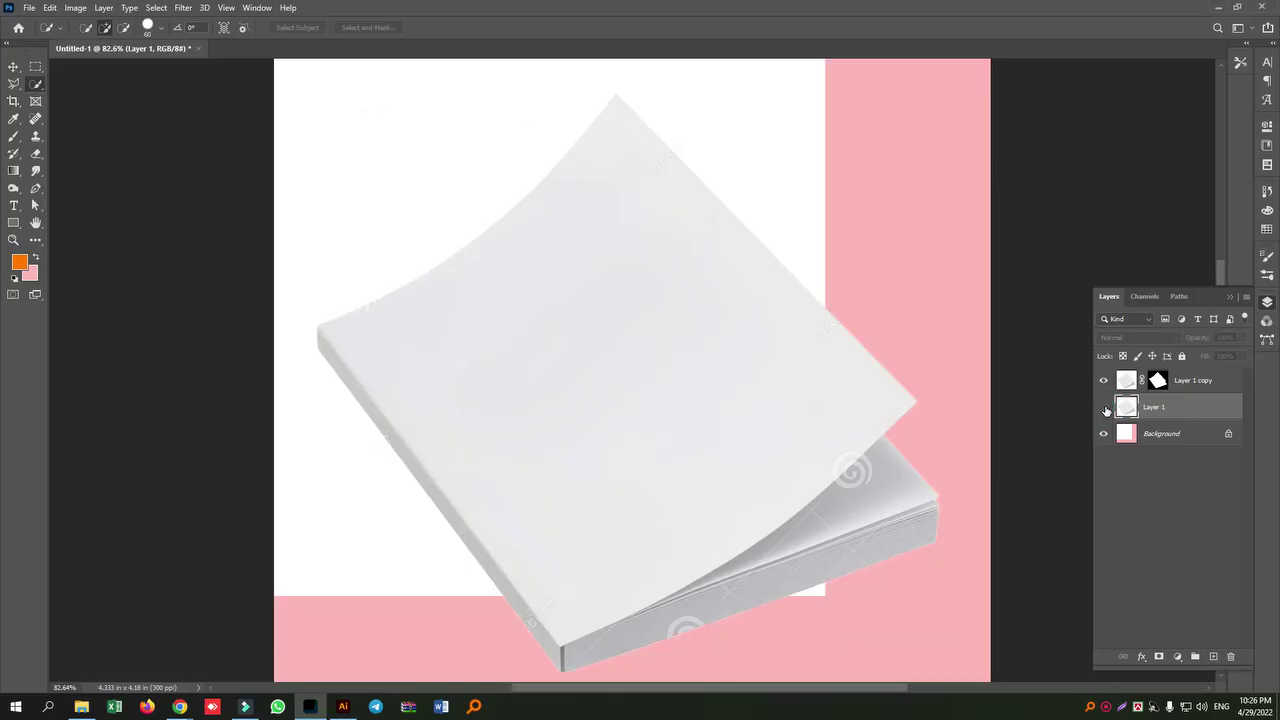
{"action": "left_click", "coordinate": [1105, 409]}
{"action": "left_click", "coordinate": [1105, 409]}
{"action": "left_click", "coordinate": [1104, 409]}
{"action": "left_click", "coordinate": [1105, 409]}
- Unlock the background layer and add a gradient fill layer above it using the Blue_13 preset
{"action": "left_click", "coordinate": [1182, 438]}
{"action": "left_click", "coordinate": [1229, 435]}
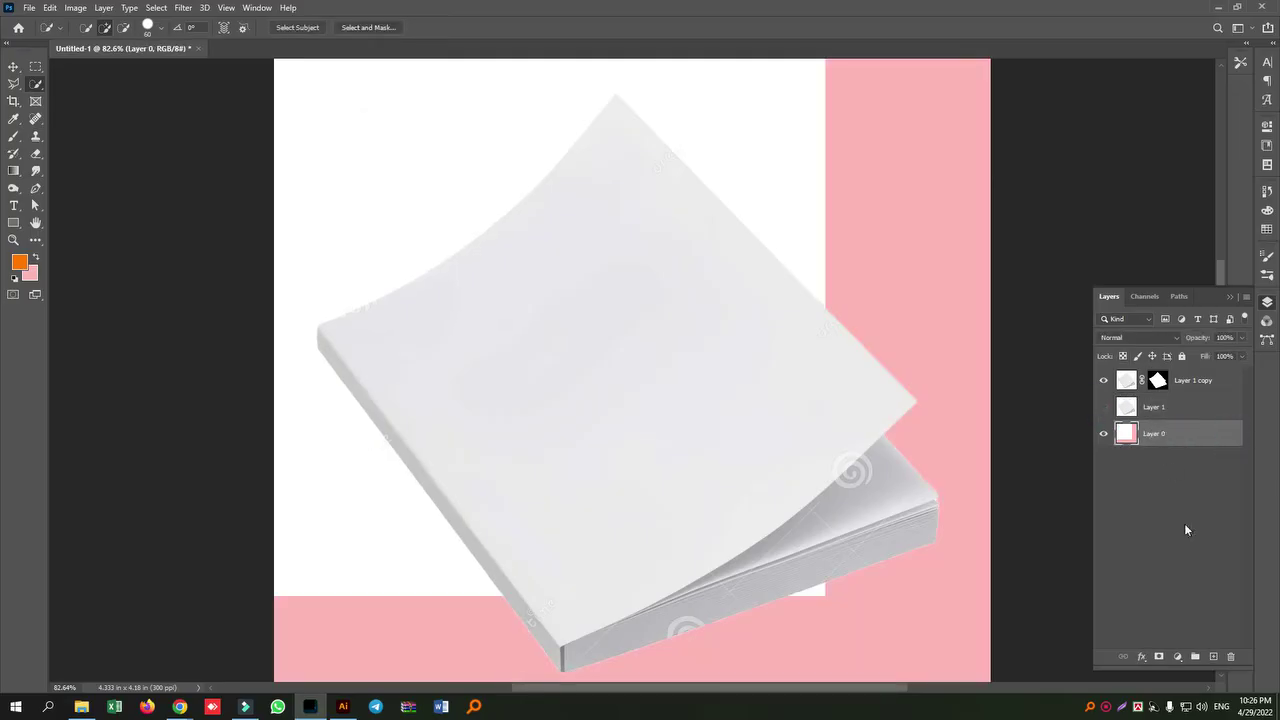
{"action": "left_click", "coordinate": [1177, 656]}
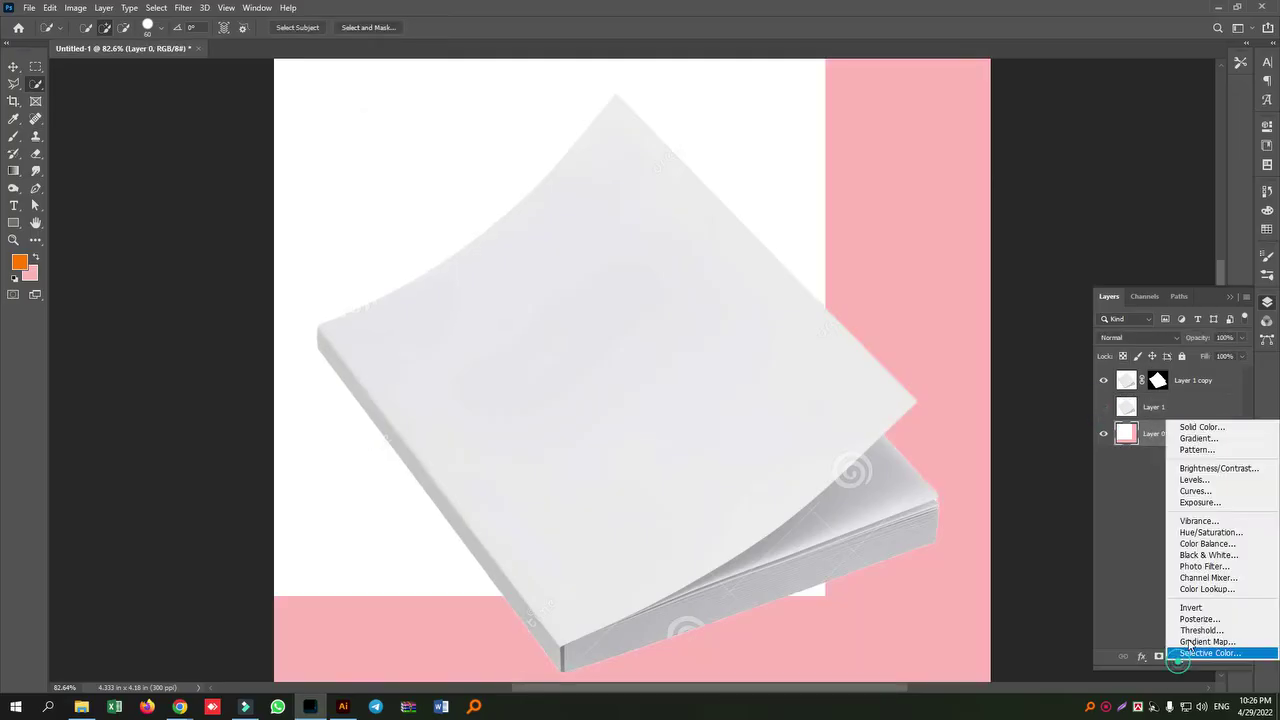
{"action": "left_click", "coordinate": [1214, 440]}
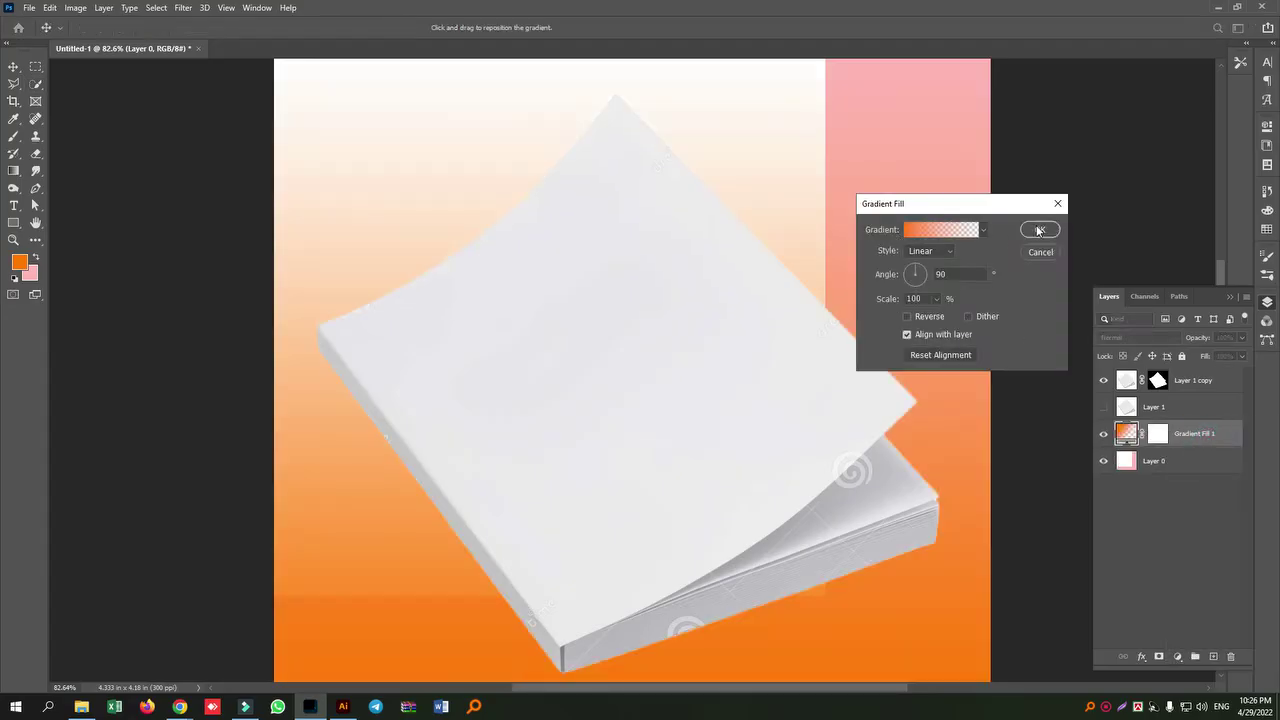
{"action": "left_click", "coordinate": [965, 232]}
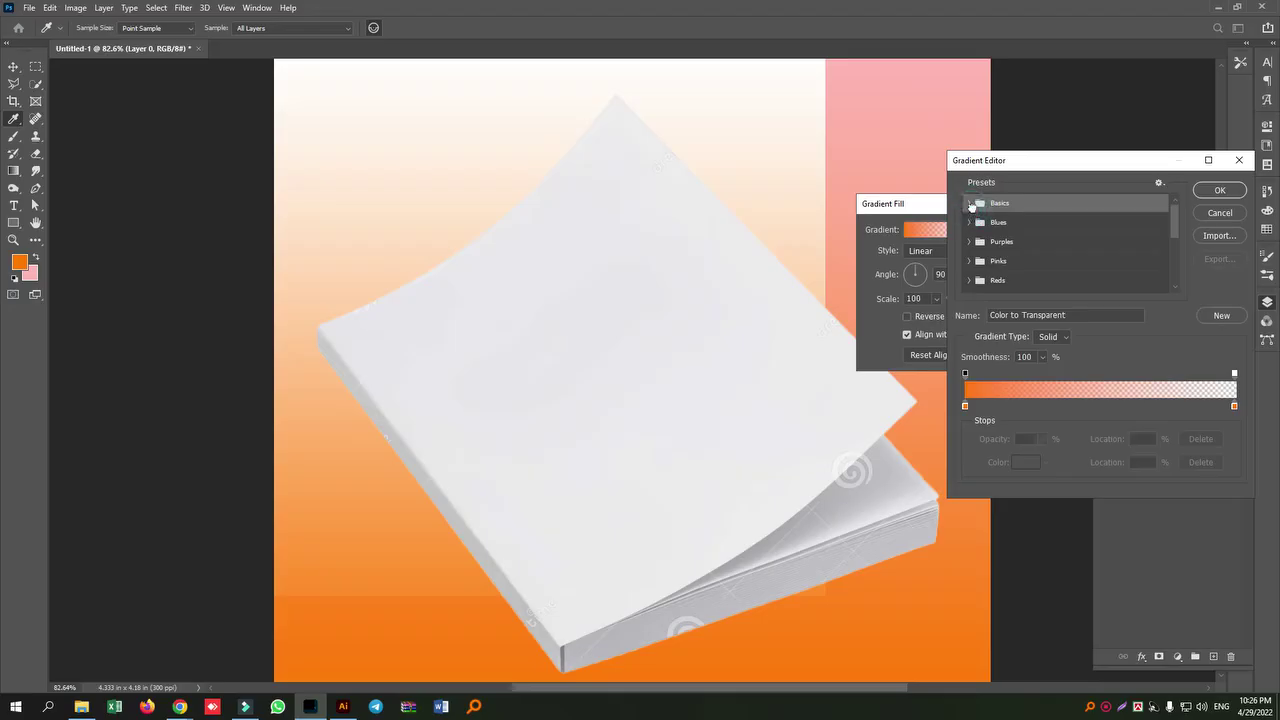
{"action": "left_click", "coordinate": [970, 204]}
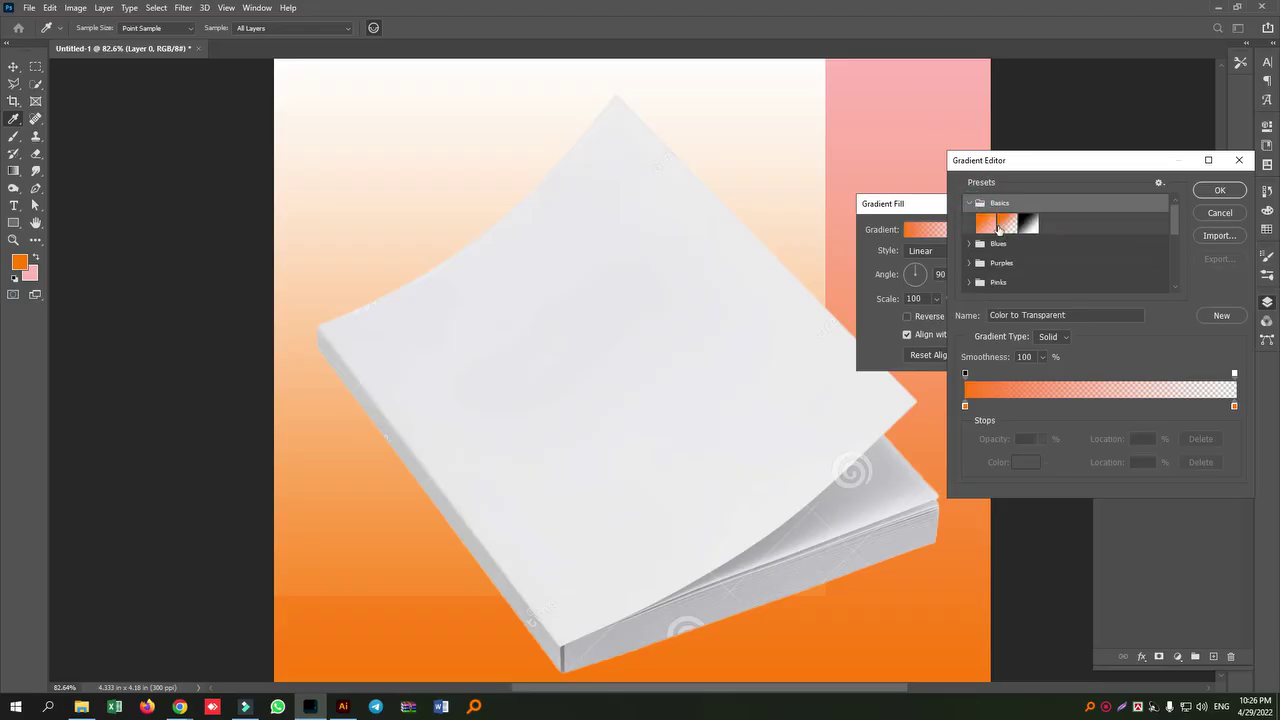
{"action": "left_click", "coordinate": [974, 244]}
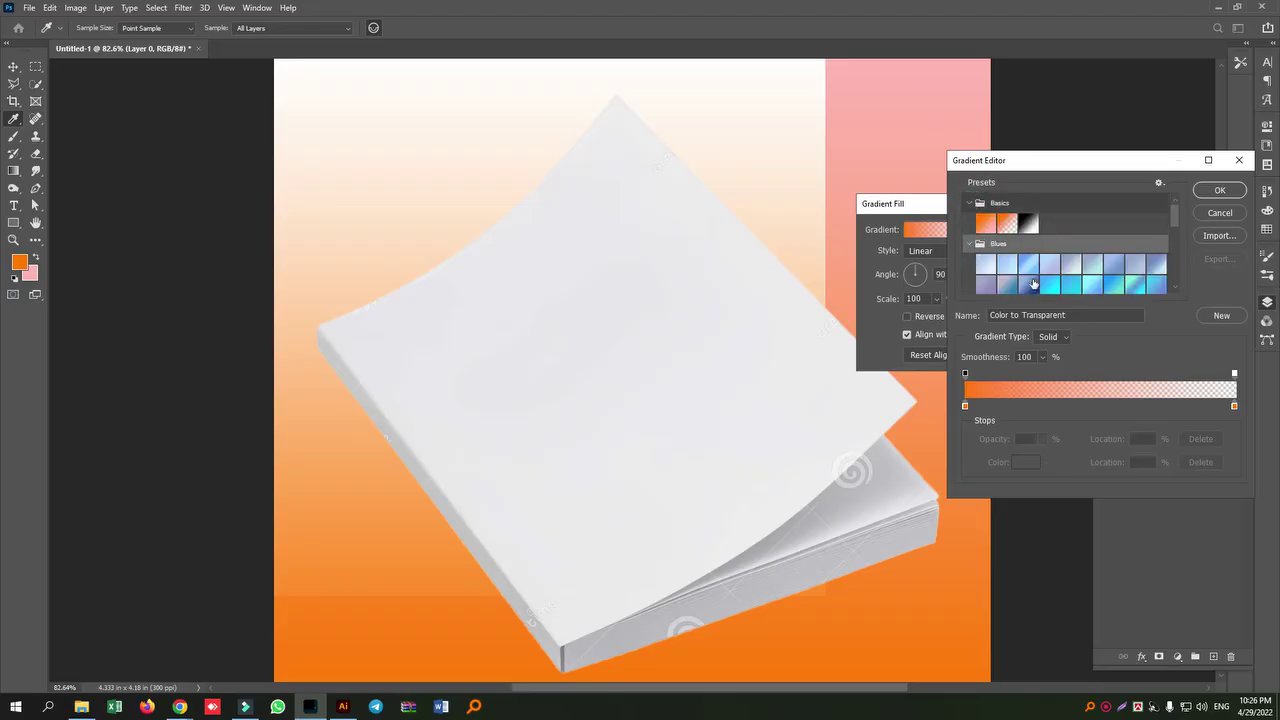
{"action": "left_click", "coordinate": [1050, 286]}
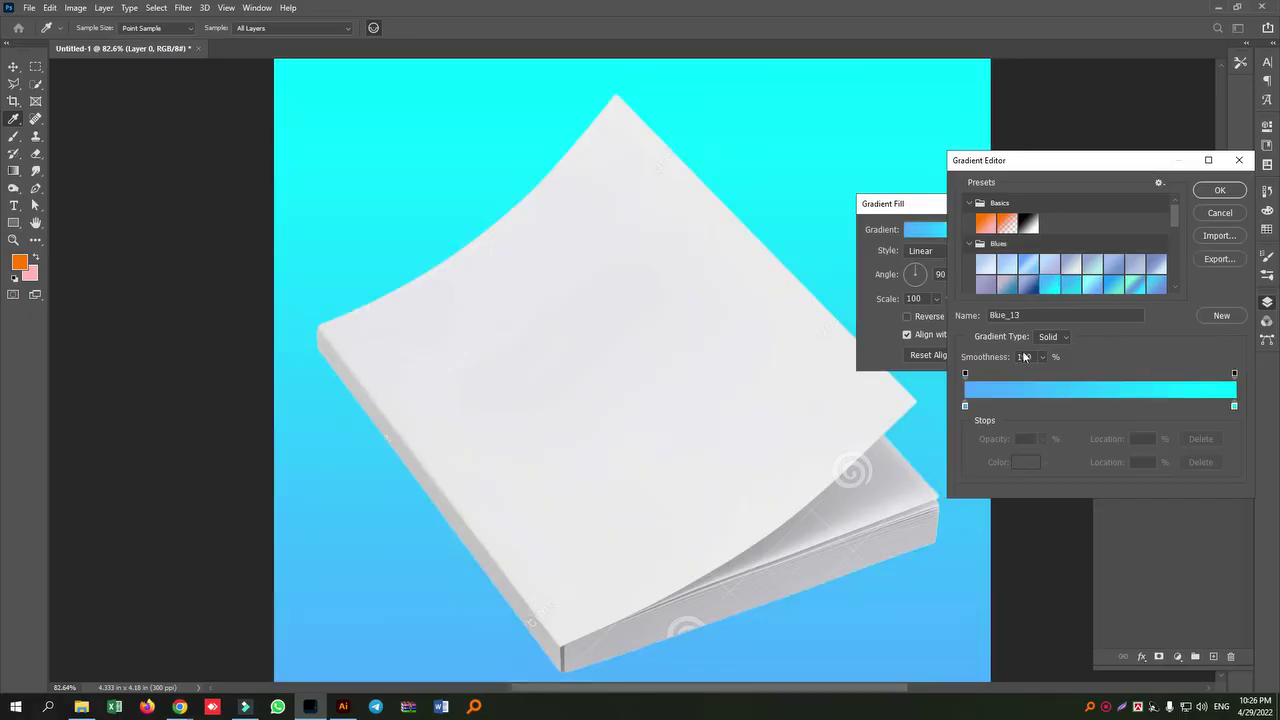
{"action": "left_click", "coordinate": [1218, 191]}
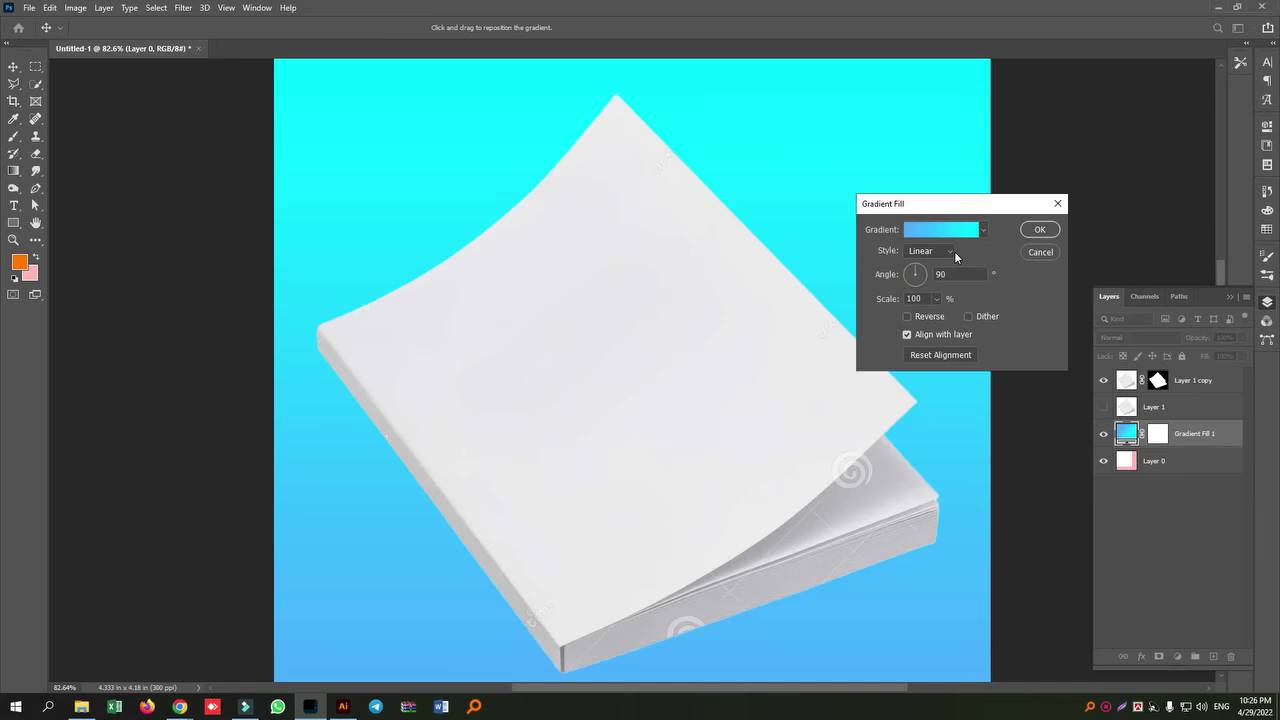
- Set the gradient fill to Radial style, reversed, with a scale of 210%, and apply it
{"action": "left_click", "coordinate": [946, 252]}
{"action": "left_click", "coordinate": [928, 274]}
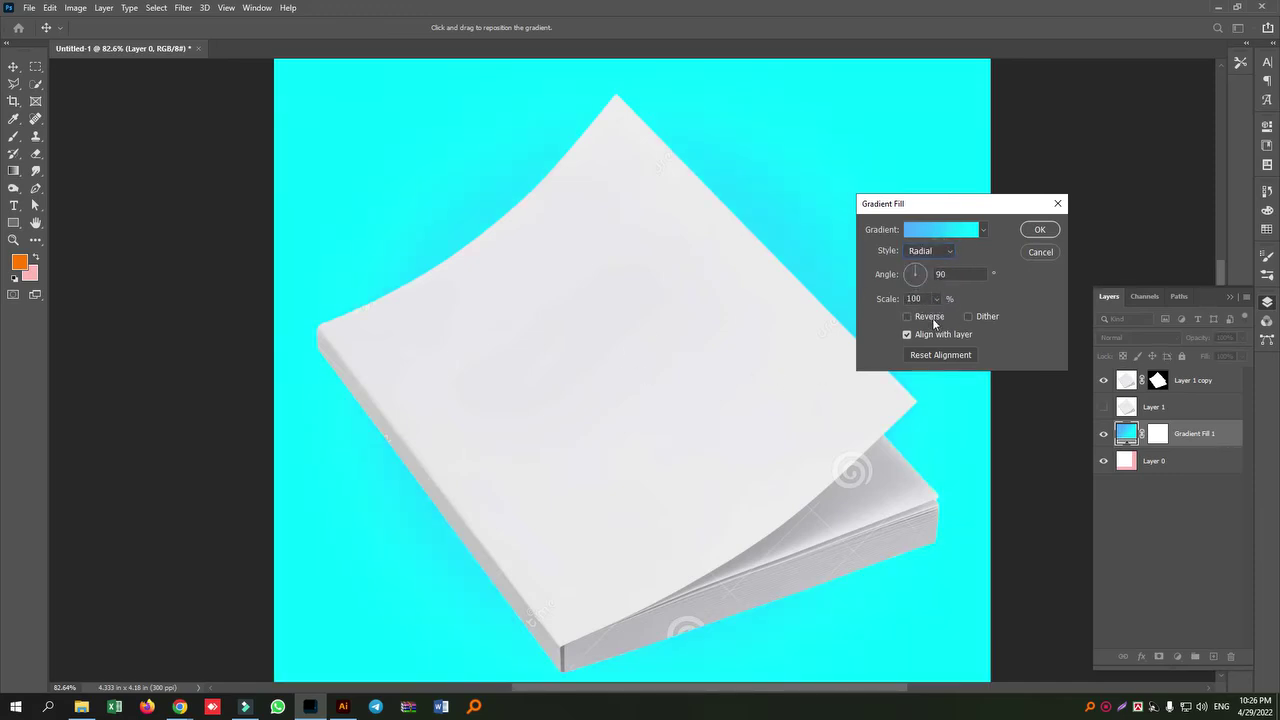
{"action": "left_click", "coordinate": [908, 317]}
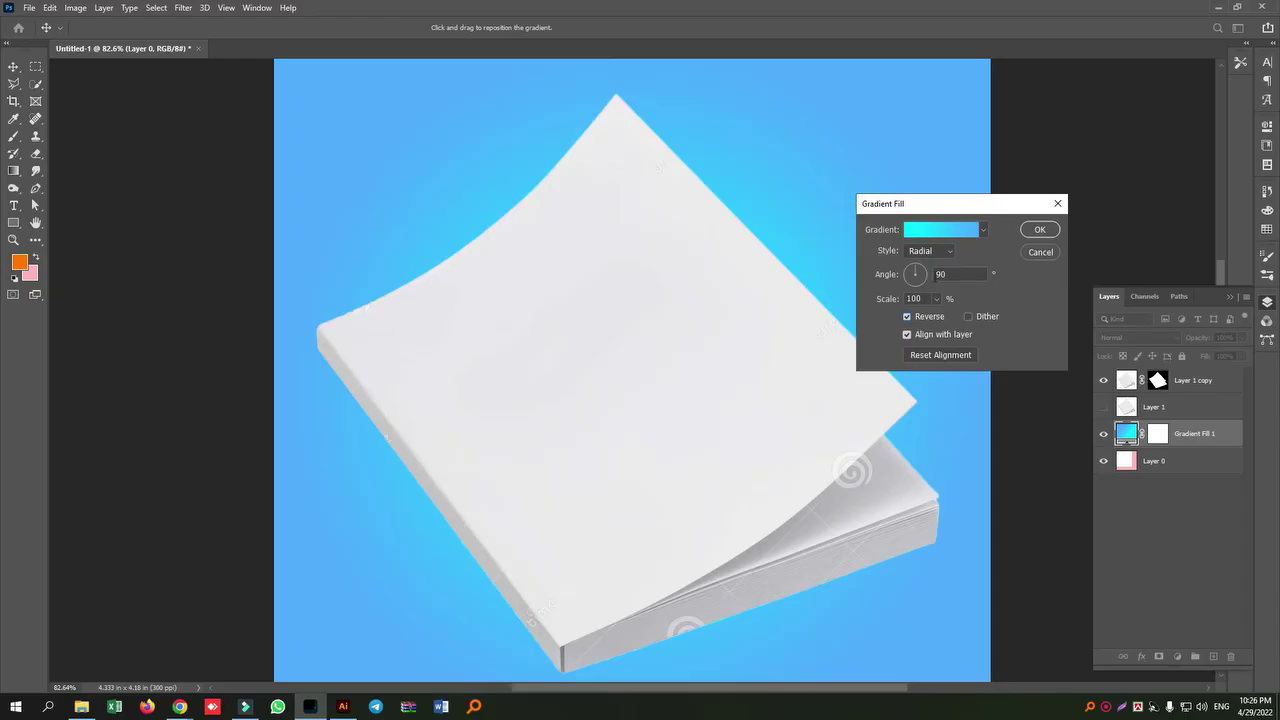
{"action": "left_click", "coordinate": [936, 299]}
{"action": "mouse_move", "coordinate": [931, 316]}
{"action": "left_mouse_down"}
{"action": "mouse_move", "coordinate": [988, 317]}
{"action": "mouse_move", "coordinate": [942, 317]}
{"action": "left_mouse_up"}
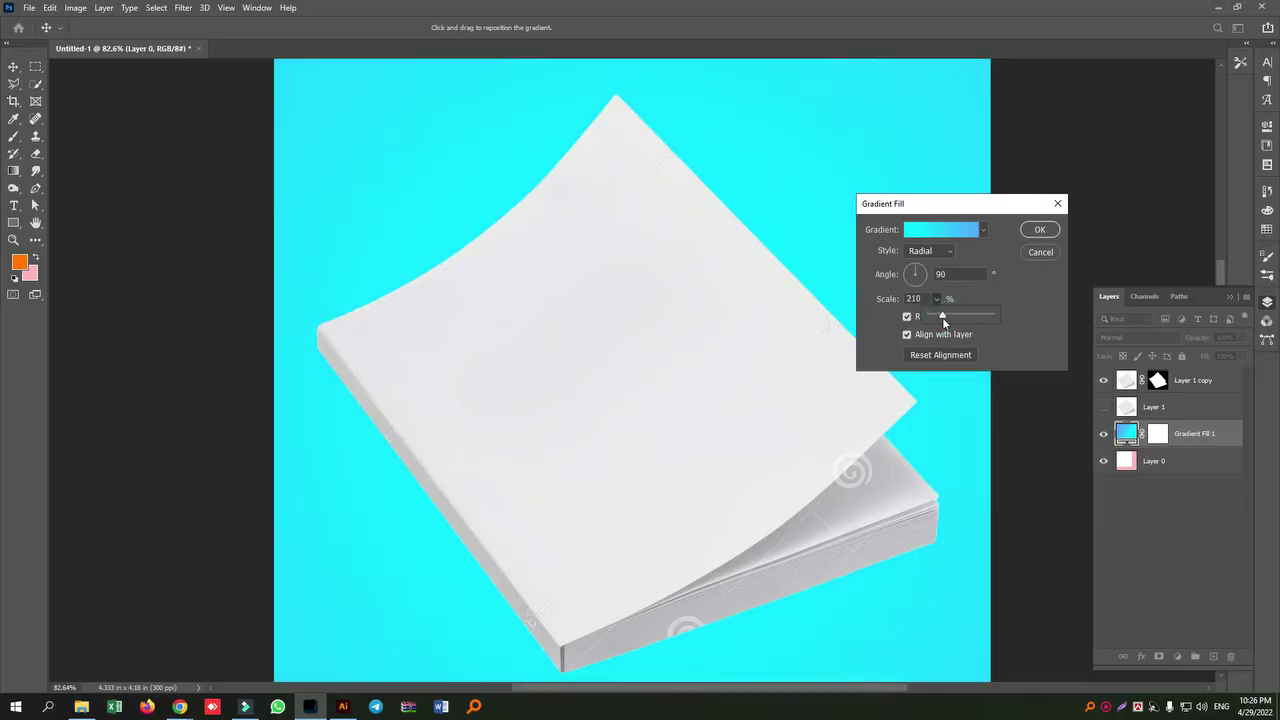
{"action": "left_click", "coordinate": [1039, 229]}
{"action": "key", "text": "w"}
{"action": "scroll", "coordinate": [919, 370], "scroll_direction": "down", "scroll_amount": 2}
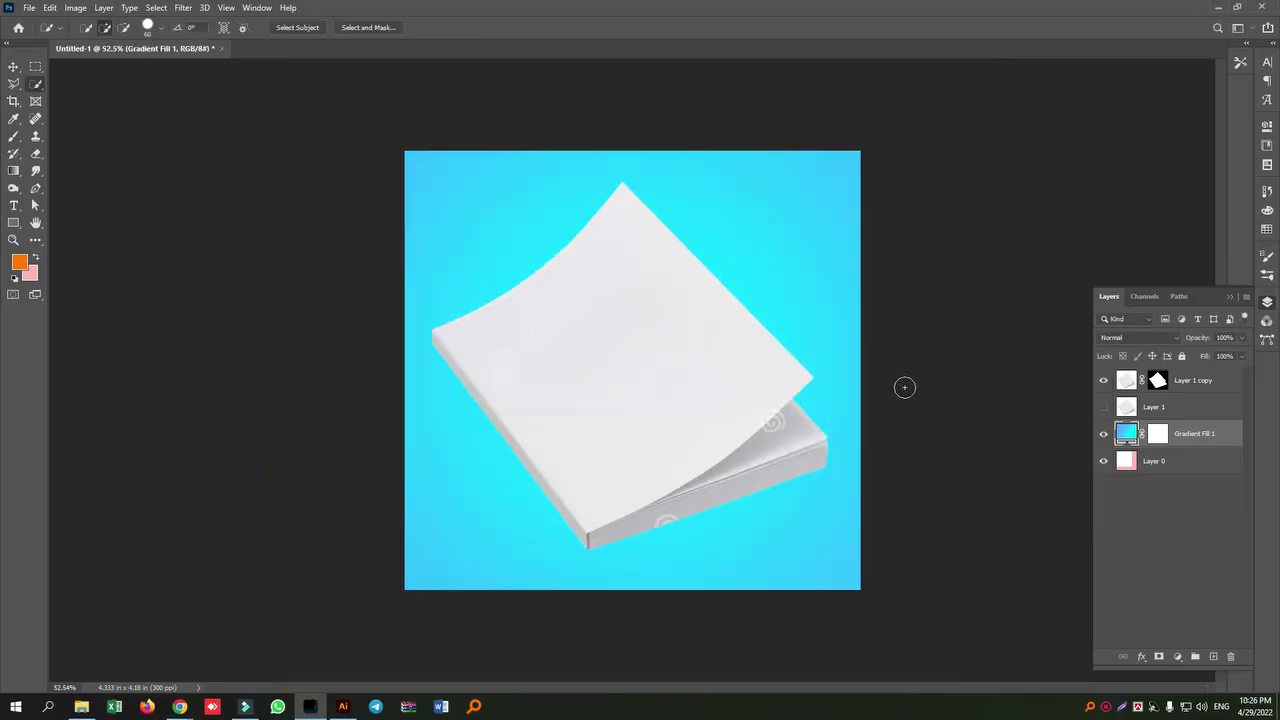
- Recolour the gradient's stop at location 0% to a darker blue
{"action": "double_click", "coordinate": [1116, 432]}
{"action": "left_click", "coordinate": [948, 230]}
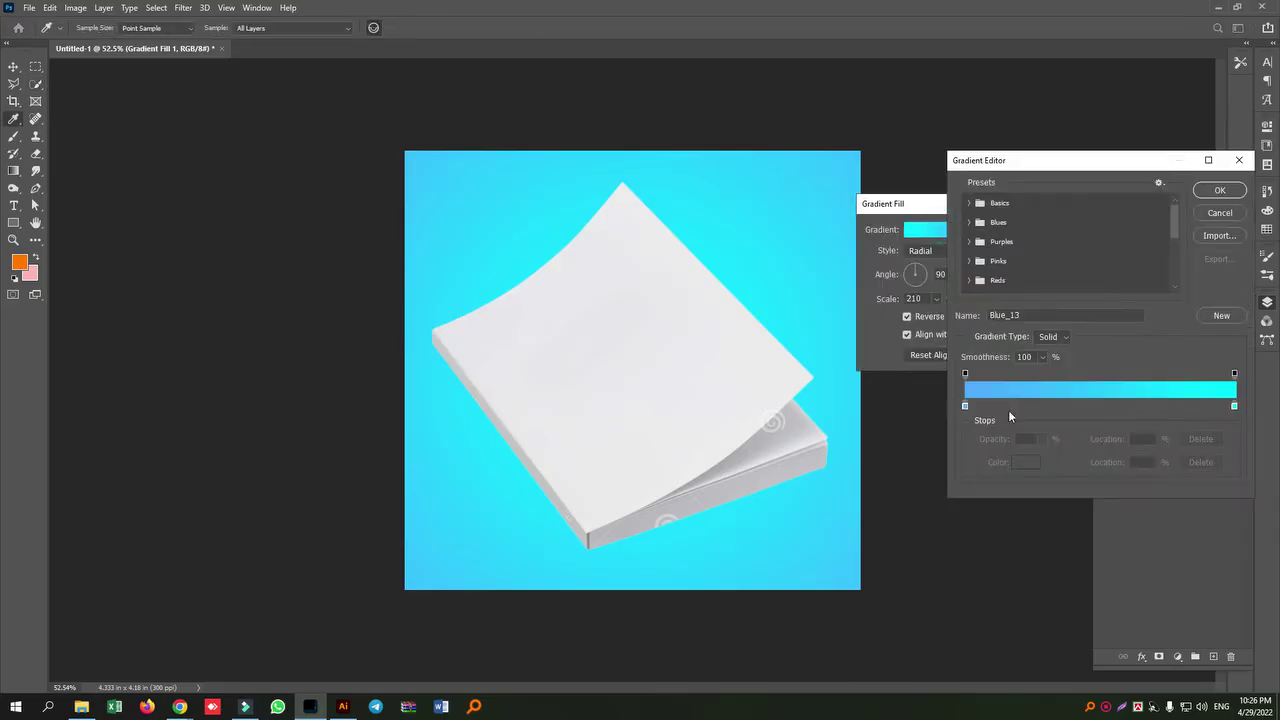
{"action": "double_click", "coordinate": [966, 406]}
{"action": "left_click_drag", "start_coordinate": [369, 402], "coordinate": [366, 424]}
{"action": "left_click", "coordinate": [507, 352]}
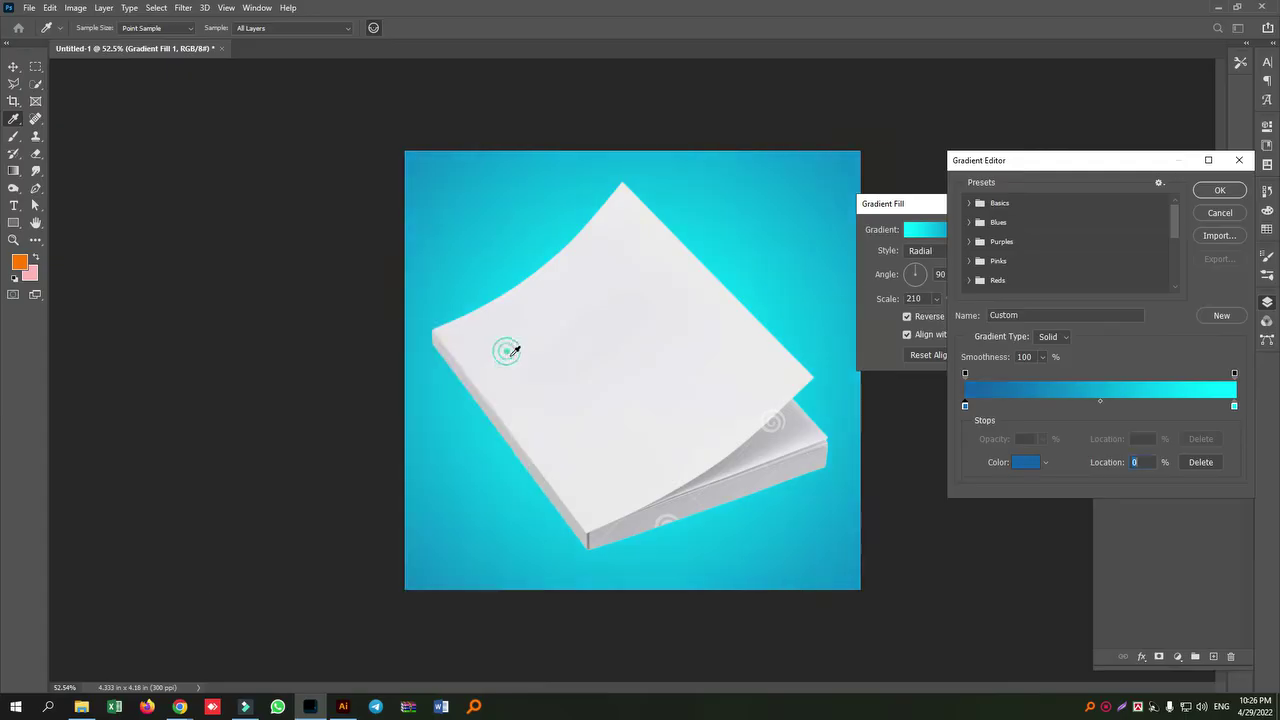
- Confirm the edited gradient colours and apply them to the gradient fill layer
{"action": "left_click", "coordinate": [1220, 190]}
{"action": "left_click", "coordinate": [1038, 233]}
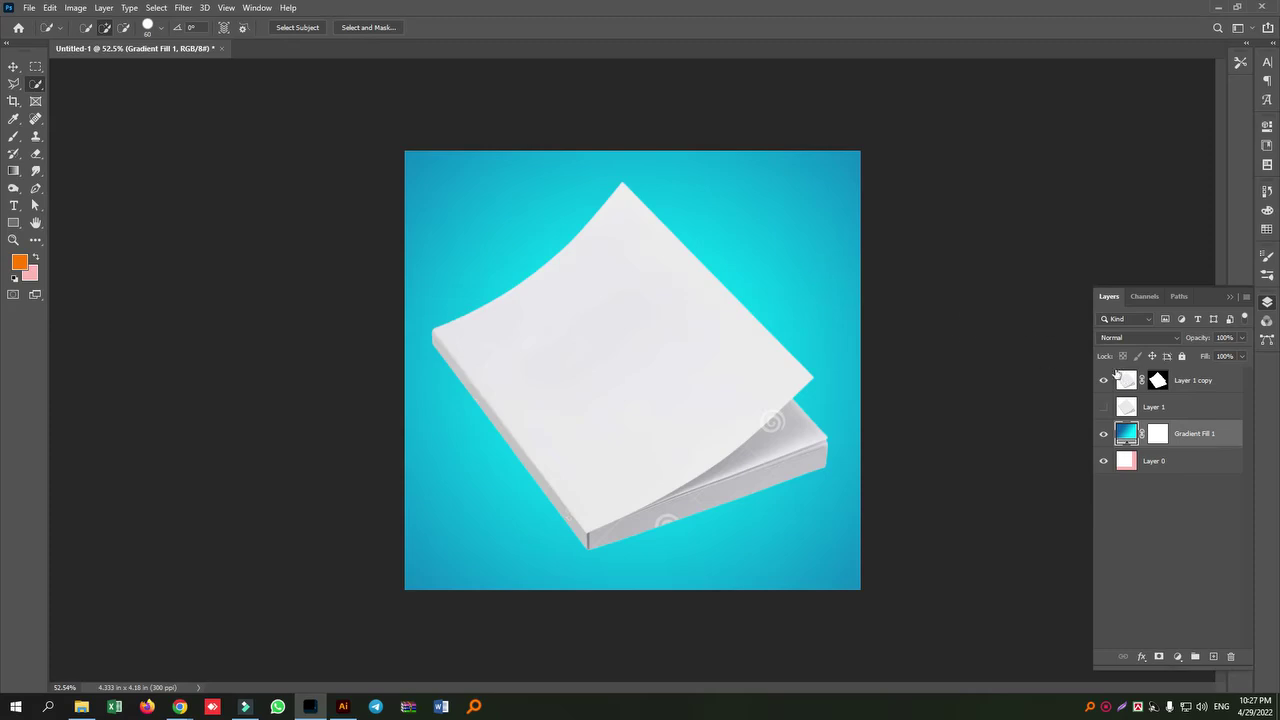
- Compare the masked notebook, the gradient fill and the original Layer 1 by toggling their visibility
{"action": "left_click", "coordinate": [1104, 380]}
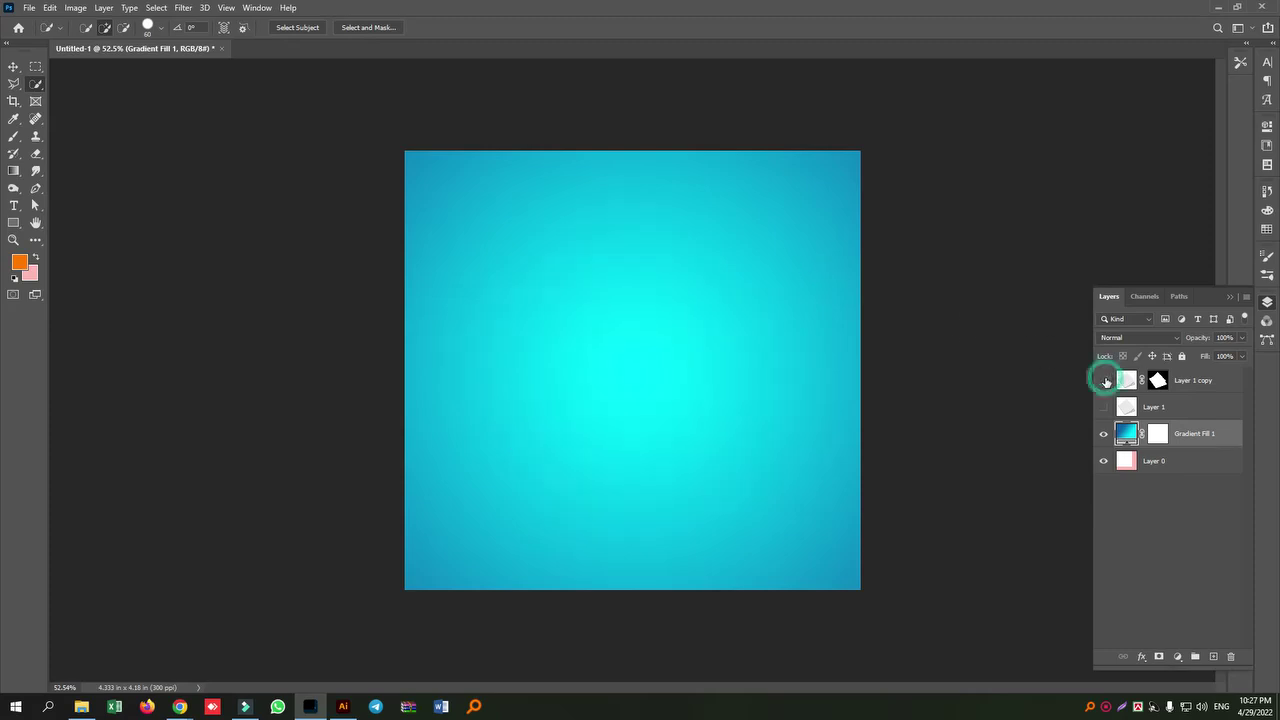
{"action": "left_click", "coordinate": [1103, 435]}
{"action": "left_click", "coordinate": [1103, 407]}
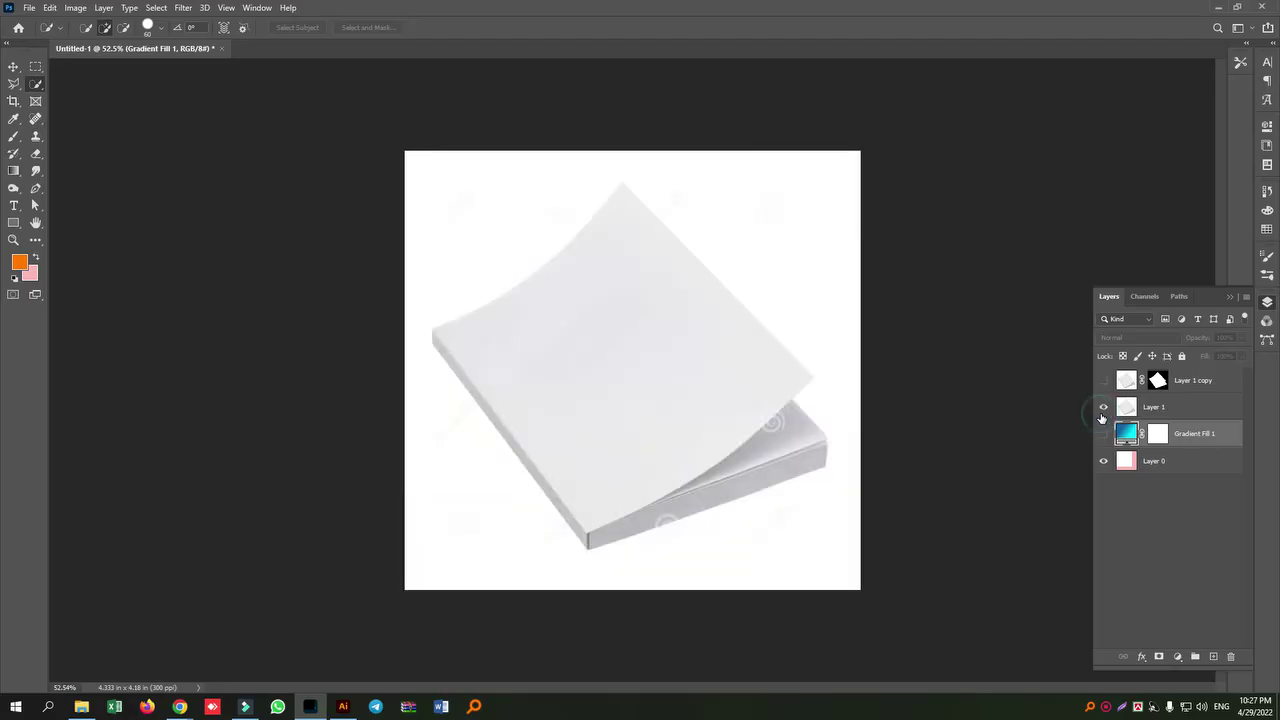
{"action": "left_click", "coordinate": [1103, 407]}
{"action": "left_click", "coordinate": [1104, 380]}
{"action": "left_click", "coordinate": [1103, 433]}
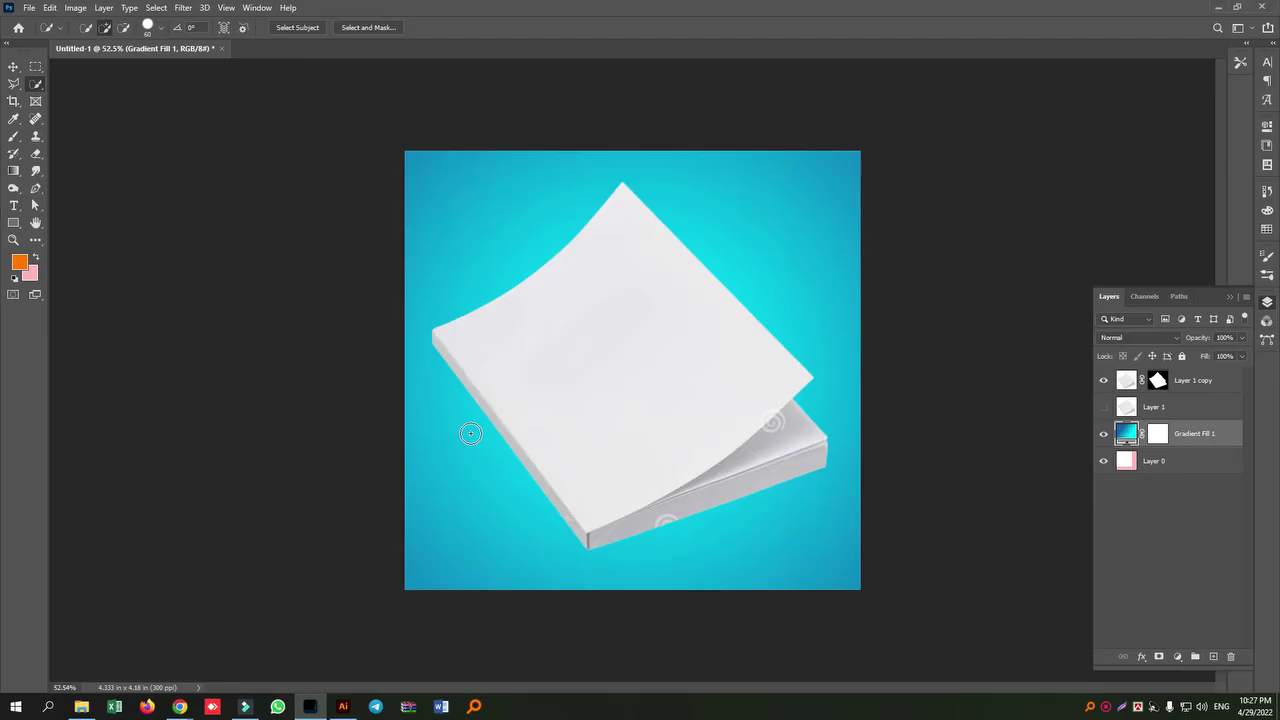
- Add an empty layer above the gradient fill and reduce the Brush size to about 70 px
{"action": "key", "text": "ctrl+plus"}
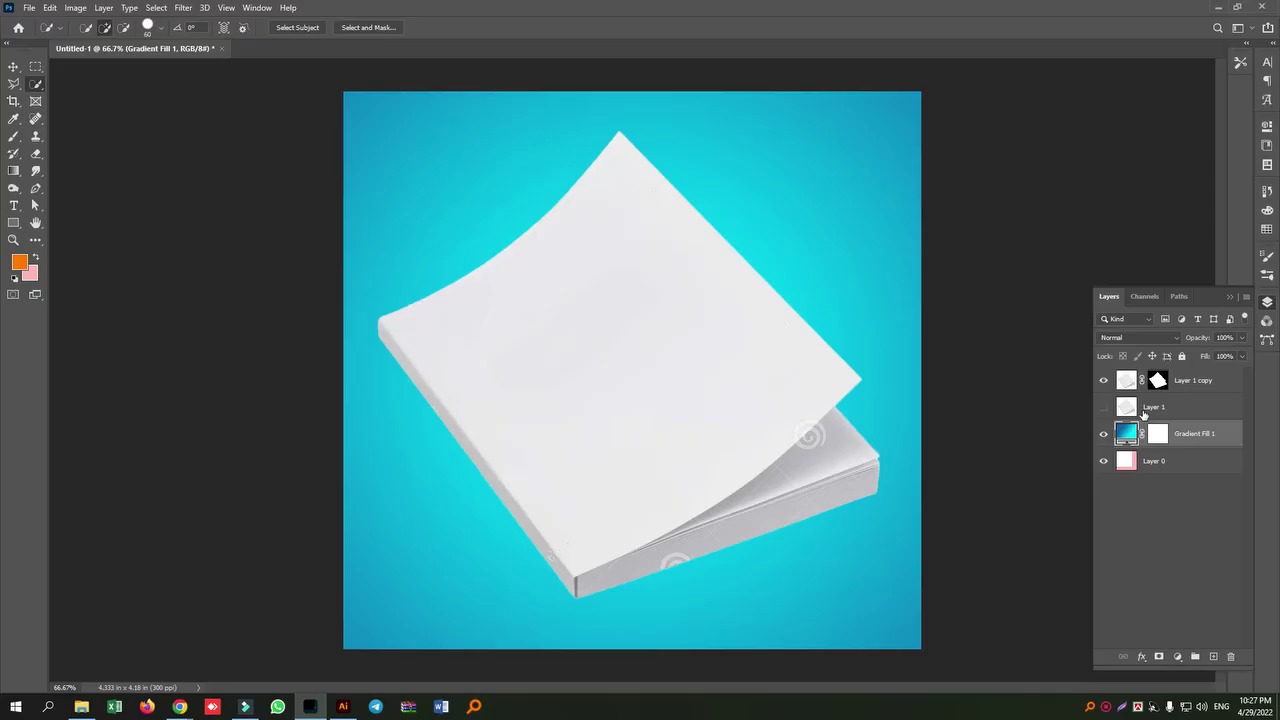
{"action": "left_click", "coordinate": [1214, 657]}
{"action": "left_click", "coordinate": [18, 136]}
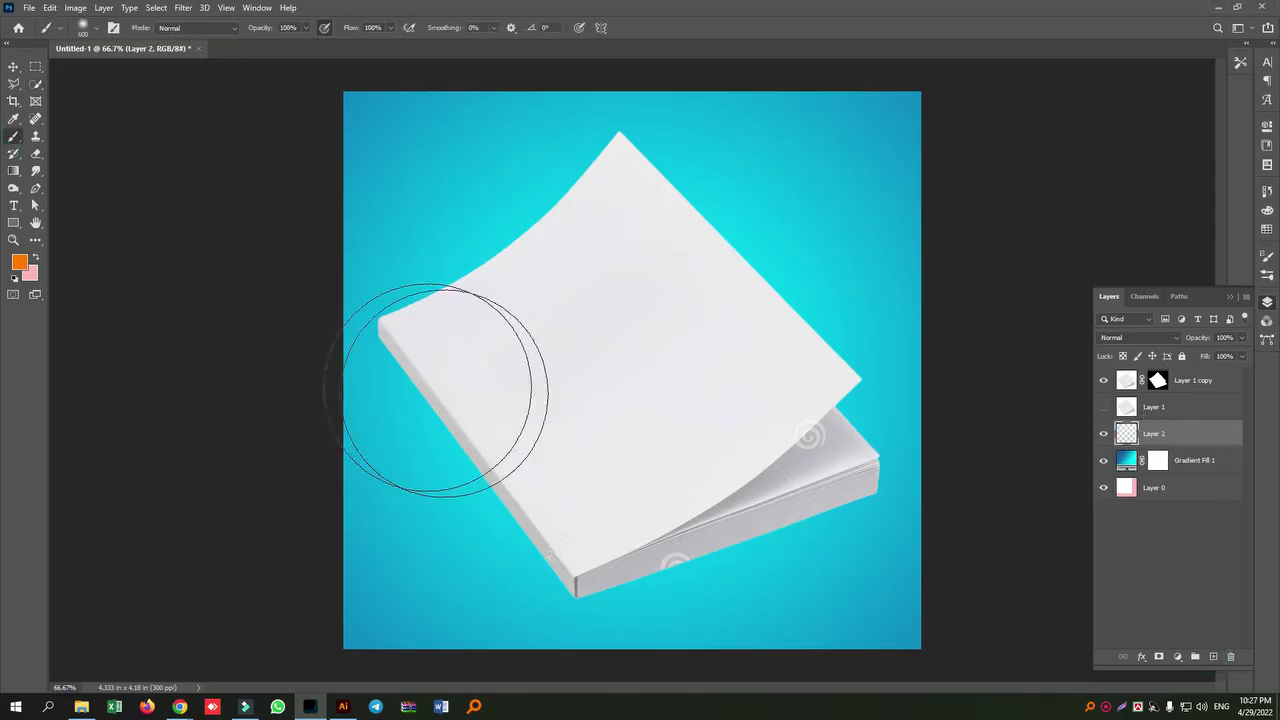
{"action": "key", "text": "bracketleft"}
{"action": "key", "text": "bracketleft"}
{"action": "key", "text": "bracketleft"}
{"action": "key", "text": "bracketleft"}
{"action": "key", "text": "bracketleft"}
{"action": "key", "text": "bracketleft"}
{"action": "key", "text": "bracketleft"}
{"action": "key", "text": "bracketleft"}
{"action": "key", "text": "bracketleft"}
{"action": "key", "text": "bracketleft"}
{"action": "key", "text": "bracketleft"}
{"action": "key", "text": "bracketleft"}
{"action": "key", "text": "bracketleft"}
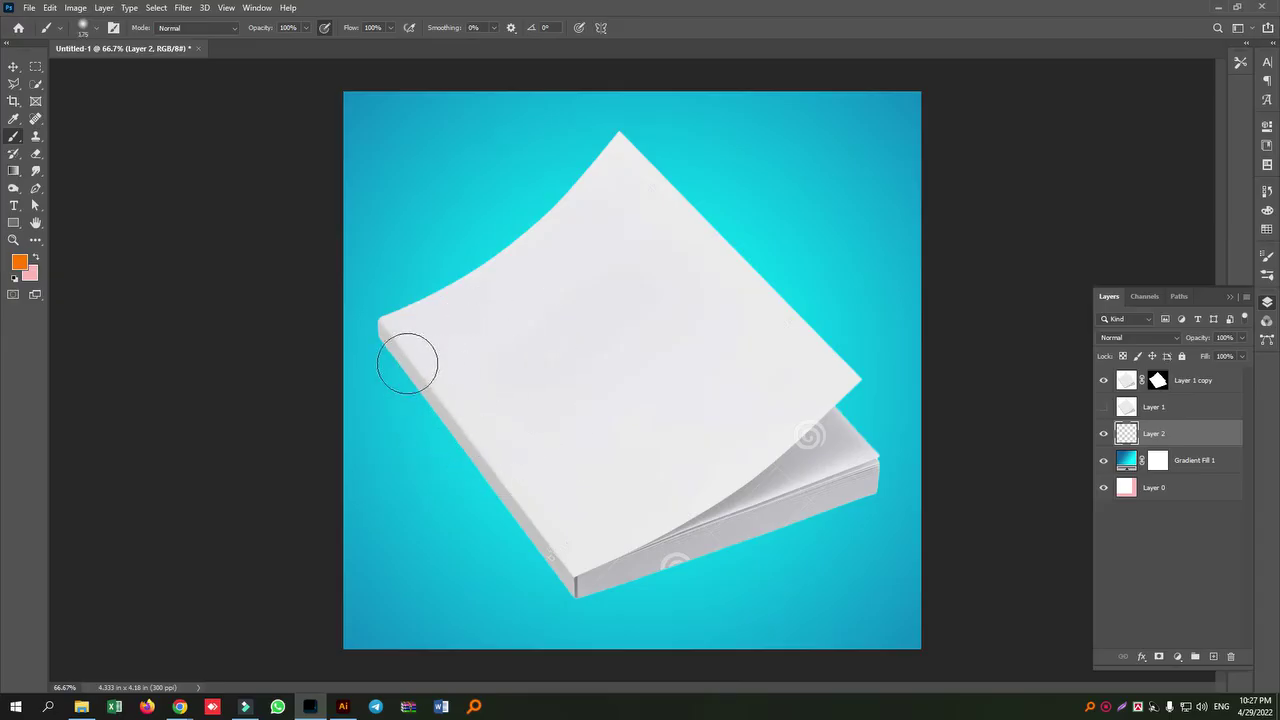
- Set the foreground colour to dark grey #5d5d5d
{"action": "left_click", "coordinate": [19, 267]}
{"action": "left_click", "coordinate": [263, 451]}
{"action": "left_click_drag", "start_coordinate": [263, 451], "coordinate": [219, 473]}
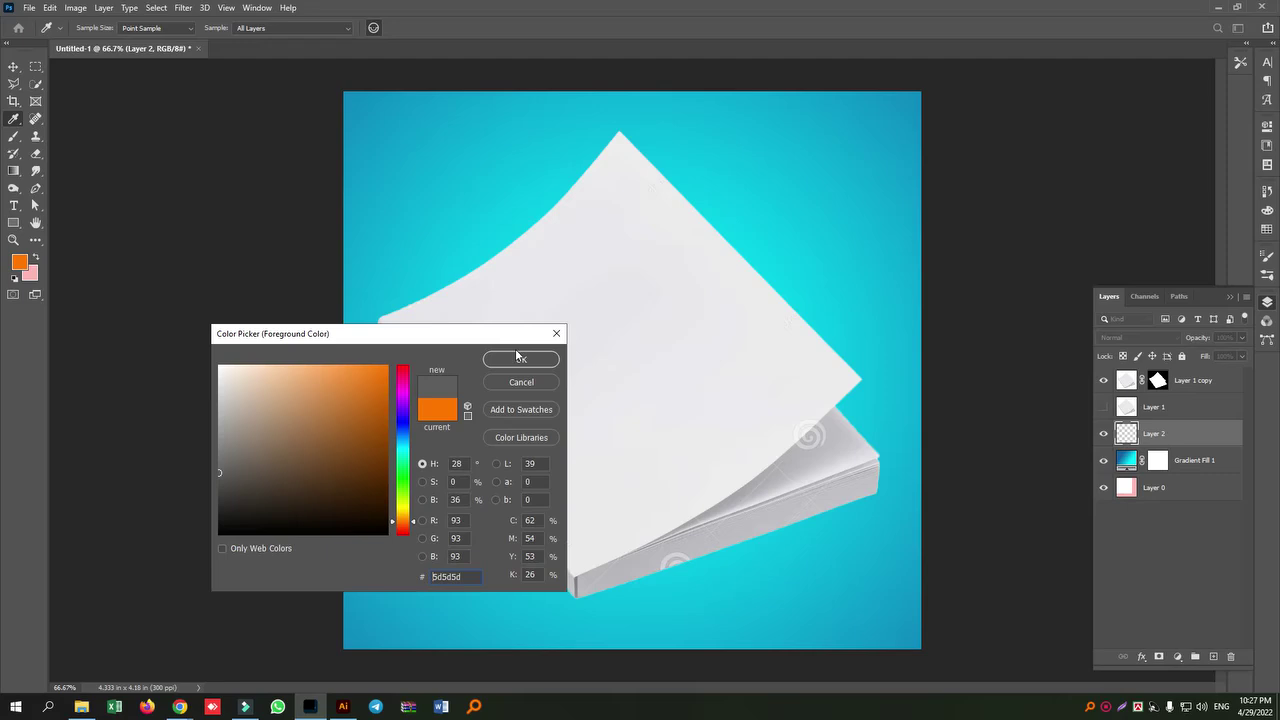
{"action": "left_click", "coordinate": [519, 358]}
- Paint straight soft shadow strokes along the notebook's left spine edge and lower front edge
{"action": "left_click", "coordinate": [388, 343]}
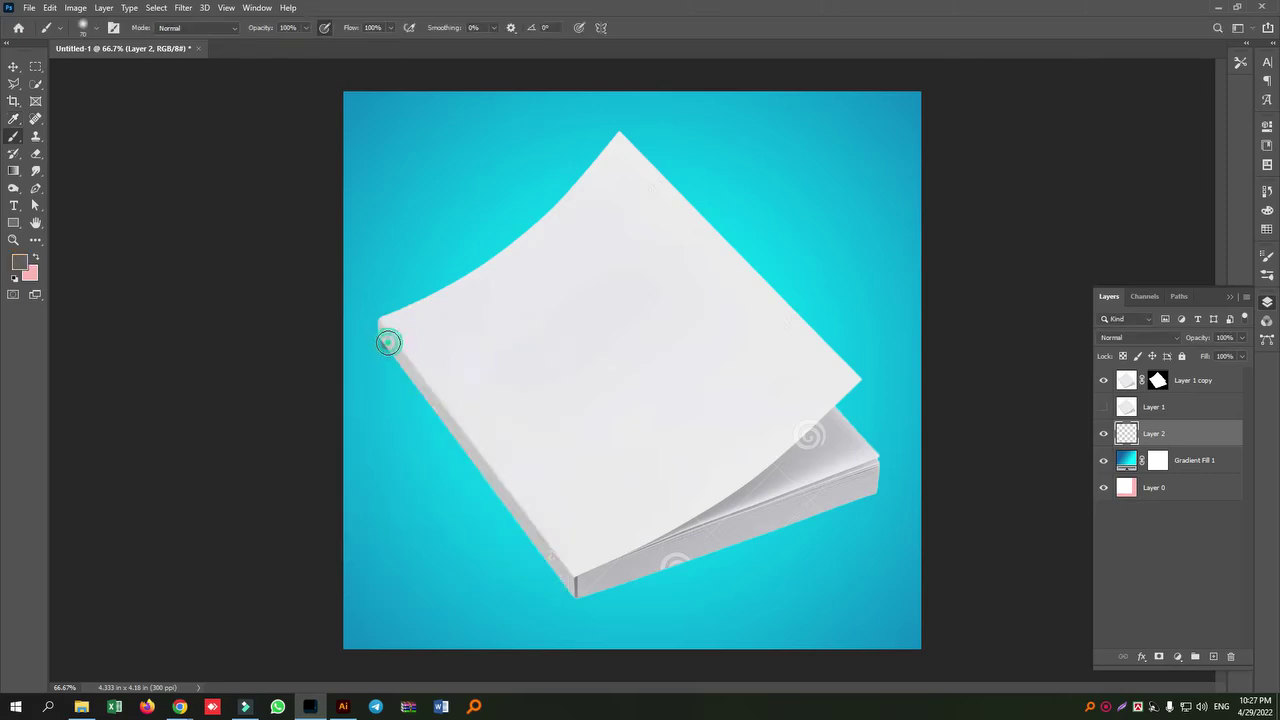
{"action": "left_click", "coordinate": [573, 590], "text": "shift"}
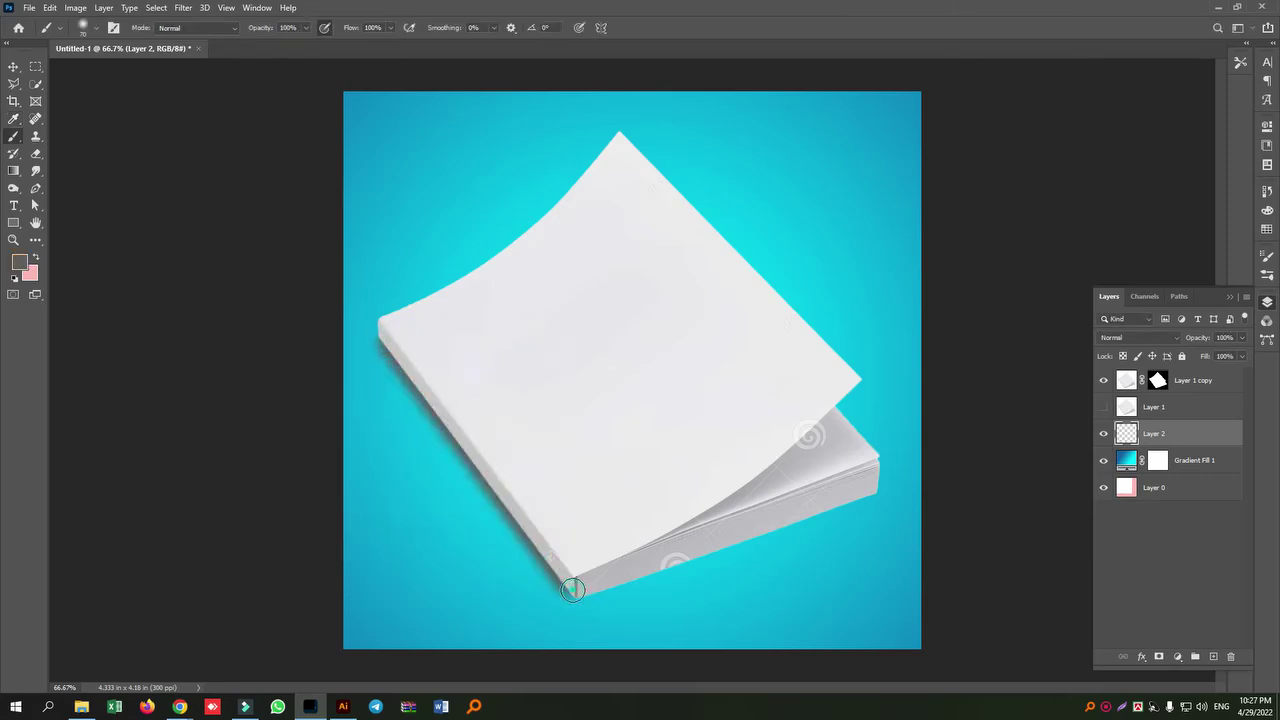
{"action": "left_click", "coordinate": [866, 488], "text": "shift"}
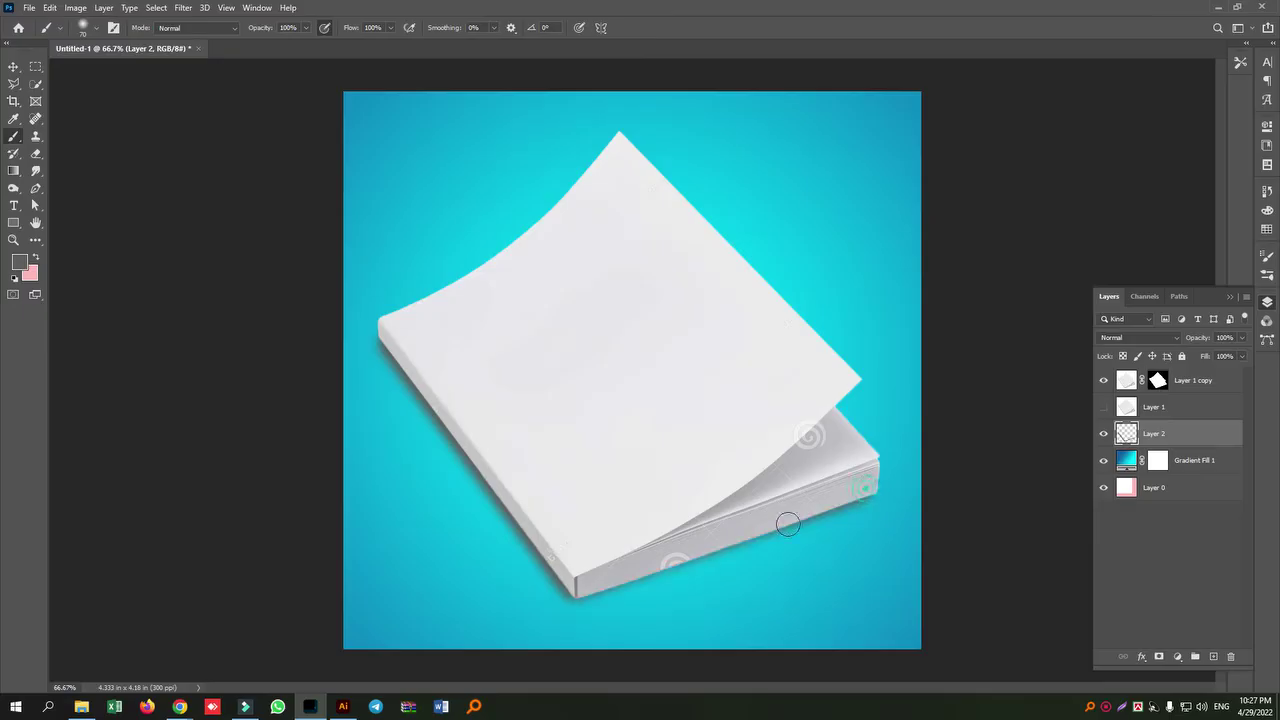
- Switch to the Google Meet call in Chrome, admit all the waiting participants, and return to Photoshop
{"action": "mouse_move", "coordinate": [187, 709]}
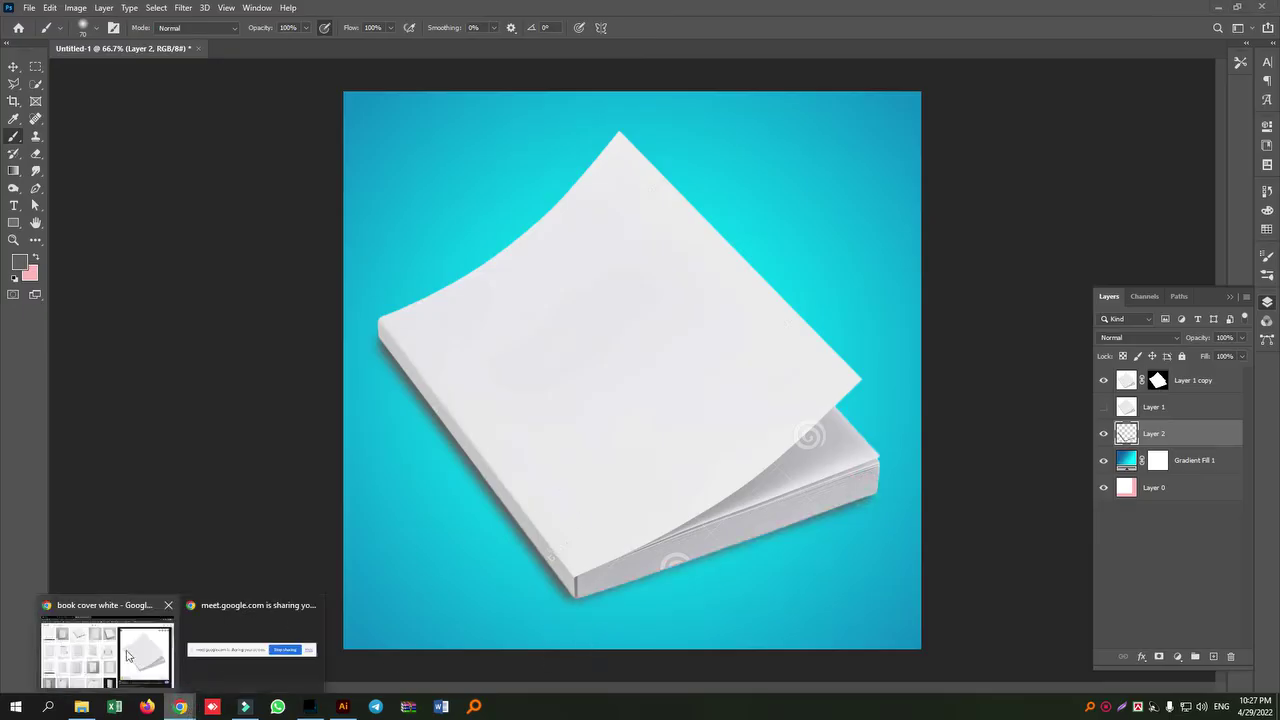
{"action": "left_click", "coordinate": [134, 652]}
{"action": "left_click", "coordinate": [216, 12]}
{"action": "left_click", "coordinate": [775, 161]}
{"action": "left_click", "coordinate": [776, 294]}
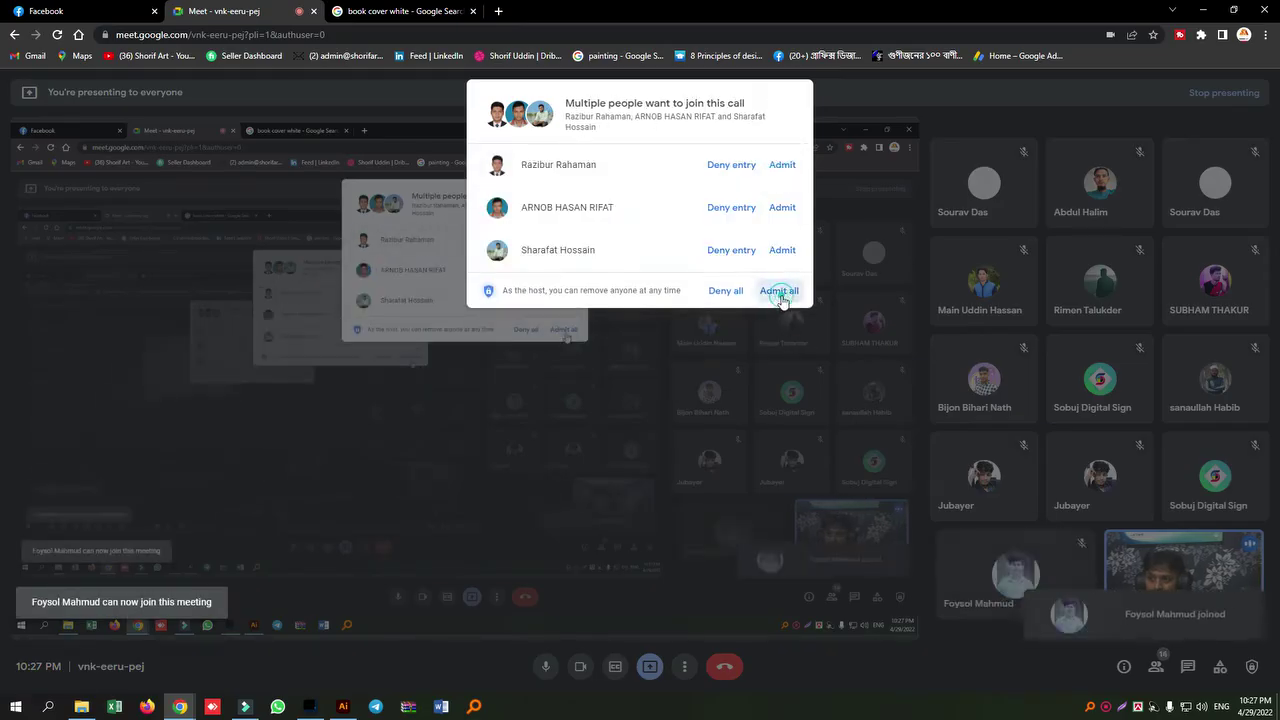
{"action": "left_click", "coordinate": [779, 290]}
{"action": "left_click", "coordinate": [310, 706]}
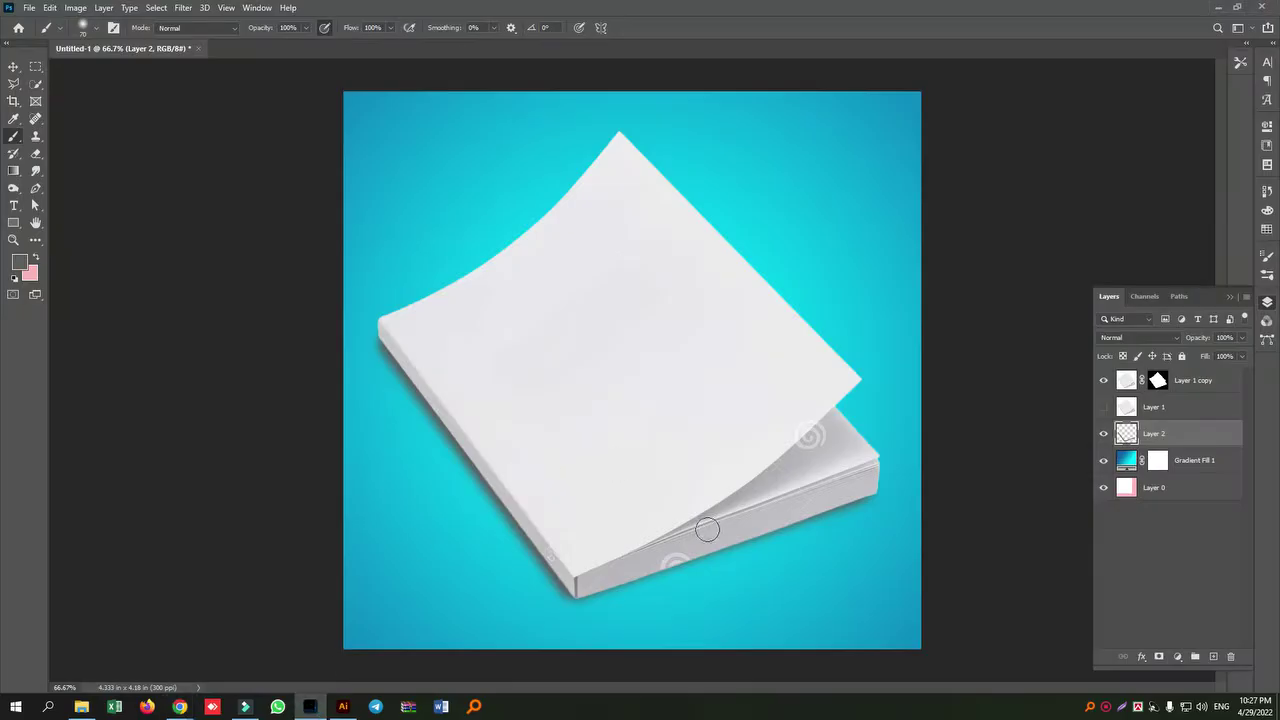
- Set the shadow layer's blend mode to Multiply and its opacity to 57%
{"action": "left_click", "coordinate": [1170, 338]}
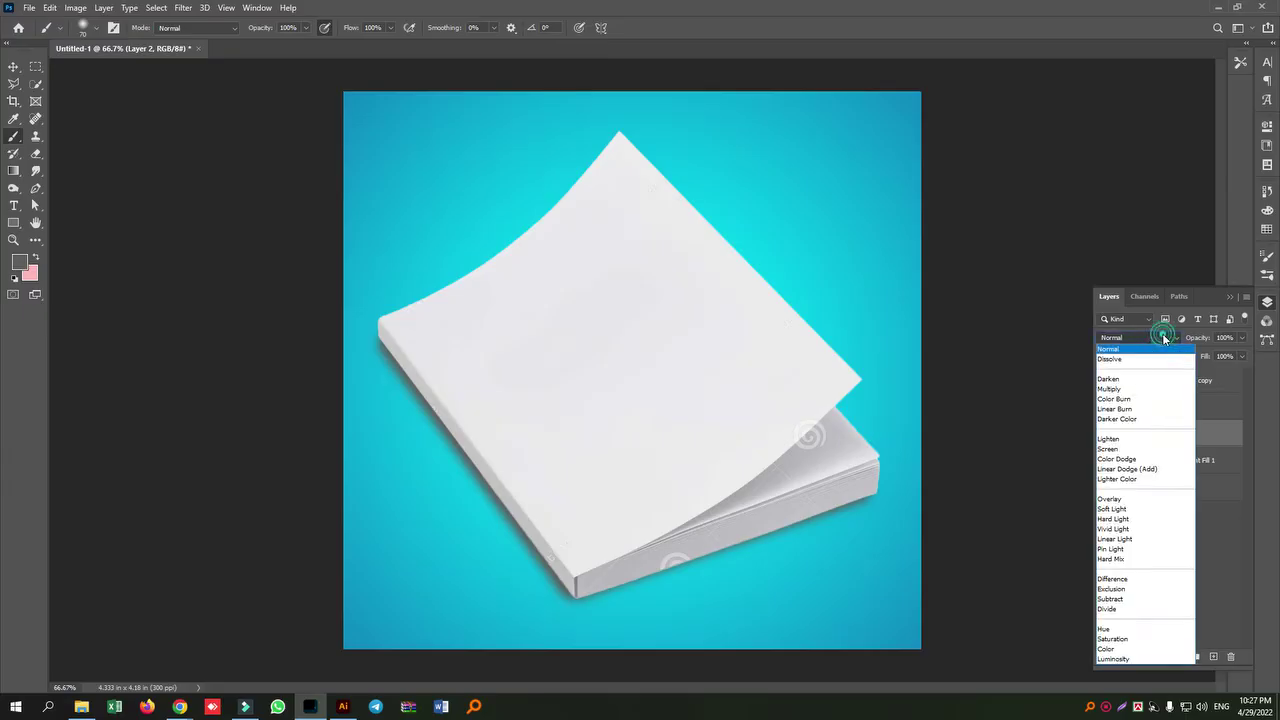
{"action": "left_click", "coordinate": [1132, 389]}
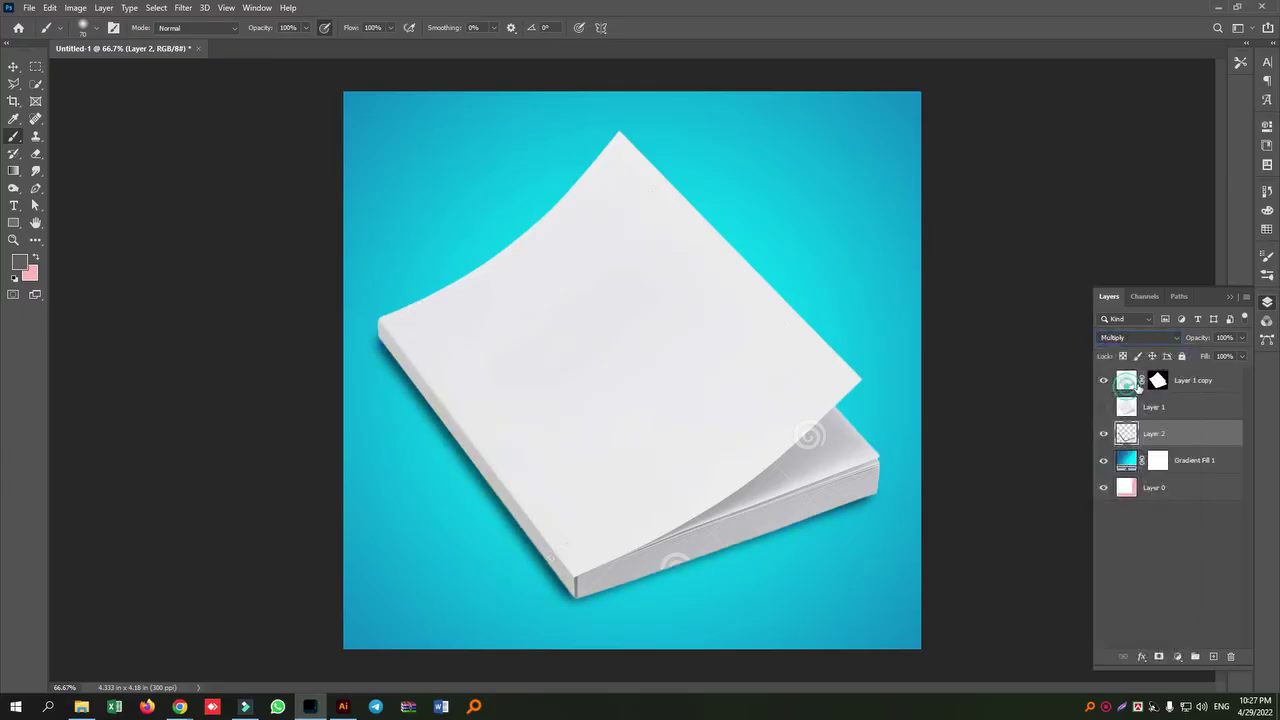
{"action": "left_click_drag", "start_coordinate": [1245, 343], "coordinate": [1217, 358]}
{"action": "left_click", "coordinate": [14, 67]}
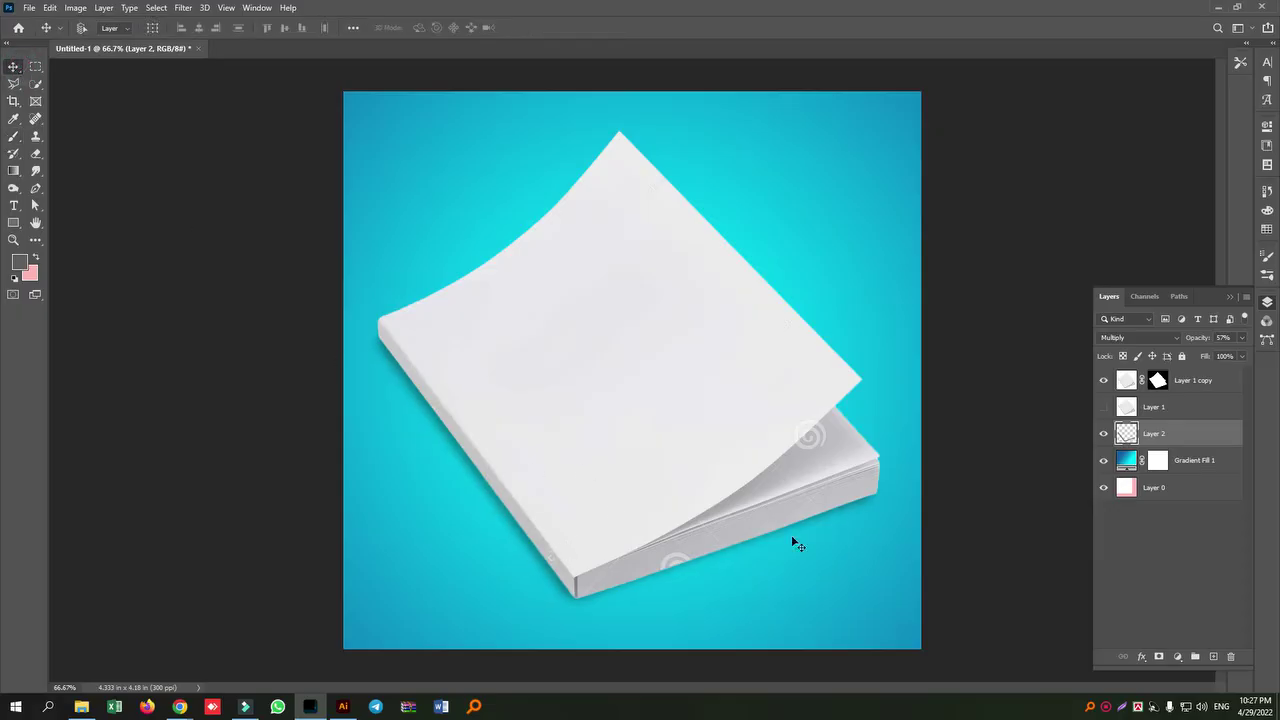
- Hide and show the masked notebook layer to examine the shadow strokes beneath it
{"action": "left_click", "coordinate": [1106, 381]}
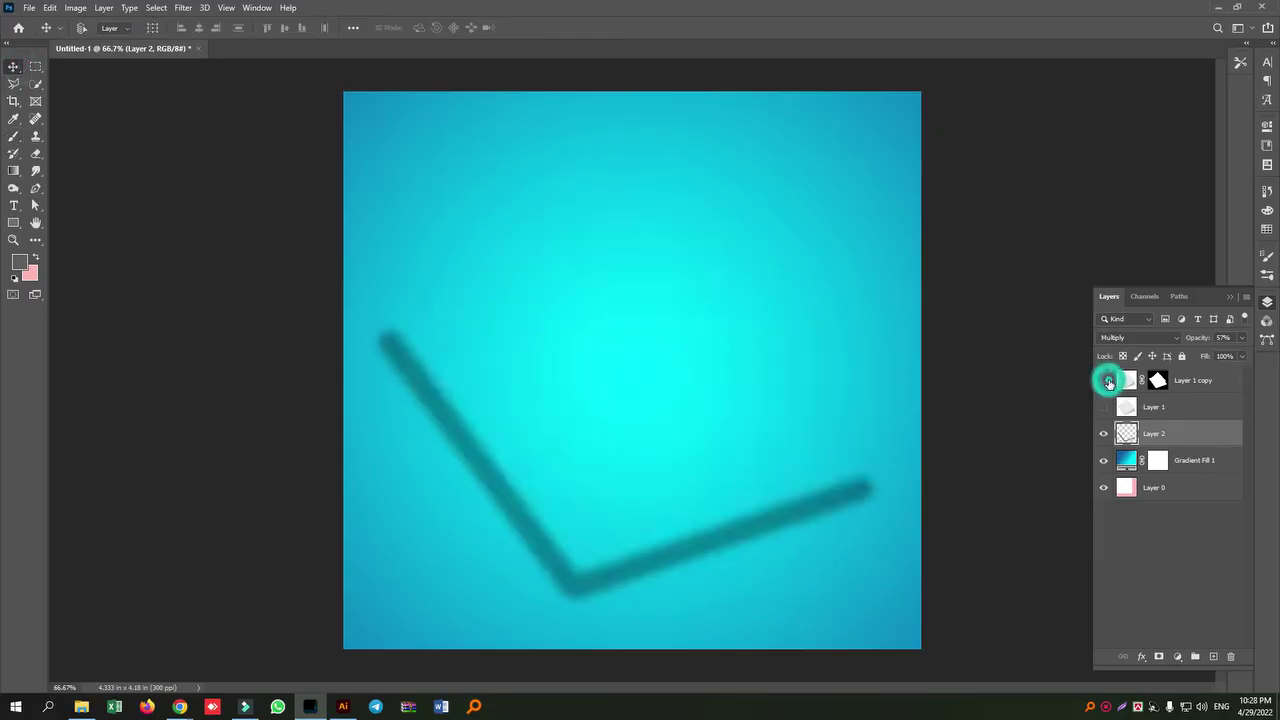
{"action": "left_click", "coordinate": [1106, 381]}
{"action": "left_click", "coordinate": [1106, 381]}
{"action": "left_click", "coordinate": [1106, 381]}
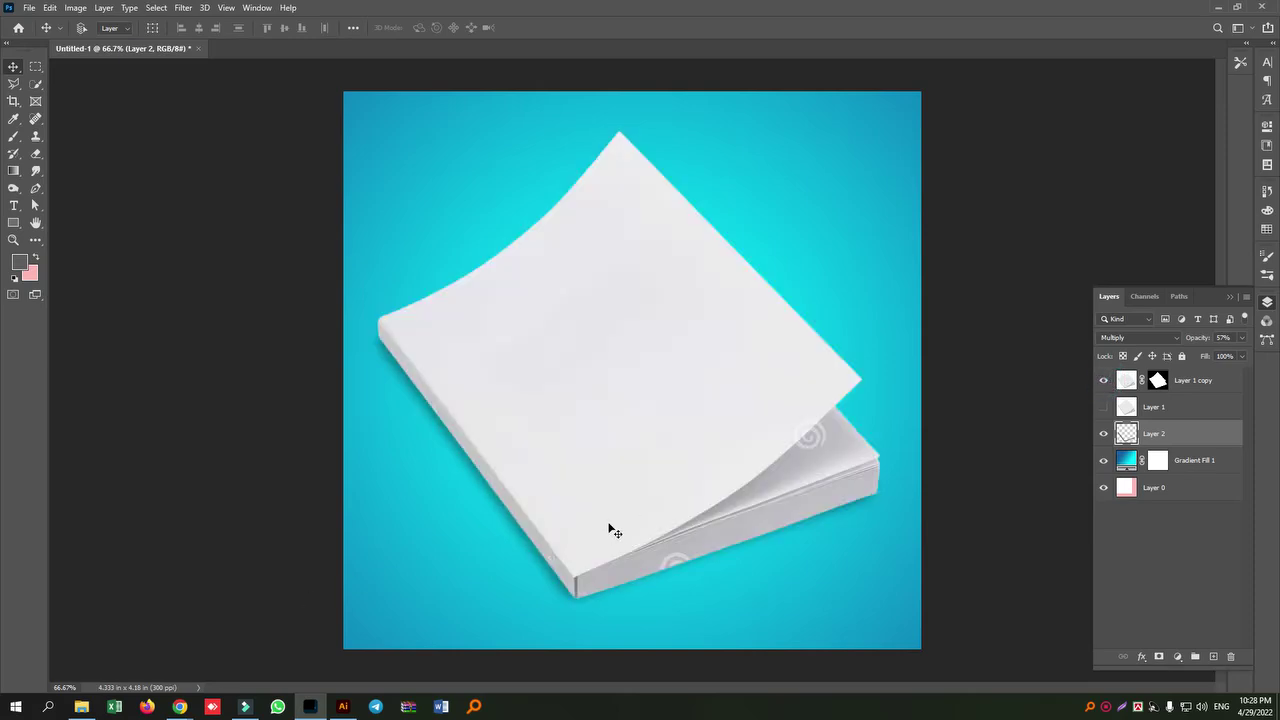
- Reduce the Brush size to 35 px and add an empty layer above the masked notebook layer
{"action": "key", "text": "ctrl+plus"}
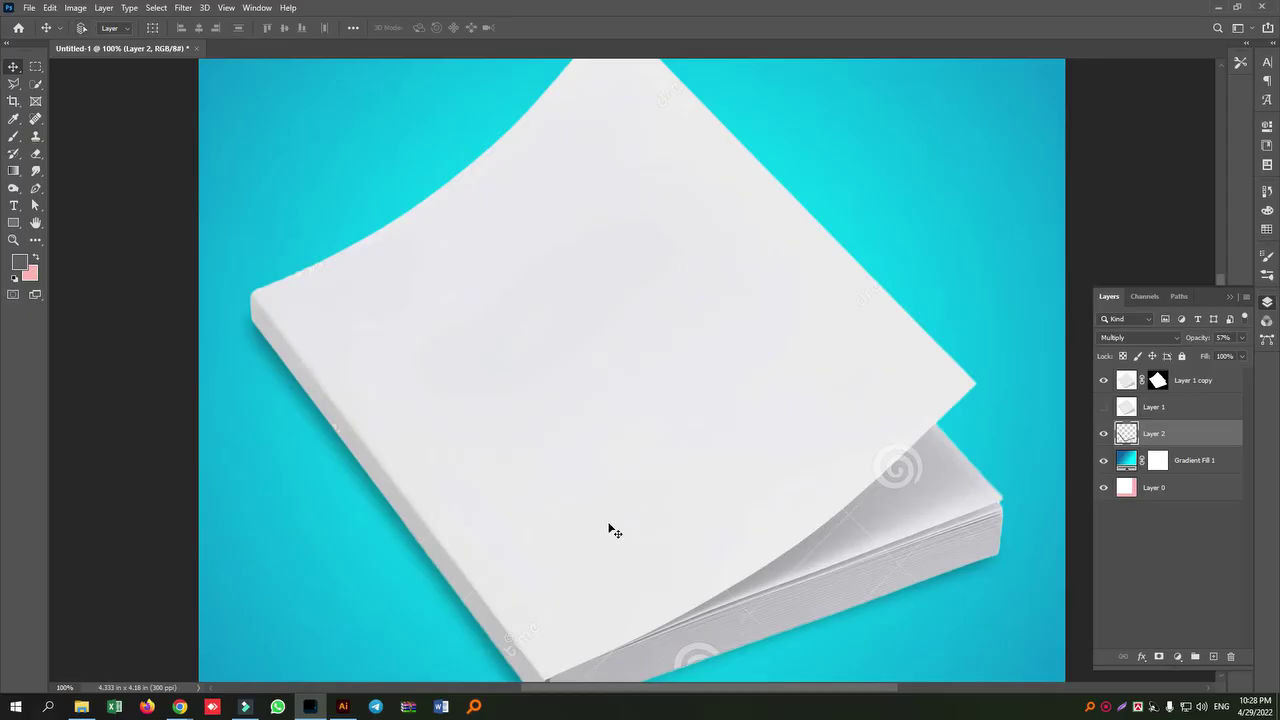
{"action": "scroll", "coordinate": [613, 531], "scroll_direction": "down", "scroll_amount": 2}
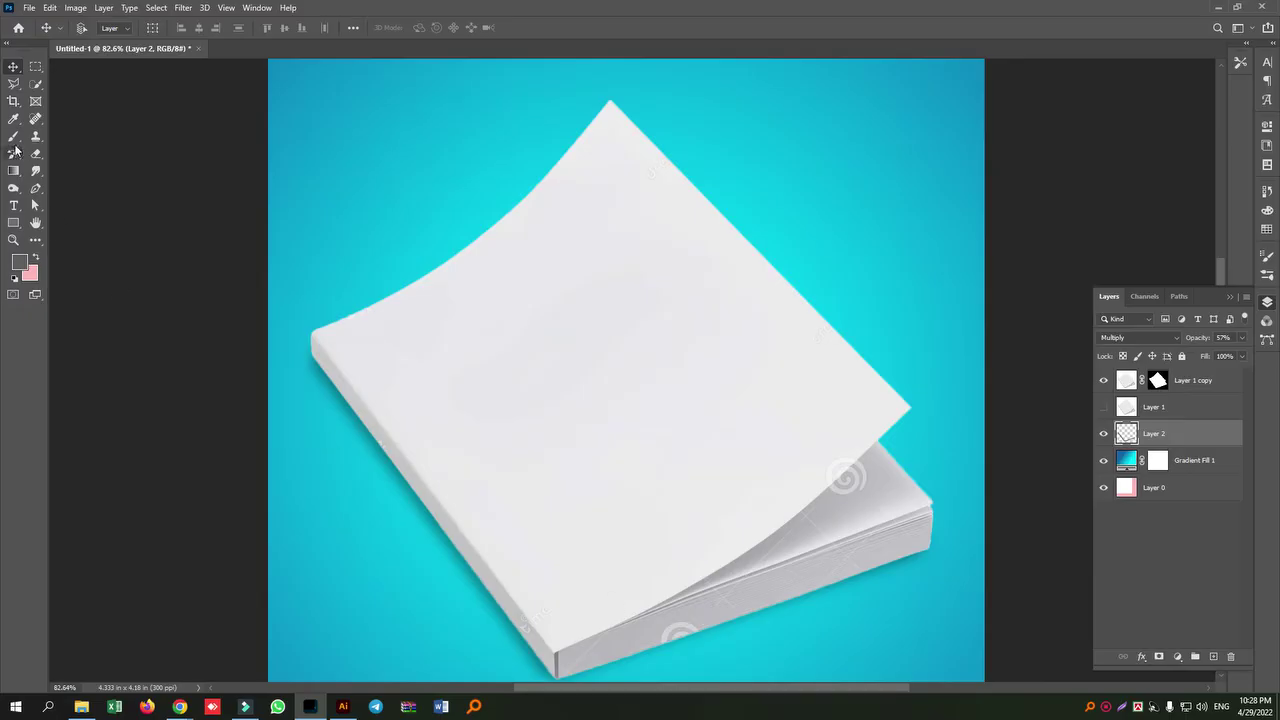
{"action": "key", "text": "b"}
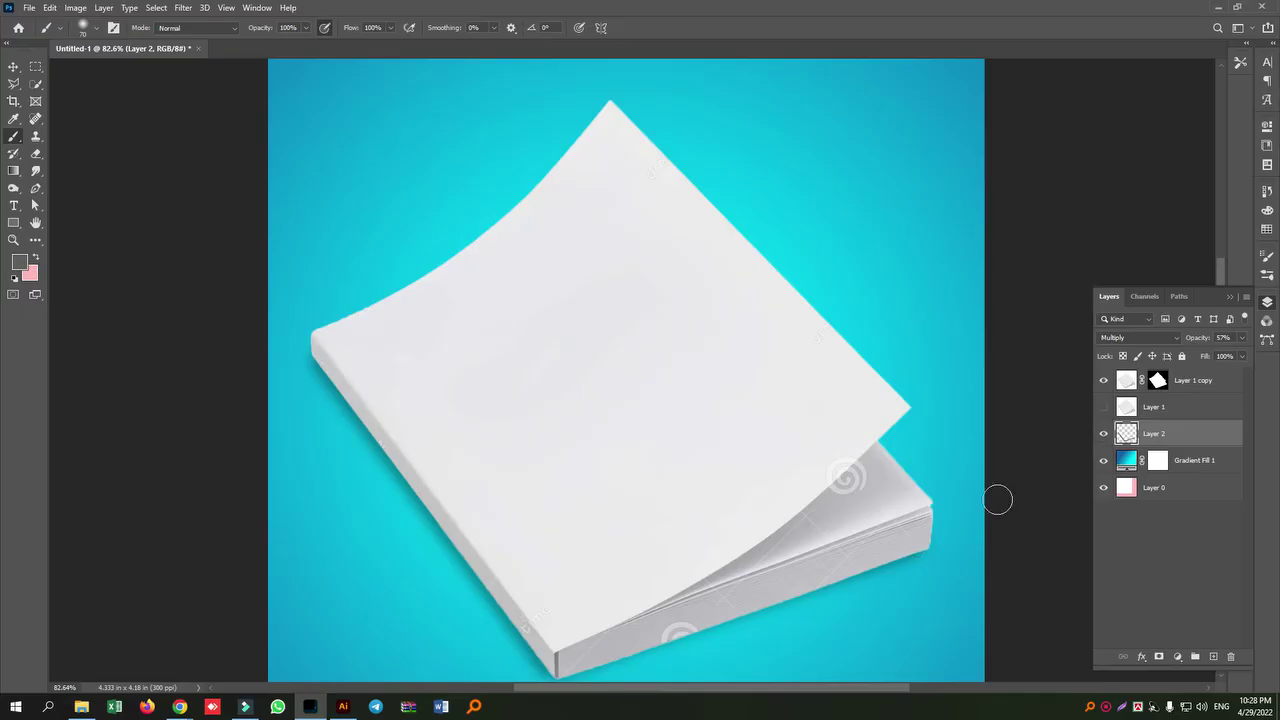
{"action": "key", "text": "bracketleft"}
{"action": "key", "text": "bracketleft"}
{"action": "key", "text": "bracketleft"}
{"action": "key", "text": "bracketleft"}
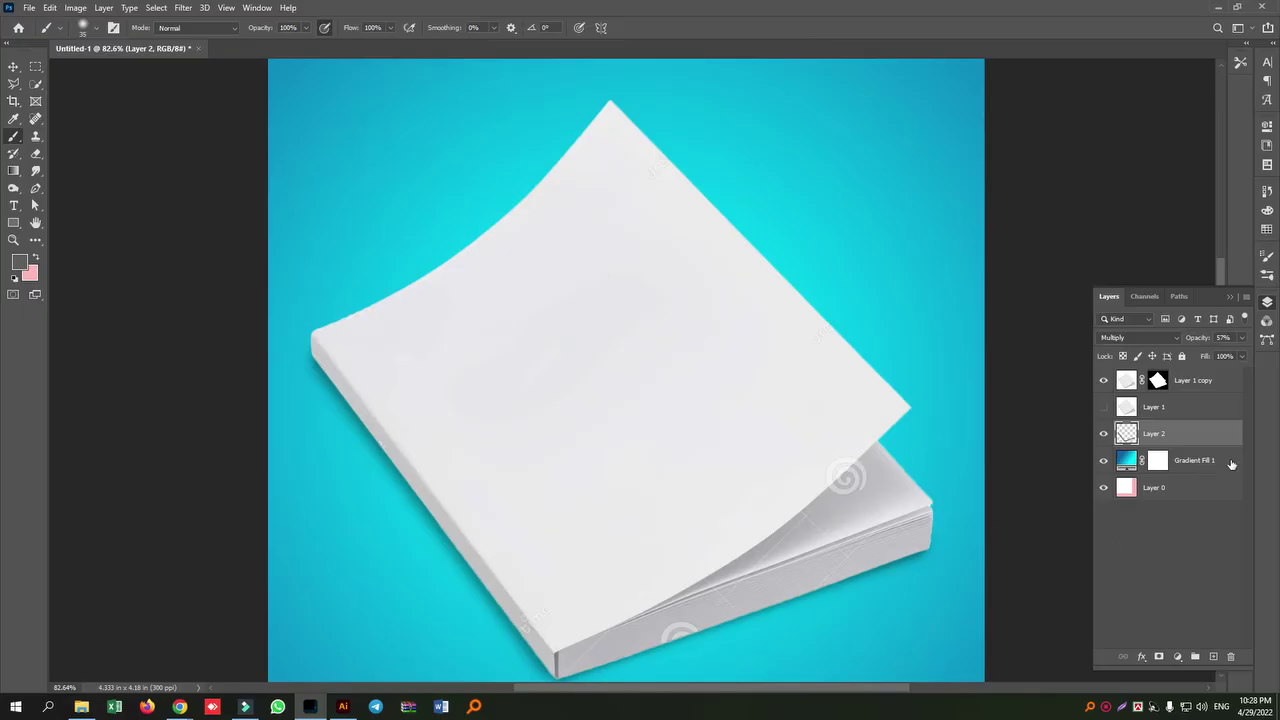
{"action": "left_click", "coordinate": [1212, 380]}
{"action": "left_click", "coordinate": [1213, 656]}
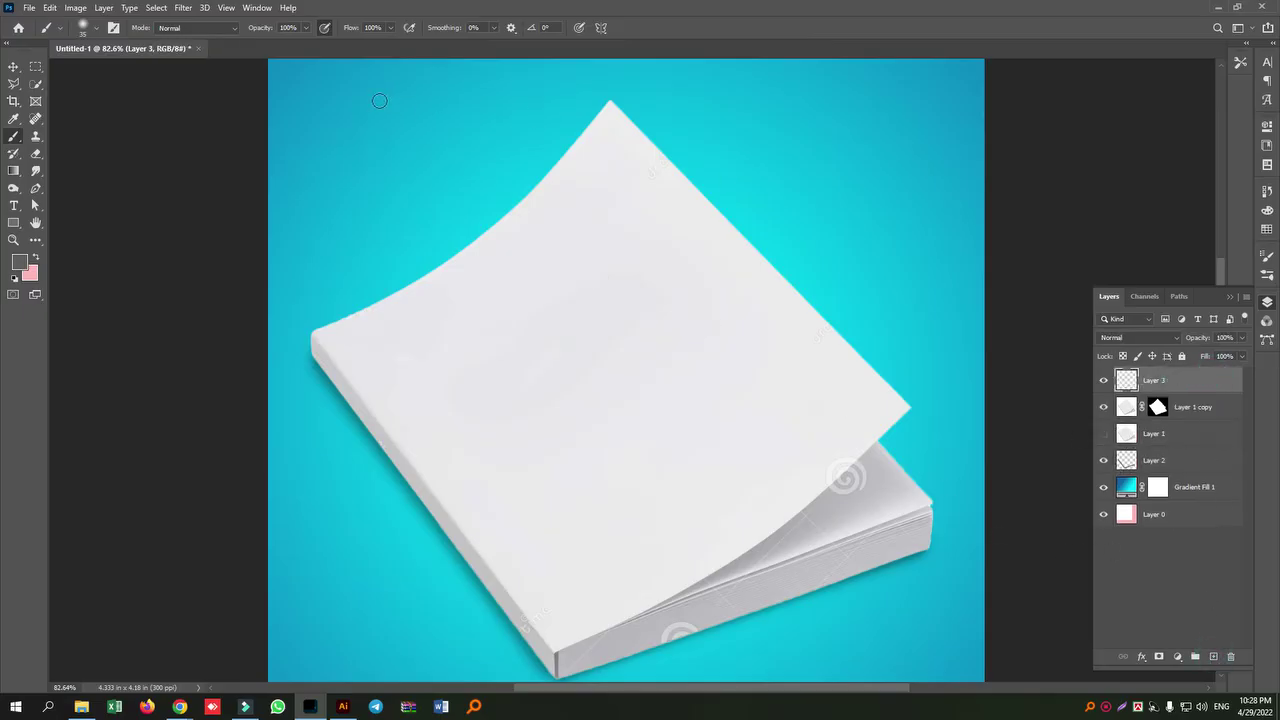
- Paint a trial straight horizontal stroke across the notebook's upper corner and undo it
{"action": "left_click", "coordinate": [331, 166], "text": "shift"}
{"action": "key", "text": "ctrl+z"}
{"action": "left_click", "coordinate": [352, 136]}
{"action": "left_click", "coordinate": [932, 150], "text": "shift"}
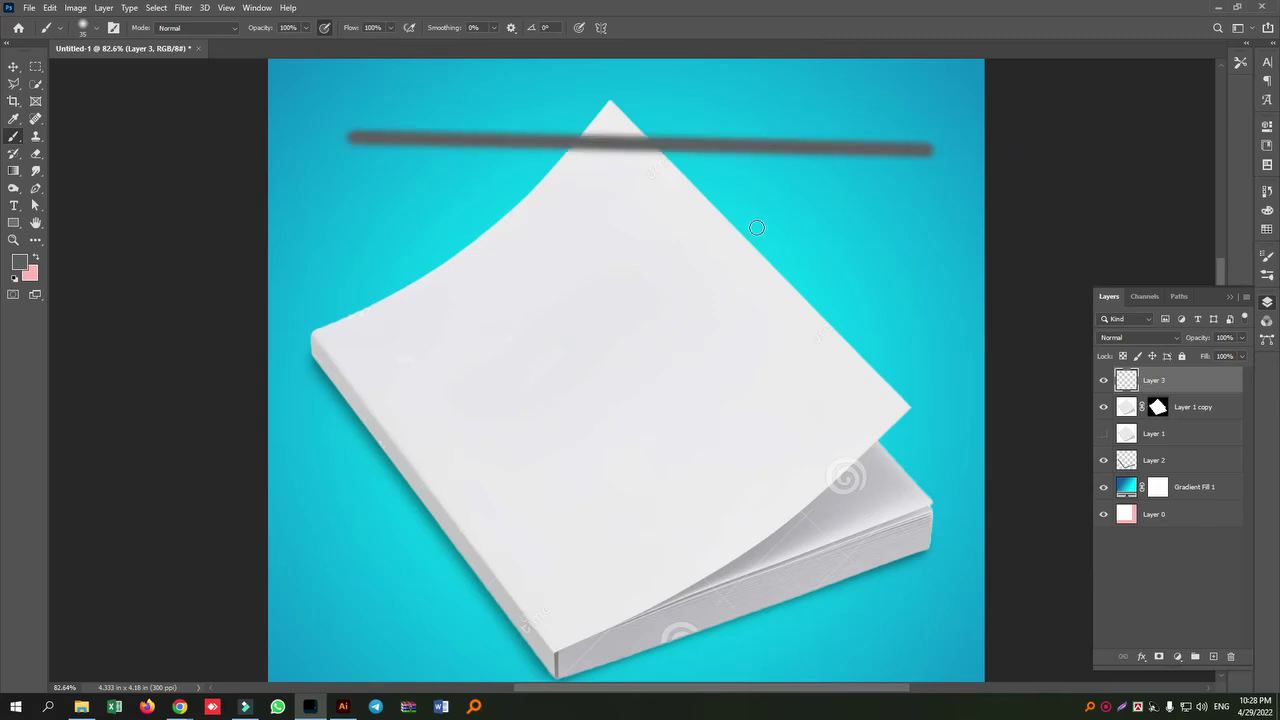
{"action": "key", "text": "ctrl+z"}
{"action": "key", "text": "ctrl+z"}
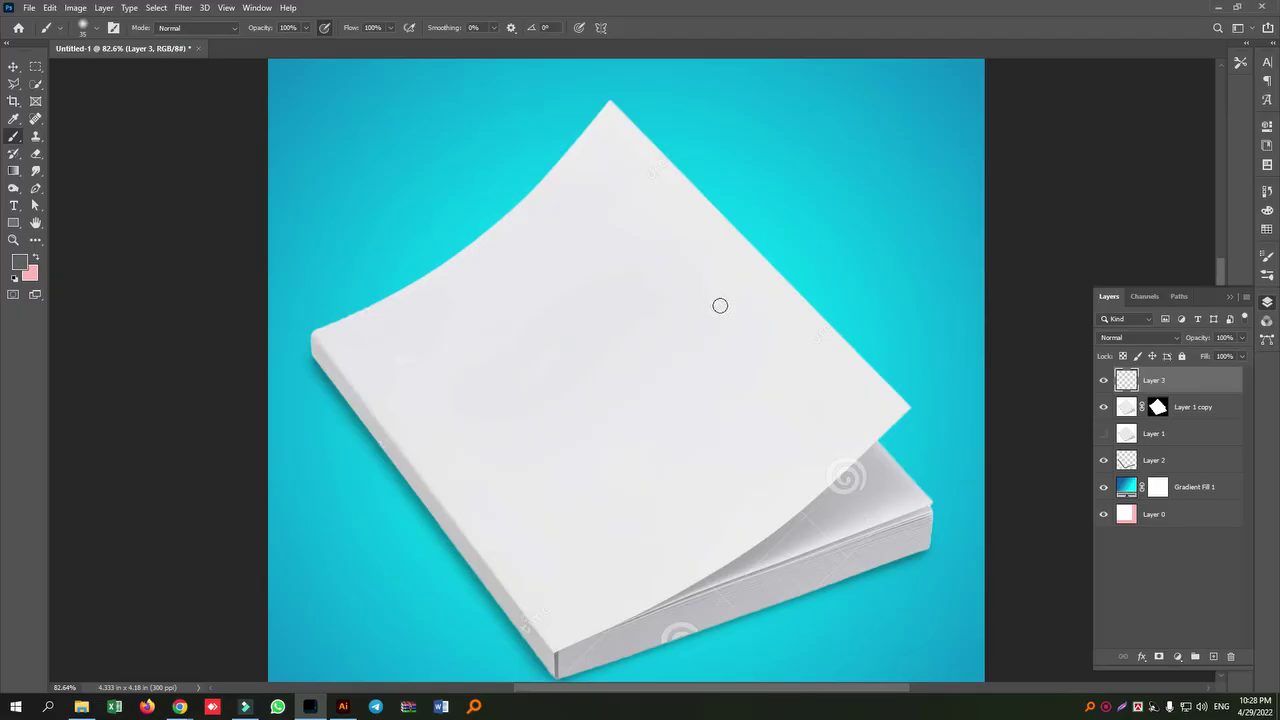
- Draw an upright rectangle shape of about 632 by 939 px over the notebook
{"action": "scroll", "coordinate": [720, 303], "scroll_direction": "down", "scroll_amount": 3}
{"action": "scroll", "coordinate": [720, 309], "scroll_direction": "up", "scroll_amount": 3}
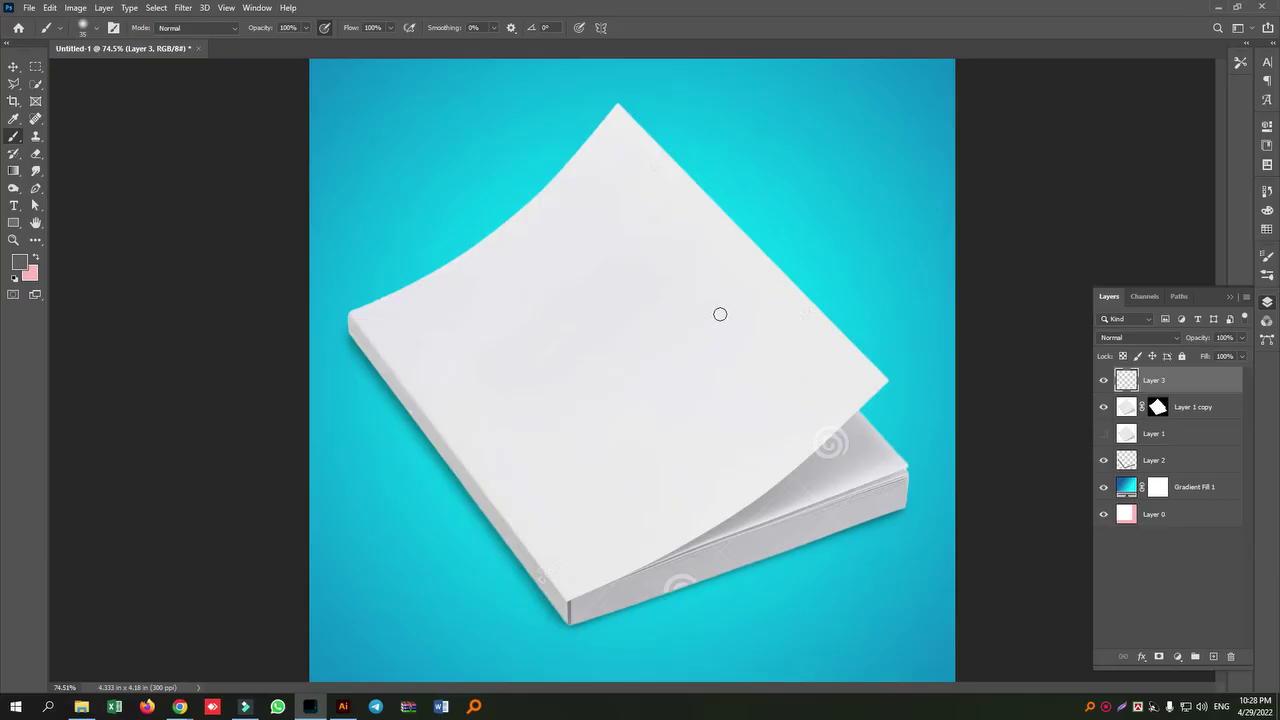
{"action": "left_click", "coordinate": [12, 224]}
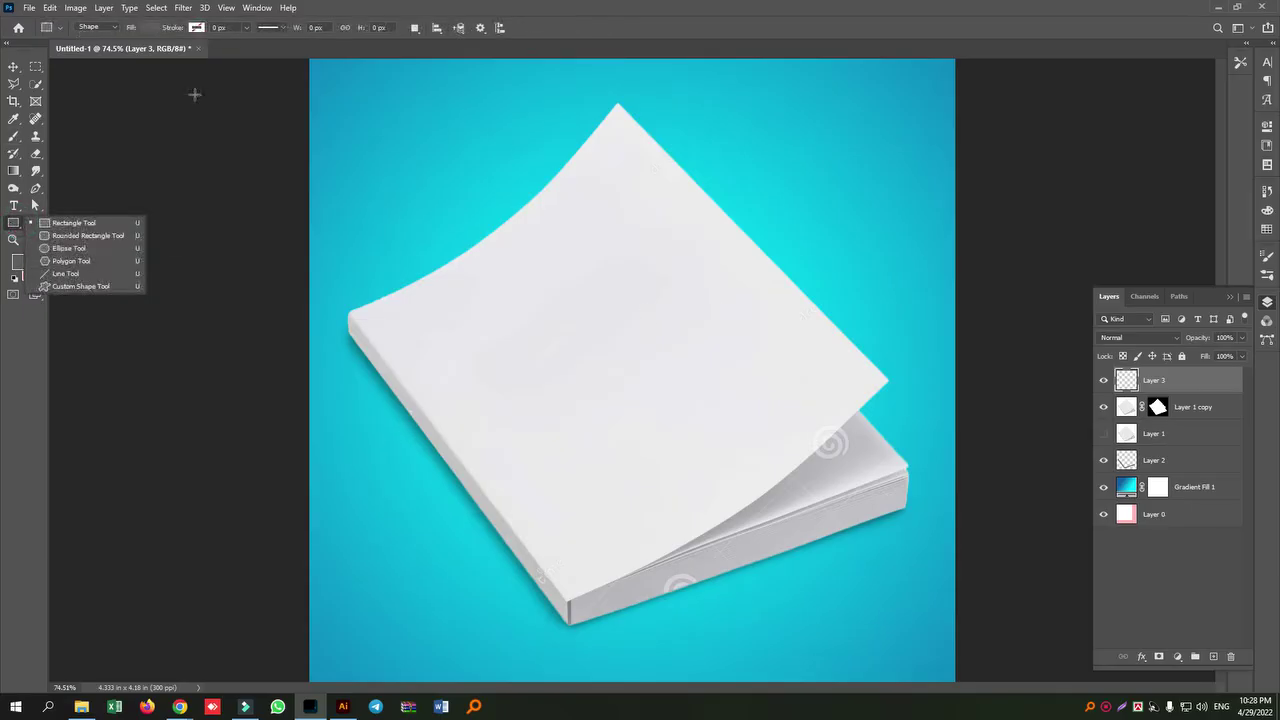
{"action": "left_click", "coordinate": [74, 220]}
{"action": "left_click_drag", "start_coordinate": [473, 119], "coordinate": [787, 584]}
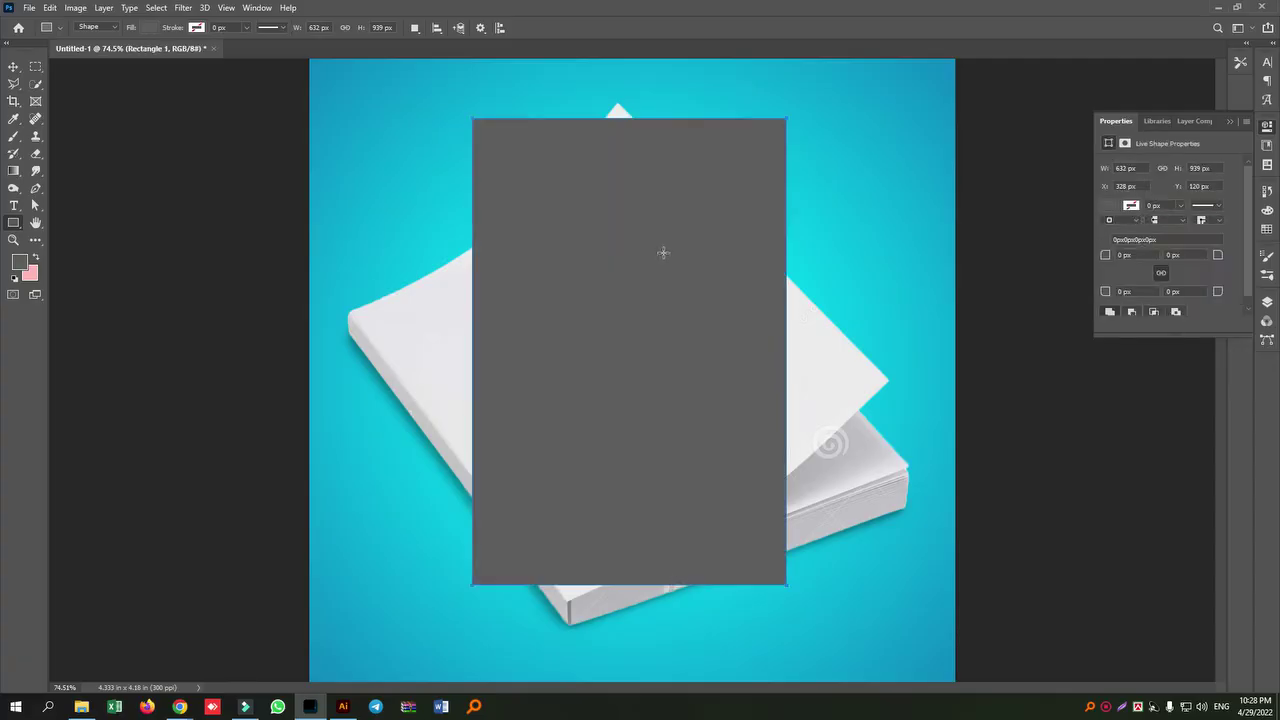
- Recolour the rectangle shape to white #ffffff and move it slightly down and to the right
{"action": "left_click", "coordinate": [13, 66]}
{"action": "left_click", "coordinate": [1265, 304]}
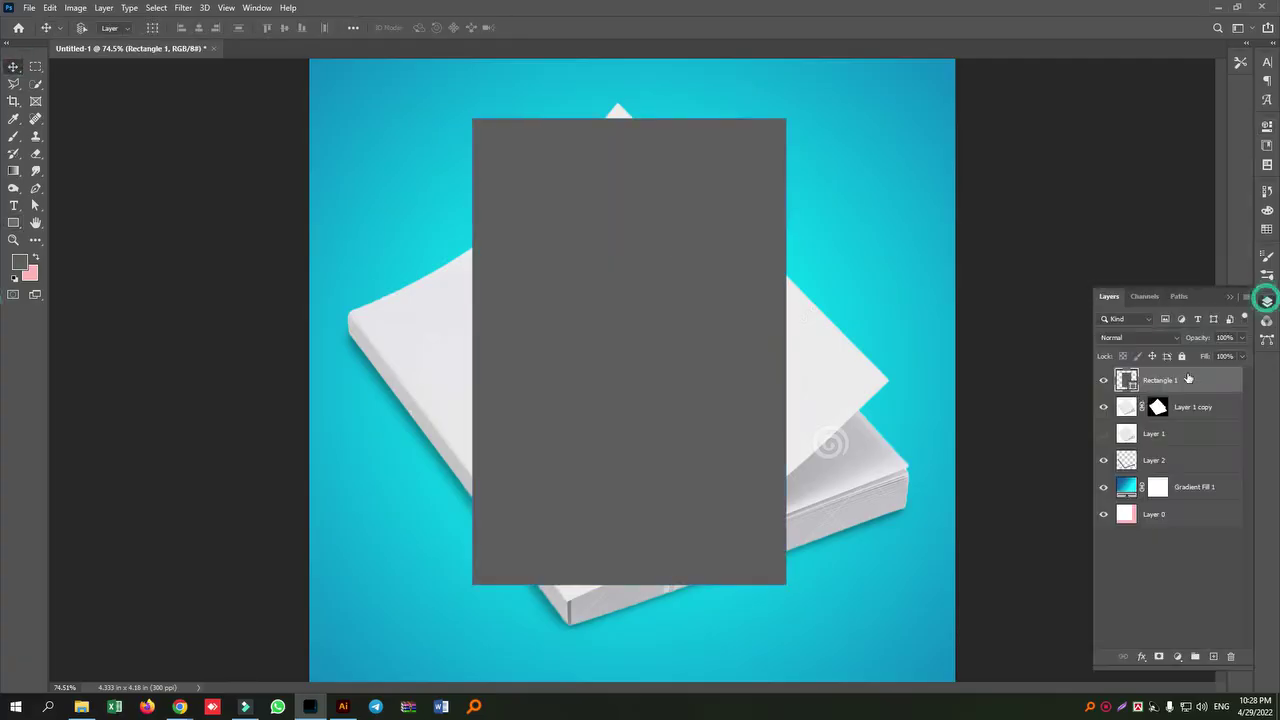
{"action": "double_click", "coordinate": [1135, 390]}
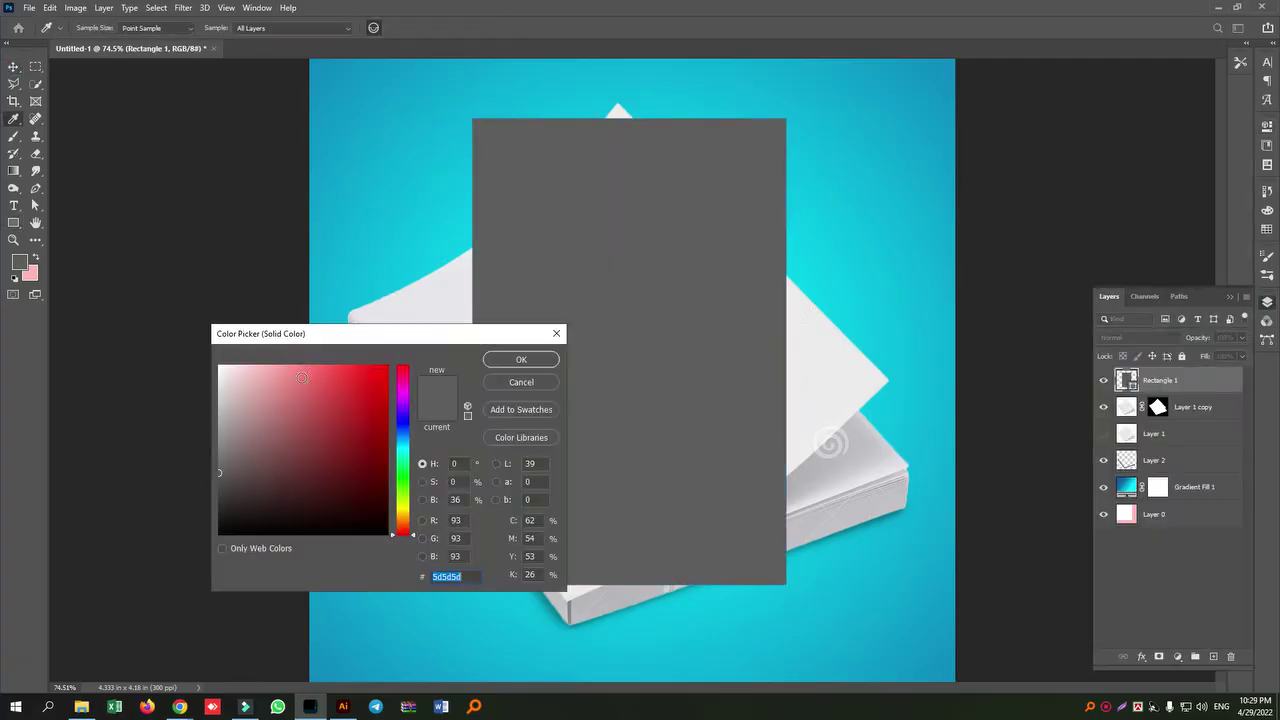
{"action": "type", "text": "ffffff"}
{"action": "left_click", "coordinate": [543, 358]}
{"action": "left_click_drag", "start_coordinate": [670, 344], "coordinate": [694, 363]}
- Convert the rectangle layer to a smart object and reposition it over the notebook
{"action": "right_click", "coordinate": [1177, 381]}
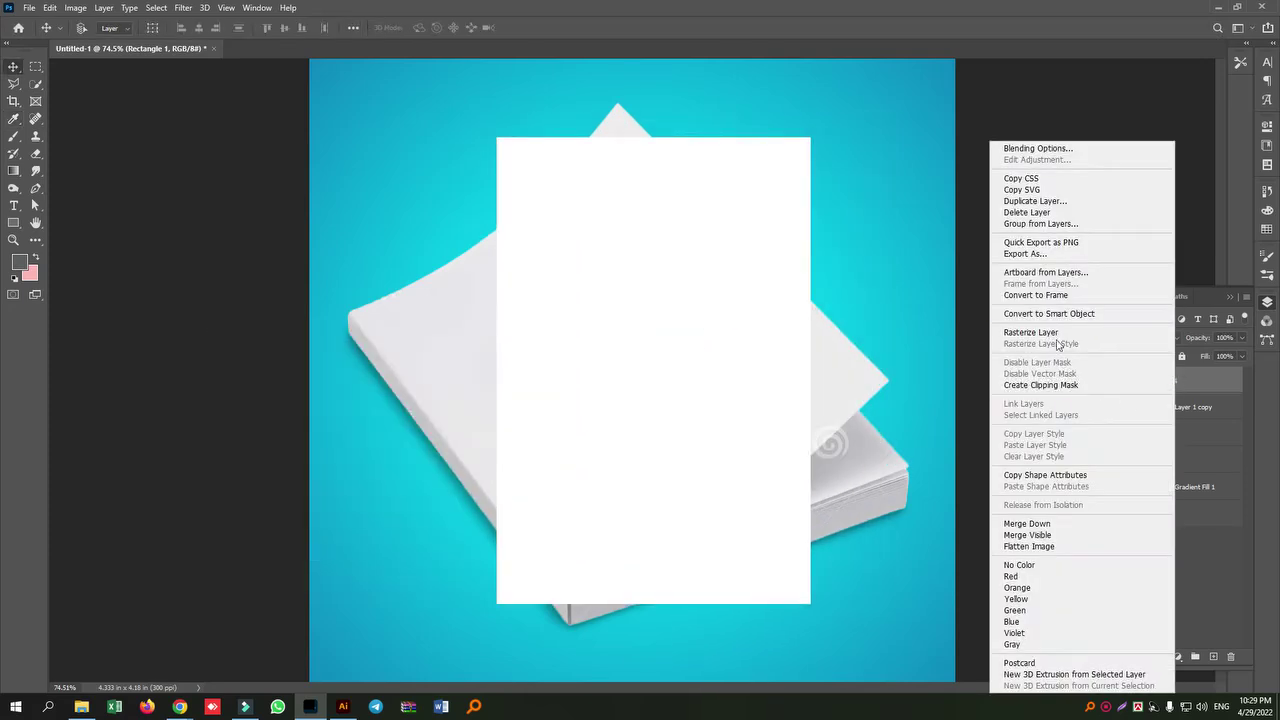
{"action": "left_click", "coordinate": [1060, 317]}
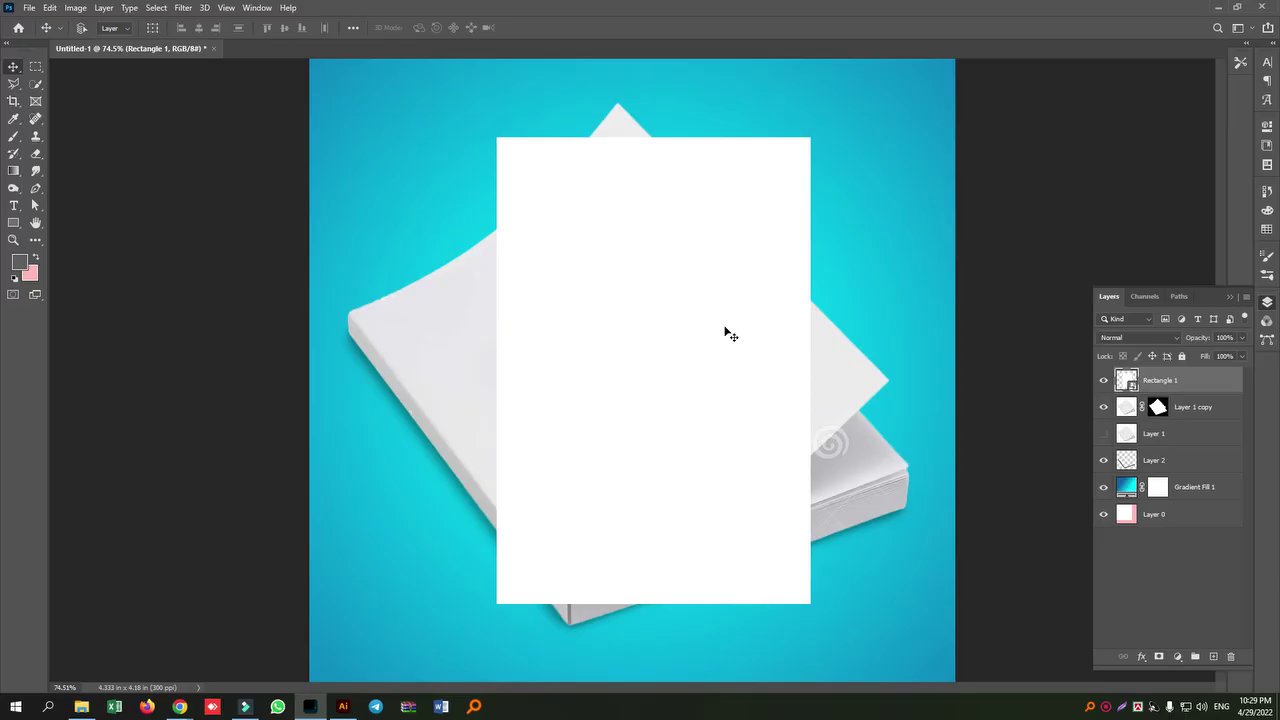
{"action": "left_click_drag", "start_coordinate": [694, 340], "coordinate": [745, 341]}
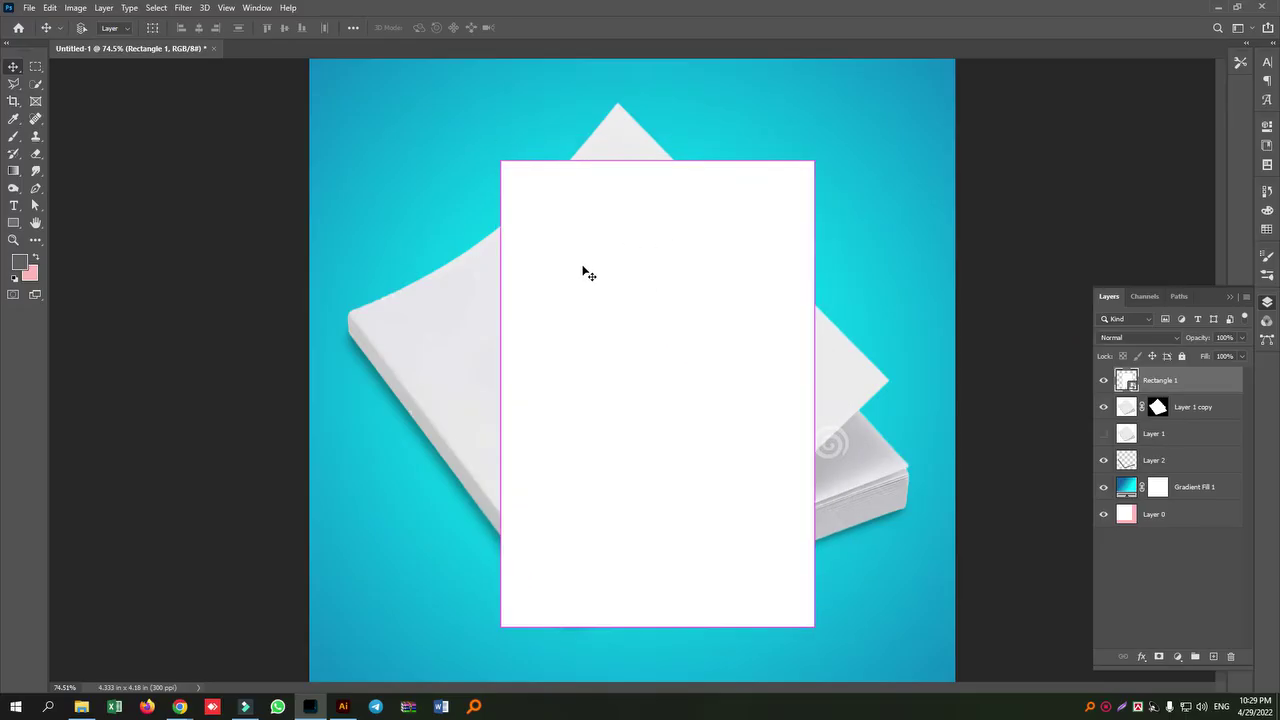
- Warp the white rectangle so its four corners land on or near the notebook cover's corners, and apply the transform
{"action": "key", "text": "ctrl"}
{"action": "key", "text": "ctrl+t"}
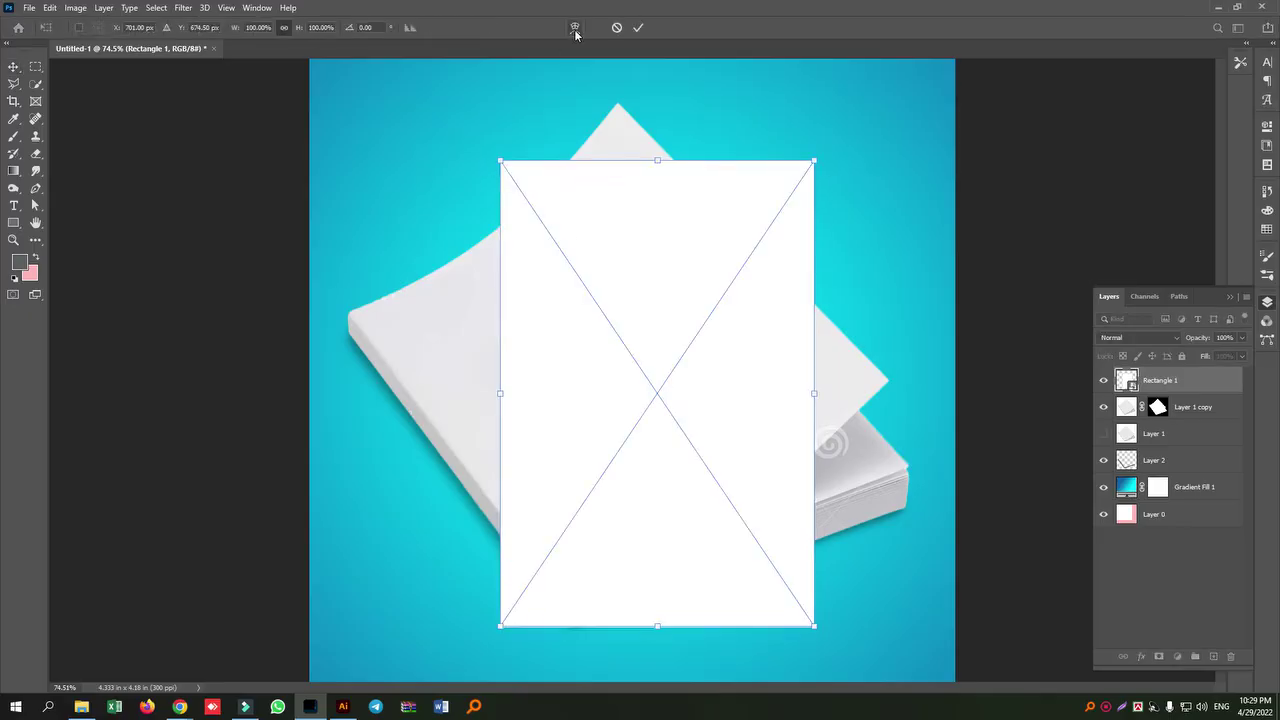
{"action": "right_click", "coordinate": [645, 206]}
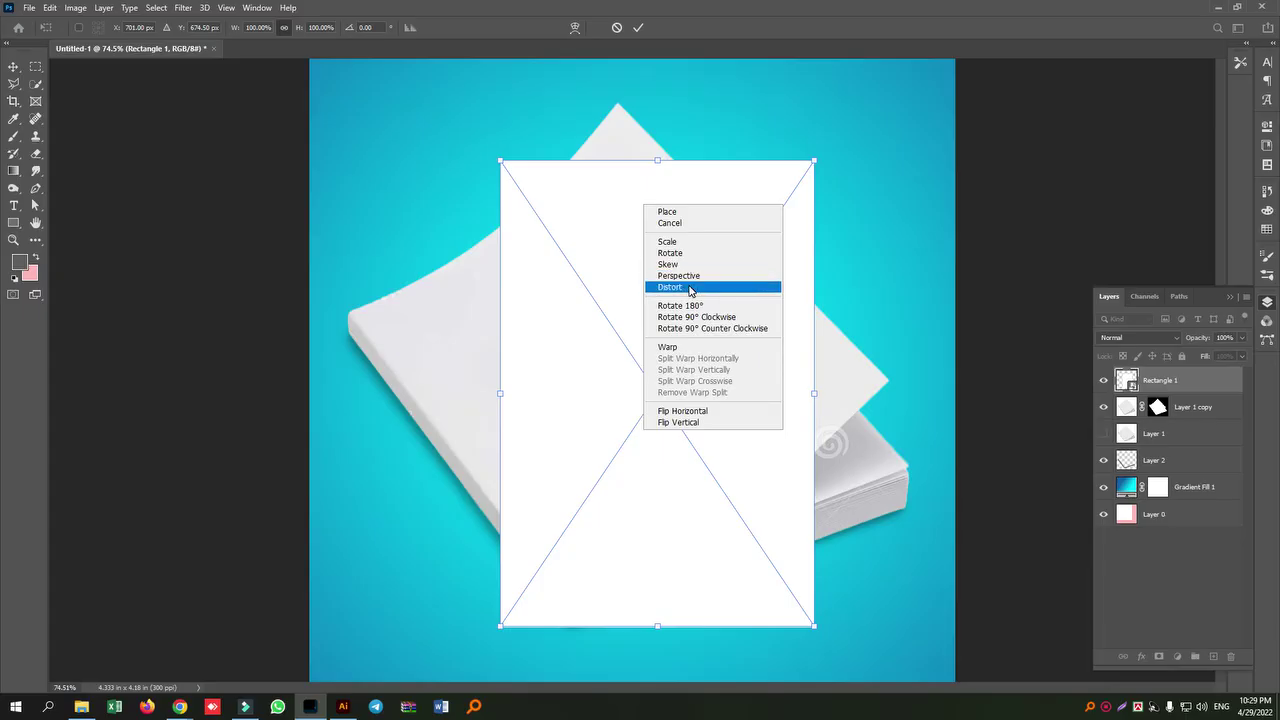
{"action": "left_click", "coordinate": [689, 287]}
{"action": "left_click", "coordinate": [573, 27]}
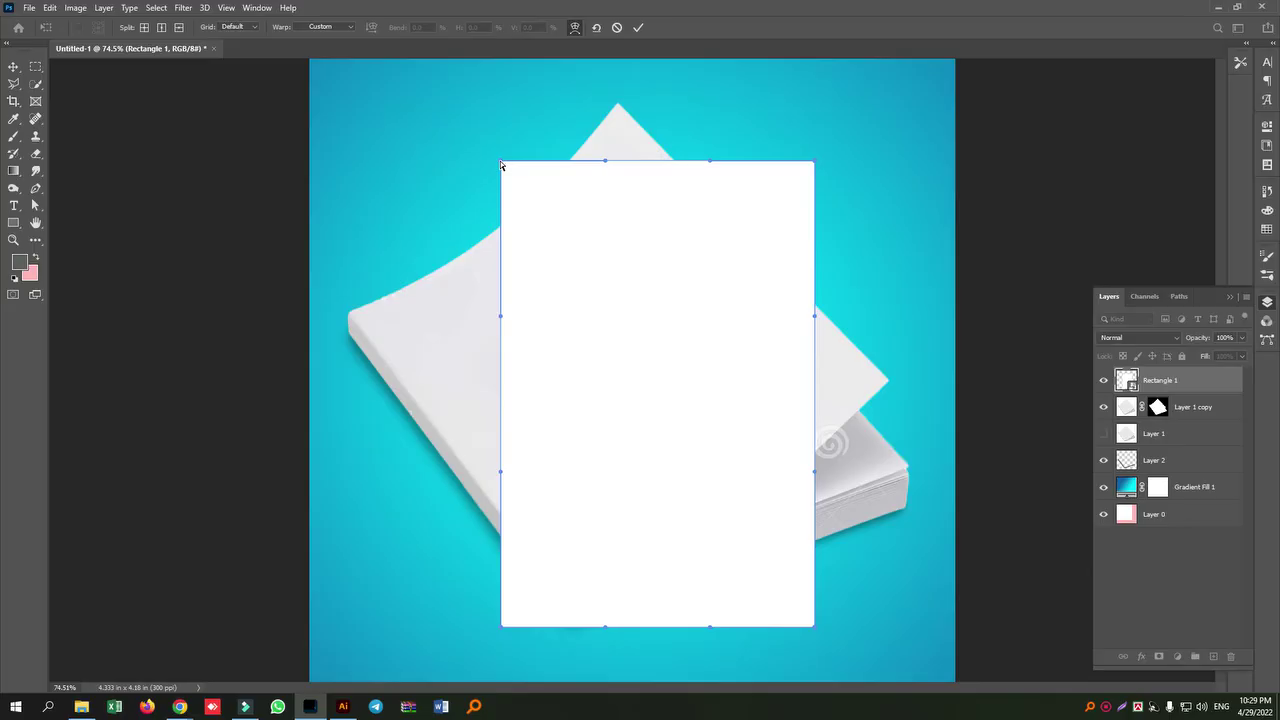
{"action": "left_click_drag", "start_coordinate": [500, 161], "coordinate": [350, 313]}
{"action": "left_click_drag", "start_coordinate": [816, 160], "coordinate": [617, 103]}
{"action": "left_click_drag", "start_coordinate": [708, 156], "coordinate": [554, 172]}
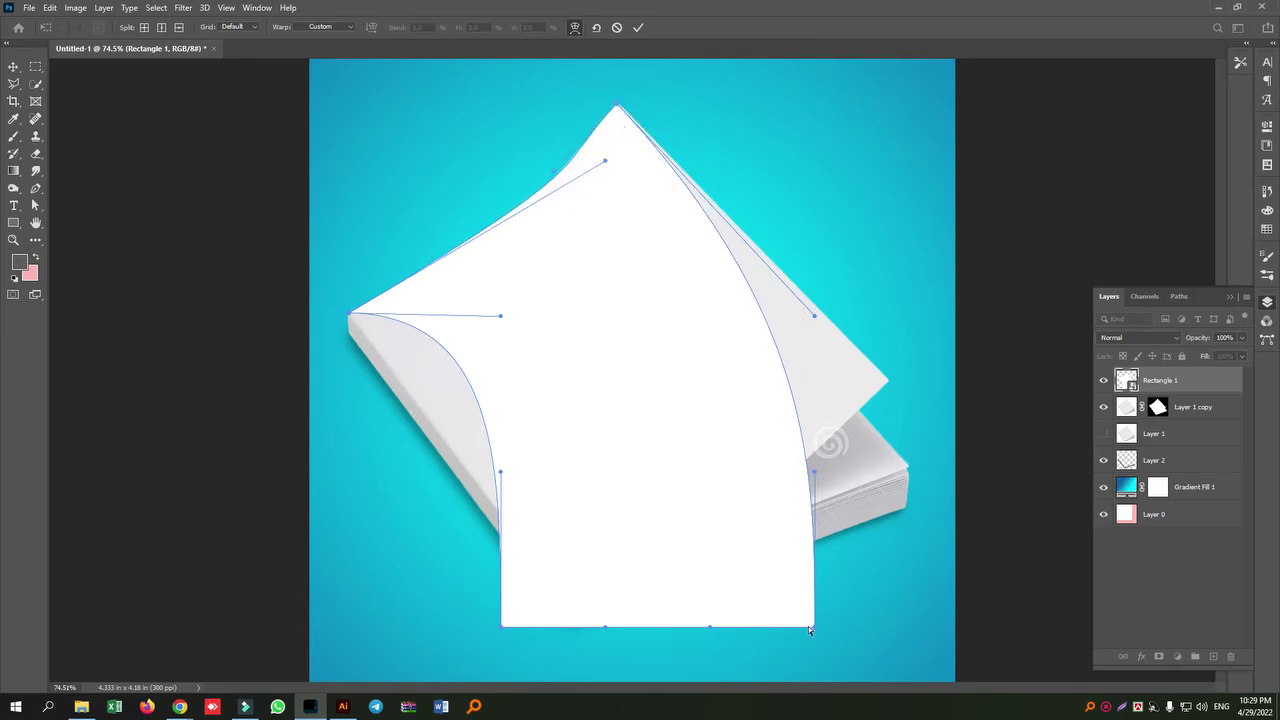
{"action": "left_click_drag", "start_coordinate": [813, 627], "coordinate": [888, 380]}
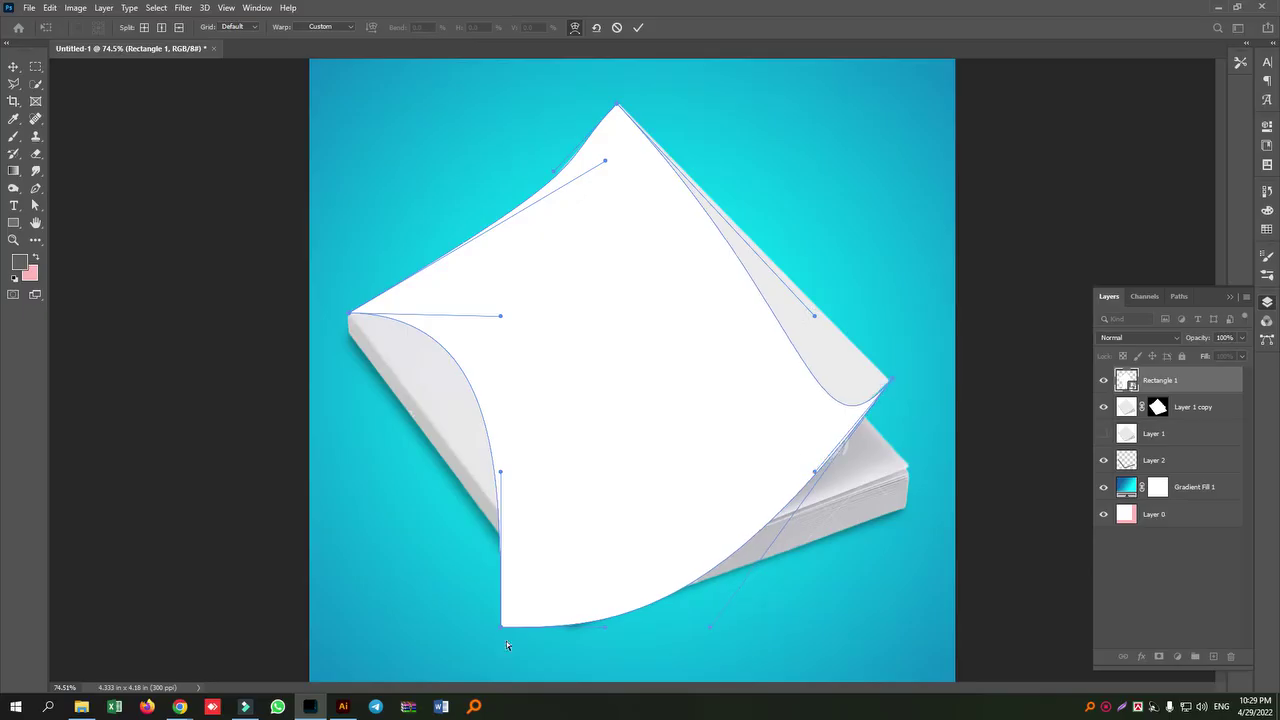
{"action": "left_click_drag", "start_coordinate": [501, 627], "coordinate": [571, 574]}
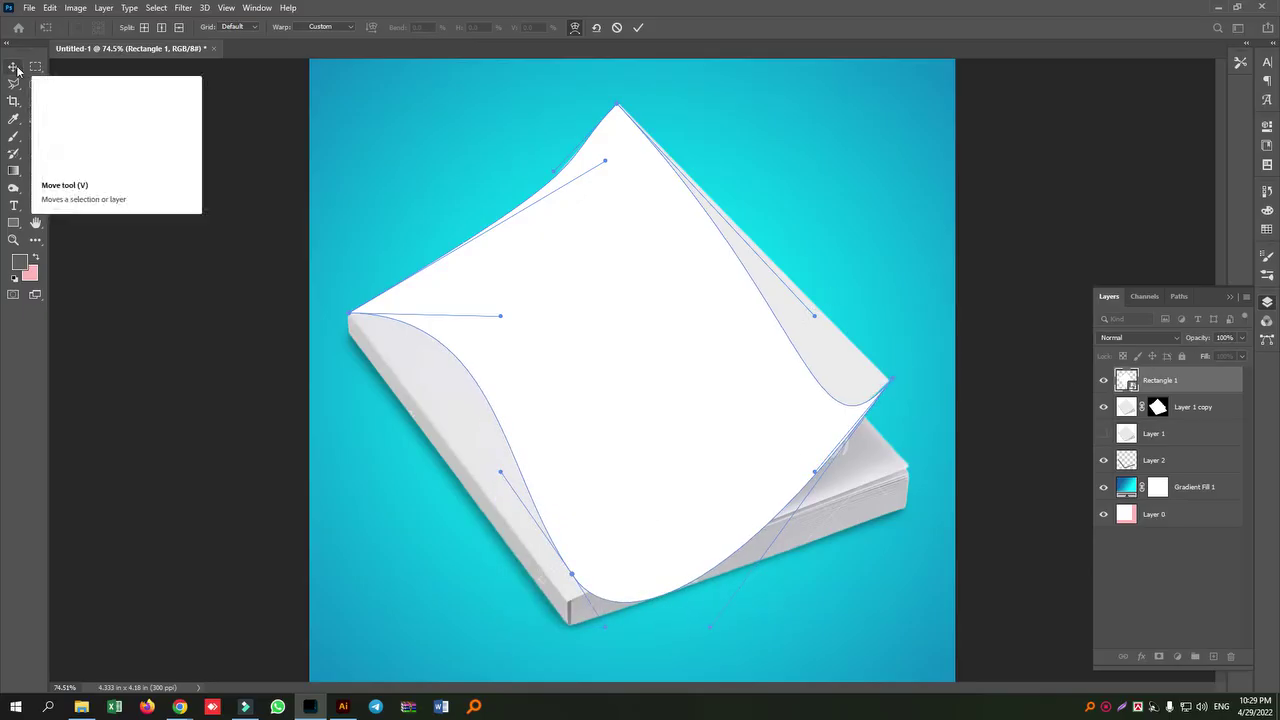
{"action": "left_click", "coordinate": [638, 28]}
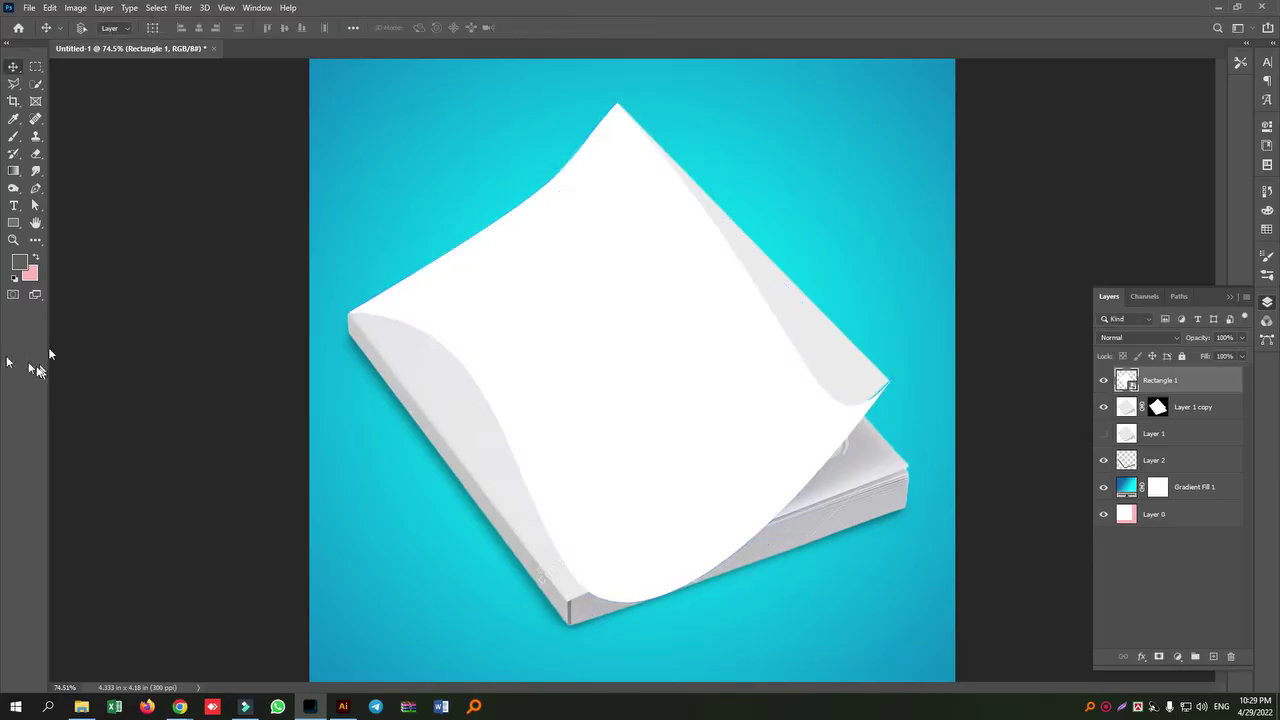
- Lower the rectangle layer's fill so the notebook shows through, and reopen its warp for editing
{"action": "left_click_drag", "start_coordinate": [1243, 358], "coordinate": [1219, 372]}
{"action": "left_click", "coordinate": [1156, 384]}
{"action": "key", "text": "ctrl+t"}
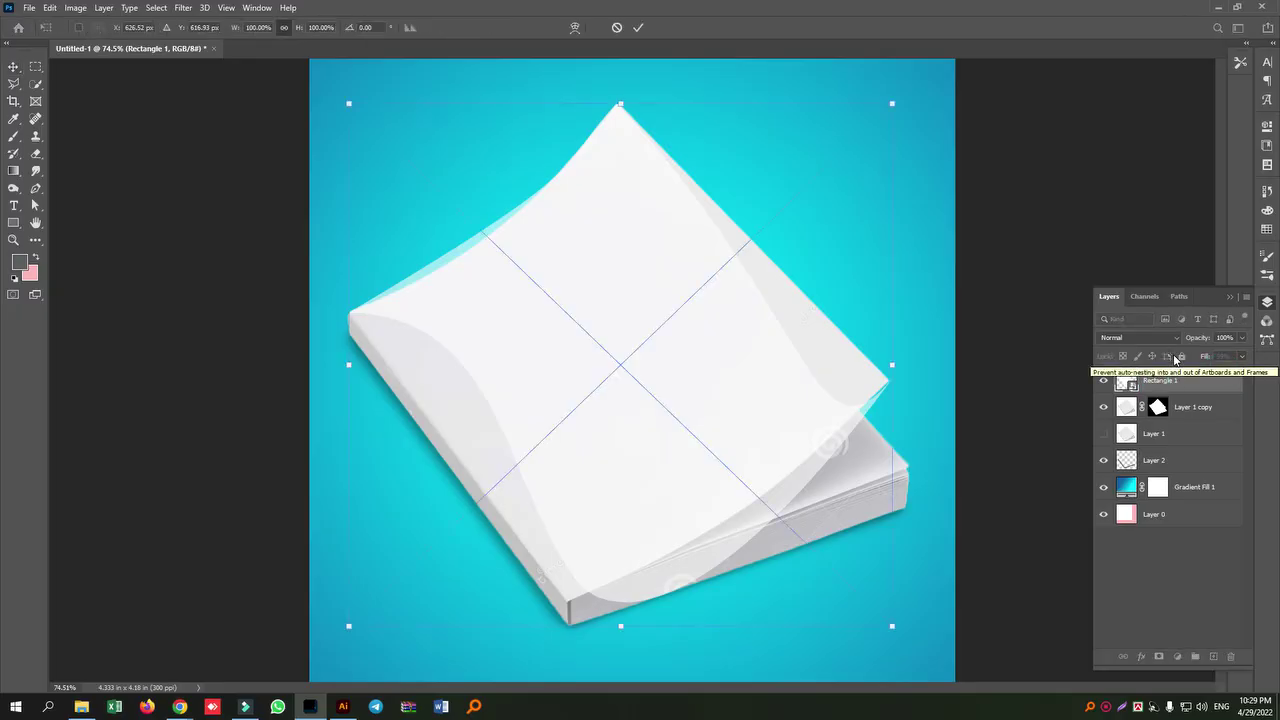
{"action": "left_click", "coordinate": [574, 27]}
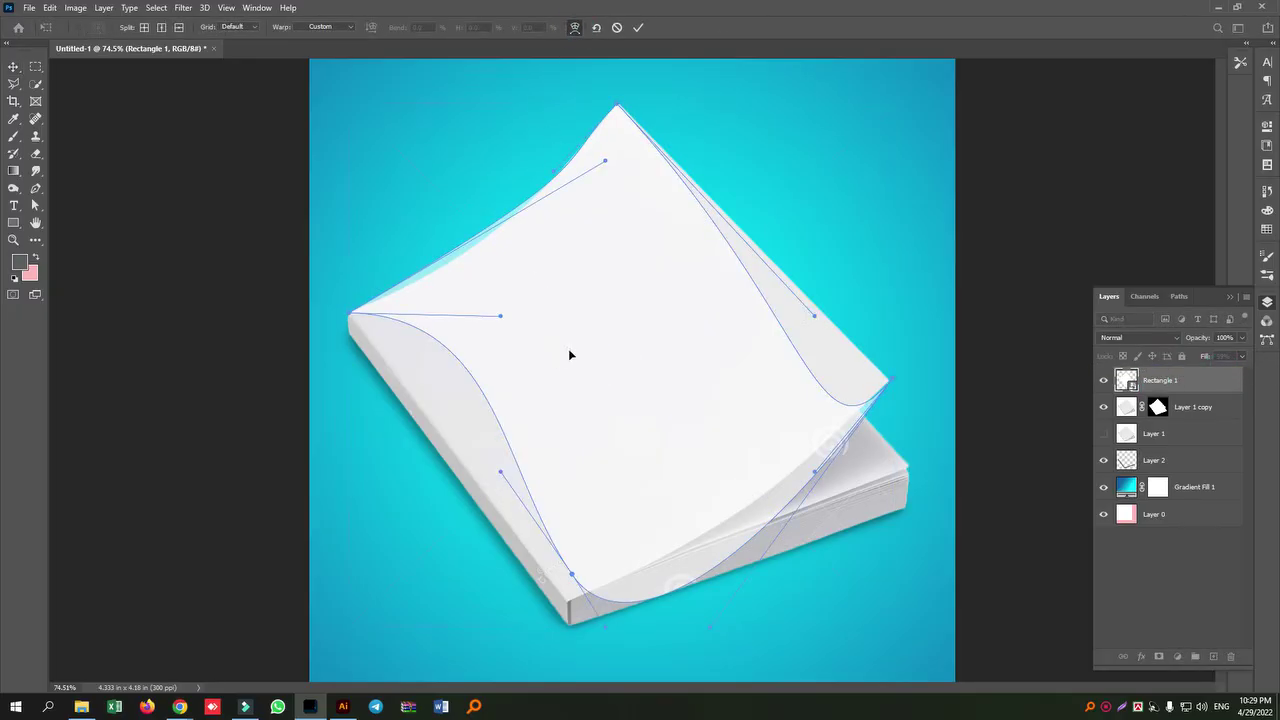
- Bend the rectangle's lower-left and lower-right edges to match the cover, setting their shared bottom corner on the notebook's corner
{"action": "left_click_drag", "start_coordinate": [502, 319], "coordinate": [409, 394]}
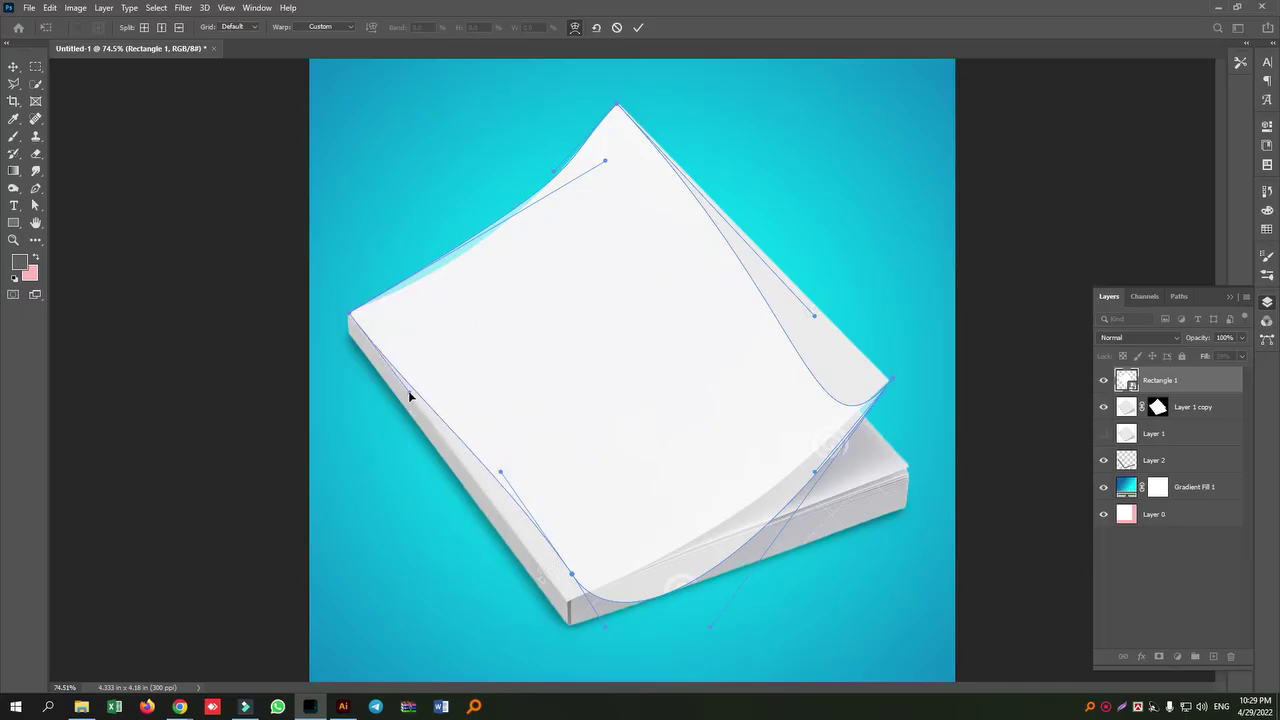
{"action": "left_click_drag", "start_coordinate": [571, 577], "coordinate": [566, 598]}
{"action": "left_click_drag", "start_coordinate": [501, 473], "coordinate": [481, 491]}
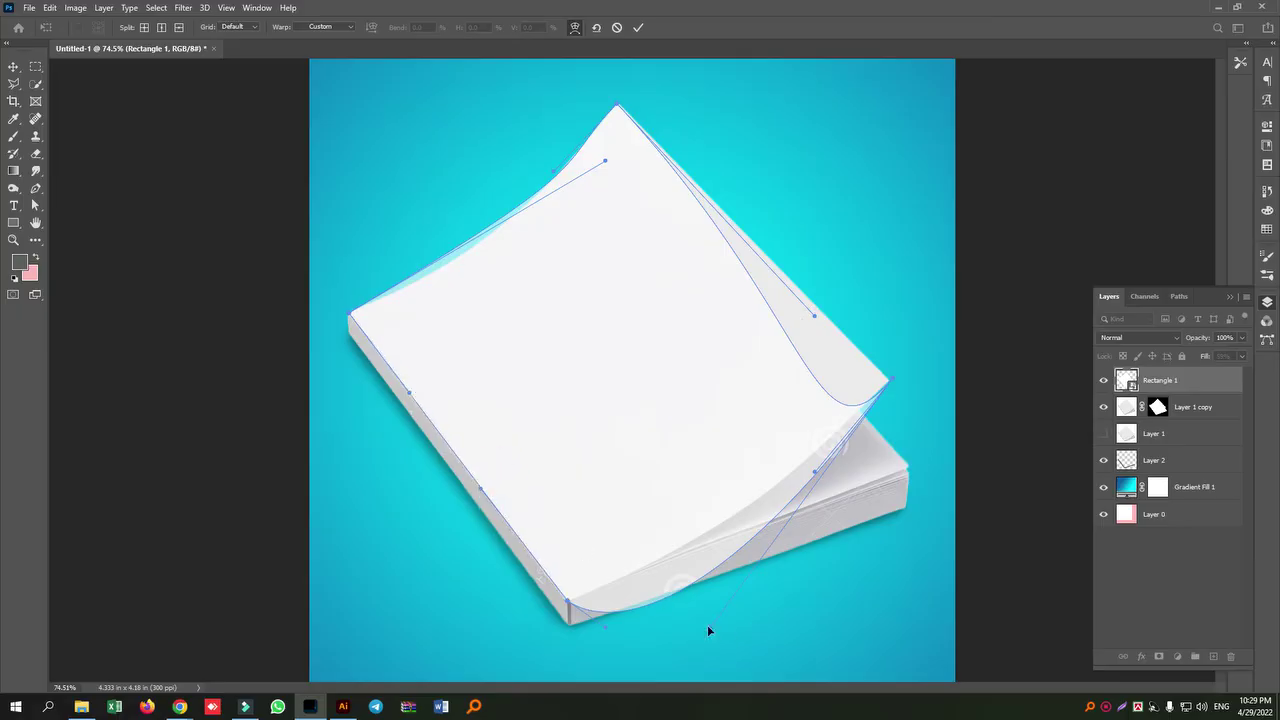
{"action": "left_click_drag", "start_coordinate": [604, 628], "coordinate": [664, 567]}
{"action": "left_click_drag", "start_coordinate": [710, 627], "coordinate": [860, 352]}
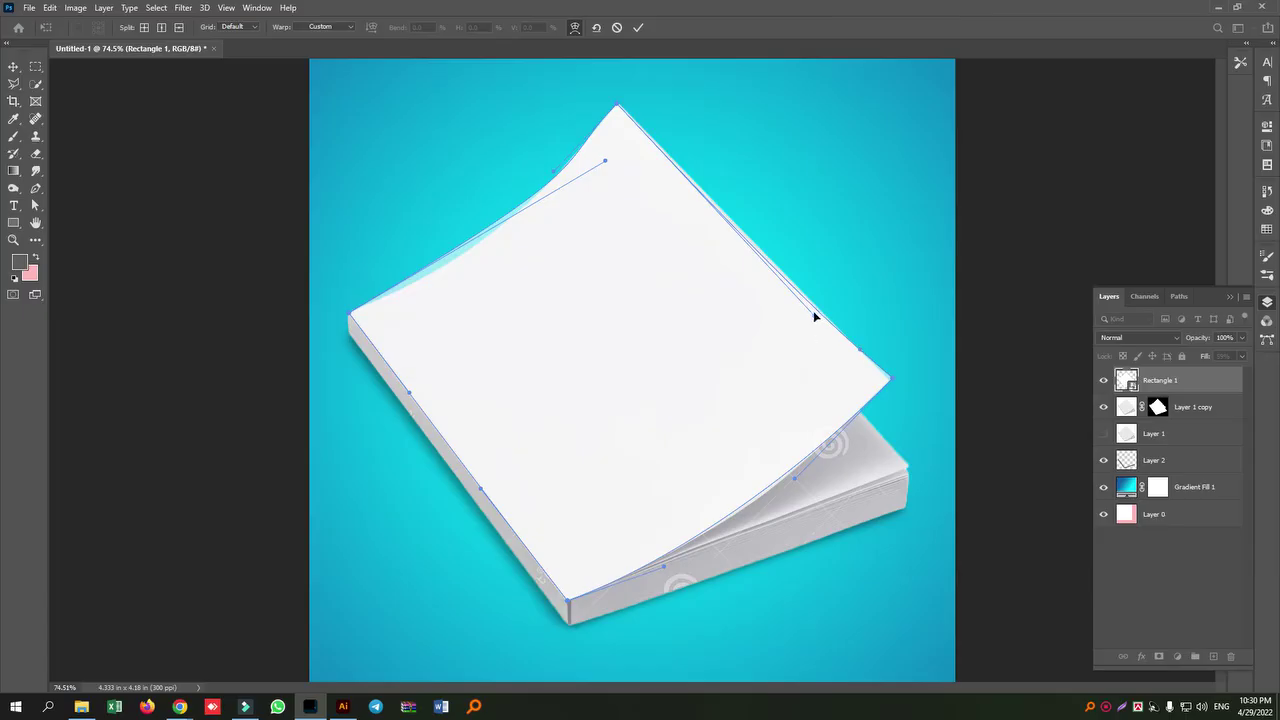
- Shape the rectangle's upper-right and curved upper-left edges to the cover, and refine the curve of the lower-right edge
{"action": "left_click_drag", "start_coordinate": [814, 315], "coordinate": [671, 162]}
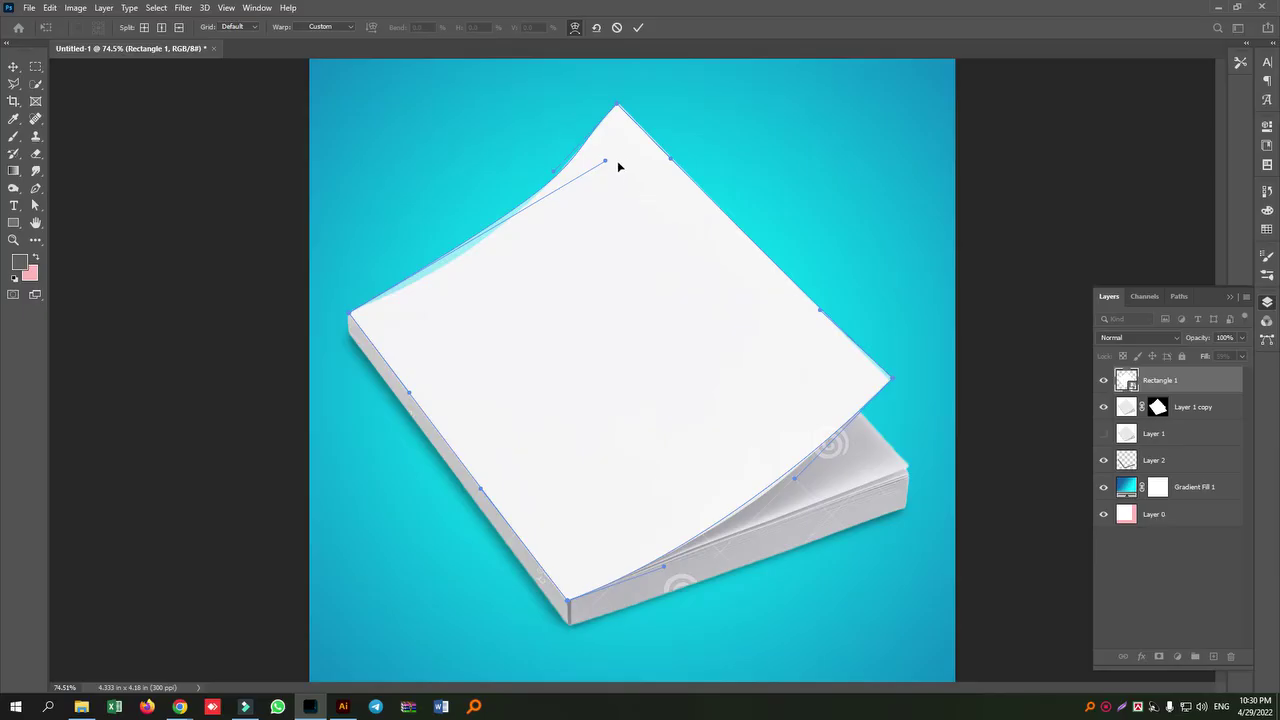
{"action": "left_click_drag", "start_coordinate": [605, 163], "coordinate": [488, 258]}
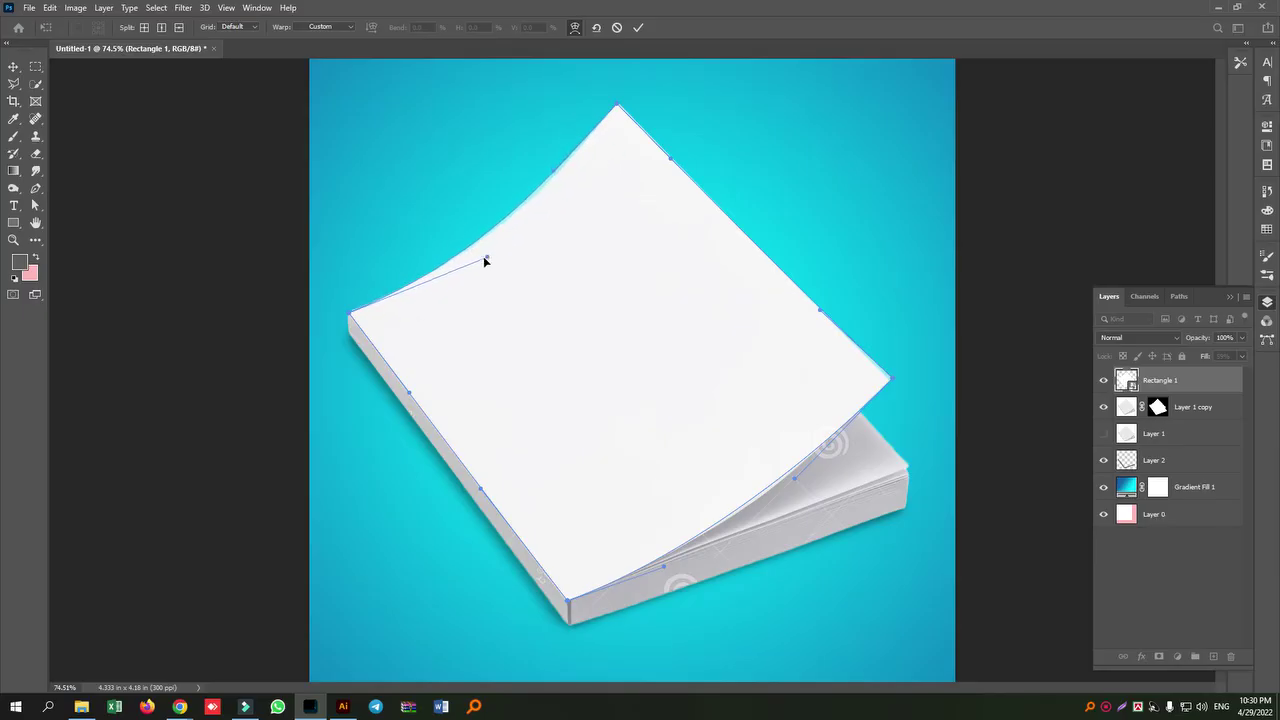
{"action": "left_click_drag", "start_coordinate": [553, 174], "coordinate": [555, 179]}
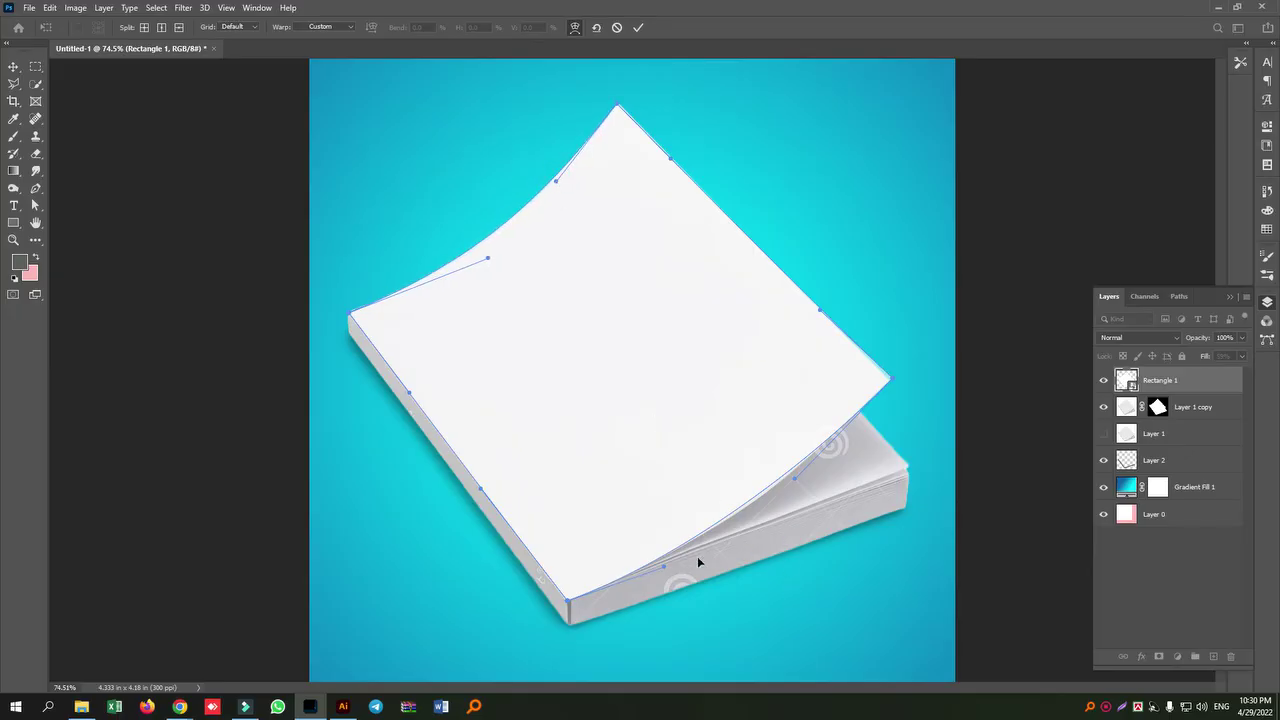
{"action": "left_click_drag", "start_coordinate": [663, 571], "coordinate": [706, 546]}
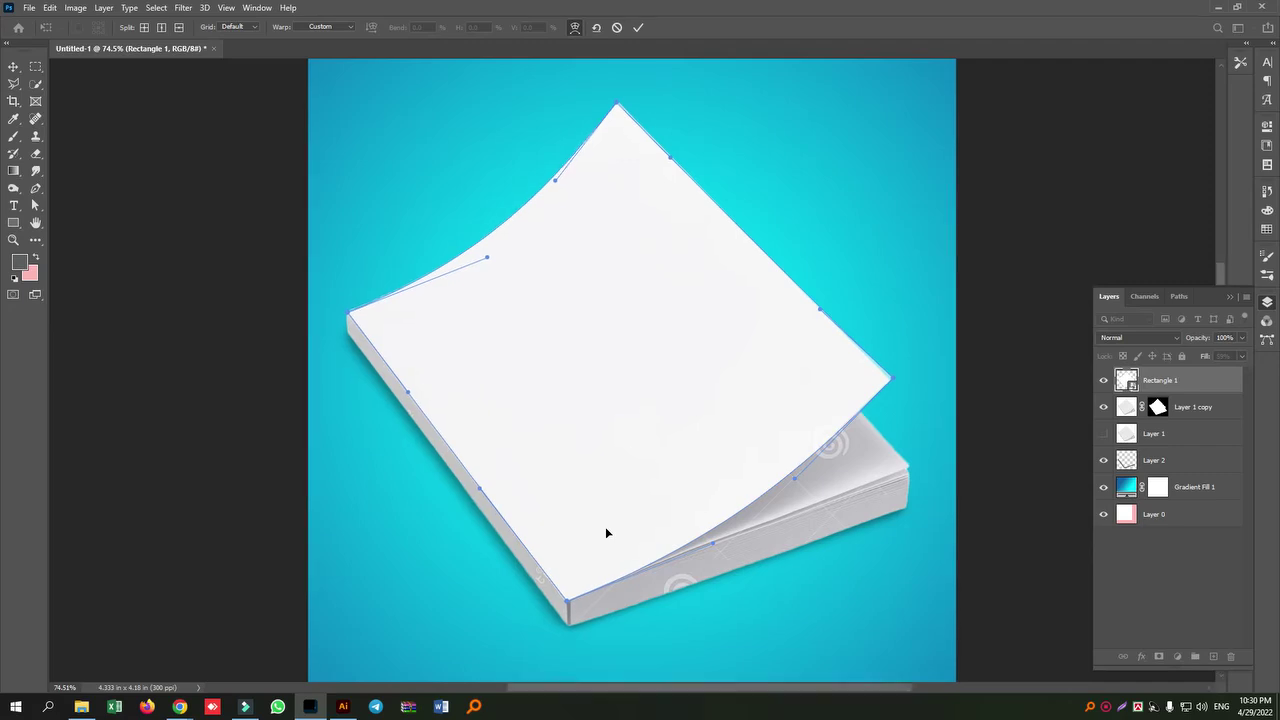
- Fine-tune the warp at the cover's right, top and left corners so the rectangle matches them exactly
{"action": "key", "text": "ctrl+plus"}
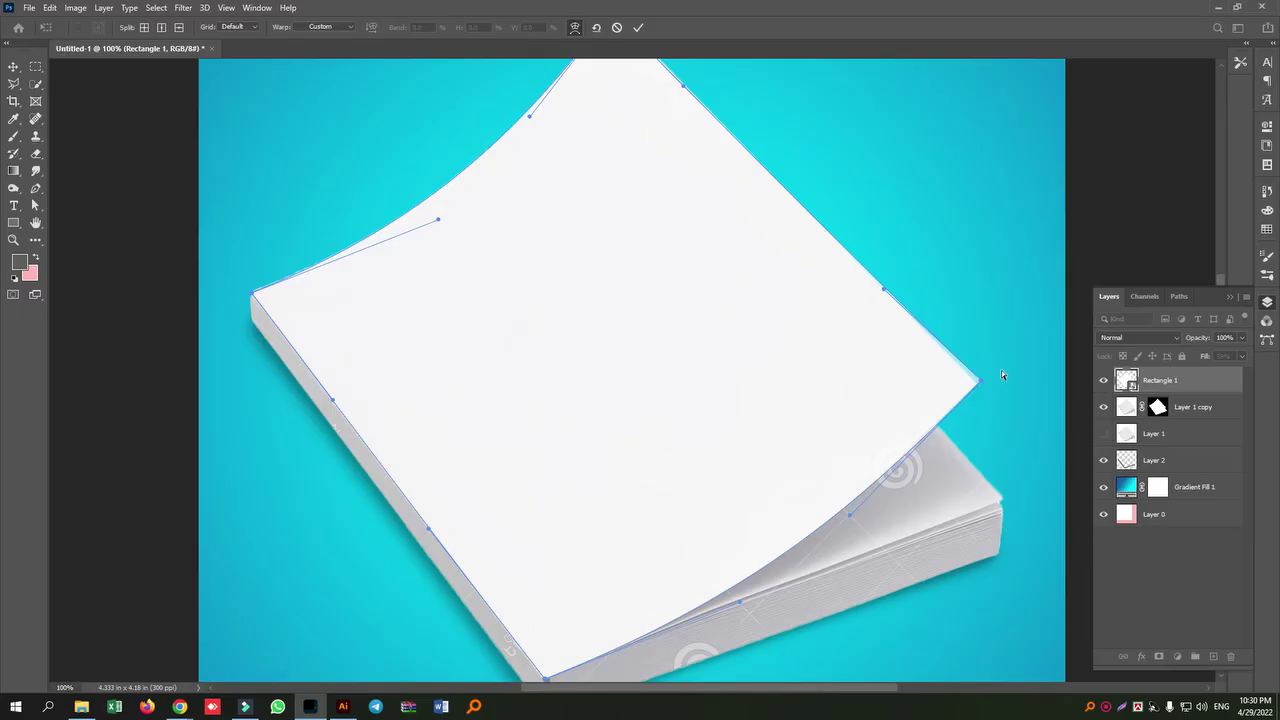
{"action": "mouse_move", "coordinate": [978, 388]}
{"action": "left_mouse_down"}
{"action": "mouse_move", "coordinate": [894, 333]}
{"action": "mouse_move", "coordinate": [770, 292]}
{"action": "mouse_move", "coordinate": [977, 381]}
{"action": "left_mouse_up"}
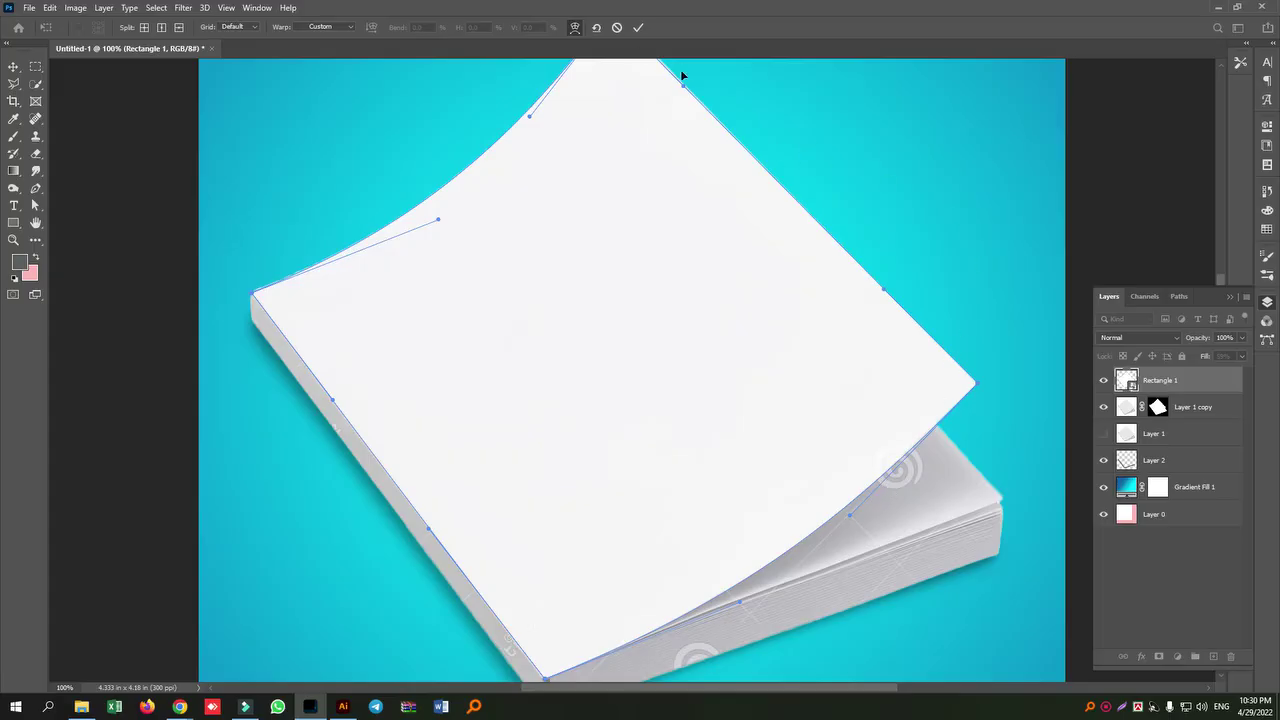
{"action": "left_click_drag", "start_coordinate": [683, 87], "coordinate": [683, 81]}
{"action": "left_click_drag", "start_coordinate": [1221, 276], "coordinate": [1221, 245]}
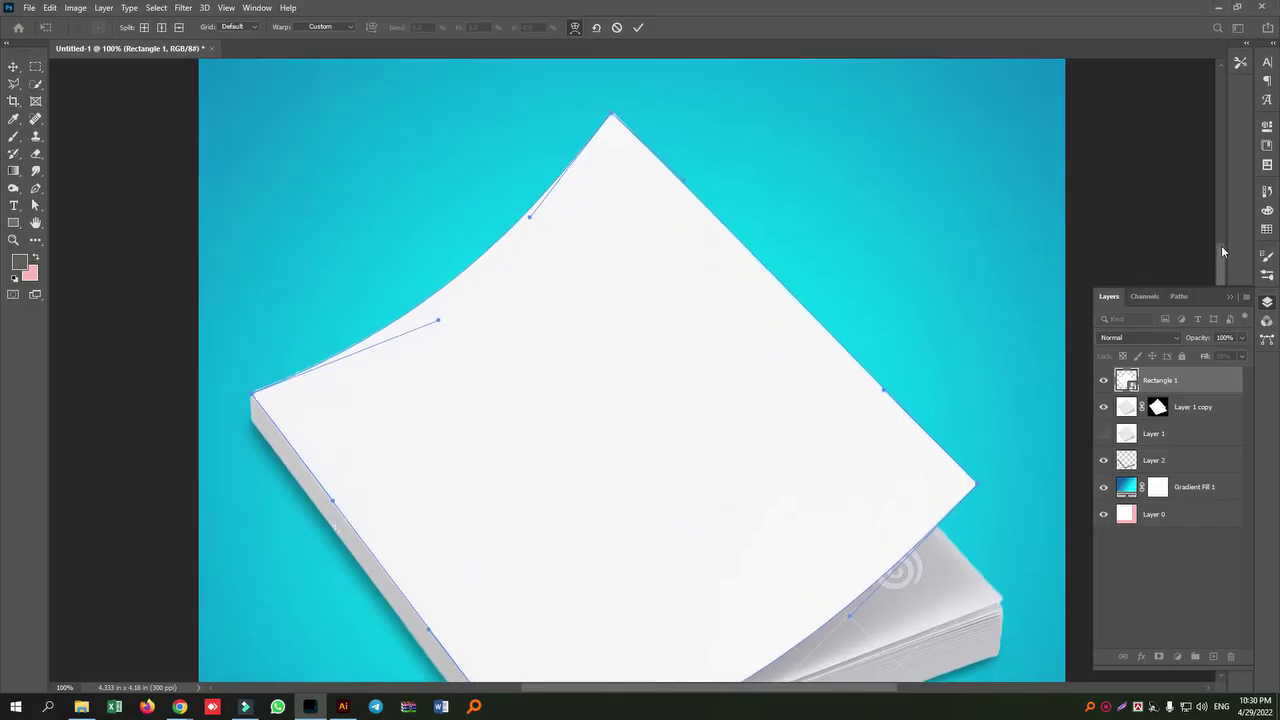
{"action": "left_click_drag", "start_coordinate": [613, 117], "coordinate": [613, 111]}
{"action": "left_click_drag", "start_coordinate": [252, 394], "coordinate": [250, 393]}
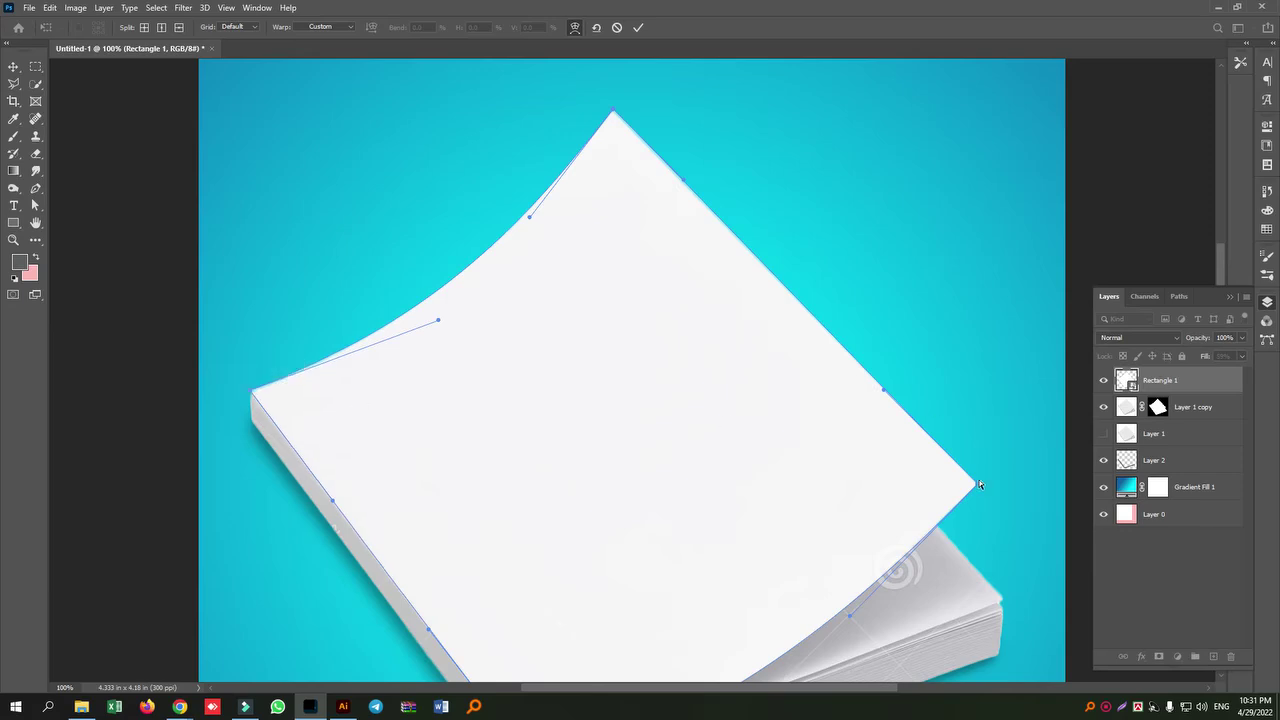
{"action": "left_click_drag", "start_coordinate": [979, 484], "coordinate": [980, 485]}
- Align the warp's bottom corner with the notebook and refine the curve along the cover's lifted lower-right edge
{"action": "scroll", "coordinate": [1044, 507], "scroll_direction": "down", "scroll_amount": 1}
{"action": "scroll", "coordinate": [1044, 507], "scroll_direction": "up", "scroll_amount": 2}
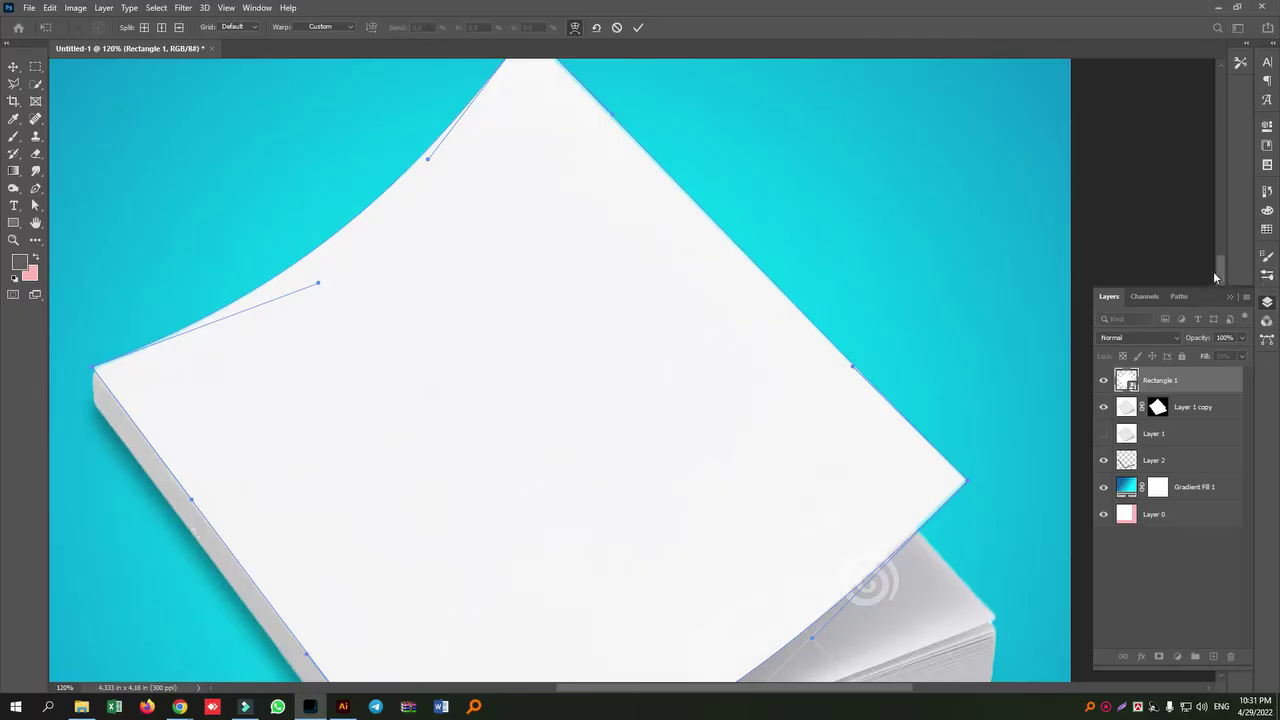
{"action": "left_click_drag", "start_coordinate": [1215, 277], "coordinate": [1221, 381]}
{"action": "left_click_drag", "start_coordinate": [446, 525], "coordinate": [446, 527]}
{"action": "left_click_drag", "start_coordinate": [680, 434], "coordinate": [674, 429]}
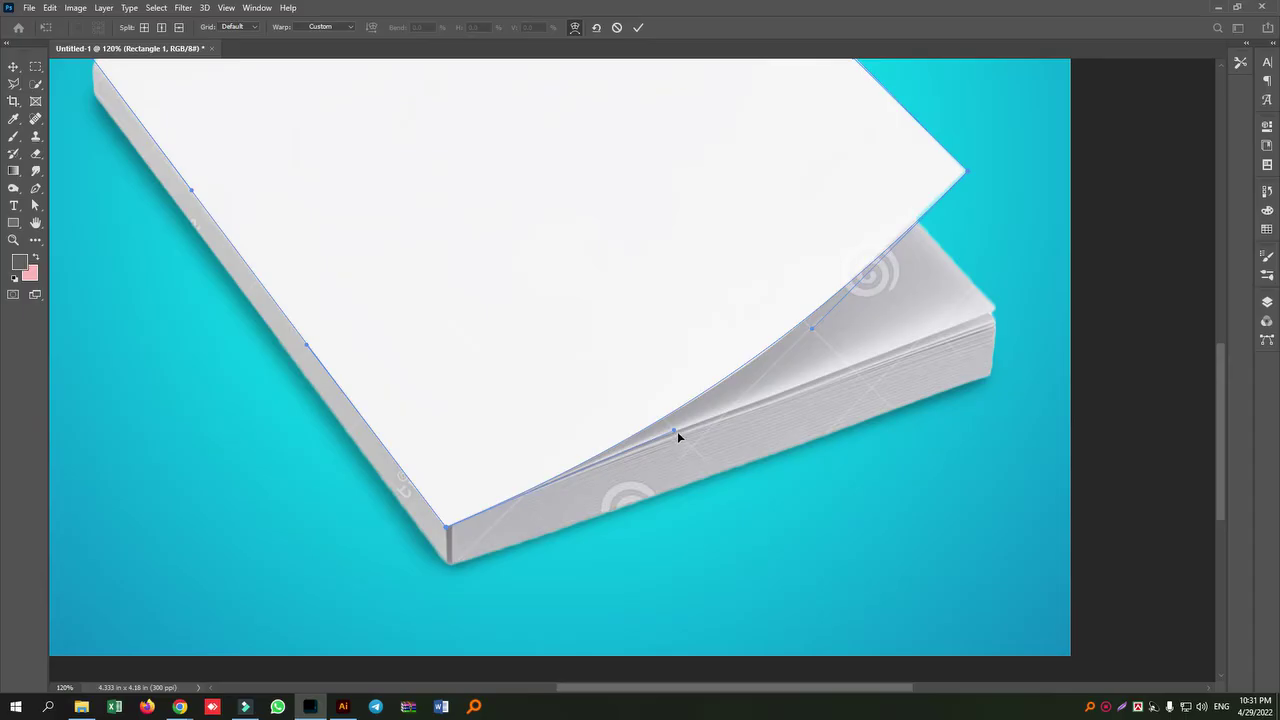
{"action": "left_click_drag", "start_coordinate": [675, 433], "coordinate": [682, 432]}
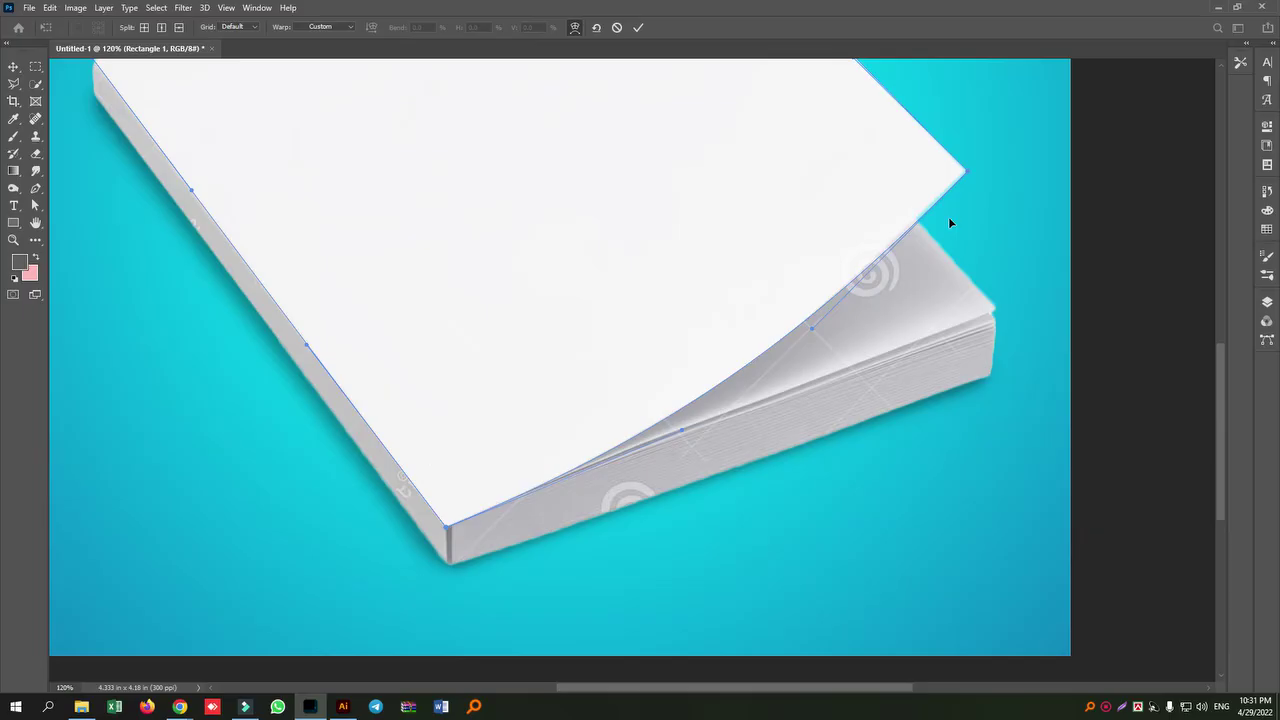
- Split the warp vertically twice, once toward the cover's upper-right edge and once toward its lower-left edge
{"action": "left_click_drag", "start_coordinate": [1216, 365], "coordinate": [1218, 307]}
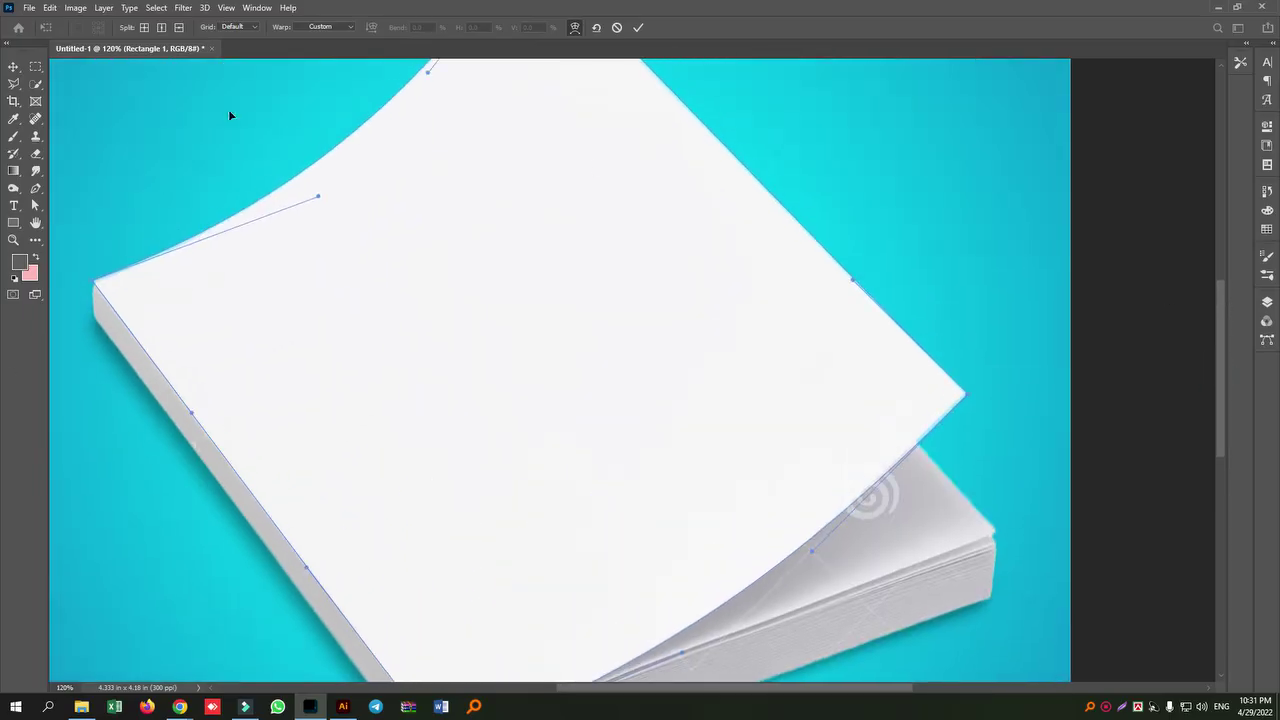
{"action": "left_click", "coordinate": [161, 29]}
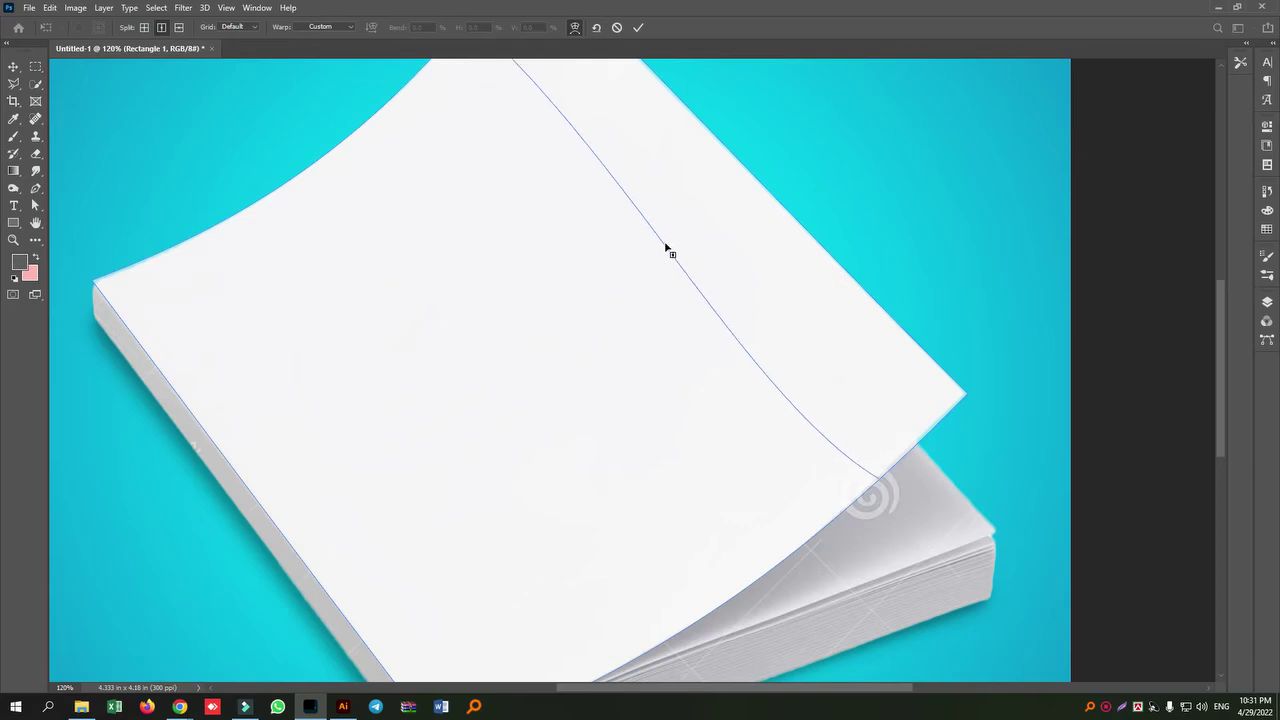
{"action": "left_click", "coordinate": [669, 248]}
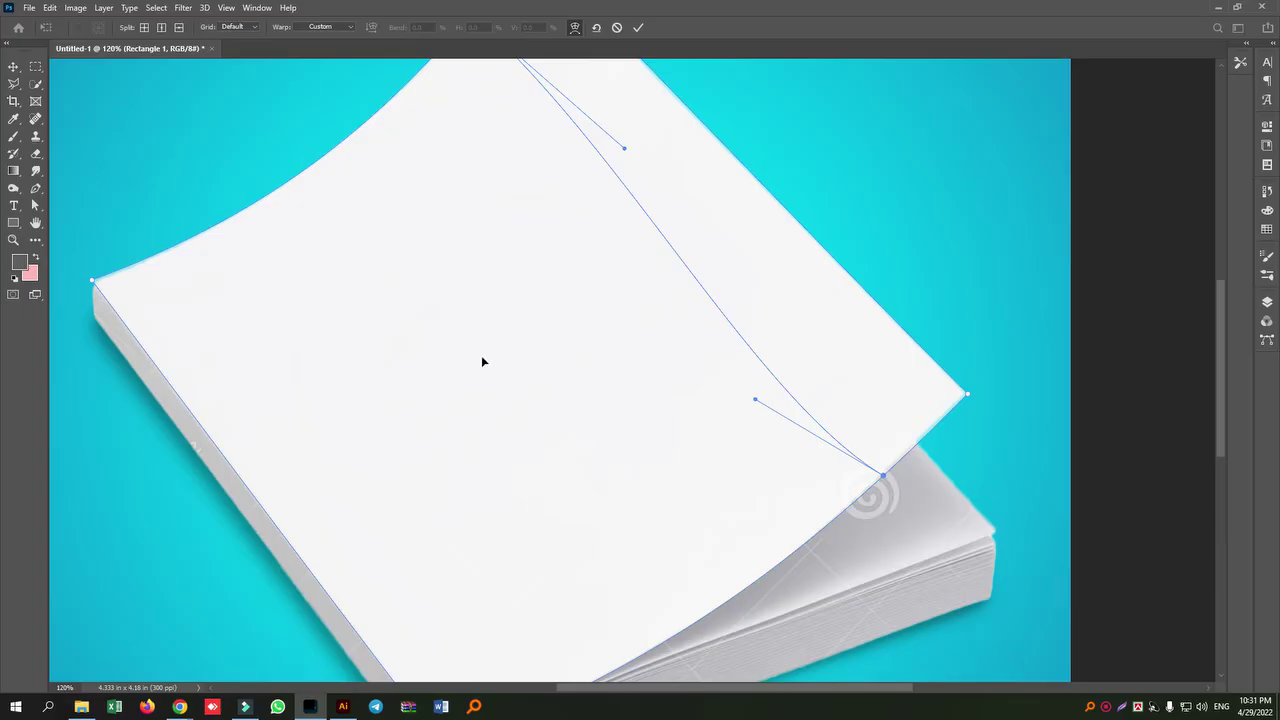
{"action": "left_click", "coordinate": [161, 27]}
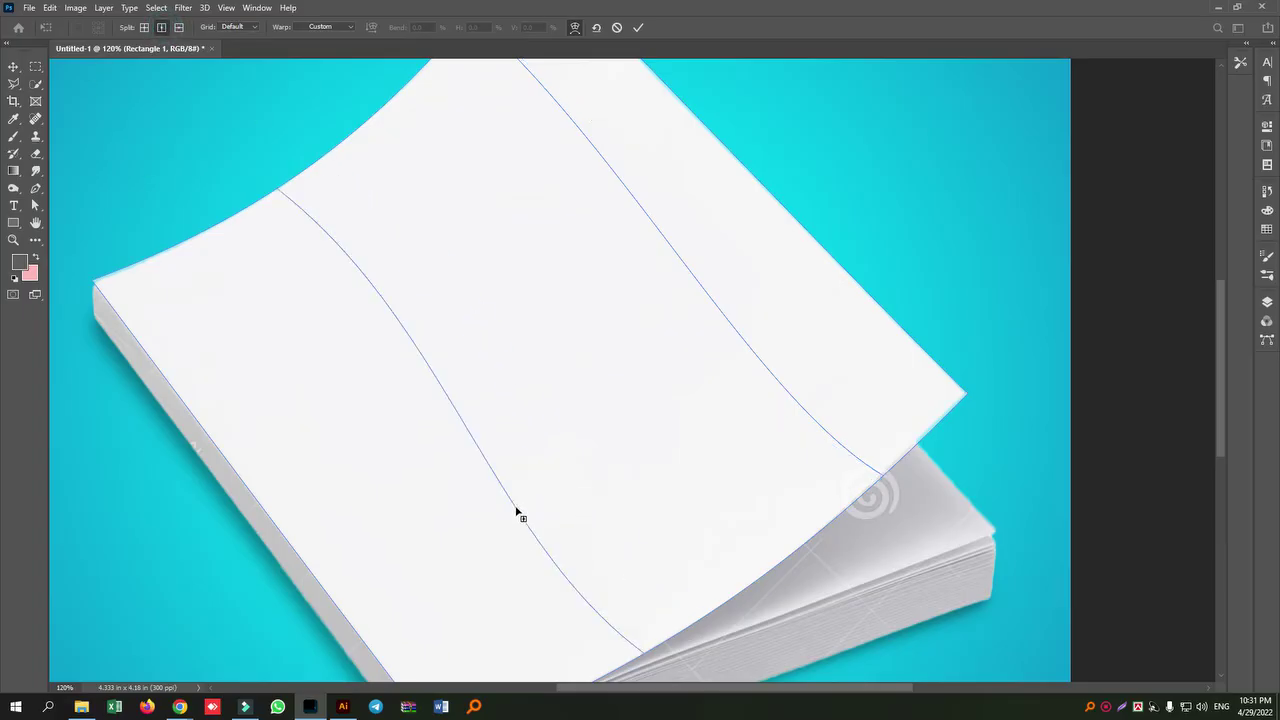
{"action": "left_click", "coordinate": [523, 509]}
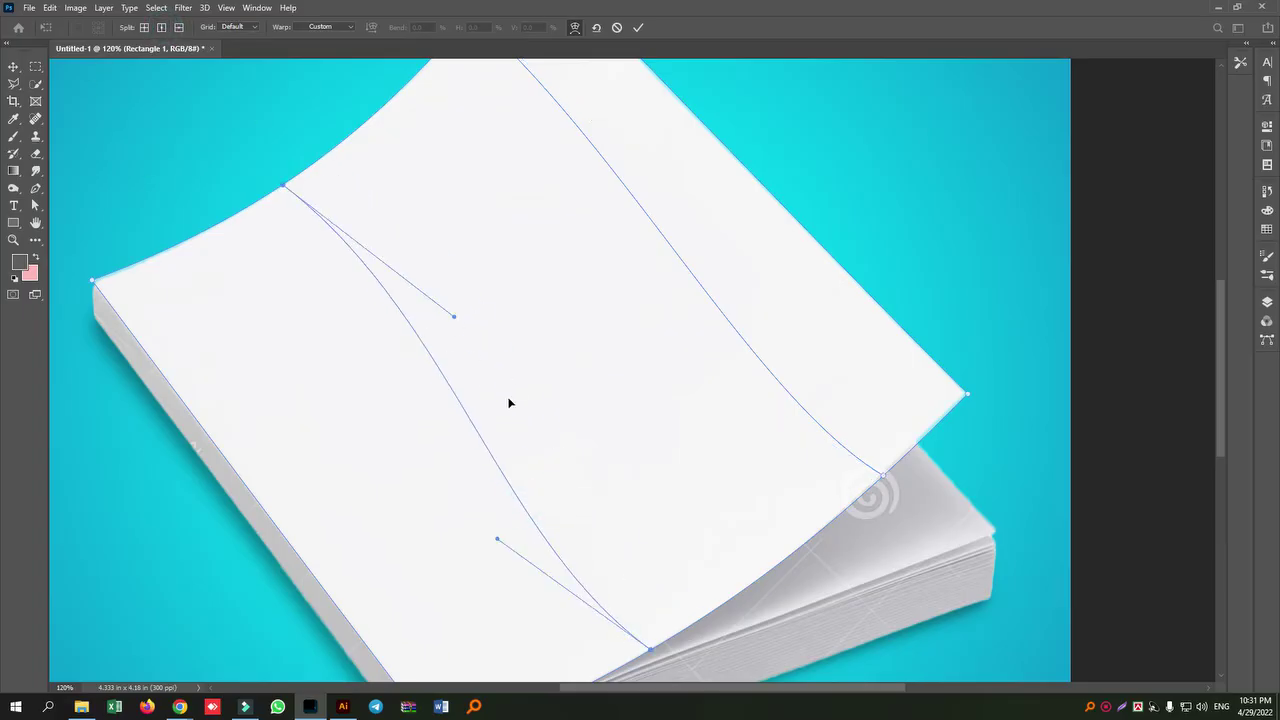
- Straighten the inner warp line nearer the cover's lower-left edge using both of its curve handles
{"action": "scroll", "coordinate": [508, 402], "scroll_direction": "down", "scroll_amount": 3}
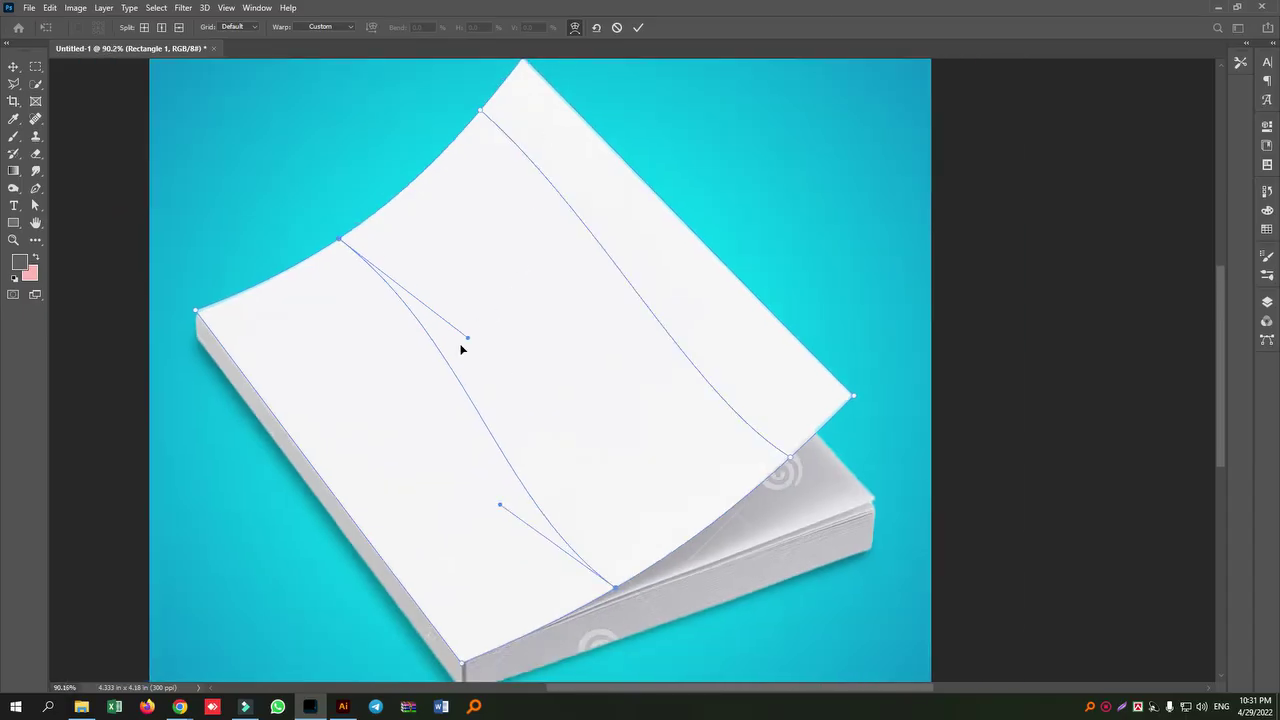
{"action": "left_click_drag", "start_coordinate": [467, 341], "coordinate": [422, 356]}
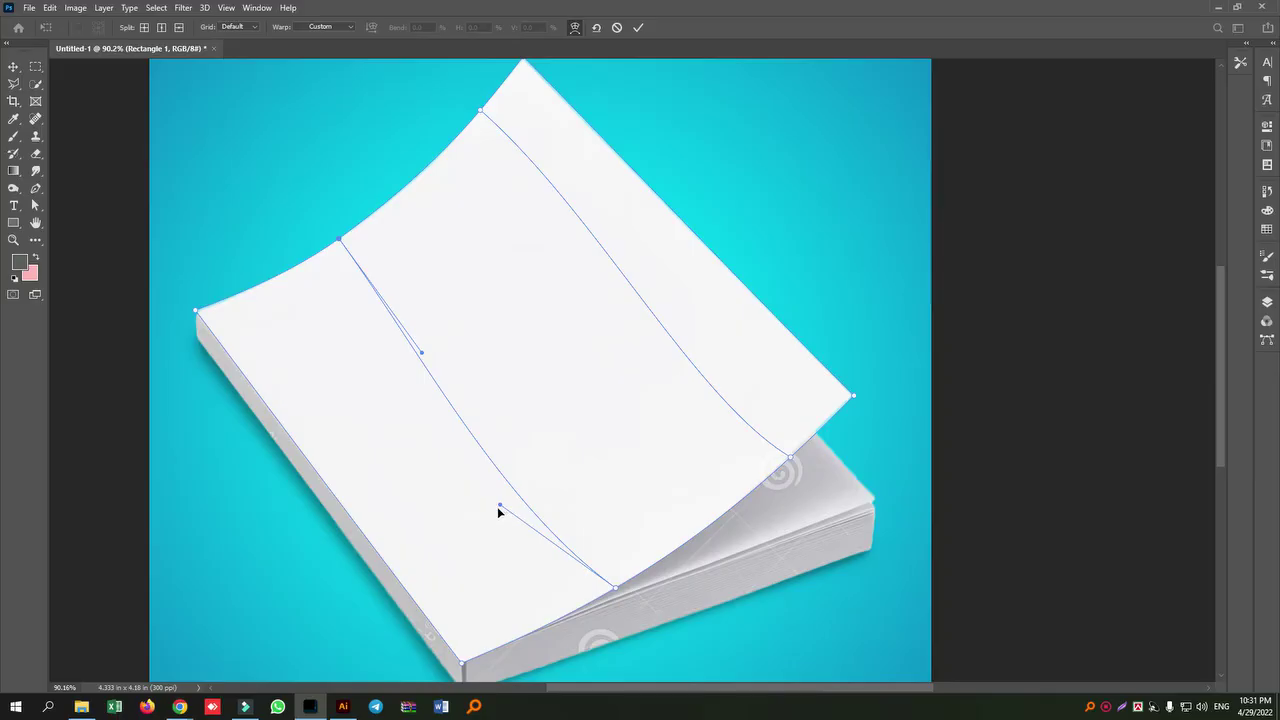
{"action": "left_click_drag", "start_coordinate": [498, 507], "coordinate": [558, 491]}
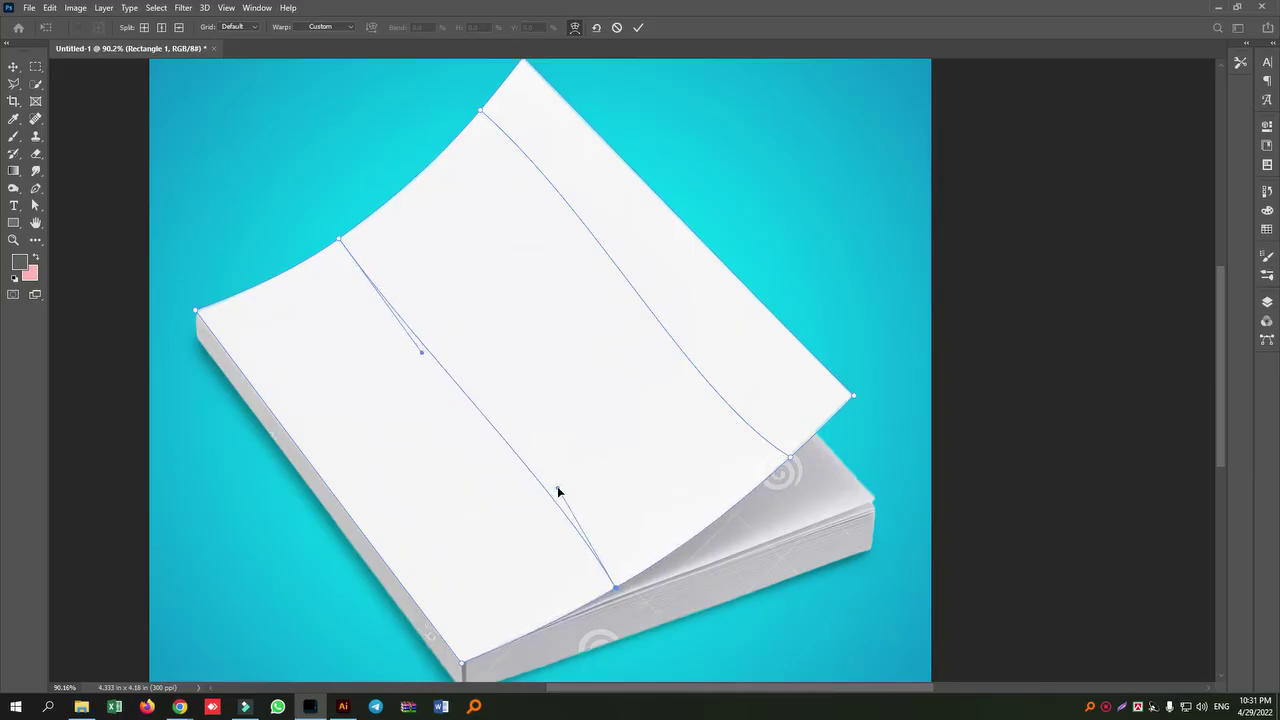
- Straighten the inner warp line nearer the cover's upper-right edge using both of its curve handles, and apply the warp
{"action": "left_click", "coordinate": [789, 456]}
{"action": "left_click_drag", "start_coordinate": [694, 403], "coordinate": [730, 393]}
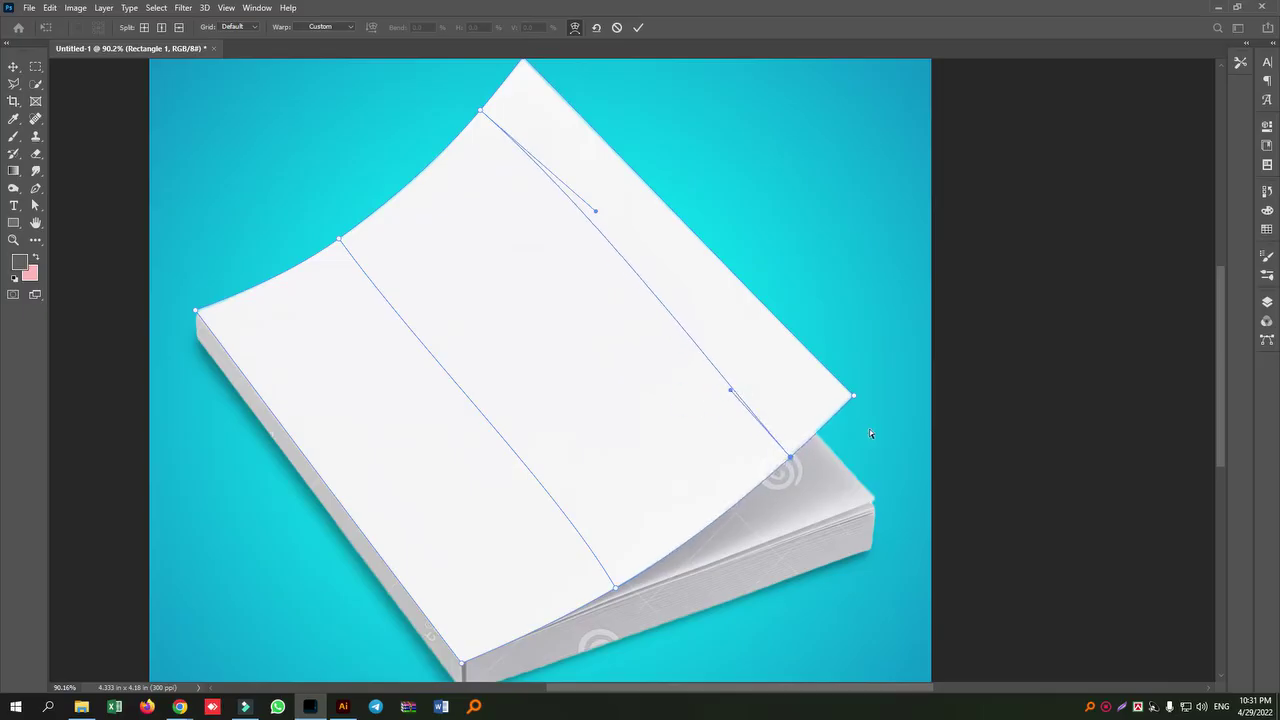
{"action": "left_click", "coordinate": [790, 457]}
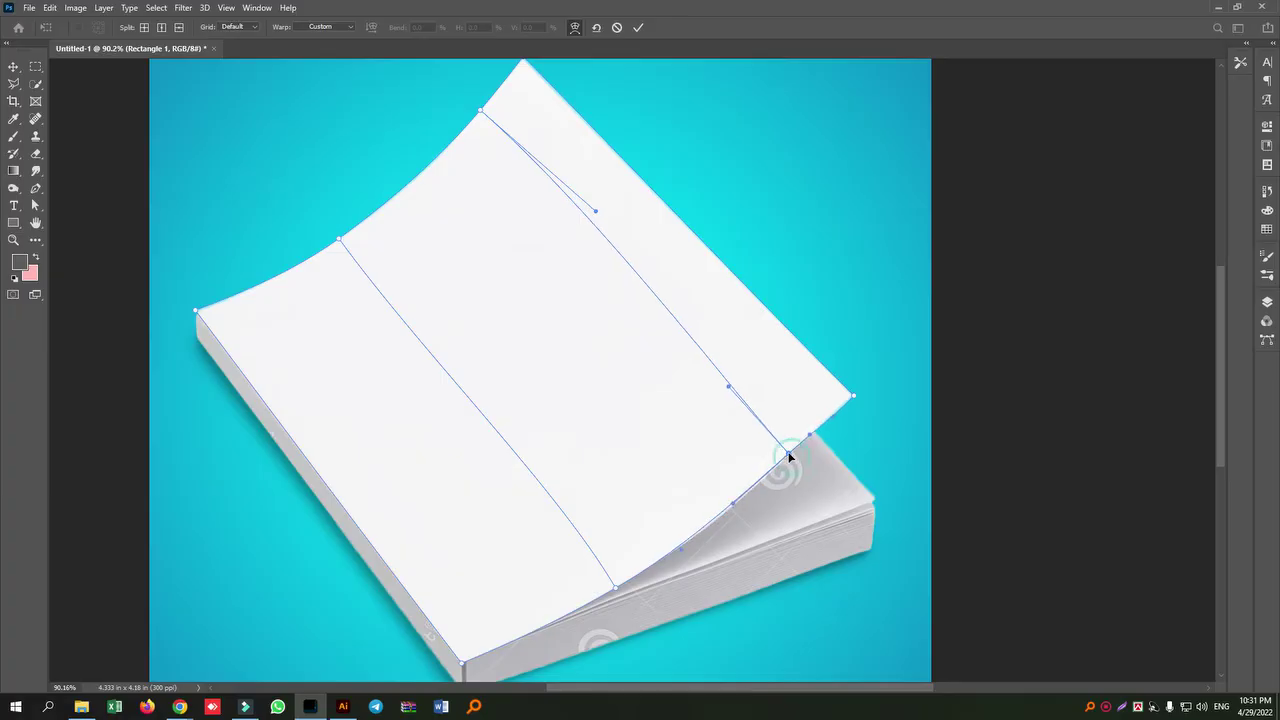
{"action": "left_click", "coordinate": [1096, 707]}
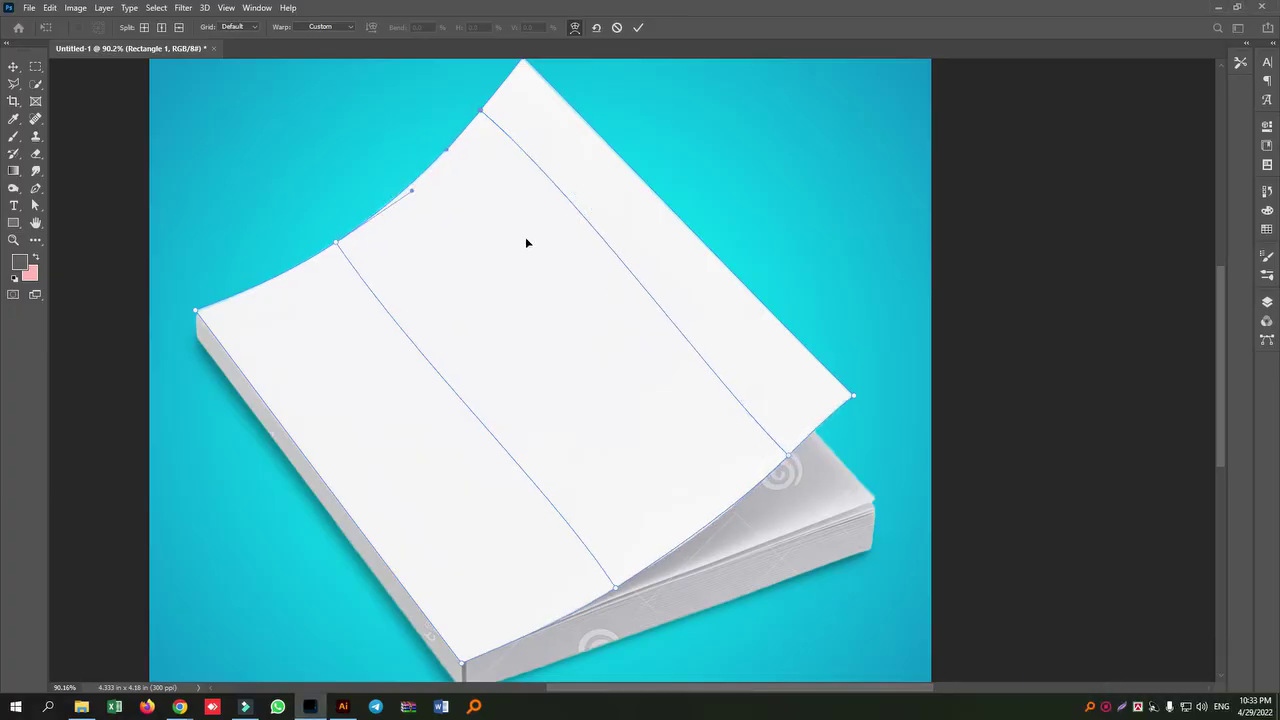
{"action": "left_click", "coordinate": [481, 114]}
{"action": "mouse_move", "coordinate": [579, 195]}
{"action": "left_mouse_down"}
{"action": "mouse_move", "coordinate": [569, 189]}
{"action": "mouse_move", "coordinate": [574, 198]}
{"action": "left_mouse_up"}
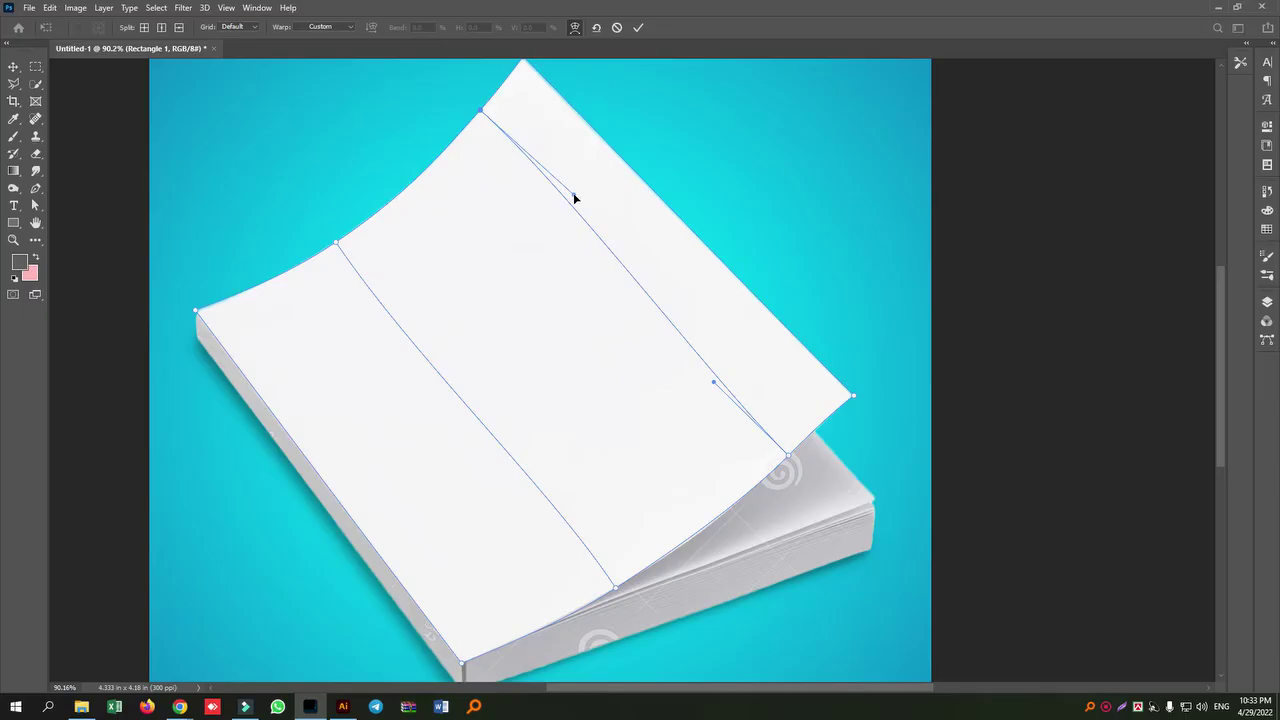
{"action": "mouse_move", "coordinate": [713, 382]}
{"action": "left_mouse_down"}
{"action": "mouse_move", "coordinate": [714, 400]}
{"action": "mouse_move", "coordinate": [717, 388]}
{"action": "left_mouse_up"}
{"action": "left_click", "coordinate": [13, 66]}
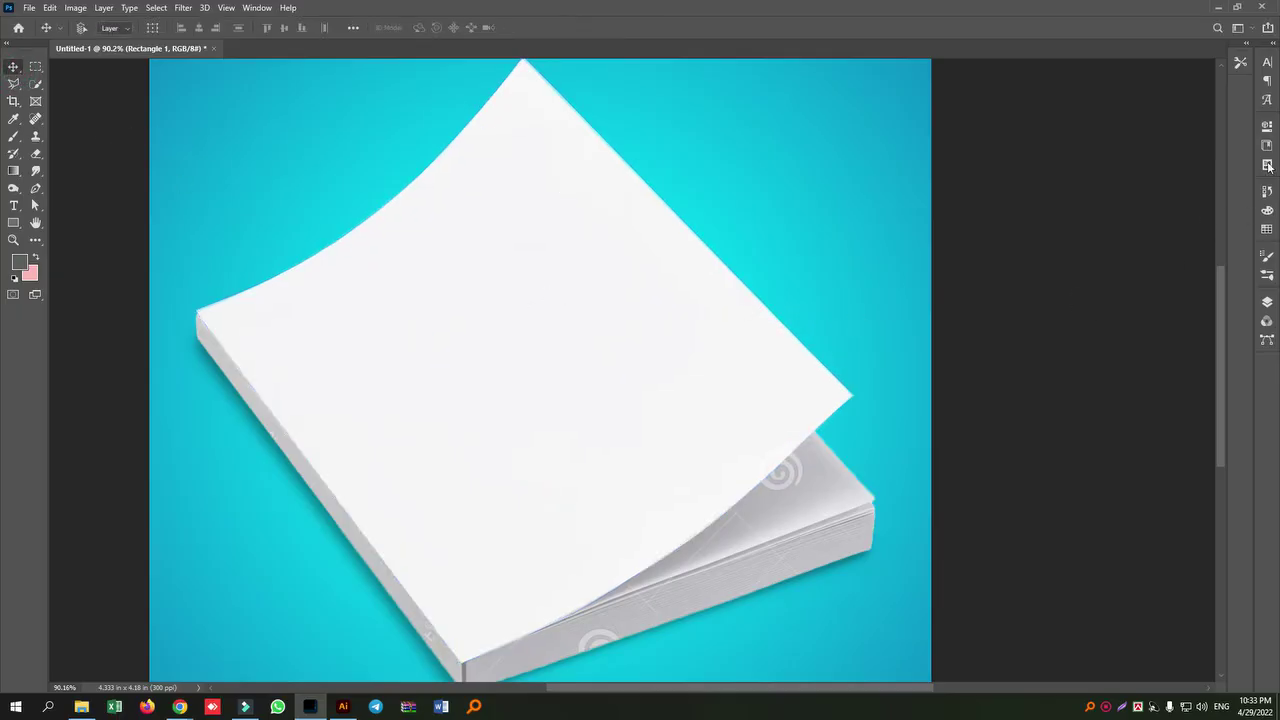
- Duplicate the Rectangle 1 layer and clip the original Rectangle 1 to Layer 1 copy with a clipping mask
{"action": "left_click", "coordinate": [1267, 301]}
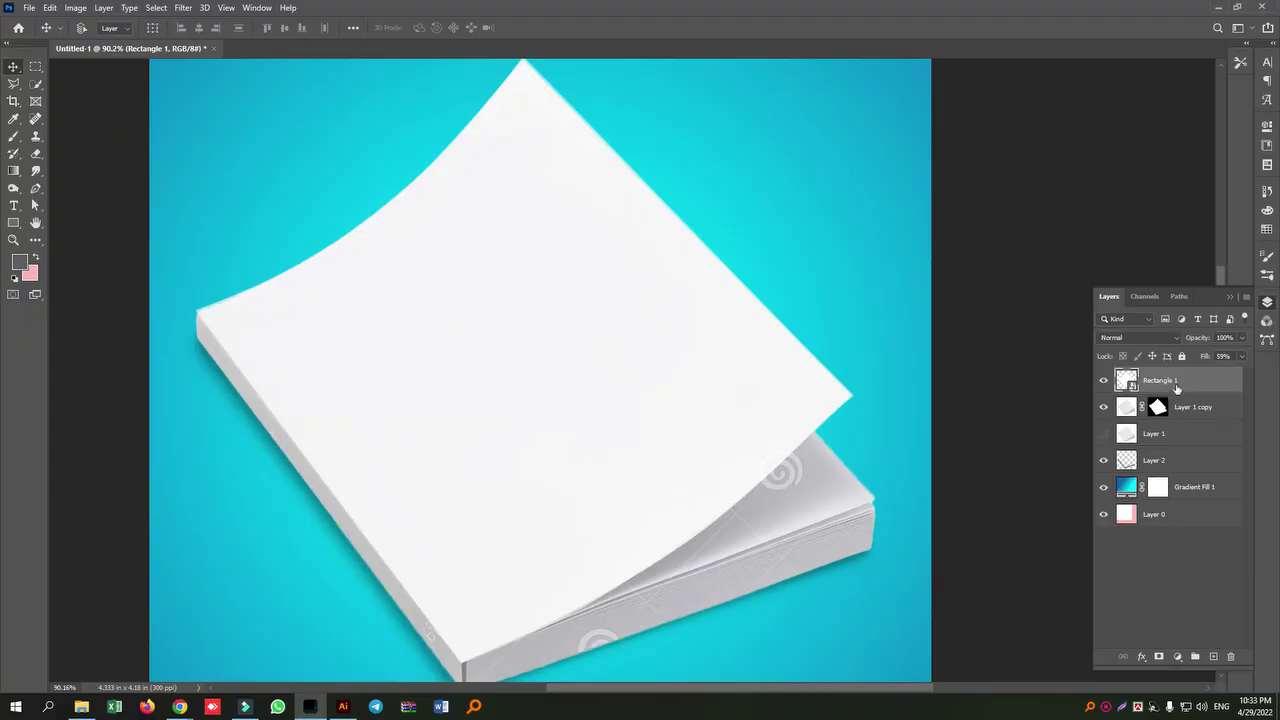
{"action": "right_click", "coordinate": [1176, 384]}
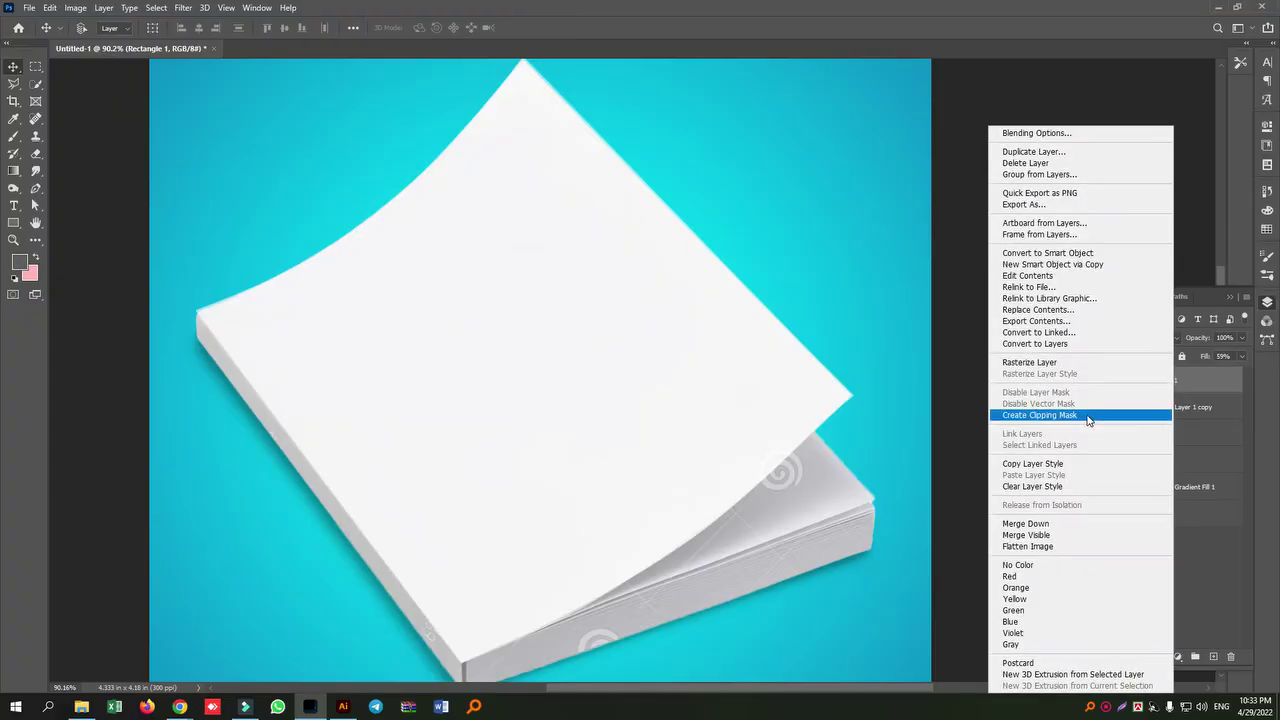
{"action": "left_click", "coordinate": [1216, 405]}
{"action": "key", "text": "ctrl+j"}
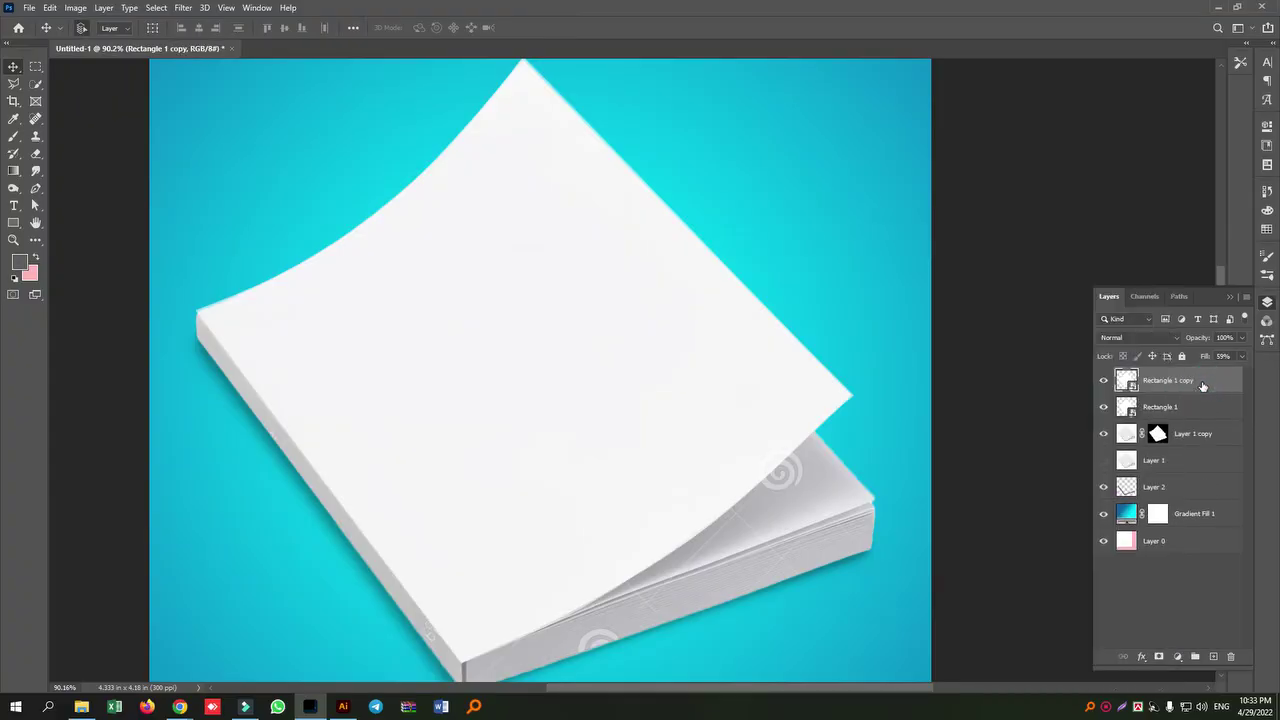
{"action": "left_click", "coordinate": [1104, 380]}
{"action": "left_click", "coordinate": [1104, 380]}
{"action": "right_click", "coordinate": [1172, 408]}
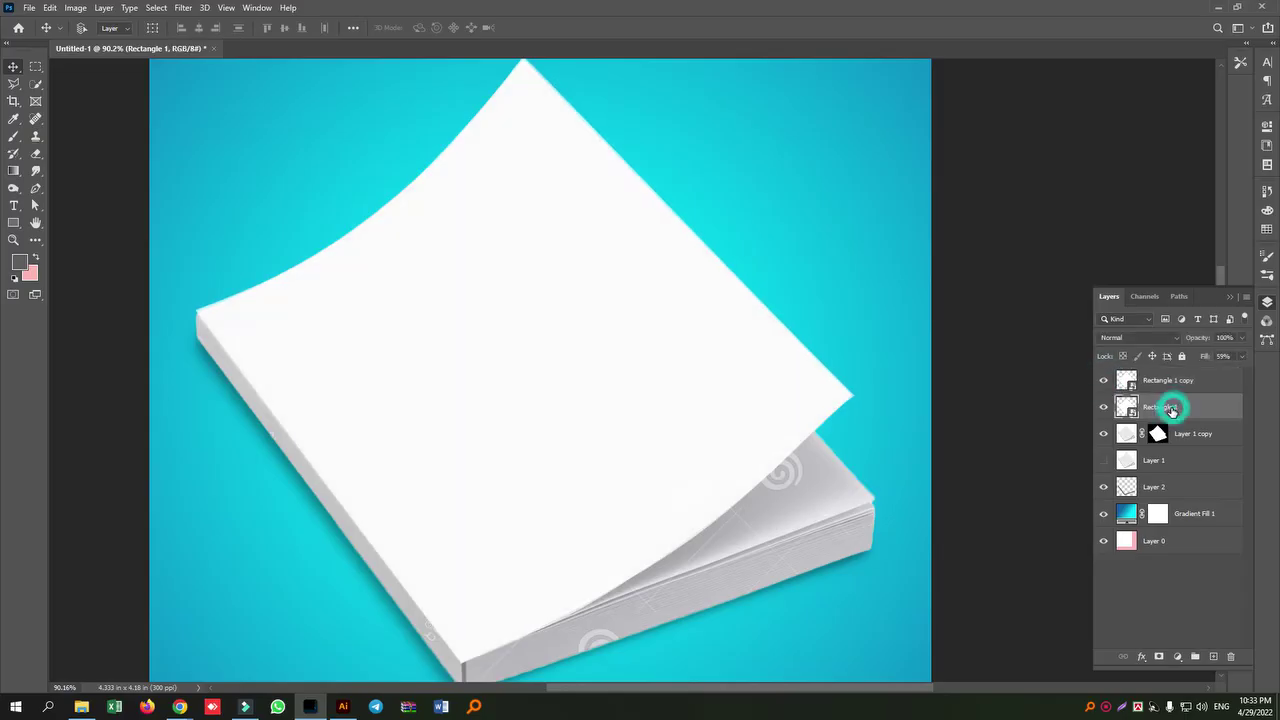
{"action": "left_click", "coordinate": [1057, 416]}
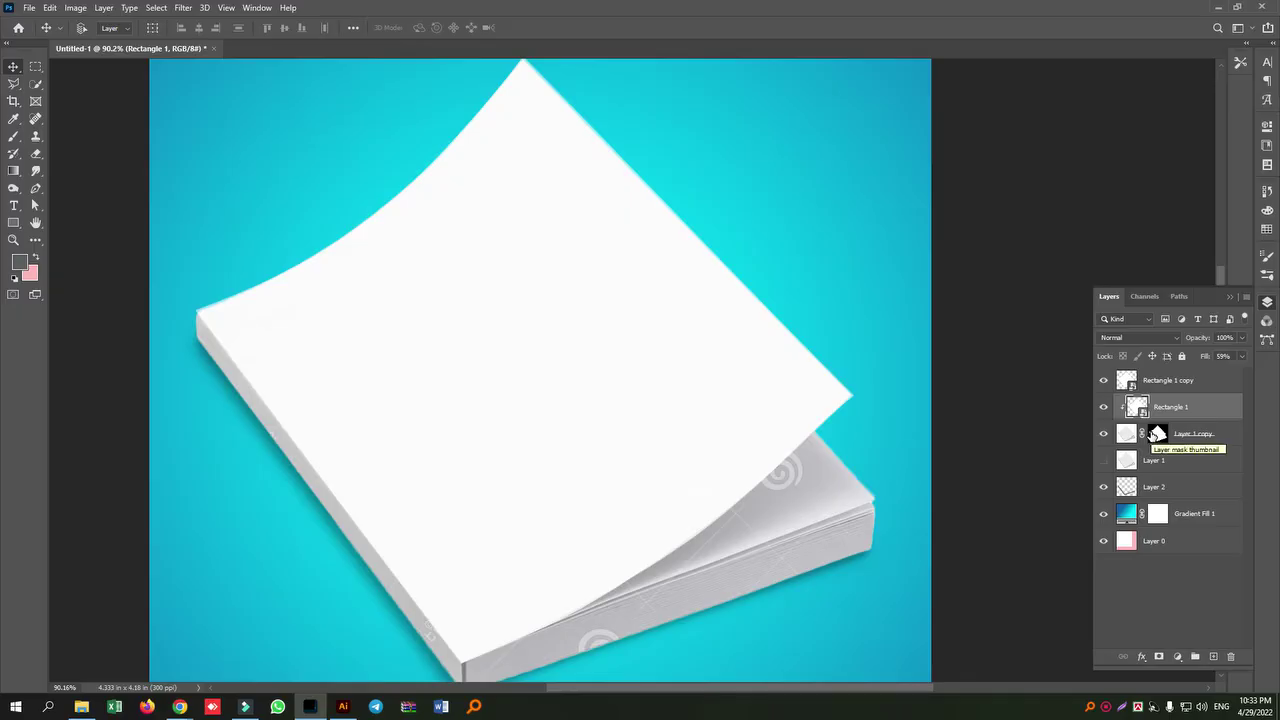
- Hide the duplicated rectangle layer and rename it Replace Image
{"action": "left_click", "coordinate": [1151, 386]}
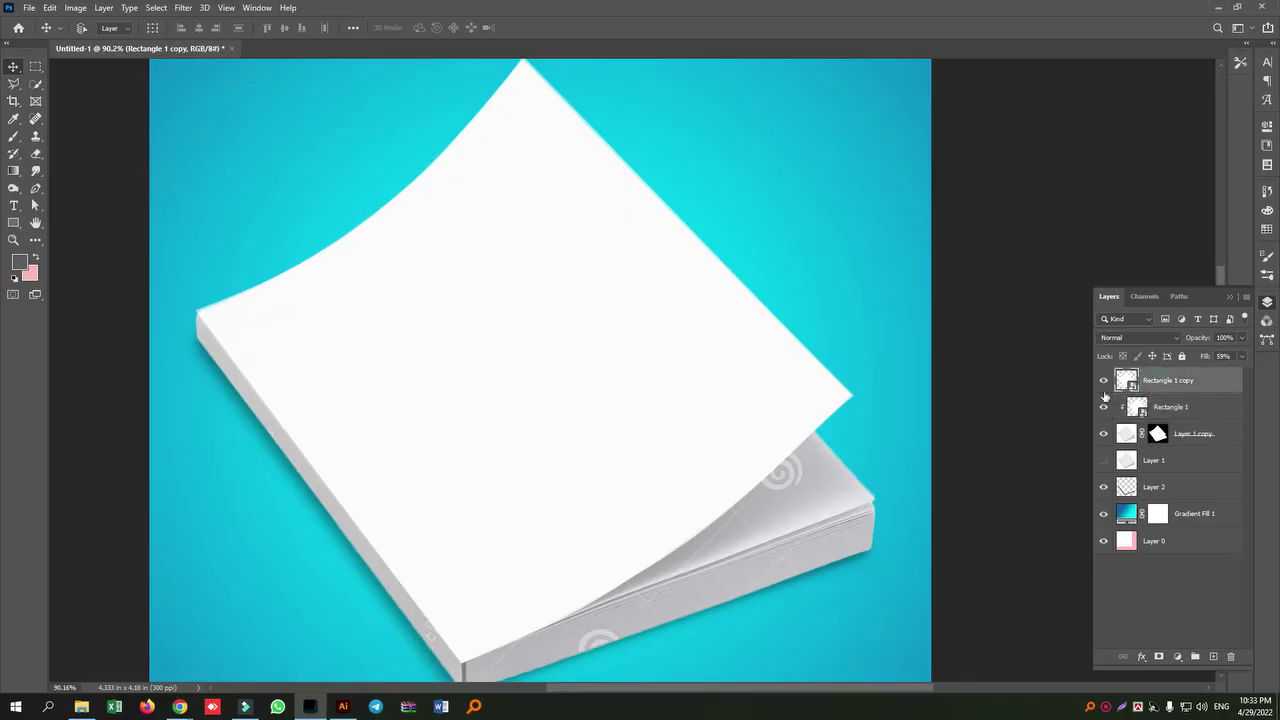
{"action": "left_click", "coordinate": [1104, 381]}
{"action": "double_click", "coordinate": [1182, 381]}
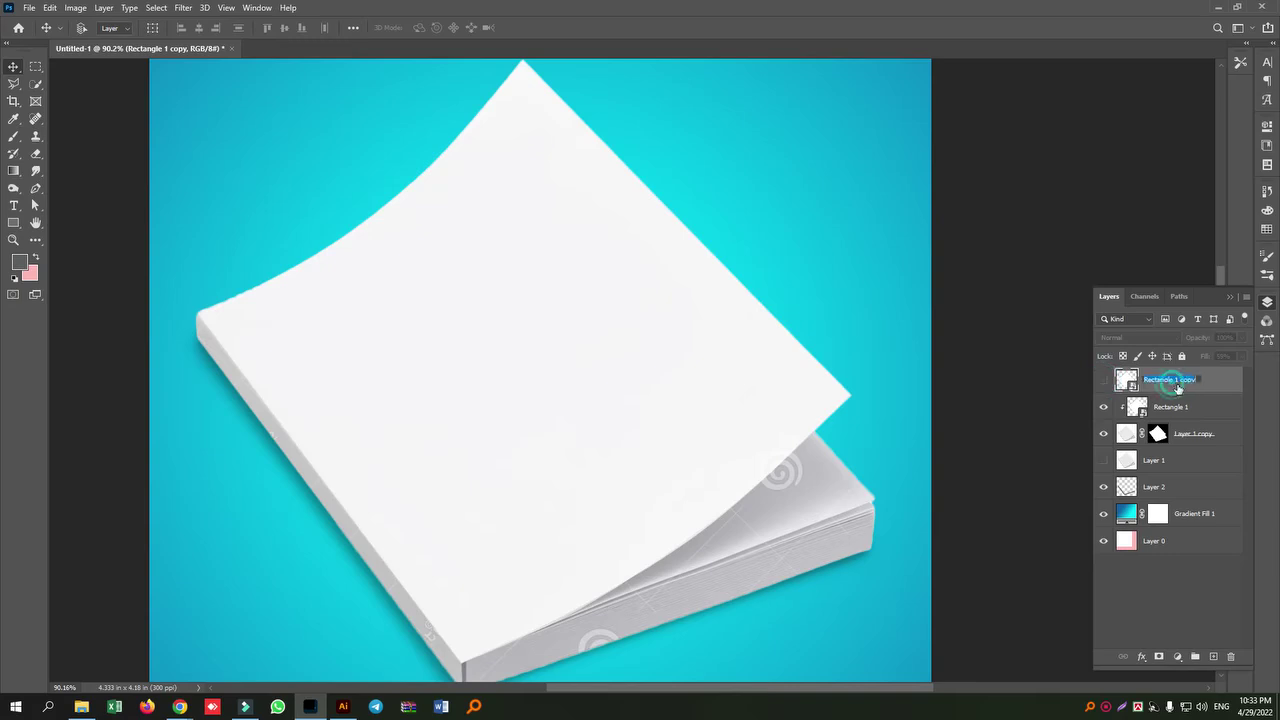
{"action": "type", "text": "Replace Image"}
{"action": "left_click", "coordinate": [1222, 382]}
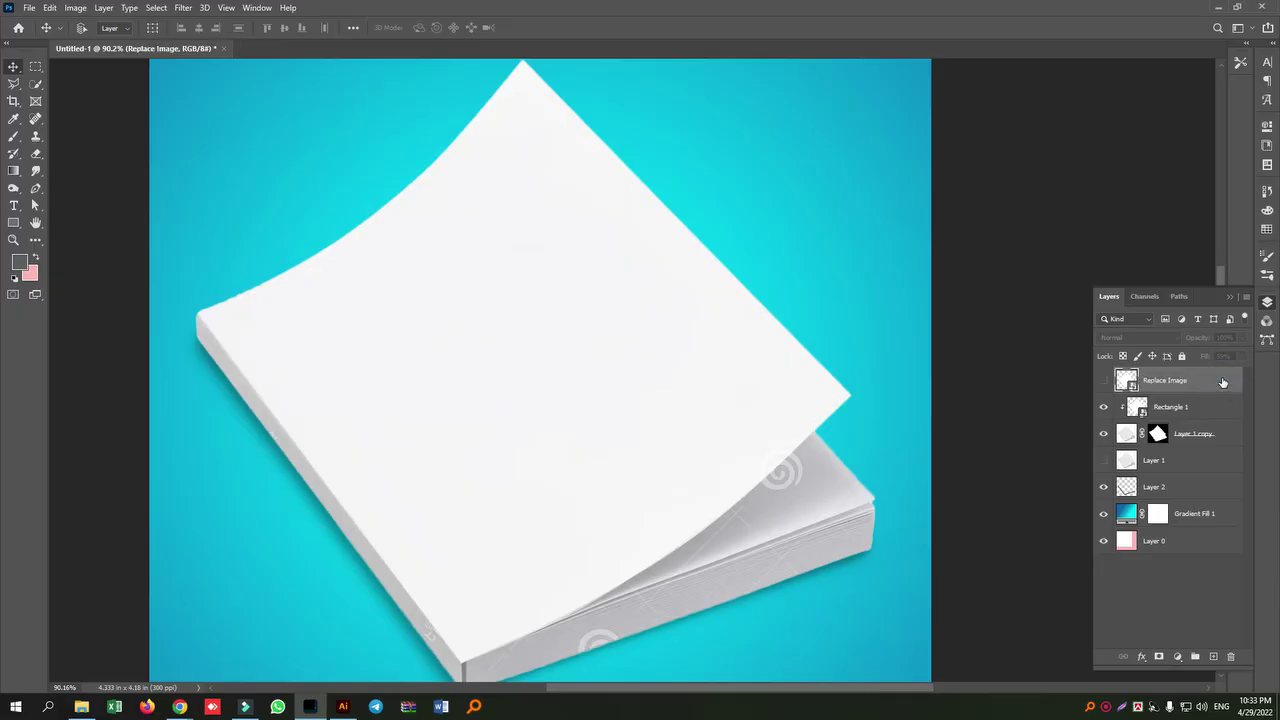
- Draw a tall, narrow rectangle about 77 × 649 px over the cover, on a new layer directly above Rectangle 1
{"action": "left_click", "coordinate": [1187, 418]}
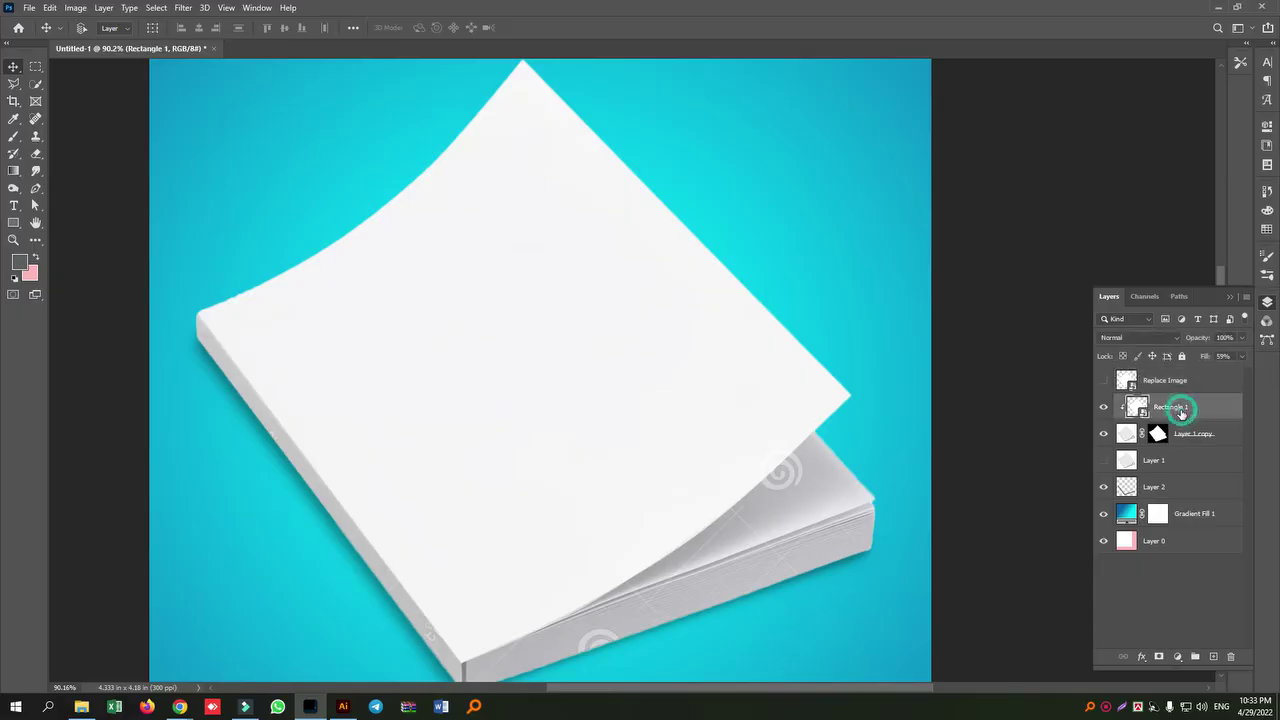
{"action": "scroll", "coordinate": [430, 522], "scroll_direction": "down", "scroll_amount": 1}
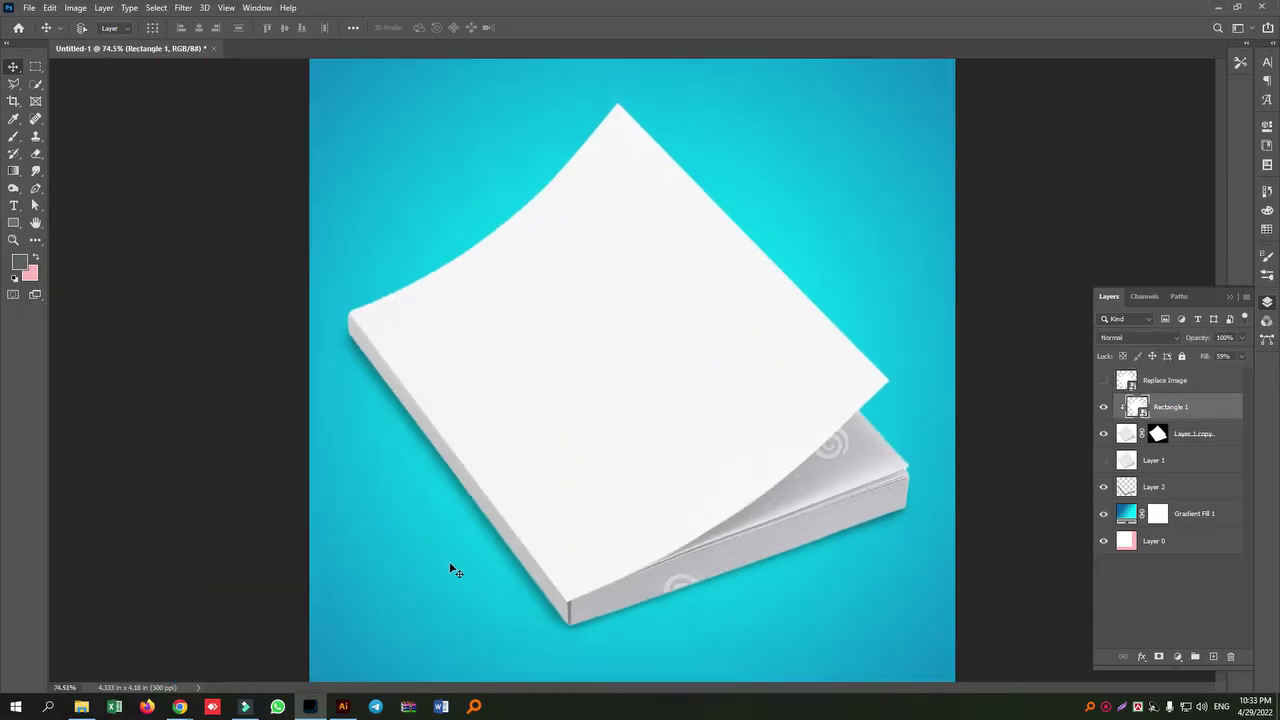
{"action": "scroll", "coordinate": [449, 566], "scroll_direction": "up", "scroll_amount": 2}
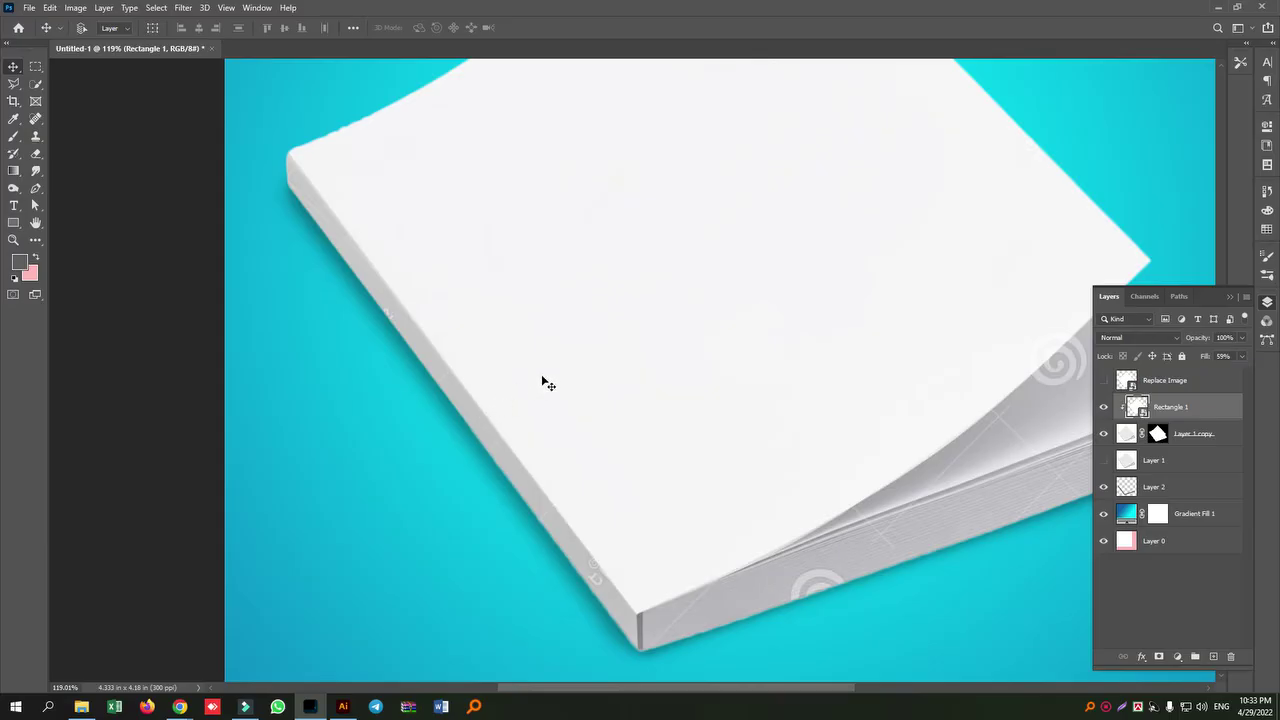
{"action": "left_click", "coordinate": [14, 222]}
{"action": "left_click_drag", "start_coordinate": [618, 112], "coordinate": [680, 628]}
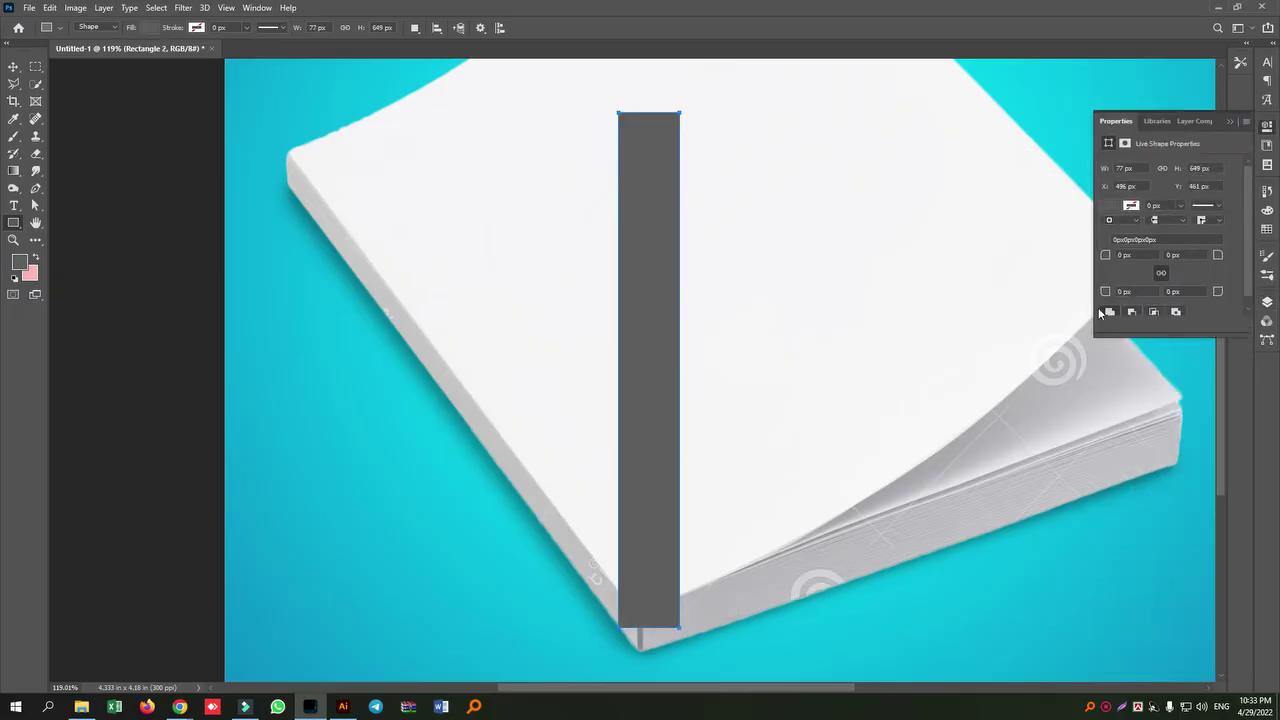
- Make the foreground colour and the narrow rectangle's fill white, and convert the rectangle to a smart object
{"action": "left_click", "coordinate": [20, 263]}
{"action": "left_click", "coordinate": [255, 372]}
{"action": "left_click", "coordinate": [528, 357]}
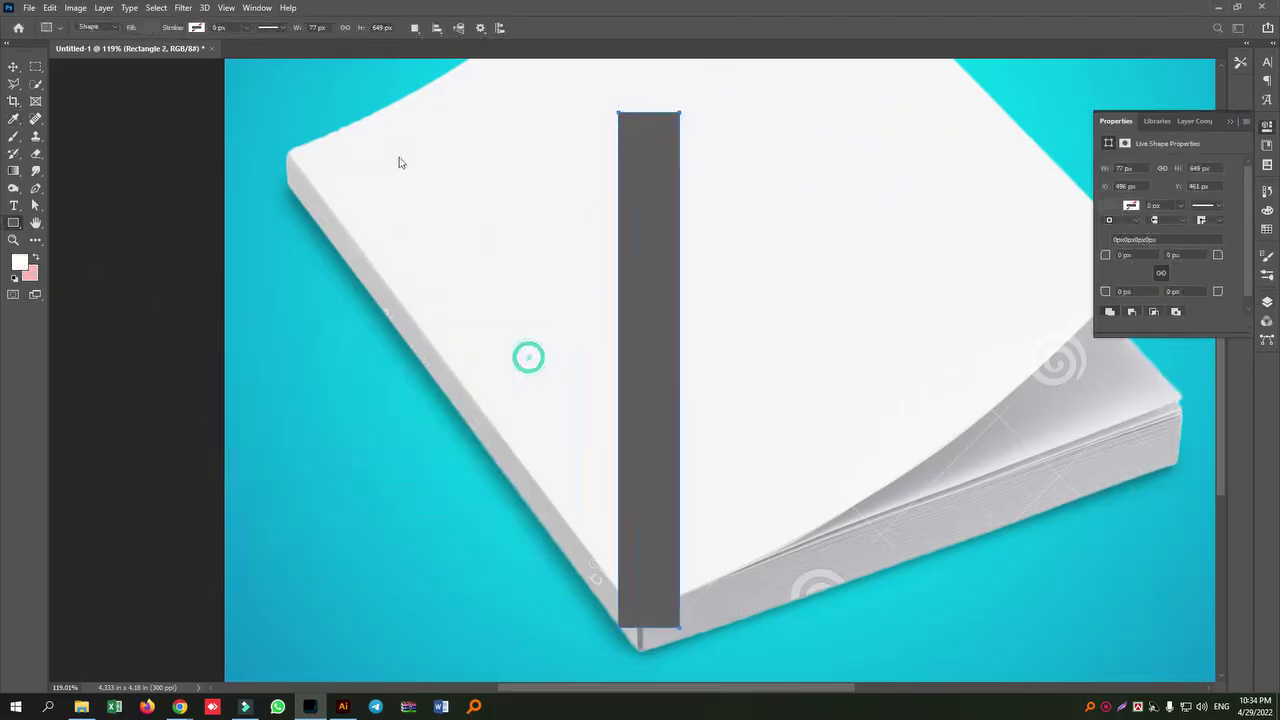
{"action": "left_click", "coordinate": [1266, 306]}
{"action": "double_click", "coordinate": [1127, 407]}
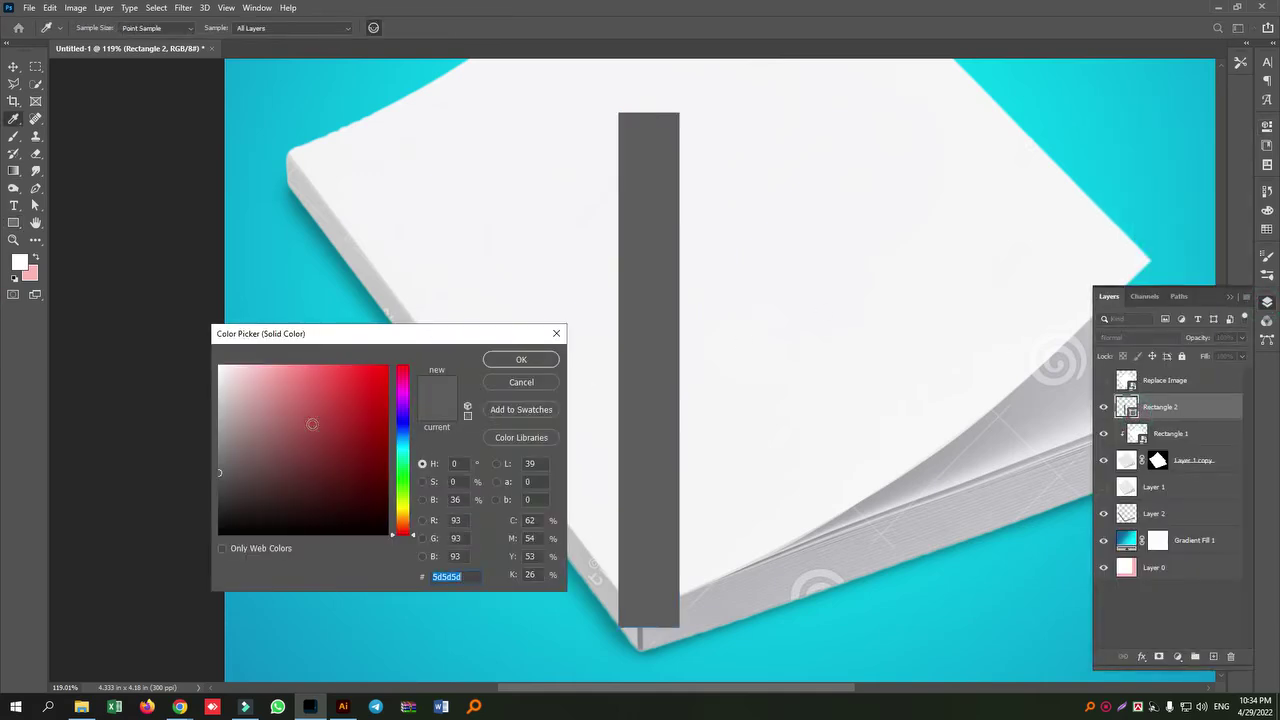
{"action": "left_click_drag", "start_coordinate": [312, 424], "coordinate": [205, 331]}
{"action": "left_click", "coordinate": [508, 360]}
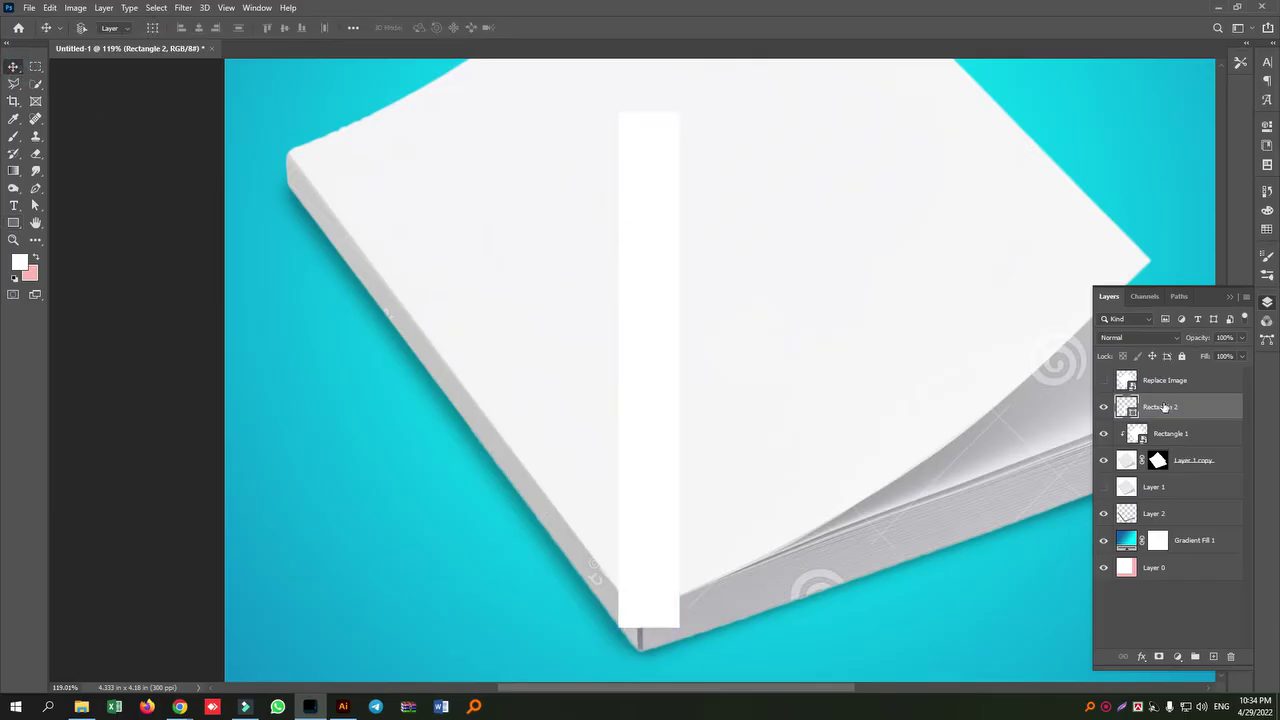
{"action": "right_click", "coordinate": [1165, 410]}
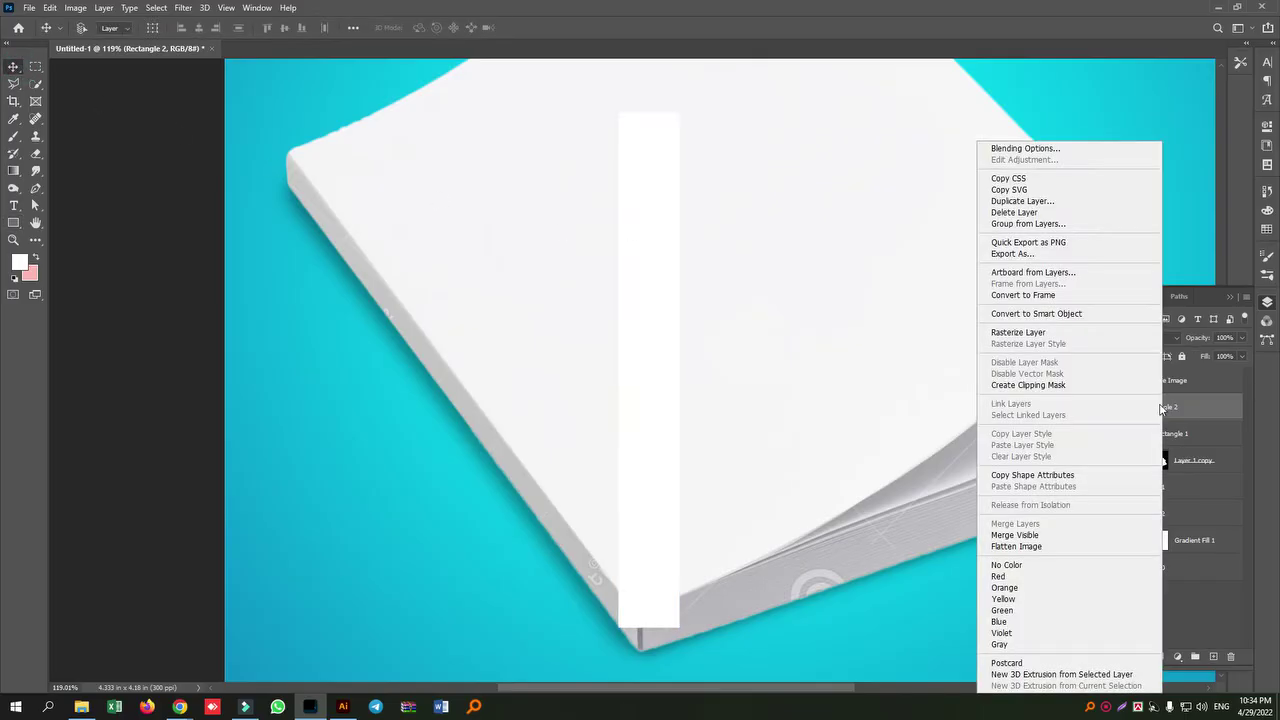
{"action": "left_click", "coordinate": [1030, 314]}
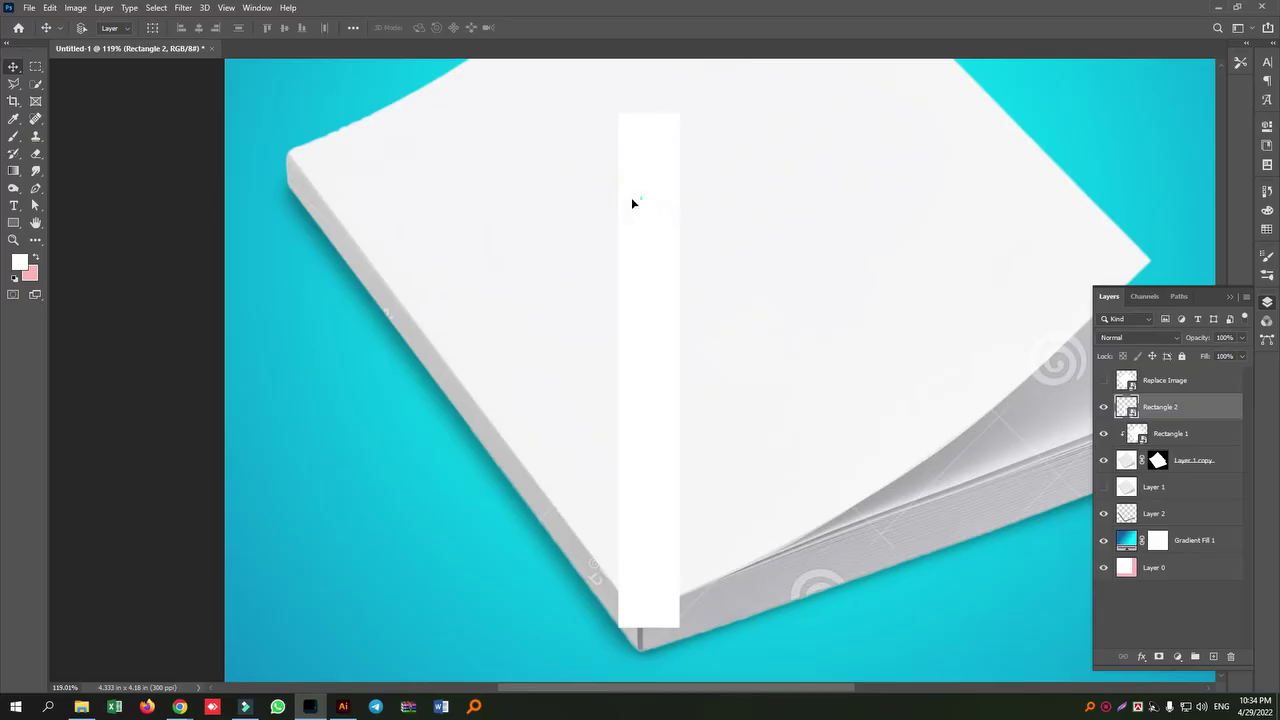
- Rotate and distort the white strip to cover the notebook's spine along its lower-left side, and lower the layer's fill to 38%
{"action": "left_click_drag", "start_coordinate": [642, 204], "coordinate": [606, 206]}
{"action": "key", "text": "ctrl+t"}
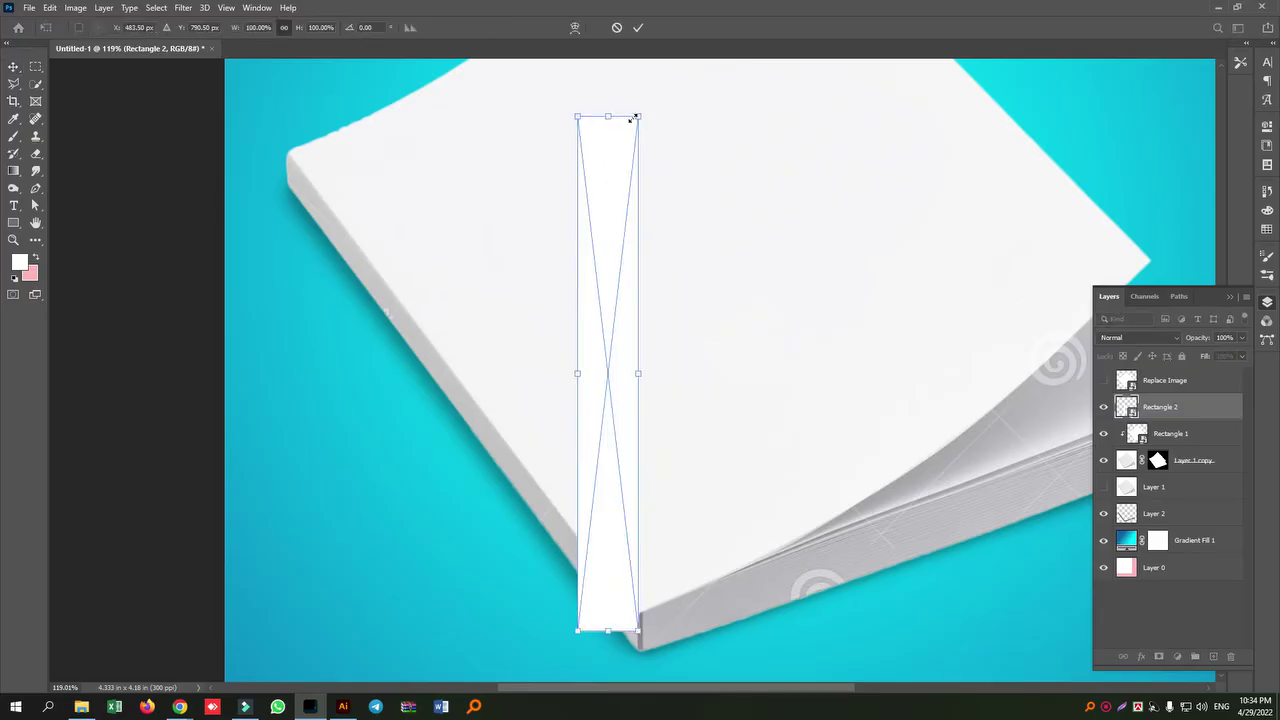
{"action": "left_click_drag", "start_coordinate": [652, 113], "coordinate": [497, 115]}
{"action": "left_click_drag", "start_coordinate": [518, 248], "coordinate": [323, 252]}
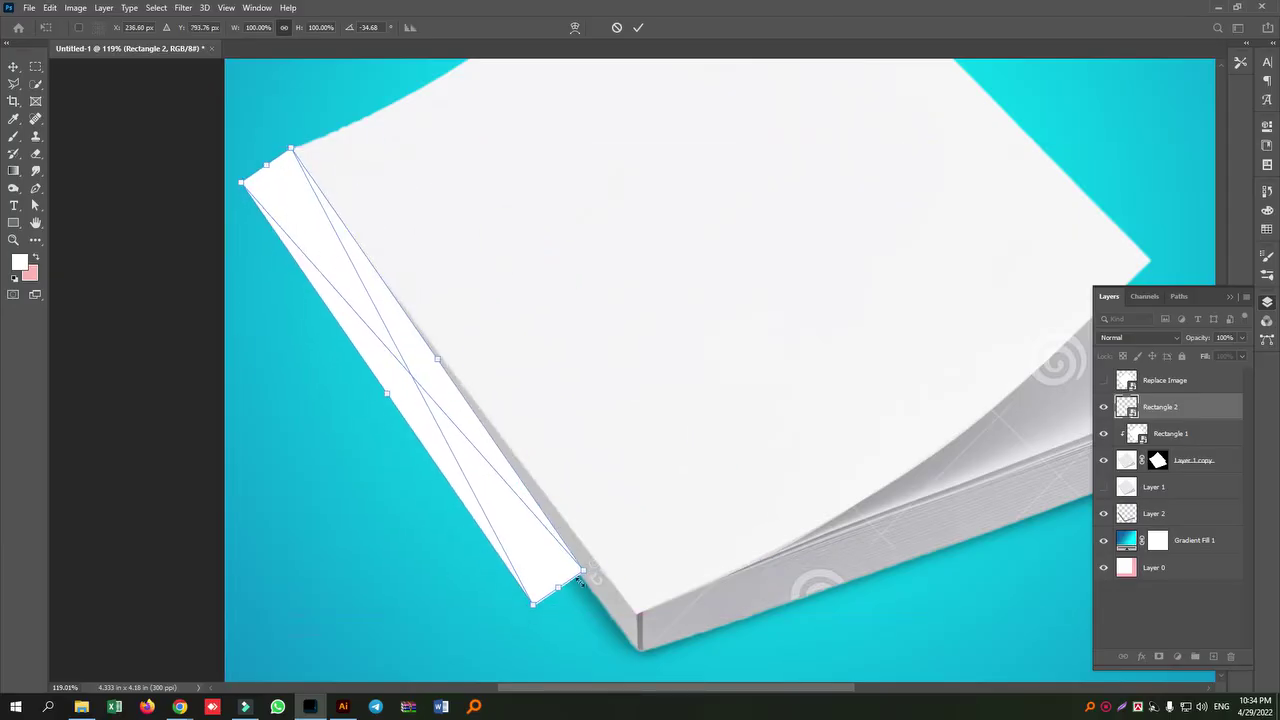
{"action": "left_click_drag", "start_coordinate": [587, 575], "coordinate": [638, 617]}
{"action": "left_click_drag", "start_coordinate": [532, 605], "coordinate": [636, 650]}
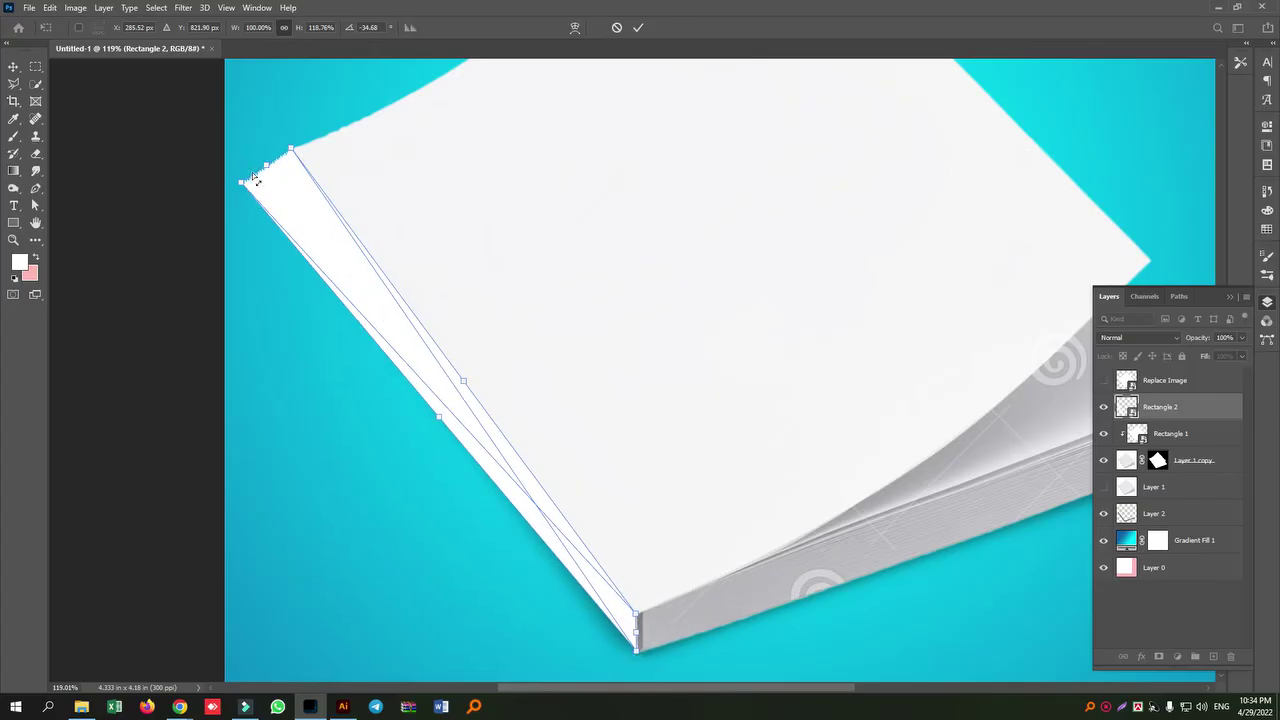
{"action": "left_click_drag", "start_coordinate": [241, 185], "coordinate": [287, 184]}
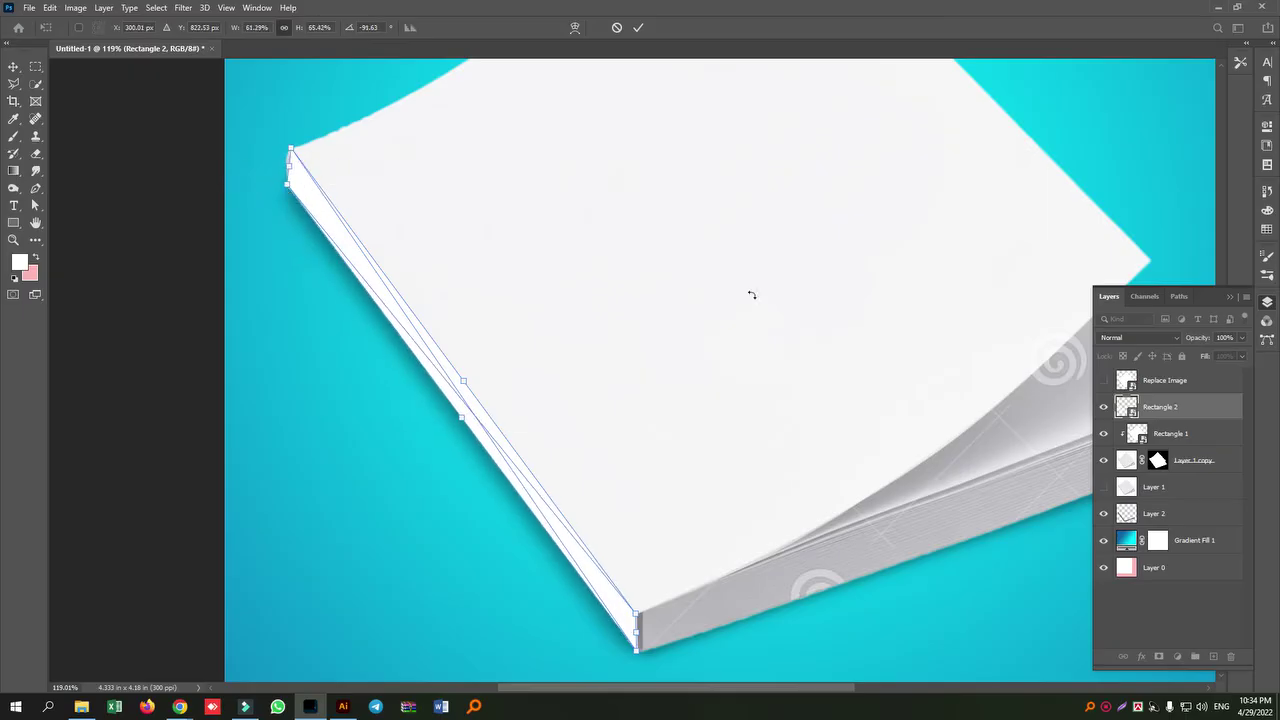
{"action": "left_click", "coordinate": [638, 27]}
{"action": "left_click", "coordinate": [1241, 357]}
{"action": "left_click_drag", "start_coordinate": [1238, 371], "coordinate": [1206, 375]}
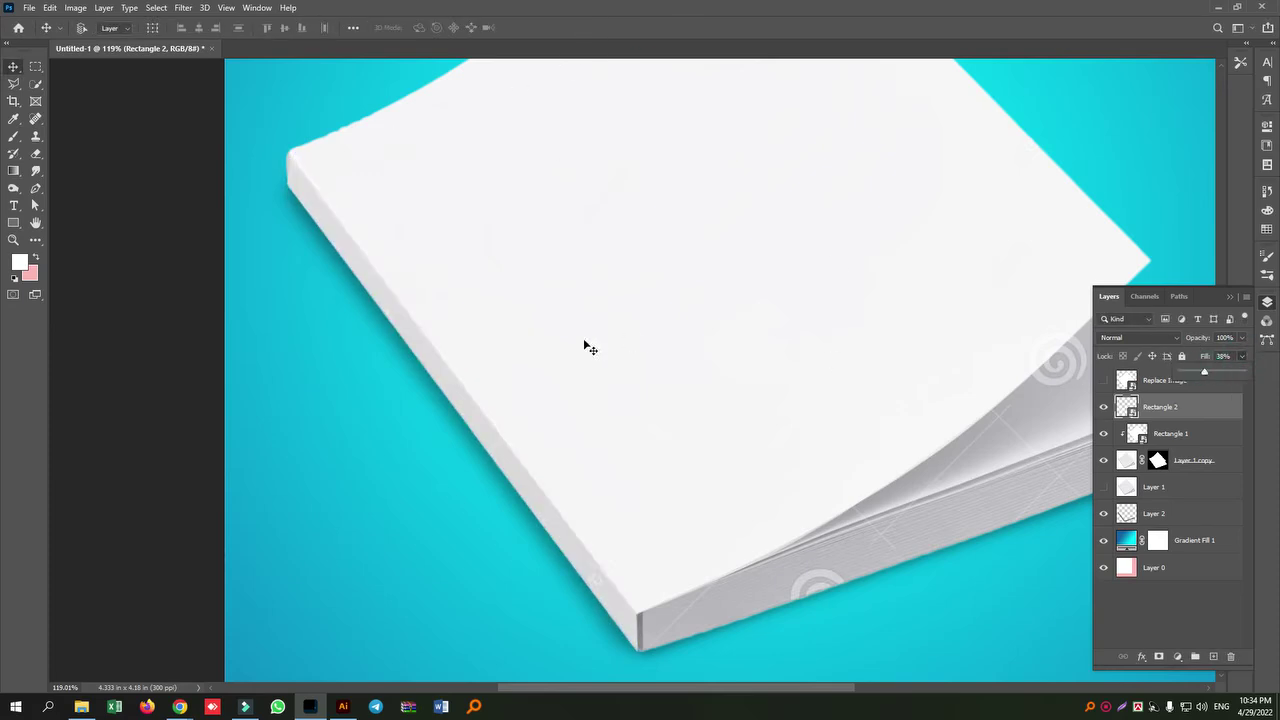
- Align the strip's upper corner with the spine's rounded upper end and raise the layer's fill to 73%
{"action": "key", "text": "ctrl"}
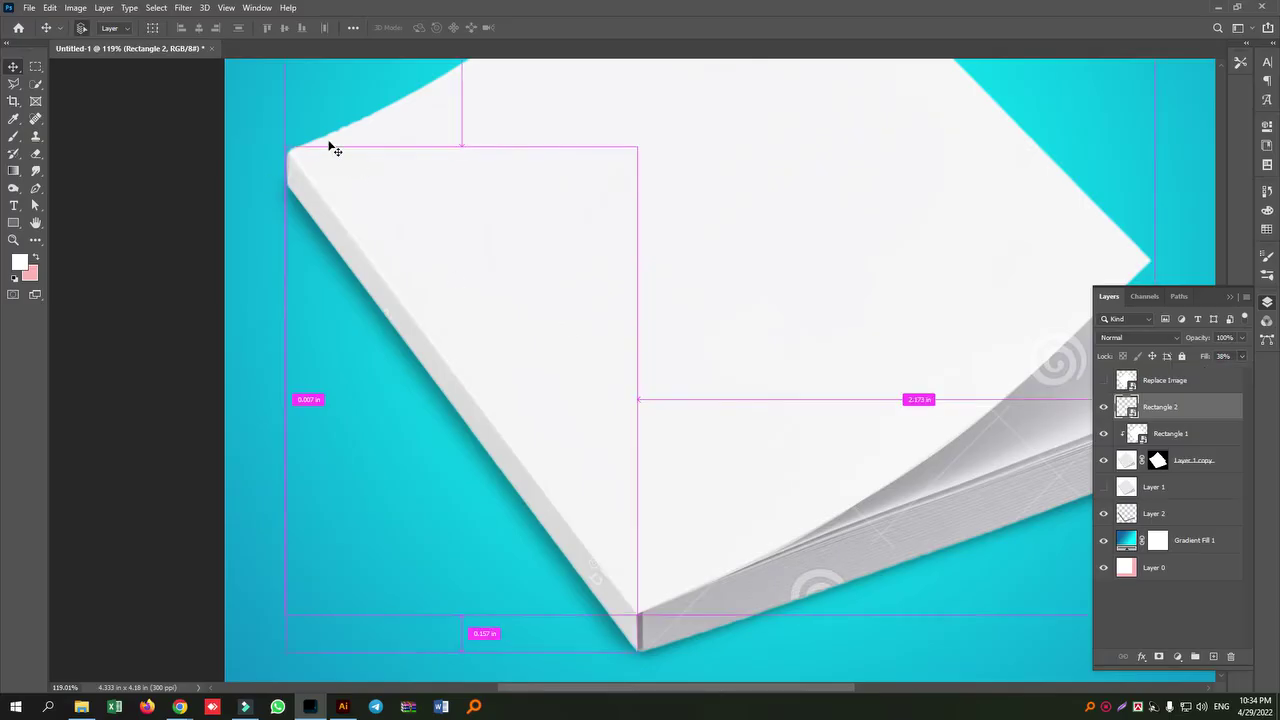
{"action": "key", "text": "ctrl+t"}
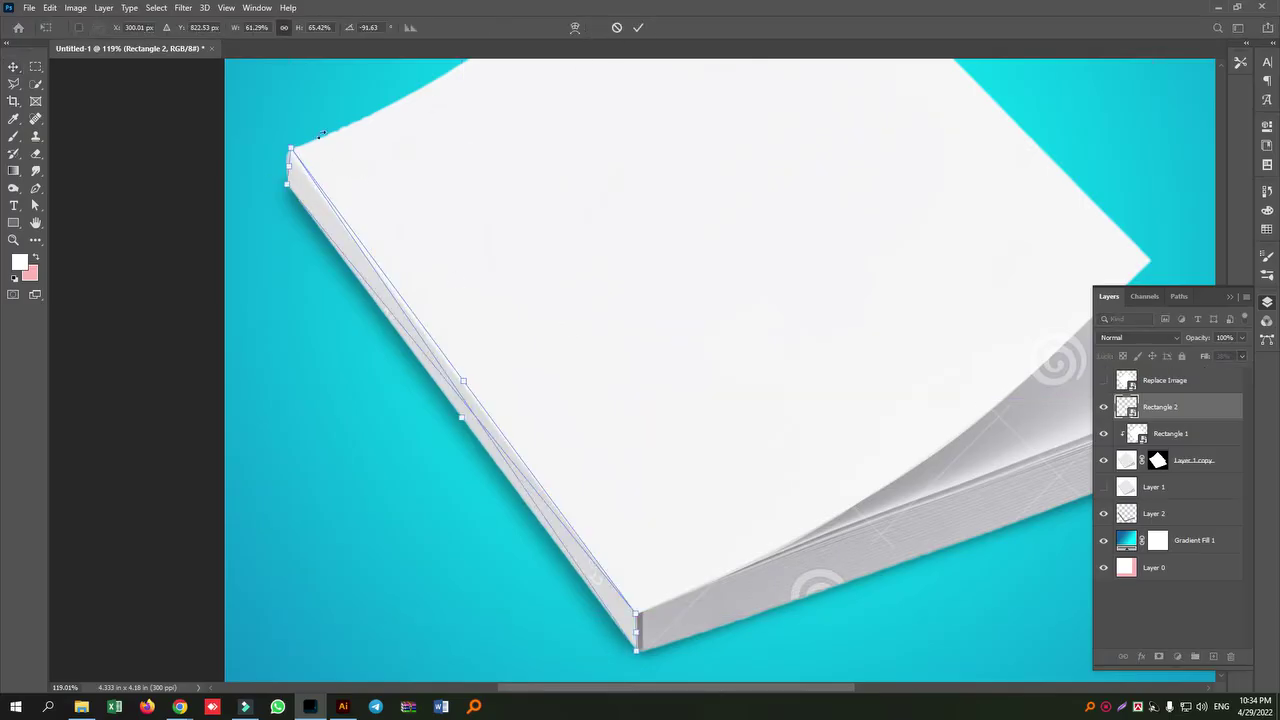
{"action": "left_click_drag", "start_coordinate": [292, 150], "coordinate": [290, 153]}
{"action": "scroll", "coordinate": [636, 373], "scroll_direction": "up", "scroll_amount": 3}
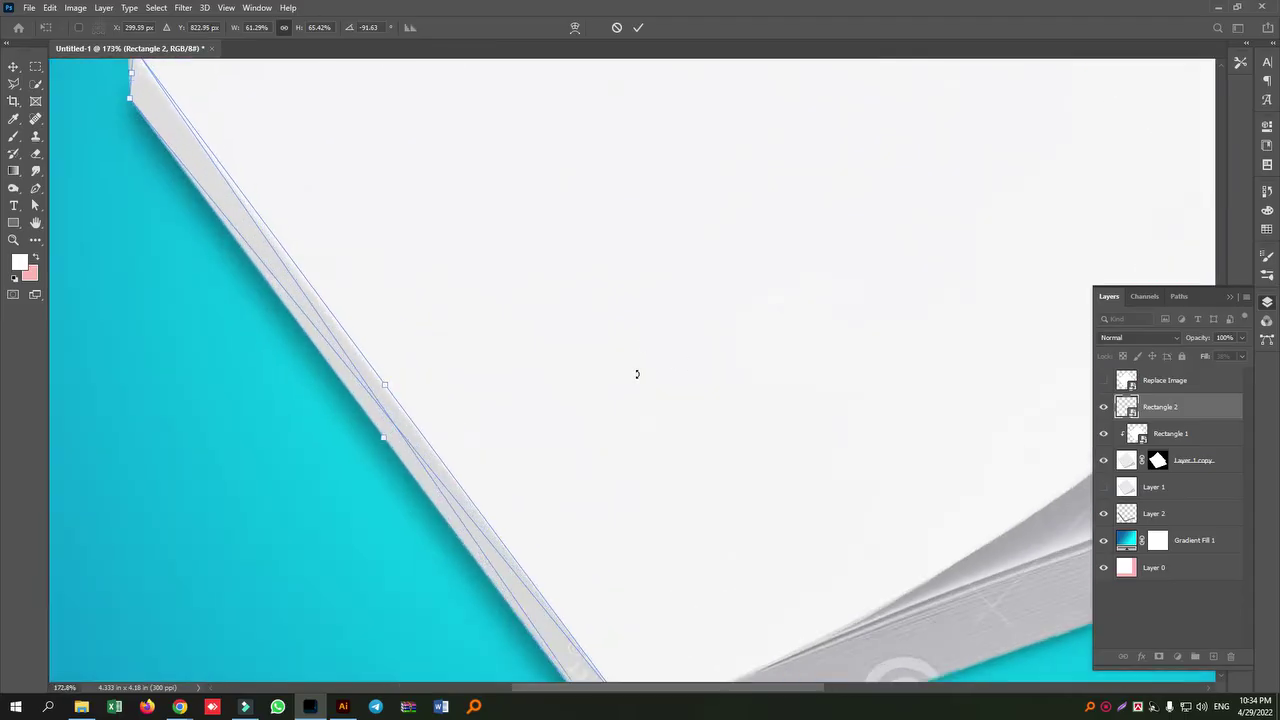
{"action": "left_click", "coordinate": [638, 29]}
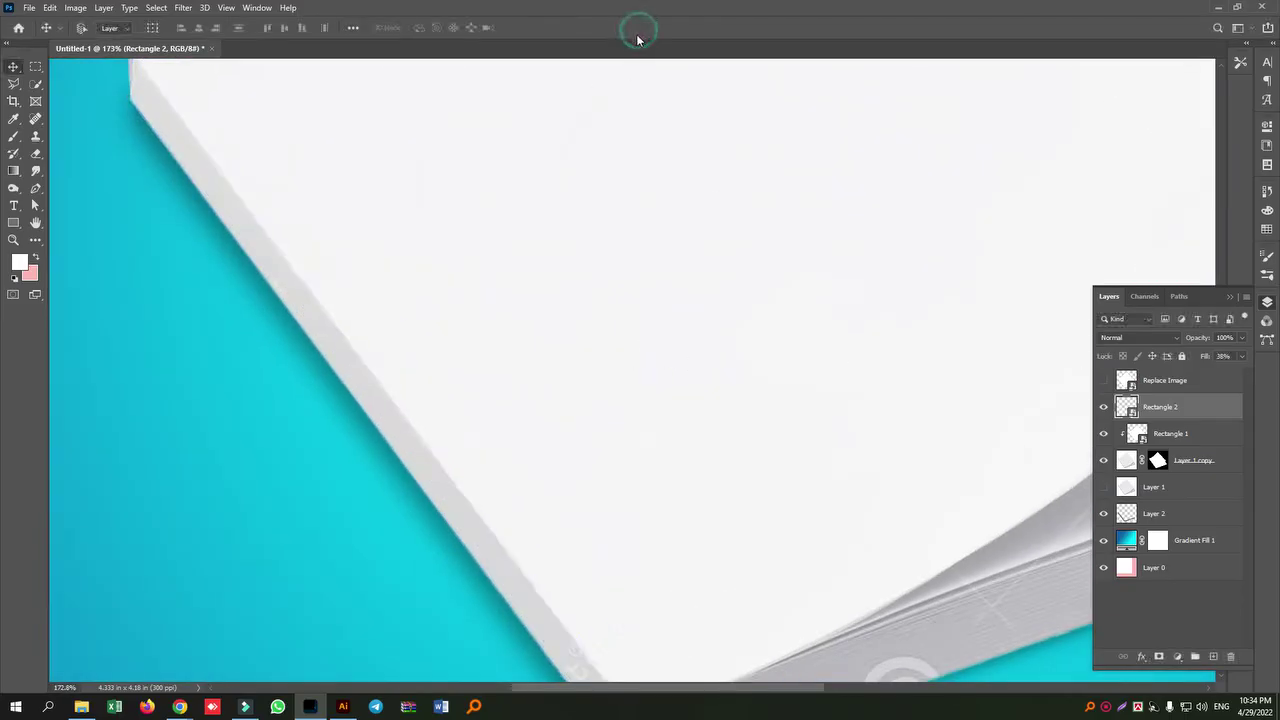
{"action": "left_click", "coordinate": [1243, 357]}
{"action": "left_click", "coordinate": [1226, 371]}
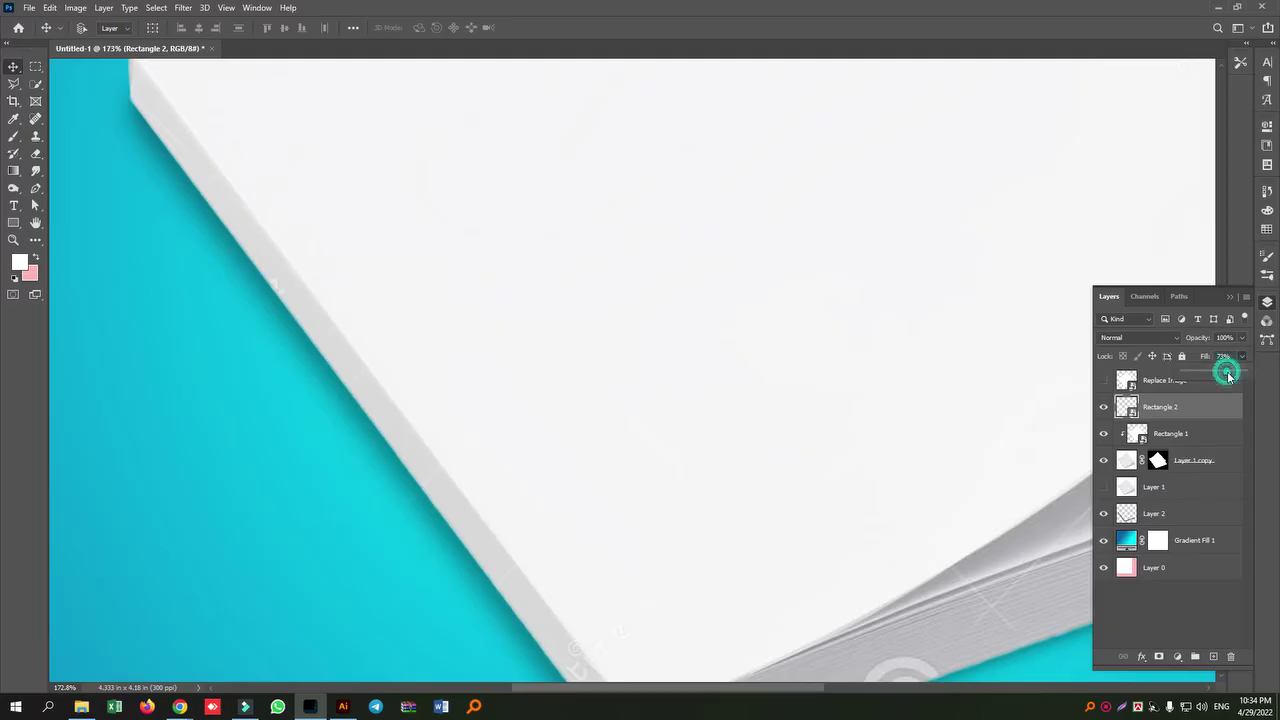
- Warp the white spine strip so its upper corner follows the spine's rounded end and its lower corner meets the cover's edge
{"action": "scroll", "coordinate": [745, 690], "scroll_direction": "left", "scroll_amount": 3}
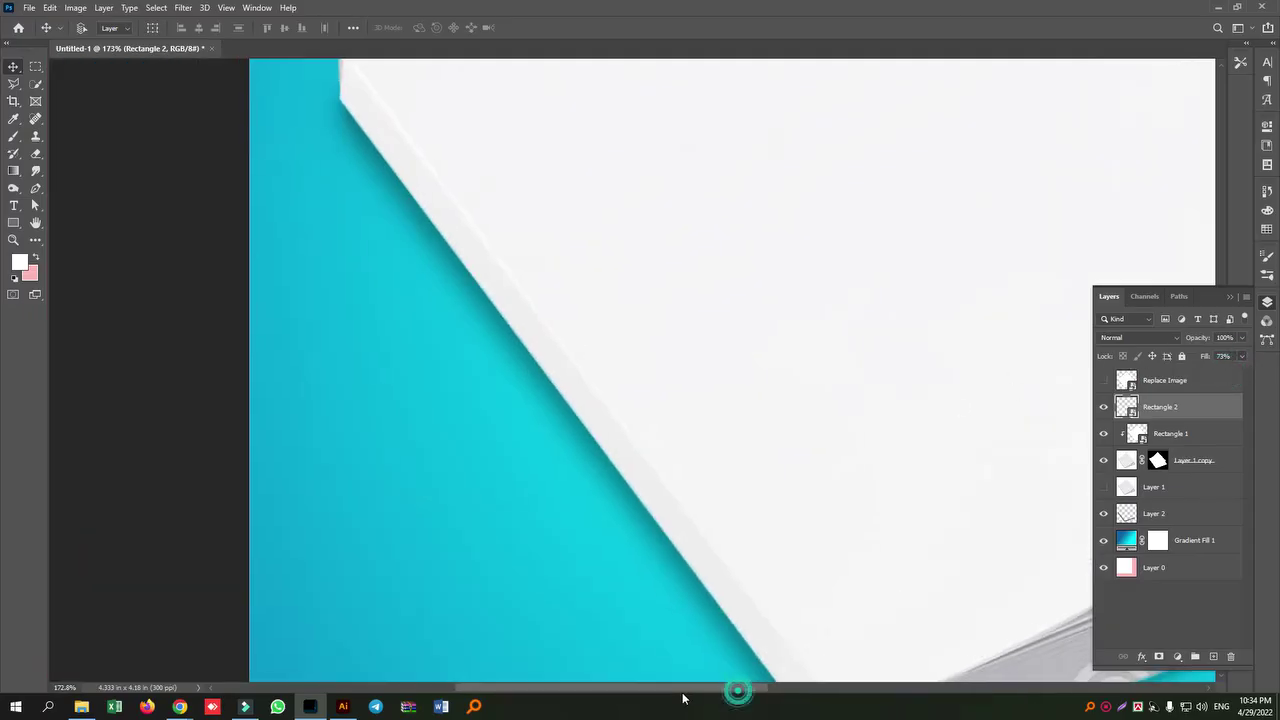
{"action": "left_click", "coordinate": [1230, 296]}
{"action": "left_click_drag", "start_coordinate": [1224, 342], "coordinate": [1217, 301]}
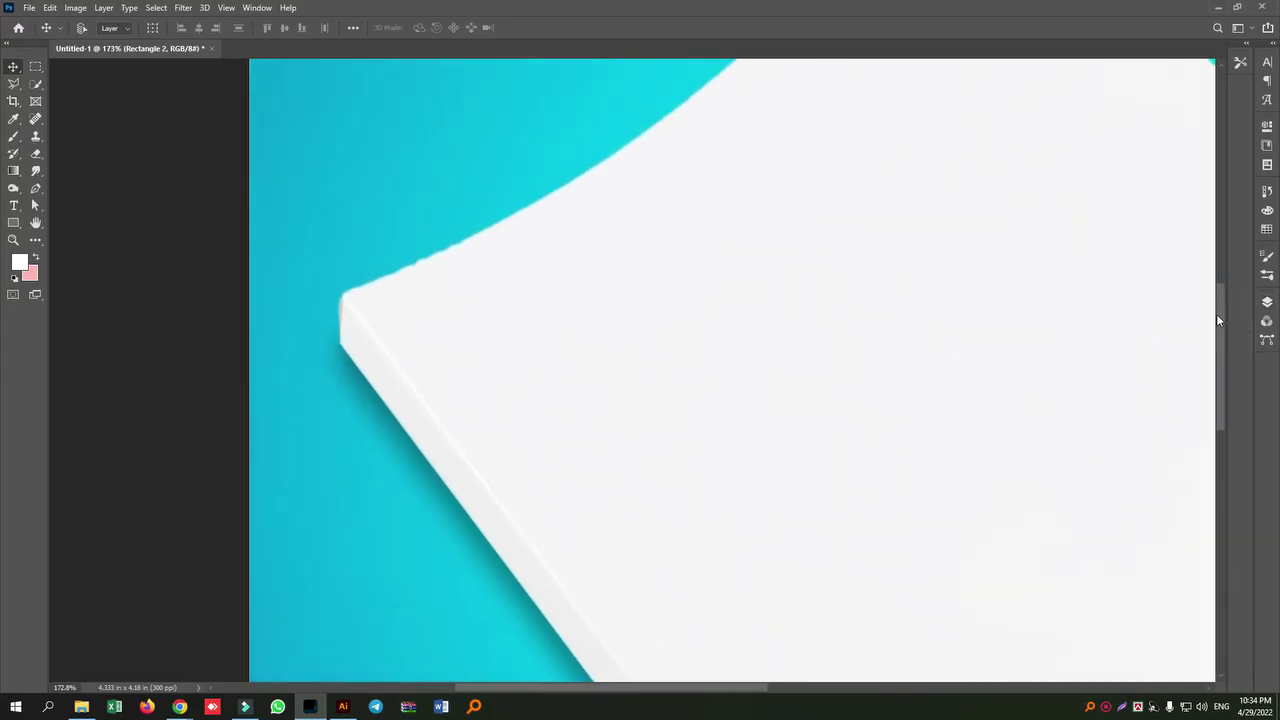
{"action": "key", "text": "ctrl+t"}
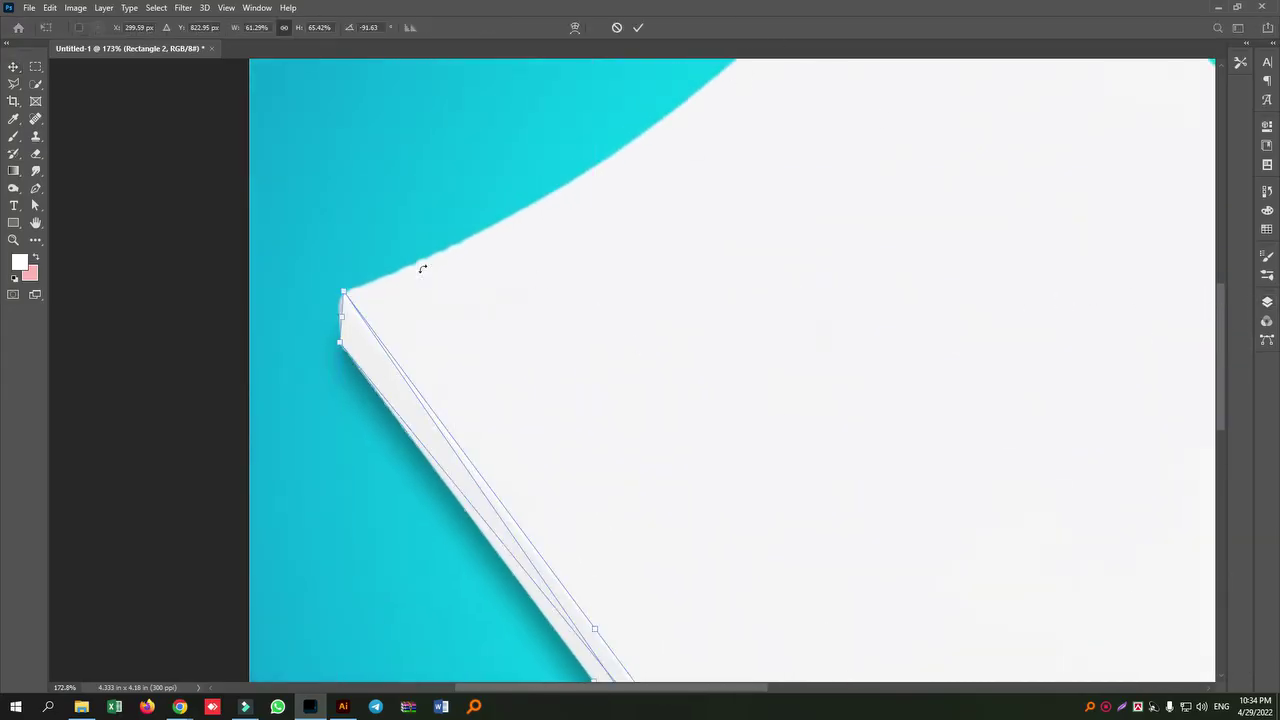
{"action": "left_click", "coordinate": [575, 29]}
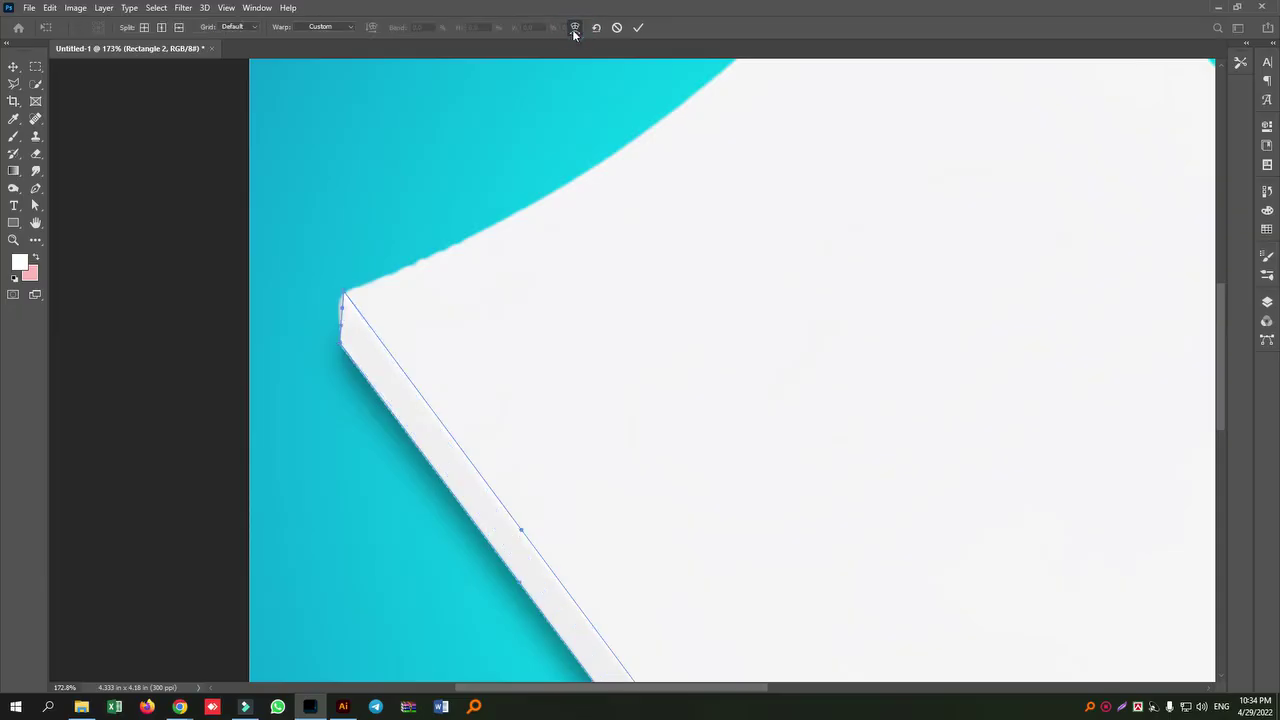
{"action": "left_click", "coordinate": [343, 309]}
{"action": "left_click_drag", "start_coordinate": [346, 294], "coordinate": [342, 299]}
{"action": "left_click_drag", "start_coordinate": [1225, 352], "coordinate": [1226, 461]}
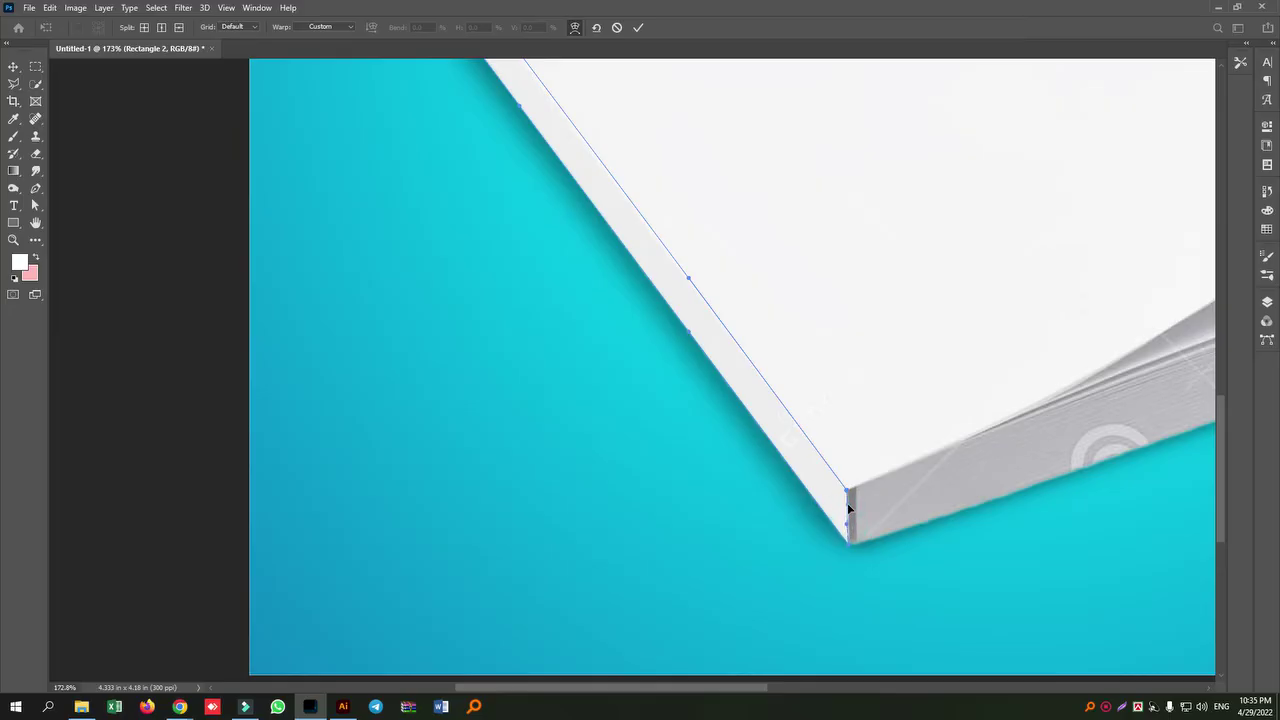
{"action": "left_click_drag", "start_coordinate": [847, 491], "coordinate": [848, 491]}
{"action": "left_click", "coordinate": [636, 28]}
- Draw a white rectangle of about 672 × 891 px over the notebook and convert it to a smart object
{"action": "scroll", "coordinate": [850, 352], "scroll_direction": "up", "scroll_amount": 3}
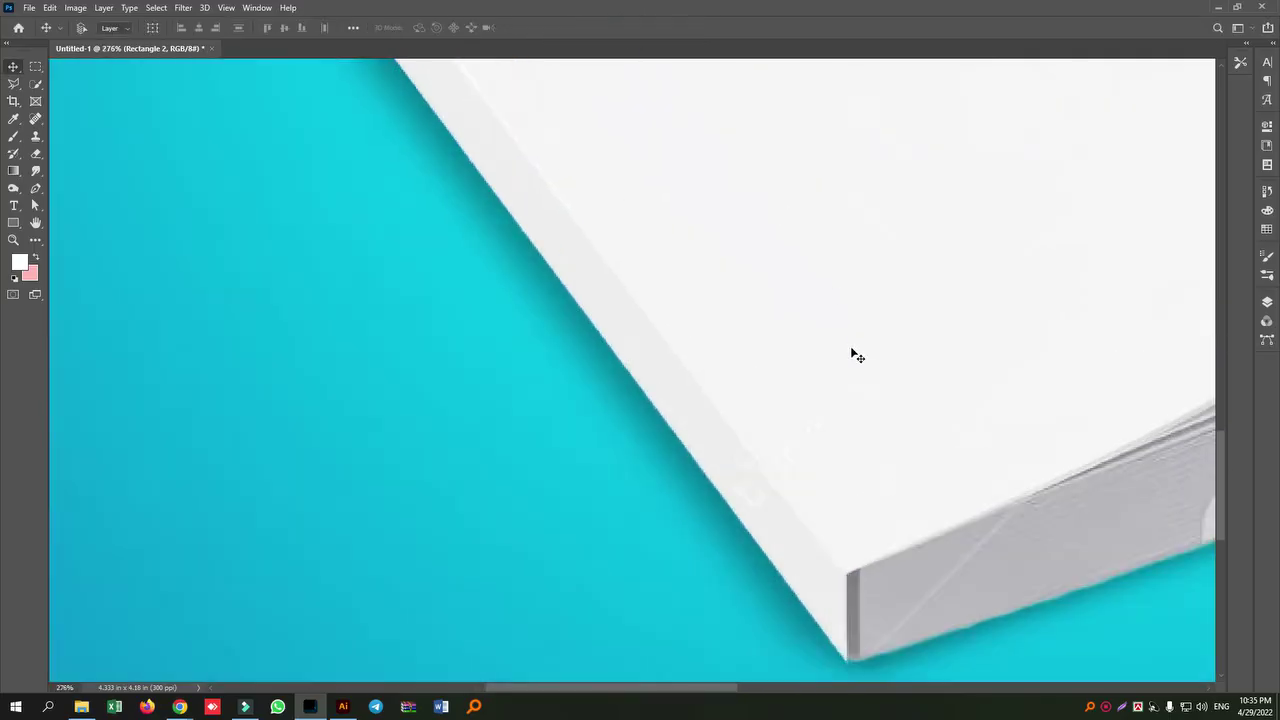
{"action": "scroll", "coordinate": [856, 355], "scroll_direction": "down", "scroll_amount": 3}
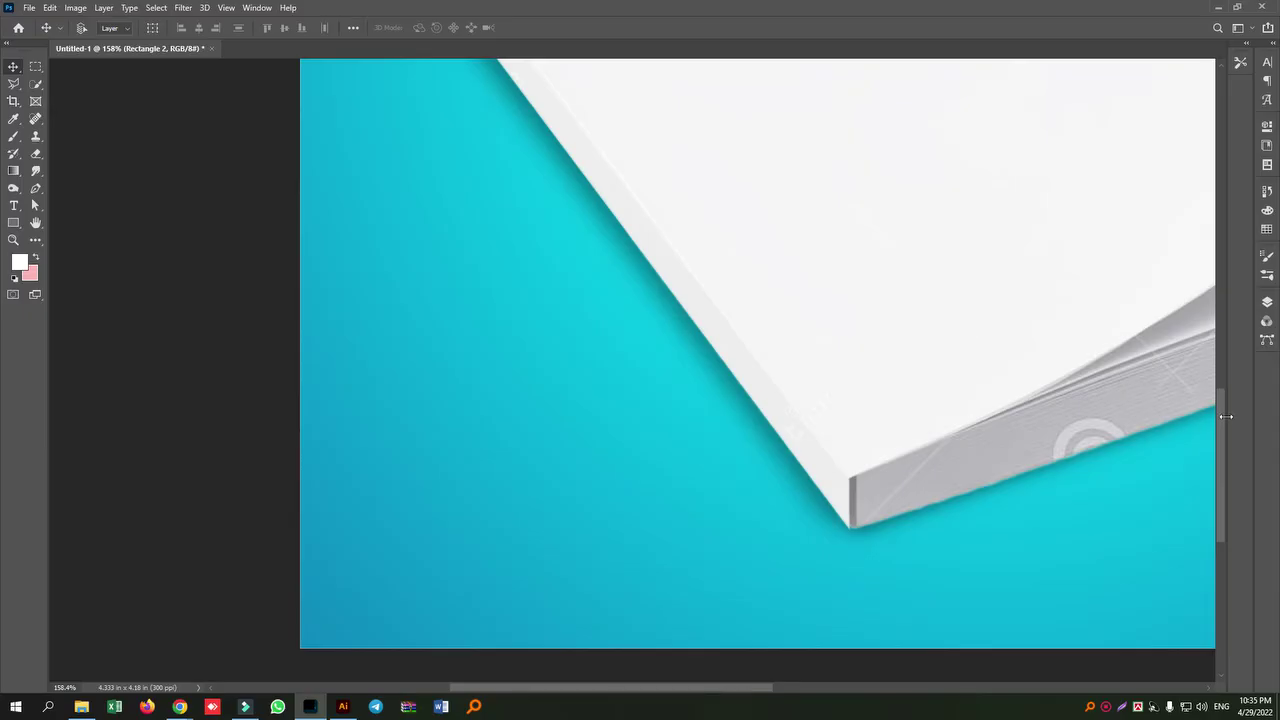
{"action": "left_click_drag", "start_coordinate": [1222, 422], "coordinate": [1226, 362]}
{"action": "left_click_drag", "start_coordinate": [729, 688], "coordinate": [874, 688]}
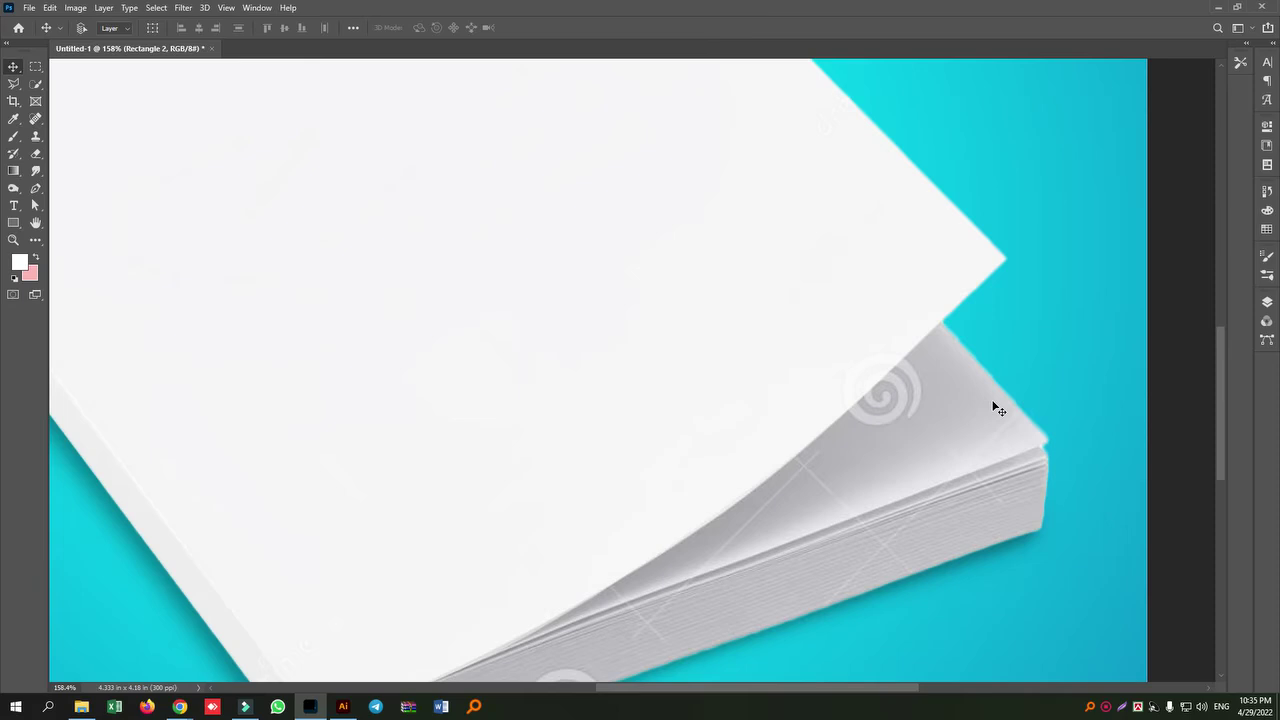
{"action": "key", "text": "ctrl+minus"}
{"action": "key", "text": "ctrl+minus"}
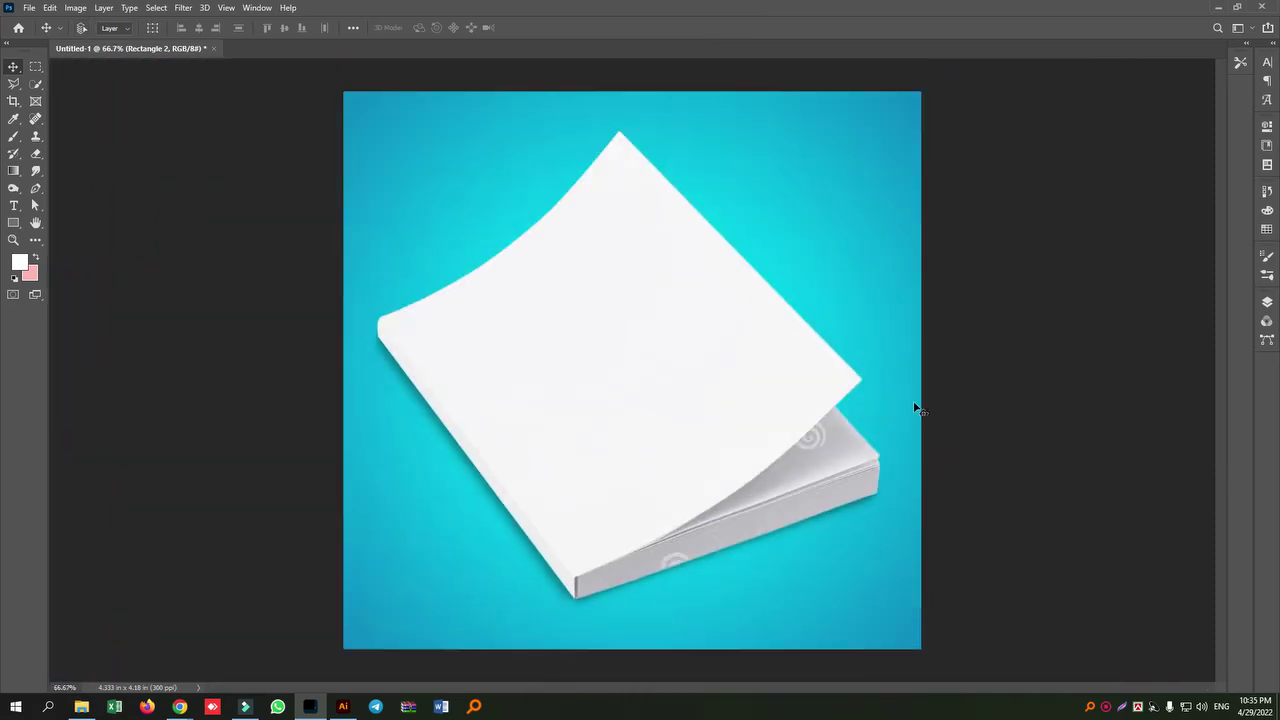
{"action": "left_click", "coordinate": [13, 222]}
{"action": "left_click_drag", "start_coordinate": [499, 141], "coordinate": [797, 537]}
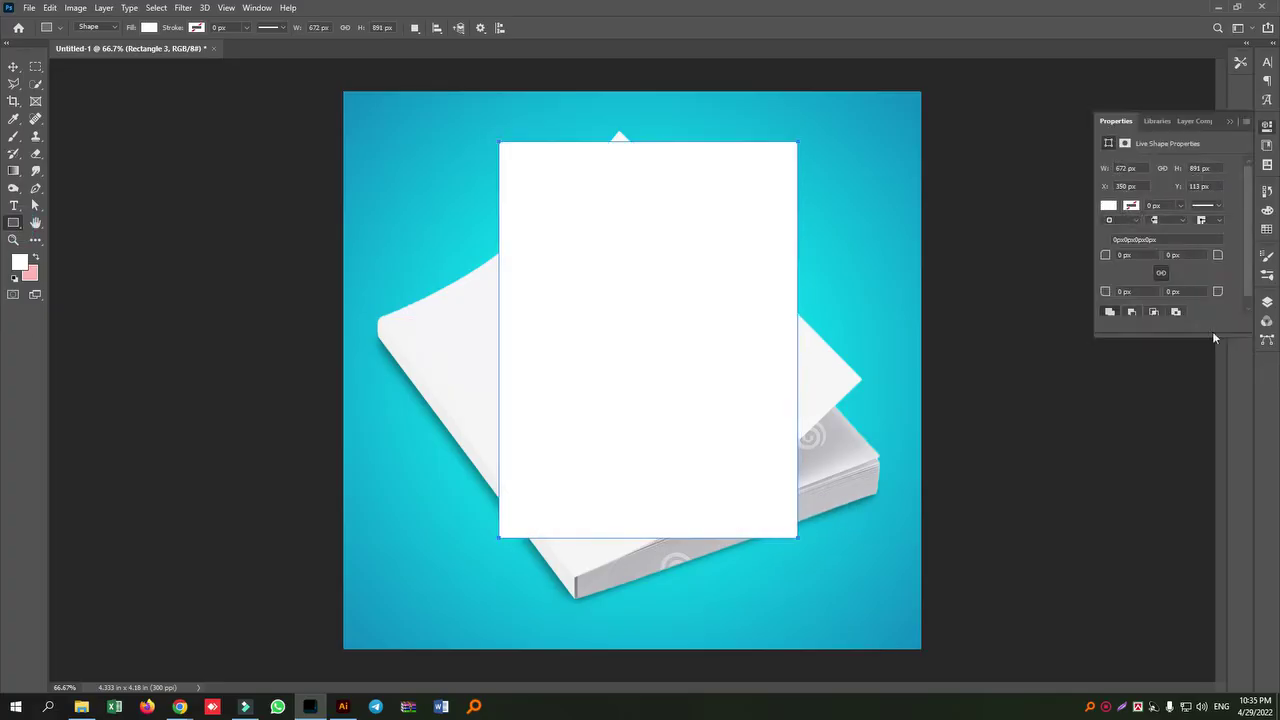
{"action": "left_click", "coordinate": [13, 66]}
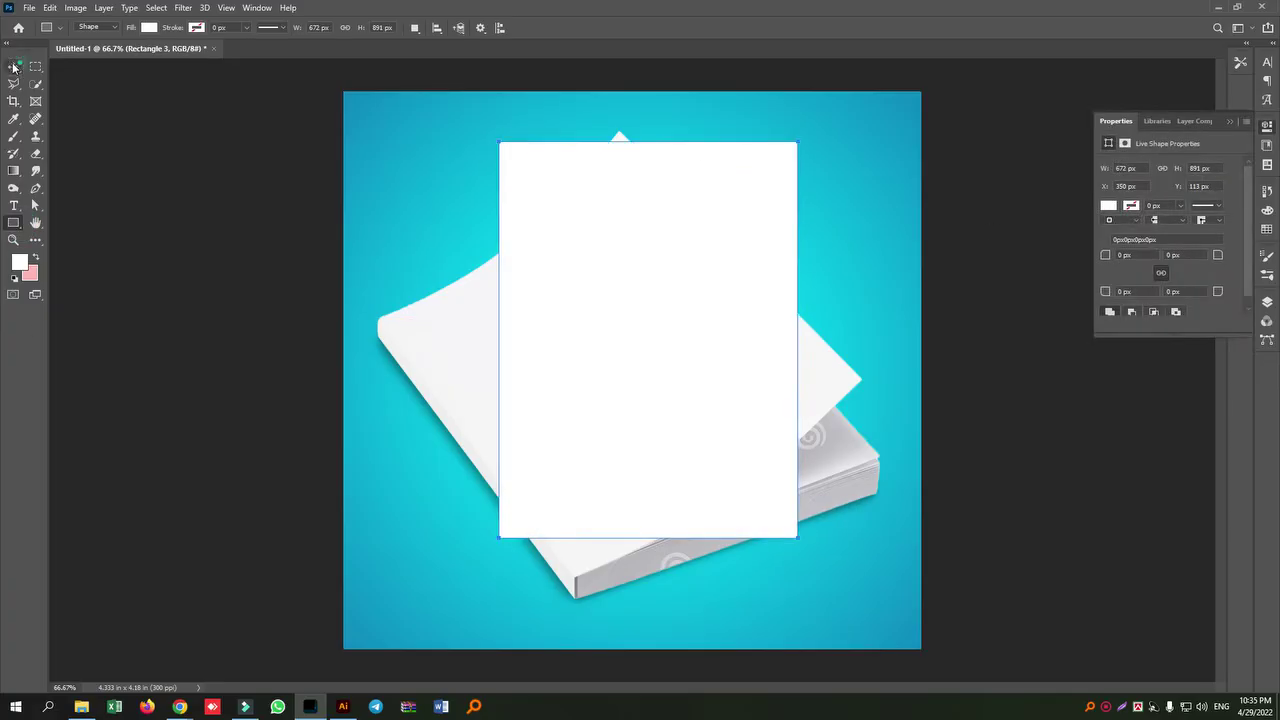
{"action": "left_click", "coordinate": [1266, 303]}
{"action": "right_click", "coordinate": [1167, 413]}
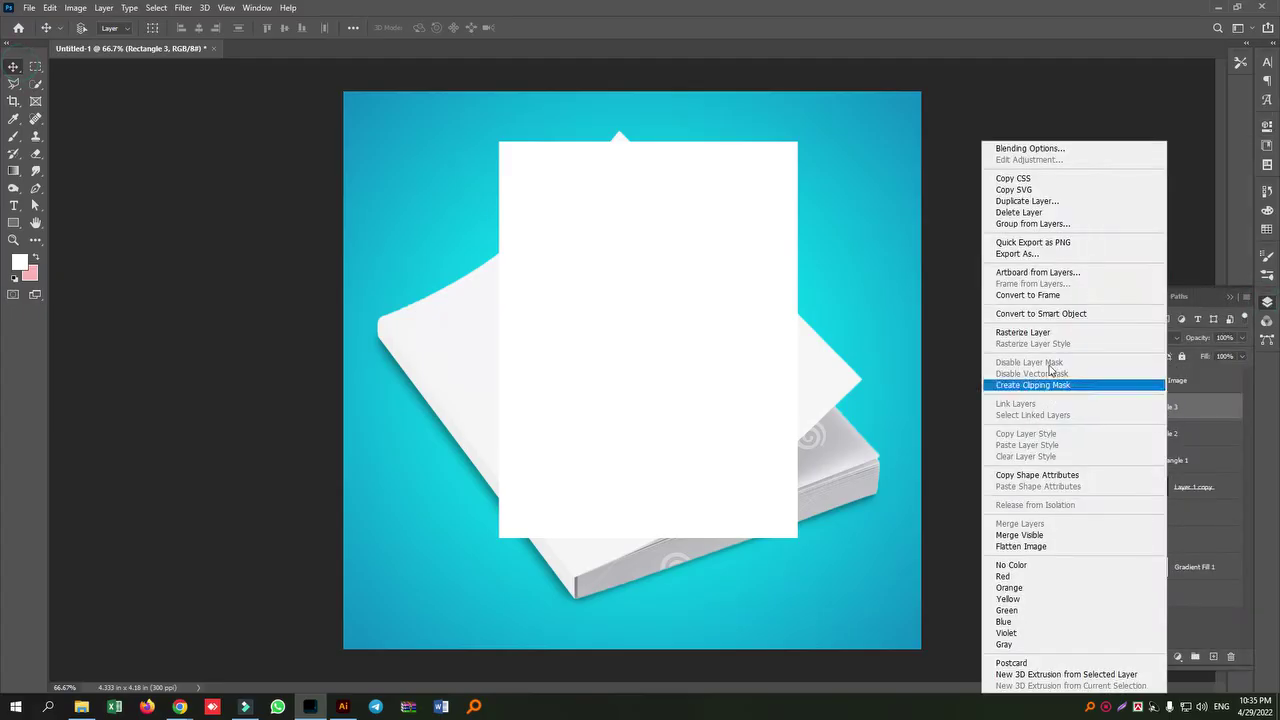
{"action": "left_click", "coordinate": [1052, 316]}
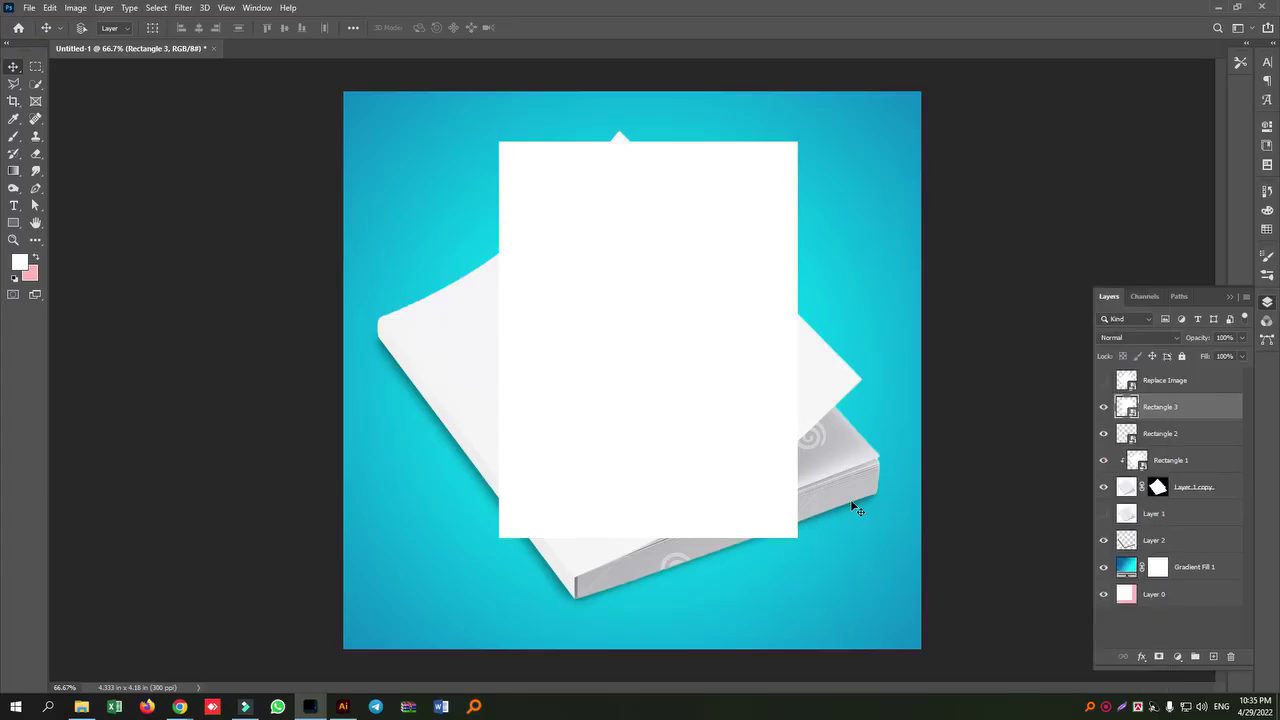
- Distort the new rectangle so its corners match the notebook's flat inner page, with the far corner tucked under the curved cover
{"action": "key", "text": "ctrl+t"}
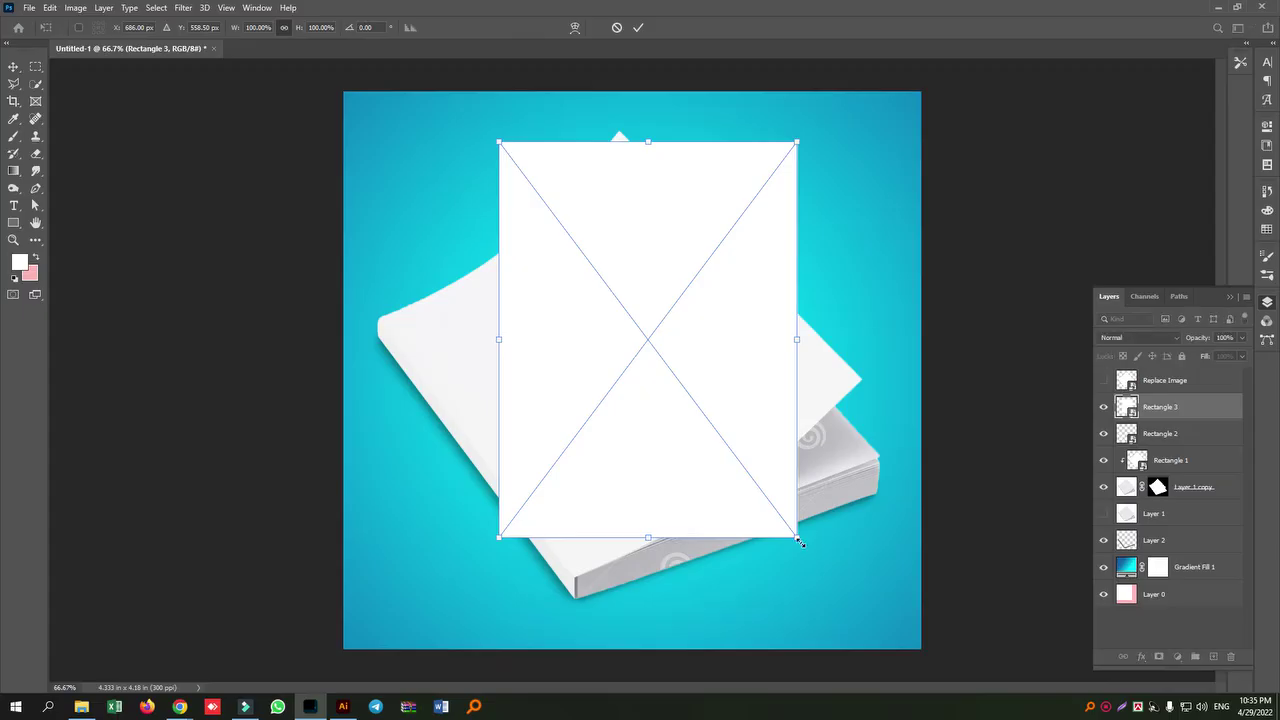
{"action": "left_click_drag", "start_coordinate": [799, 539], "coordinate": [878, 458]}
{"action": "left_click_drag", "start_coordinate": [498, 536], "coordinate": [576, 577]}
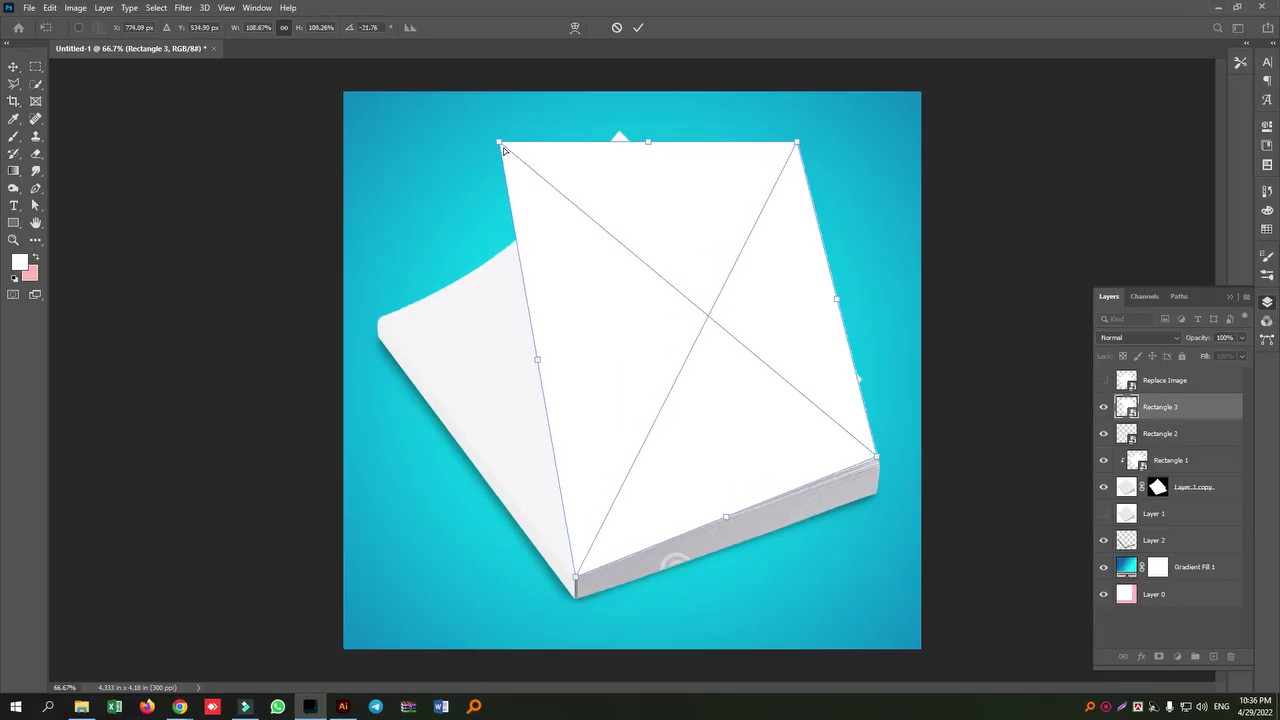
{"action": "left_click_drag", "start_coordinate": [500, 146], "coordinate": [379, 318]}
{"action": "left_click_drag", "start_coordinate": [796, 142], "coordinate": [660, 205]}
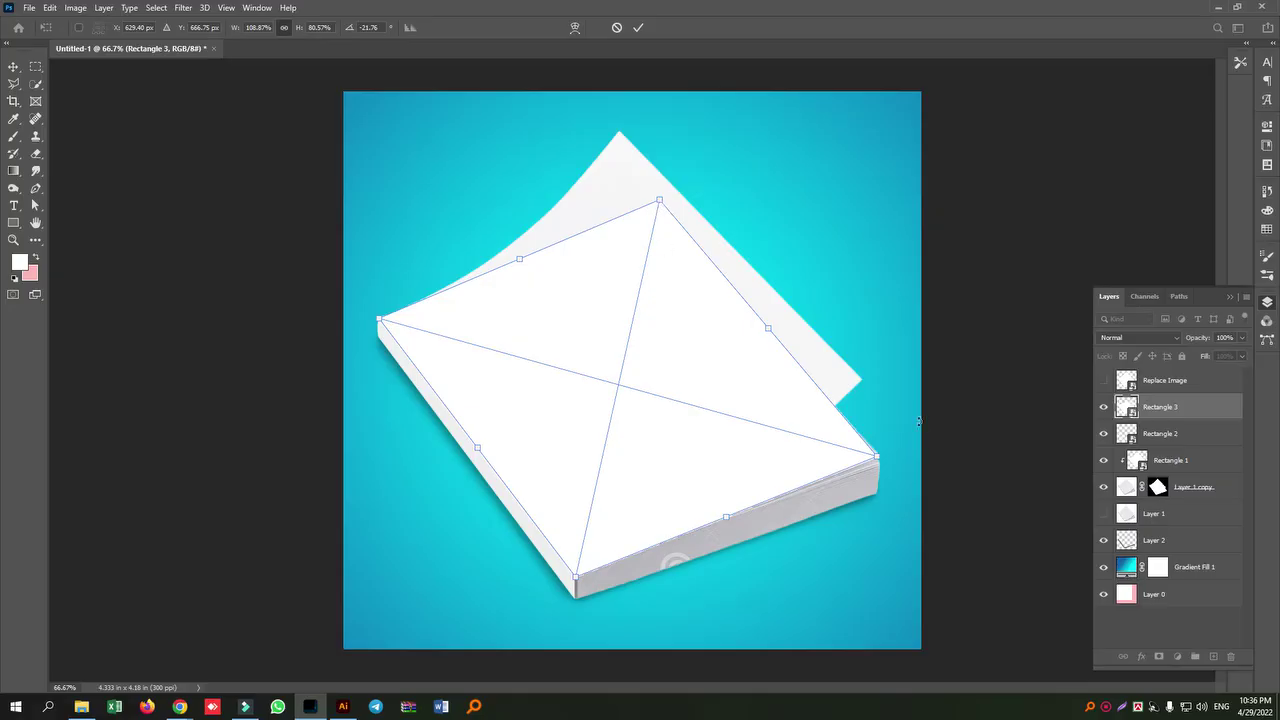
{"action": "mouse_move", "coordinate": [879, 456]}
{"action": "left_mouse_down"}
{"action": "mouse_move", "coordinate": [872, 445]}
{"action": "mouse_move", "coordinate": [879, 457]}
{"action": "left_mouse_up"}
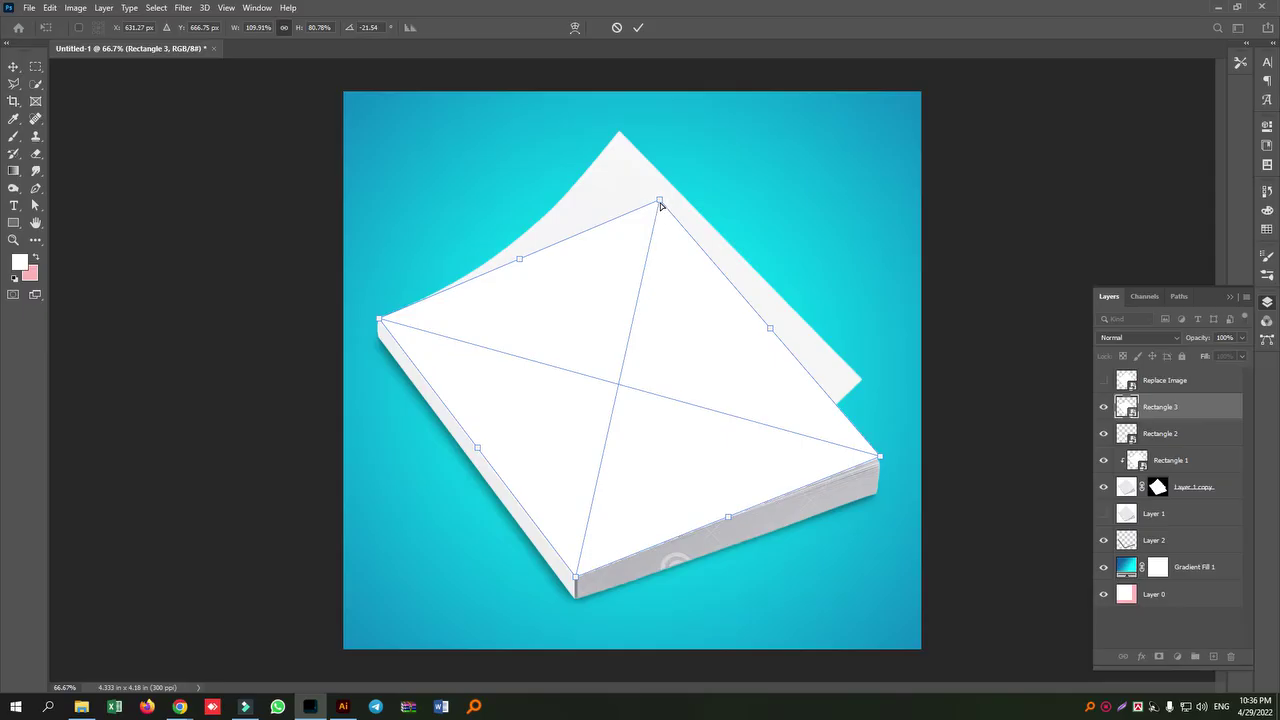
{"action": "left_click_drag", "start_coordinate": [660, 203], "coordinate": [685, 241]}
{"action": "key", "text": "Return"}
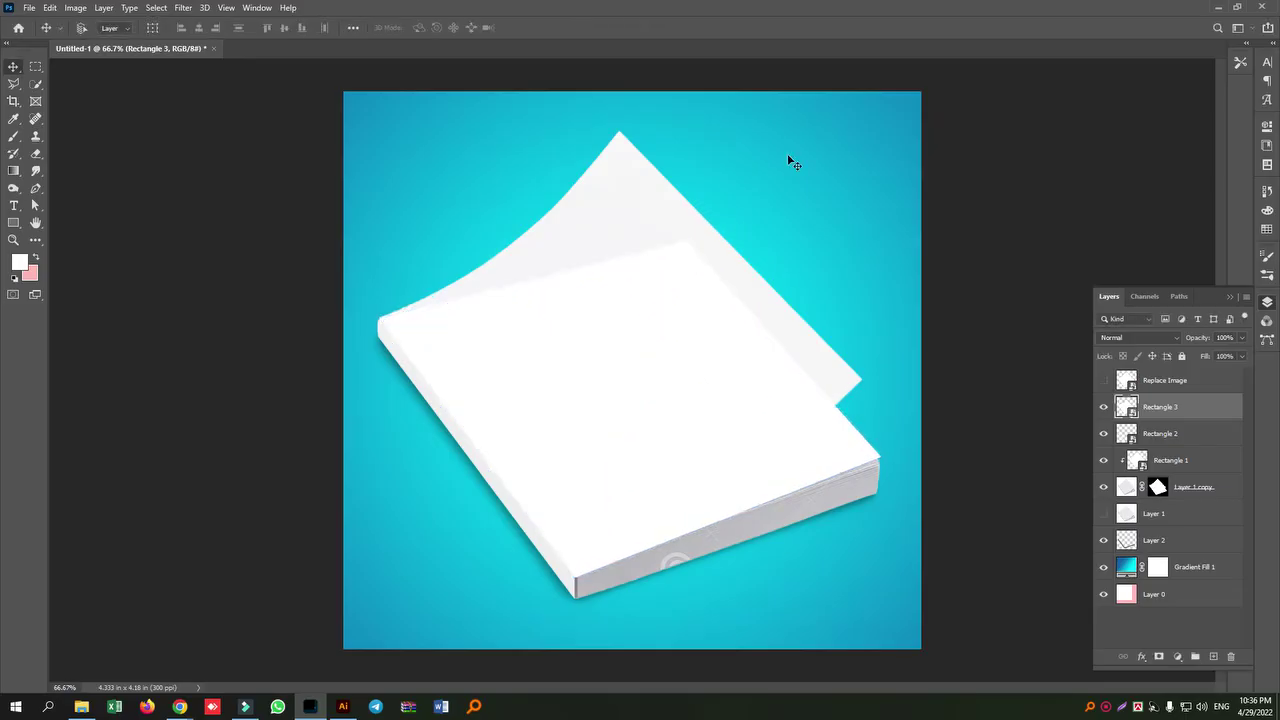
- Try a 63% fill on the Rectangle 3 layer and restore it to 100%
{"action": "left_click", "coordinate": [1103, 407]}
{"action": "left_click", "coordinate": [1103, 407]}
{"action": "left_click_drag", "start_coordinate": [1218, 373], "coordinate": [1220, 374]}
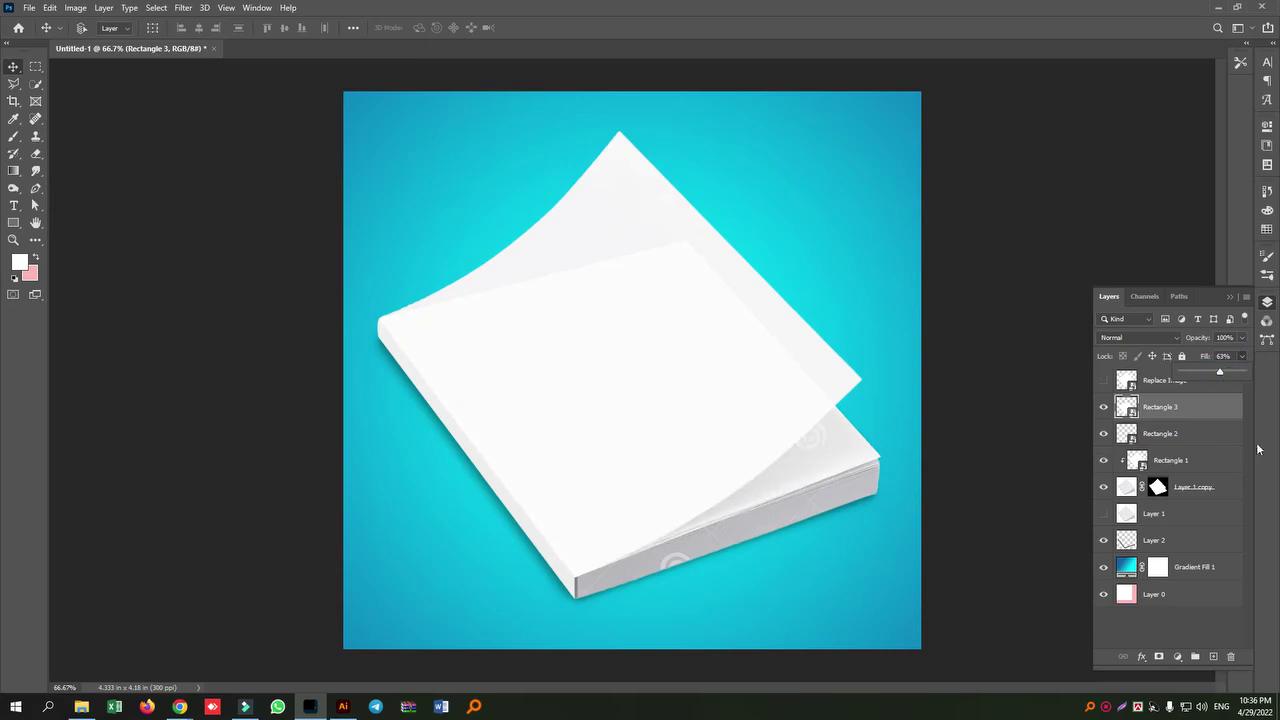
{"action": "left_click_drag", "start_coordinate": [1219, 373], "coordinate": [1243, 372]}
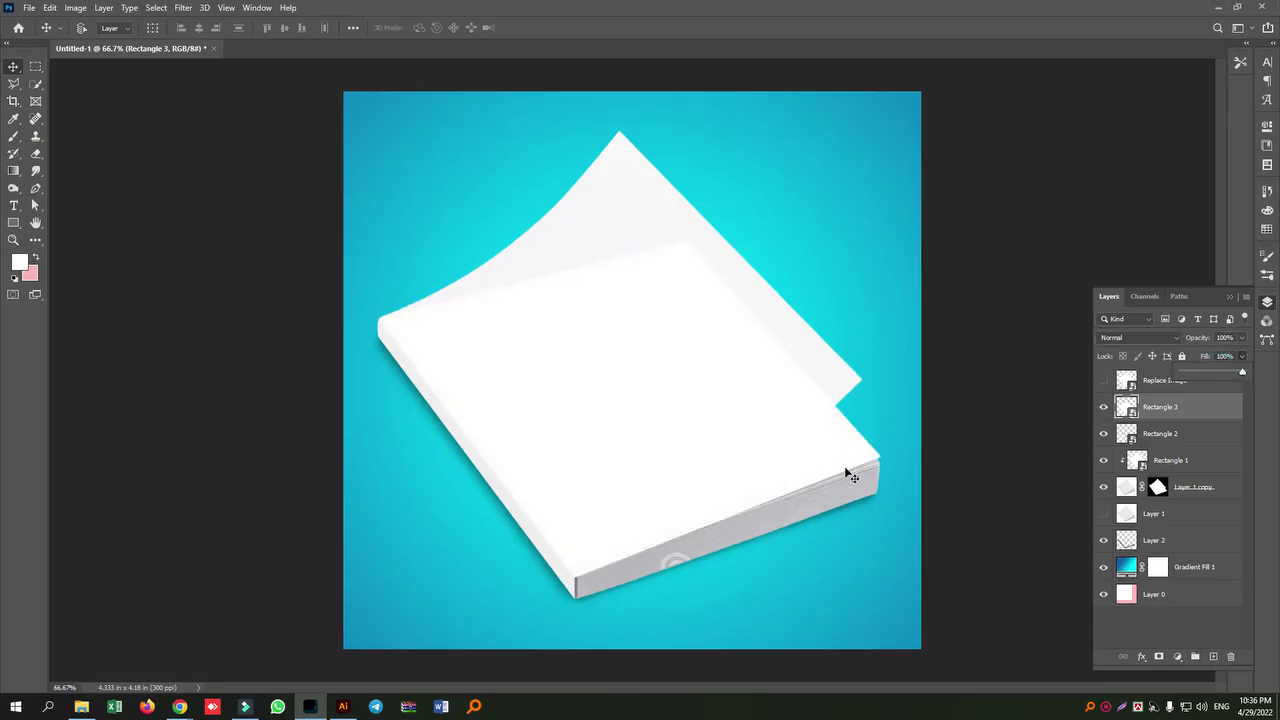
- Compare what the Rectangle 1, Rectangle 3 and Rectangle 2 layers each cover by hiding and showing them in turn
{"action": "left_click", "coordinate": [1105, 461]}
{"action": "left_click", "coordinate": [1105, 461]}
{"action": "left_click", "coordinate": [1105, 461]}
{"action": "left_click", "coordinate": [1105, 461]}
{"action": "left_click", "coordinate": [1105, 408]}
{"action": "left_click", "coordinate": [1105, 408]}
{"action": "left_click", "coordinate": [1105, 408]}
{"action": "left_click", "coordinate": [1105, 408]}
{"action": "left_click", "coordinate": [1105, 436]}
{"action": "left_click", "coordinate": [1105, 436]}
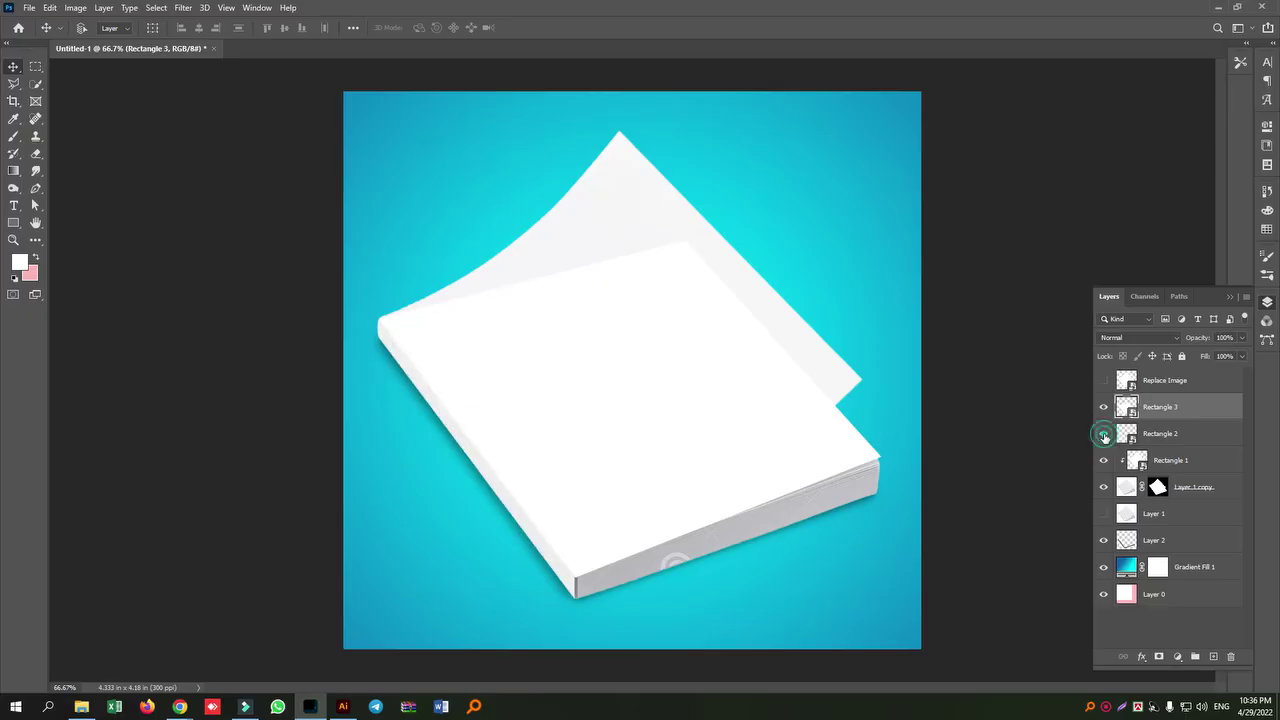
- Rename the Rectangle 2 layer to Spain and move the Rectangle 3 layer directly below it
{"action": "double_click", "coordinate": [1168, 440]}
{"action": "type", "text": "S"}
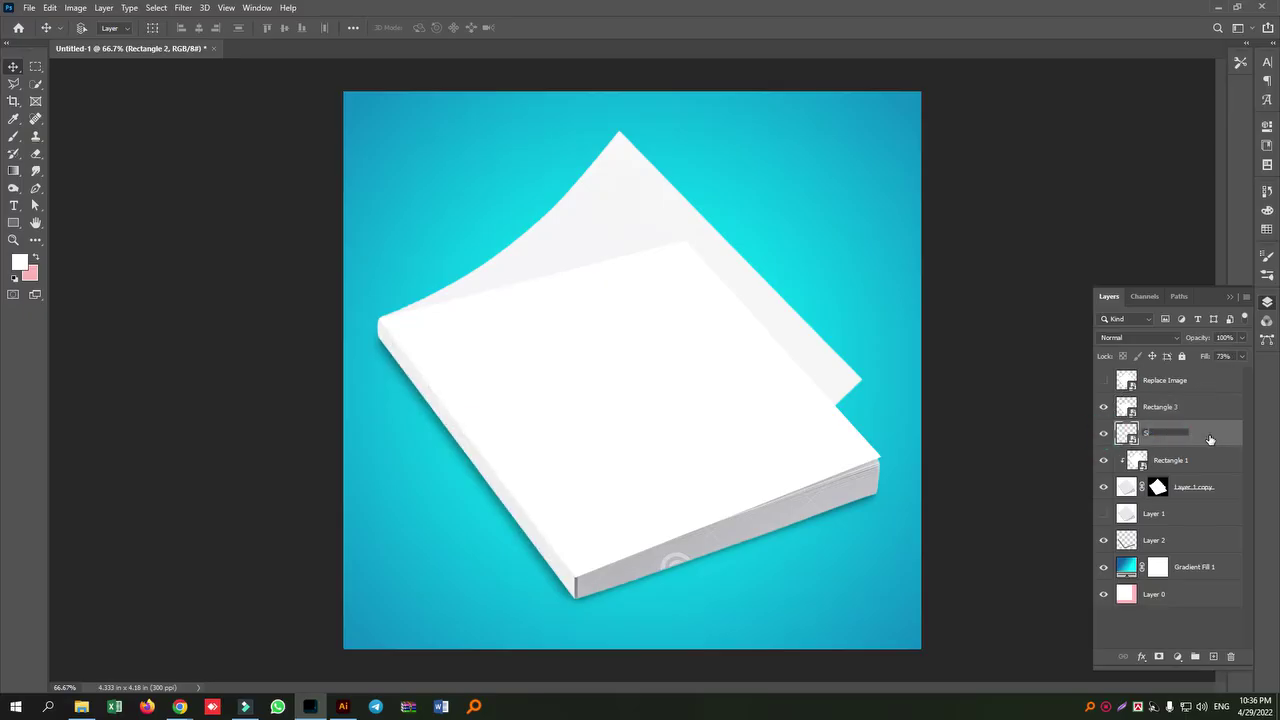
{"action": "type", "text": "pain"}
{"action": "key", "text": "Return"}
{"action": "left_click", "coordinate": [1188, 410]}
{"action": "left_click_drag", "start_coordinate": [1188, 410], "coordinate": [1188, 450]}
- Check the inner-page rectangle against the notebook and leave the Rectangle 3 layer hidden
{"action": "left_click", "coordinate": [1104, 407]}
{"action": "left_click", "coordinate": [1104, 407]}
{"action": "key", "text": "ctrl+plus"}
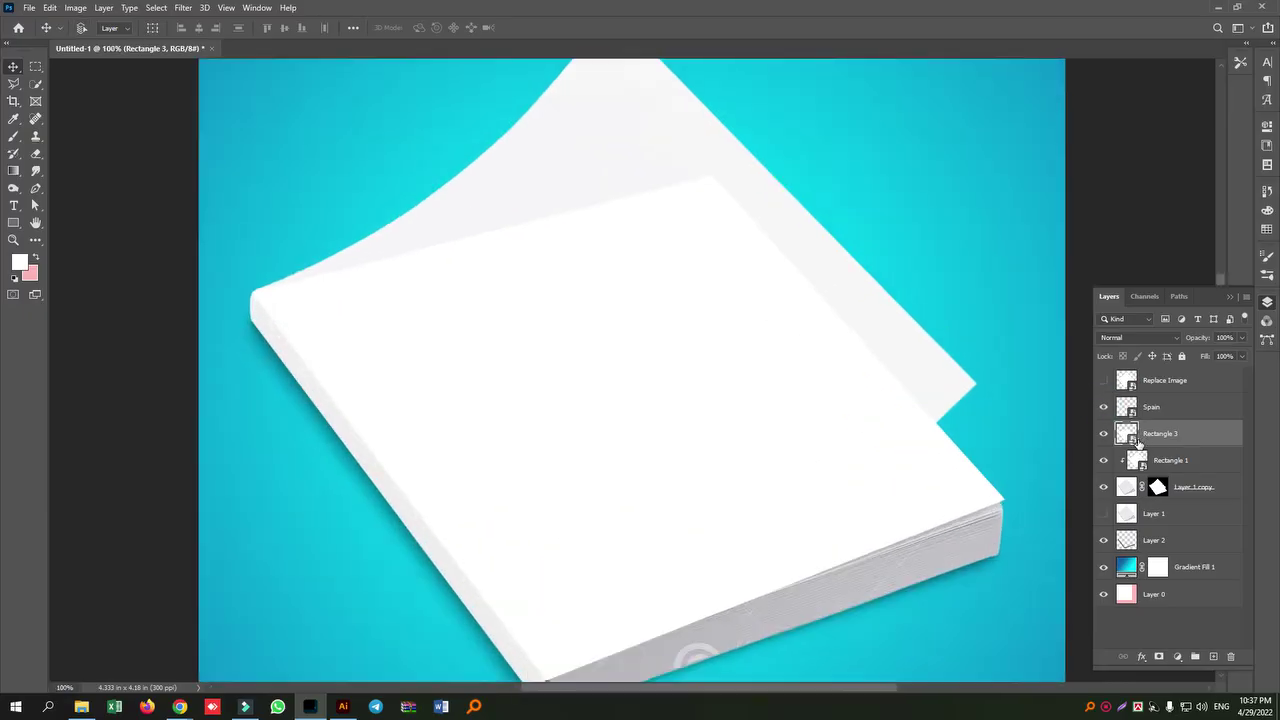
{"action": "key", "text": "ctrl+plus"}
{"action": "key", "text": "ctrl+minus"}
{"action": "left_click", "coordinate": [1104, 432]}
{"action": "left_click", "coordinate": [1104, 432]}
{"action": "left_click", "coordinate": [1106, 434]}
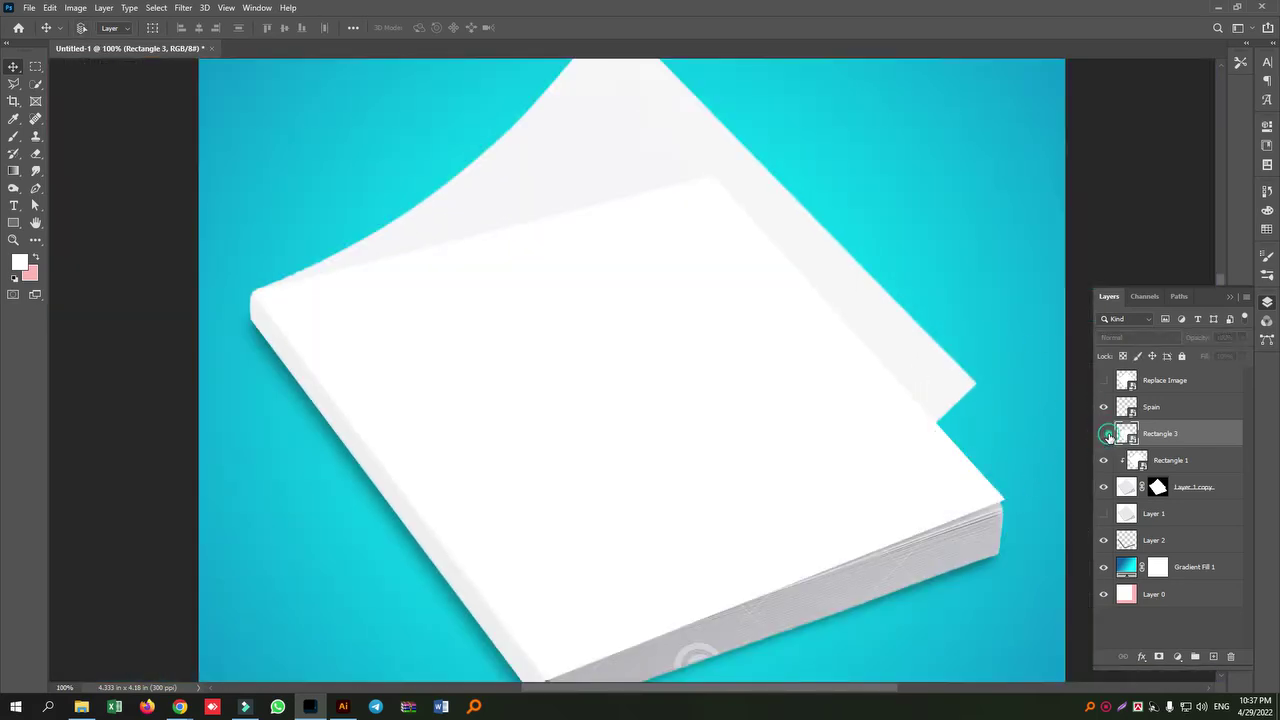
{"action": "left_click", "coordinate": [1106, 434]}
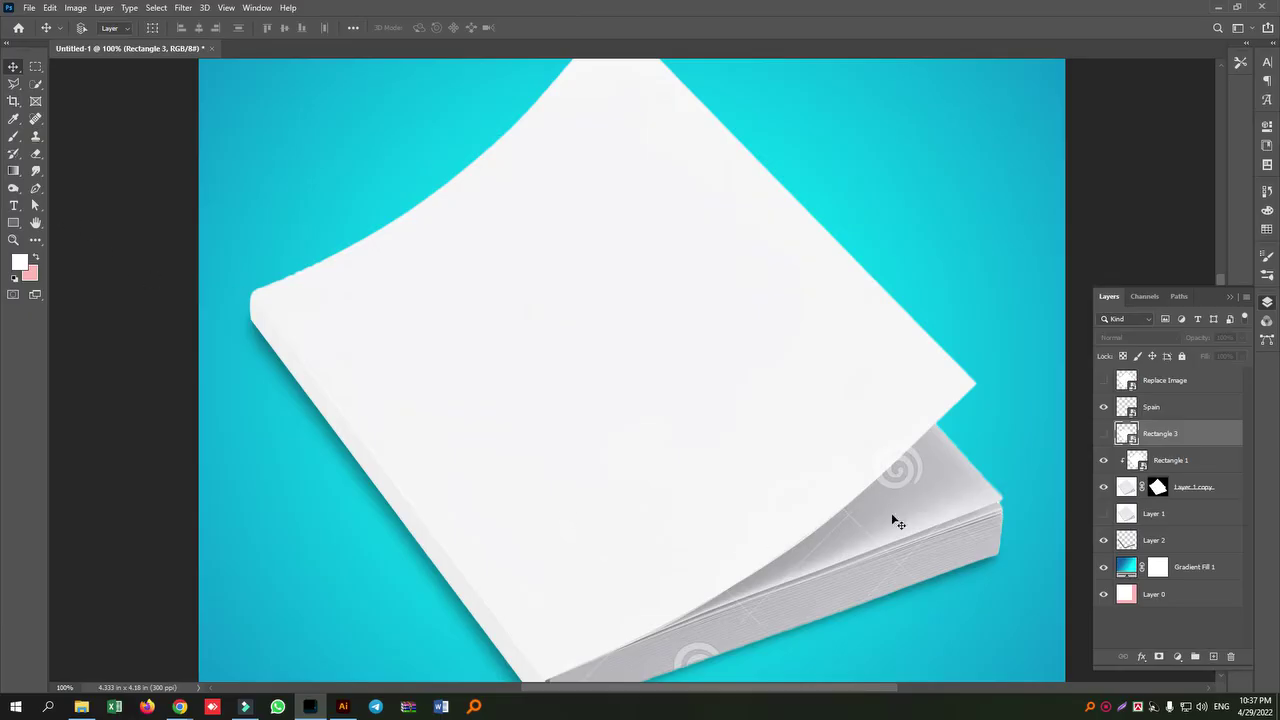
- Switch back to Photoshop and examine the exposed inner page beneath the curved cover up close
{"action": "key", "text": "ctrl+plus"}
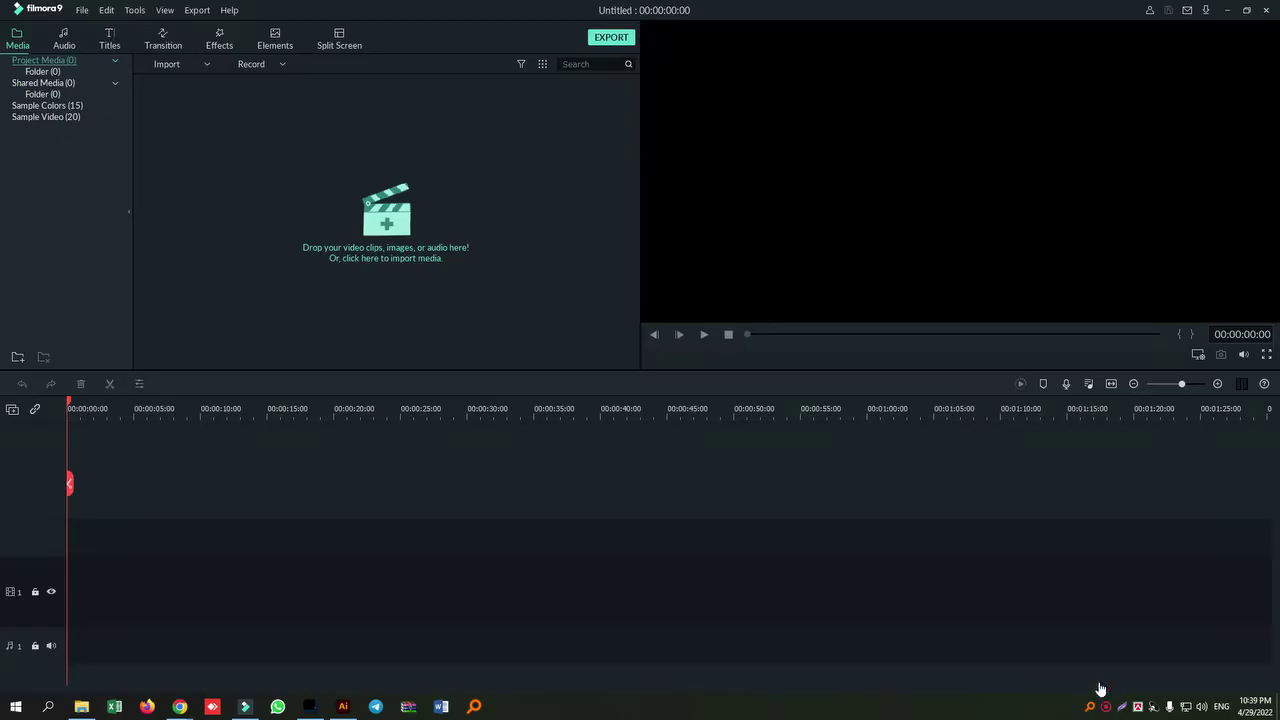
{"action": "left_click", "coordinate": [310, 706]}
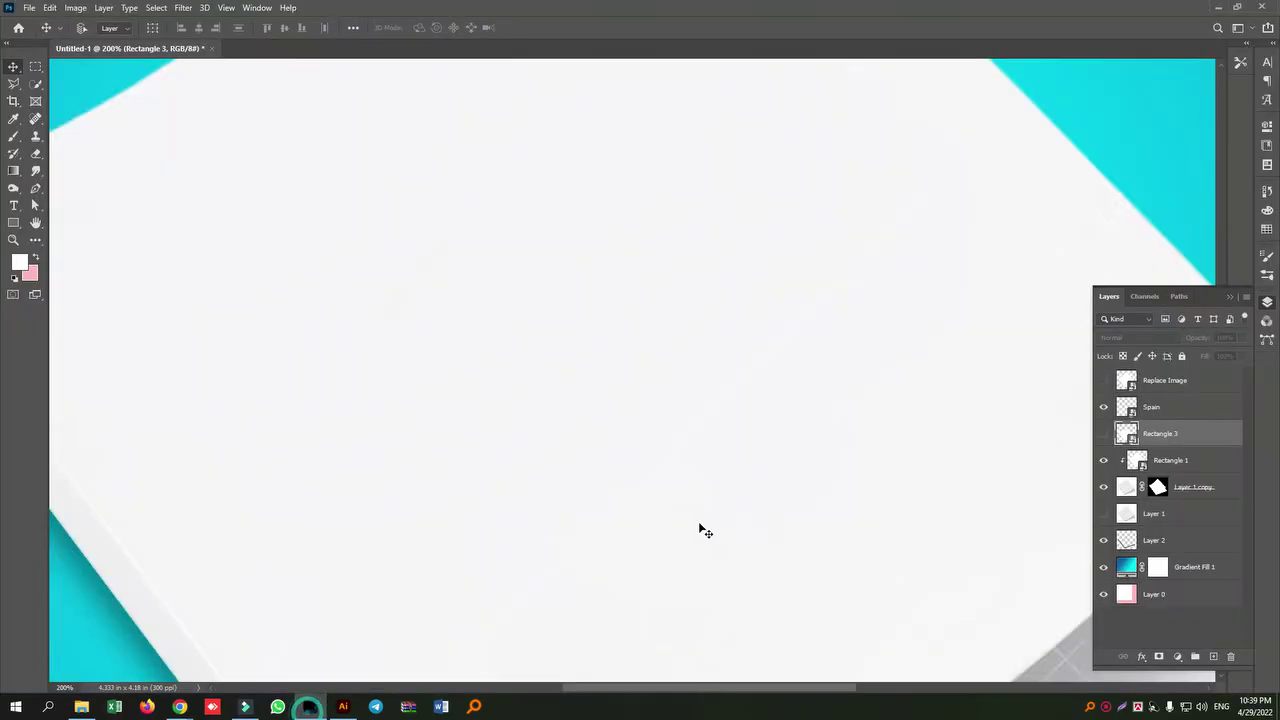
{"action": "scroll", "coordinate": [820, 405], "scroll_direction": "up", "scroll_amount": 3}
{"action": "scroll", "coordinate": [835, 418], "scroll_direction": "up", "scroll_amount": 1}
{"action": "scroll", "coordinate": [833, 420], "scroll_direction": "down", "scroll_amount": 3}
{"action": "scroll", "coordinate": [900, 400], "scroll_direction": "up", "scroll_amount": 3}
{"action": "left_click", "coordinate": [1236, 298]}
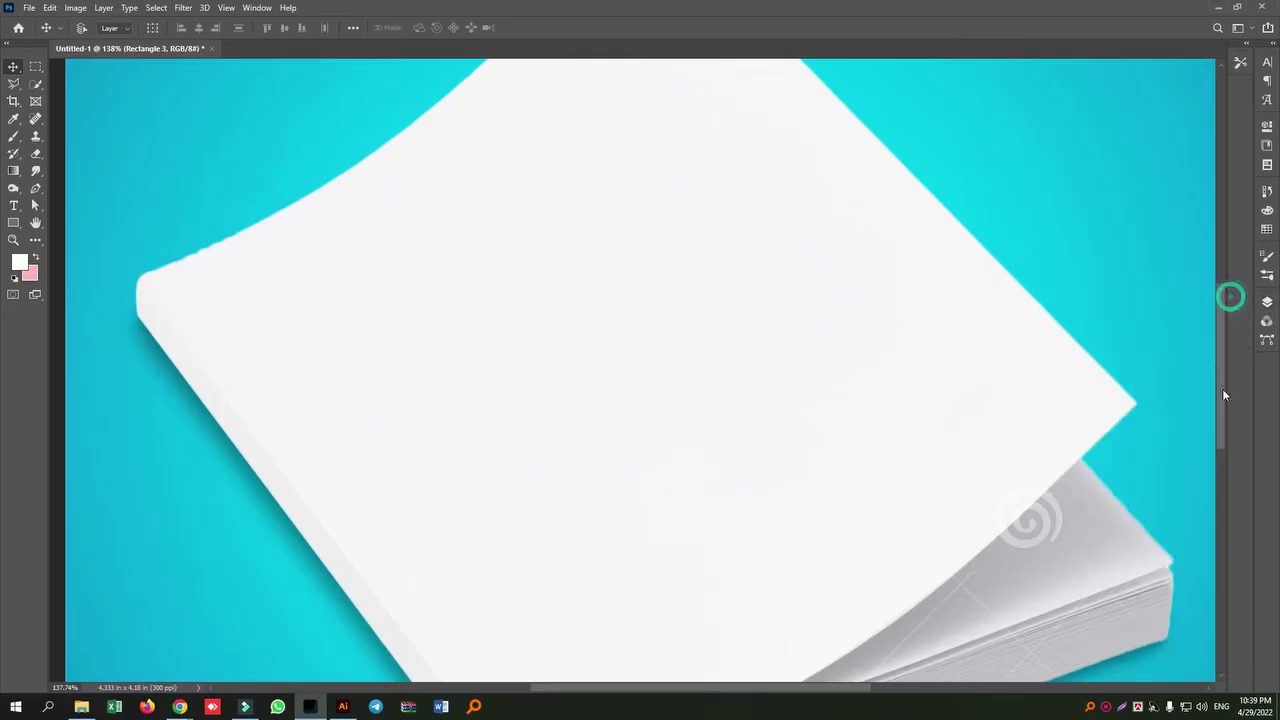
{"action": "scroll", "coordinate": [1097, 471], "scroll_direction": "down", "scroll_amount": 2}
{"action": "scroll", "coordinate": [277, 329], "scroll_direction": "up", "scroll_amount": 2}
{"action": "left_click", "coordinate": [36, 222]}
{"action": "left_click_drag", "start_coordinate": [783, 386], "coordinate": [434, 329]}
{"action": "left_click_drag", "start_coordinate": [832, 430], "coordinate": [760, 434]}
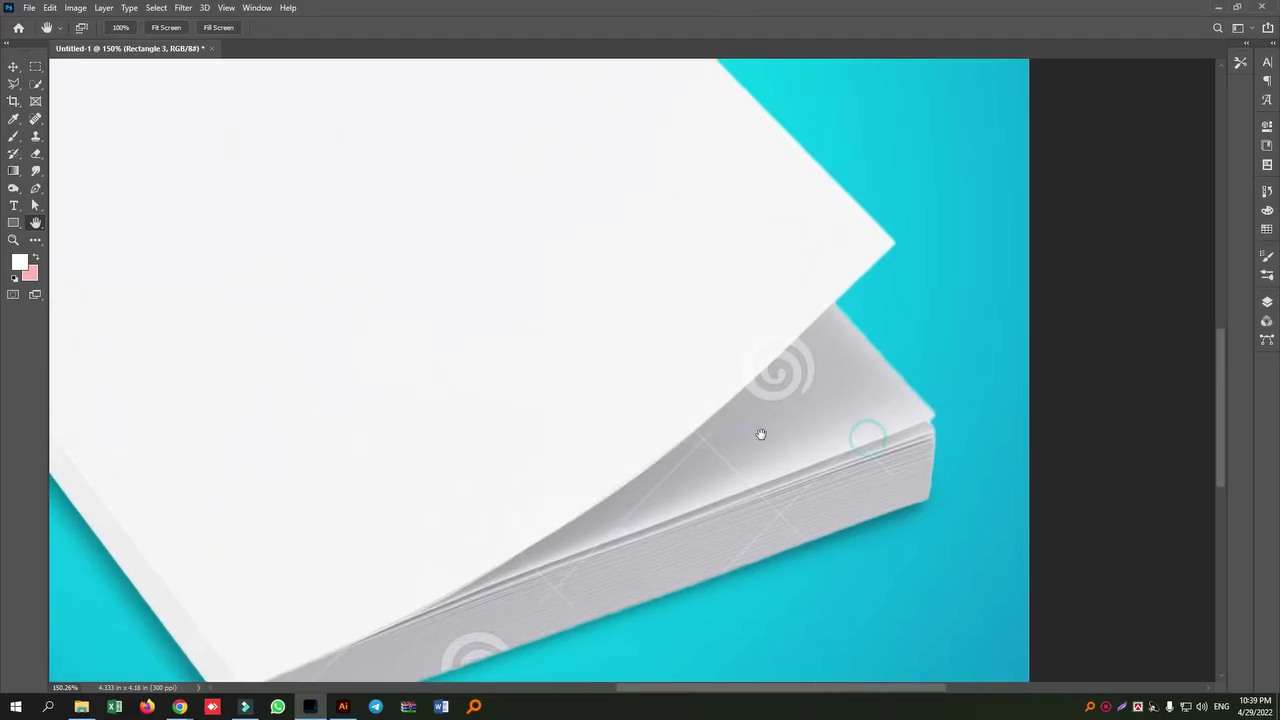
- Draw a closed white Pen tool shape, about 516 × 313 px, around the exposed inner page between the cover's curve and page edge
{"action": "left_click", "coordinate": [13, 86]}
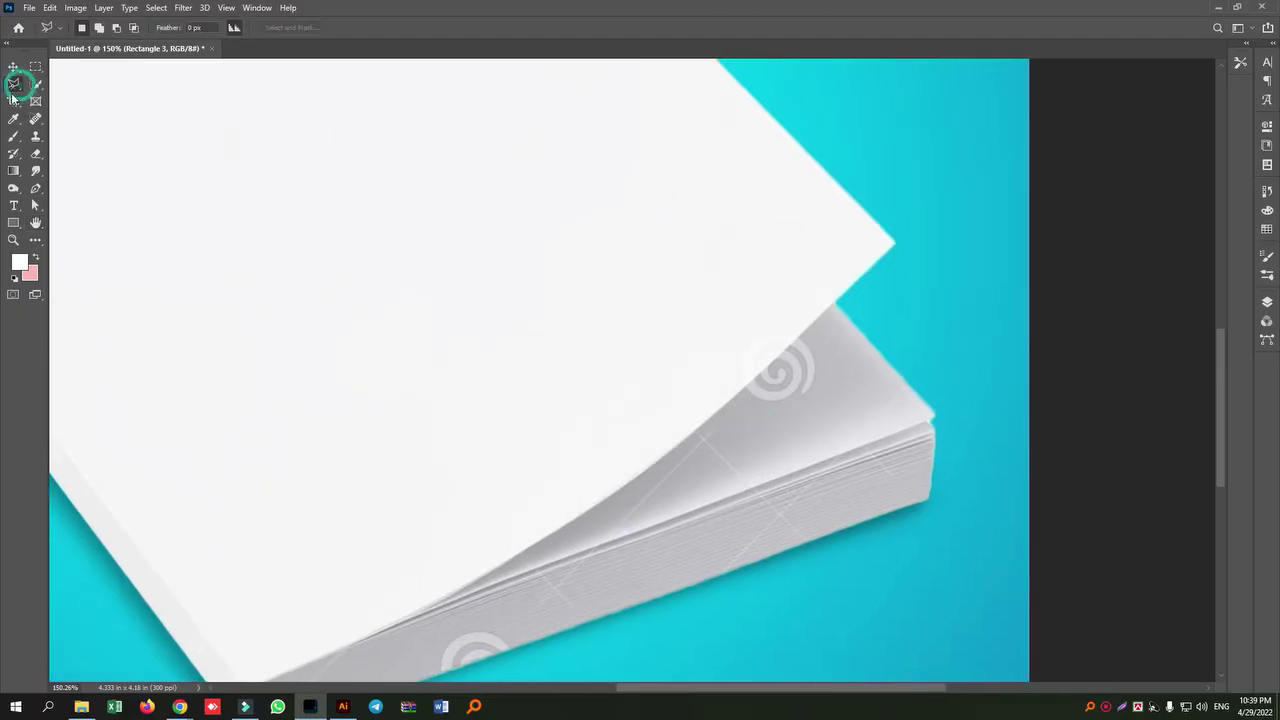
{"action": "left_click", "coordinate": [36, 188]}
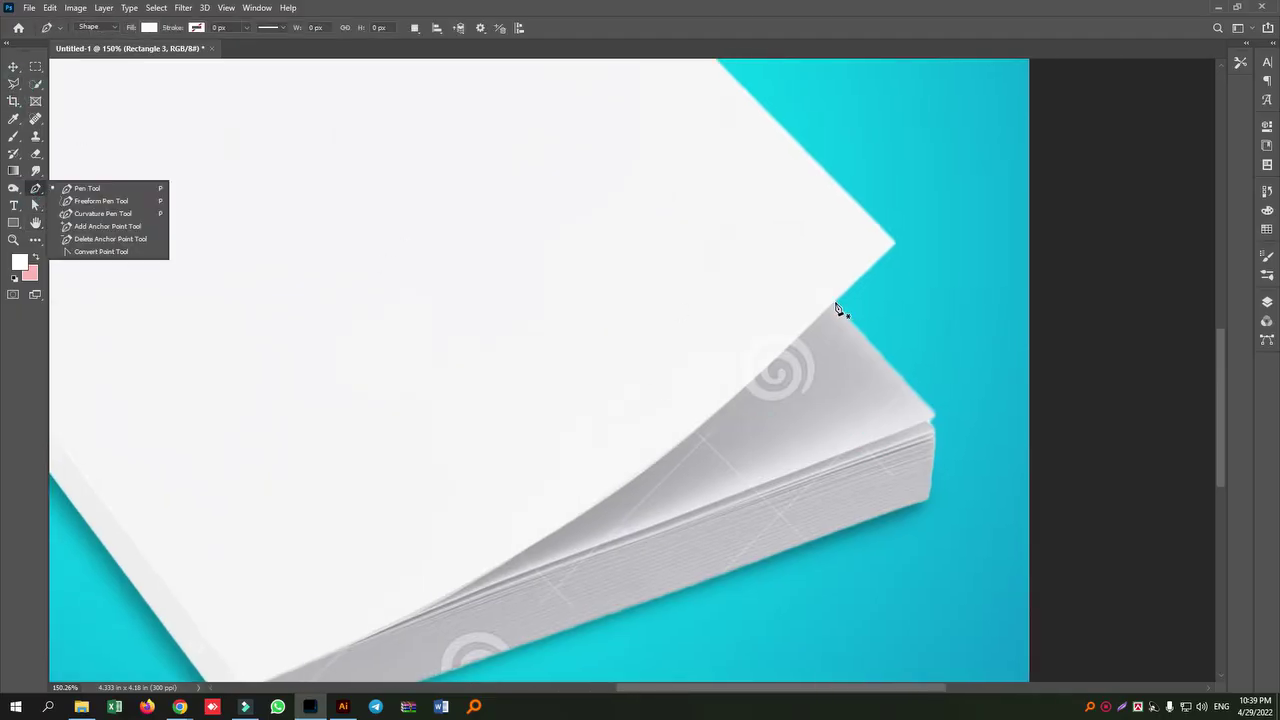
{"action": "left_click", "coordinate": [837, 301]}
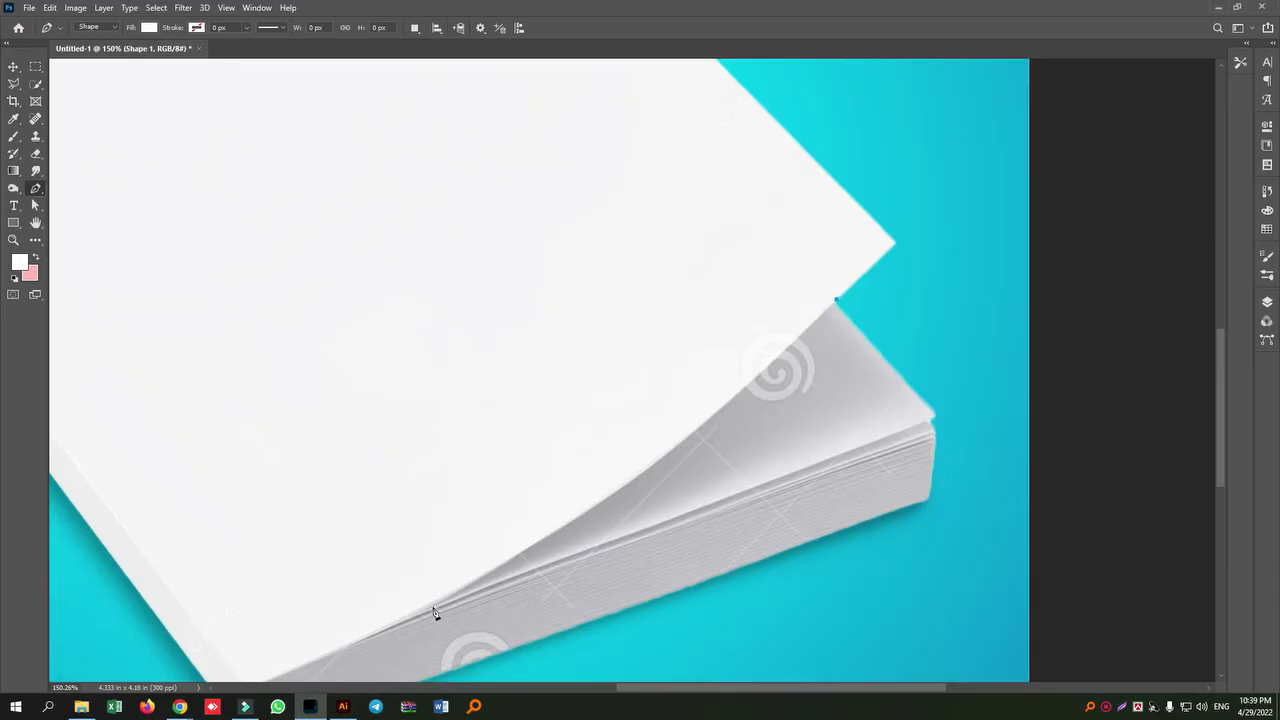
{"action": "left_click_drag", "start_coordinate": [418, 614], "coordinate": [291, 597]}
{"action": "left_click_drag", "start_coordinate": [203, 622], "coordinate": [541, 452]}
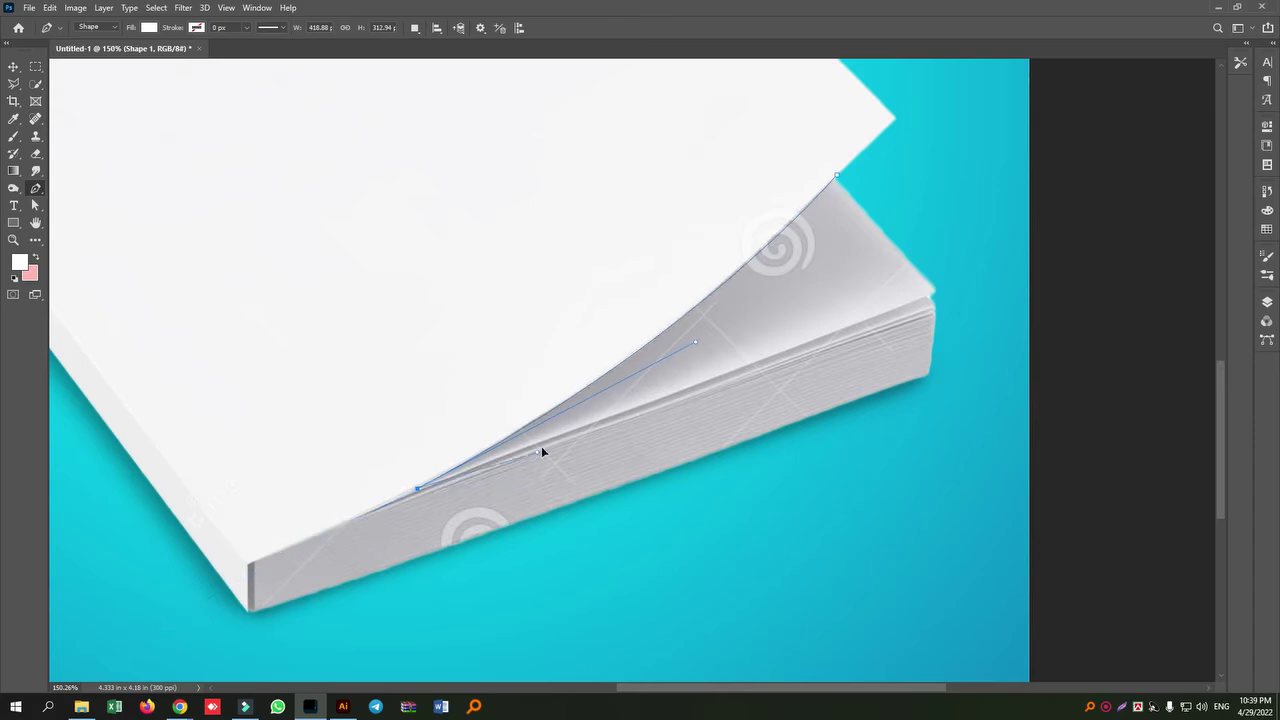
{"action": "left_click", "coordinate": [549, 439]}
{"action": "left_click", "coordinate": [933, 297]}
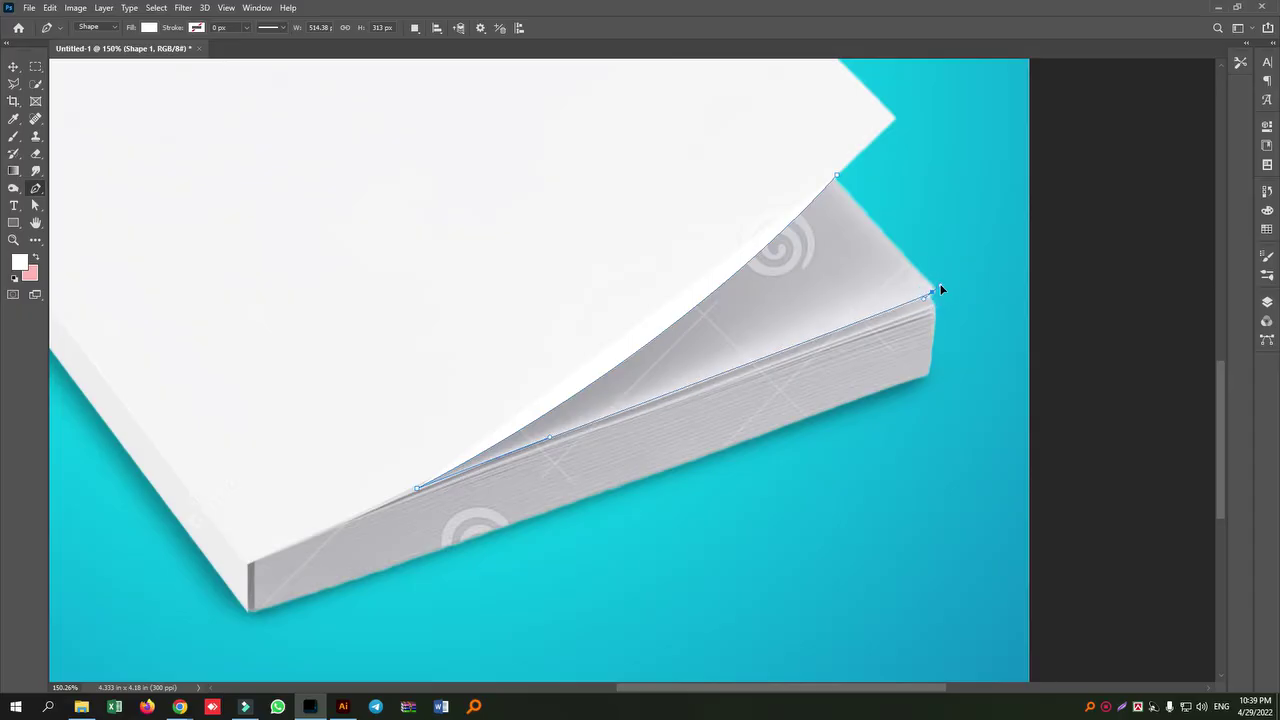
{"action": "left_click", "coordinate": [837, 178]}
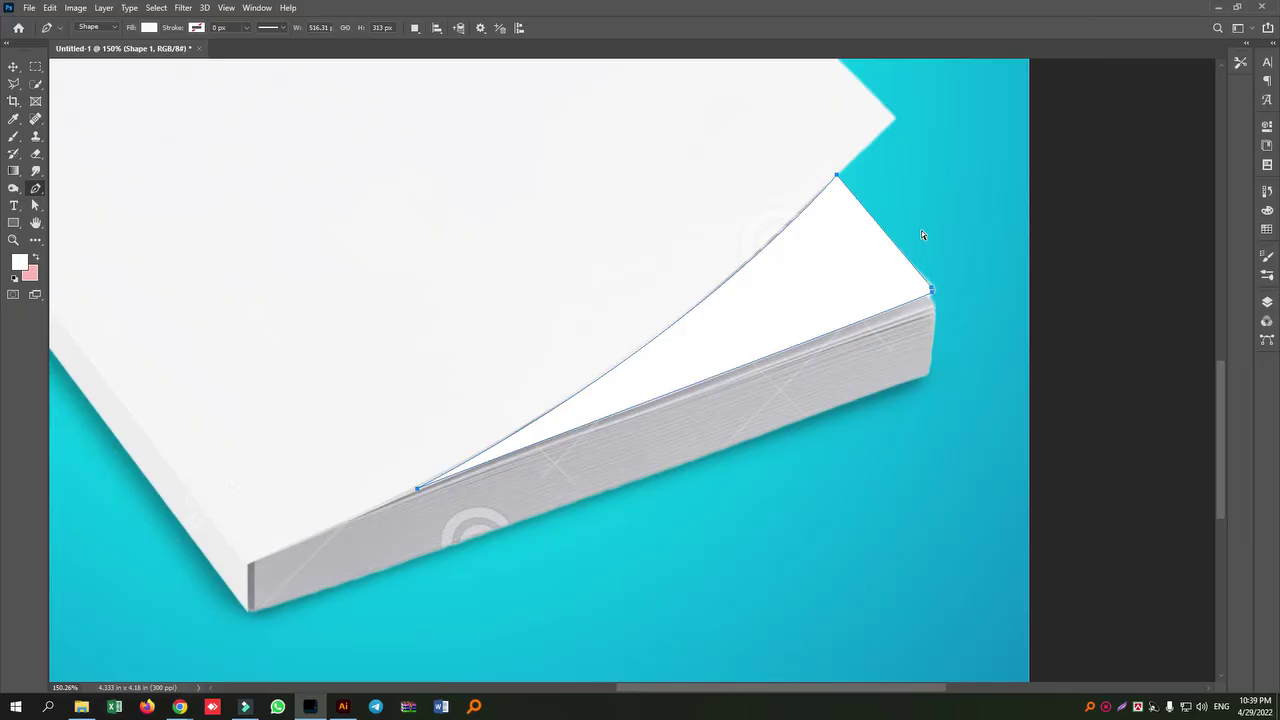
- Fit the inner-page path's outer corner to the page edge in the Red channel view and convert the path into a selection
{"action": "key", "text": "ctrl+3"}
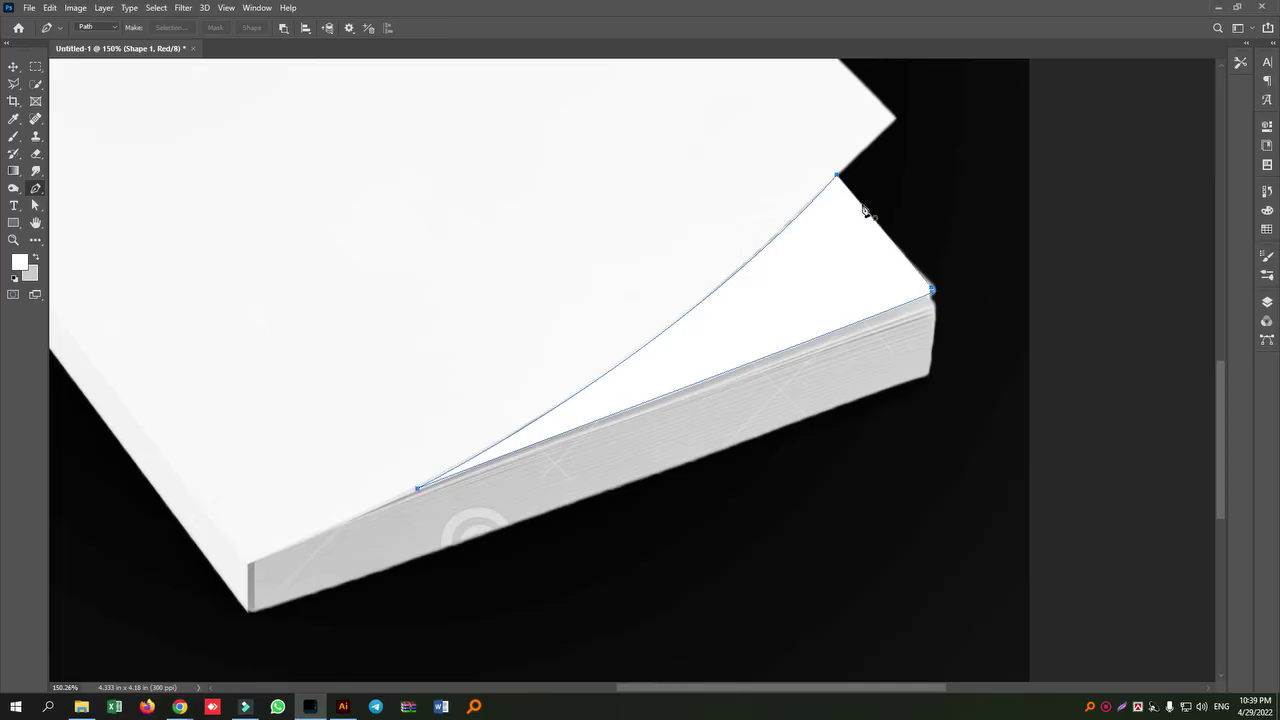
{"action": "left_click", "coordinate": [958, 293], "text": "ctrl"}
{"action": "left_click", "coordinate": [915, 270]}
{"action": "left_click", "coordinate": [838, 178]}
{"action": "key", "text": "ctrl+Return"}
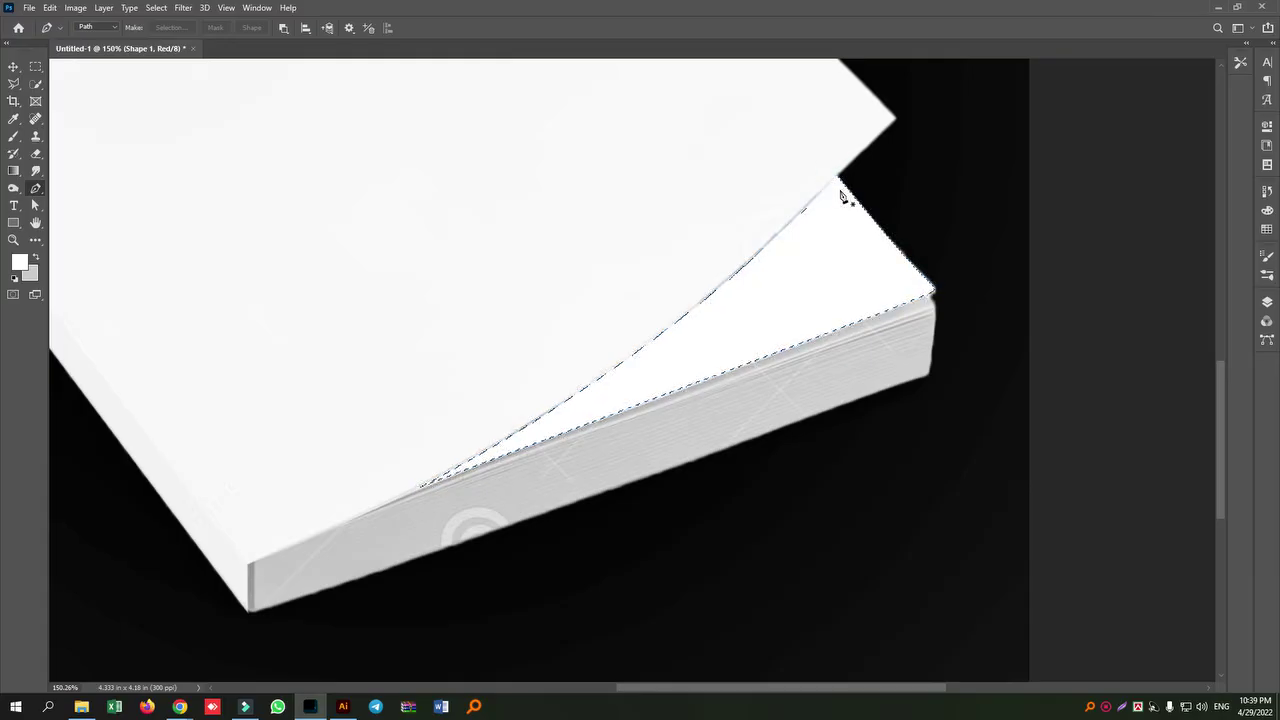
- Delete the white Shape 1 layer over the inner page while keeping its outline as the active selection
{"action": "left_click", "coordinate": [1267, 302]}
{"action": "left_click", "coordinate": [1104, 433]}
{"action": "left_click", "coordinate": [1104, 433]}
{"action": "left_click", "coordinate": [1231, 656]}
{"action": "left_click", "coordinate": [563, 262]}
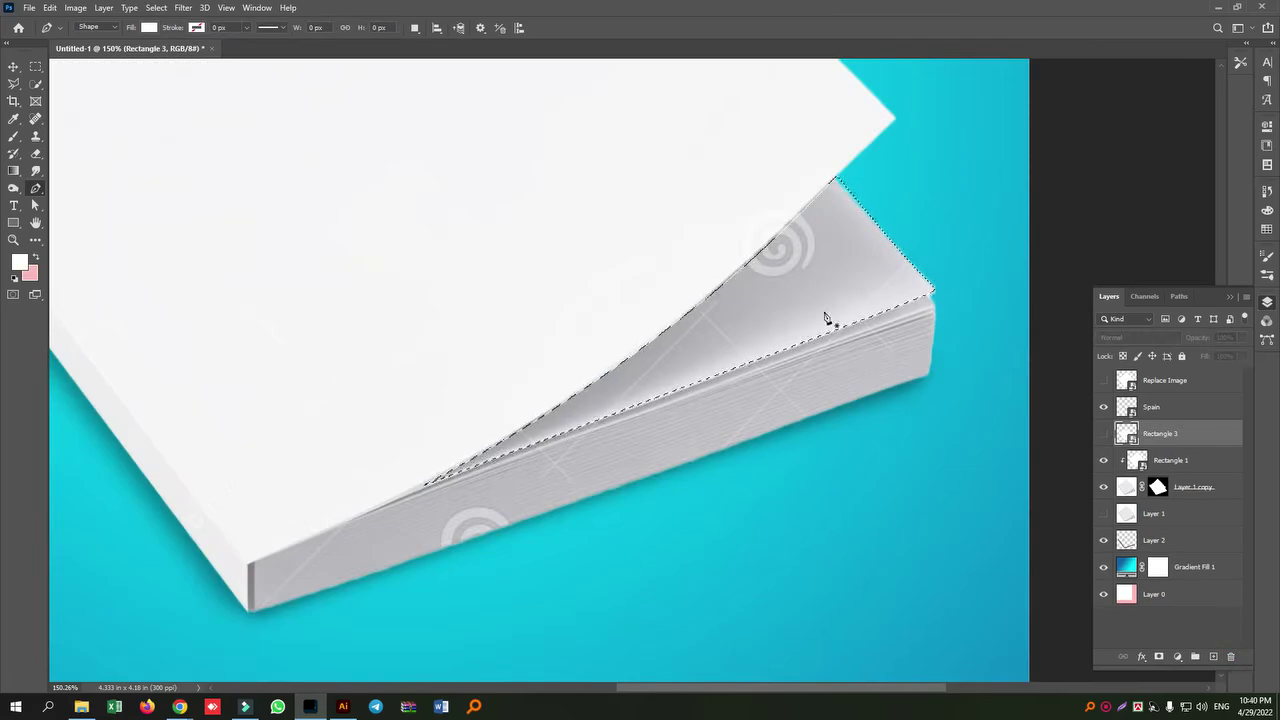
- Heal the swirl watermark on the exposed inner page of Layer 1 copy with a size 20 Spot Healing Brush, inside the selection
{"action": "left_click", "coordinate": [35, 118]}
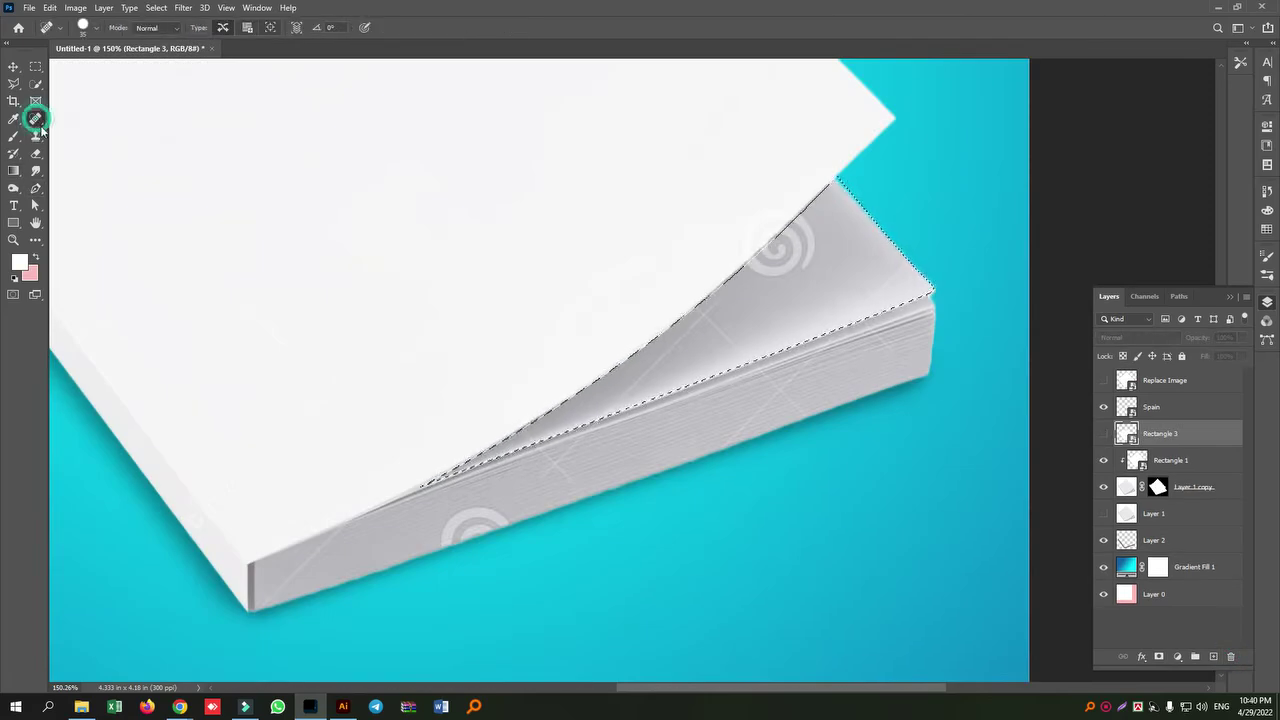
{"action": "left_click", "coordinate": [1196, 488]}
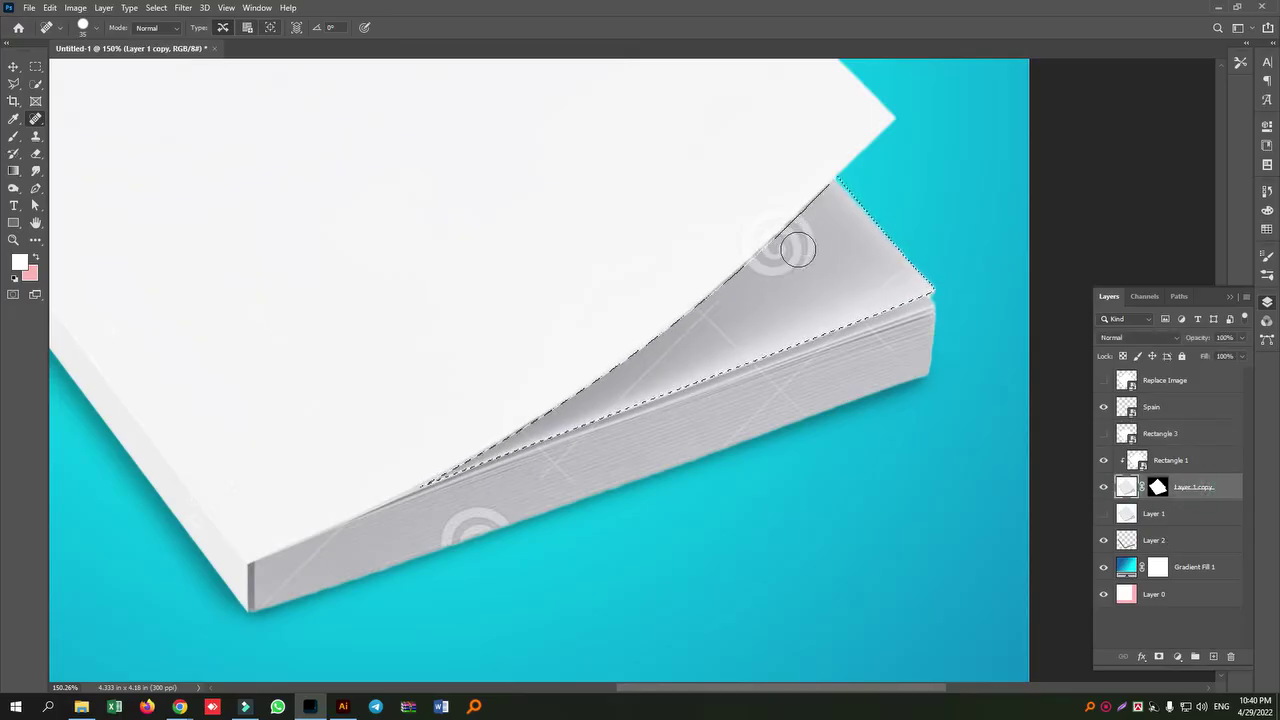
{"action": "key", "text": "bracketleft"}
{"action": "key", "text": "bracketleft"}
{"action": "key", "text": "bracketleft"}
{"action": "left_click_drag", "start_coordinate": [805, 265], "coordinate": [801, 227]}
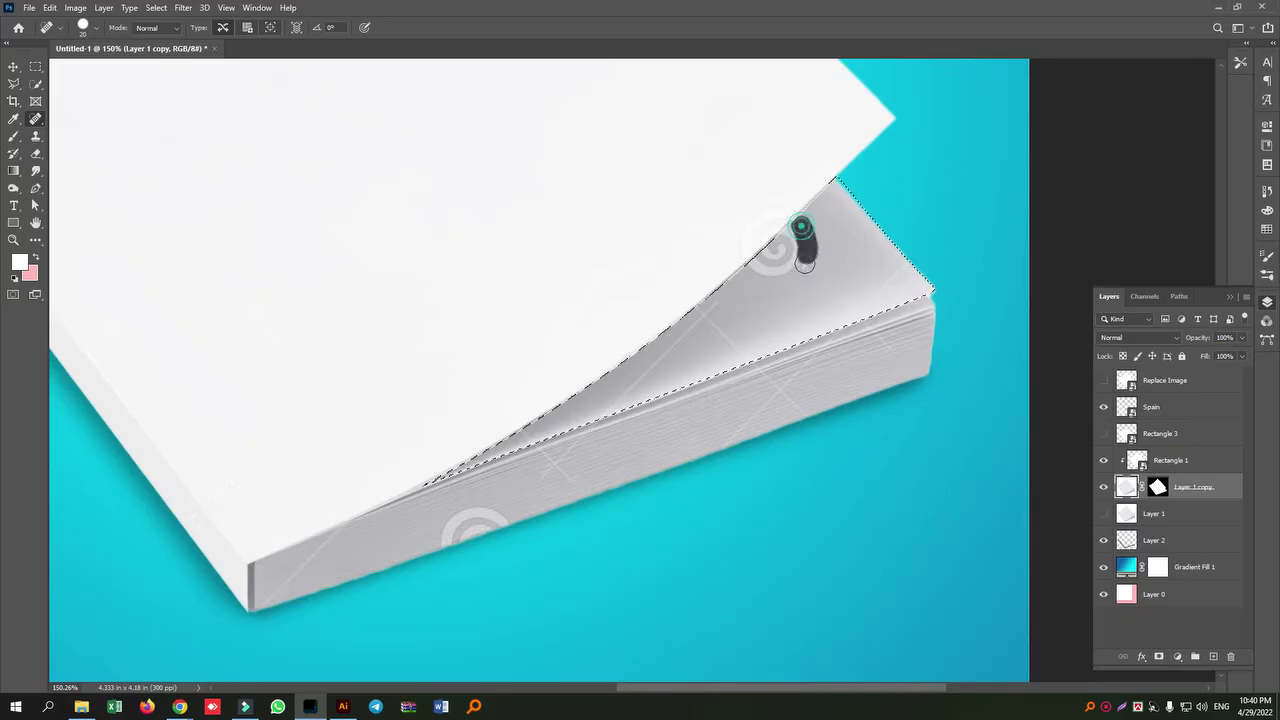
{"action": "left_click_drag", "start_coordinate": [808, 257], "coordinate": [806, 215]}
{"action": "left_click_drag", "start_coordinate": [790, 273], "coordinate": [763, 247]}
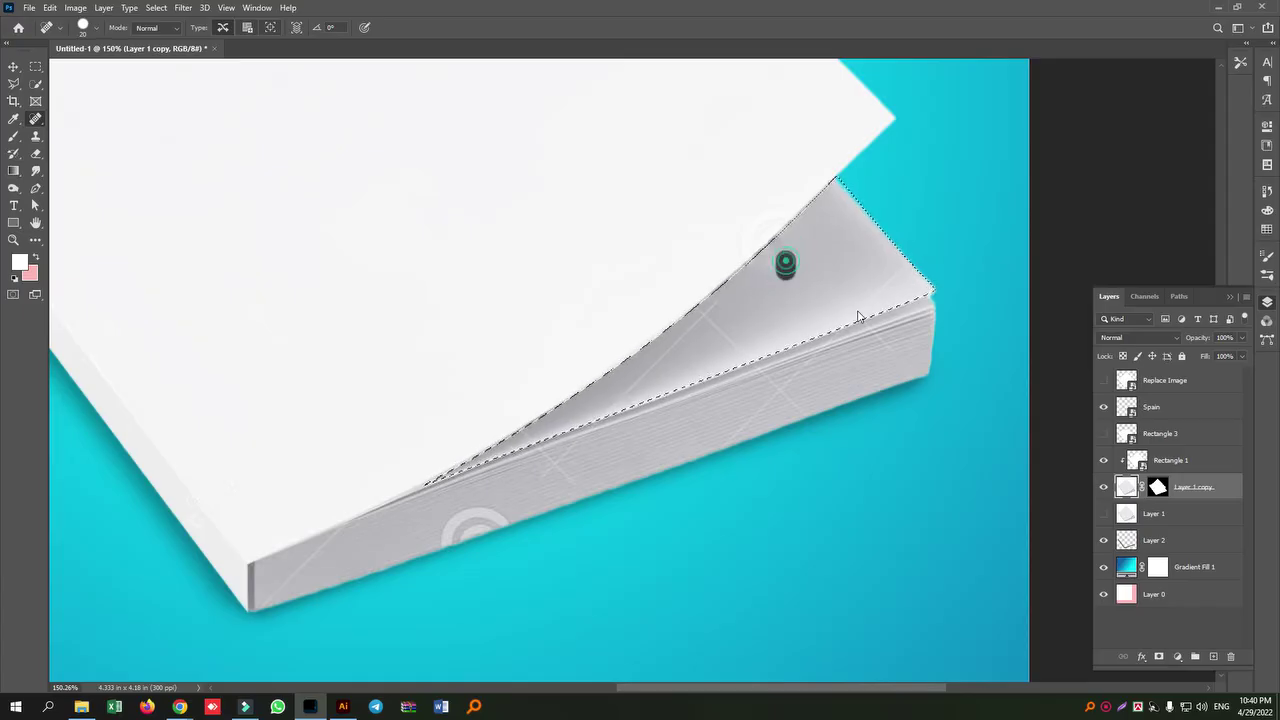
{"action": "left_click_drag", "start_coordinate": [774, 263], "coordinate": [757, 251]}
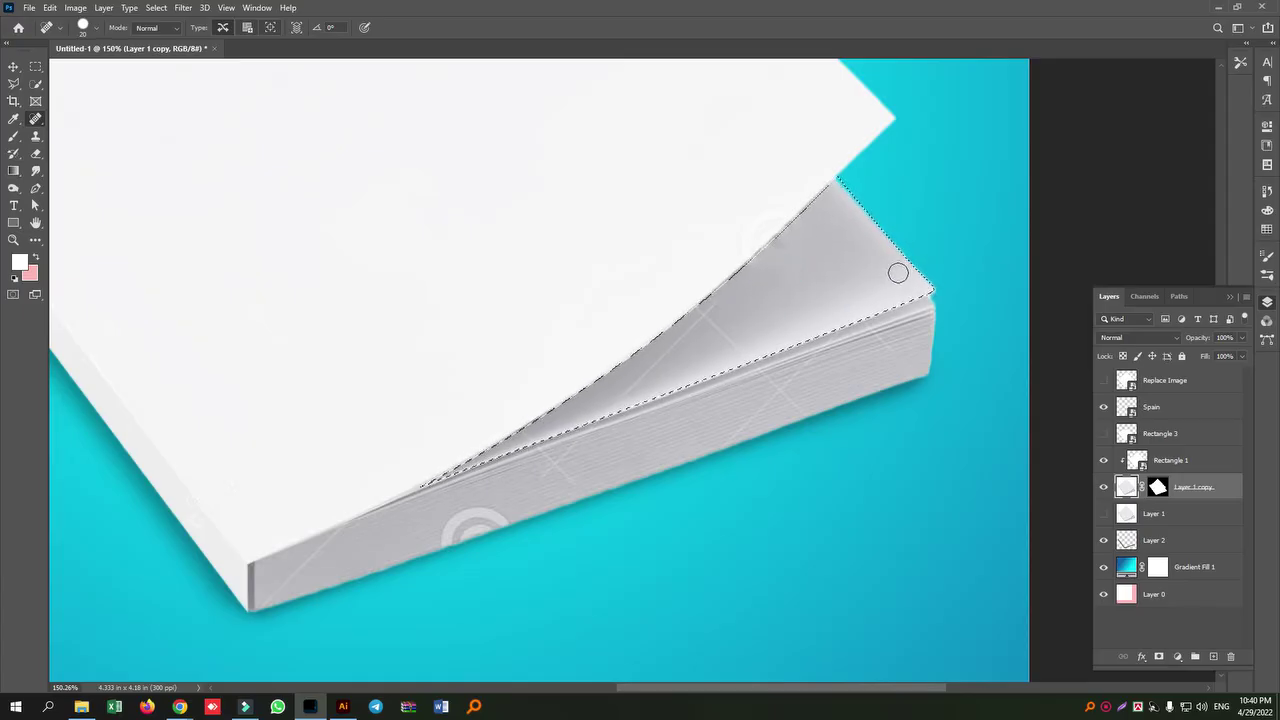
- Heal the remaining diagonal watermark lines across the selected inner page, down to its narrow end
{"action": "mouse_move", "coordinate": [900, 270]}
{"action": "left_mouse_down"}
{"action": "mouse_move", "coordinate": [843, 314]}
{"action": "mouse_move", "coordinate": [840, 297]}
{"action": "left_mouse_up"}
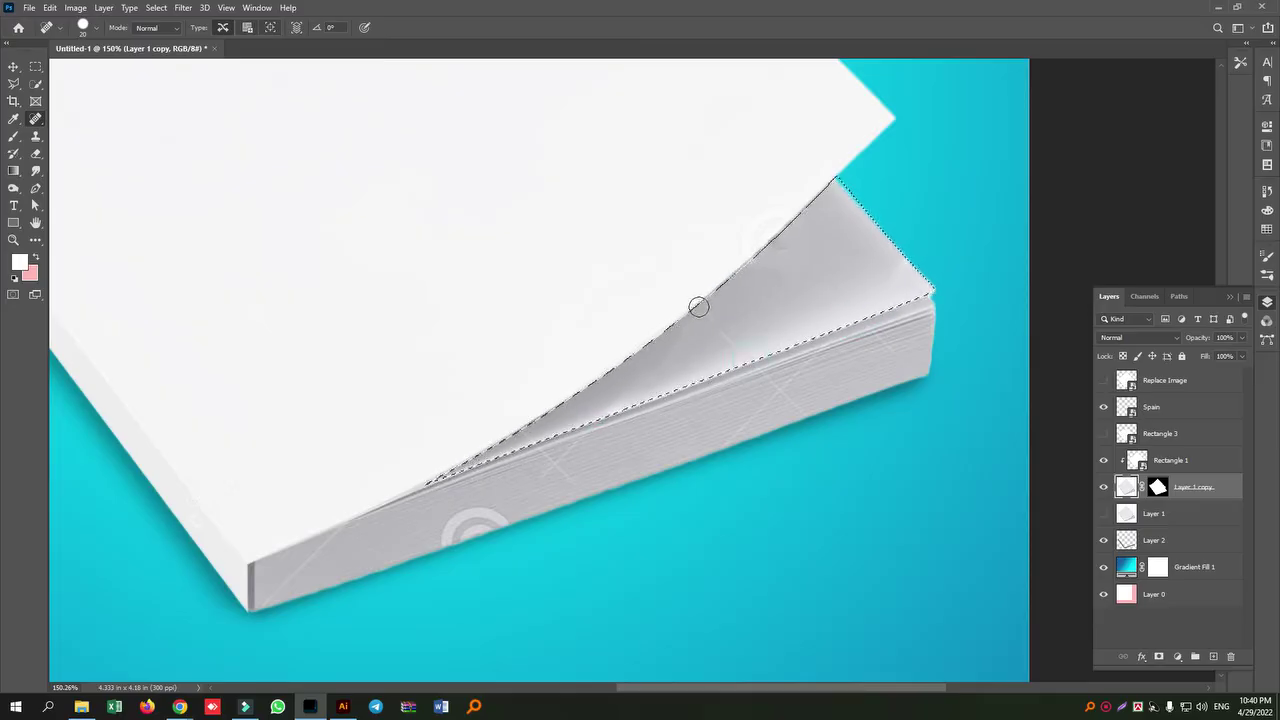
{"action": "left_click_drag", "start_coordinate": [531, 441], "coordinate": [526, 435]}
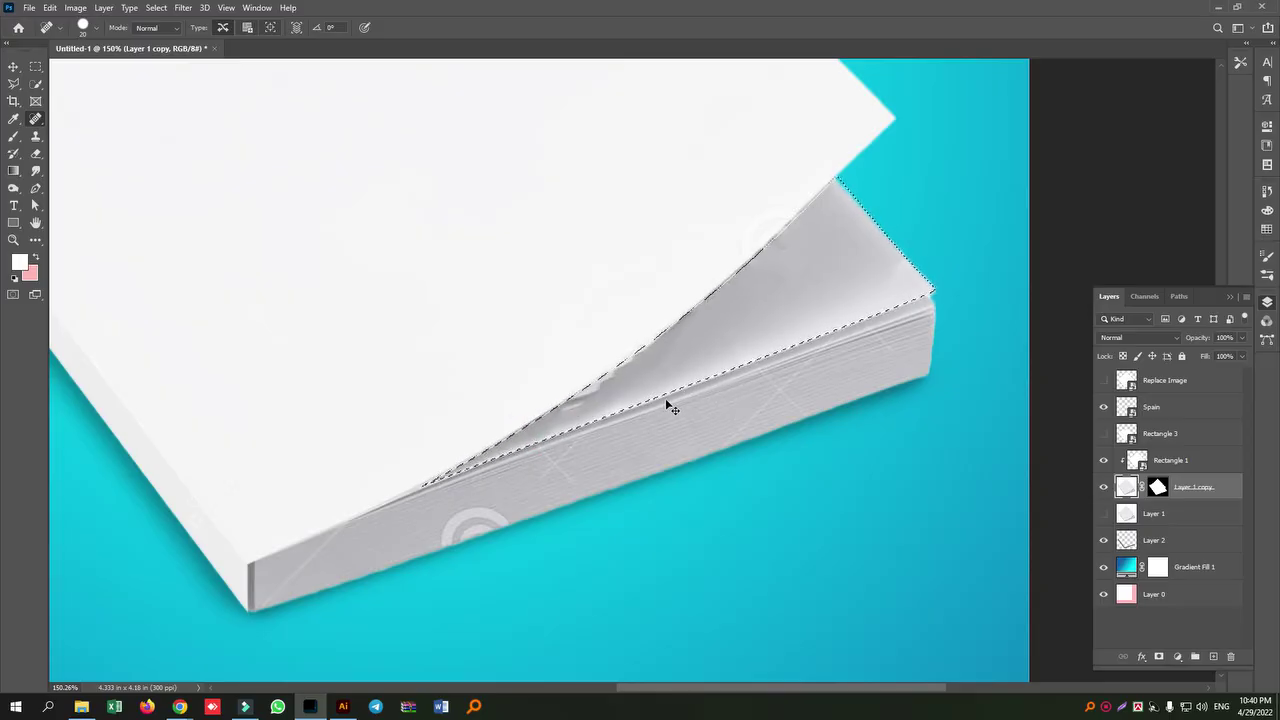
{"action": "left_click_drag", "start_coordinate": [700, 374], "coordinate": [571, 414]}
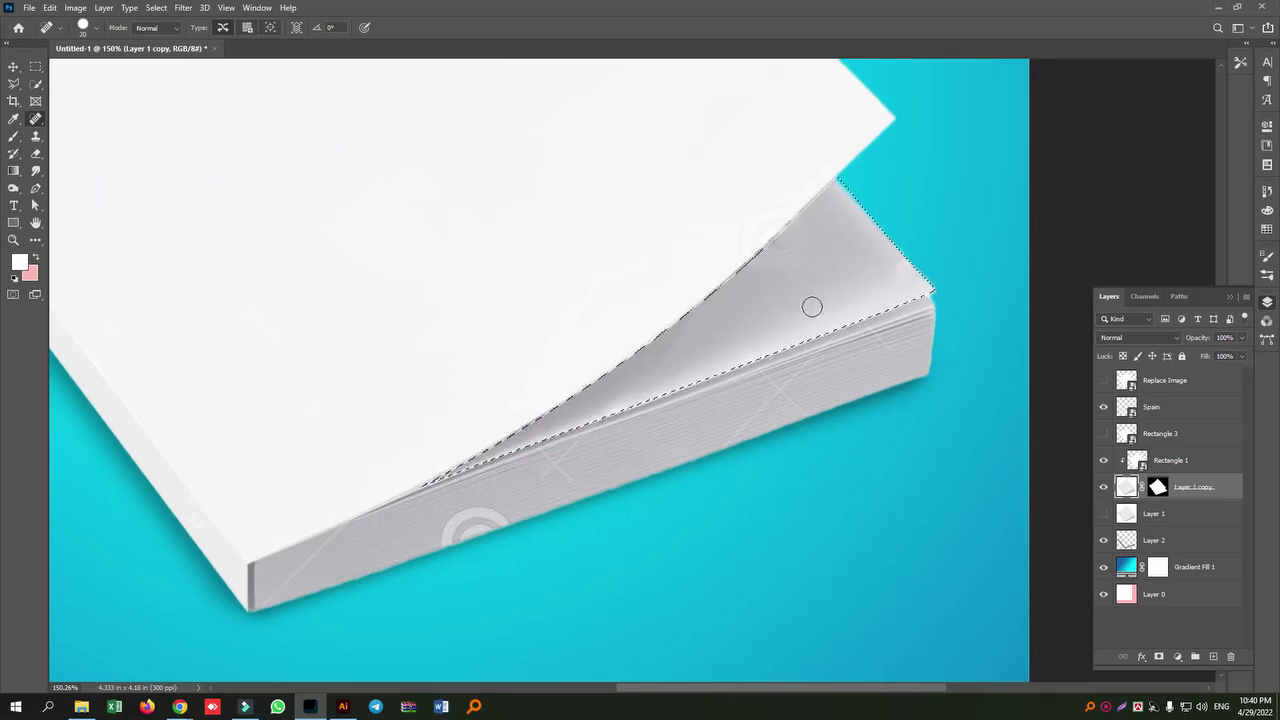
- Try a white (ffffff) Solid Color fill on a new layer over the selected inner page, and remove the fill again
{"action": "left_click", "coordinate": [1176, 458]}
{"action": "left_click", "coordinate": [1213, 656]}
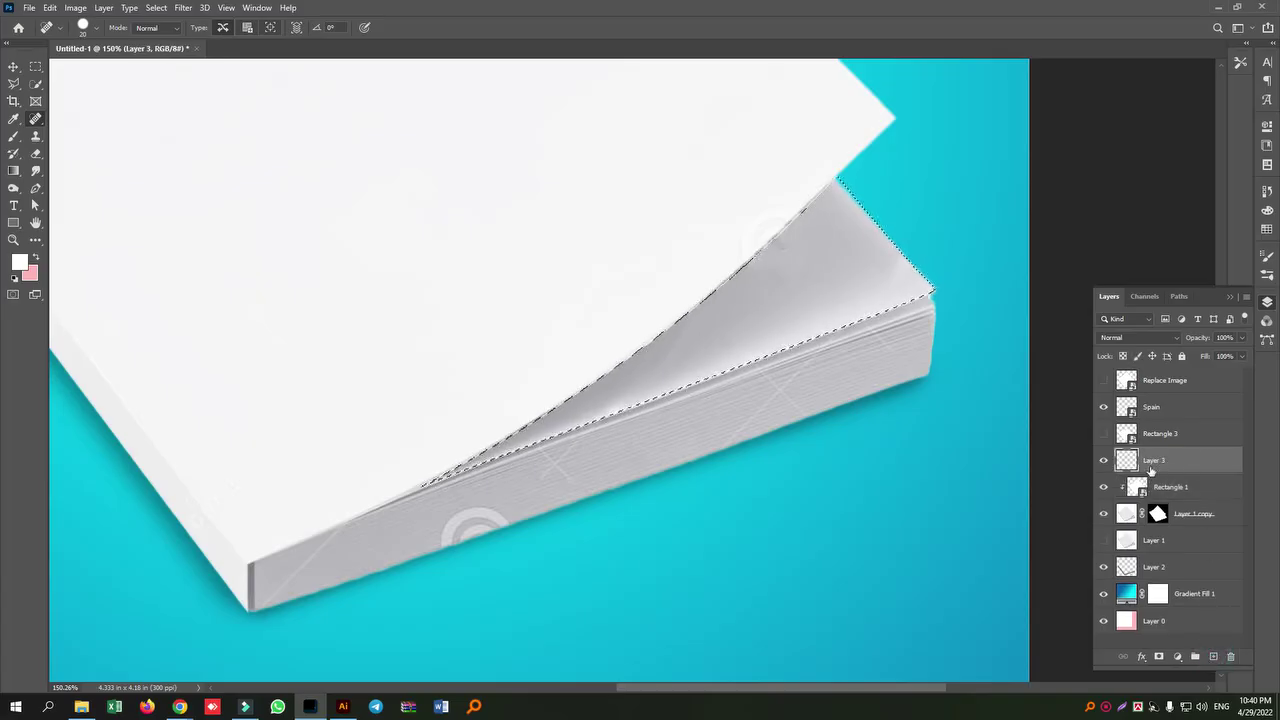
{"action": "left_click", "coordinate": [1178, 657]}
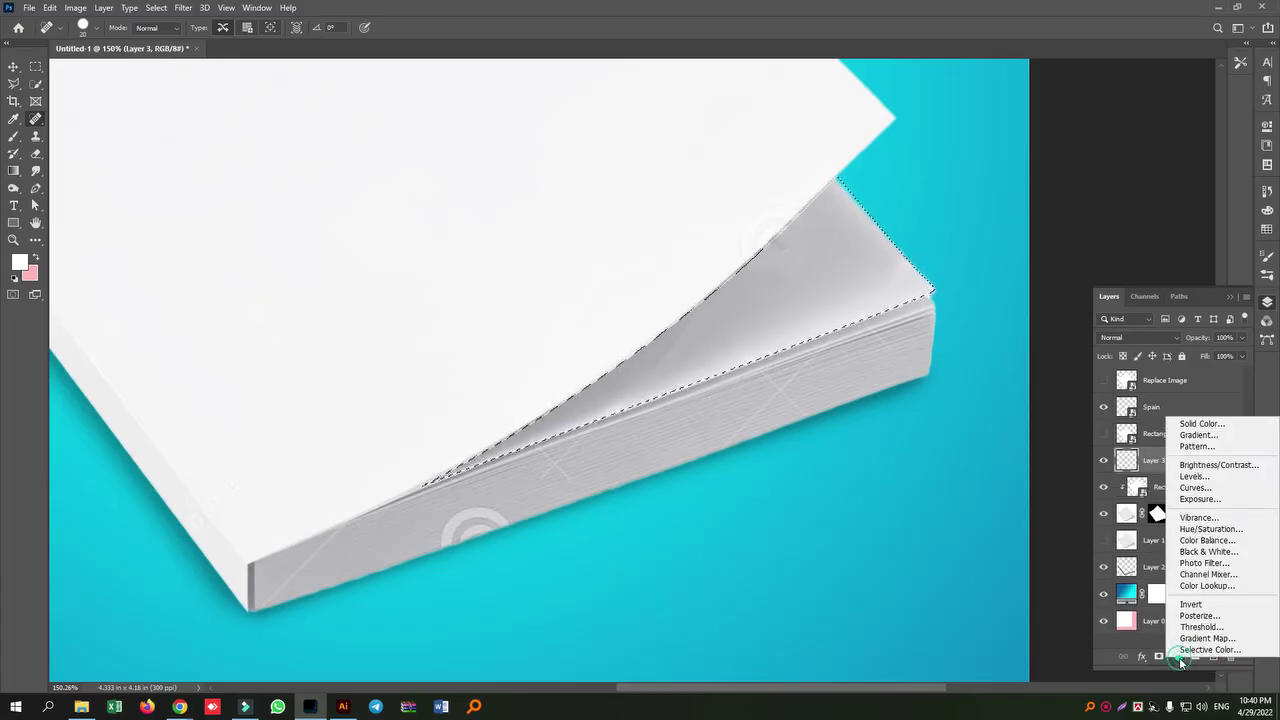
{"action": "left_click", "coordinate": [1210, 424]}
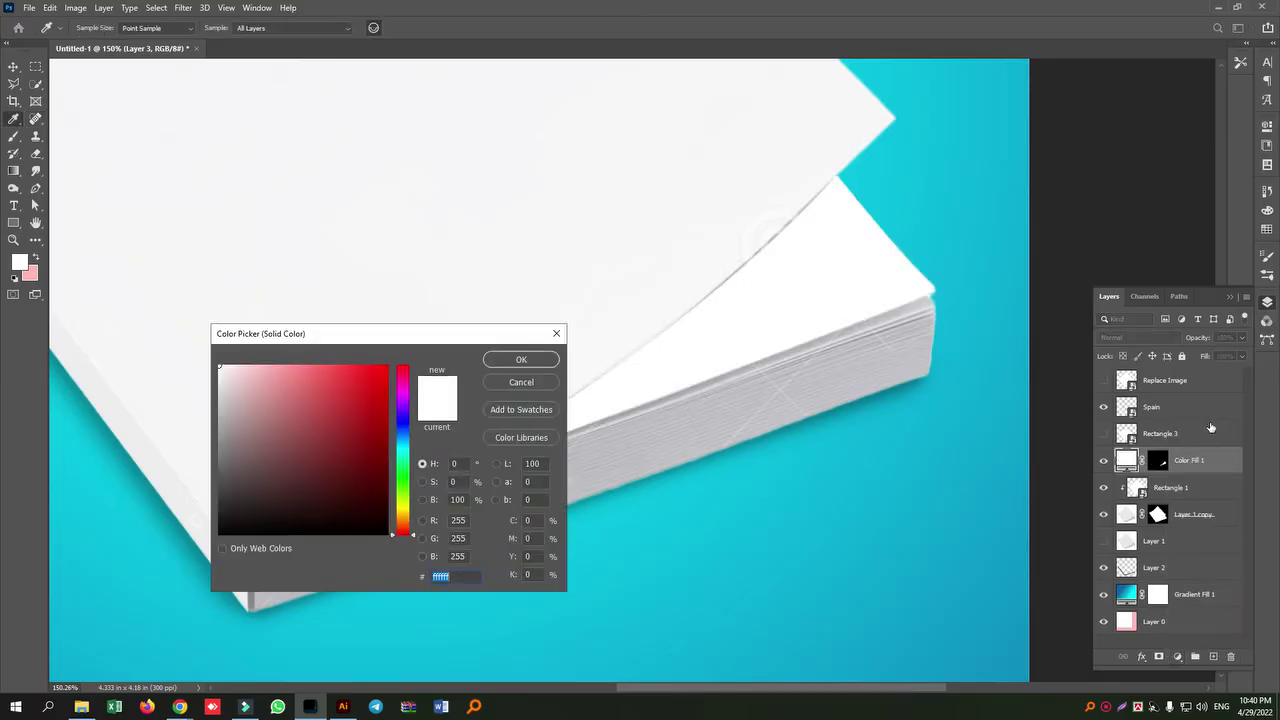
{"action": "left_click", "coordinate": [537, 360]}
{"action": "key", "text": "v"}
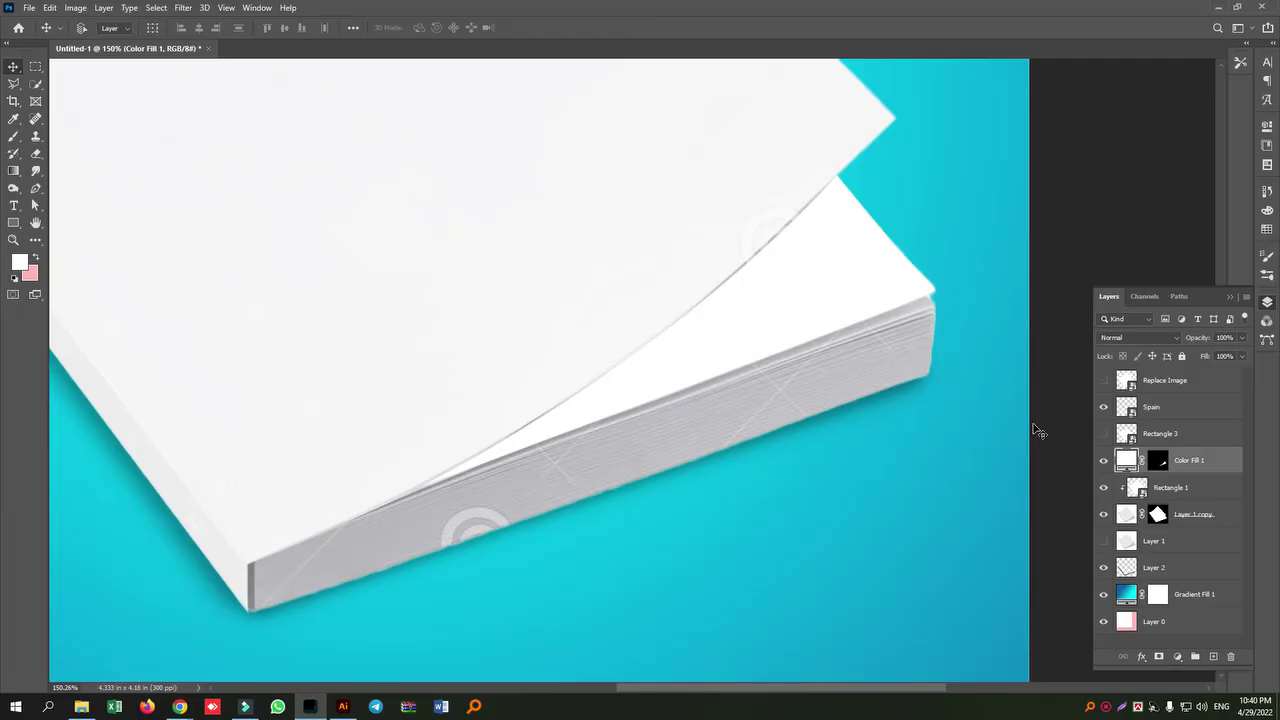
{"action": "key", "text": "ctrl+e"}
{"action": "left_click", "coordinate": [1126, 460], "text": "ctrl"}
{"action": "key", "text": "Delete"}
- Show the Rectangle 3 layer, mask it to the inner-page selection, and check the result by switching its visibility
{"action": "left_click", "coordinate": [1118, 436]}
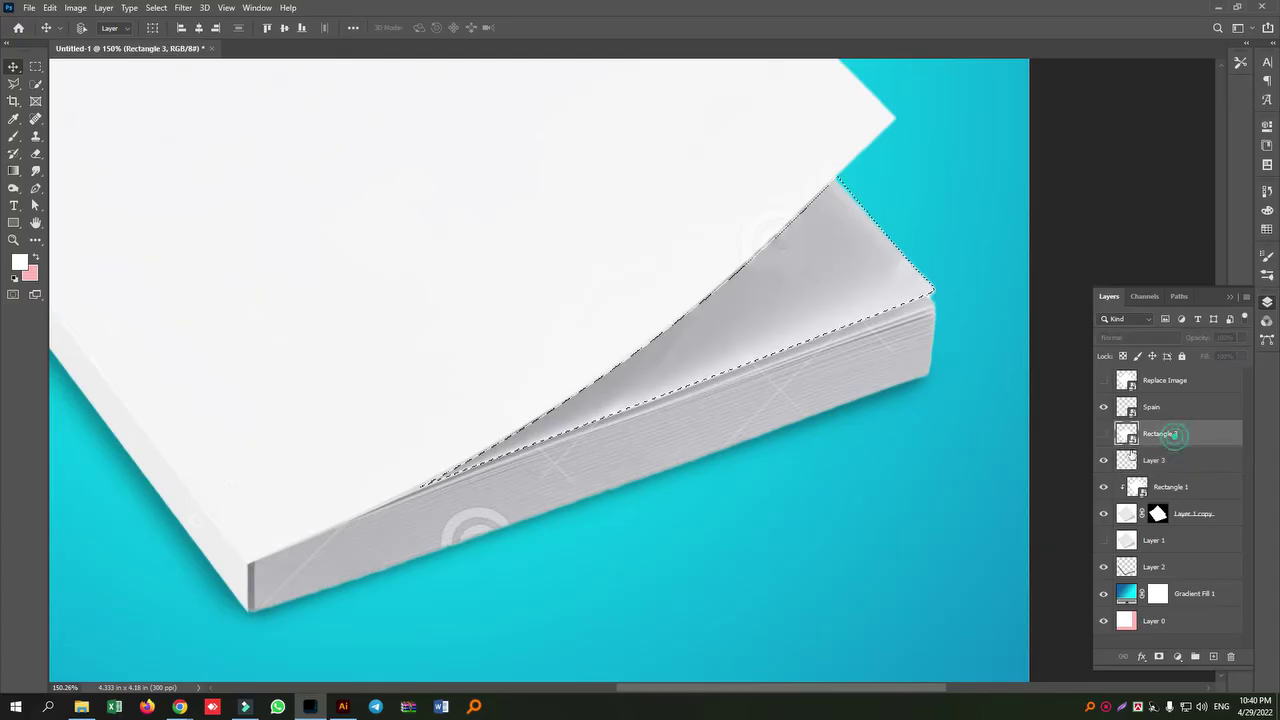
{"action": "left_click", "coordinate": [1106, 436]}
{"action": "left_click", "coordinate": [1157, 656]}
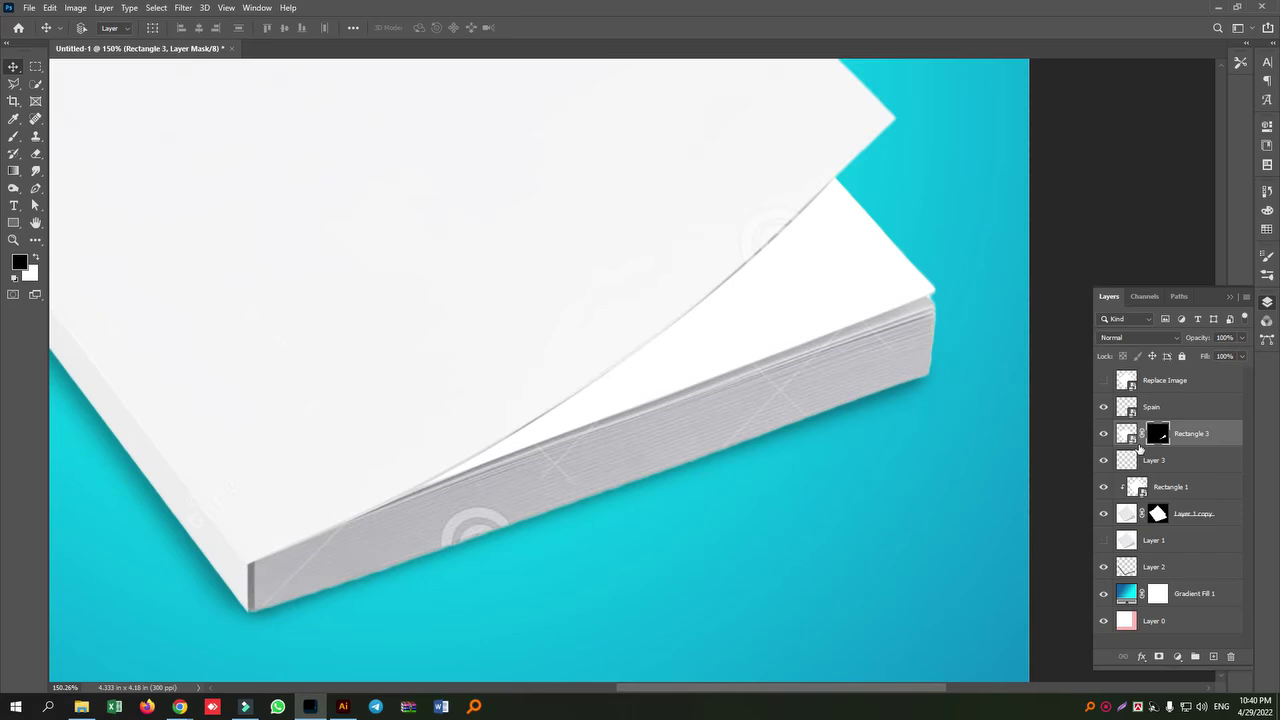
{"action": "left_click", "coordinate": [1104, 434]}
{"action": "left_click", "coordinate": [1104, 434]}
- Duplicate the Rectangle 3 layer, delete the copy's layer mask and rename the copy Page 2
{"action": "key", "text": "ctrl+j"}
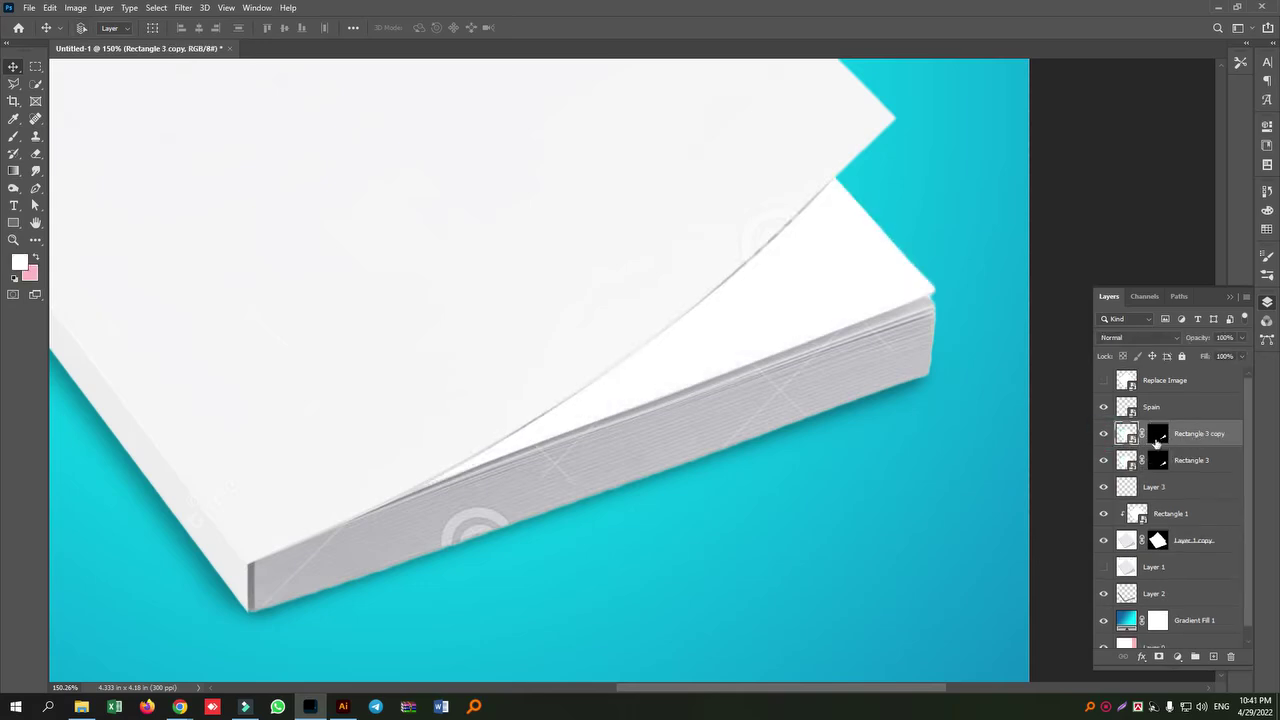
{"action": "right_click", "coordinate": [1148, 442]}
{"action": "left_click", "coordinate": [1168, 461]}
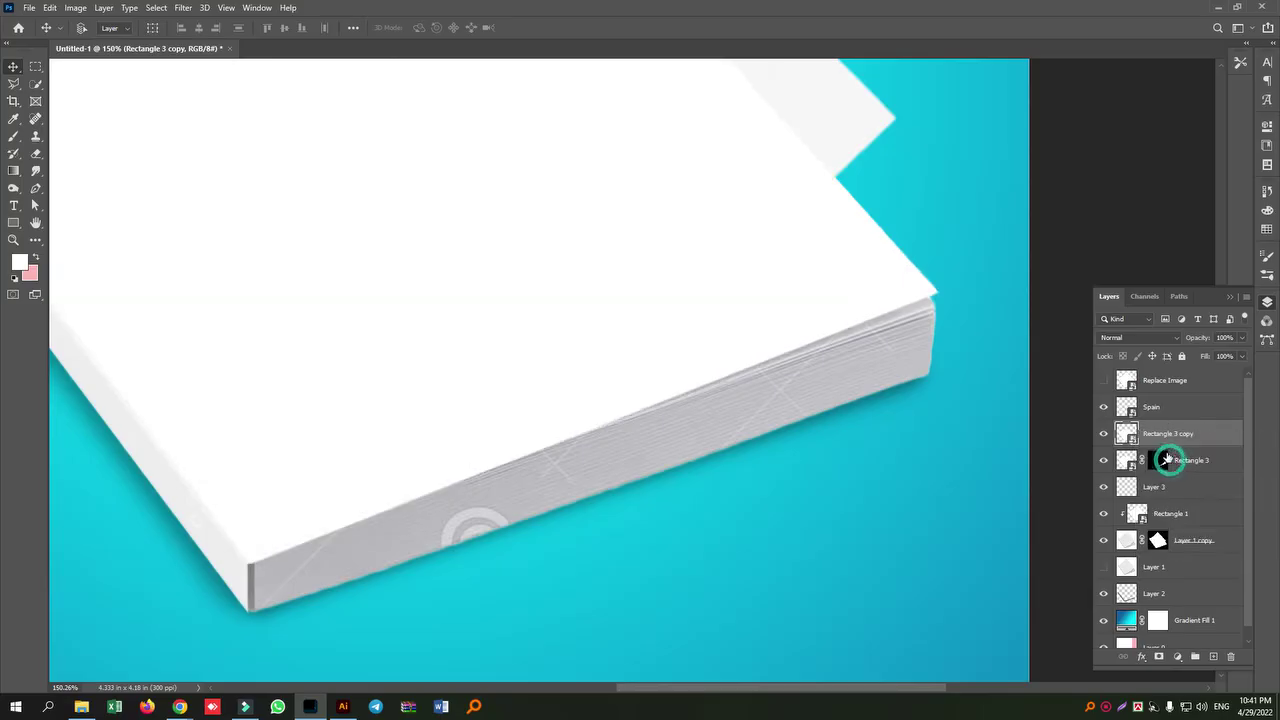
{"action": "double_click", "coordinate": [1160, 437]}
{"action": "type", "text": "p"}
- Hide the Page 2 and Spain layers and compare the masked Rectangle 3 layer on and off
{"action": "left_click", "coordinate": [1104, 435]}
{"action": "left_click", "coordinate": [1104, 408]}
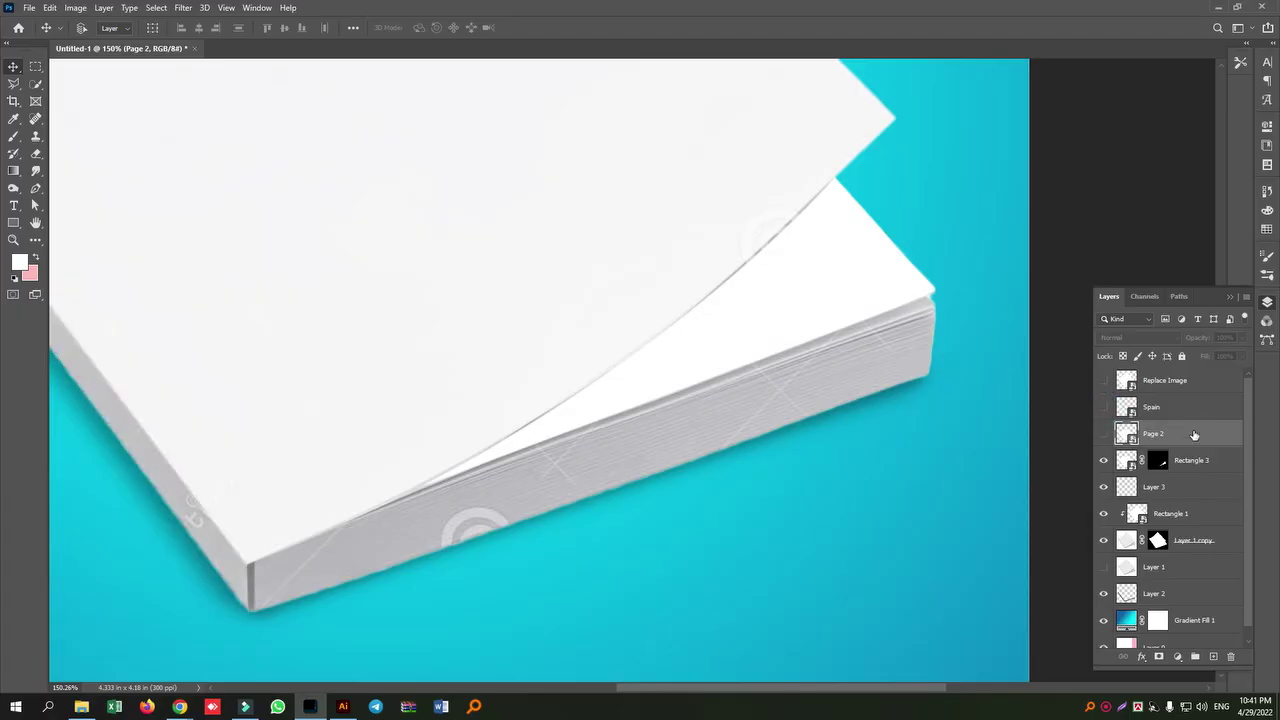
{"action": "left_click", "coordinate": [1104, 433]}
{"action": "left_click", "coordinate": [1104, 433]}
{"action": "left_click", "coordinate": [1104, 462]}
{"action": "left_click", "coordinate": [1104, 462]}
- Set the blend mode of the masked Rectangle 3 layer to Multiply
{"action": "left_click", "coordinate": [1211, 468]}
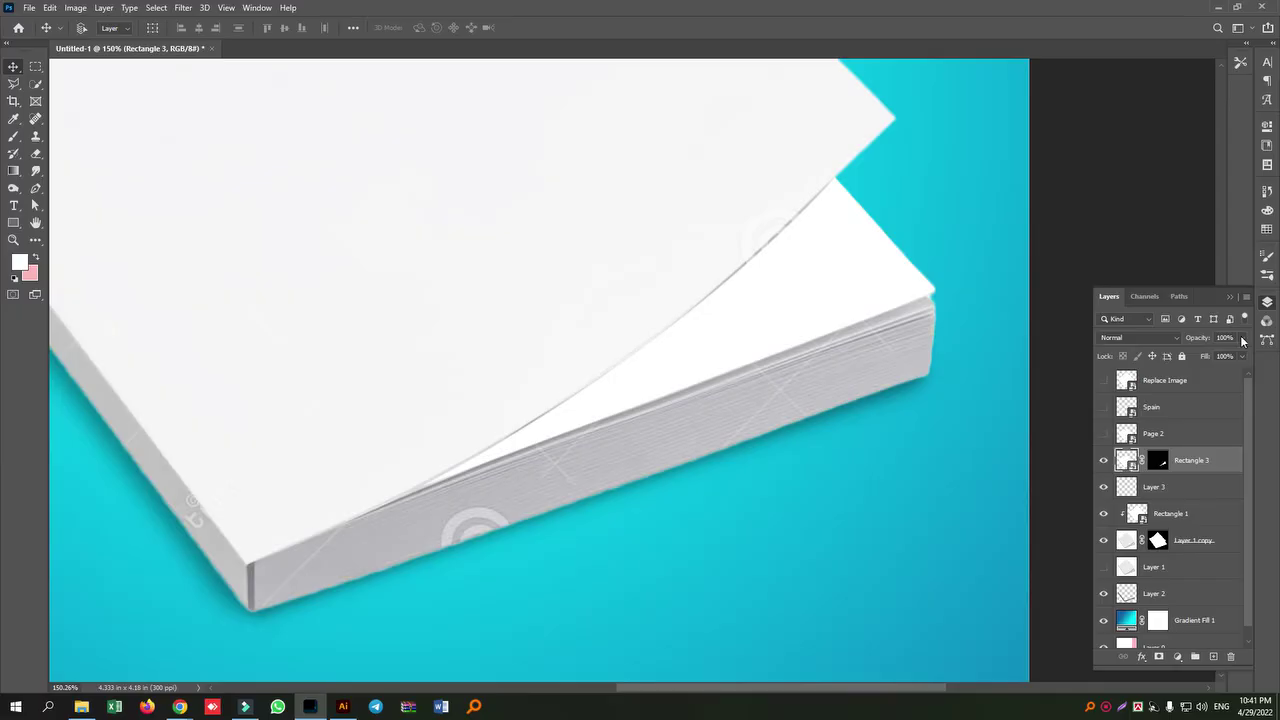
{"action": "left_click", "coordinate": [1176, 338]}
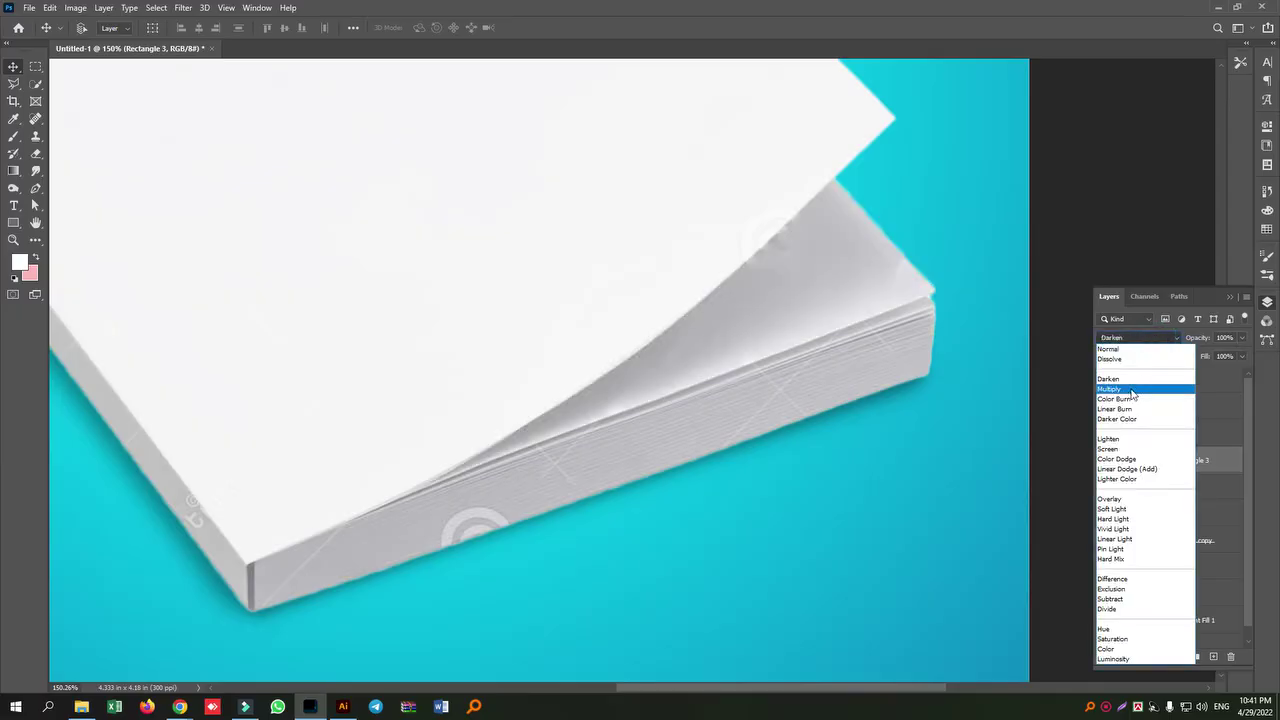
{"action": "left_click", "coordinate": [1120, 366]}
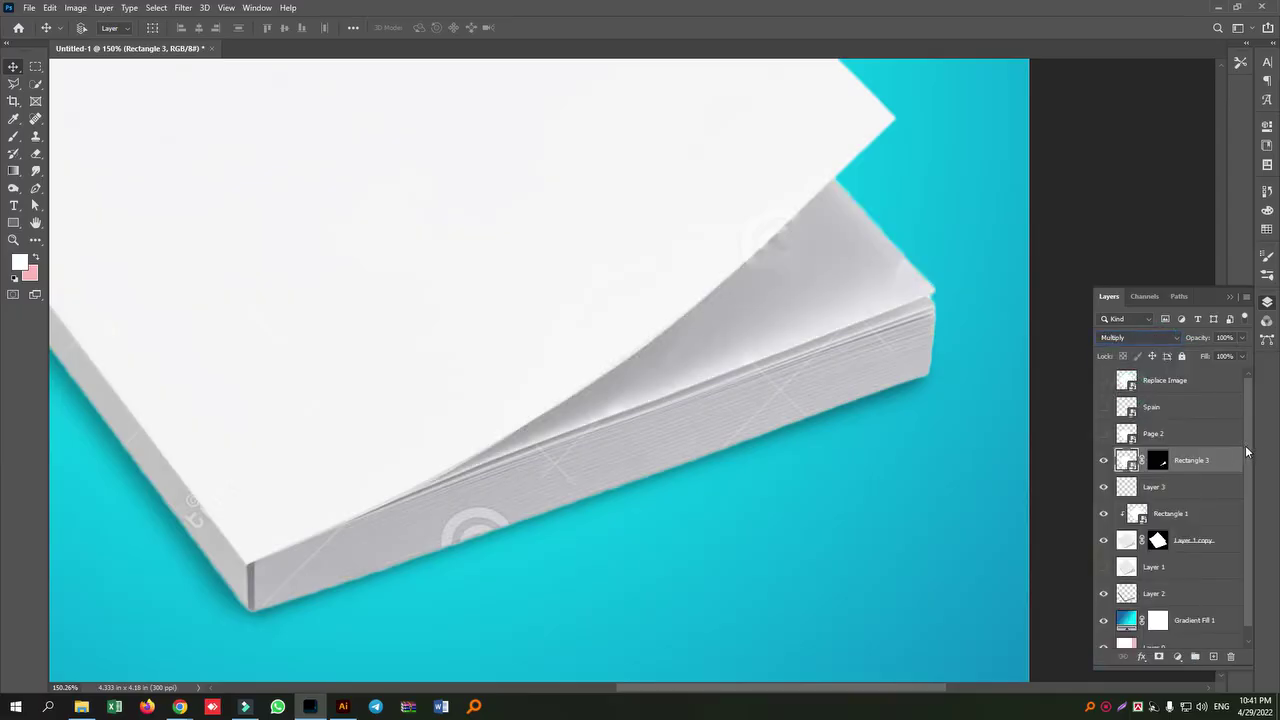
- Adjust the Underlying Layer range of Blend If in the Blending Options of the Rectangle 3 layer
{"action": "right_click", "coordinate": [1206, 466]}
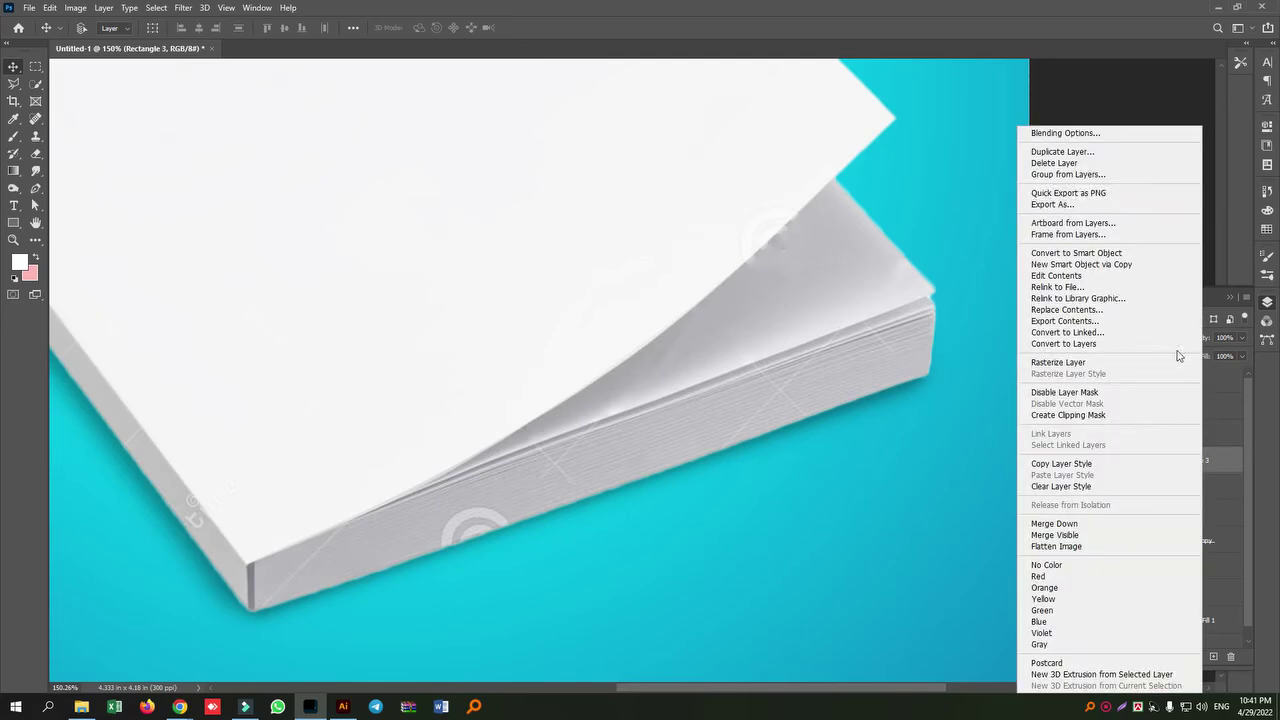
{"action": "left_click", "coordinate": [1067, 134]}
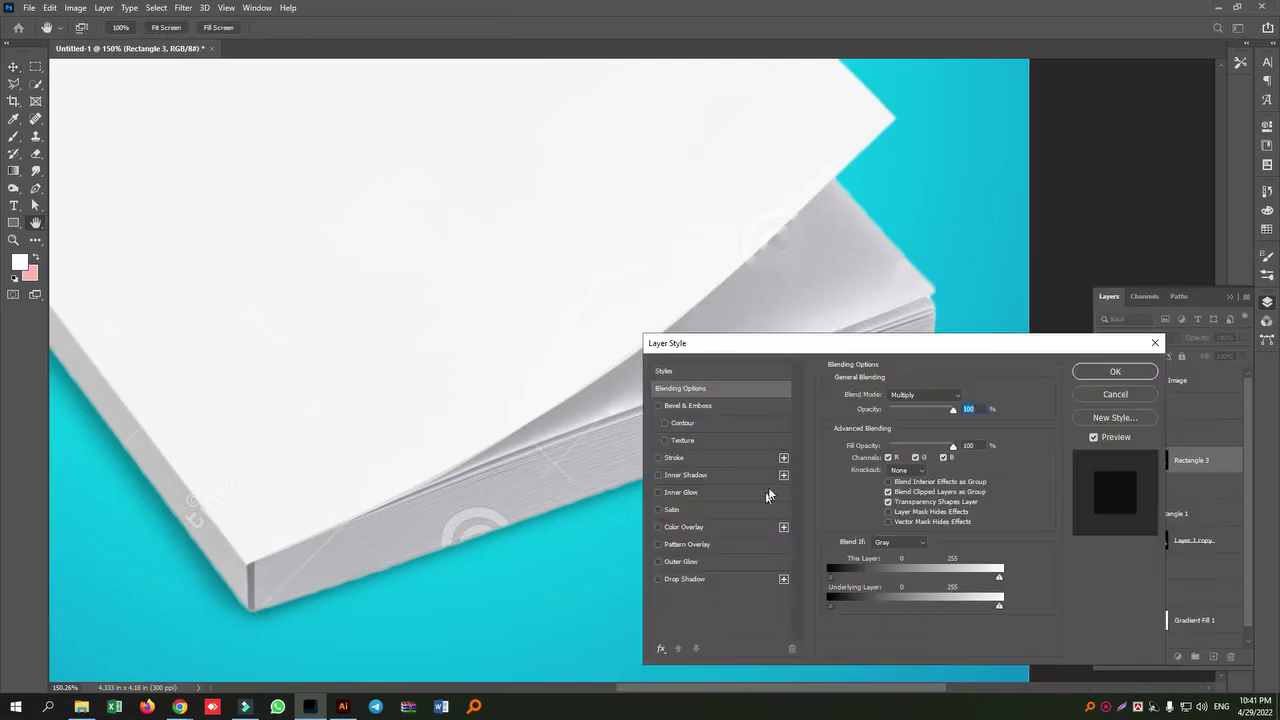
{"action": "left_click_drag", "start_coordinate": [857, 604], "coordinate": [829, 602]}
{"action": "mouse_move", "coordinate": [999, 607]}
{"action": "left_mouse_down"}
{"action": "mouse_move", "coordinate": [969, 605]}
{"action": "mouse_move", "coordinate": [1013, 606]}
{"action": "left_mouse_up"}
{"action": "left_click", "coordinate": [1115, 372]}
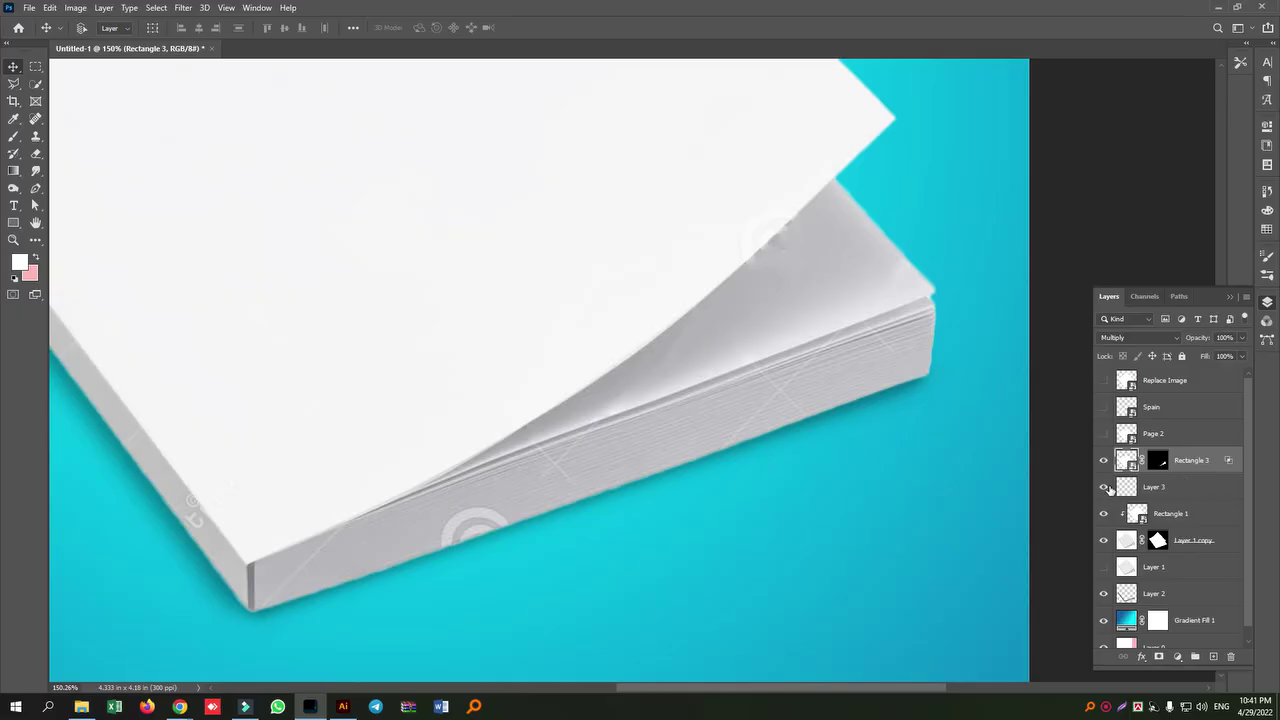
- Delete the empty Layer 3 and select the Rectangle 3 layer
{"action": "left_click", "coordinate": [1170, 487]}
{"action": "key", "text": "Delete"}
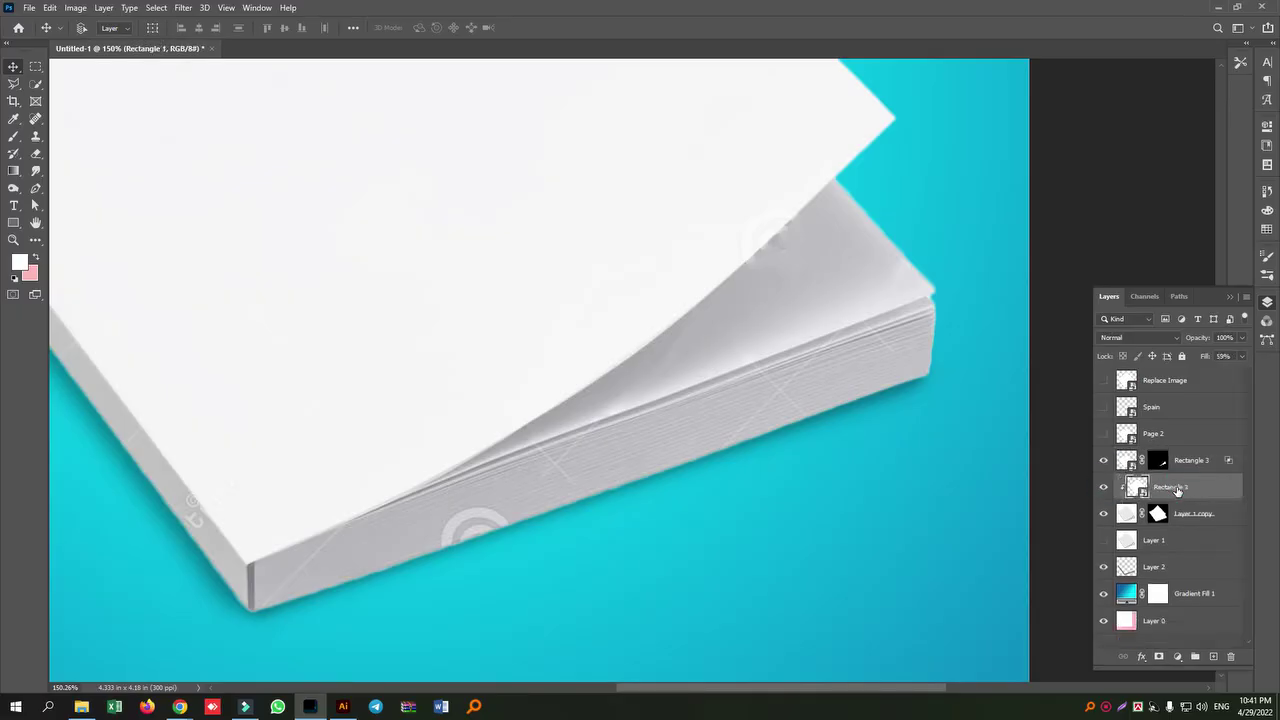
{"action": "left_click", "coordinate": [1192, 462]}
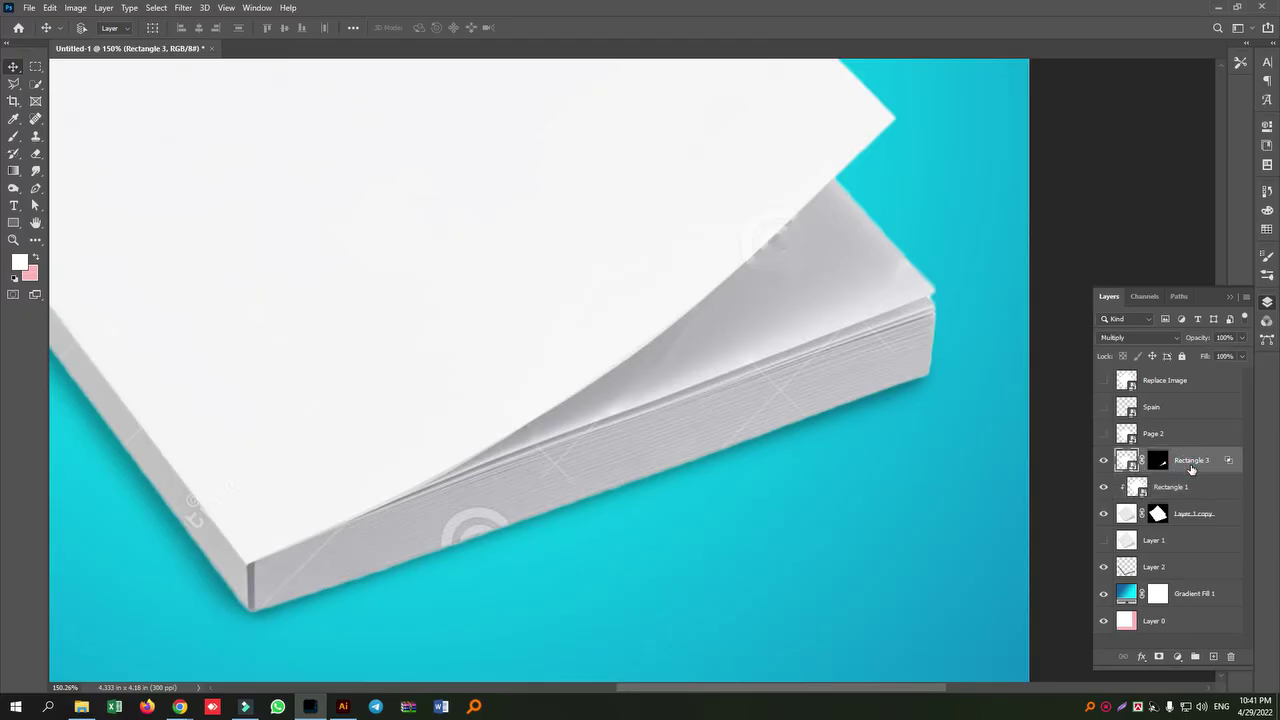
- Adjust the Underlying Layer range of Blend If in the Blending Options of the Rectangle 1 cover layer
{"action": "left_click", "coordinate": [1193, 489]}
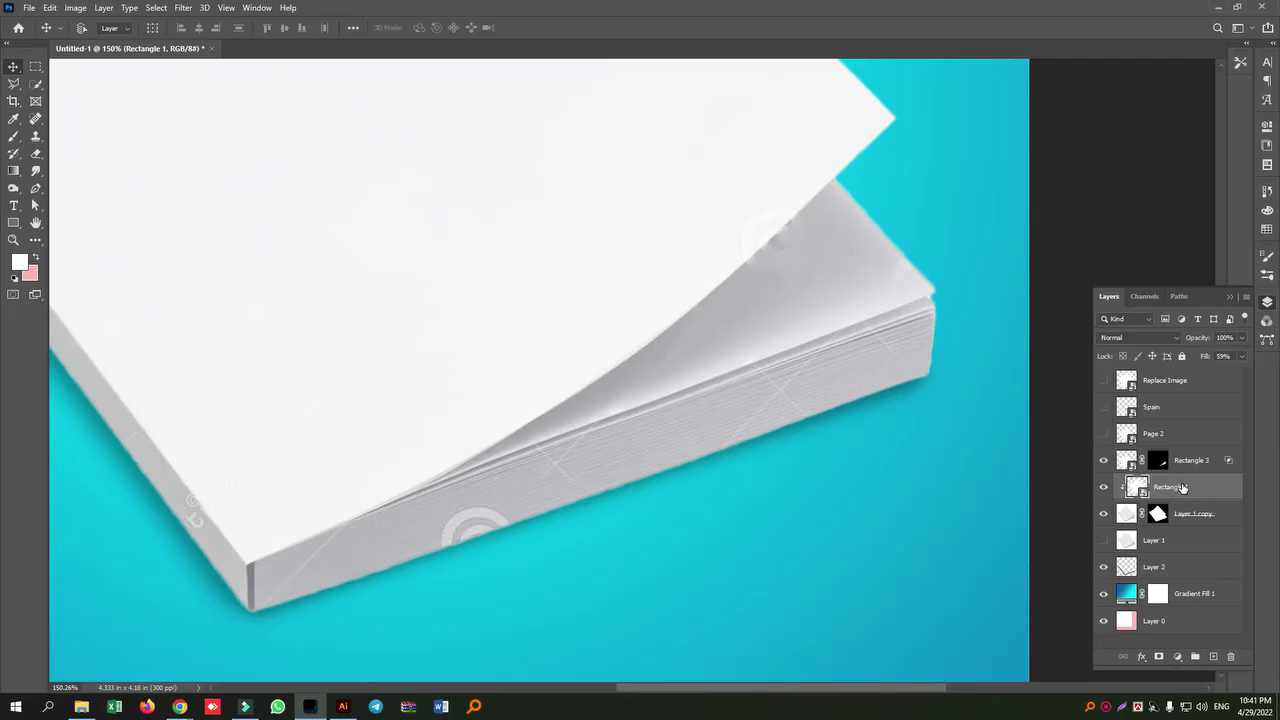
{"action": "right_click", "coordinate": [1182, 487]}
{"action": "left_click", "coordinate": [1054, 136]}
{"action": "left_click_drag", "start_coordinate": [832, 605], "coordinate": [875, 605]}
{"action": "left_click_drag", "start_coordinate": [999, 605], "coordinate": [1042, 600]}
{"action": "left_click", "coordinate": [1115, 371]}
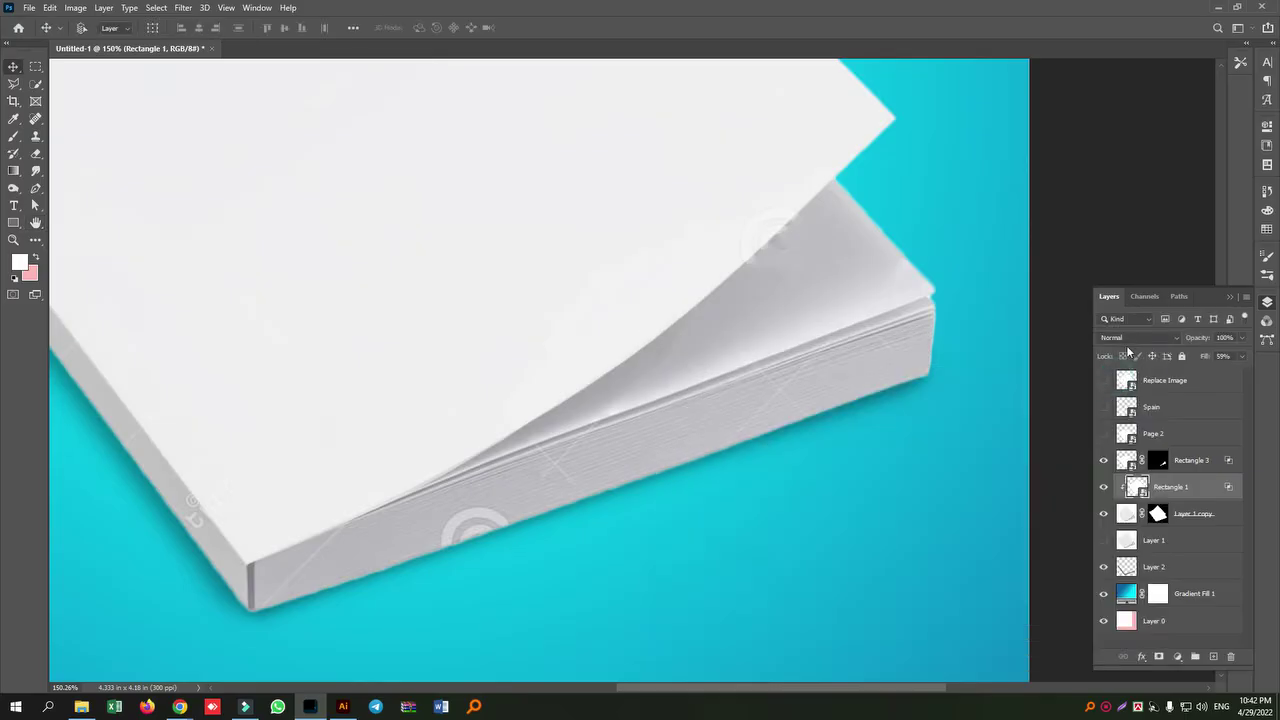
- Set the Rectangle 1 cover layer to Multiply with 100% fill, and reselect the Rectangle 3 layer
{"action": "left_click", "coordinate": [1132, 337]}
{"action": "left_click", "coordinate": [1120, 390]}
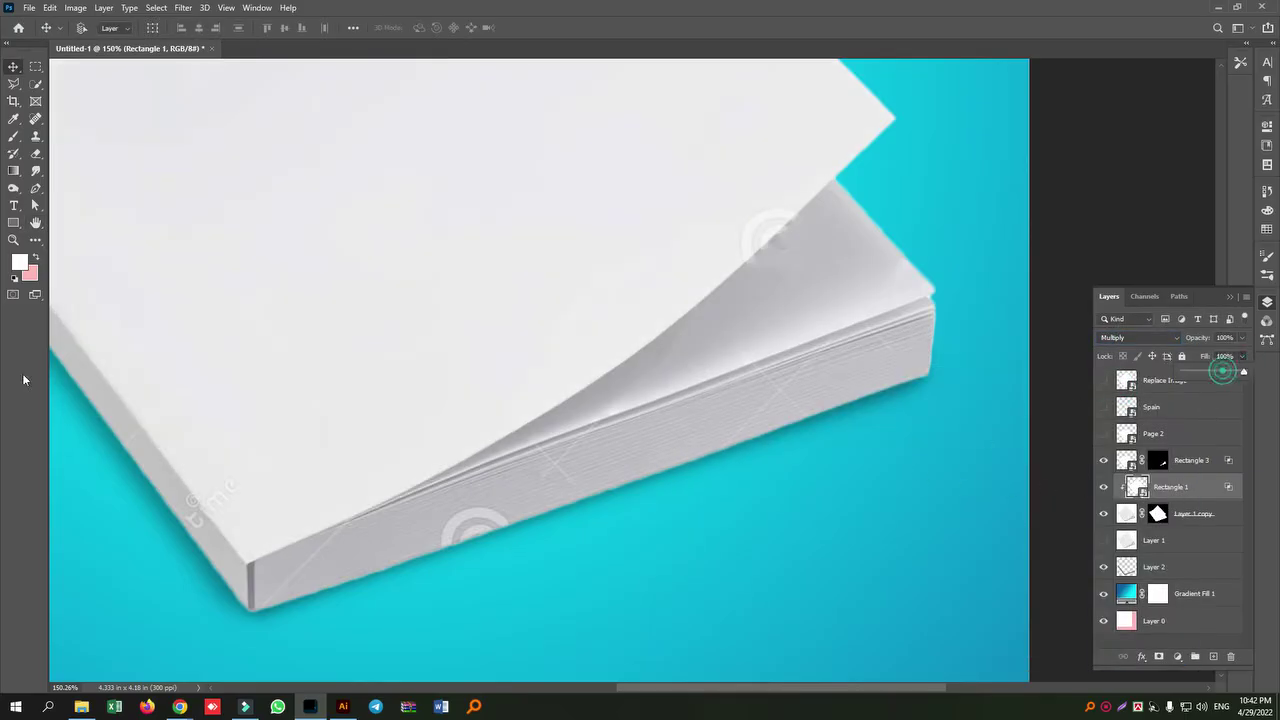
{"action": "left_click", "coordinate": [1189, 447]}
{"action": "left_click", "coordinate": [1189, 458]}
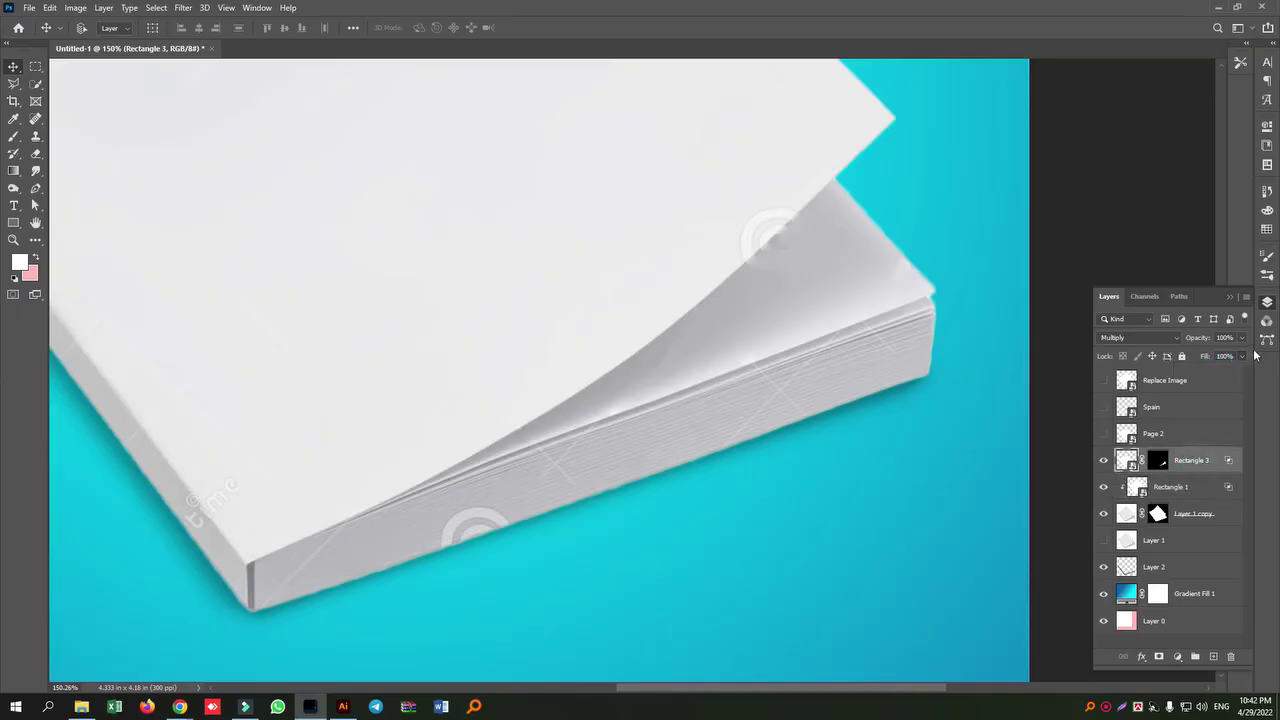
- Switch to the Google Meet call in Chrome, admit the waiting participant, and return to Photoshop
{"action": "mouse_move", "coordinate": [179, 706]}
{"action": "left_click", "coordinate": [110, 645]}
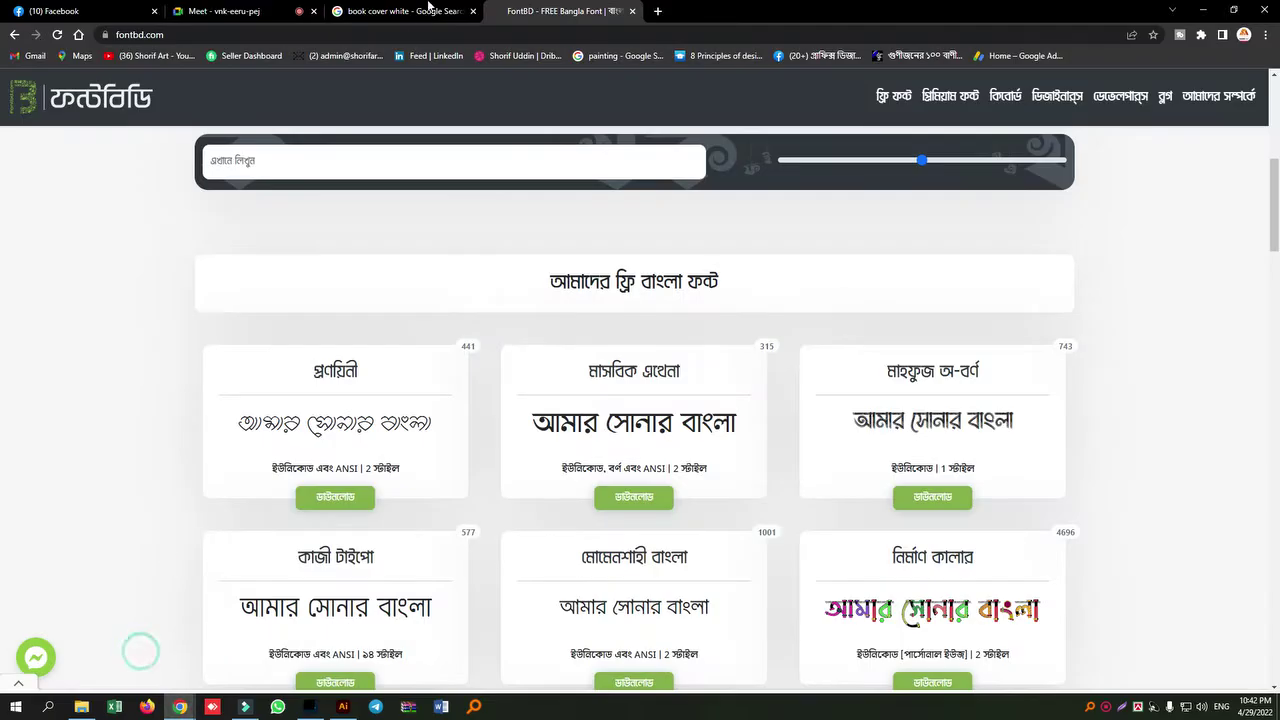
{"action": "left_click", "coordinate": [246, 14]}
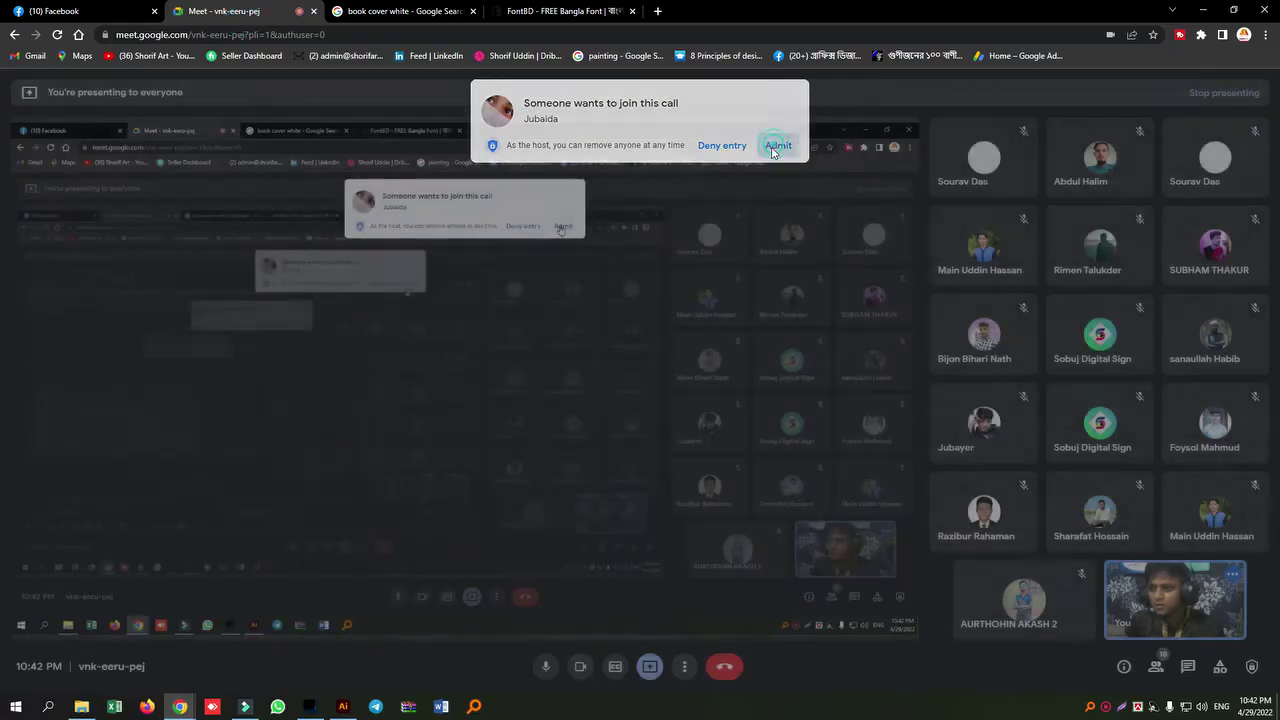
{"action": "left_click", "coordinate": [774, 200]}
{"action": "left_click", "coordinate": [310, 706]}
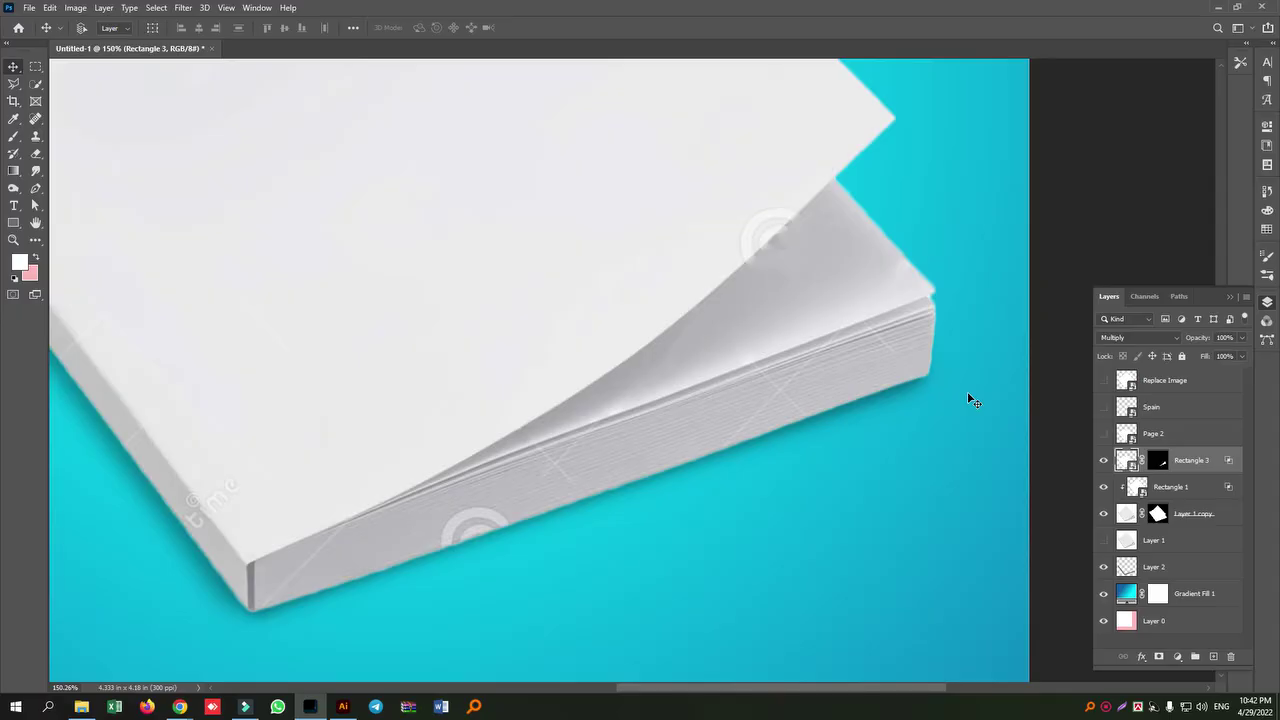
- Duplicate the hidden Spain layer and move the original Spain layer below Page 2 in the layer stack
{"action": "left_click", "coordinate": [1170, 378]}
{"action": "left_click", "coordinate": [1160, 410]}
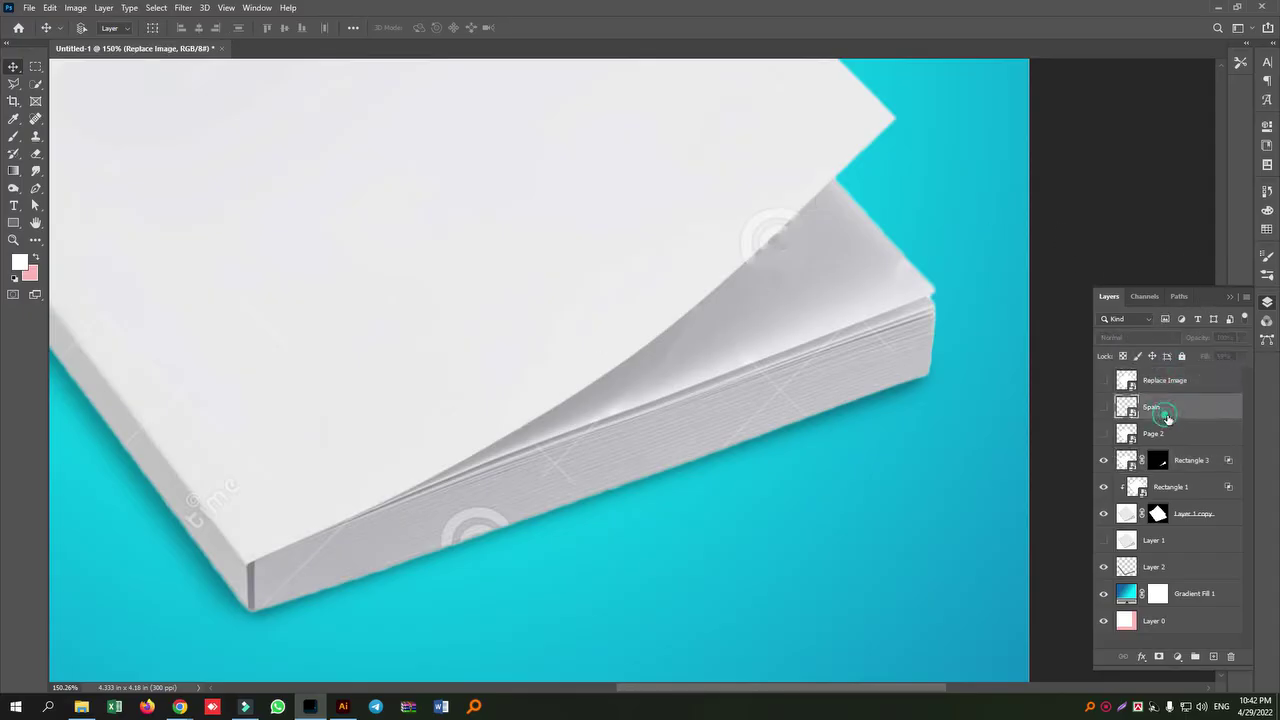
{"action": "left_click", "coordinate": [1104, 410]}
{"action": "left_click", "coordinate": [1104, 410]}
{"action": "left_click", "coordinate": [1104, 410]}
{"action": "left_click", "coordinate": [1104, 410]}
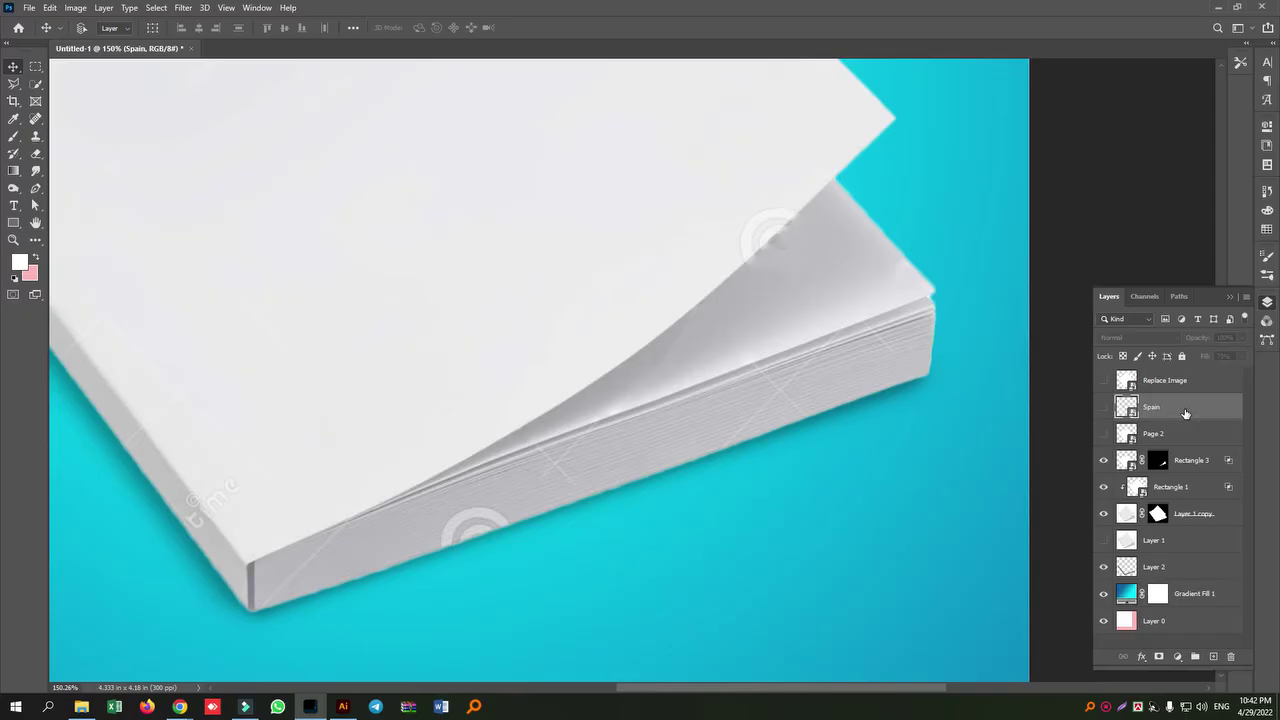
{"action": "key", "text": "ctrl+j"}
{"action": "left_click", "coordinate": [1181, 434]}
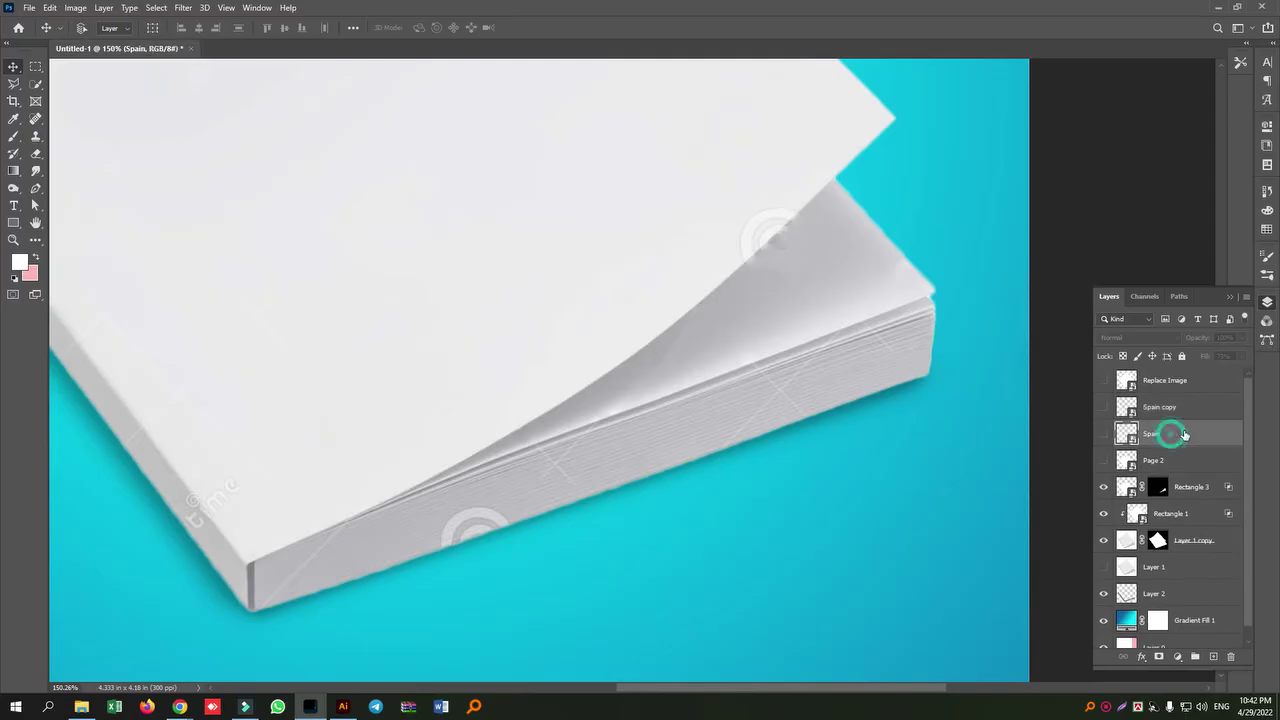
{"action": "left_click_drag", "start_coordinate": [1171, 438], "coordinate": [1170, 465]}
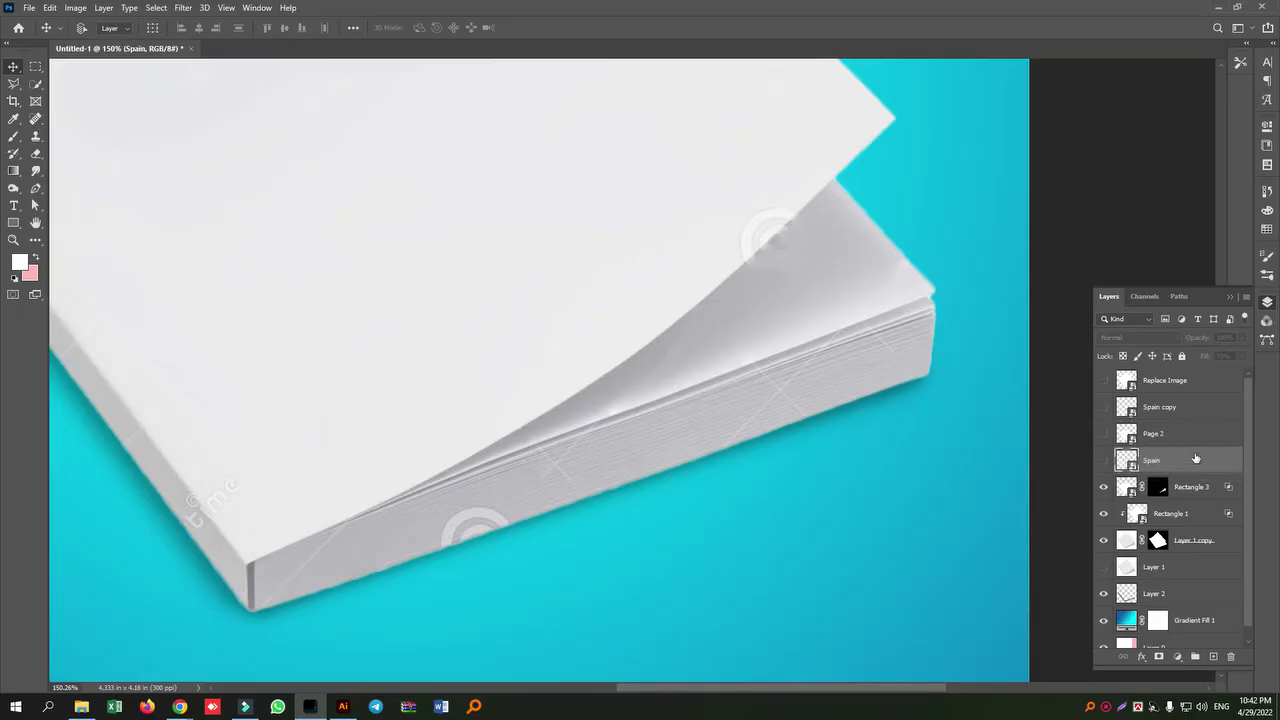
- Show the Spain layer and set its blend mode to Multiply
{"action": "left_click", "coordinate": [1102, 462]}
{"action": "left_click", "coordinate": [1102, 462]}
{"action": "left_click", "coordinate": [1102, 462]}
{"action": "left_click", "coordinate": [1166, 337]}
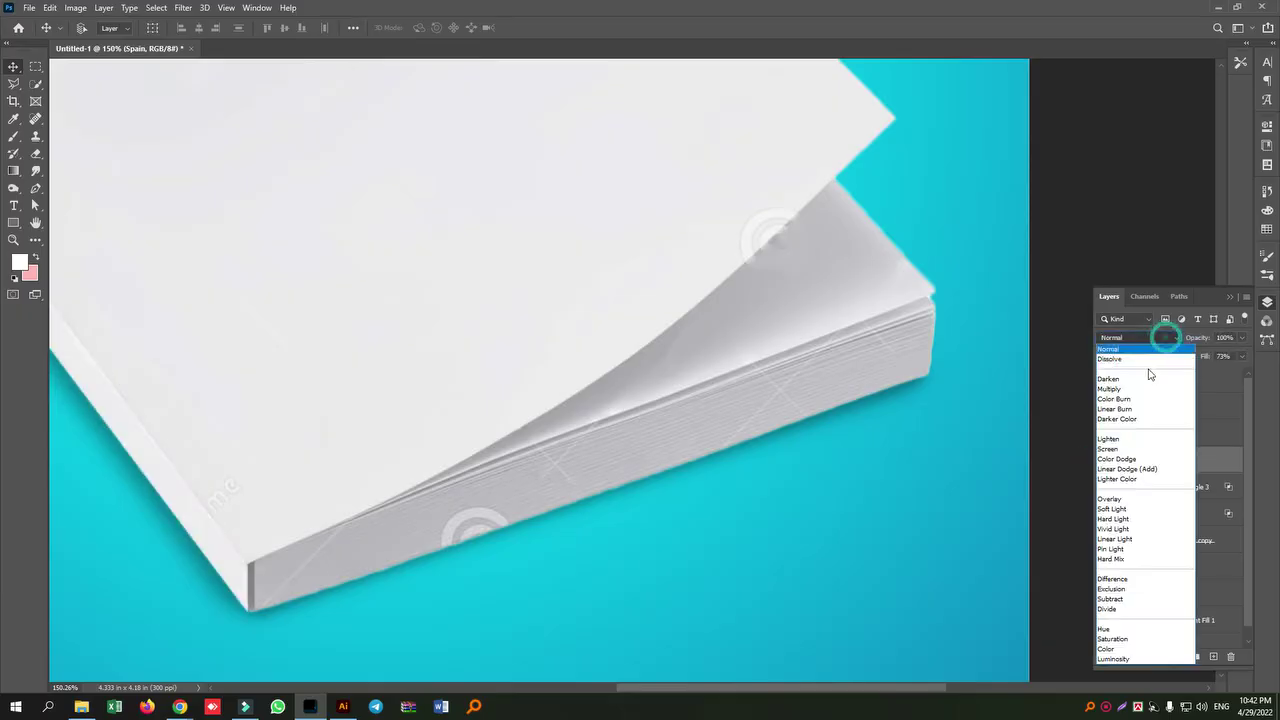
{"action": "left_click", "coordinate": [1134, 396]}
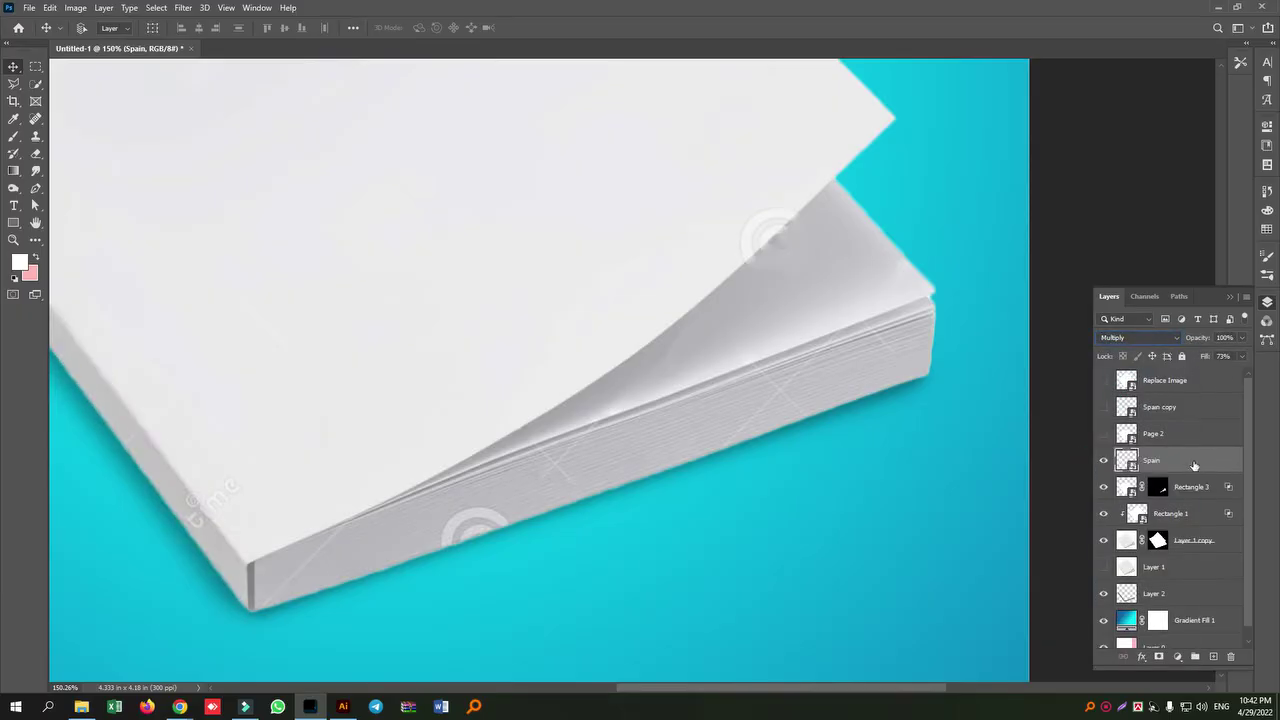
- In the Spain layer's Blending Options, set the Underlying Layer Blend If range to 0/71 for darks and 203 for lights
{"action": "right_click", "coordinate": [1188, 465]}
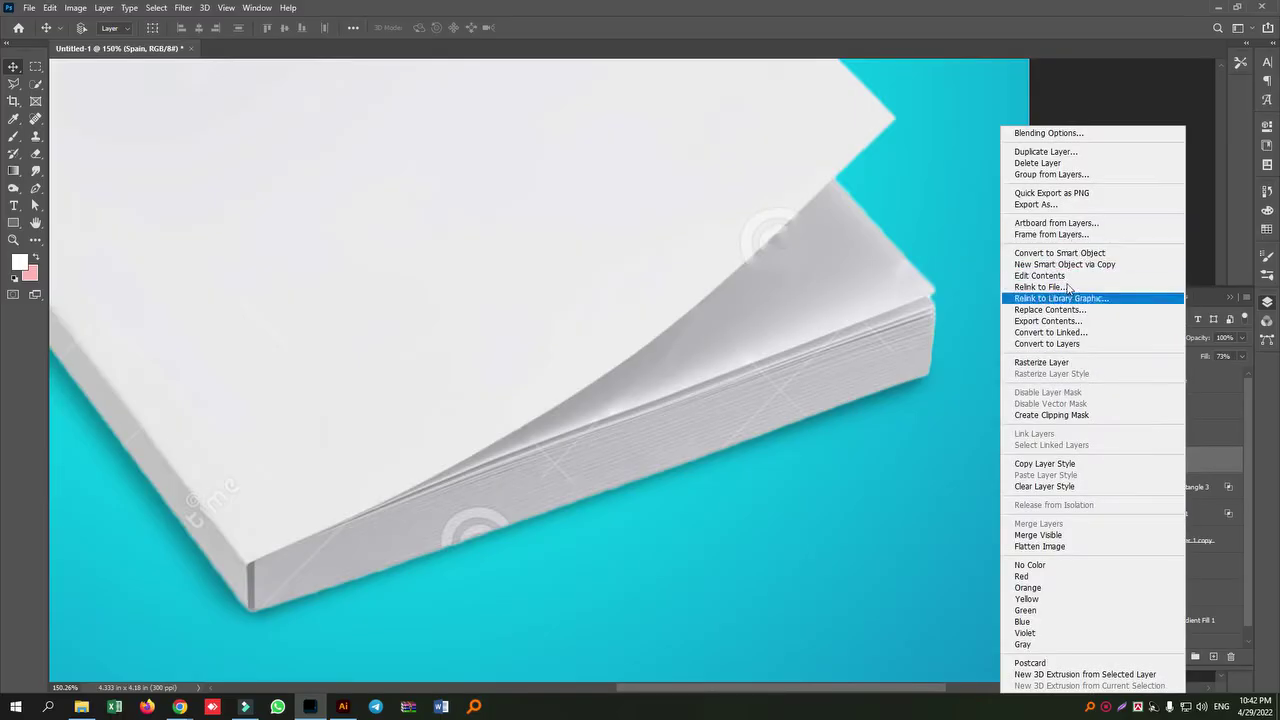
{"action": "left_click", "coordinate": [1055, 134]}
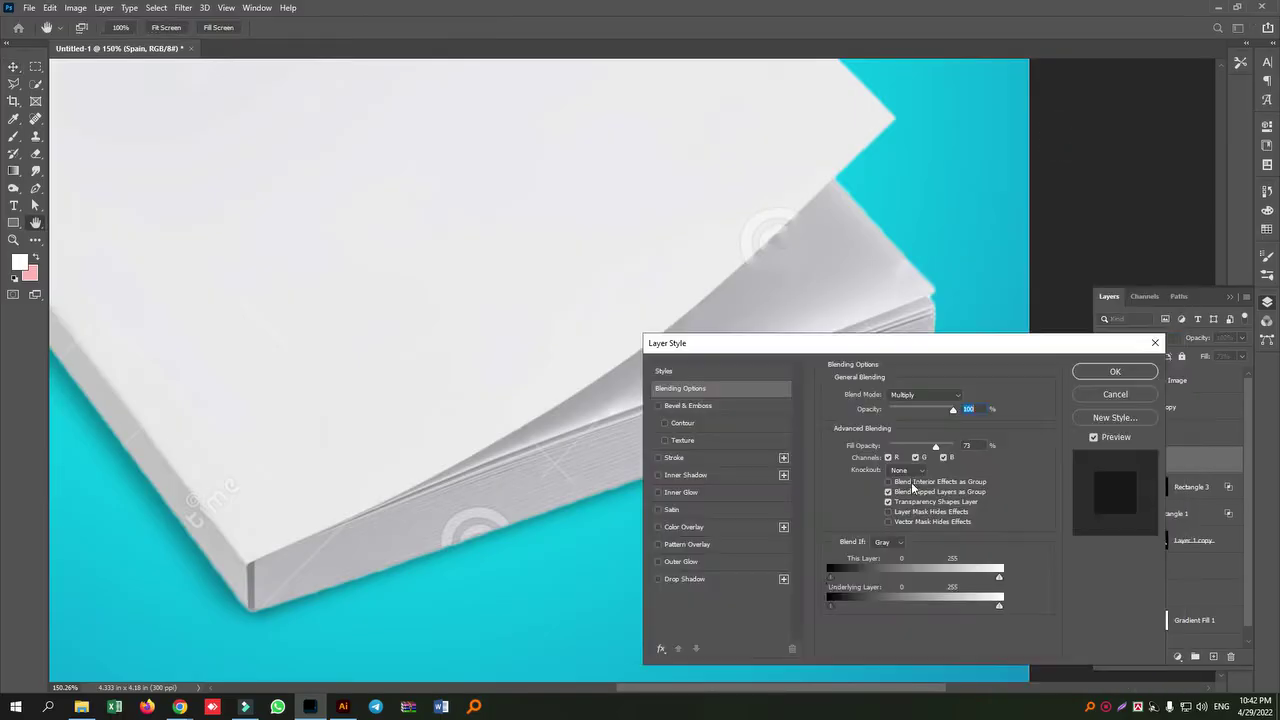
{"action": "left_click_drag", "start_coordinate": [831, 603], "coordinate": [877, 604]}
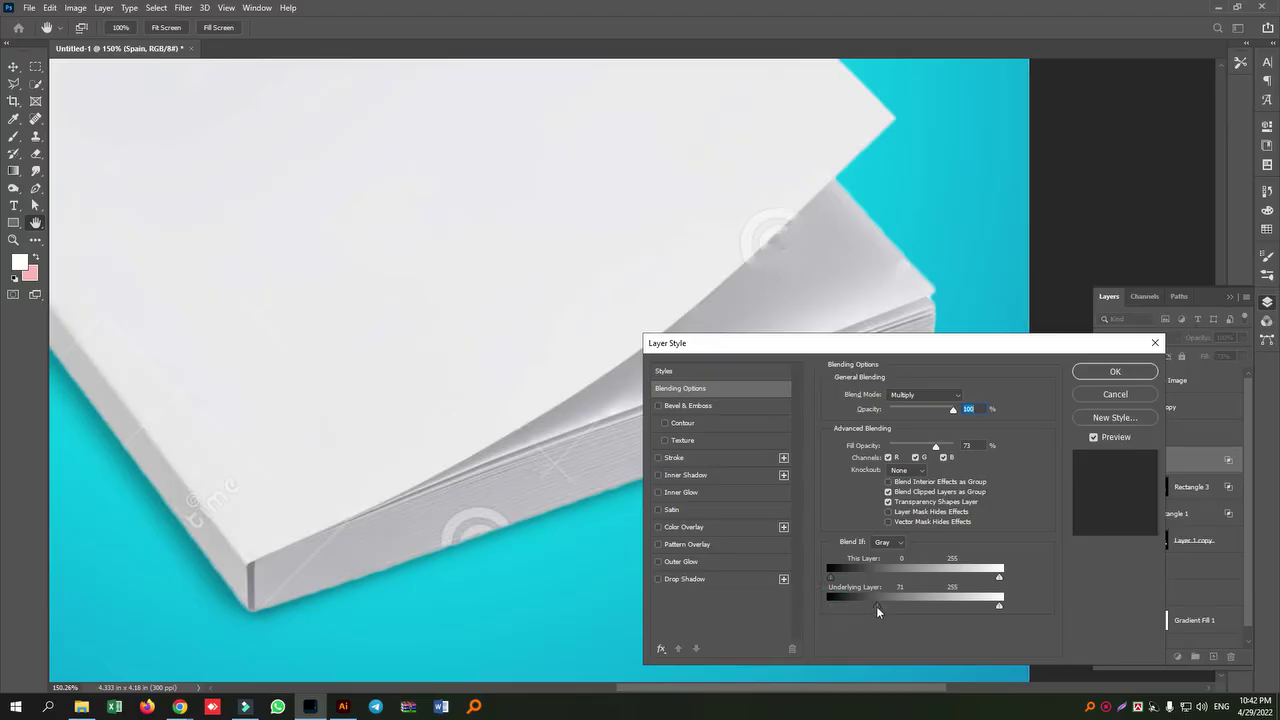
{"action": "left_click_drag", "start_coordinate": [998, 606], "coordinate": [964, 607]}
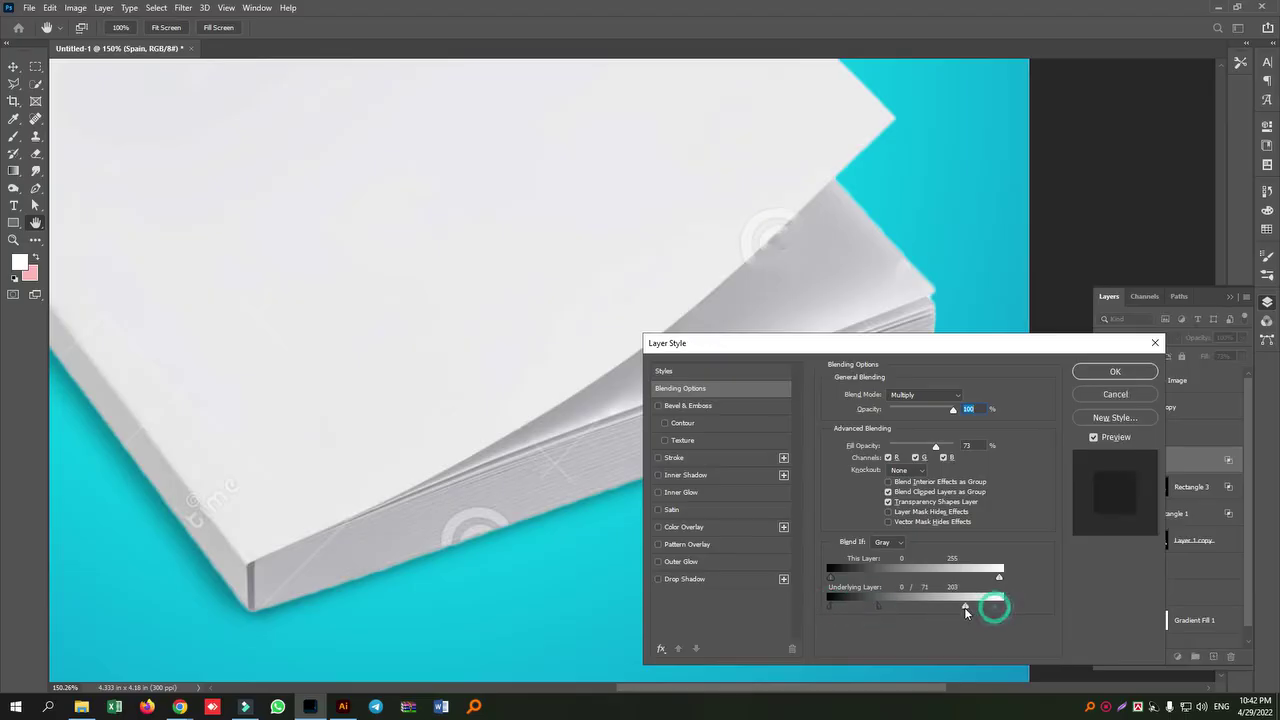
{"action": "left_click", "coordinate": [1115, 371]}
{"action": "scroll", "coordinate": [757, 456], "scroll_direction": "down", "scroll_amount": 8}
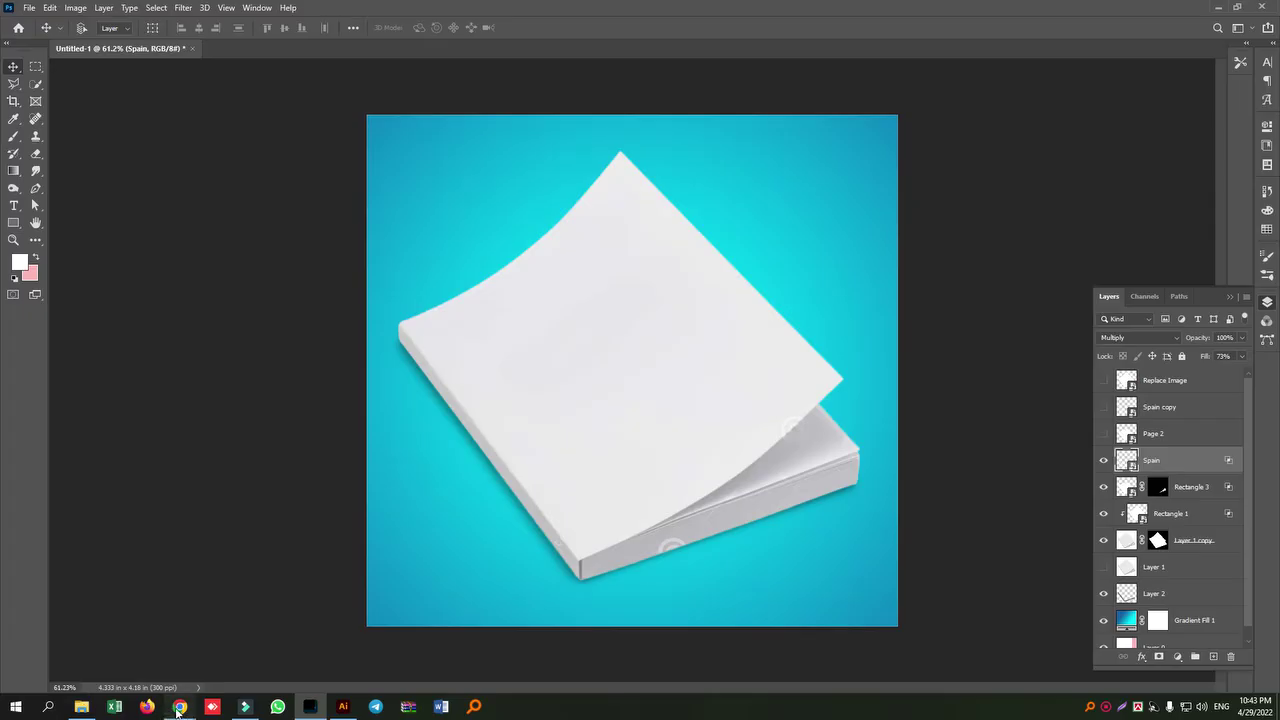
- Switch to Chrome and search Google for "book cover design" in a new tab
{"action": "mouse_move", "coordinate": [179, 707]}
{"action": "left_click", "coordinate": [96, 655]}
{"action": "left_click", "coordinate": [565, 11]}
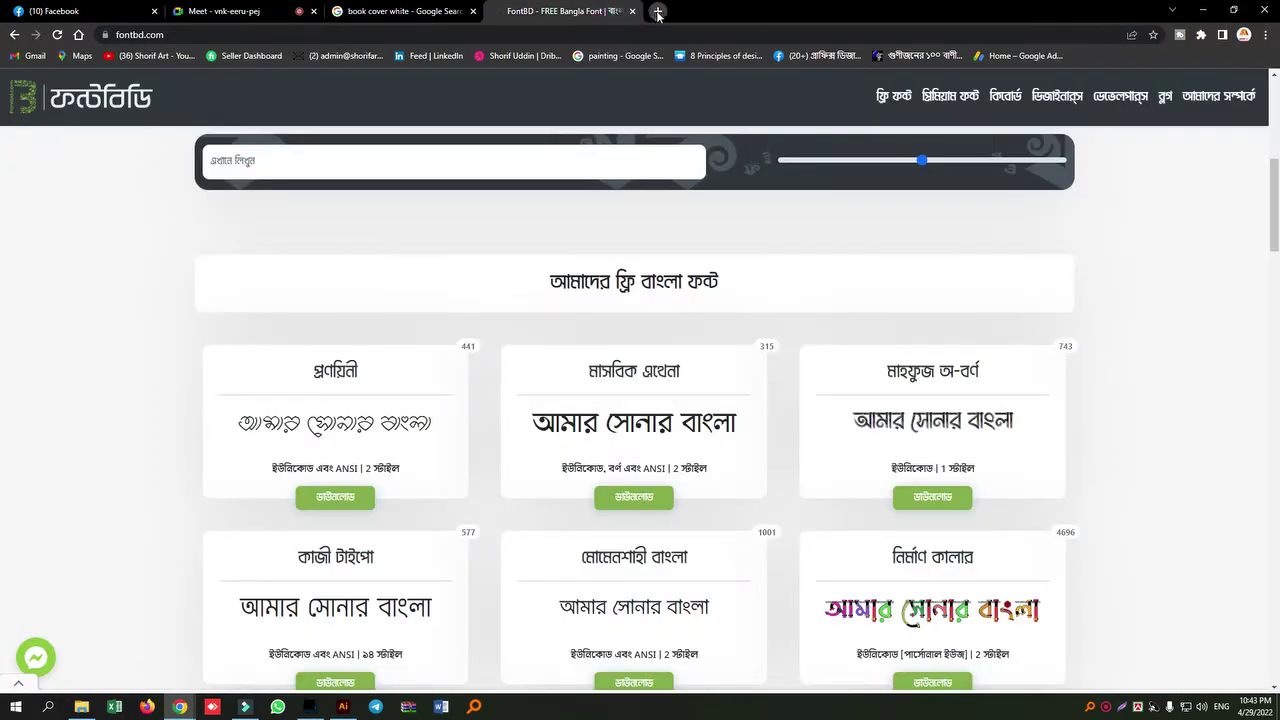
{"action": "key", "text": "ctrl+t"}
{"action": "left_click", "coordinate": [557, 278]}
{"action": "type", "text": "b"}
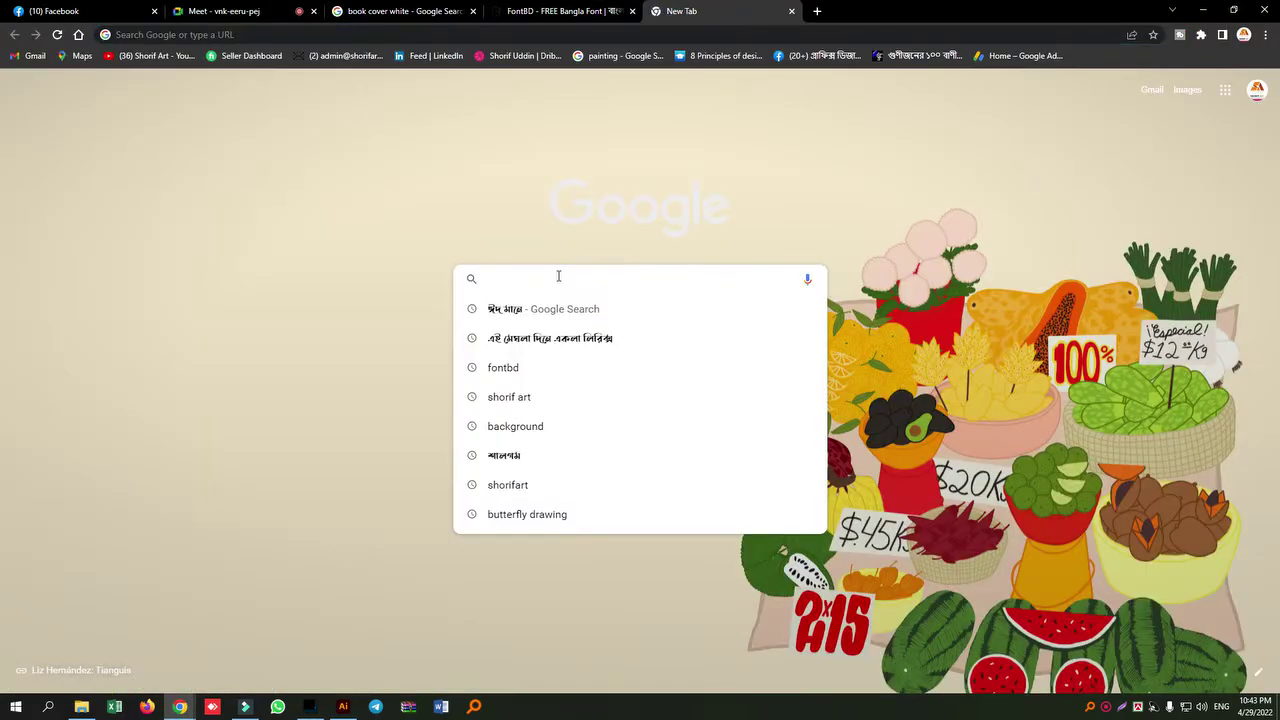
{"action": "type", "text": "ook c"}
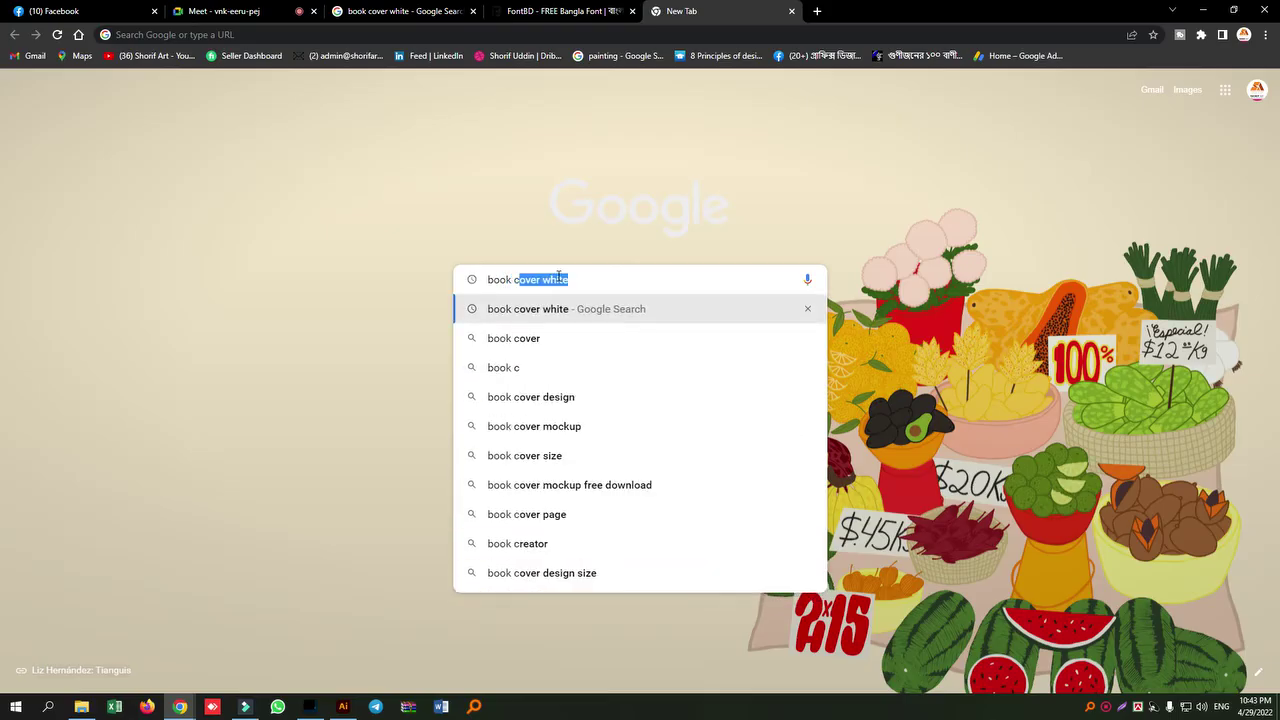
{"action": "type", "text": "over de"}
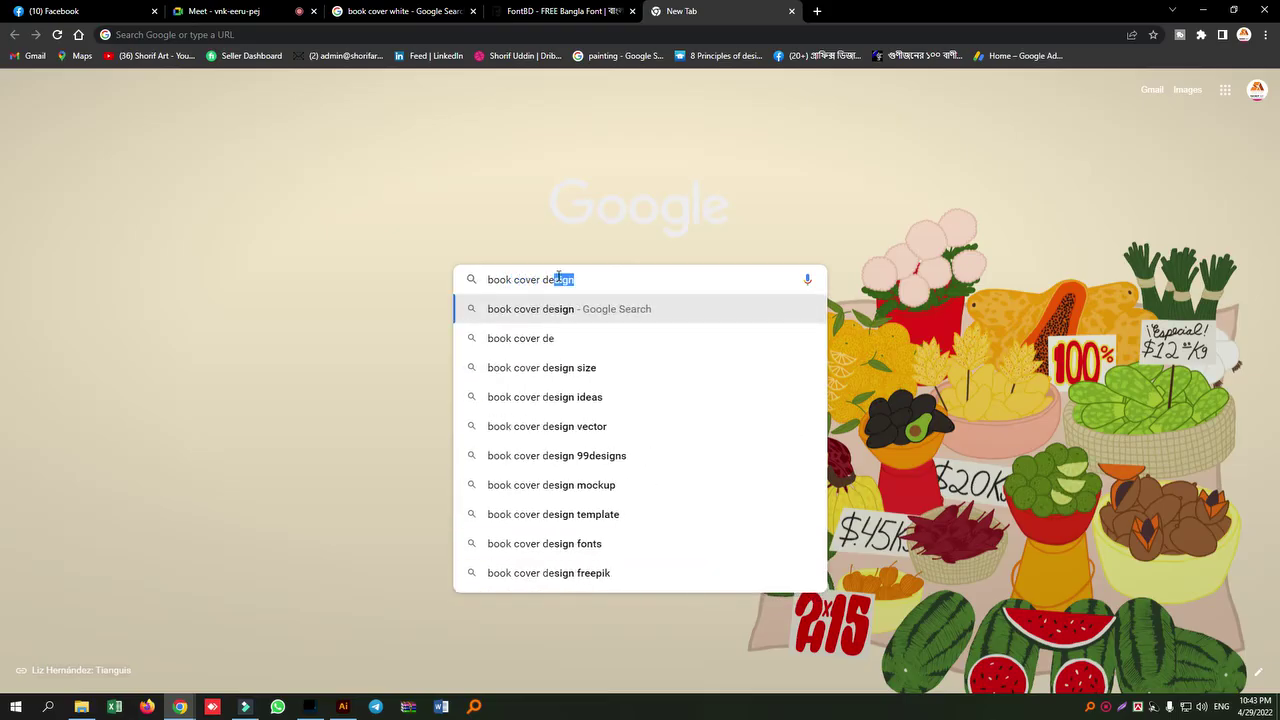
{"action": "type", "text": "sign"}
{"action": "key", "text": "Return"}
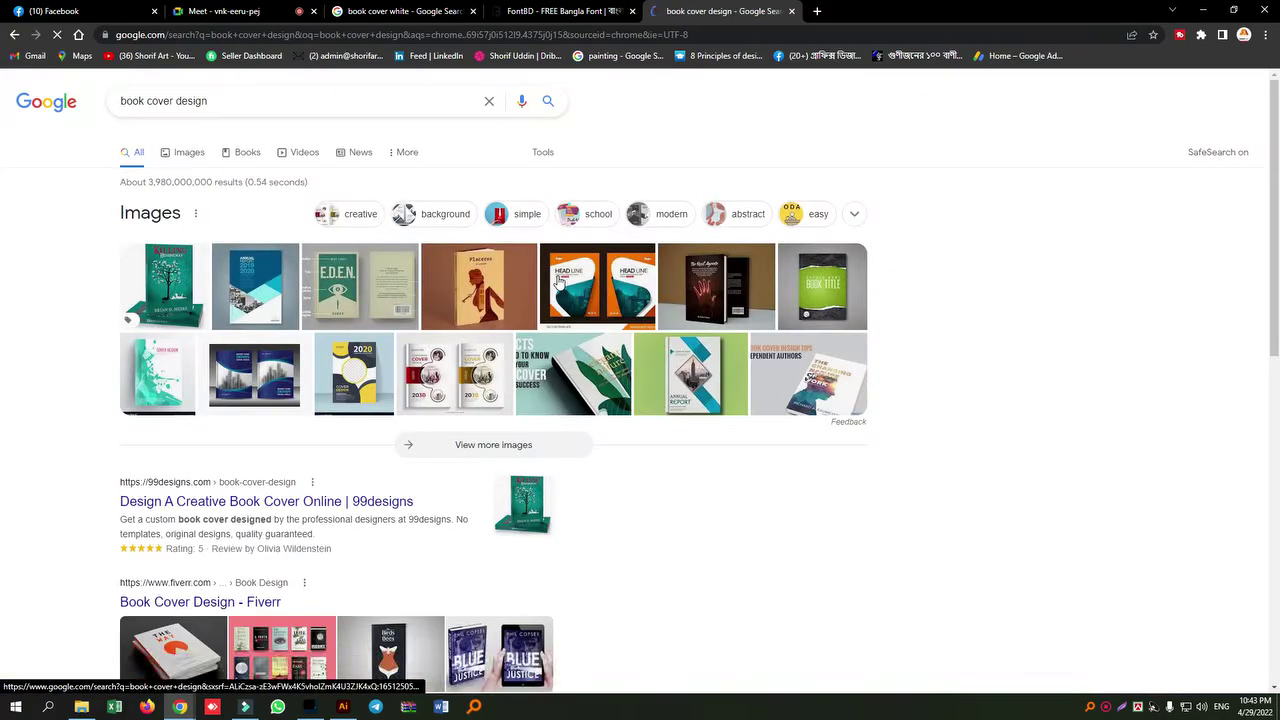
- Open the blue Annual Report 2019 2020 cover image and copy a screen capture of just the cover to the clipboard
{"action": "left_click", "coordinate": [230, 302]}
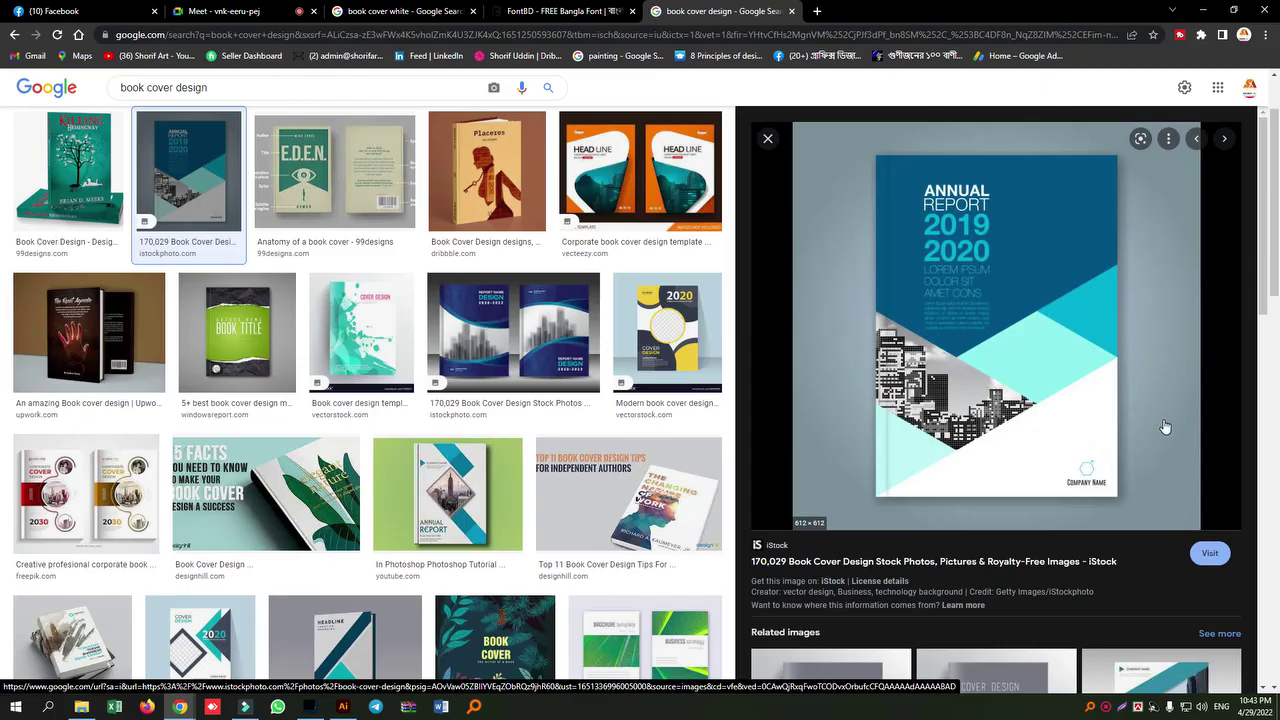
{"action": "key", "text": "Print"}
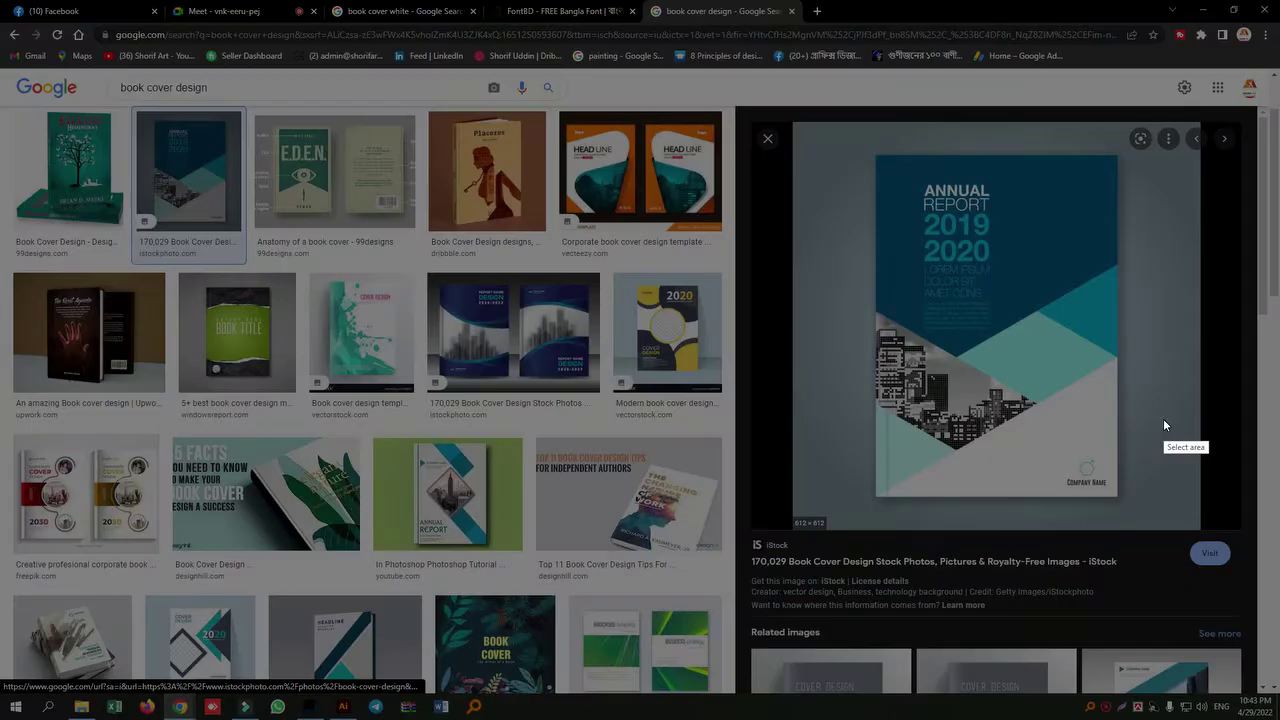
{"action": "left_click_drag", "start_coordinate": [888, 156], "coordinate": [1117, 494]}
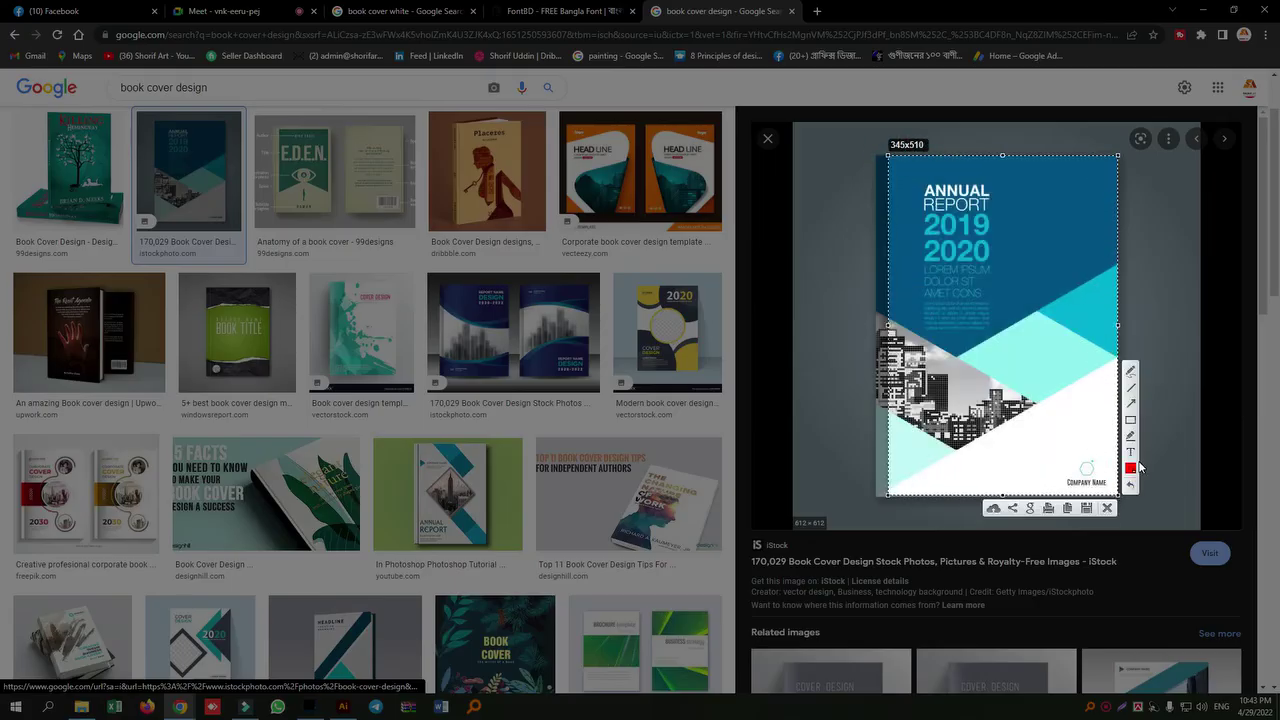
{"action": "key", "text": "ctrl+c"}
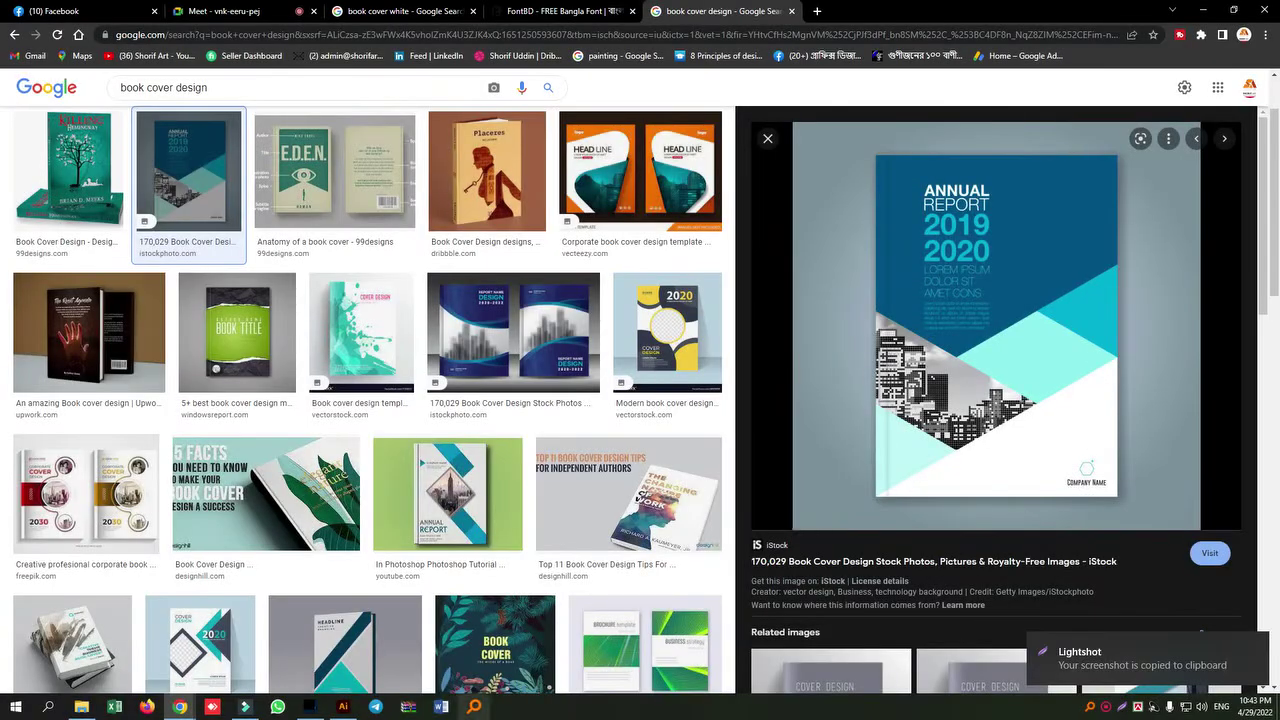
- Return to Photoshop, open the Replace Image smart object's contents and paste the captured cover
{"action": "left_click", "coordinate": [310, 706]}
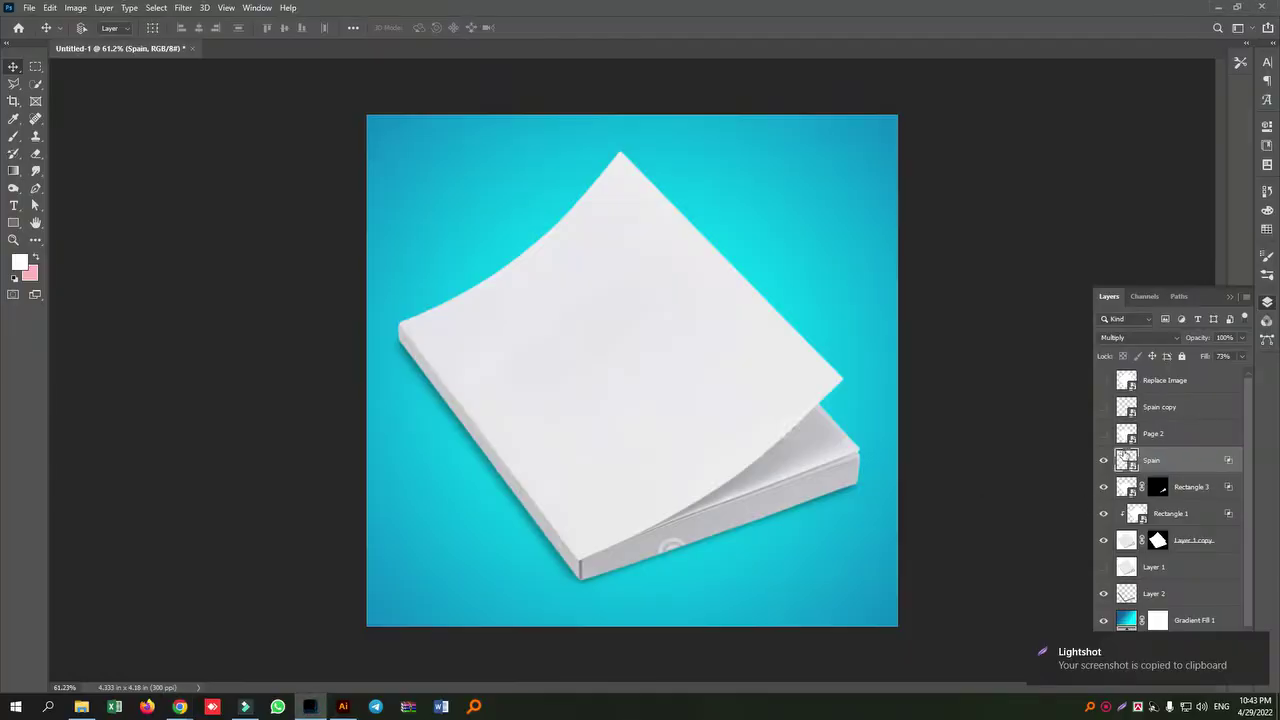
{"action": "double_click", "coordinate": [1131, 387]}
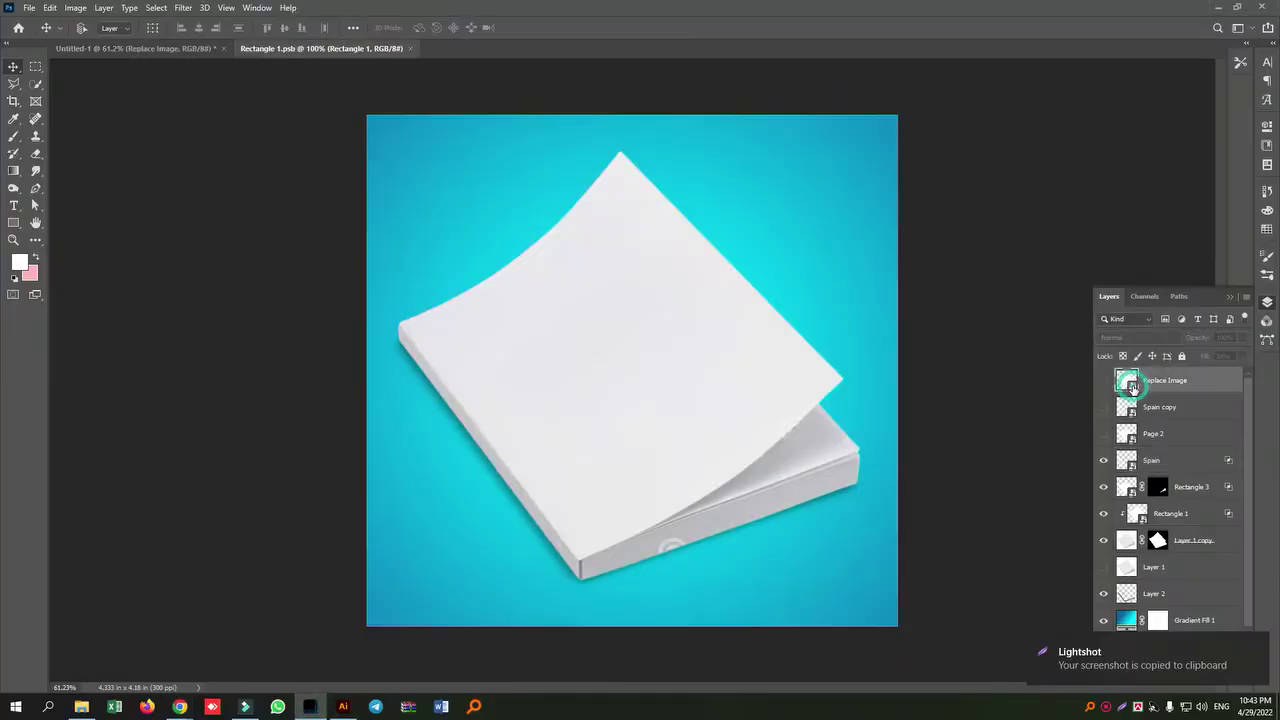
{"action": "key", "text": "ctrl+v"}
{"action": "key", "text": "ctrl+t"}
{"action": "key", "text": "Return"}
{"action": "key", "text": "t"}
{"action": "left_click", "coordinate": [607, 334]}
{"action": "left_click", "coordinate": [16, 70]}
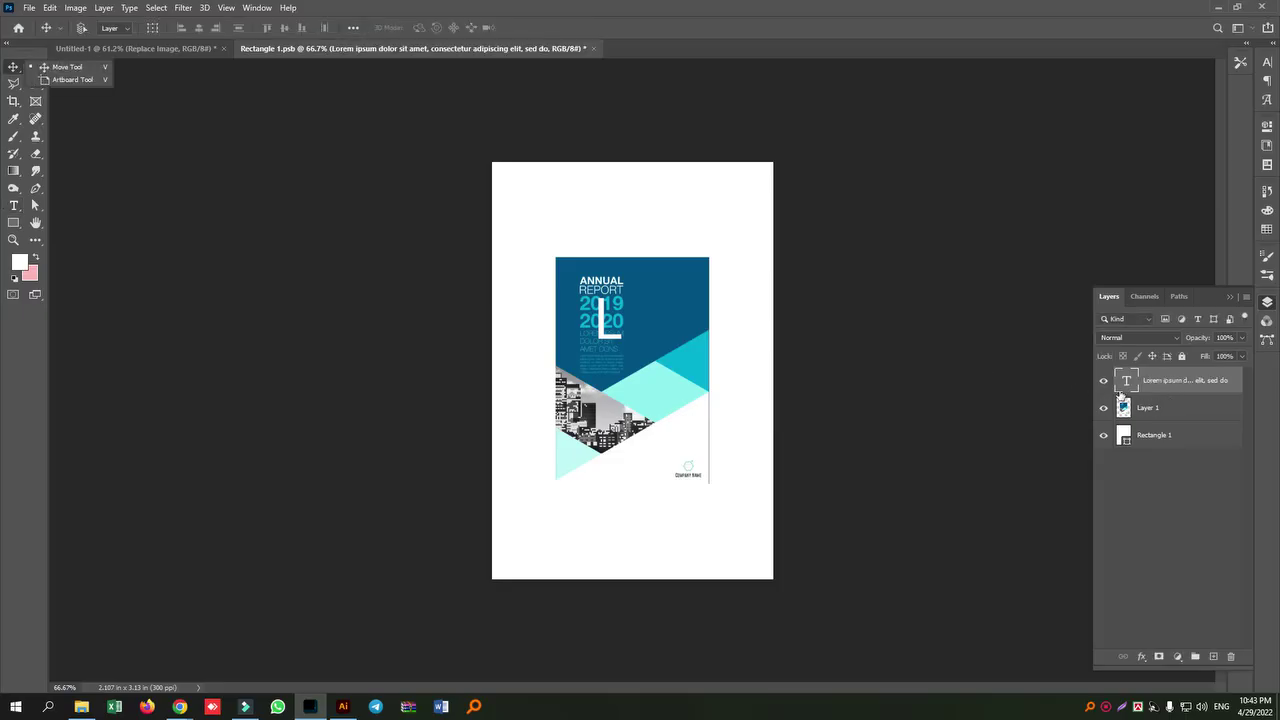
{"action": "left_click", "coordinate": [1231, 657]}
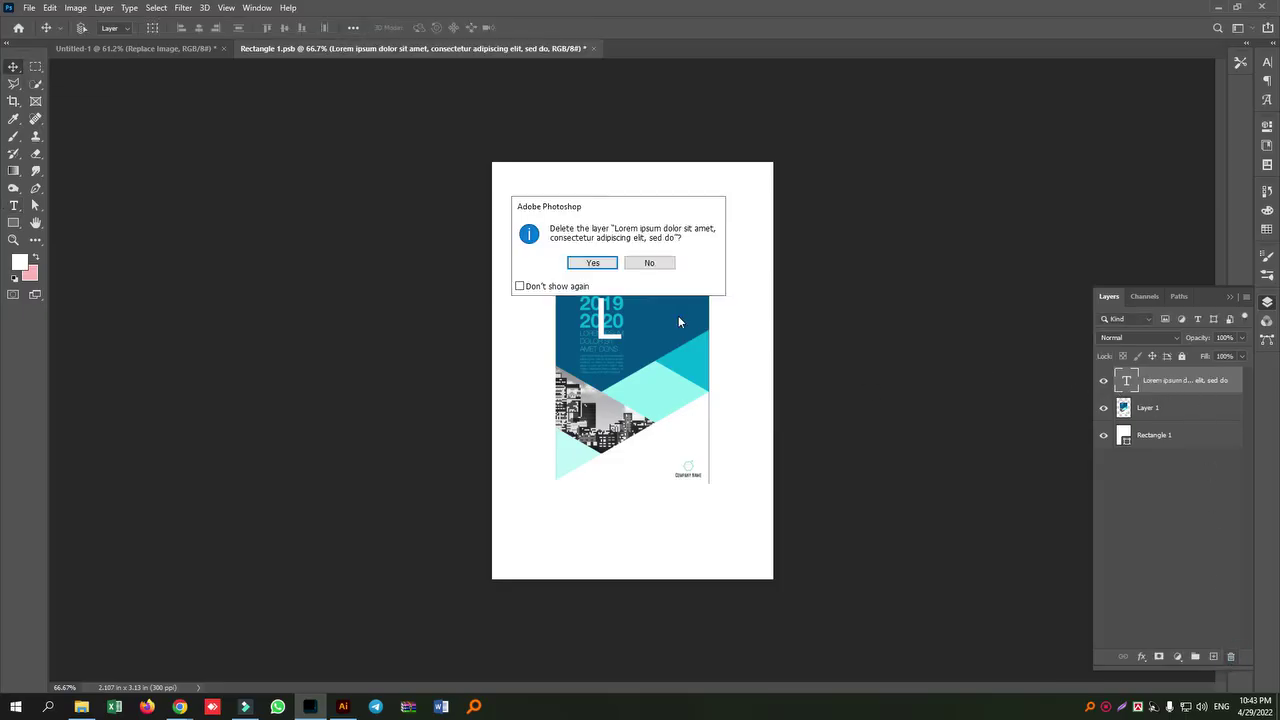
{"action": "left_click", "coordinate": [596, 262]}
- Align the pasted cover with the canvas's upper-left corner, scale it to fill the canvas, and save and close the smart object
{"action": "left_click_drag", "start_coordinate": [667, 359], "coordinate": [604, 264]}
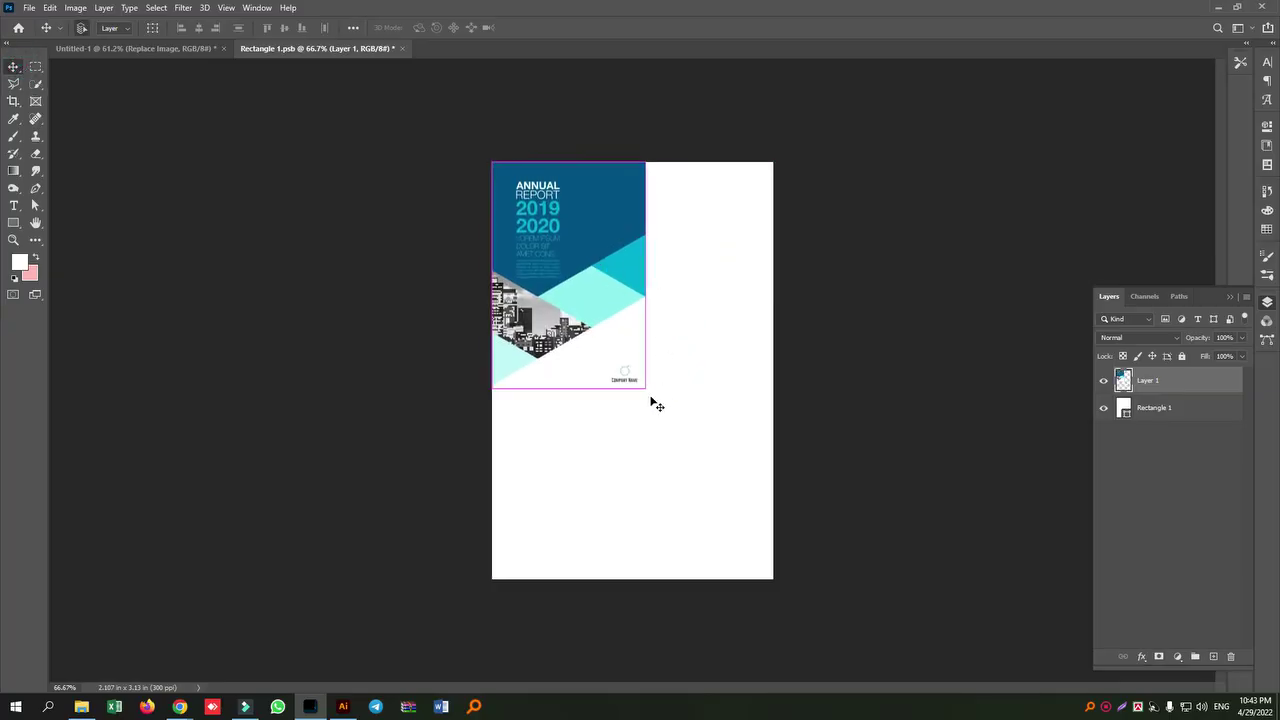
{"action": "key", "text": "ctrl+t"}
{"action": "left_click_drag", "start_coordinate": [645, 387], "coordinate": [832, 549]}
{"action": "key", "text": "Return"}
{"action": "key", "text": "ctrl+w"}
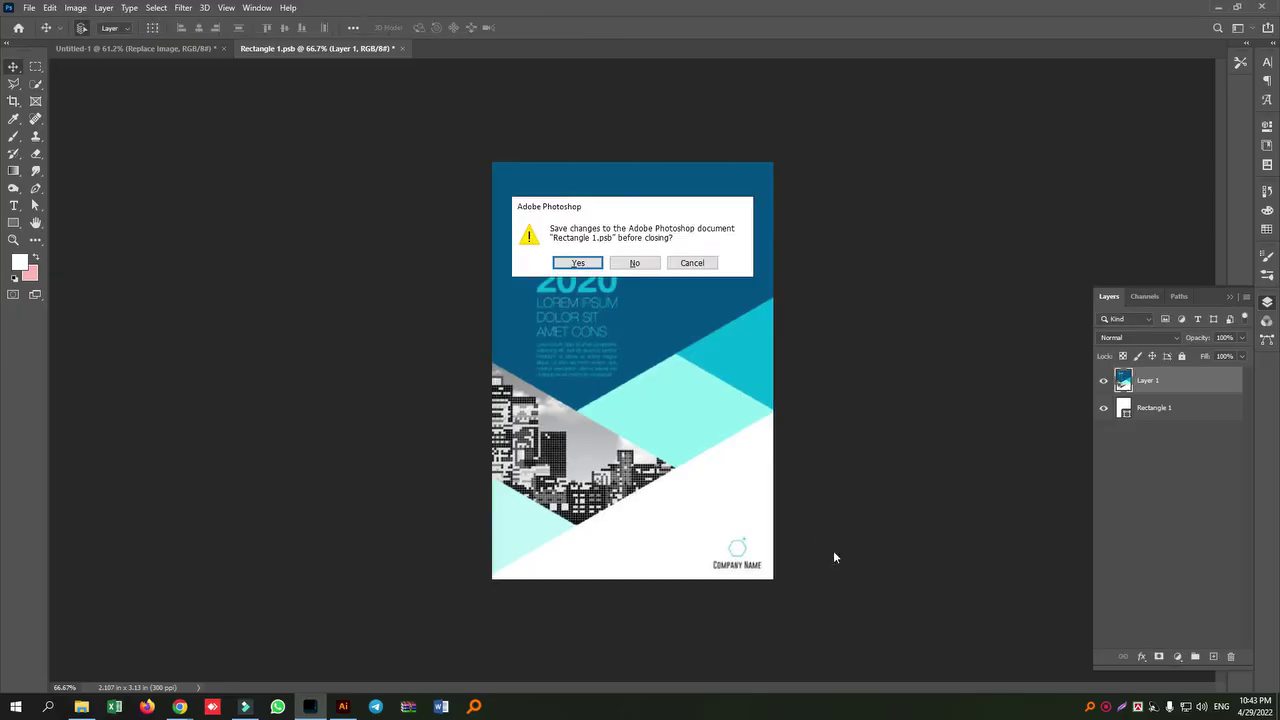
{"action": "left_click", "coordinate": [572, 266]}
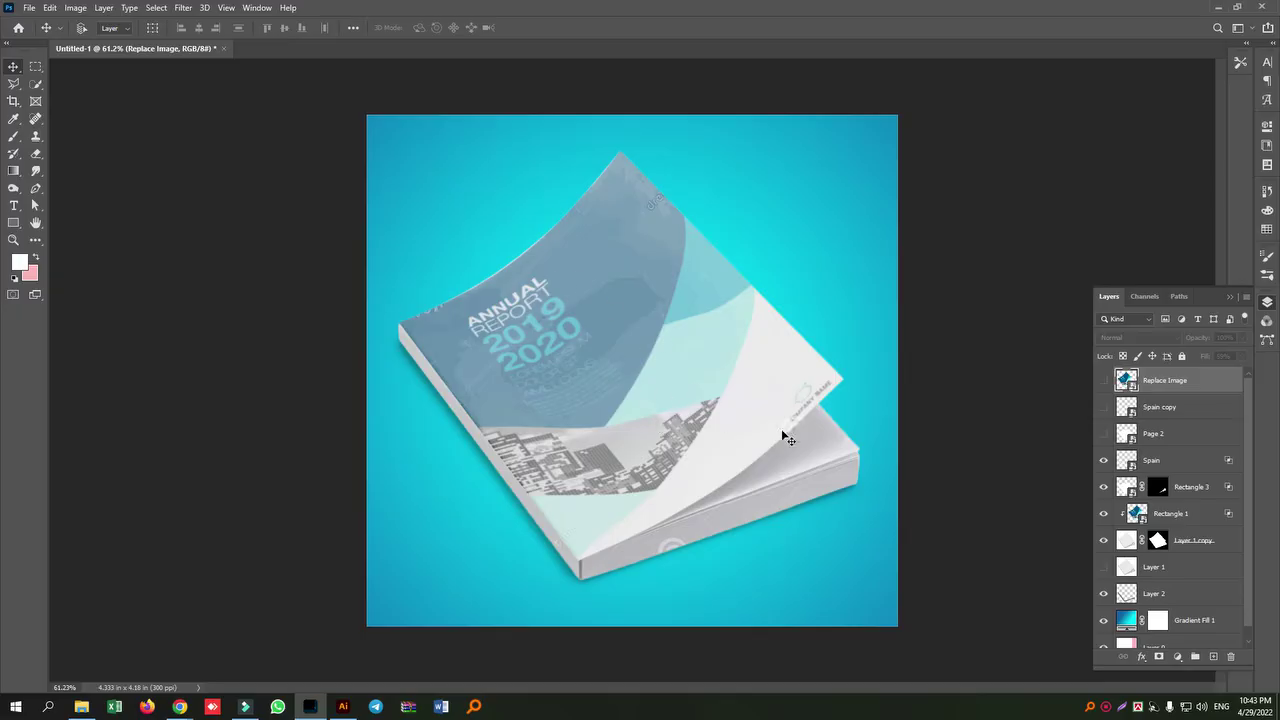
- Adjust the Rectangle 1 cover layer's Underlying Layer Blend If range, splitting darks at 0/50 and moving the split light slider closer to 255
{"action": "left_click", "coordinate": [1187, 519]}
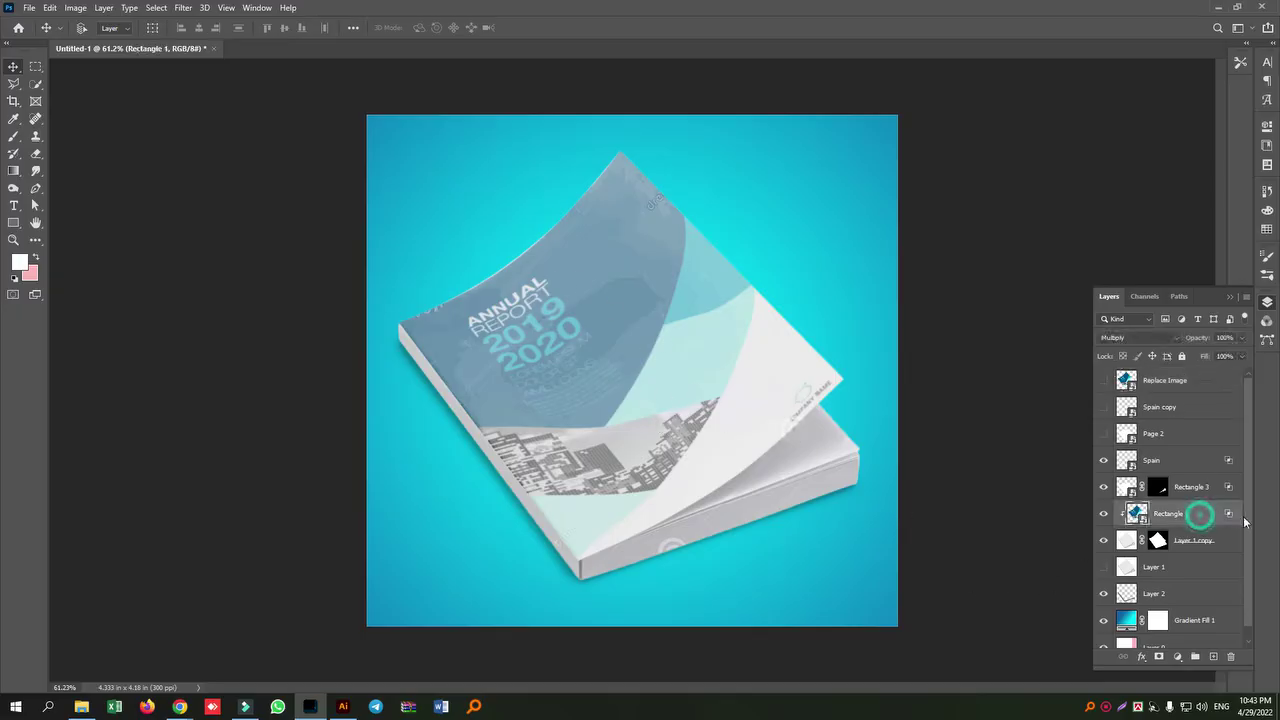
{"action": "double_click", "coordinate": [1229, 517]}
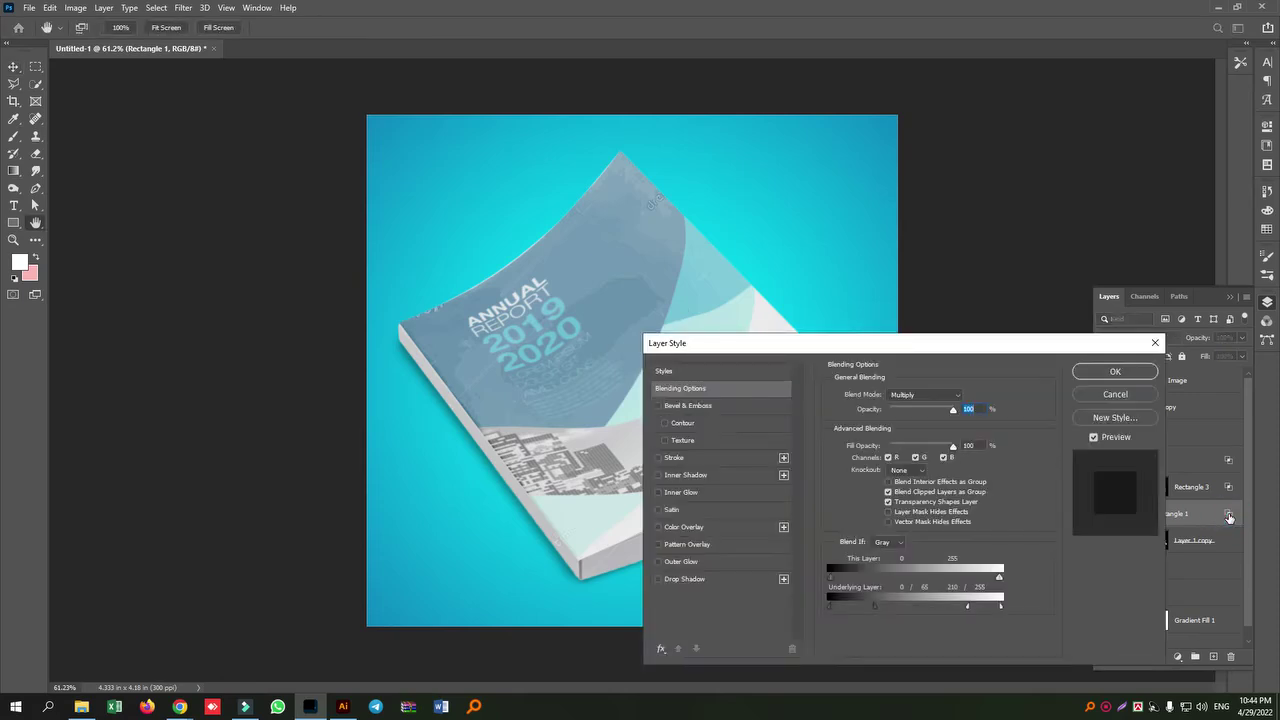
{"action": "left_click_drag", "start_coordinate": [862, 606], "coordinate": [866, 606]}
{"action": "mouse_move", "coordinate": [977, 611]}
{"action": "left_mouse_down"}
{"action": "mouse_move", "coordinate": [1005, 612]}
{"action": "mouse_move", "coordinate": [984, 606]}
{"action": "left_mouse_up"}
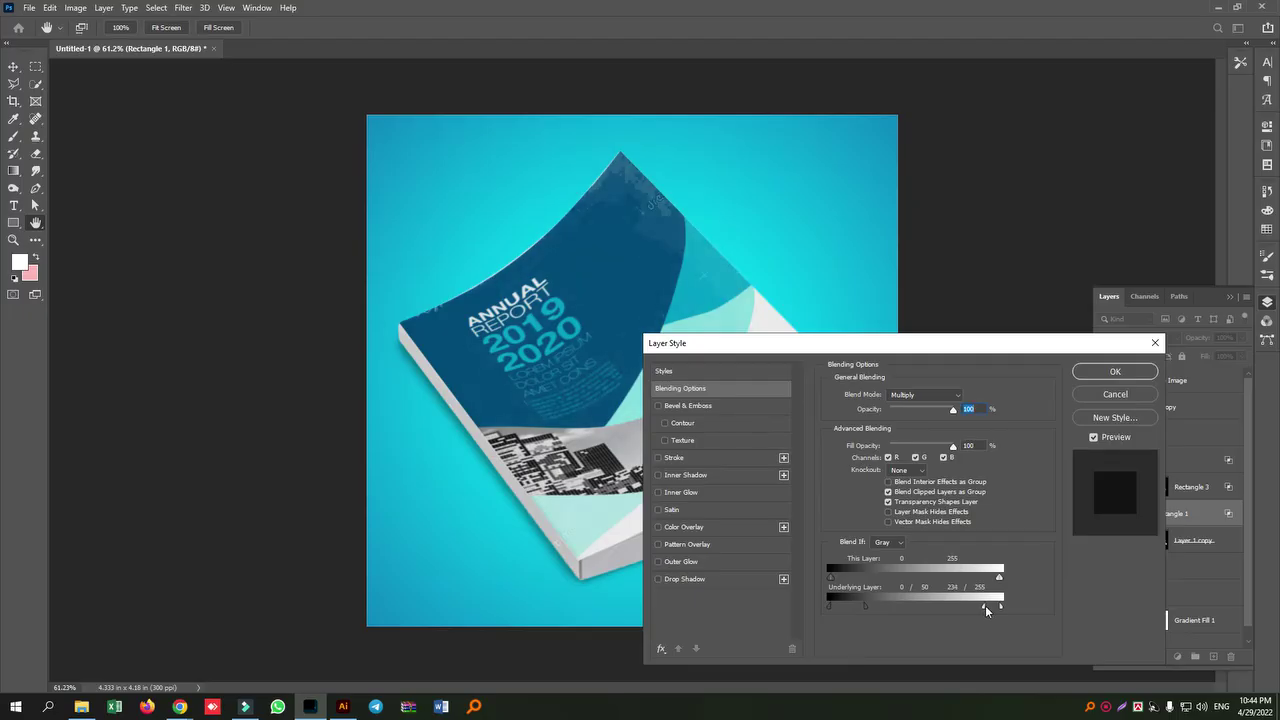
{"action": "left_click_drag", "start_coordinate": [985, 605], "coordinate": [983, 605]}
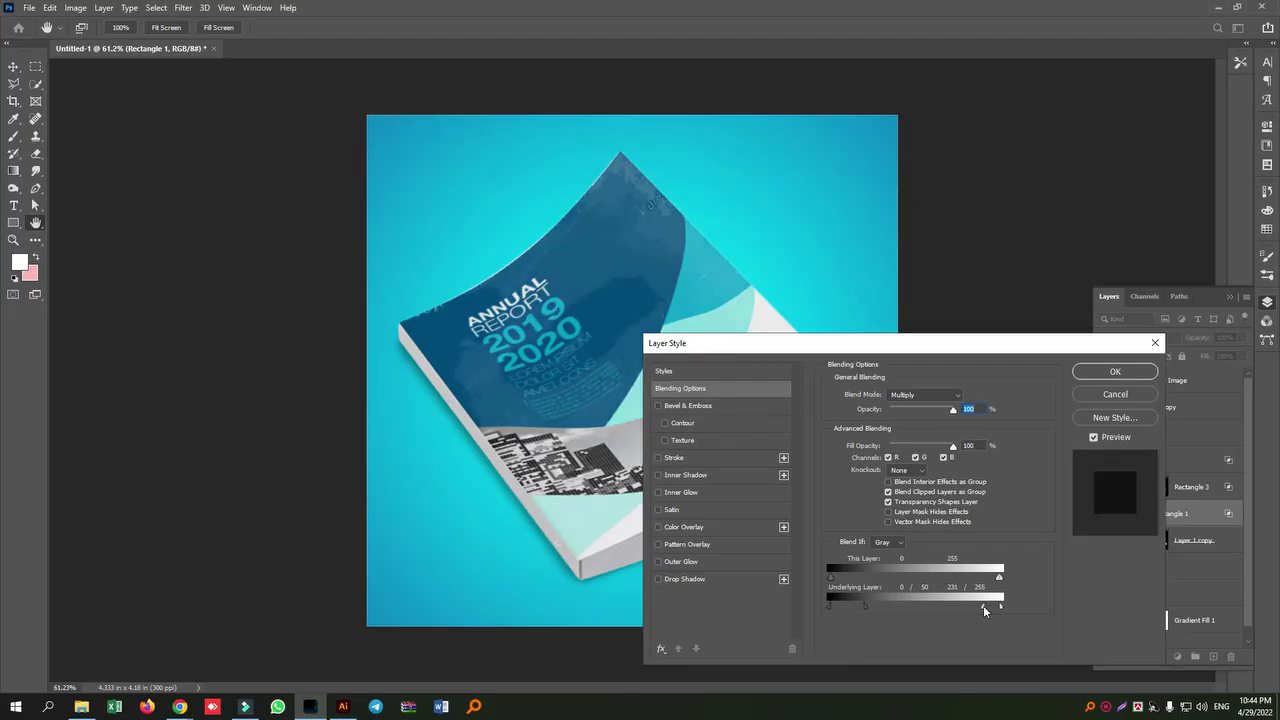
{"action": "left_click", "coordinate": [1115, 371]}
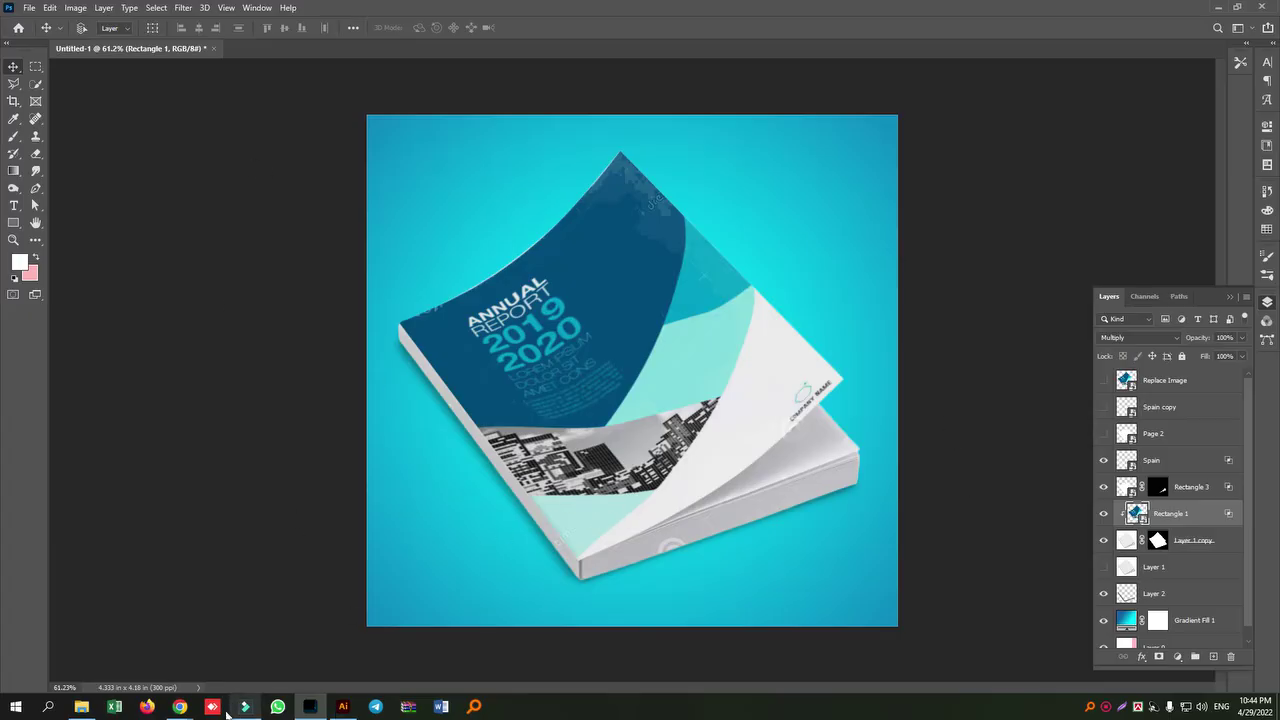
- Switch to Chrome and copy a screen capture of a narrow full-height strip, about 52 by 511 pixels, from near the cover's left edge
{"action": "mouse_move", "coordinate": [183, 709]}
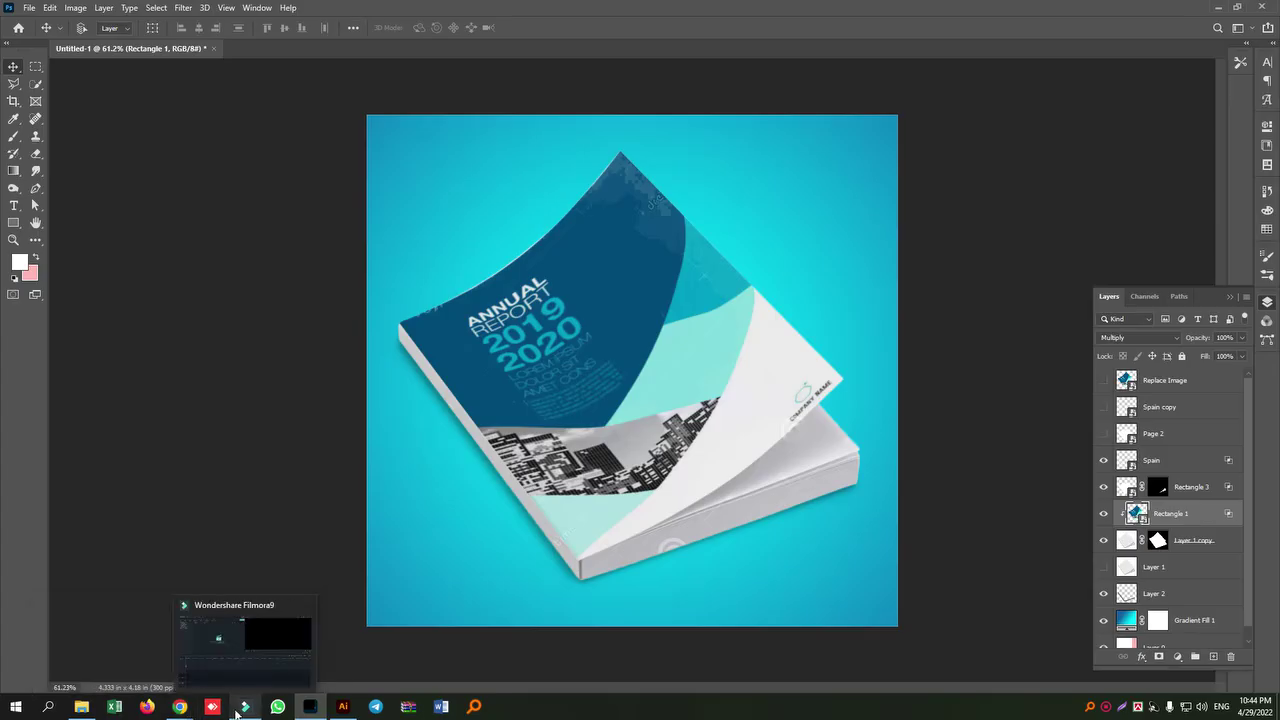
{"action": "left_click", "coordinate": [108, 652]}
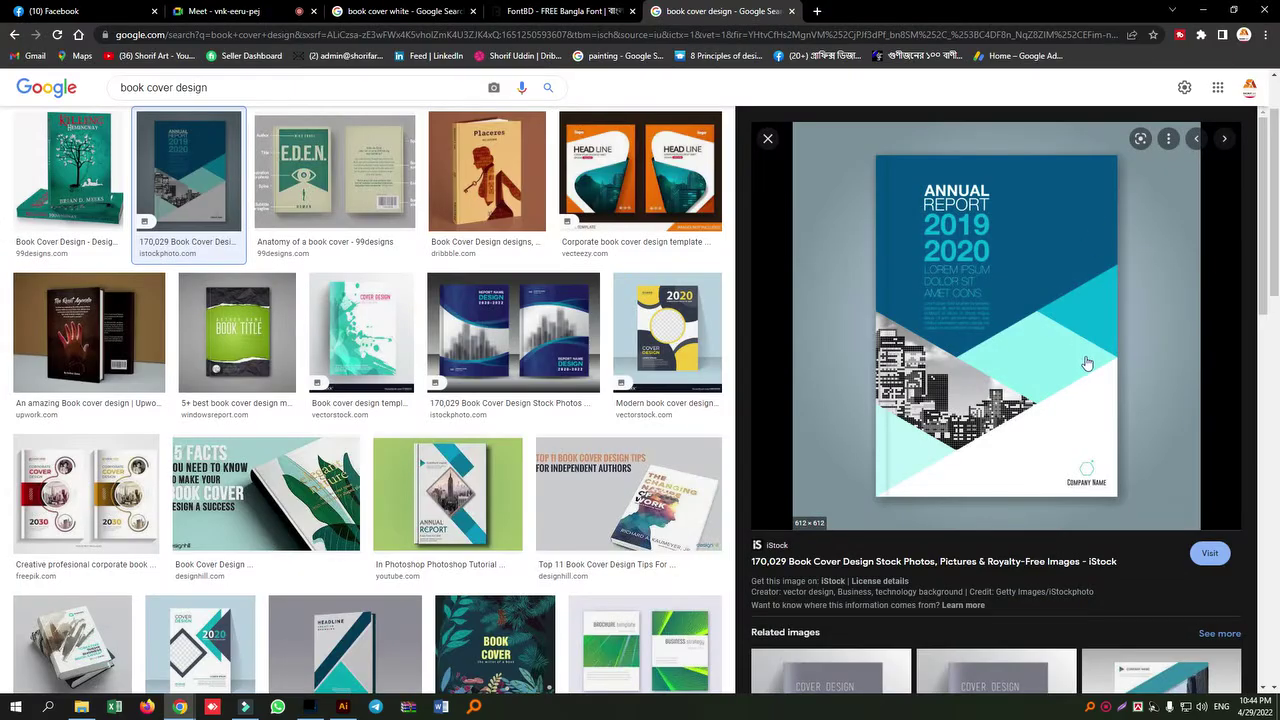
{"action": "key", "text": "Print"}
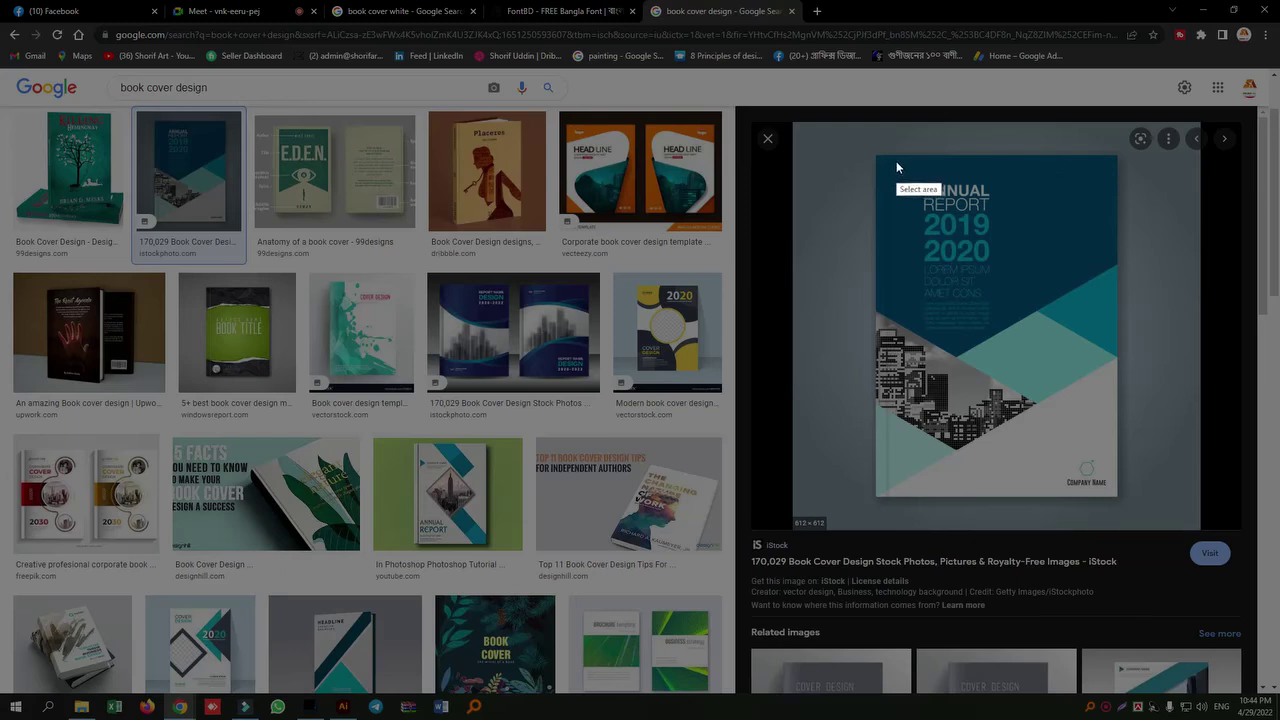
{"action": "left_click_drag", "start_coordinate": [891, 157], "coordinate": [924, 497]}
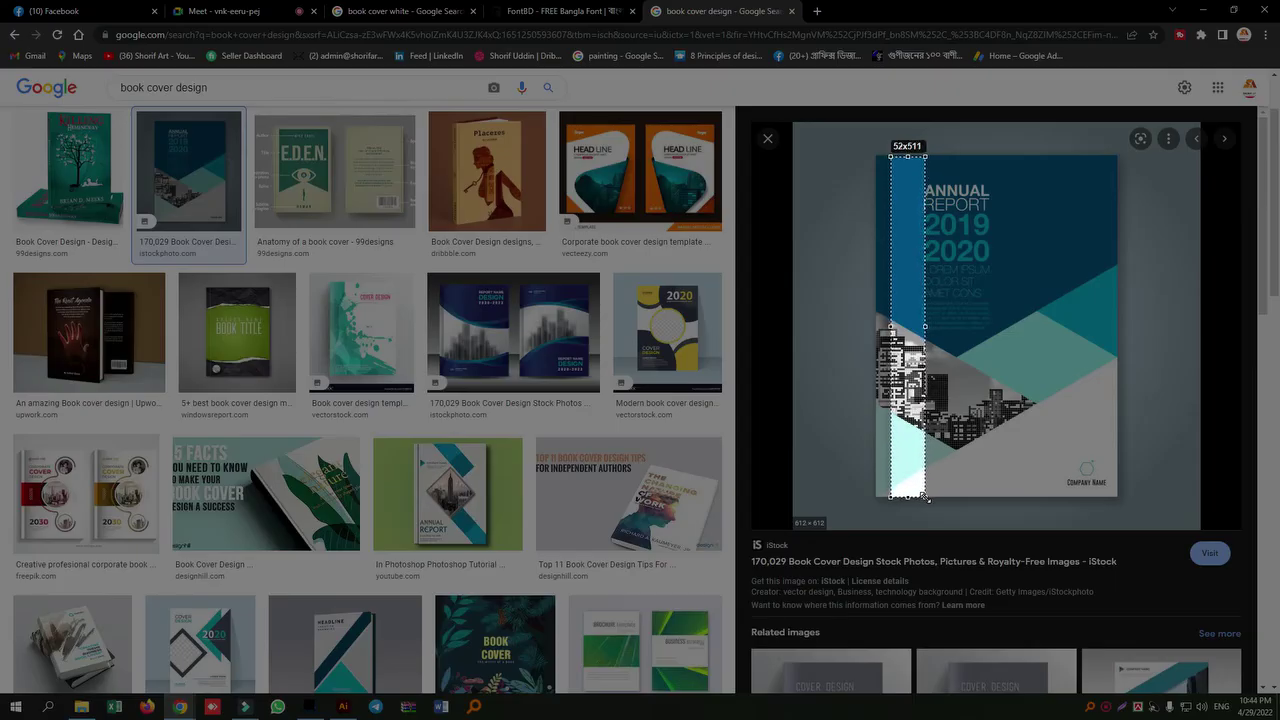
{"action": "left_click_drag", "start_coordinate": [924, 497], "coordinate": [922, 496]}
{"action": "key", "text": "ctrl+c"}
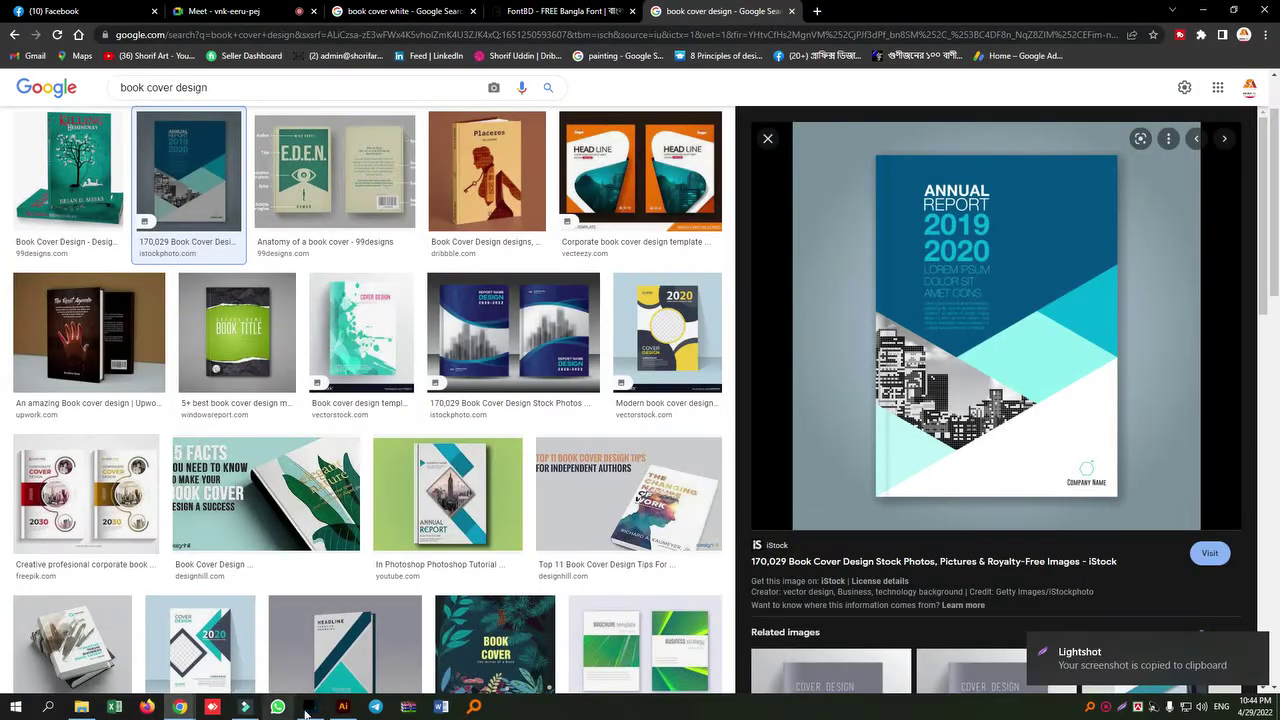
- Return to Photoshop, paste the captured strip into the Spain copy smart object, stretched to fill the canvas, and save and close it
{"action": "left_click", "coordinate": [308, 708]}
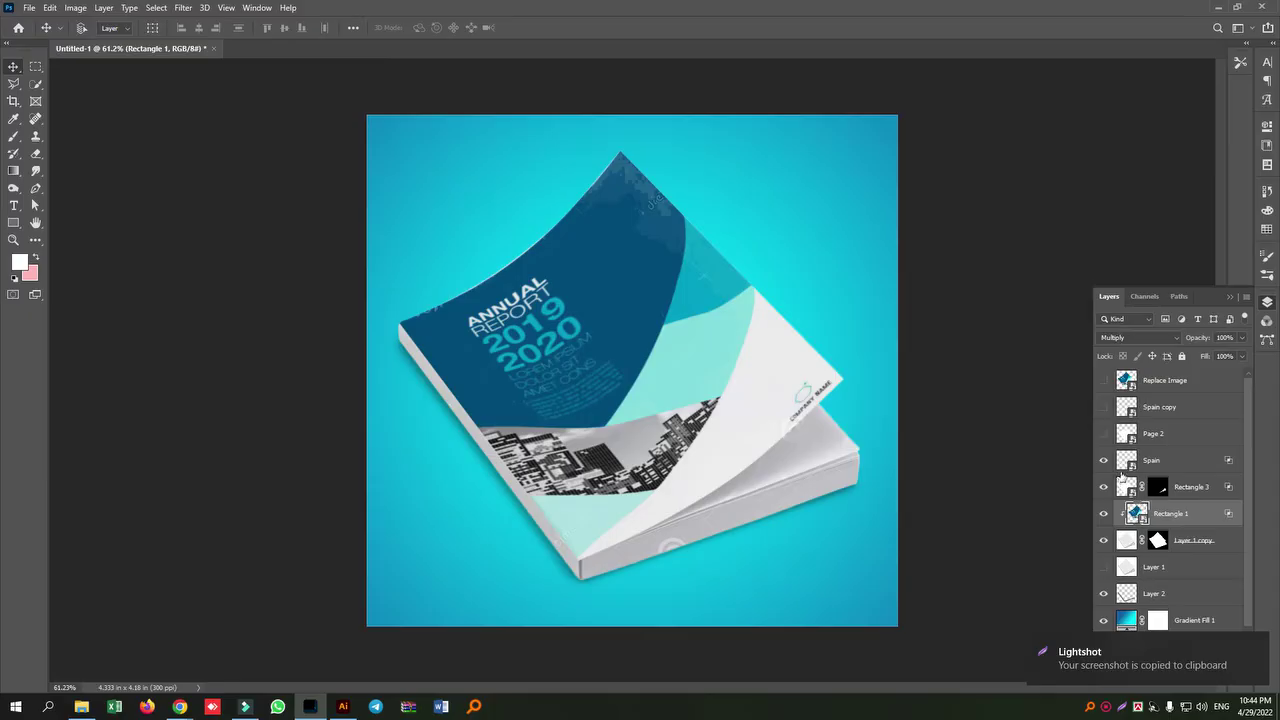
{"action": "double_click", "coordinate": [1131, 412]}
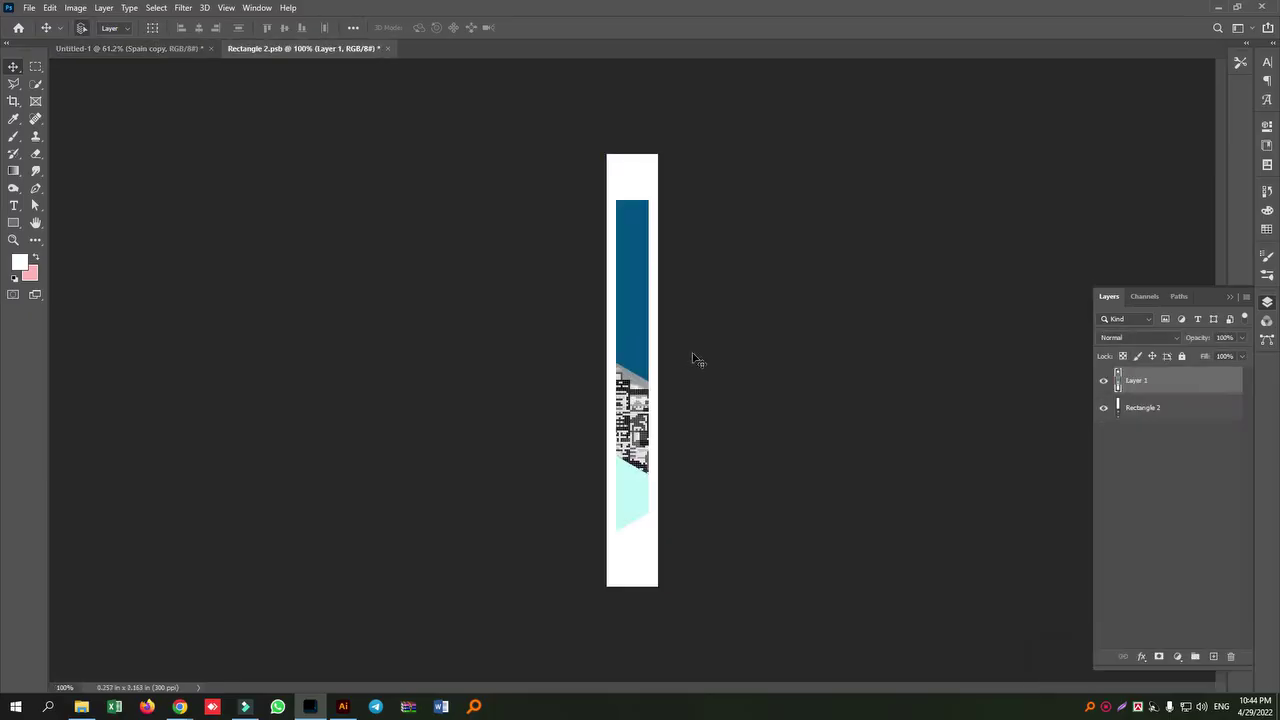
{"action": "key", "text": "ctrl+t"}
{"action": "left_click_drag", "start_coordinate": [632, 200], "coordinate": [632, 154]}
{"action": "left_click_drag", "start_coordinate": [632, 540], "coordinate": [633, 587]}
{"action": "left_click_drag", "start_coordinate": [645, 372], "coordinate": [610, 370]}
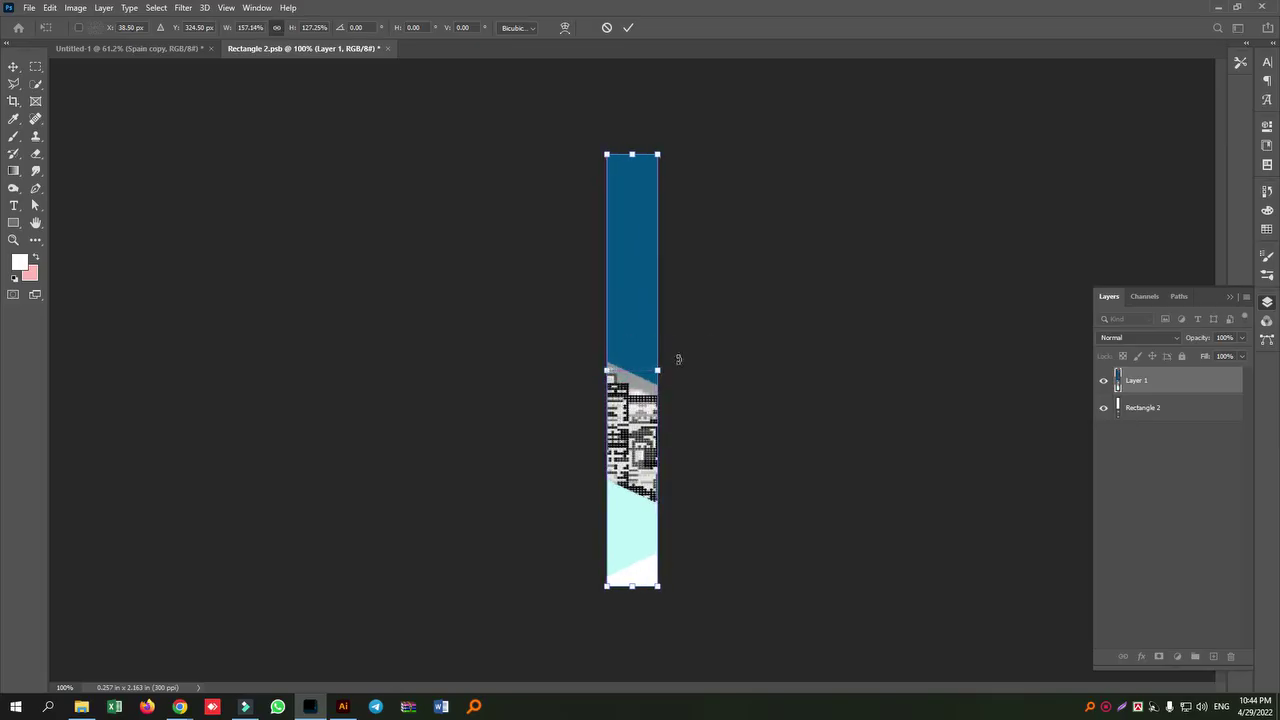
{"action": "key", "text": "Return"}
{"action": "key", "text": "ctrl+w"}
{"action": "left_click", "coordinate": [577, 263]}
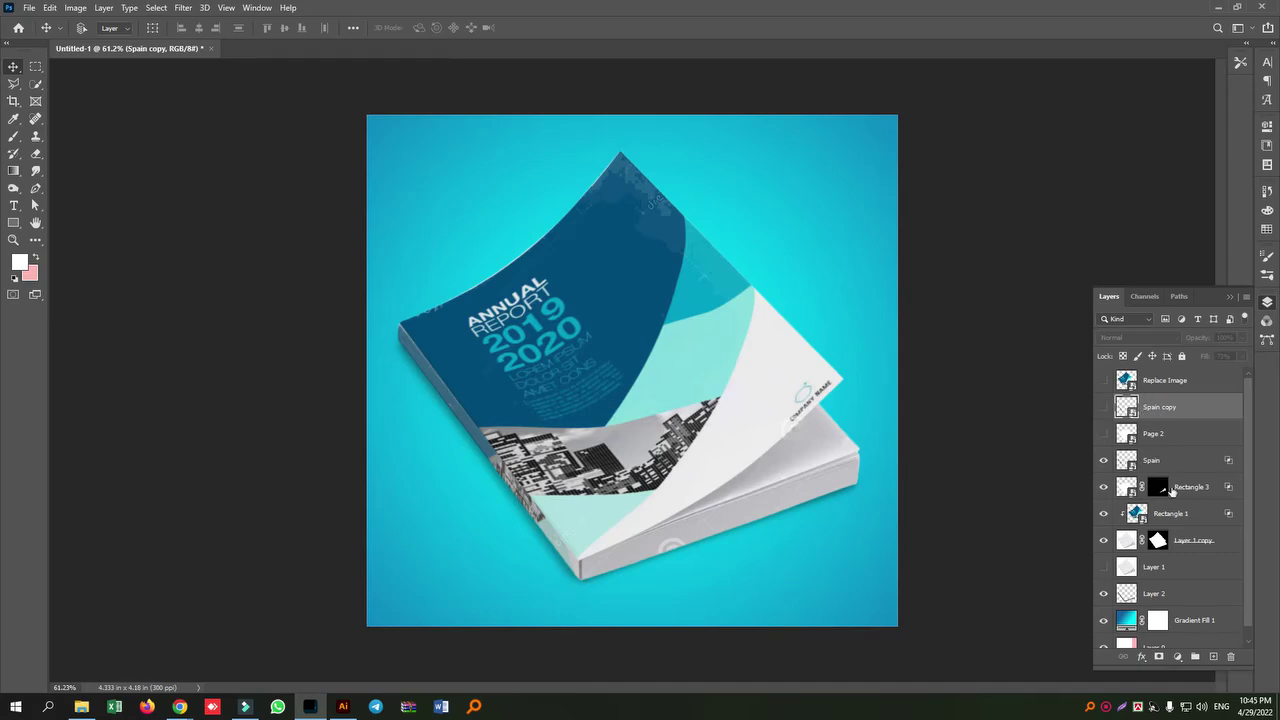
- Adjust the Spain layer's dark and light Underlying Layer Blend If sliders and set its fill to 100%
{"action": "left_click", "coordinate": [1105, 461]}
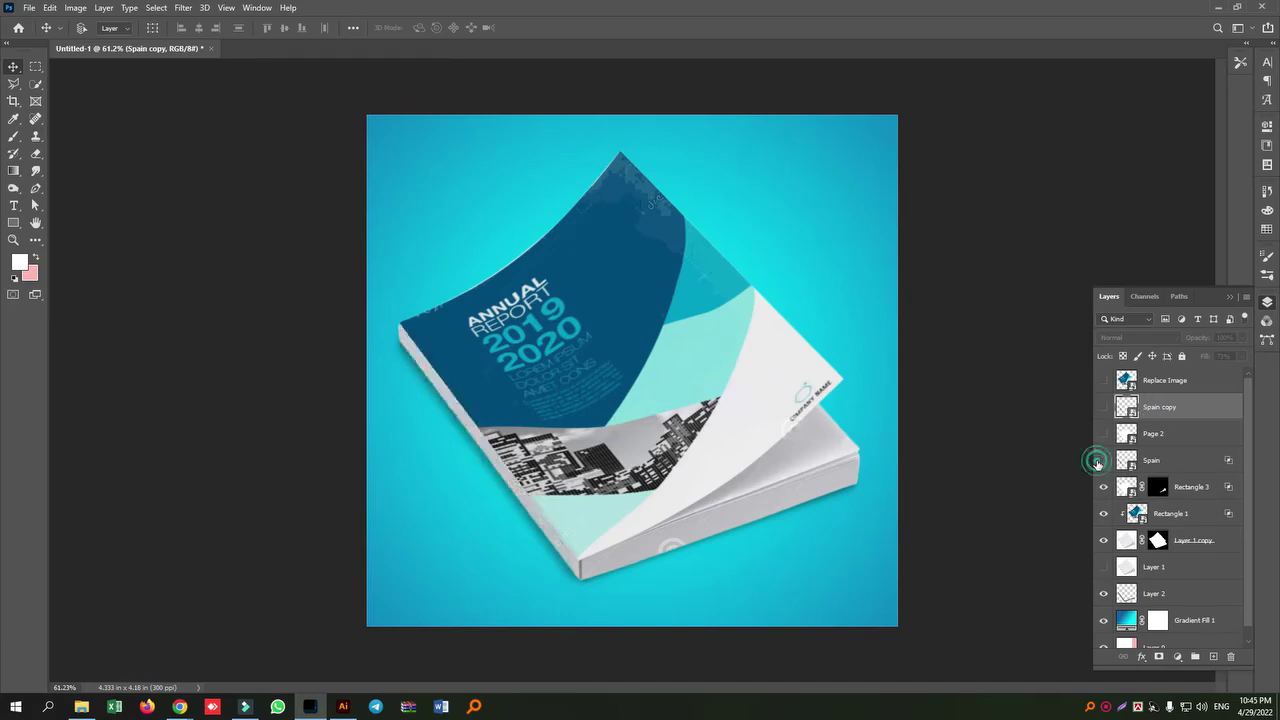
{"action": "left_click", "coordinate": [1211, 467]}
{"action": "double_click", "coordinate": [1229, 460]}
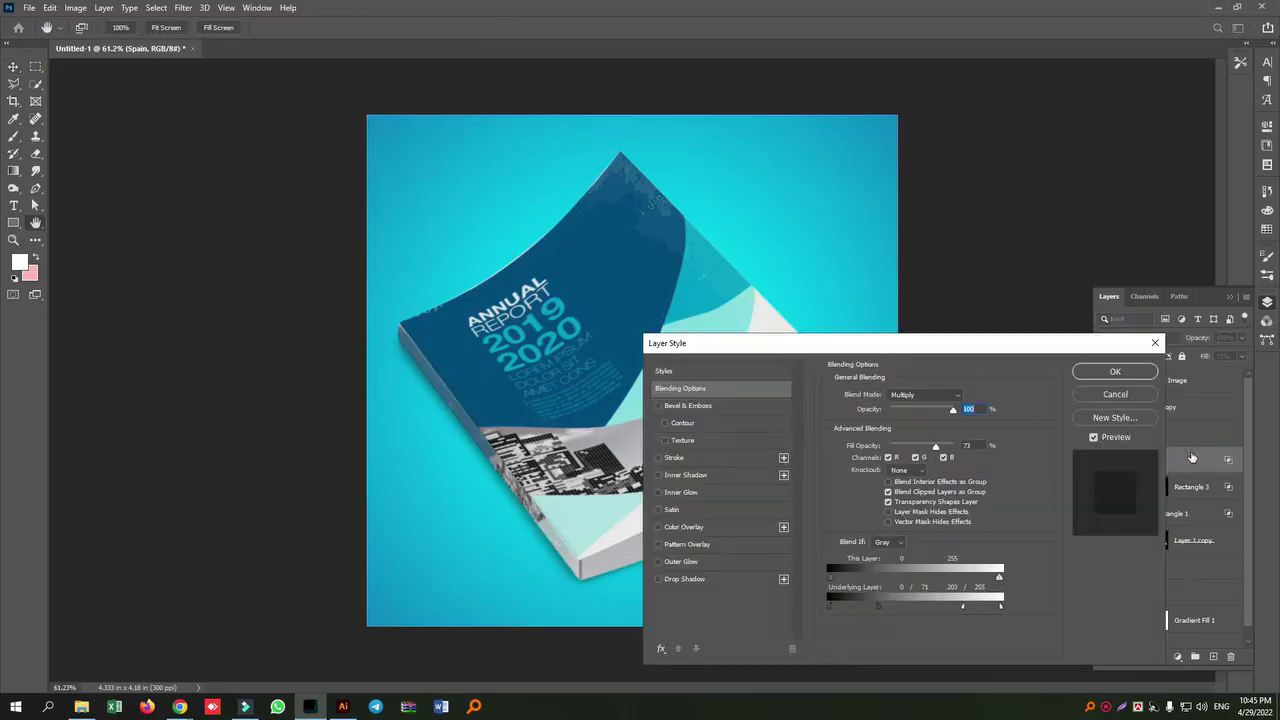
{"action": "left_click_drag", "start_coordinate": [980, 605], "coordinate": [966, 606]}
{"action": "mouse_move", "coordinate": [830, 605]}
{"action": "left_mouse_down"}
{"action": "mouse_move", "coordinate": [880, 605]}
{"action": "mouse_move", "coordinate": [840, 607]}
{"action": "left_mouse_up"}
{"action": "left_click", "coordinate": [1112, 372]}
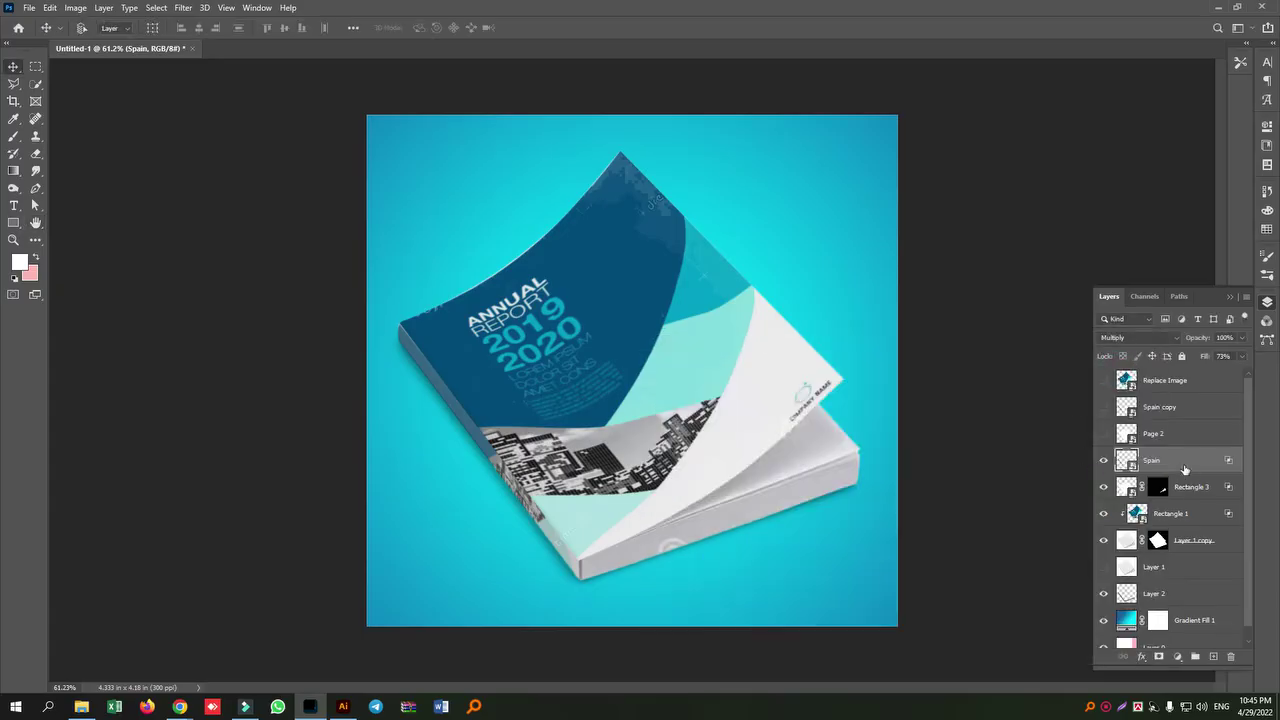
{"action": "left_click", "coordinate": [1243, 356]}
{"action": "left_click_drag", "start_coordinate": [1226, 372], "coordinate": [1250, 373]}
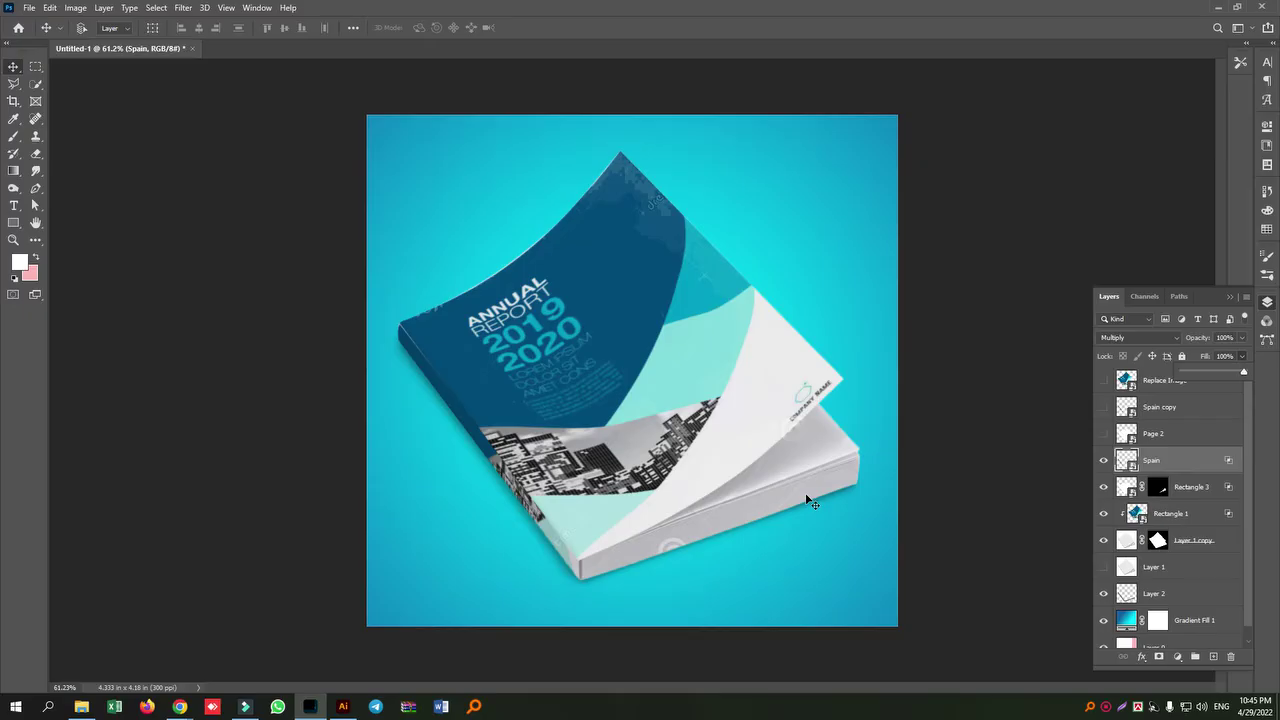
- Open the Page 2 smart object's contents, then browse Chrome's image results for a page design and select "cover design" in the query for replacement
{"action": "double_click", "coordinate": [1131, 438]}
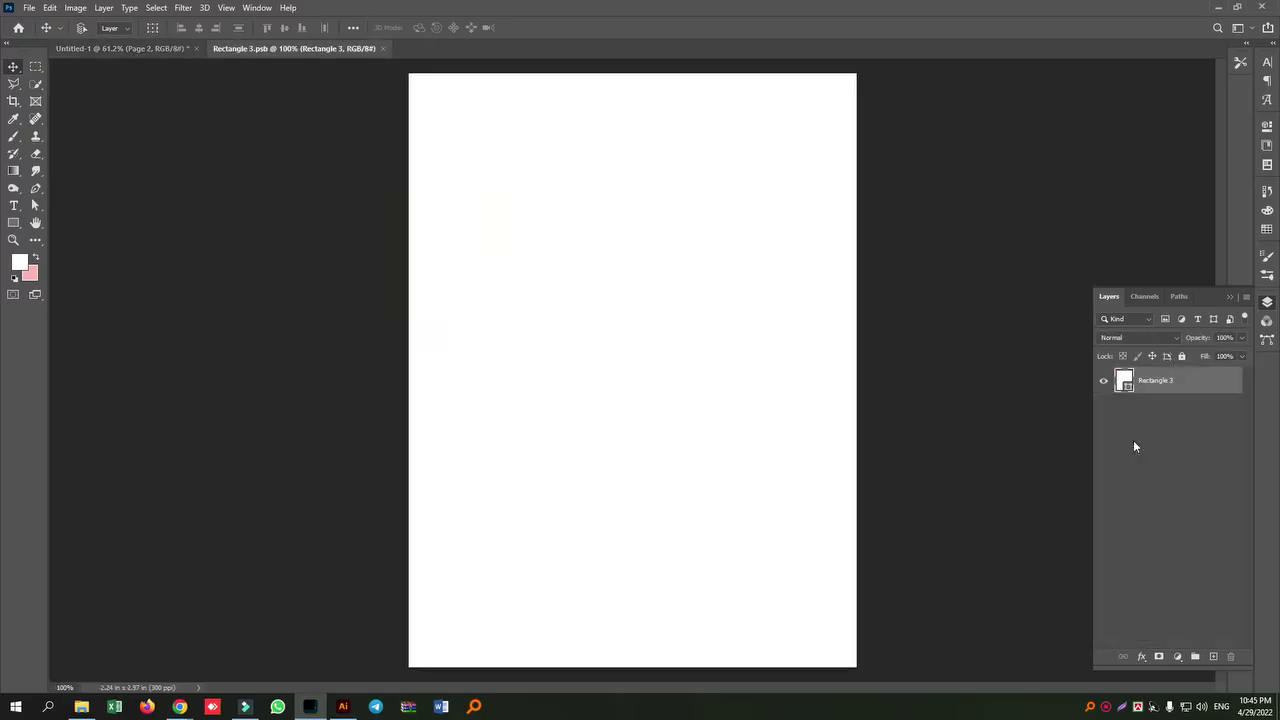
{"action": "mouse_move", "coordinate": [187, 716]}
{"action": "left_click", "coordinate": [138, 655]}
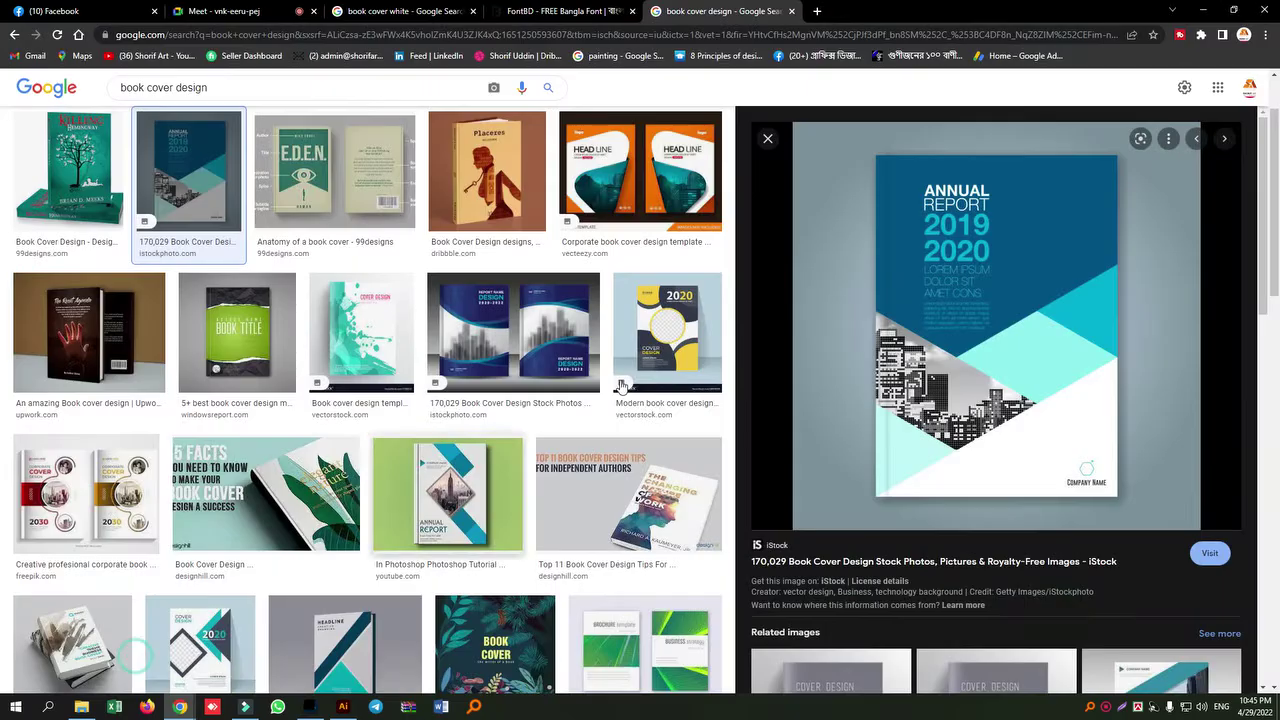
{"action": "scroll", "coordinate": [810, 505], "scroll_direction": "down", "scroll_amount": 3}
{"action": "scroll", "coordinate": [810, 512], "scroll_direction": "down", "scroll_amount": 3}
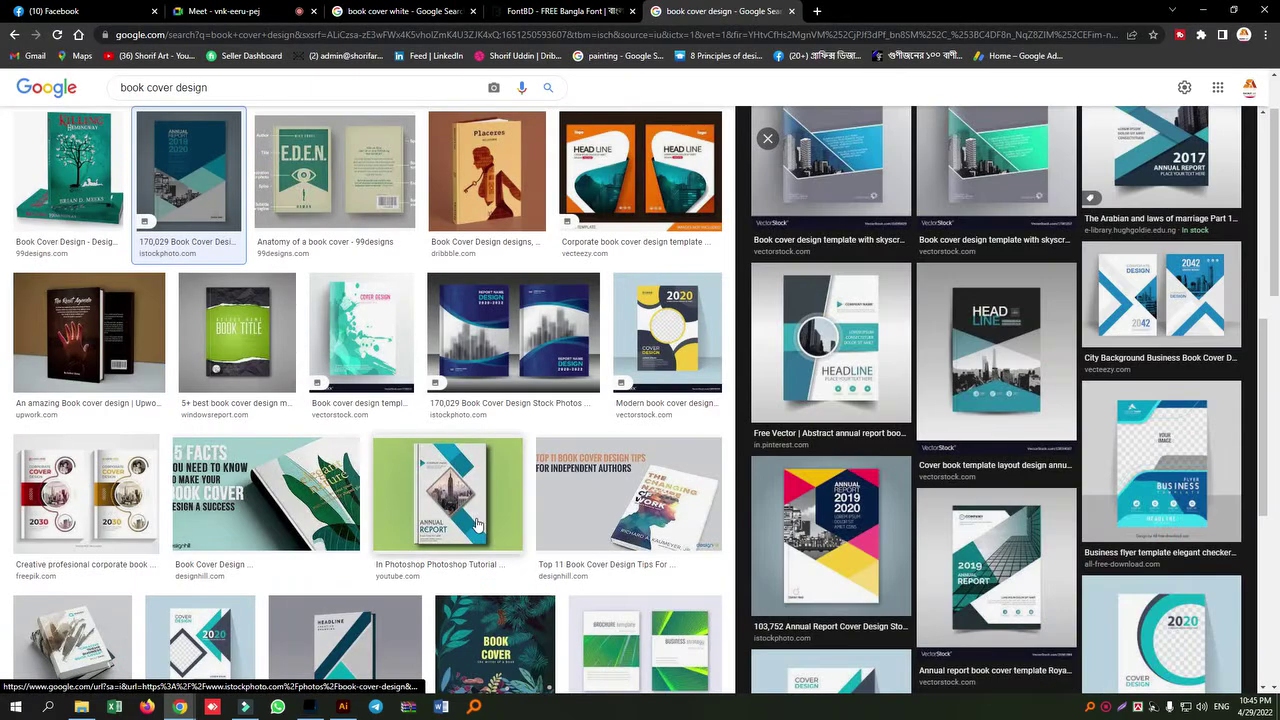
{"action": "scroll", "coordinate": [512, 538], "scroll_direction": "down", "scroll_amount": 3}
{"action": "scroll", "coordinate": [512, 538], "scroll_direction": "down", "scroll_amount": 3}
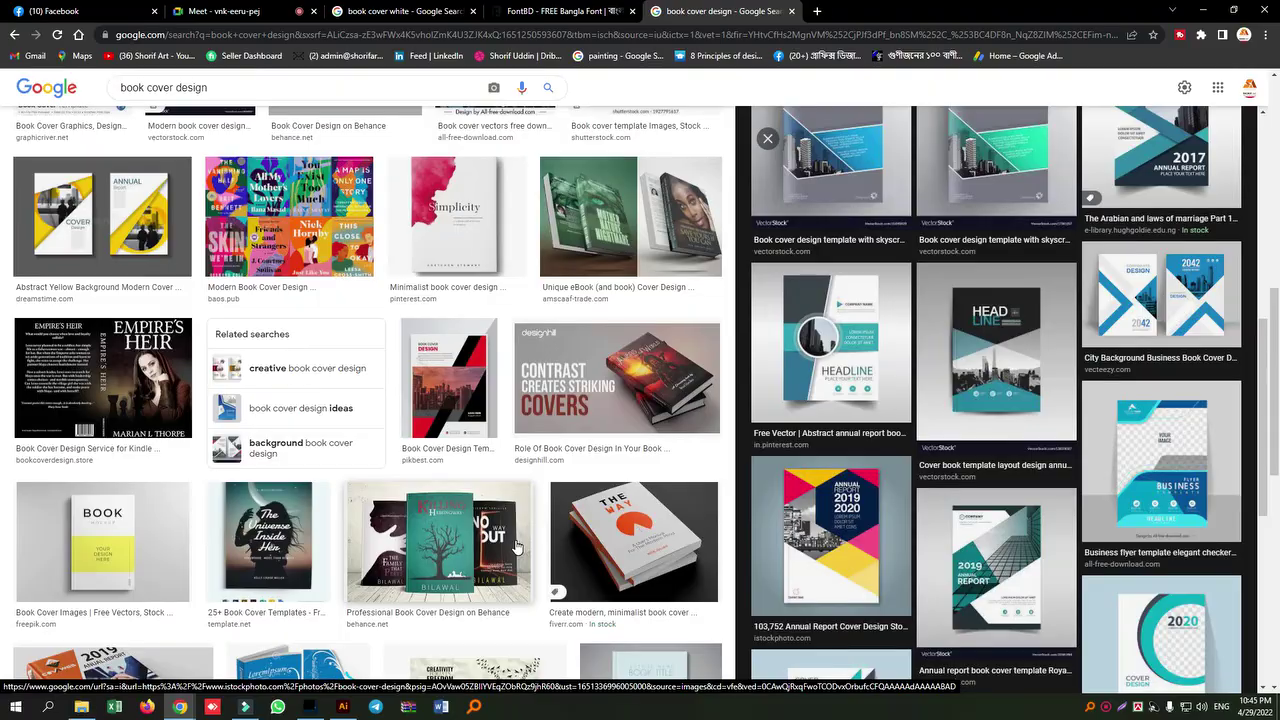
{"action": "scroll", "coordinate": [517, 547], "scroll_direction": "down", "scroll_amount": 3}
{"action": "scroll", "coordinate": [400, 400], "scroll_direction": "up", "scroll_amount": 6}
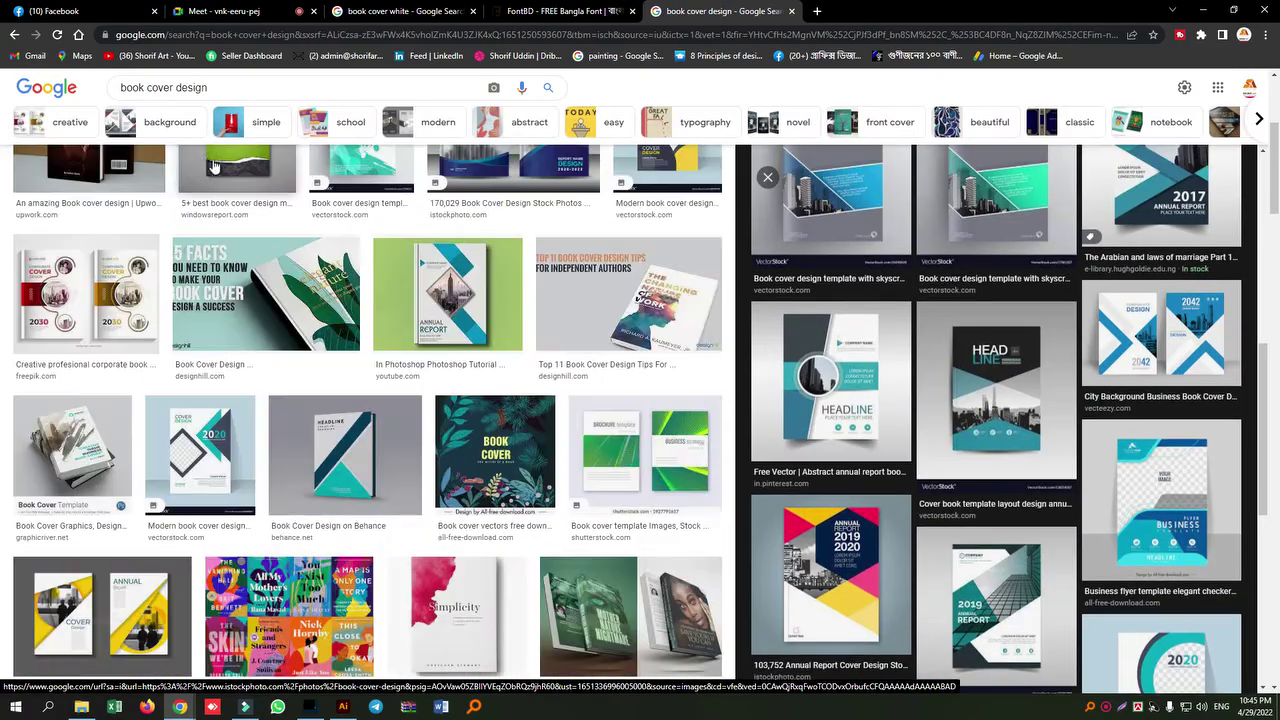
{"action": "left_click_drag", "start_coordinate": [250, 88], "coordinate": [145, 88]}
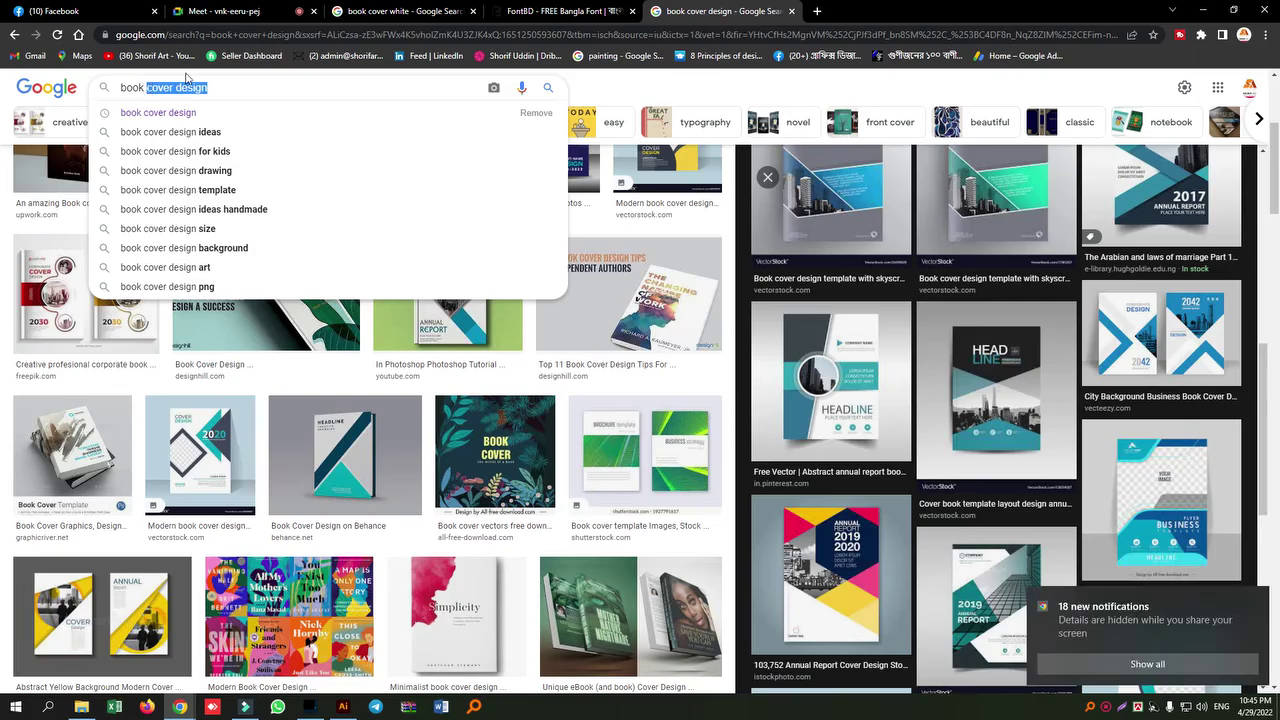
- Search Google Images for "book page" and look through the results for a suitable inside page
{"action": "type", "text": "page"}
{"action": "key", "text": "Return"}
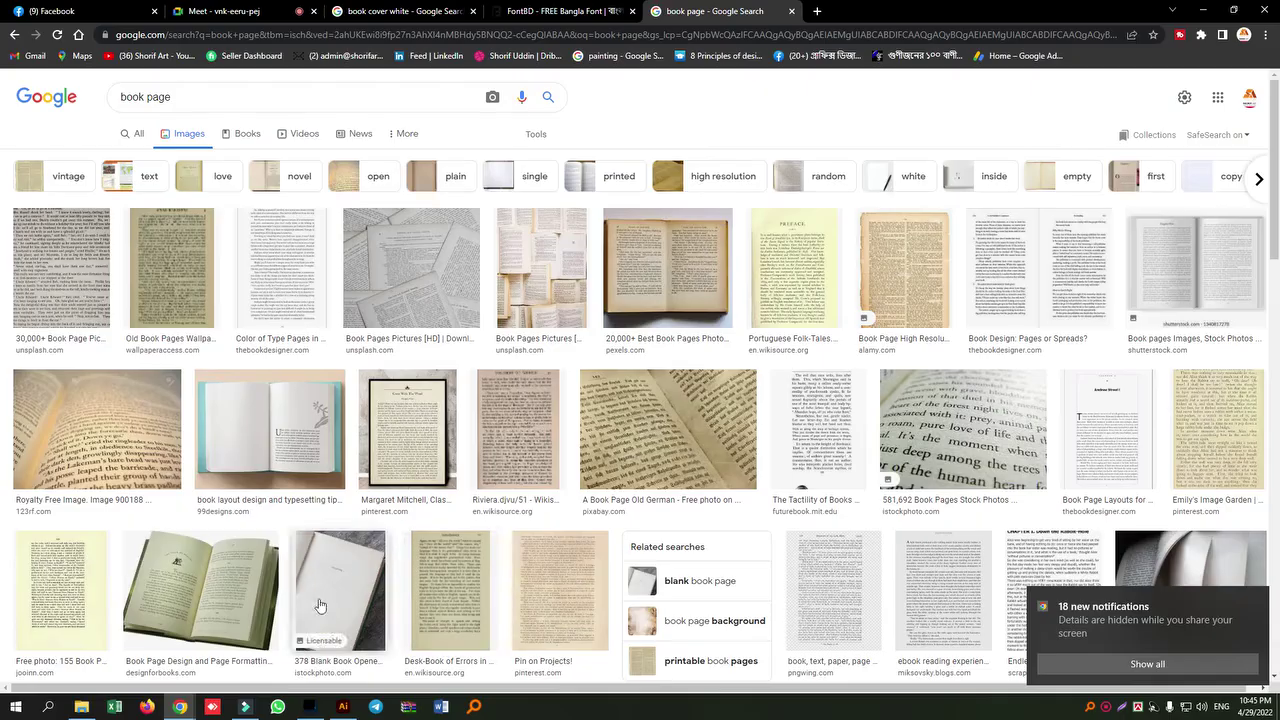
{"action": "scroll", "coordinate": [670, 513], "scroll_direction": "down", "scroll_amount": 10}
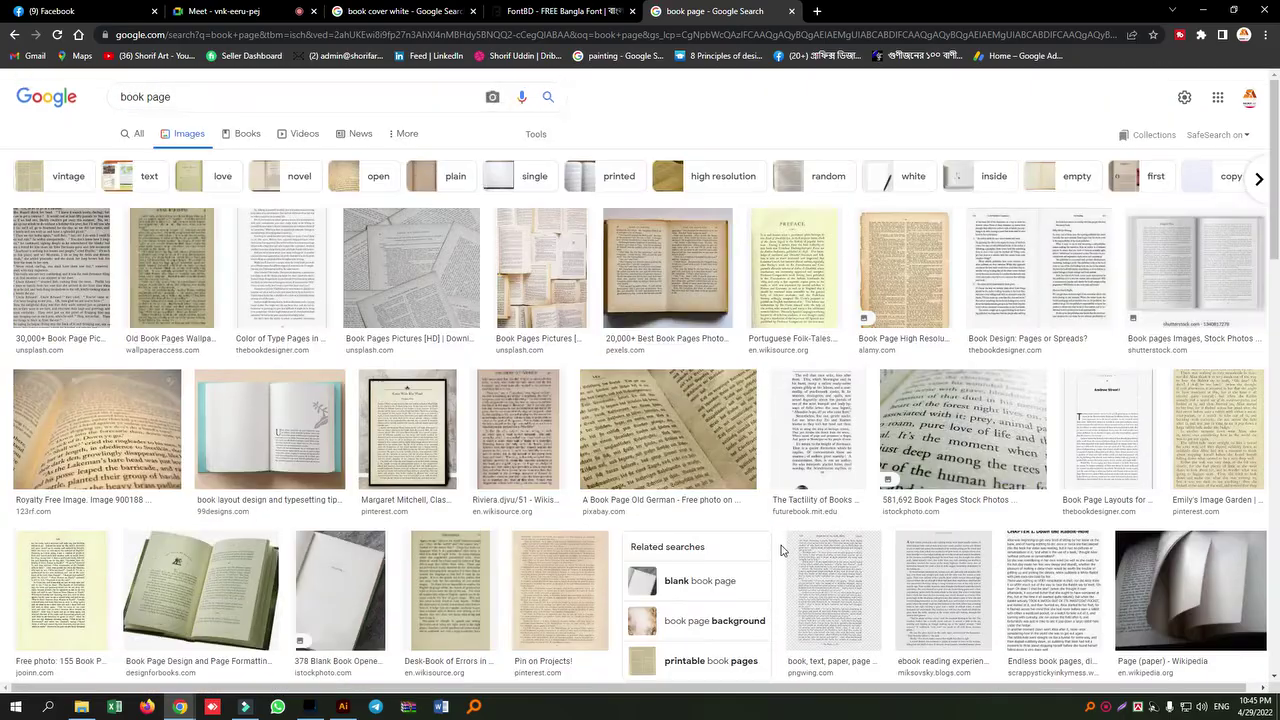
{"action": "scroll", "coordinate": [785, 555], "scroll_direction": "down", "scroll_amount": 4}
{"action": "scroll", "coordinate": [785, 555], "scroll_direction": "down", "scroll_amount": 4}
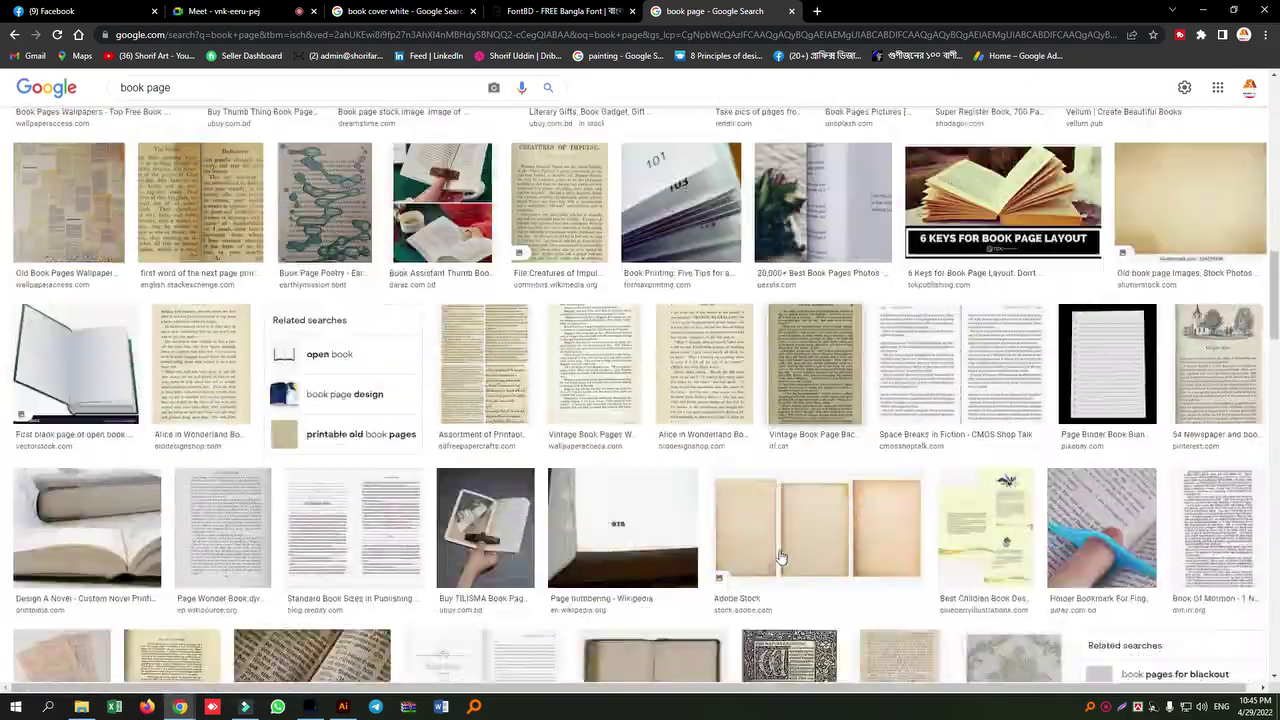
{"action": "scroll", "coordinate": [785, 555], "scroll_direction": "down", "scroll_amount": 4}
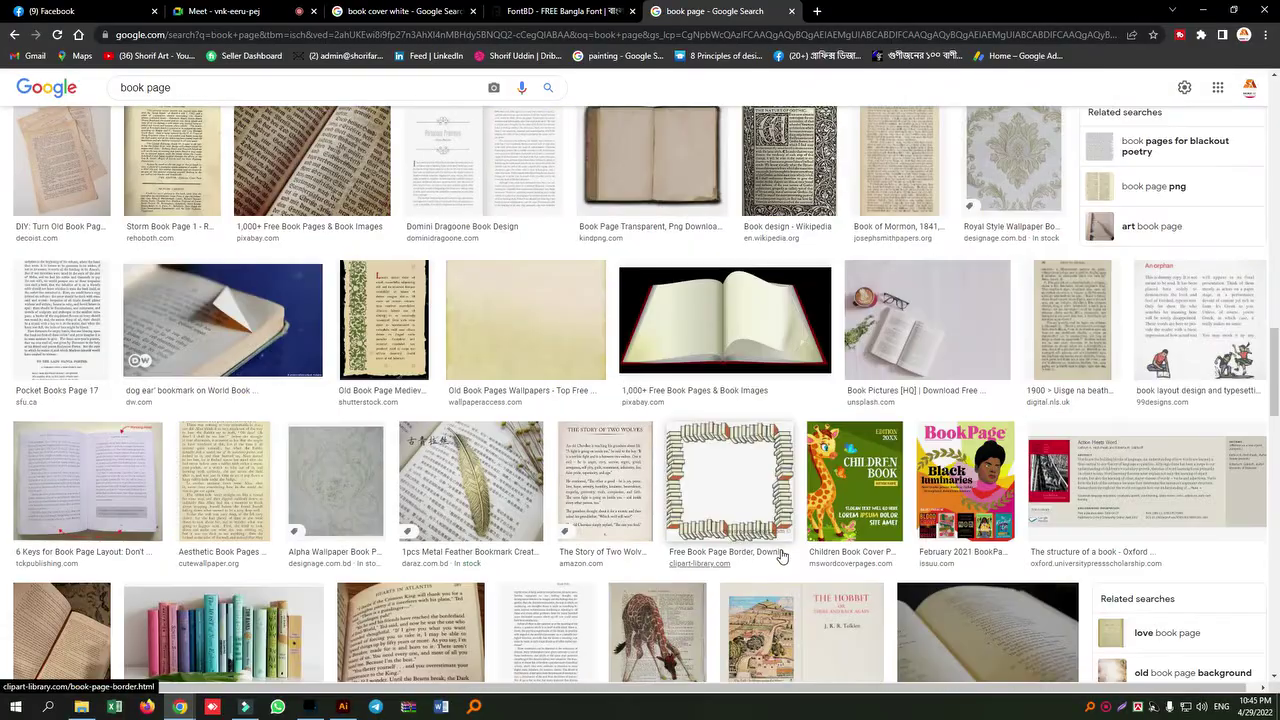
{"action": "scroll", "coordinate": [785, 558], "scroll_direction": "down", "scroll_amount": 4}
{"action": "scroll", "coordinate": [785, 562], "scroll_direction": "down", "scroll_amount": 4}
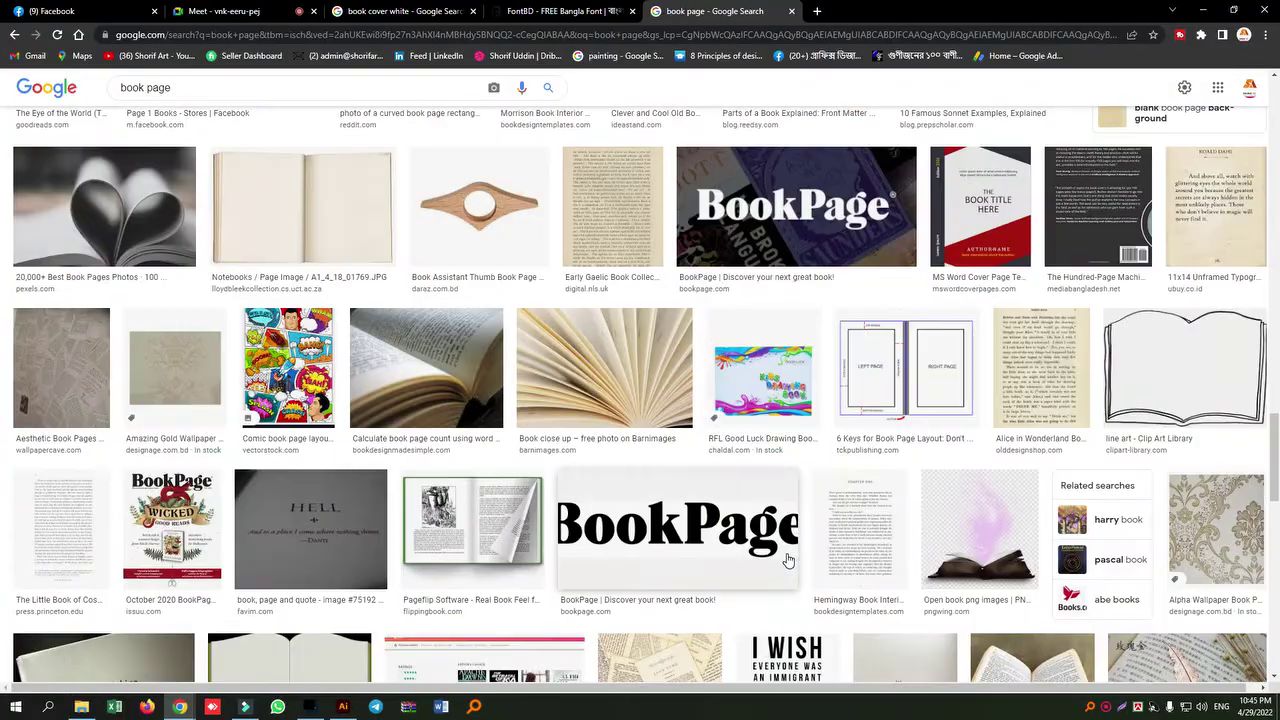
{"action": "scroll", "coordinate": [789, 578], "scroll_direction": "down", "scroll_amount": 4}
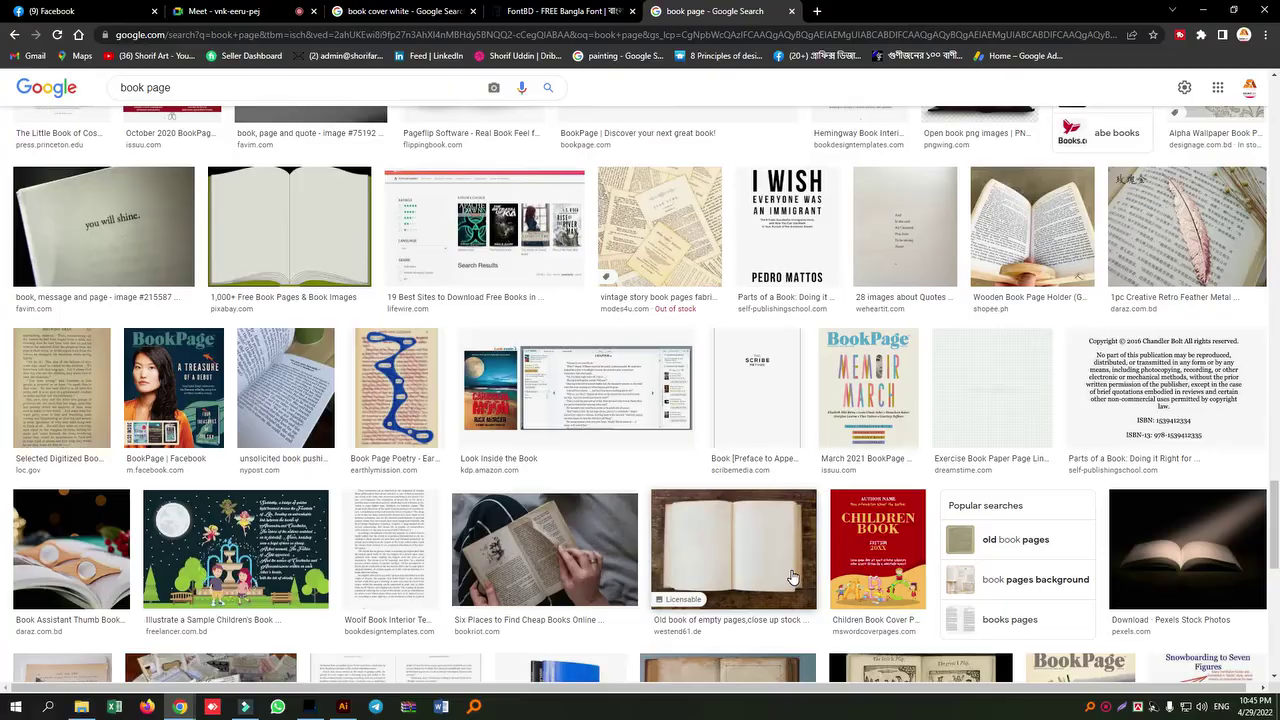
{"action": "scroll", "coordinate": [789, 580], "scroll_direction": "down", "scroll_amount": 4}
{"action": "scroll", "coordinate": [793, 583], "scroll_direction": "down", "scroll_amount": 4}
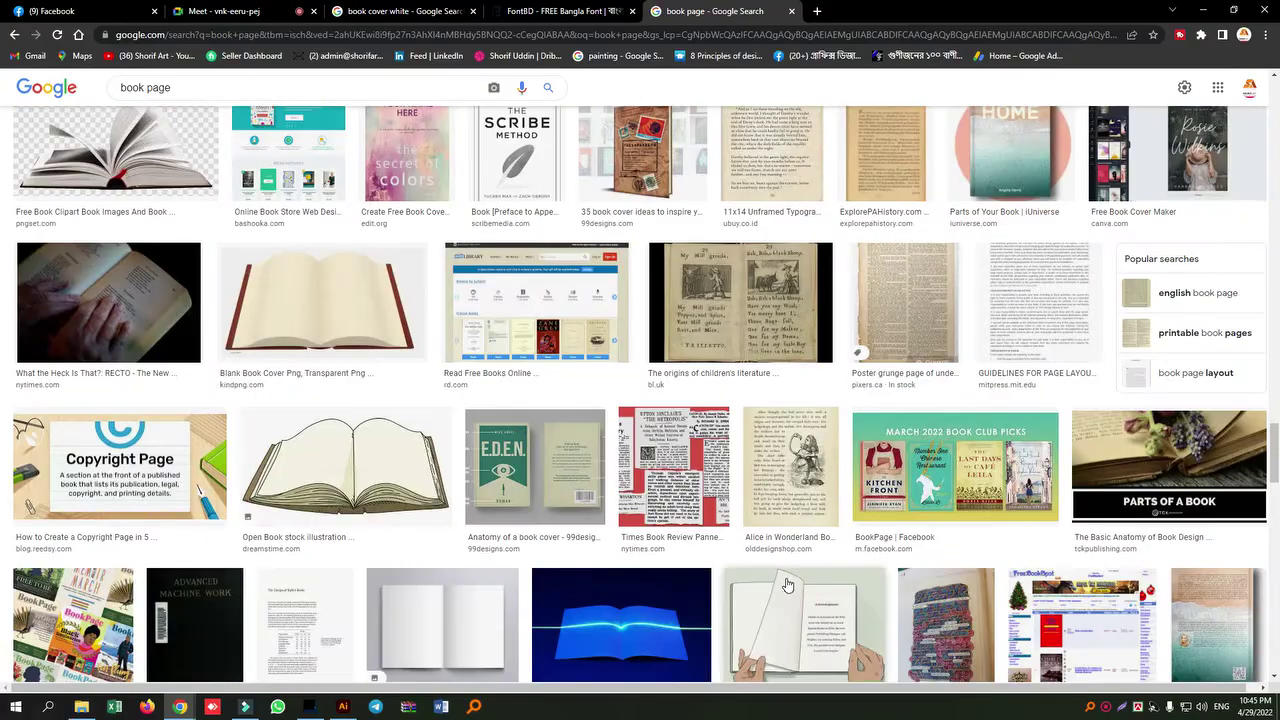
- Search images for "magazine page" and open the Time Magazine Page Spread result from Dribbble
{"action": "double_click", "coordinate": [142, 89]}
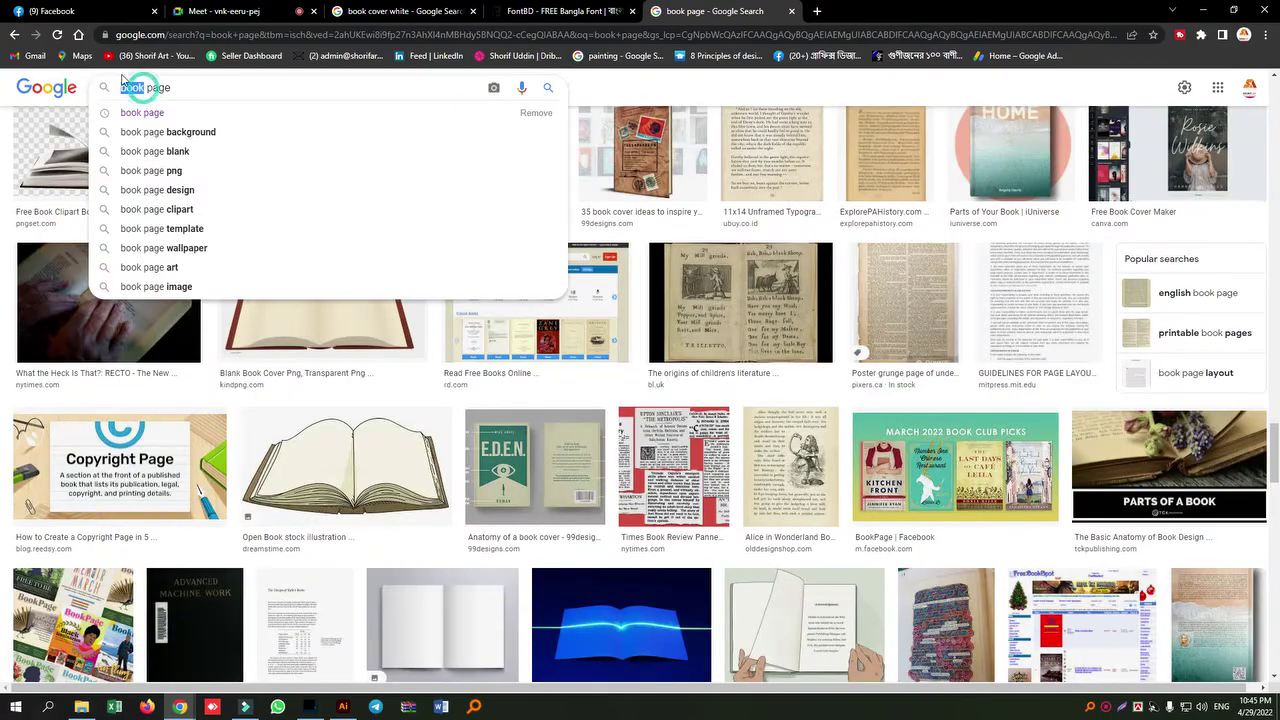
{"action": "type", "text": "maga"}
{"action": "type", "text": "zine"}
{"action": "key", "text": "Return"}
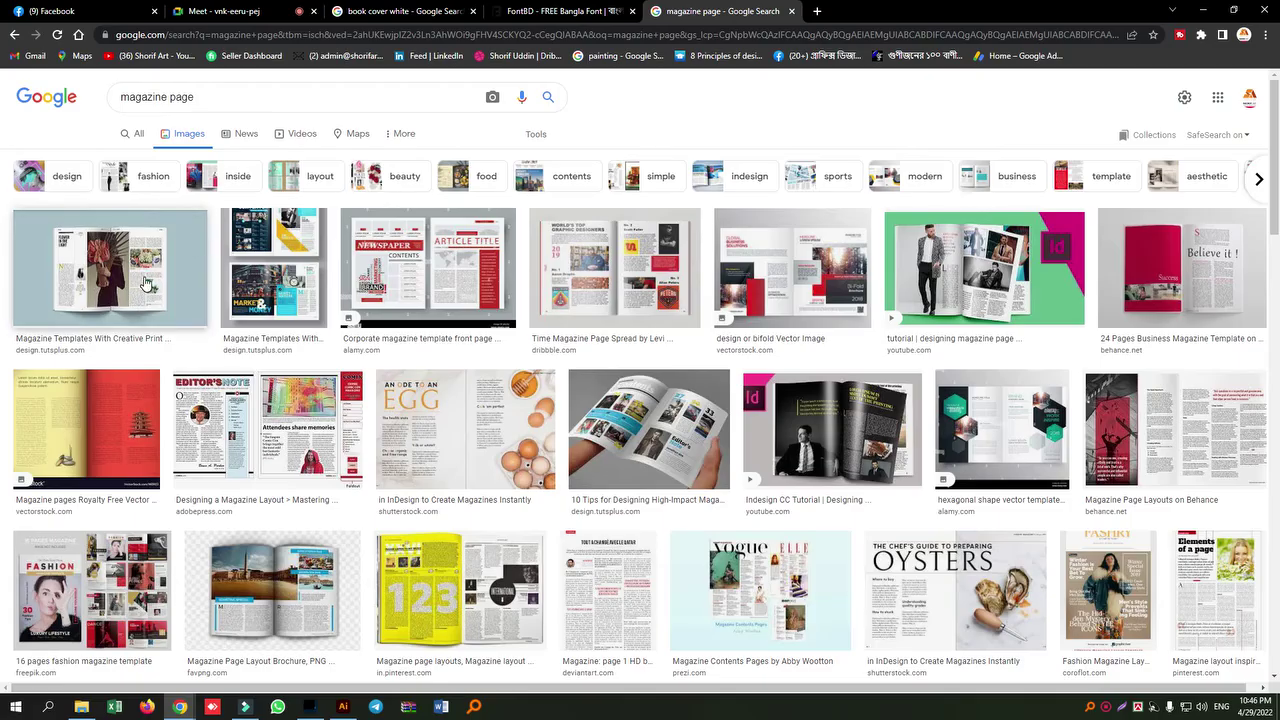
{"action": "left_click", "coordinate": [628, 274]}
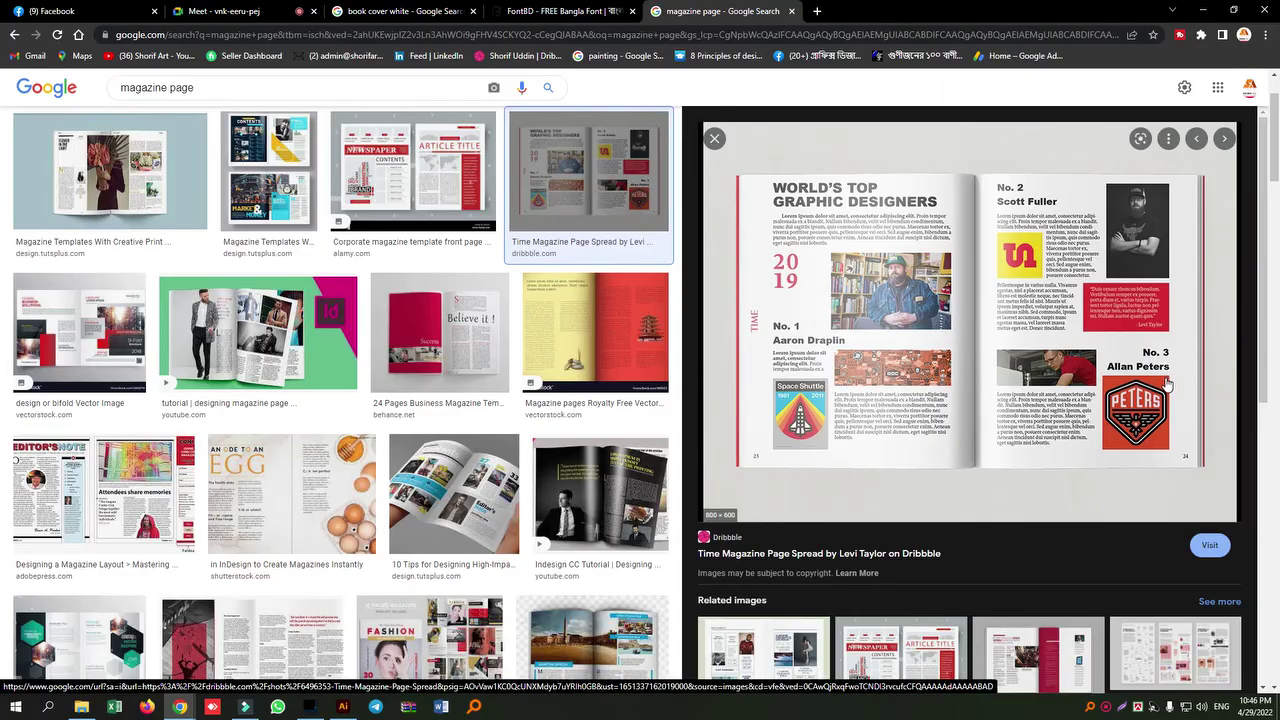
- Capture the right-hand page of the magazine spread to the clipboard and paste it into the Rectangle 3.psb document in Photoshop
{"action": "key", "text": "super+shift+s"}
{"action": "left_click_drag", "start_coordinate": [982, 175], "coordinate": [1195, 464]}
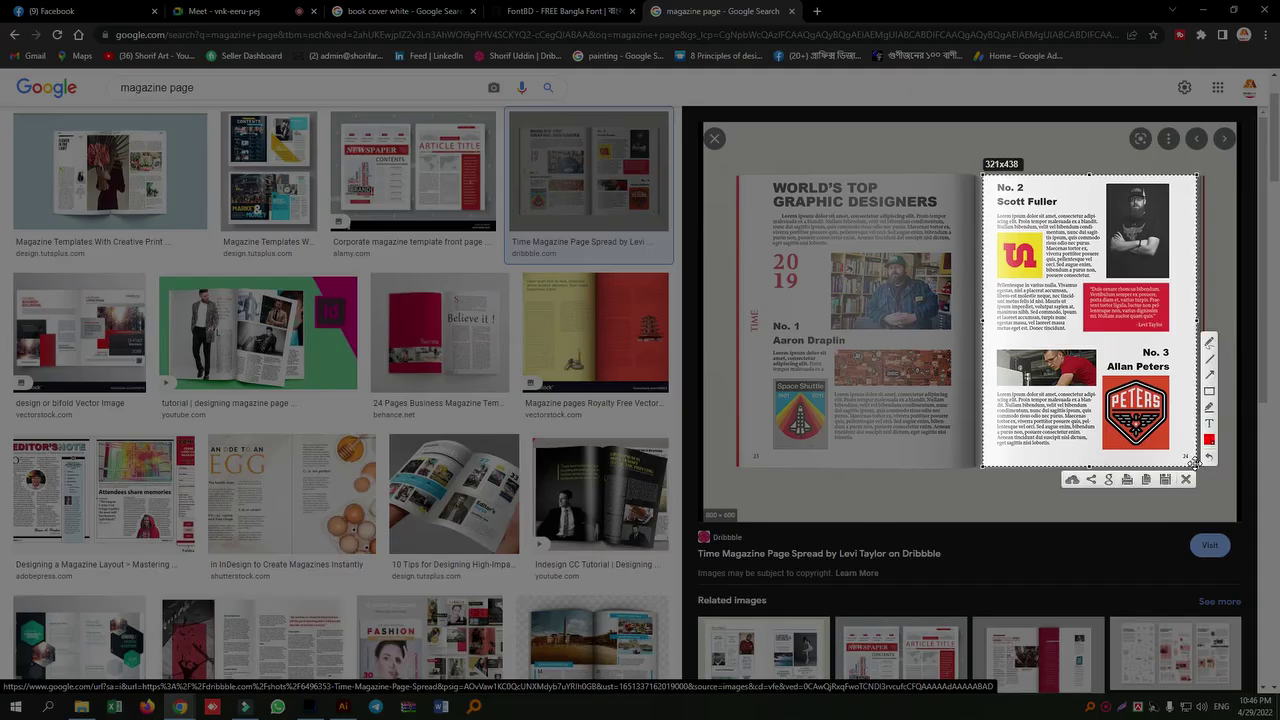
{"action": "key", "text": "ctrl+c"}
{"action": "left_click", "coordinate": [310, 707]}
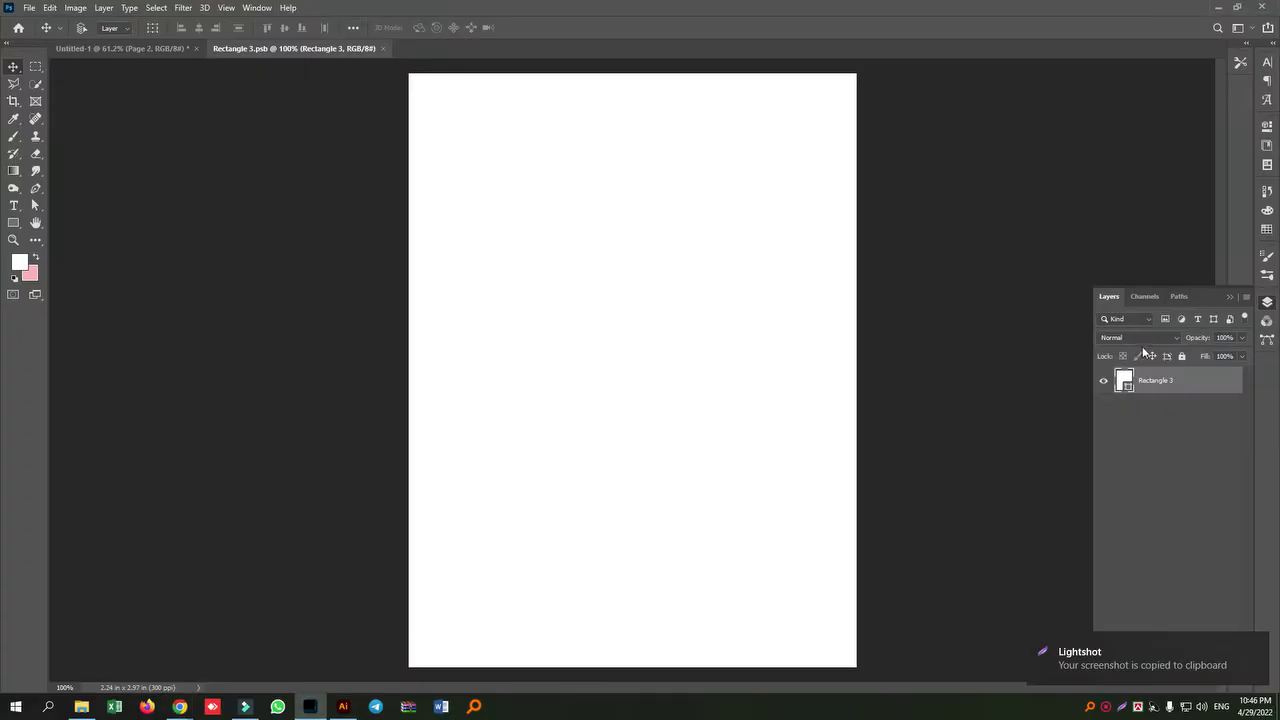
{"action": "key", "text": "ctrl+v"}
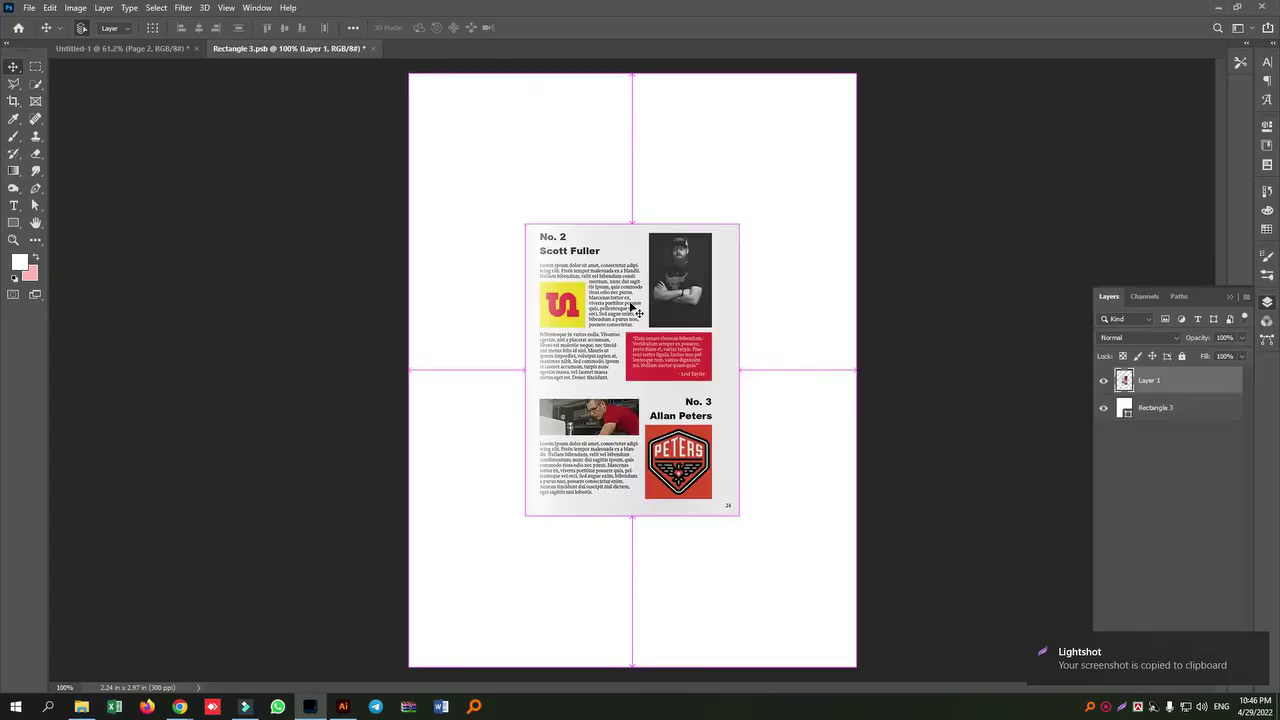
- Align the pasted page to the canvas's upper-left corner, scale it to fill the canvas, and save and close Rectangle 3.psb
{"action": "key", "text": "ctrl+t"}
{"action": "left_click_drag", "start_coordinate": [614, 361], "coordinate": [497, 210]}
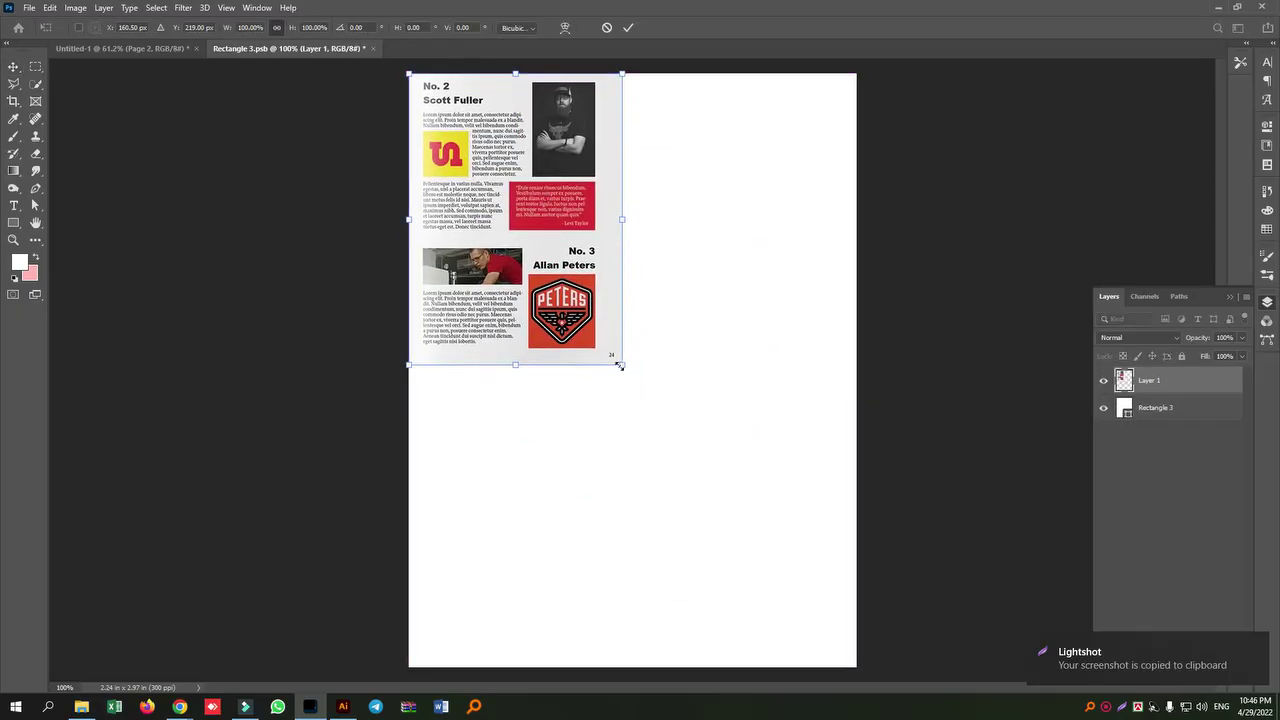
{"action": "left_click_drag", "start_coordinate": [620, 364], "coordinate": [857, 666]}
{"action": "key", "text": "Return"}
{"action": "key", "text": "ctrl+w"}
{"action": "left_click", "coordinate": [565, 263]}
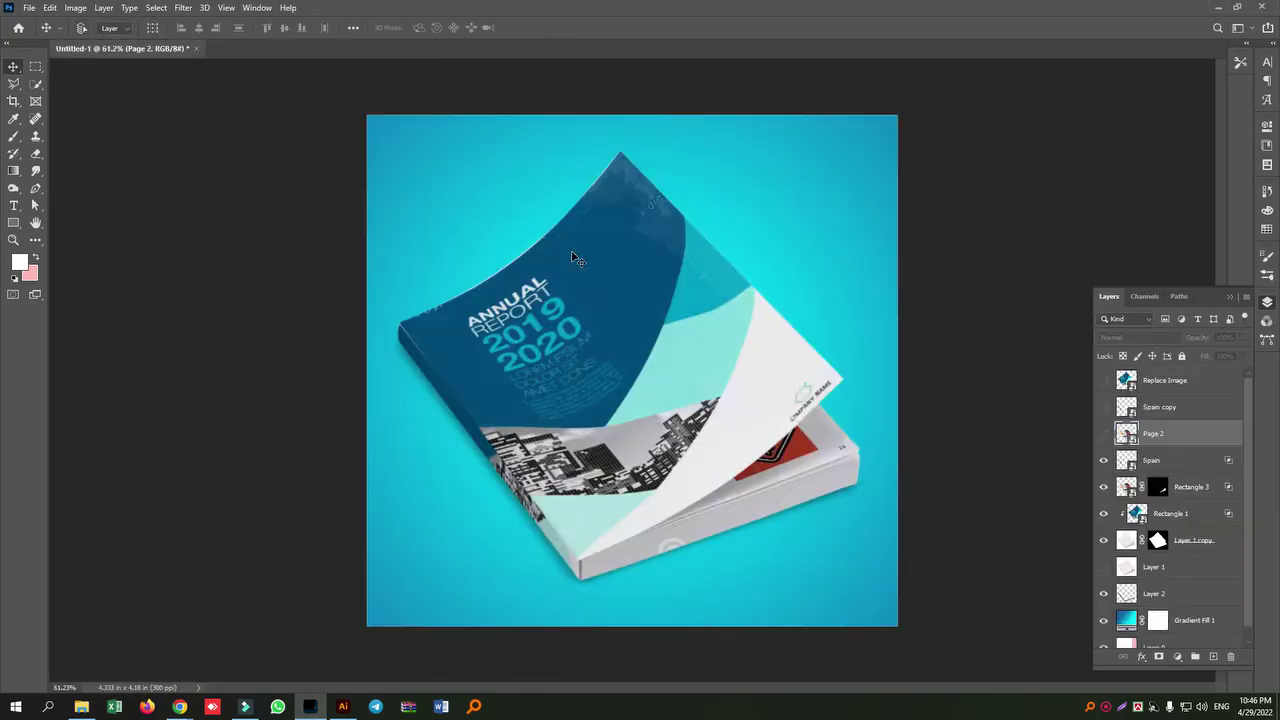
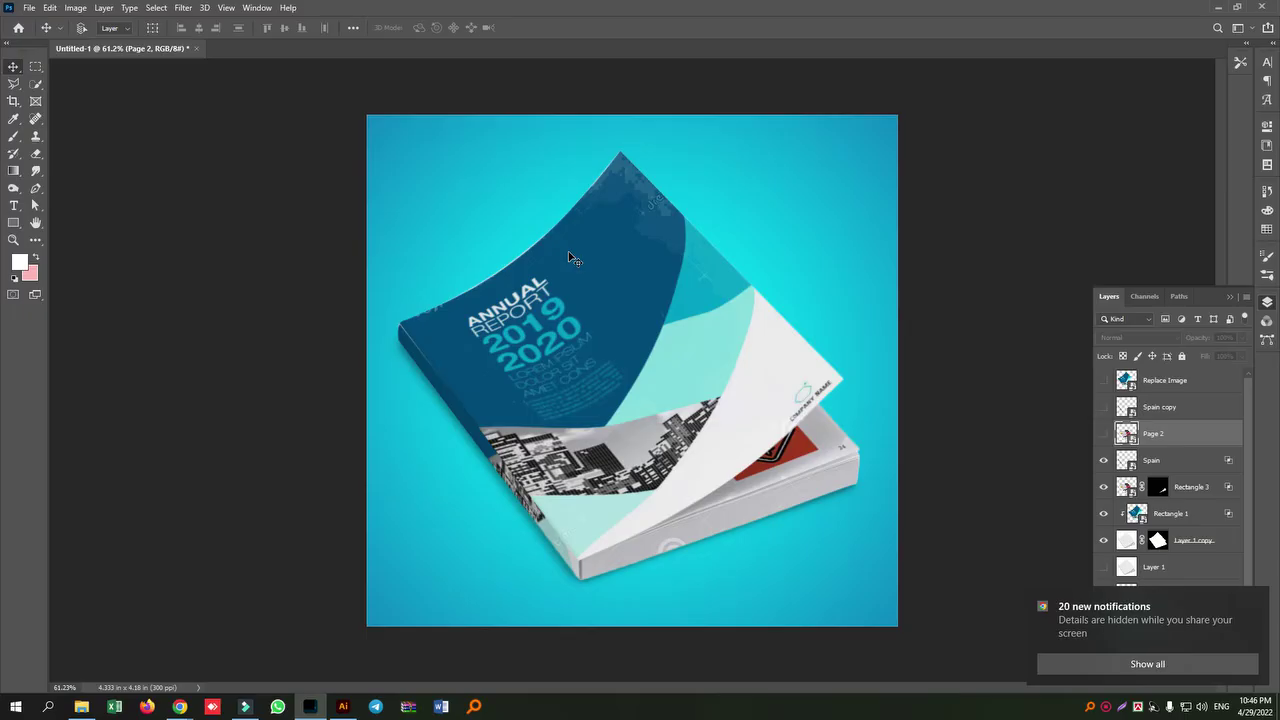
- Compare the book's spine edge with the Rectangle 1 and Spain layers shown and hidden
{"action": "left_click", "coordinate": [1253, 603]}
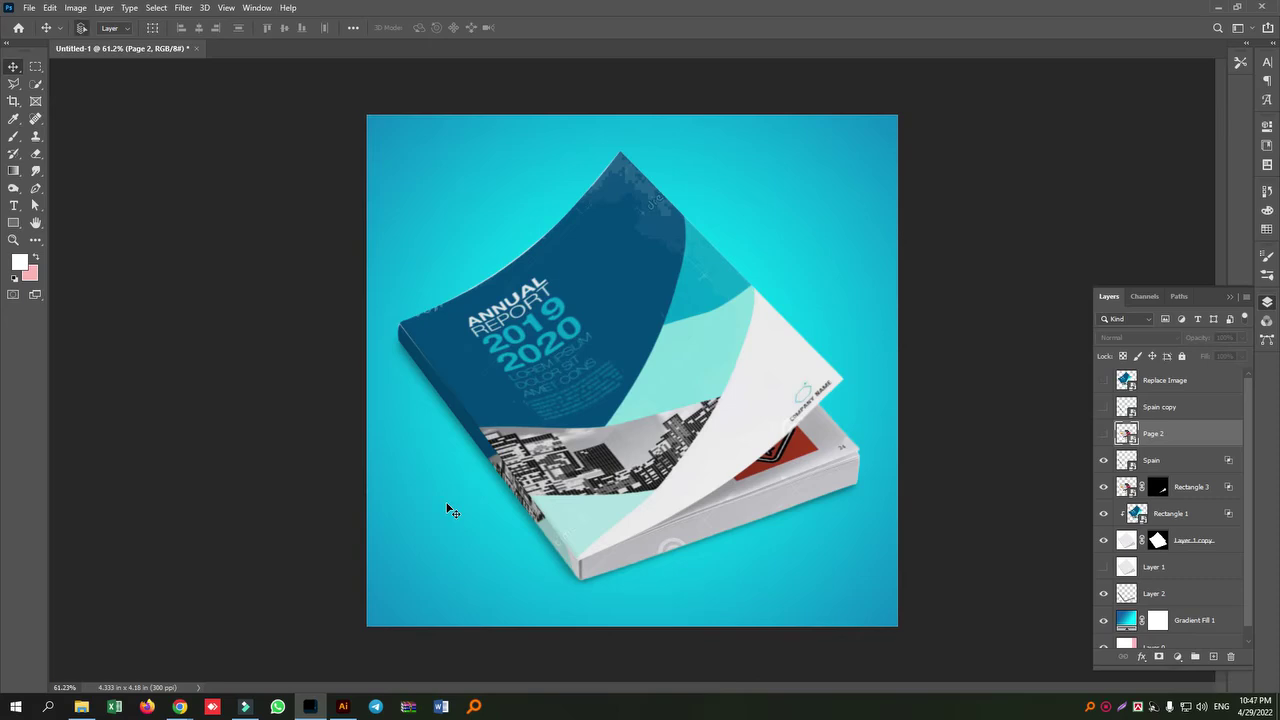
{"action": "key", "text": "ctrl+plus"}
{"action": "key", "text": "ctrl+plus"}
{"action": "key", "text": "ctrl+plus"}
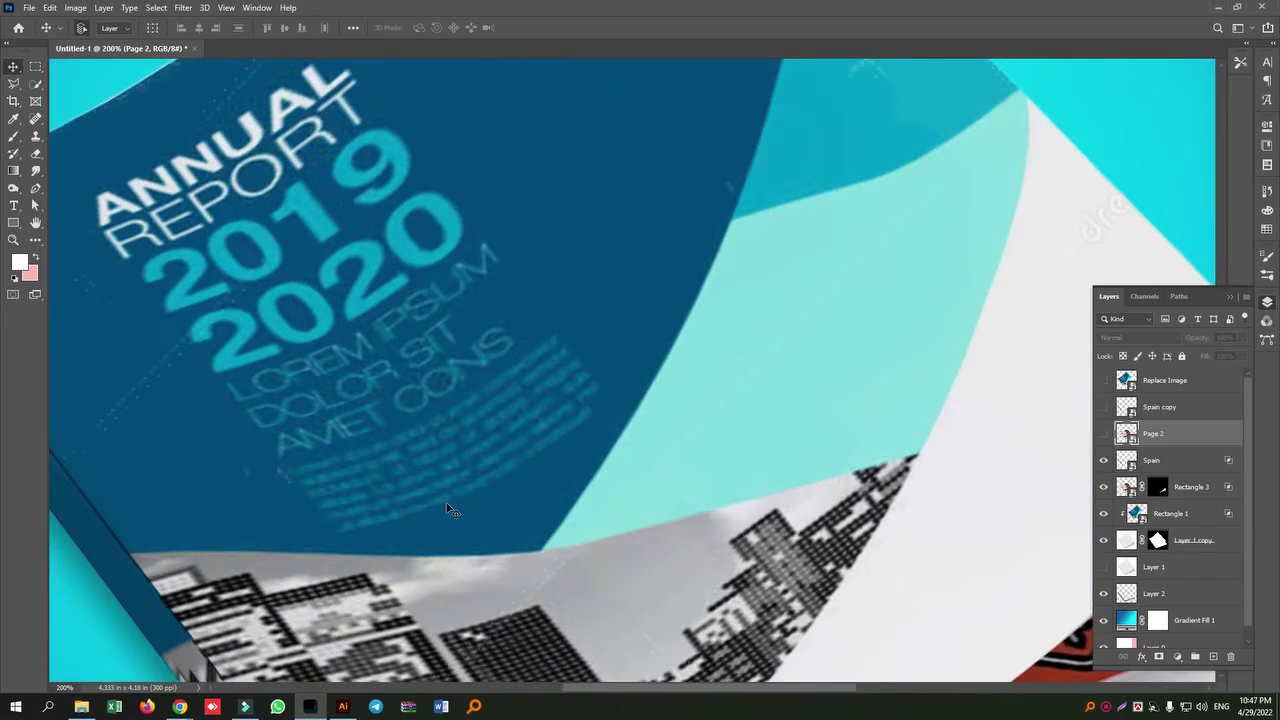
{"action": "left_click", "coordinate": [34, 224]}
{"action": "left_click_drag", "start_coordinate": [180, 410], "coordinate": [580, 380]}
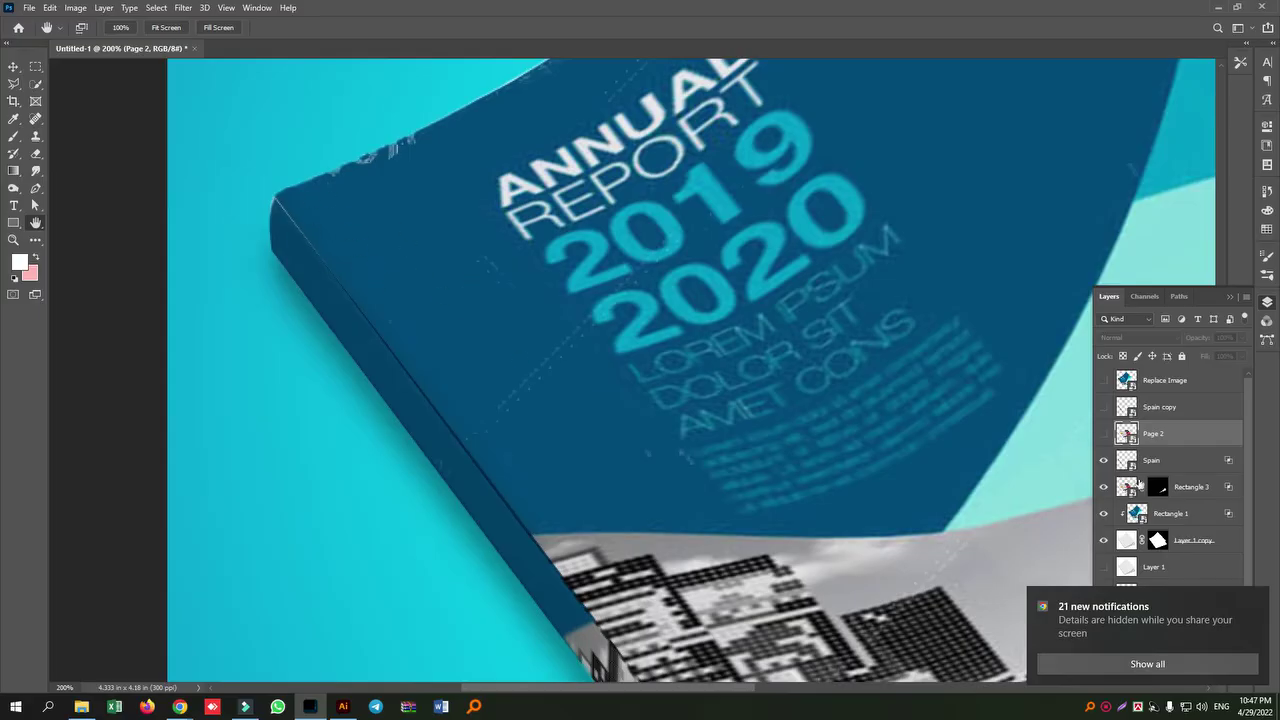
{"action": "left_click", "coordinate": [1260, 602]}
{"action": "left_click", "coordinate": [13, 66]}
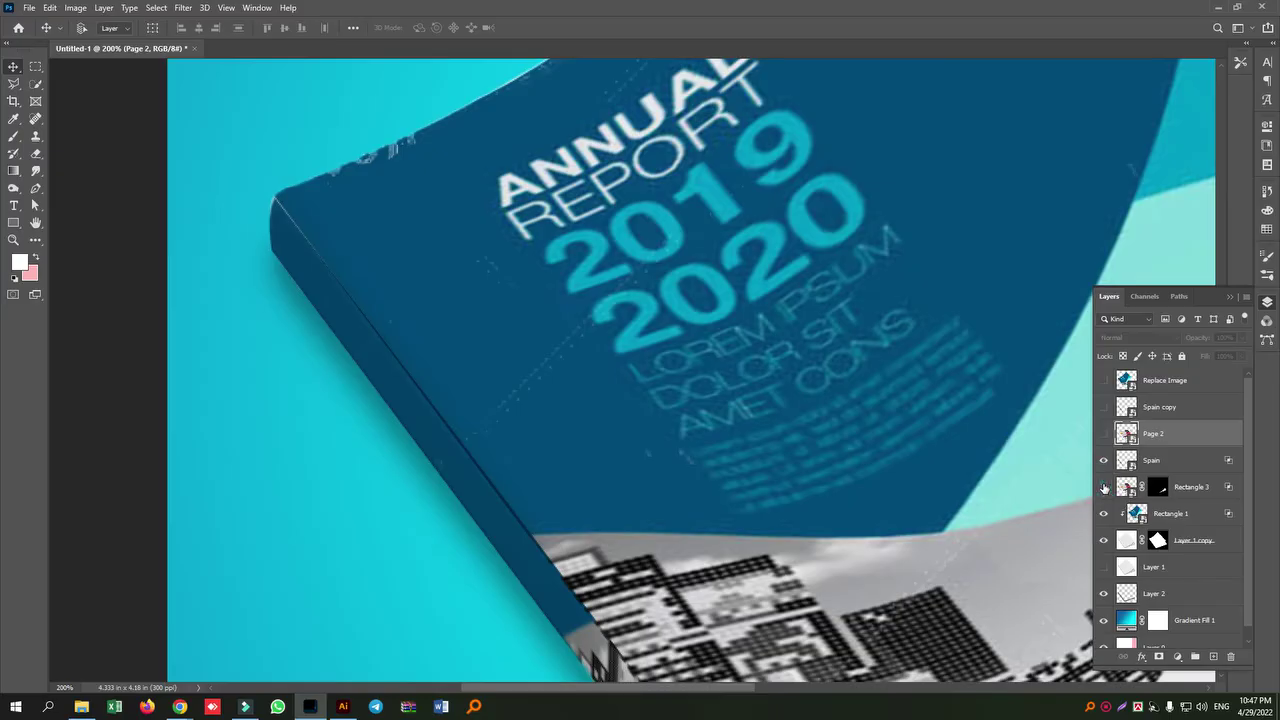
{"action": "left_click", "coordinate": [1105, 514]}
{"action": "left_click", "coordinate": [1105, 514]}
{"action": "left_click", "coordinate": [1105, 514]}
{"action": "left_click", "coordinate": [1105, 514]}
{"action": "left_click", "coordinate": [1104, 462]}
{"action": "left_click", "coordinate": [1104, 462]}
{"action": "left_click", "coordinate": [1104, 466]}
{"action": "left_click", "coordinate": [1104, 466]}
- Warp the Spain layer so its upper corner meets the top corner of the book's spine edge
{"action": "left_click", "coordinate": [1165, 470]}
{"action": "key", "text": "ctrl+t"}
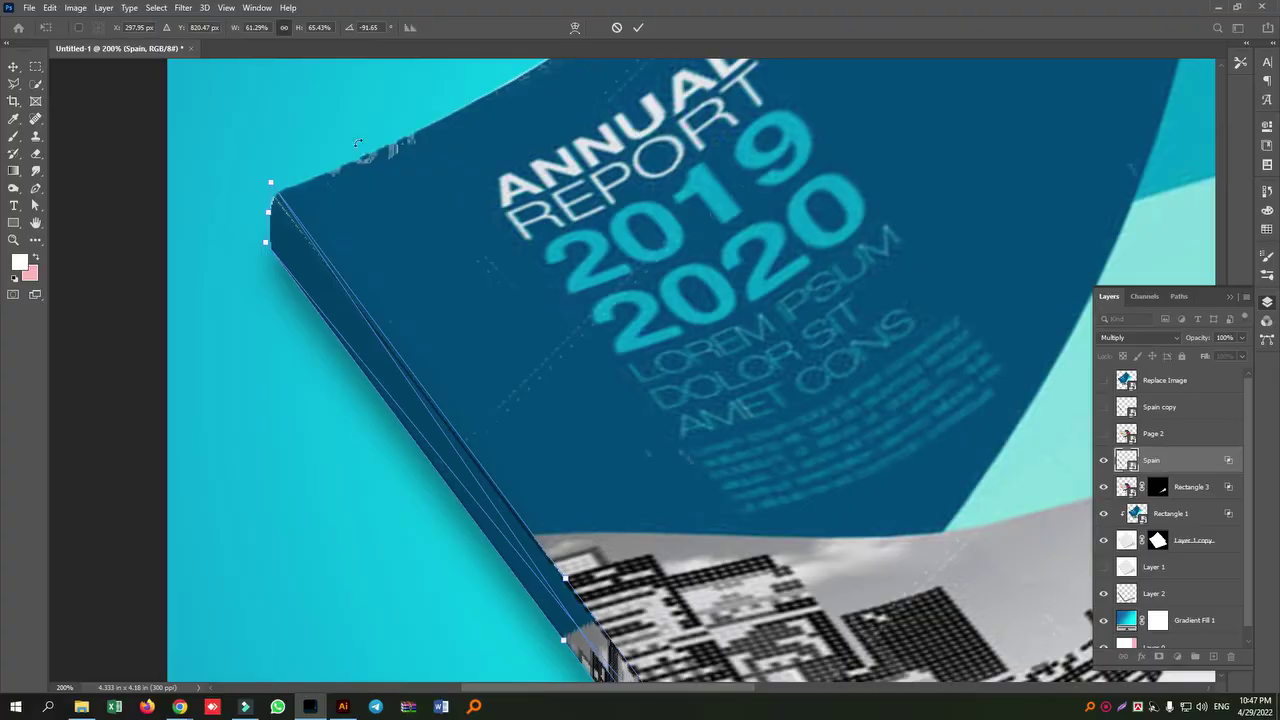
{"action": "left_click", "coordinate": [575, 27]}
{"action": "left_click_drag", "start_coordinate": [276, 202], "coordinate": [278, 199]}
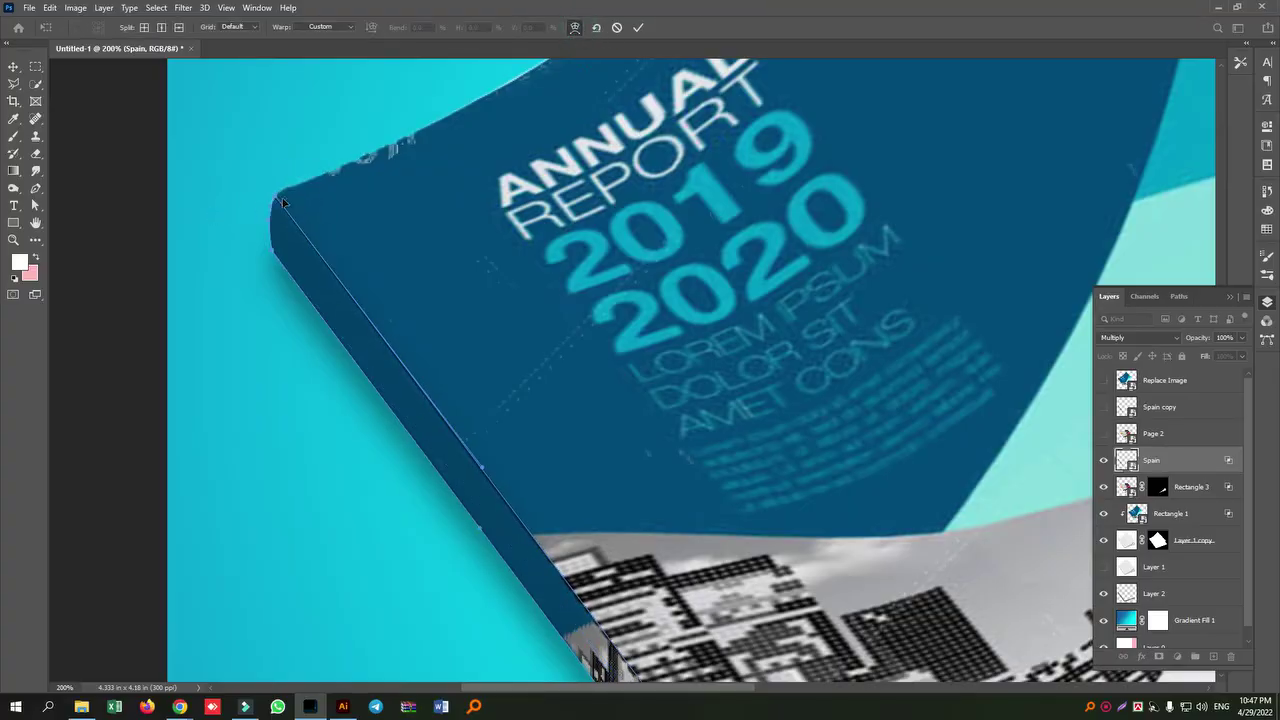
{"action": "left_click", "coordinate": [638, 27]}
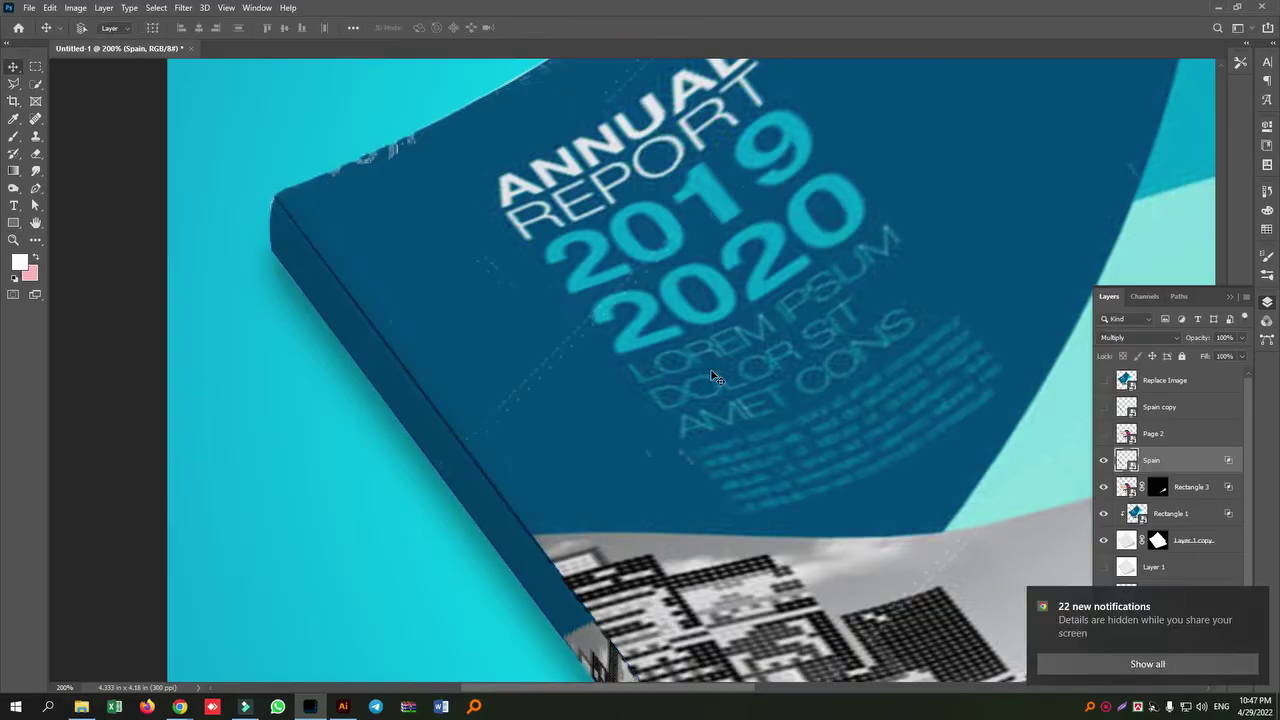
- Delete all the book mockup layers from Replace Image down to Layer 2, keeping Gradient Fill 1 and Layer 0
{"action": "scroll", "coordinate": [713, 377], "scroll_direction": "down", "scroll_amount": 2}
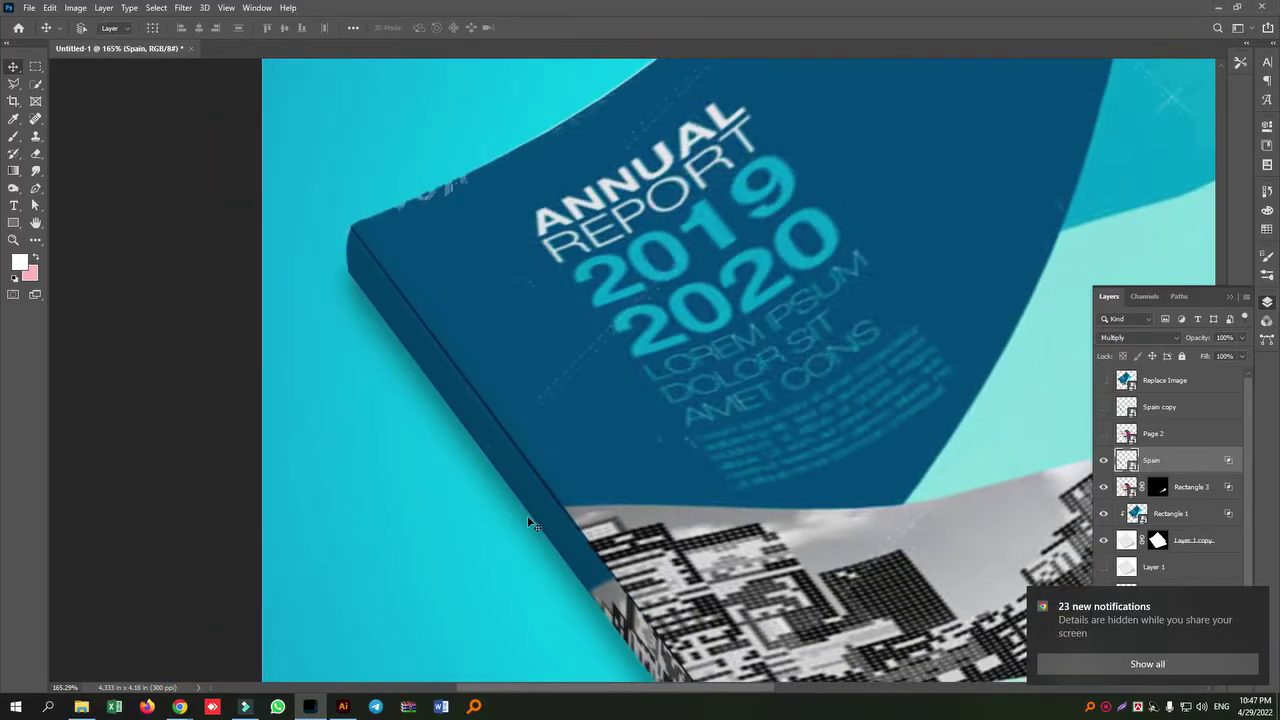
{"action": "left_click", "coordinate": [1146, 665]}
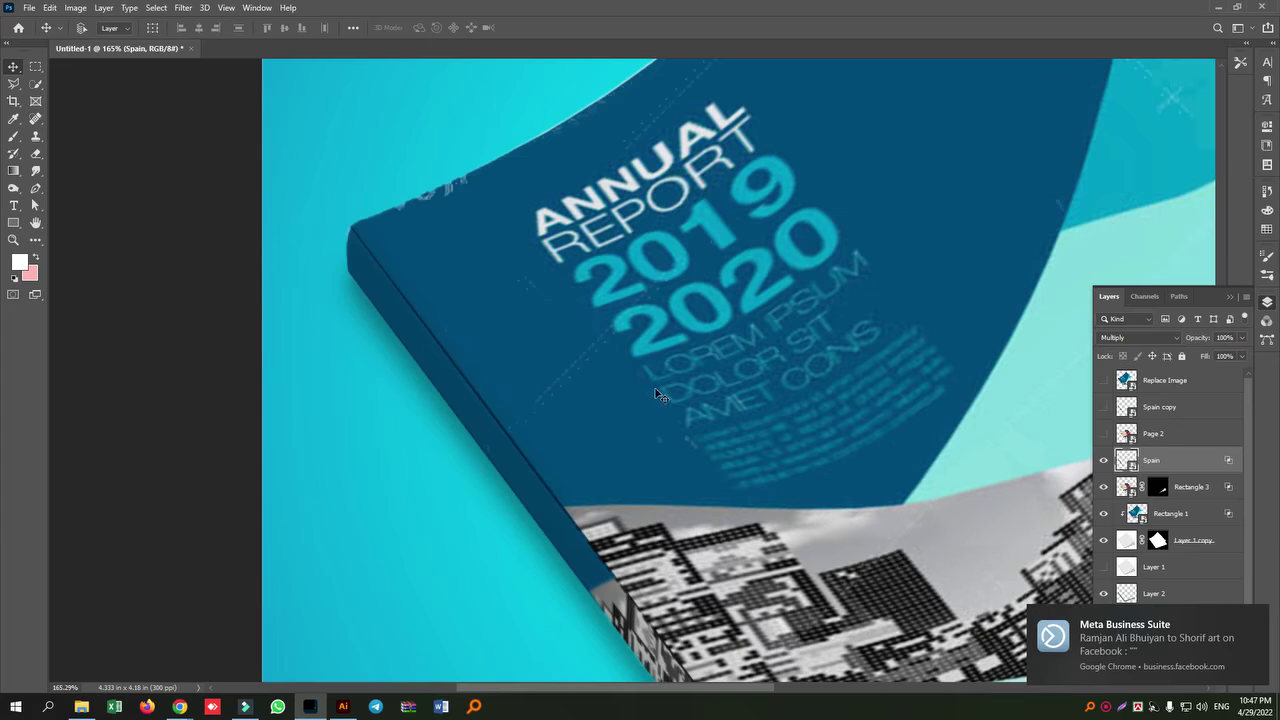
{"action": "scroll", "coordinate": [662, 396], "scroll_direction": "down", "scroll_amount": 4}
{"action": "scroll", "coordinate": [670, 421], "scroll_direction": "up", "scroll_amount": 2}
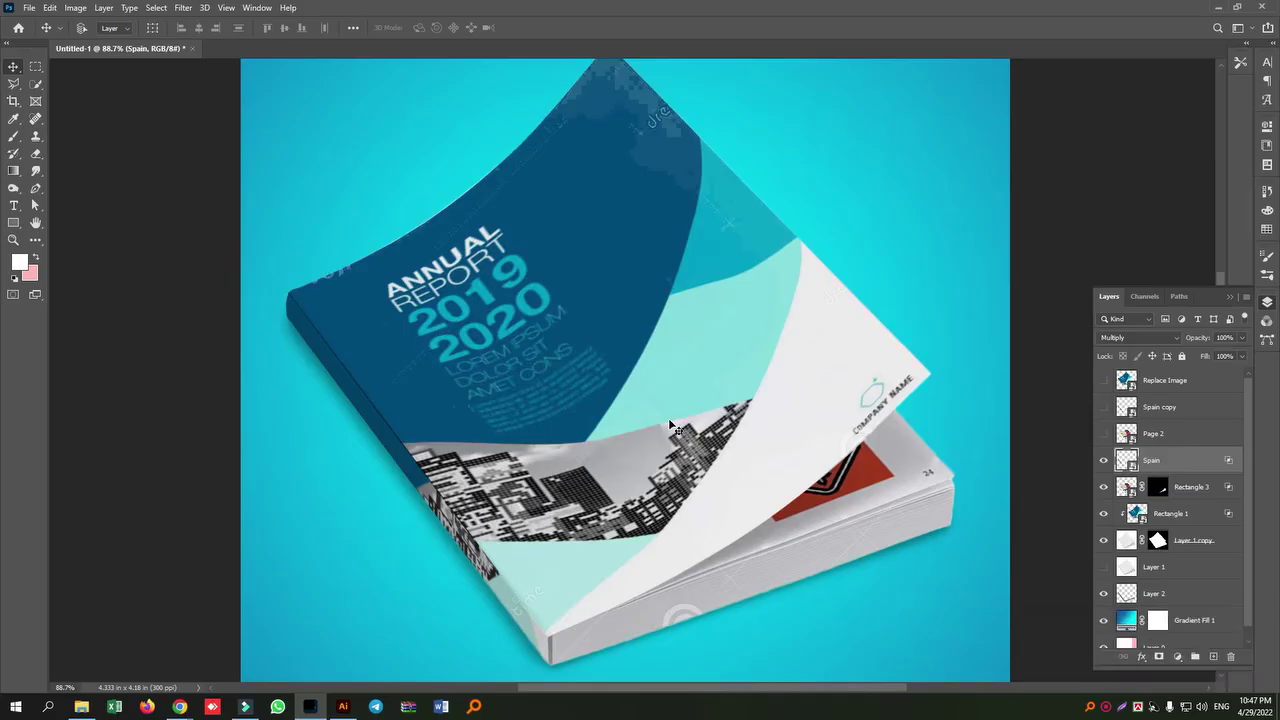
{"action": "left_click", "coordinate": [1185, 382]}
{"action": "scroll", "coordinate": [1191, 594], "scroll_direction": "down", "scroll_amount": 1}
{"action": "left_click", "coordinate": [1192, 581], "text": "shift"}
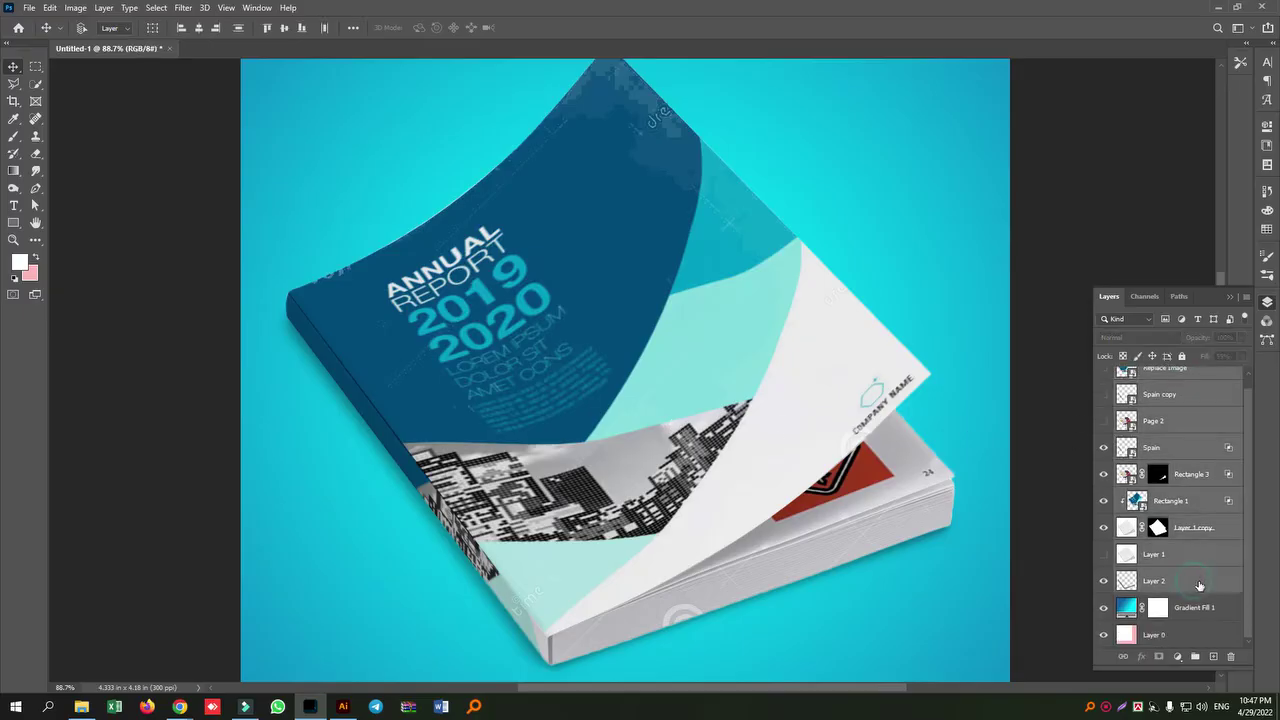
{"action": "key", "text": "Delete"}
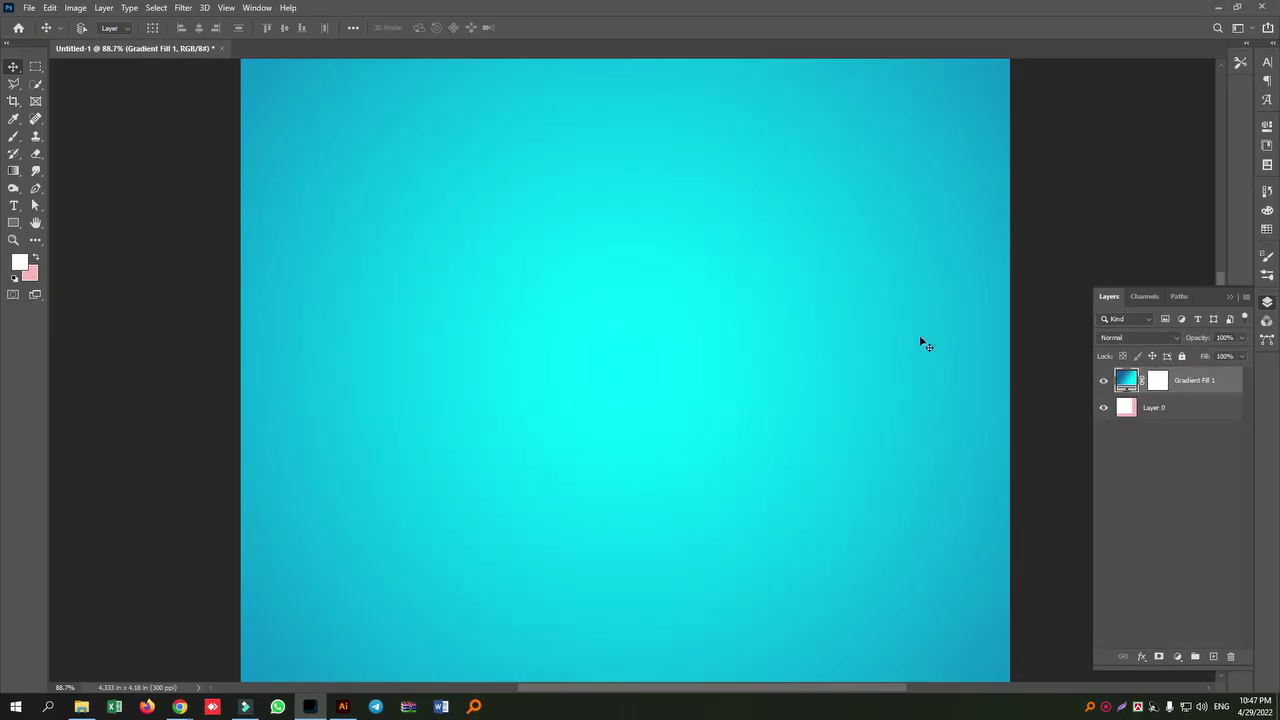
{"action": "scroll", "coordinate": [700, 362], "scroll_direction": "down", "scroll_amount": 2}
{"action": "scroll", "coordinate": [714, 371], "scroll_direction": "up", "scroll_amount": 1}
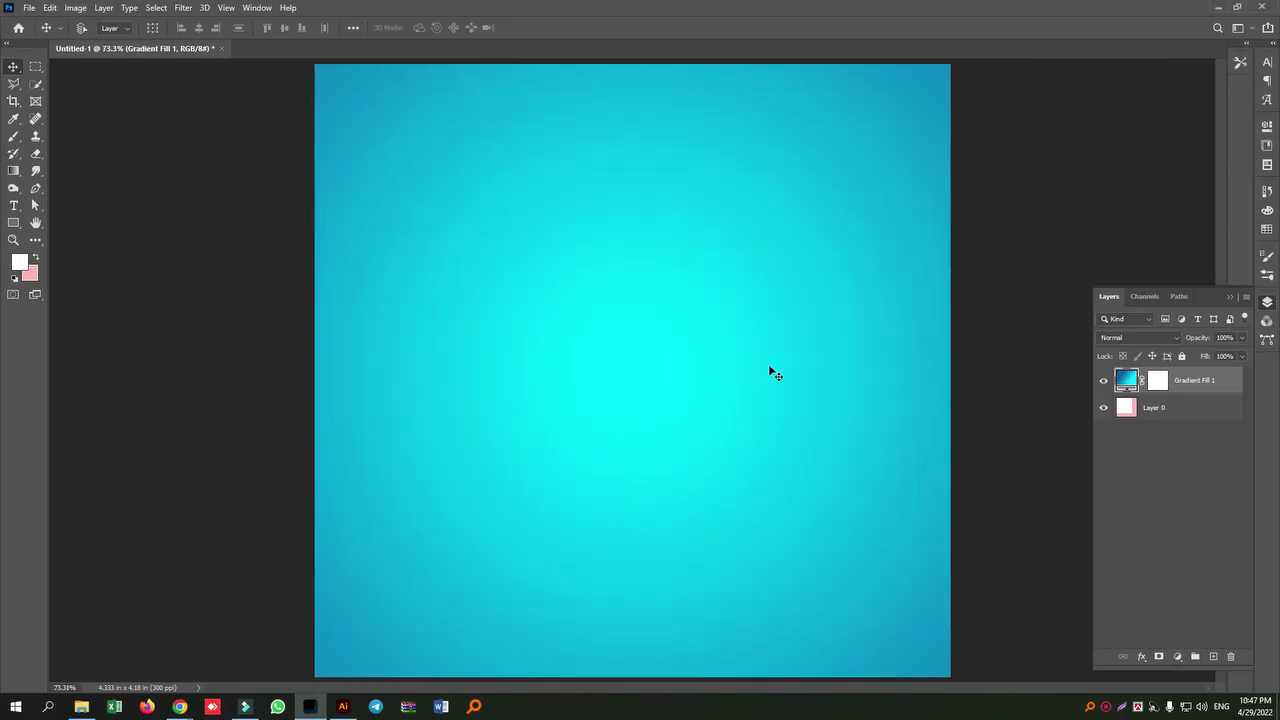
{"action": "left_click", "coordinate": [1105, 706]}
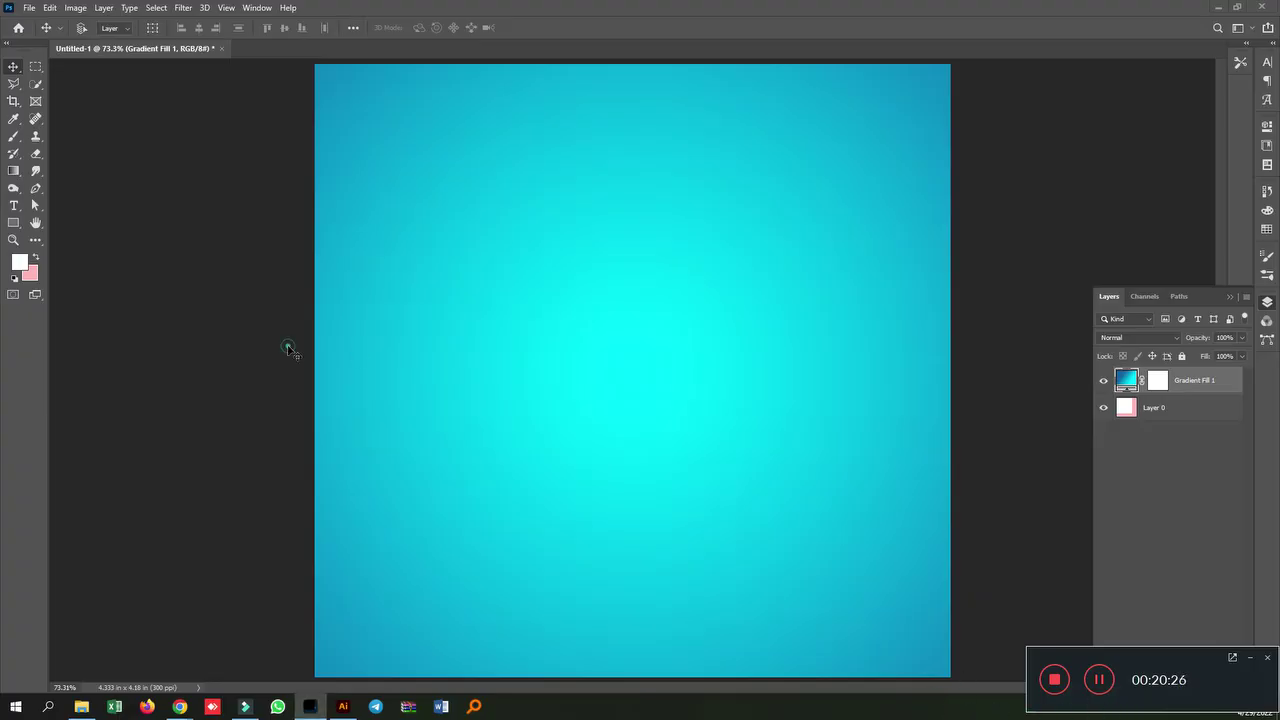
{"action": "left_click", "coordinate": [1250, 657]}
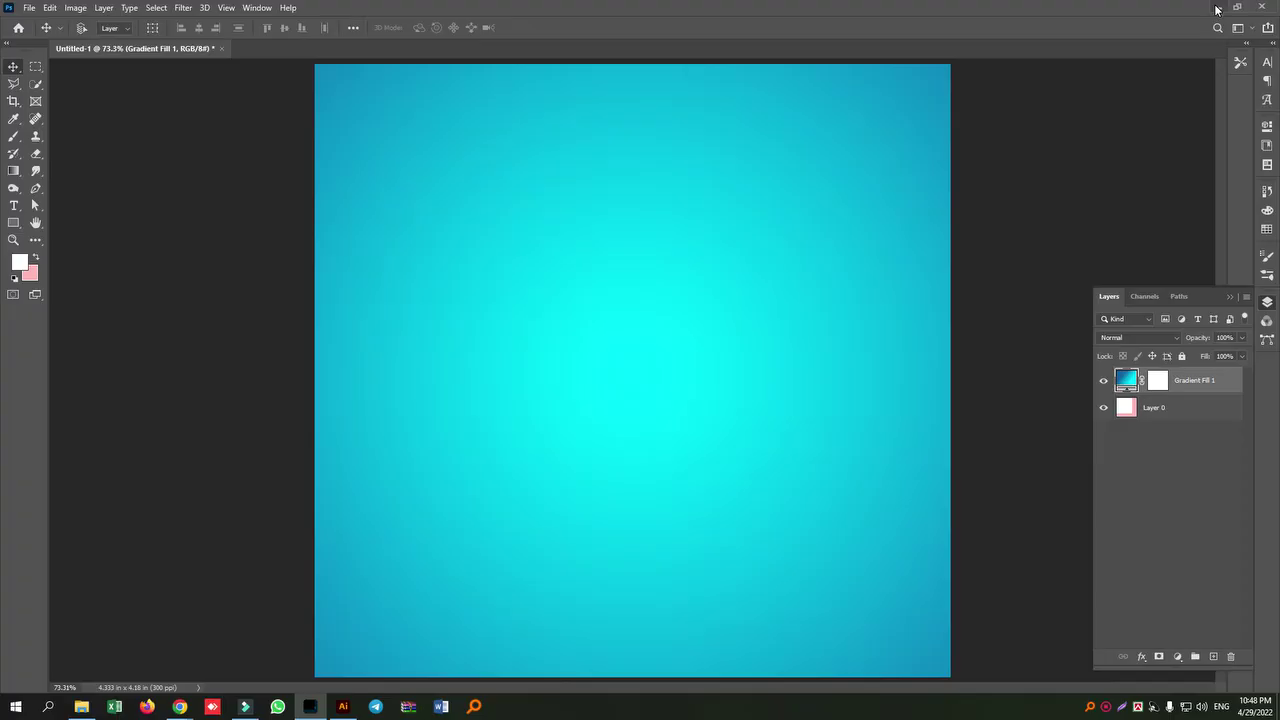
{"action": "left_click", "coordinate": [14, 222]}
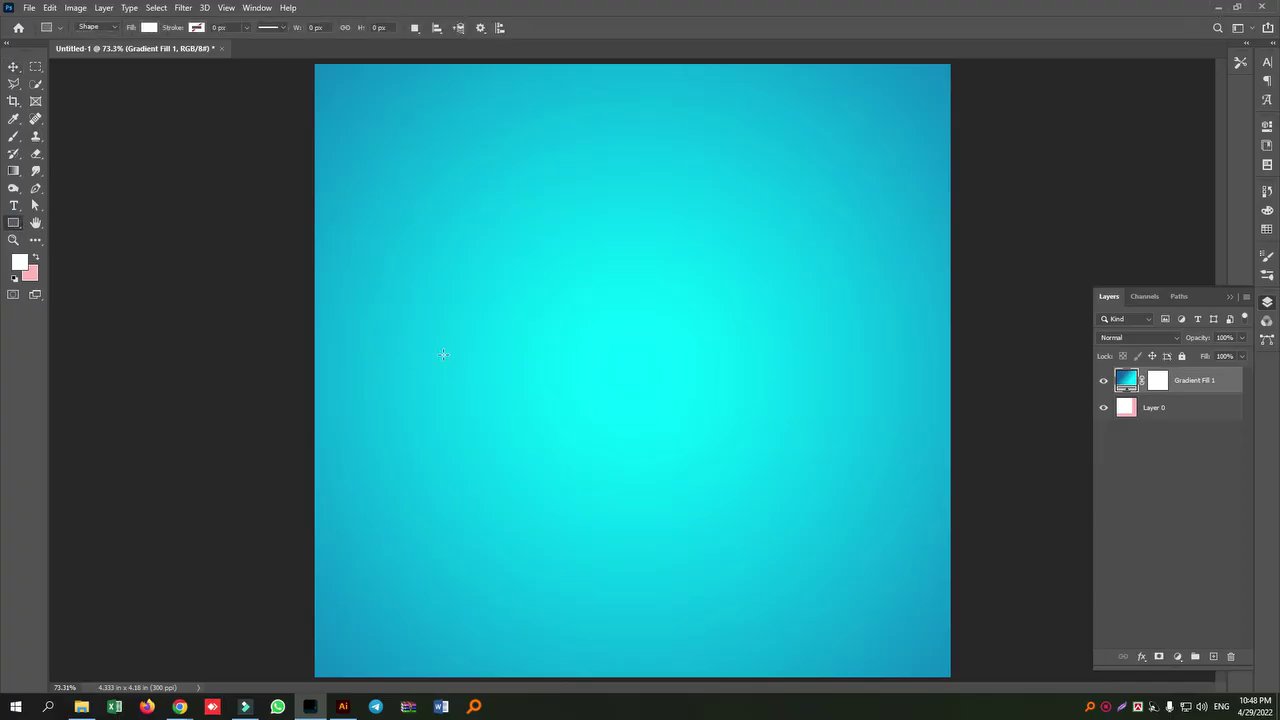
- Switch to Illustrator and create a 3.25 by 2 in rectangle in the empty area below the artboard
{"action": "key", "text": "alt+Tab"}
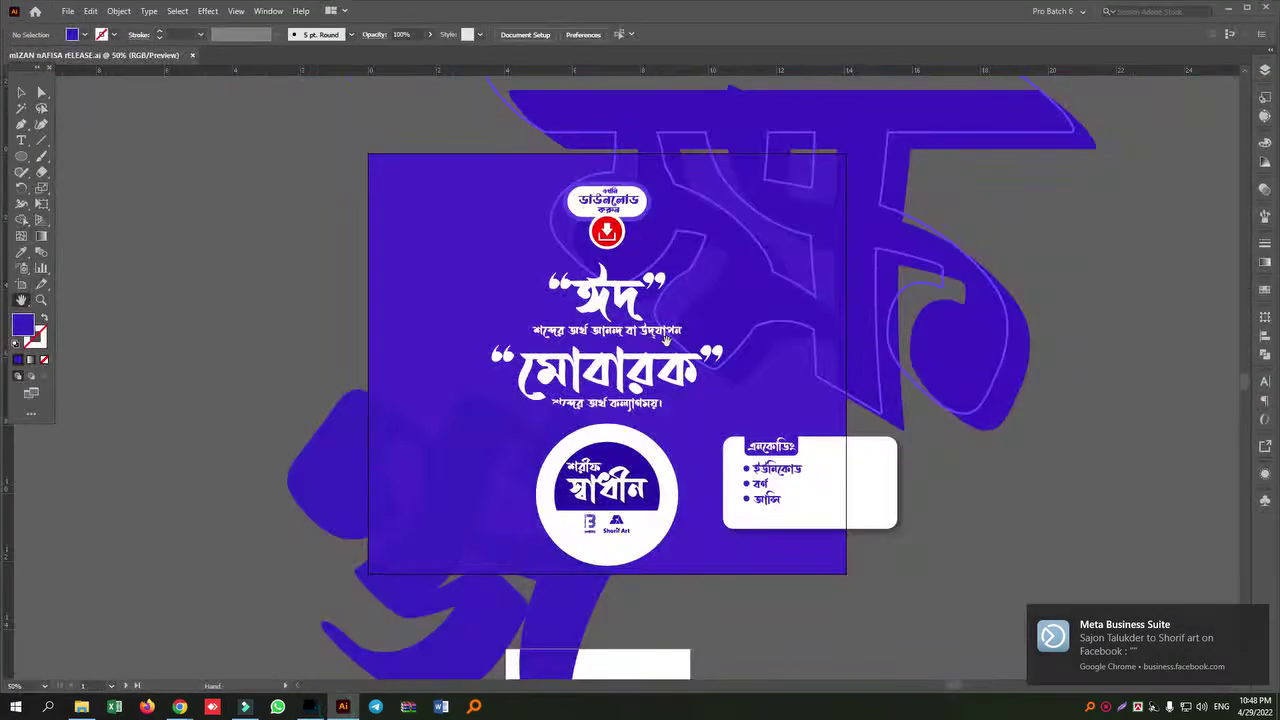
{"action": "scroll", "coordinate": [246, 323], "scroll_direction": "down", "scroll_amount": 3}
{"action": "left_click_drag", "start_coordinate": [21, 157], "coordinate": [66, 162]}
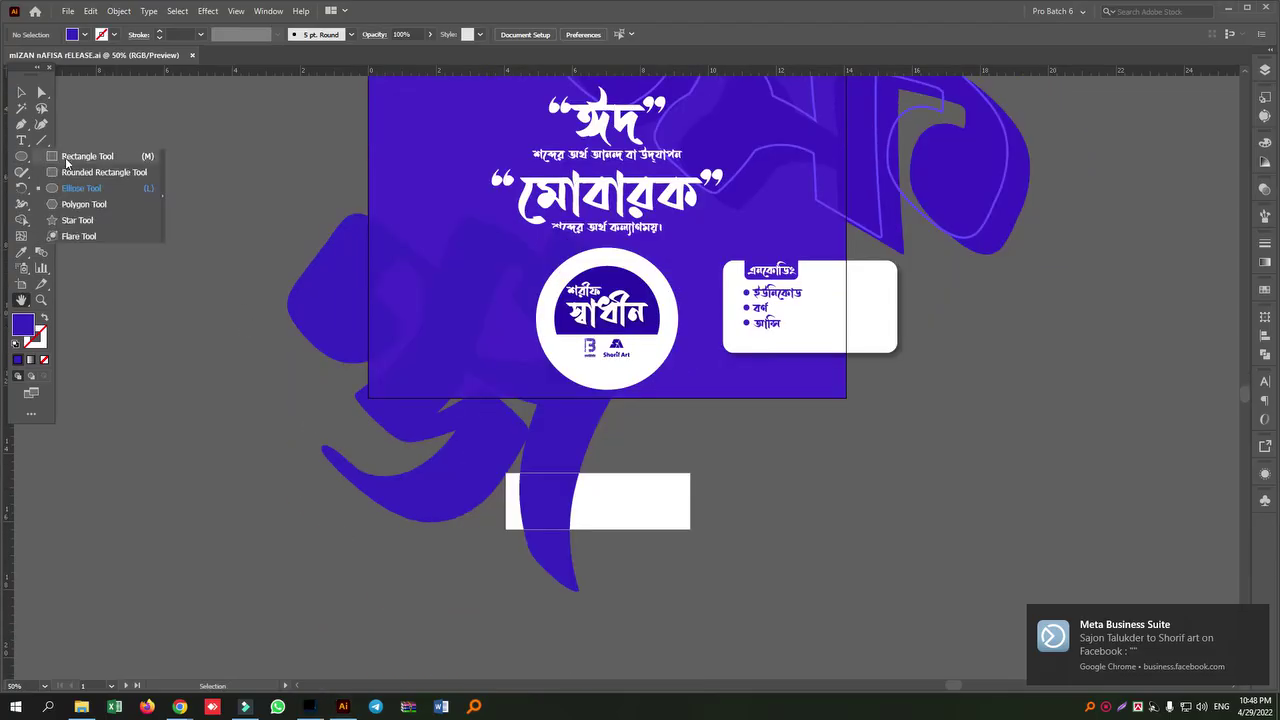
{"action": "scroll", "coordinate": [443, 423], "scroll_direction": "down", "scroll_amount": 4}
{"action": "left_click", "coordinate": [394, 414]}
{"action": "type", "text": "3.25"}
{"action": "key", "text": "Tab"}
{"action": "type", "text": "2"}
{"action": "key", "text": "Return"}
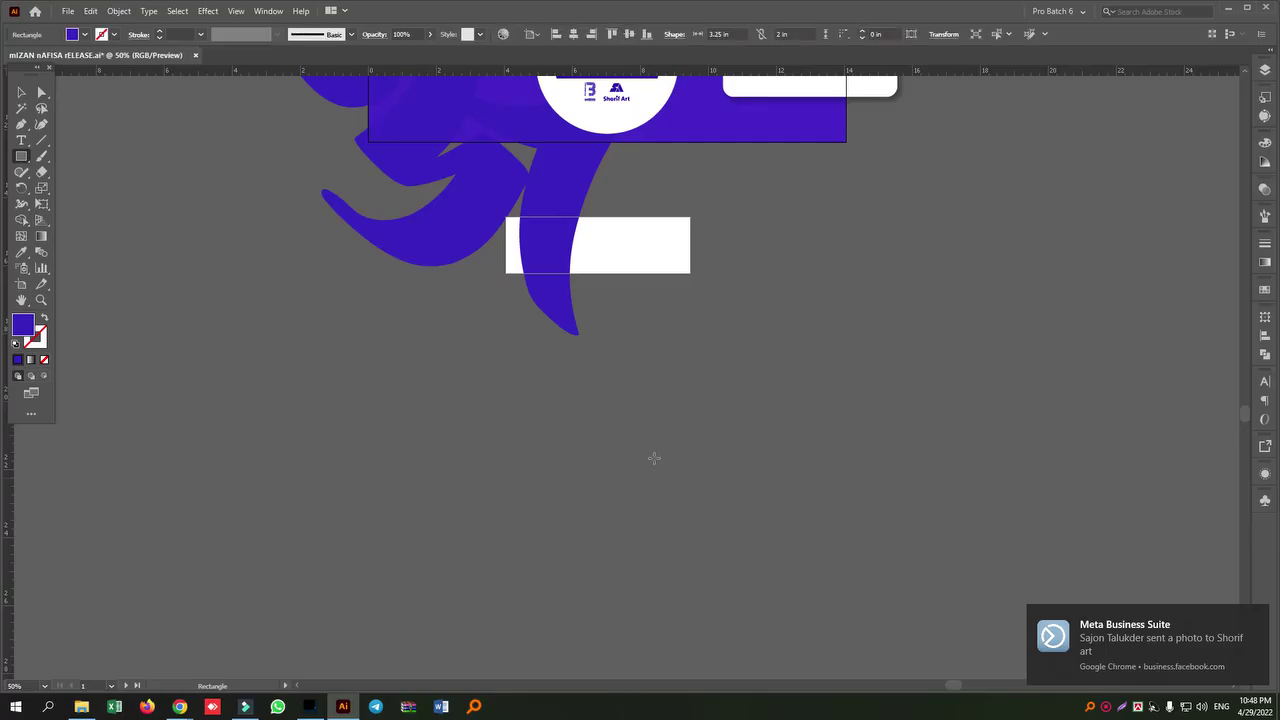
- Fill the 3.25 by 2 in rectangle with white
{"action": "left_click", "coordinate": [21, 92]}
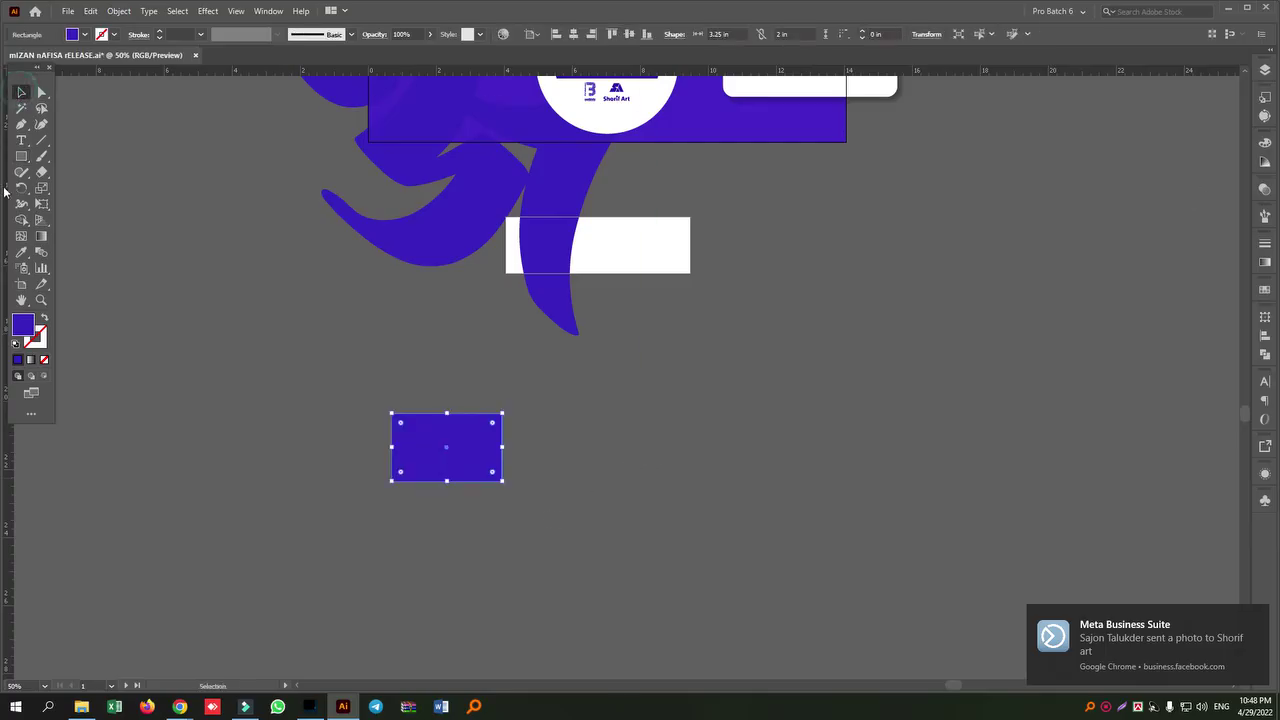
{"action": "left_click", "coordinate": [1265, 143]}
{"action": "left_click", "coordinate": [1117, 226]}
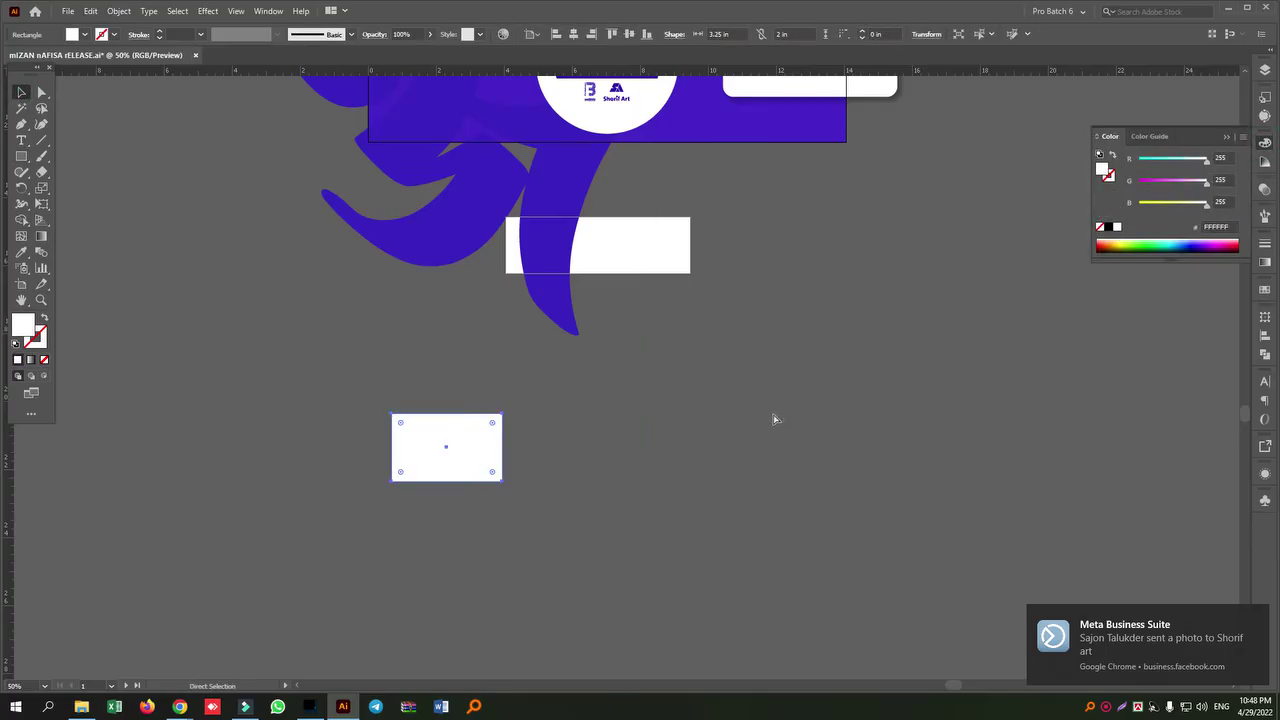
- Cut the white rectangle from Illustrator and paste it into the Photoshop document as a shape layer
{"action": "key", "text": "ctrl+x"}
{"action": "key", "text": "alt+Tab"}
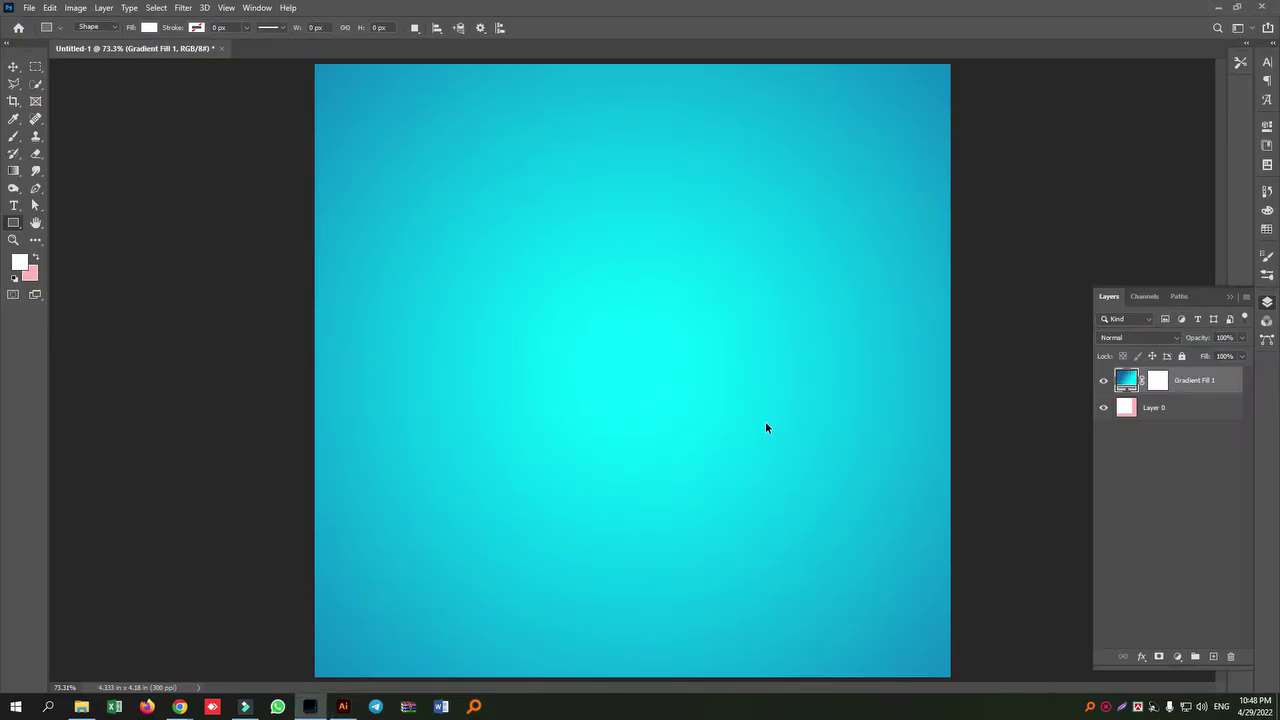
{"action": "key", "text": "ctrl+v"}
{"action": "left_click", "coordinate": [604, 260]}
{"action": "left_click", "coordinate": [706, 200]}
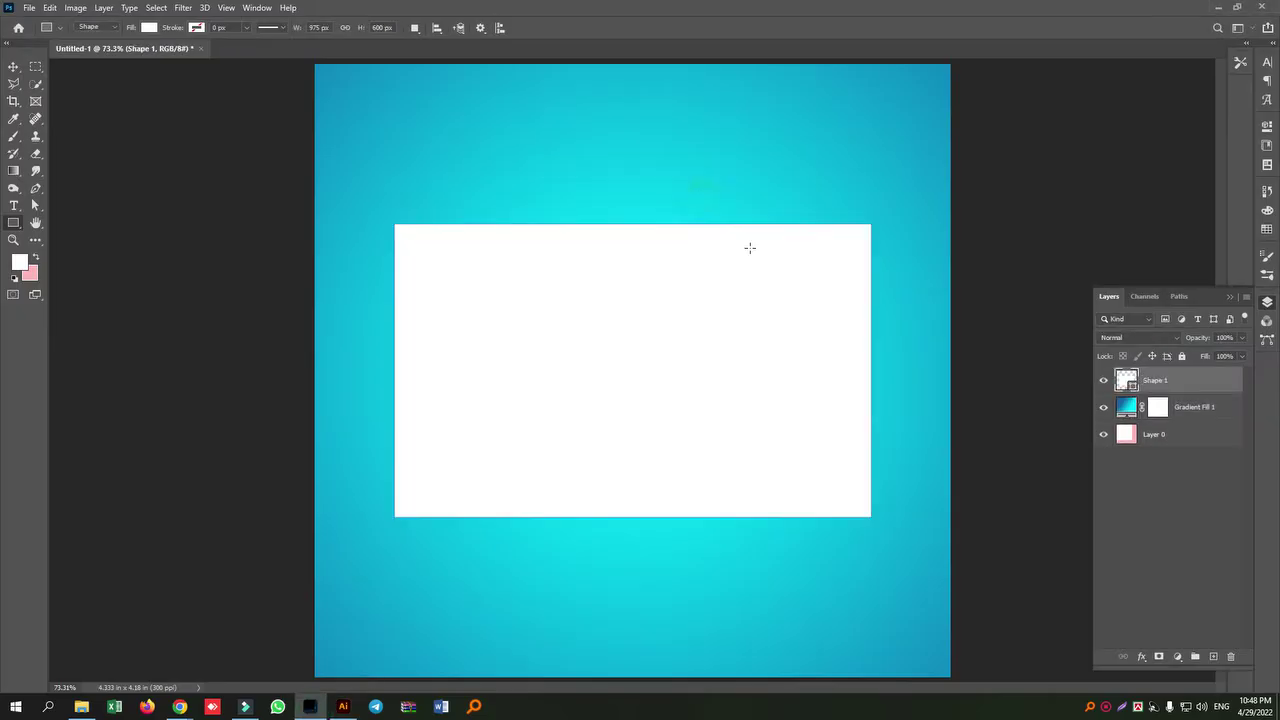
- Scale the Shape 1 rectangle down to about 69% and place it horizontally centred on the canvas, slightly above the middle
{"action": "left_click", "coordinate": [14, 66]}
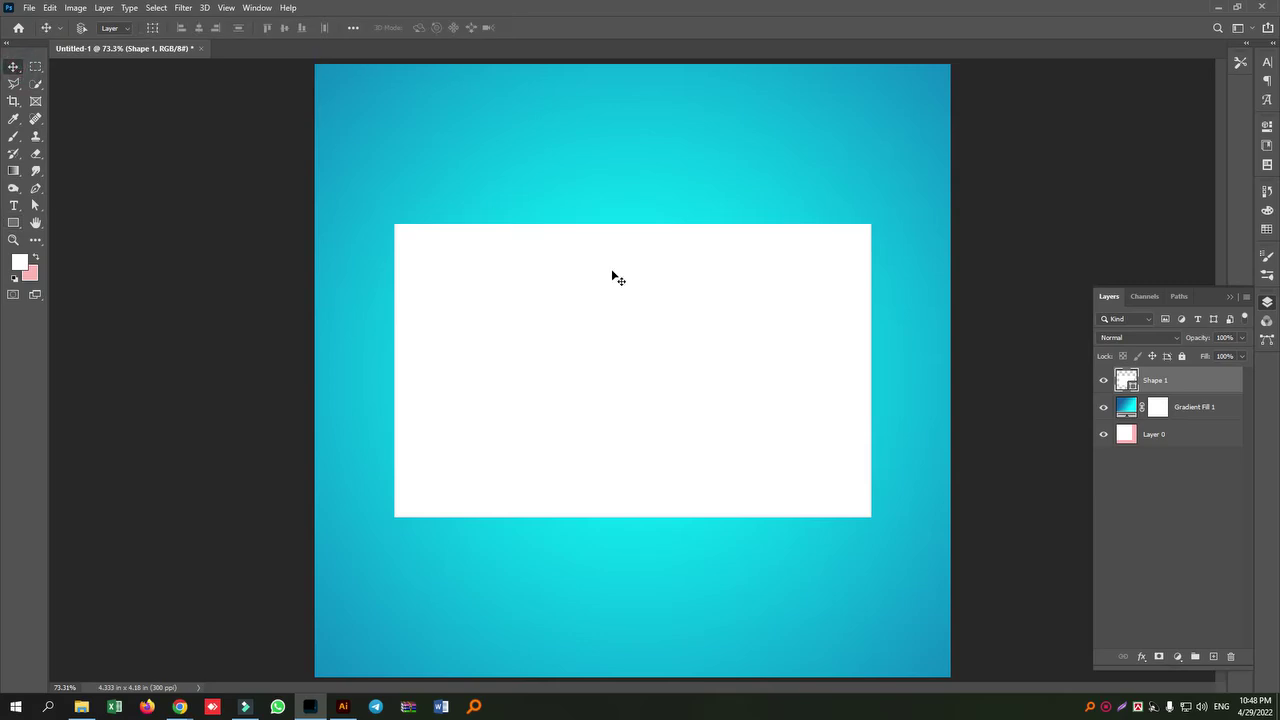
{"action": "key", "text": "ctrl+t"}
{"action": "left_click_drag", "start_coordinate": [633, 224], "coordinate": [655, 311]}
{"action": "left_click_drag", "start_coordinate": [665, 421], "coordinate": [662, 369]}
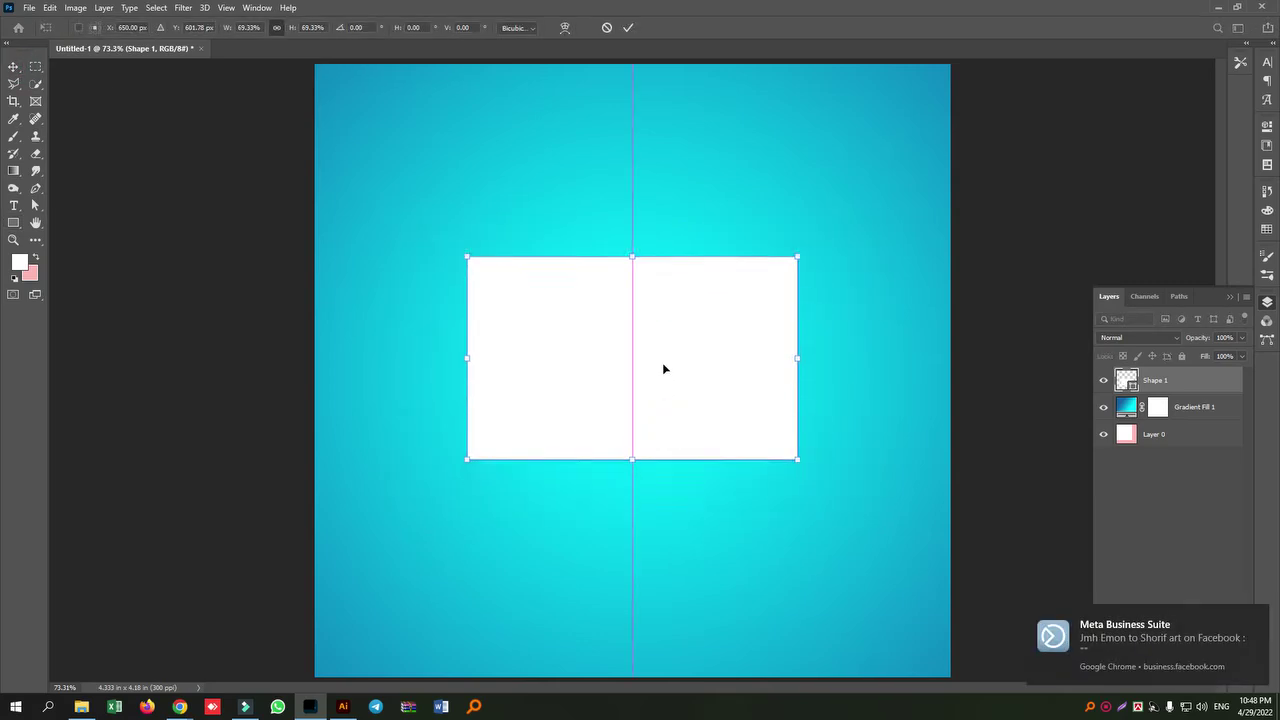
{"action": "key", "text": "Return"}
- Convert the Shape 1 layer to a smart object
{"action": "key", "text": "ctrl+minus"}
{"action": "key", "text": "ctrl+0"}
{"action": "scroll", "coordinate": [677, 378], "scroll_direction": "up", "scroll_amount": 1}
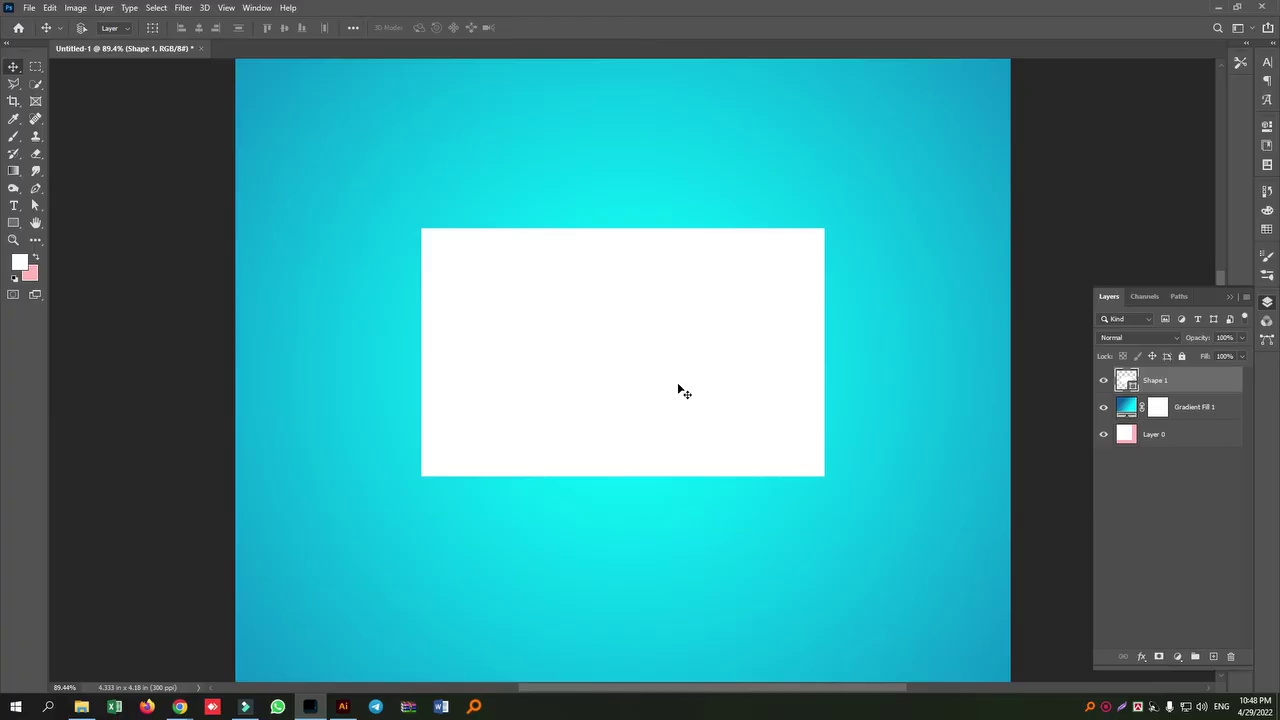
{"action": "right_click", "coordinate": [1150, 381]}
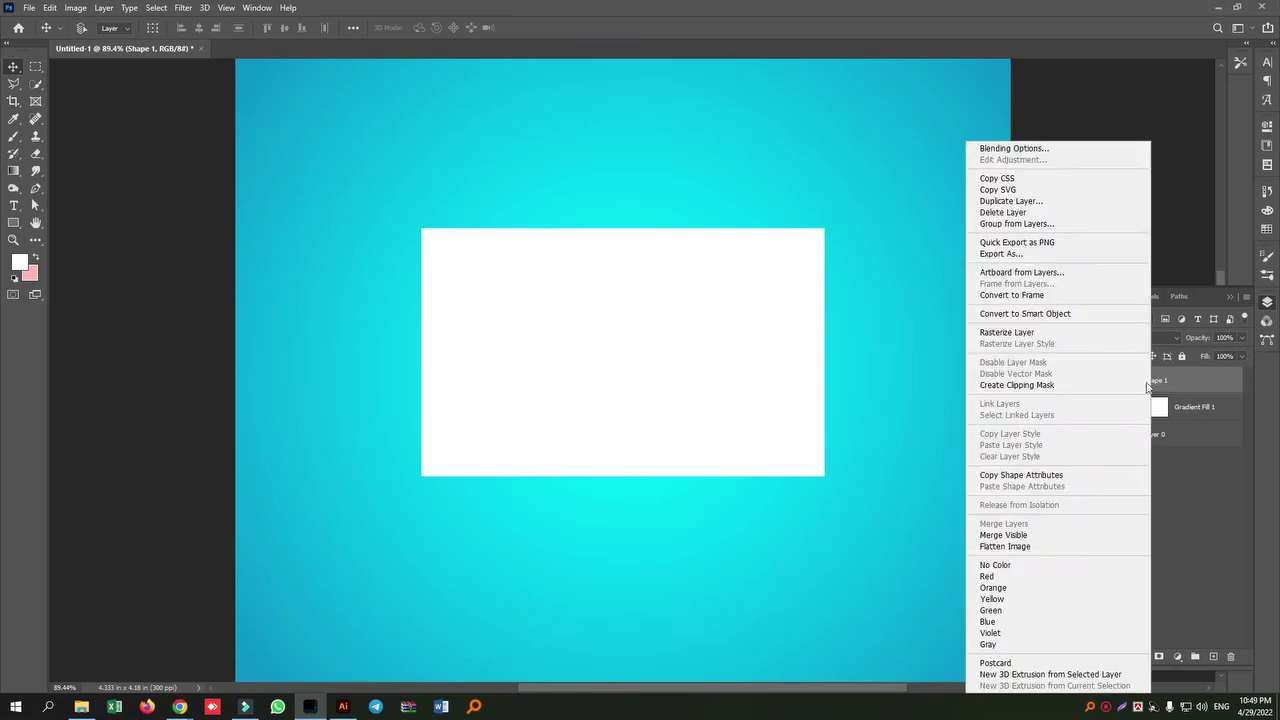
{"action": "left_click", "coordinate": [1038, 316]}
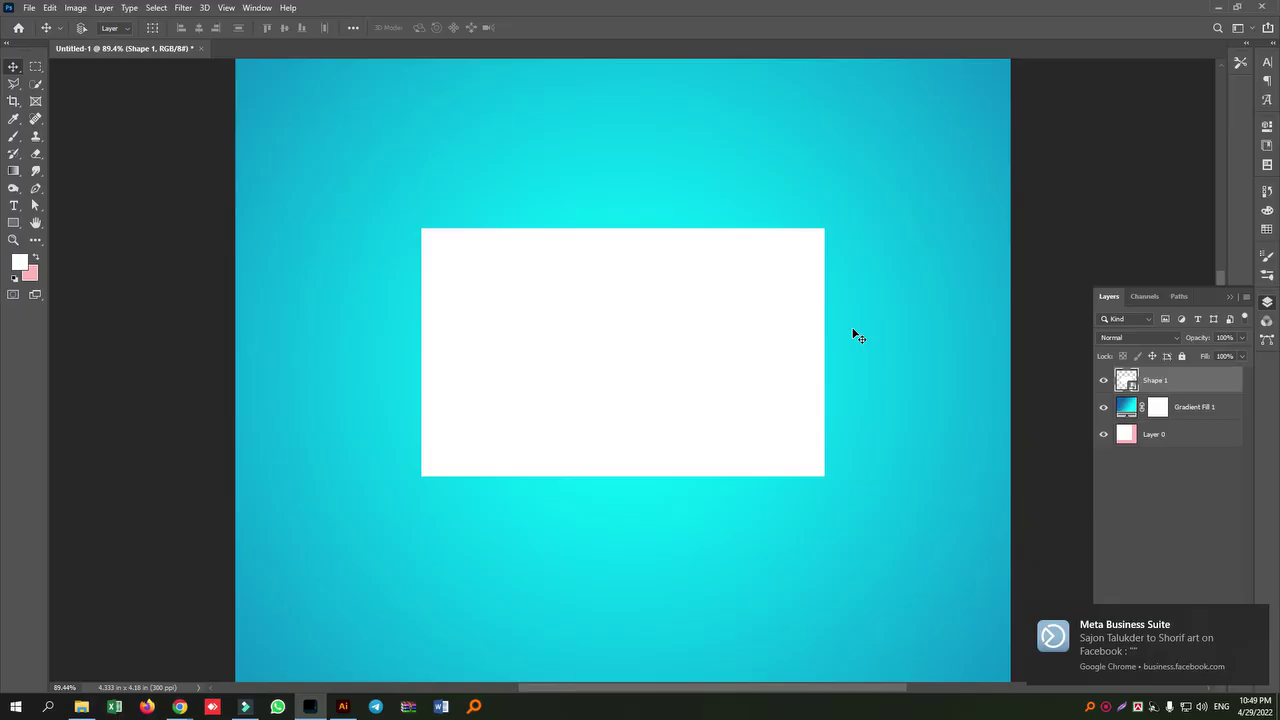
- Dismiss the Meta Business Suite notification
{"action": "left_click", "coordinate": [1105, 710]}
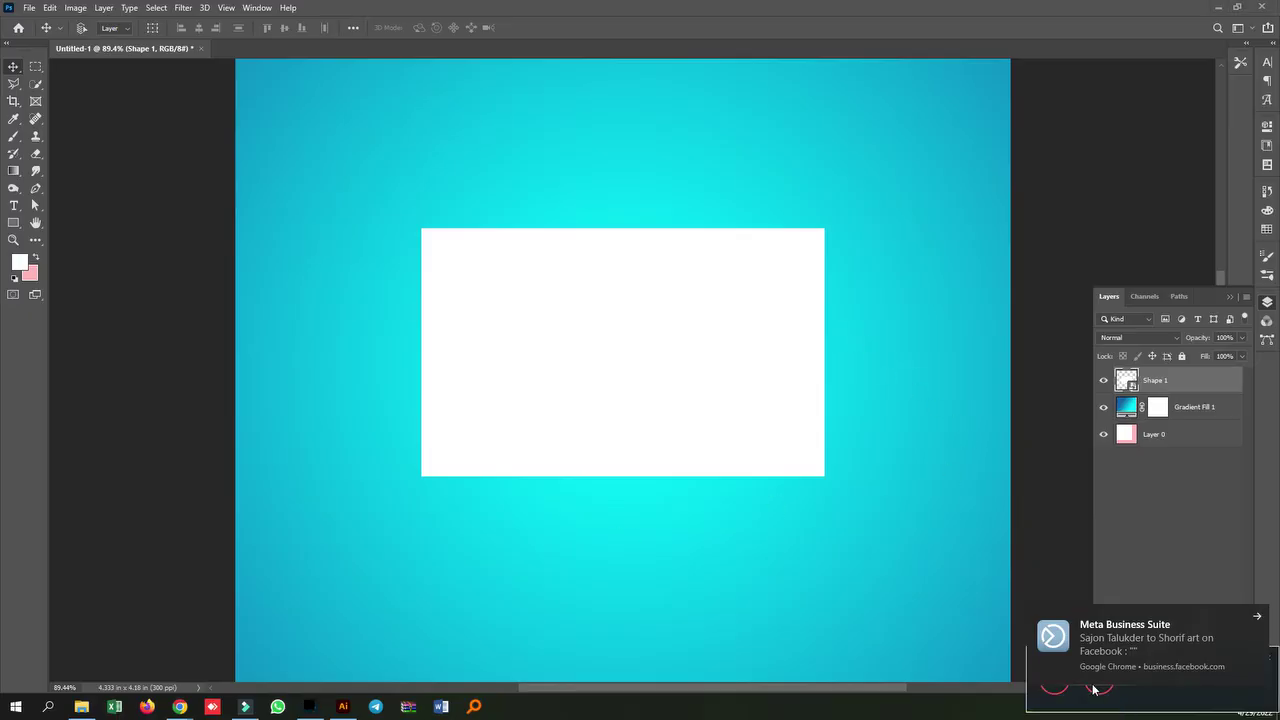
{"action": "left_click", "coordinate": [1258, 618]}
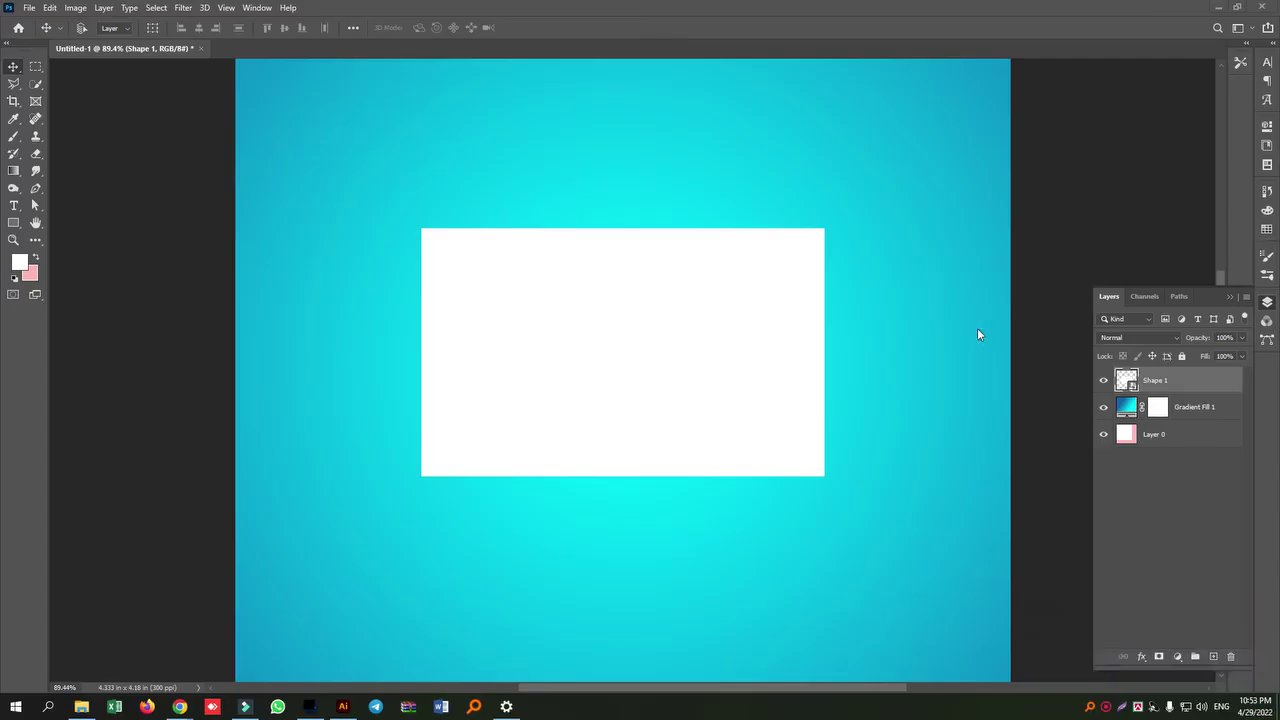
- Move the white rectangle slightly down and to the right on the canvas
{"action": "left_click", "coordinate": [641, 322]}
{"action": "left_click", "coordinate": [677, 377]}
{"action": "left_click_drag", "start_coordinate": [677, 377], "coordinate": [640, 387]}
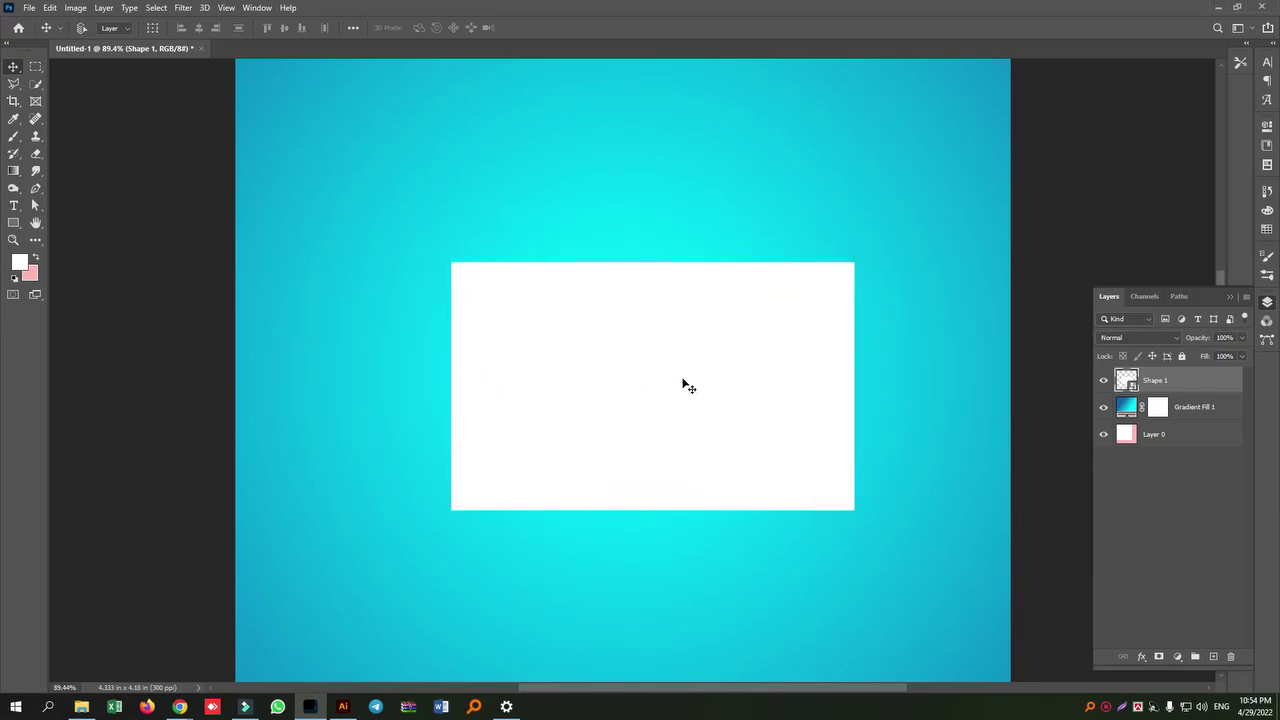
{"action": "key", "text": "ctrl"}
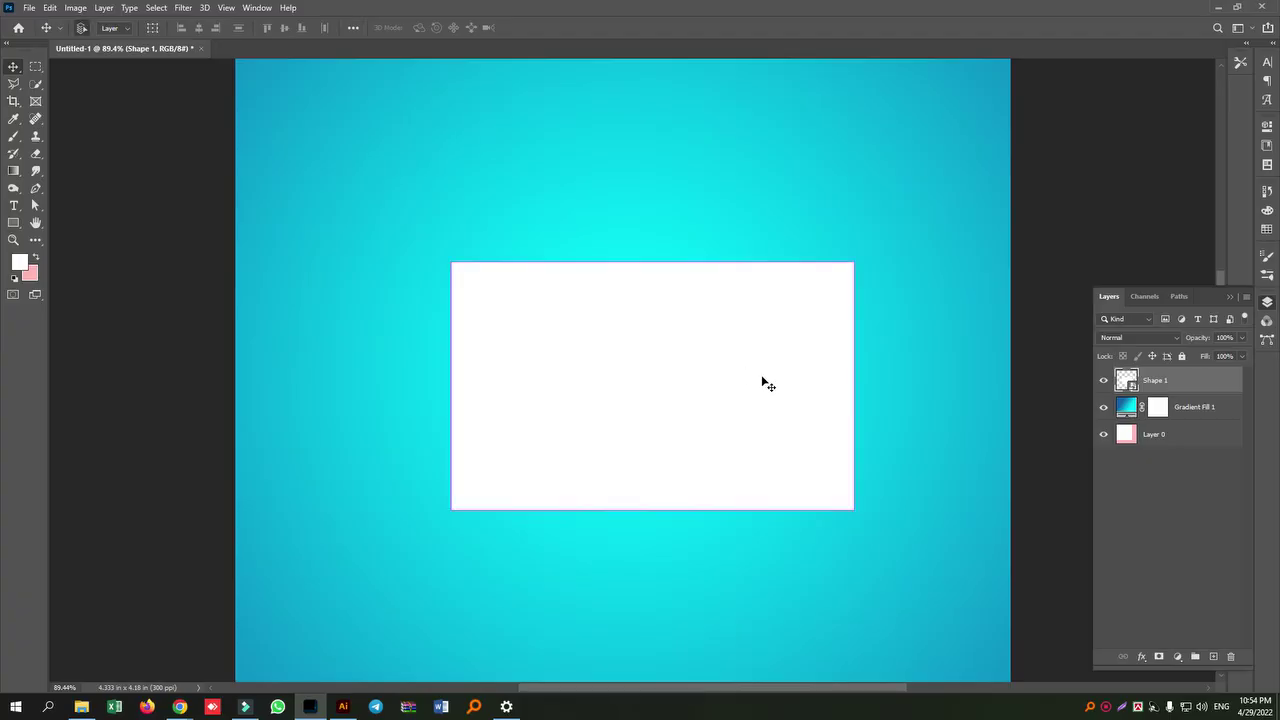
{"action": "key", "text": "ctrl+t"}
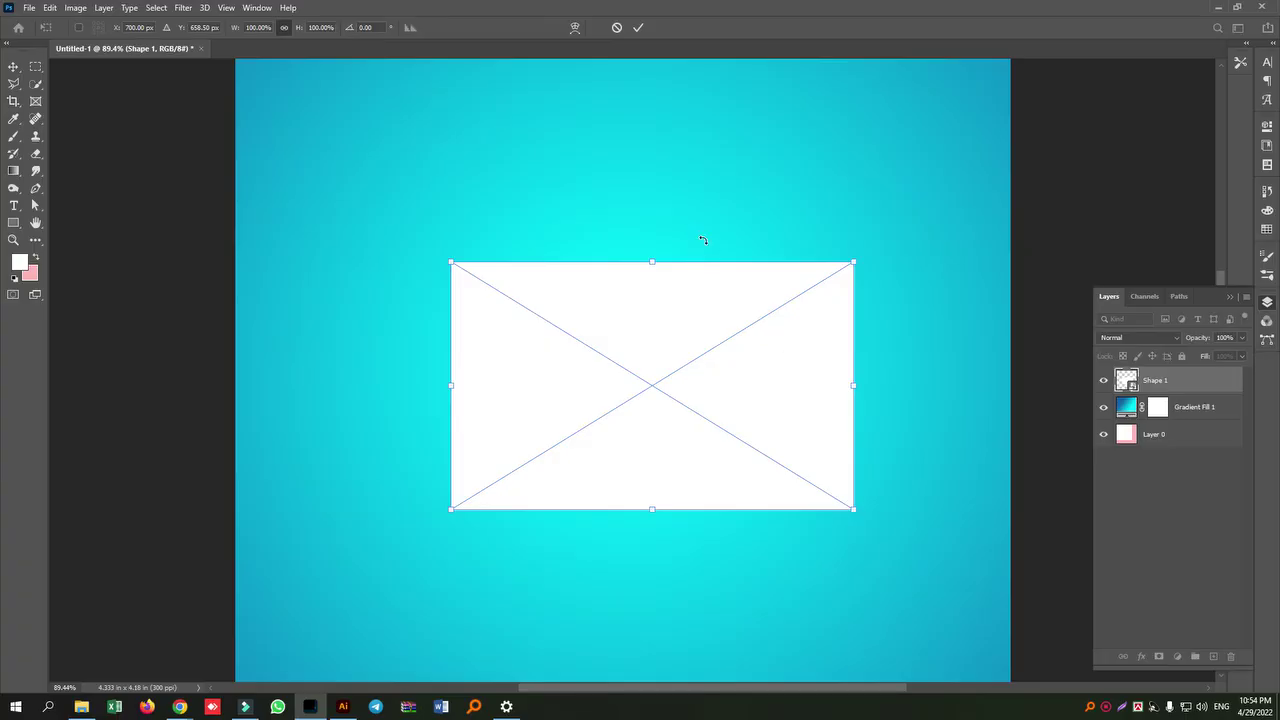
{"action": "key", "text": "Return"}
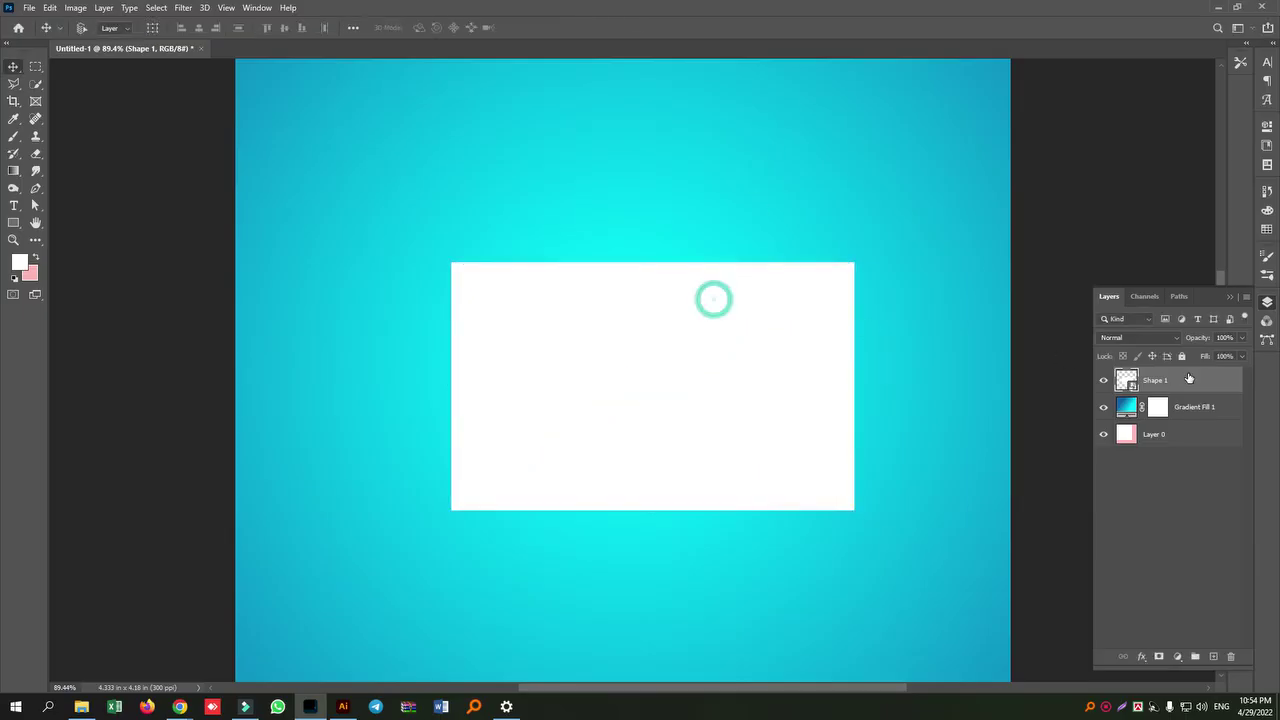
- Transform Shape 1 in perspective into a flat-lying trapezoid with a narrower upper edge and a wider lower edge
{"action": "key", "text": "ctrl+t"}
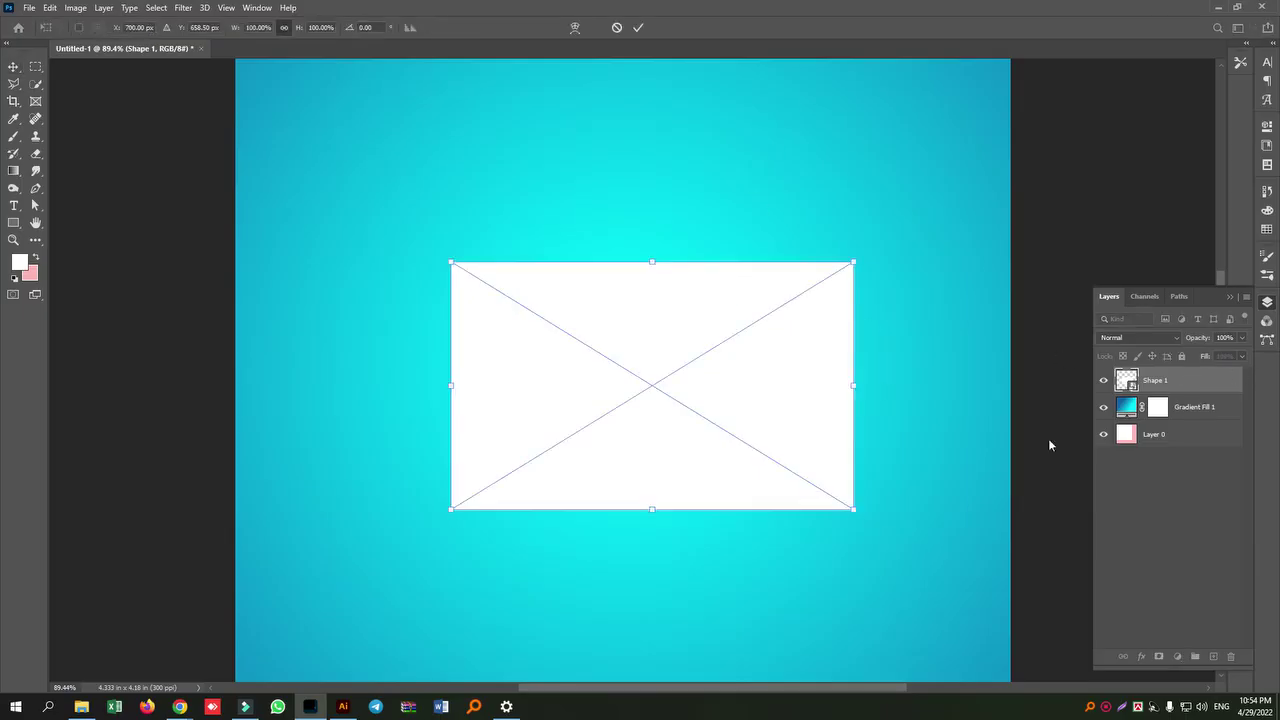
{"action": "right_click", "coordinate": [752, 322]}
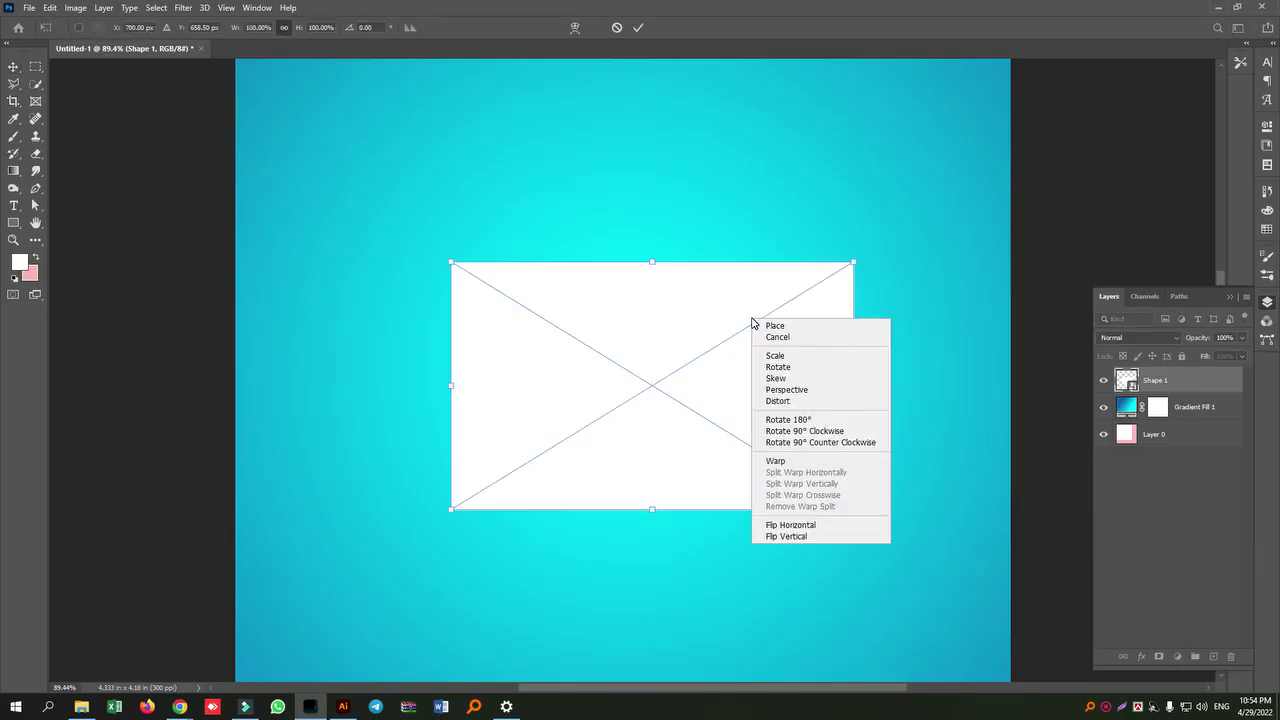
{"action": "left_click", "coordinate": [791, 391]}
{"action": "left_click_drag", "start_coordinate": [853, 511], "coordinate": [951, 494]}
{"action": "left_click_drag", "start_coordinate": [857, 265], "coordinate": [857, 300]}
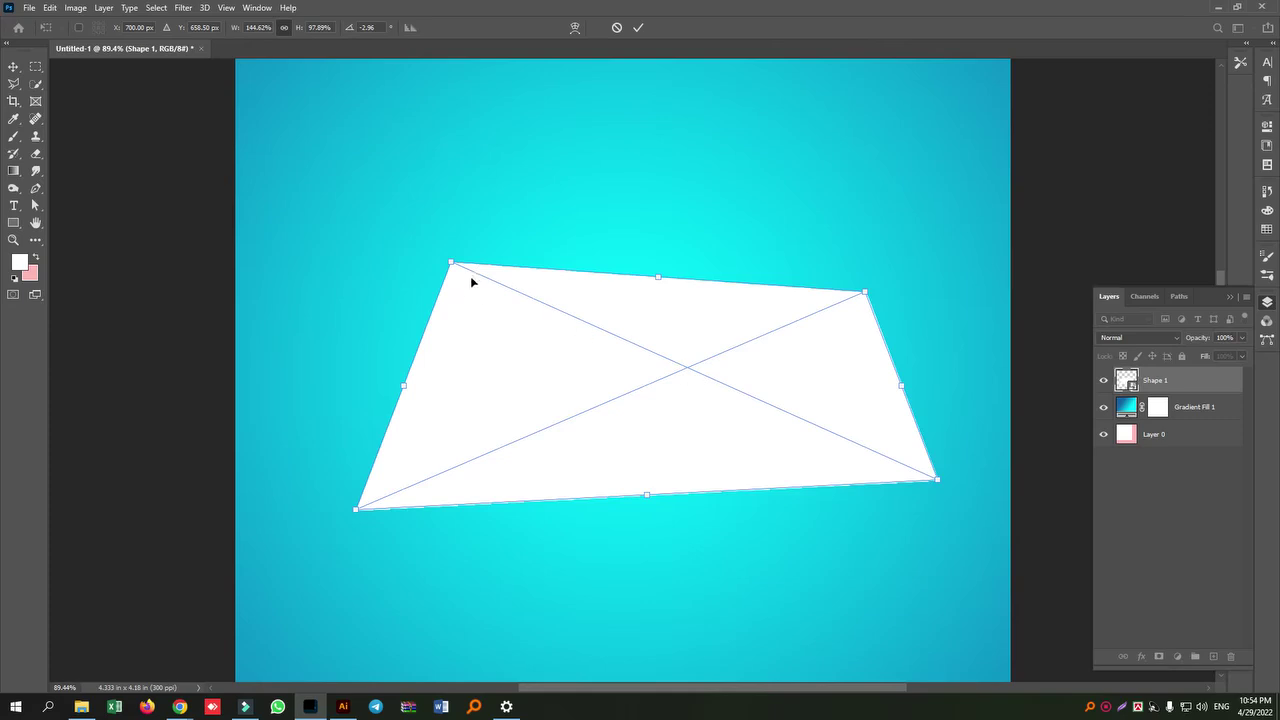
{"action": "left_click_drag", "start_coordinate": [453, 267], "coordinate": [452, 310]}
{"action": "left_click_drag", "start_coordinate": [931, 480], "coordinate": [504, 476]}
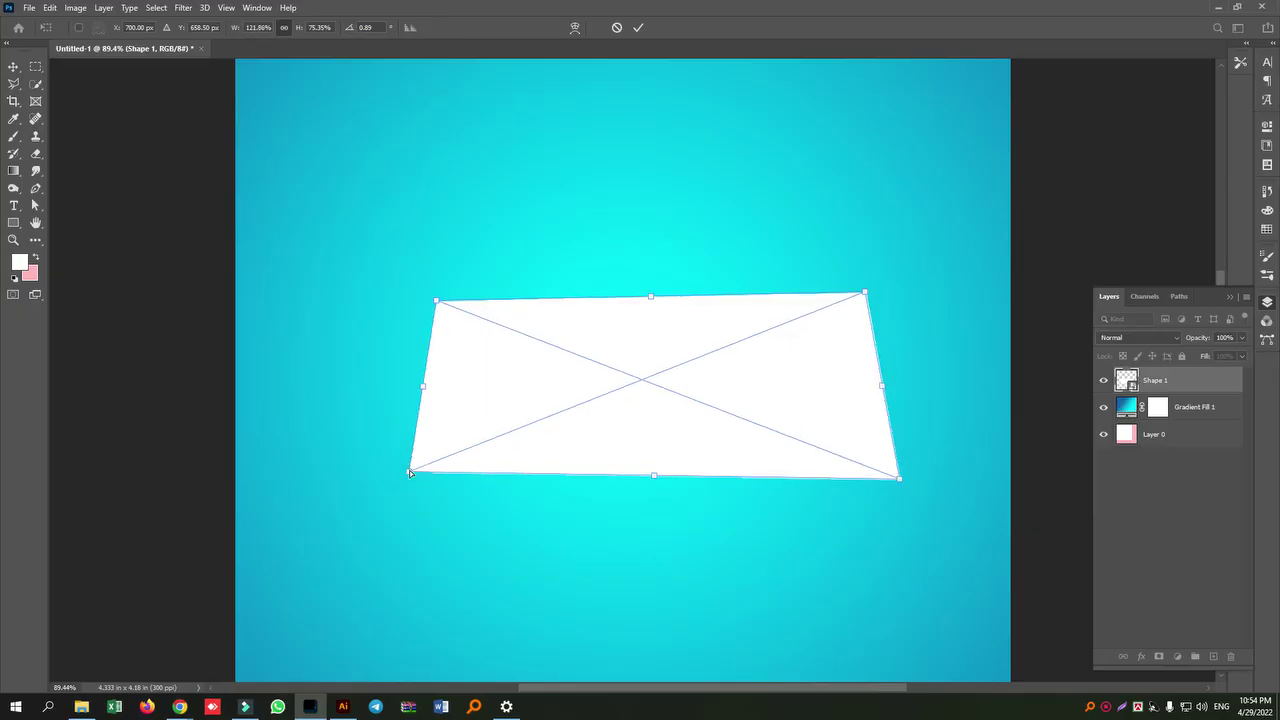
{"action": "left_click_drag", "start_coordinate": [388, 470], "coordinate": [369, 464]}
{"action": "left_click_drag", "start_coordinate": [864, 294], "coordinate": [838, 312]}
{"action": "left_click_drag", "start_coordinate": [944, 485], "coordinate": [965, 480]}
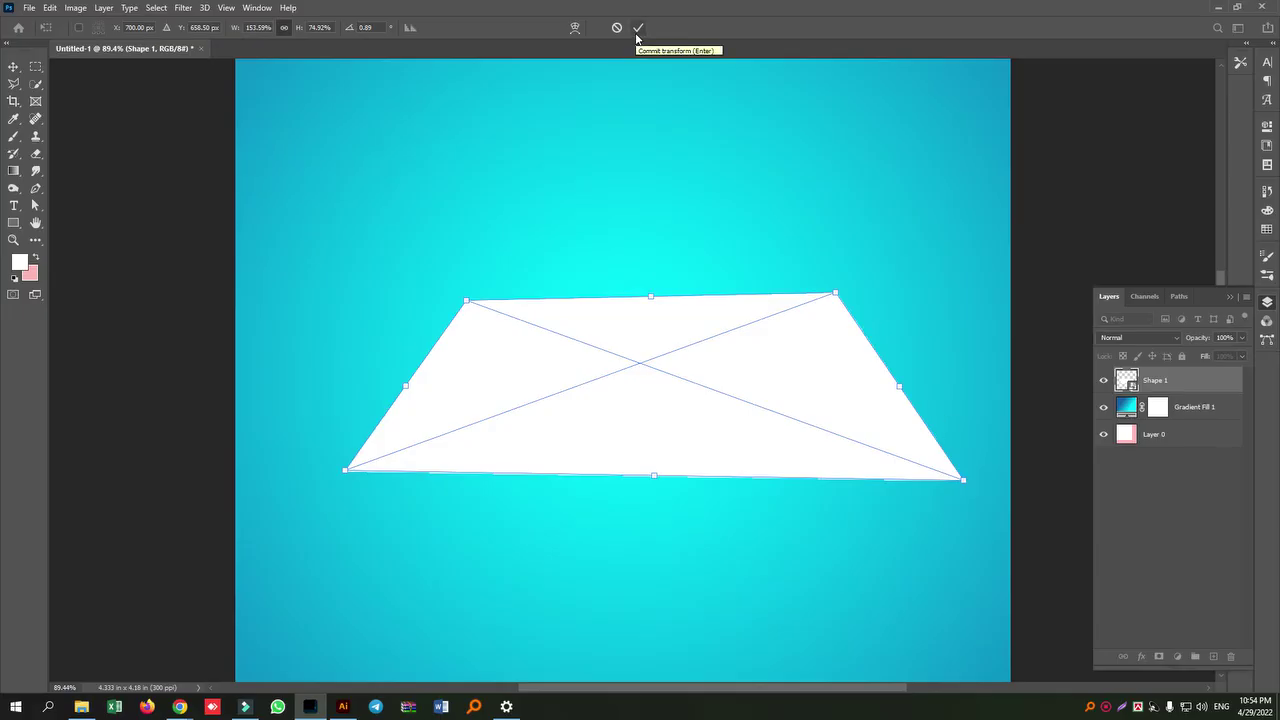
{"action": "left_click", "coordinate": [637, 28]}
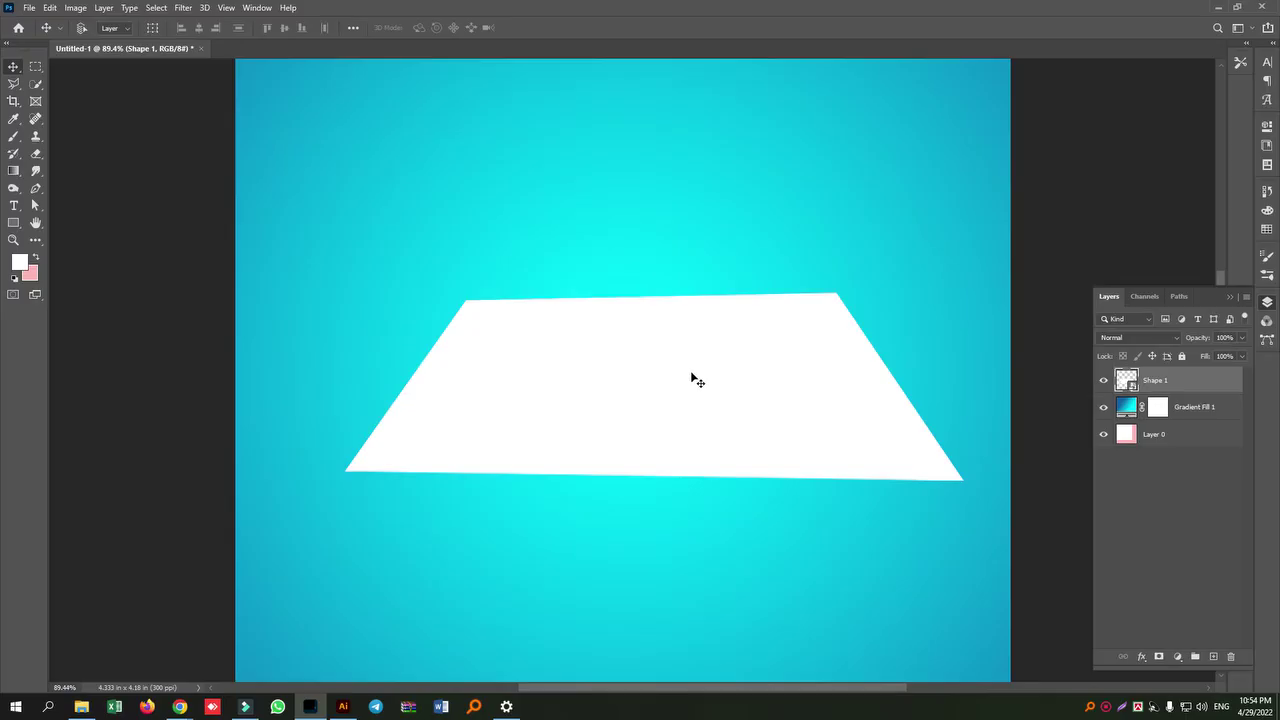
- Squash the trapezoid vertically by lowering its upper edge, keeping the lower edge in place
{"action": "key", "text": "ctrl+t"}
{"action": "left_click_drag", "start_coordinate": [651, 297], "coordinate": [660, 362]}
{"action": "key", "text": "ctrl+z"}
{"action": "key", "text": "Return"}
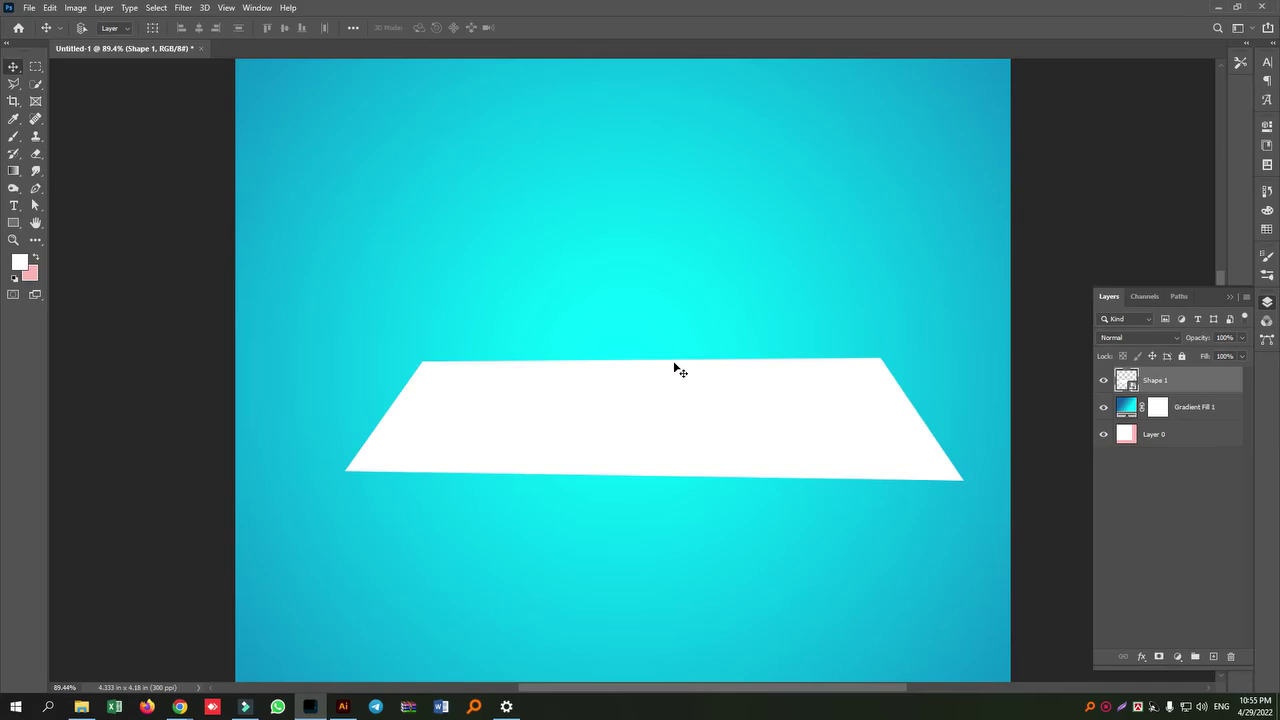
{"action": "scroll", "coordinate": [737, 372], "scroll_direction": "up", "scroll_amount": 2}
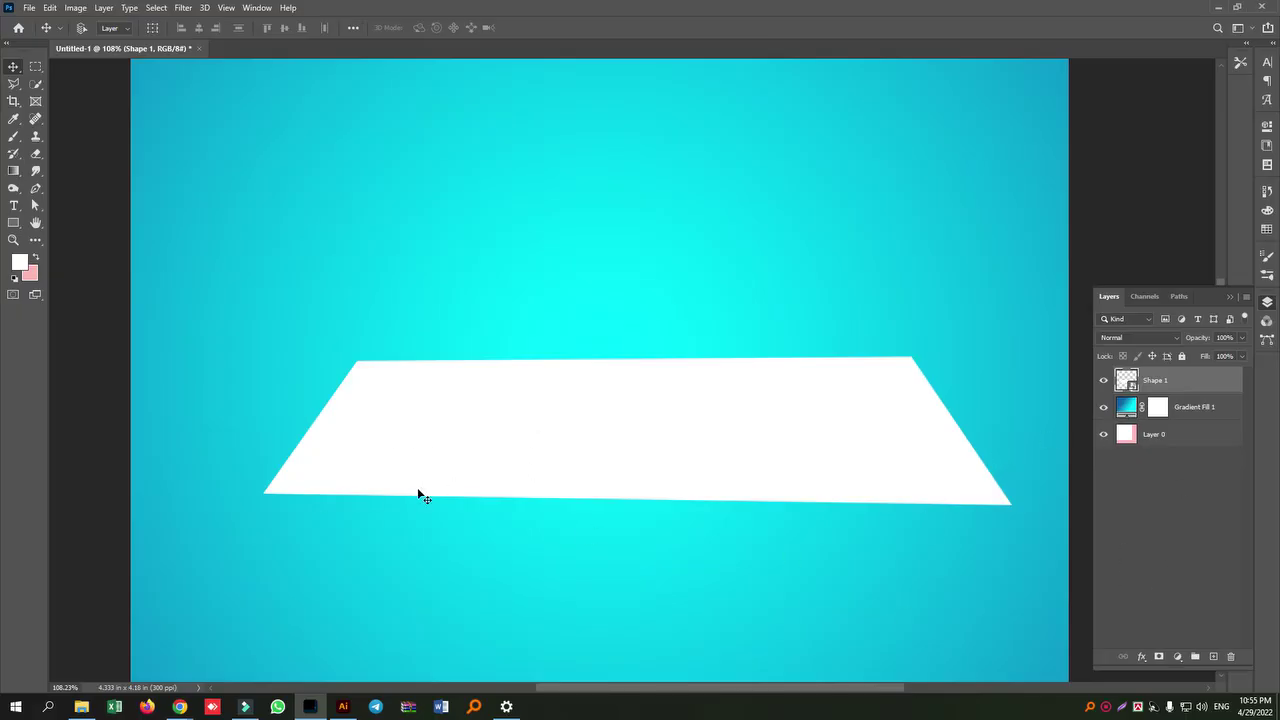
{"action": "scroll", "coordinate": [447, 494], "scroll_direction": "down", "scroll_amount": 2}
{"action": "scroll", "coordinate": [447, 494], "scroll_direction": "up", "scroll_amount": 2}
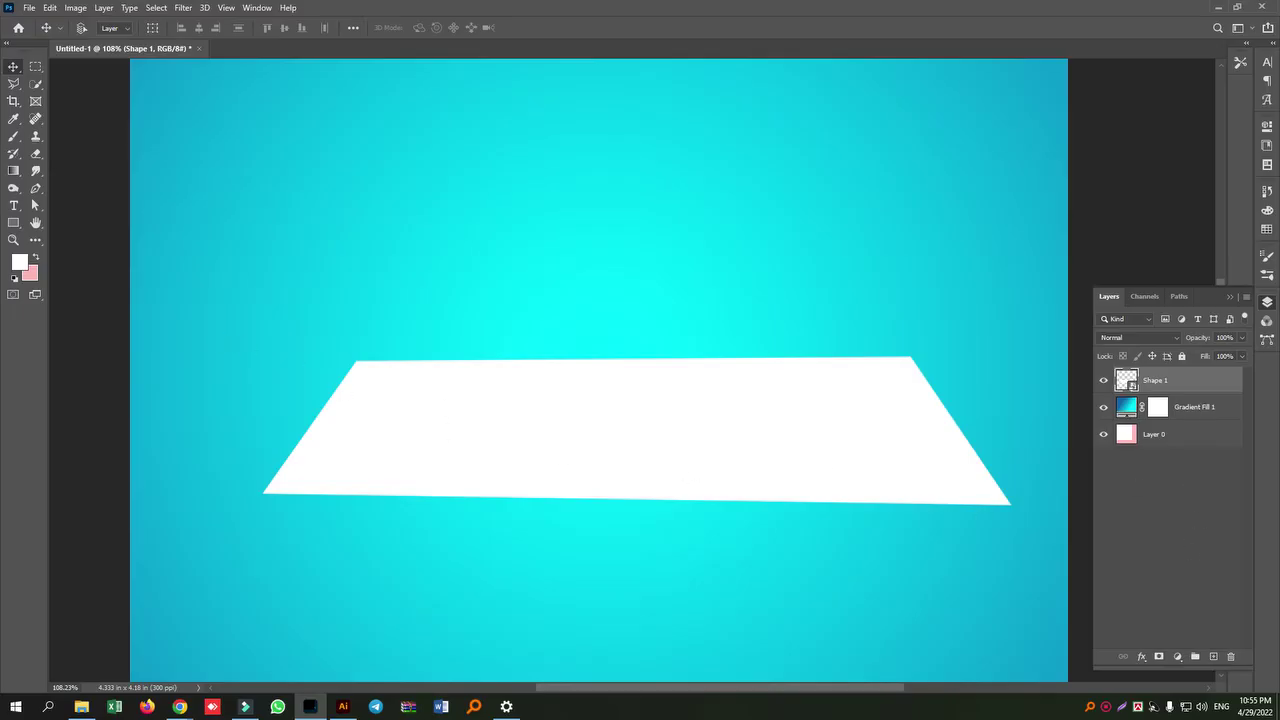
- Switch to the Google Meet call in Chrome, check the in-call messages and ignore the infinity-mirror warning
{"action": "mouse_move", "coordinate": [180, 707]}
{"action": "left_click", "coordinate": [106, 643]}
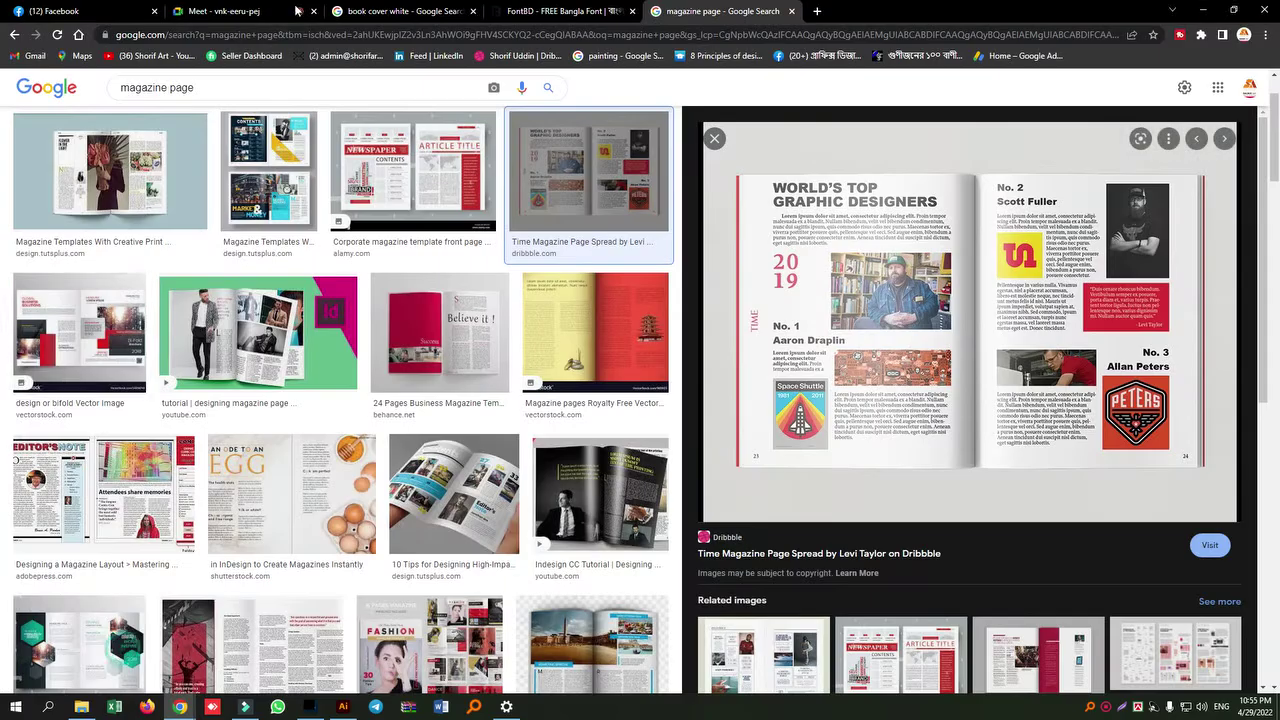
{"action": "left_click", "coordinate": [270, 11]}
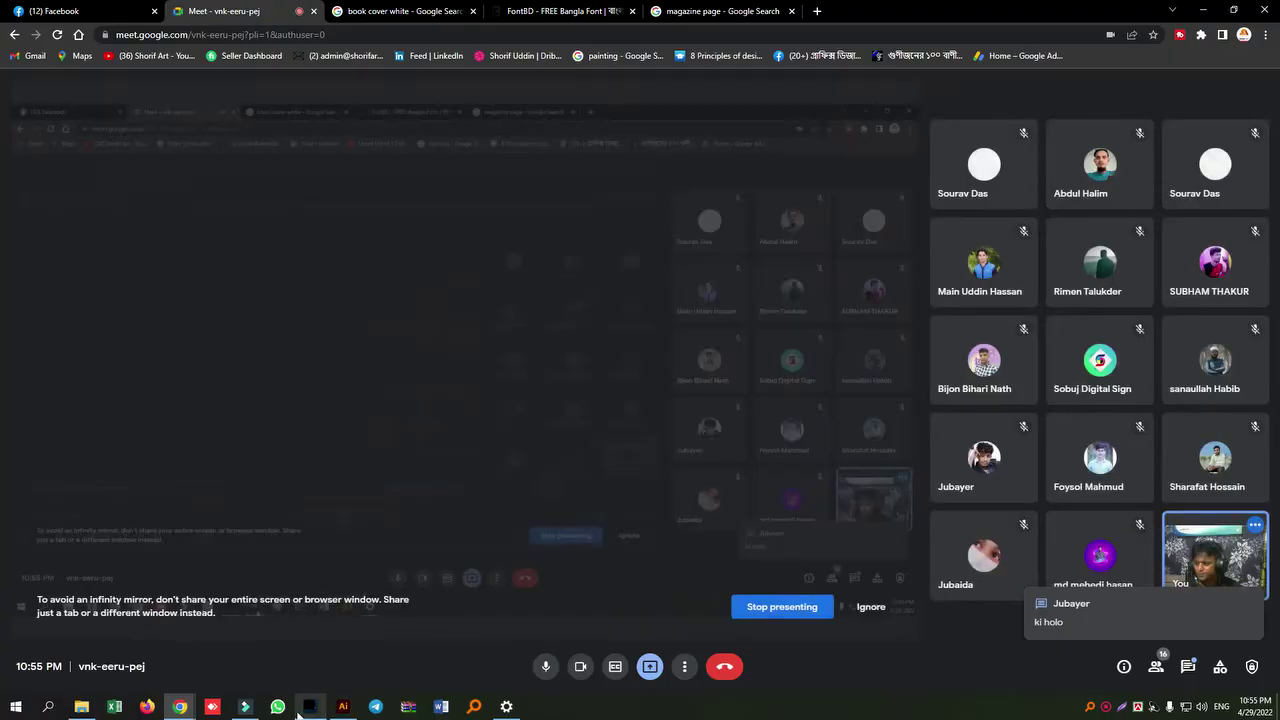
{"action": "left_click", "coordinate": [245, 710]}
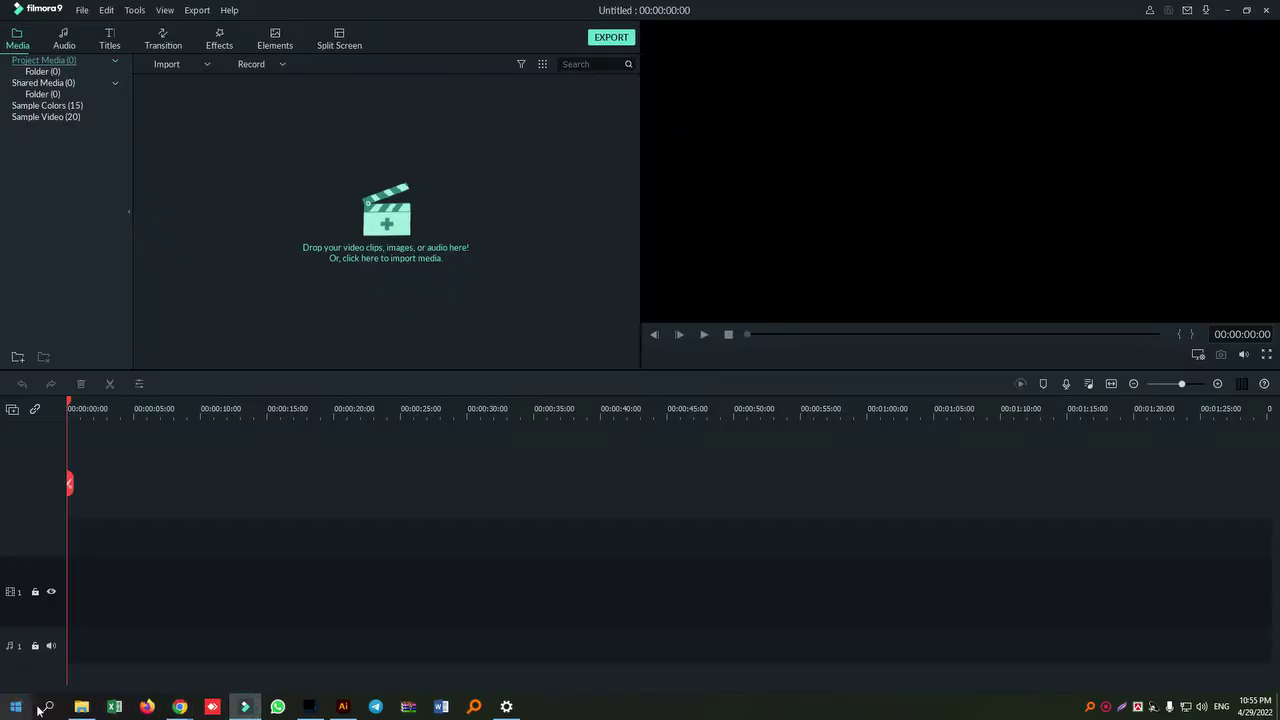
{"action": "left_click", "coordinate": [176, 706]}
{"action": "left_click", "coordinate": [112, 688]}
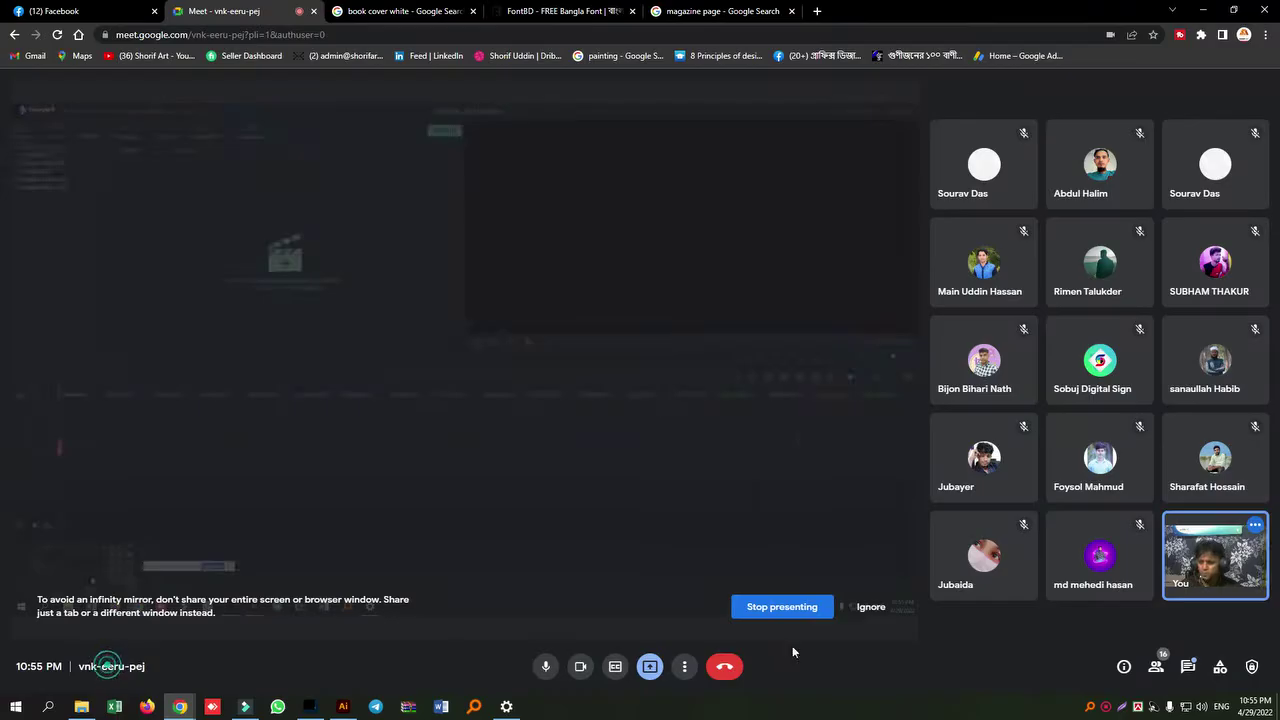
{"action": "left_click", "coordinate": [1187, 675]}
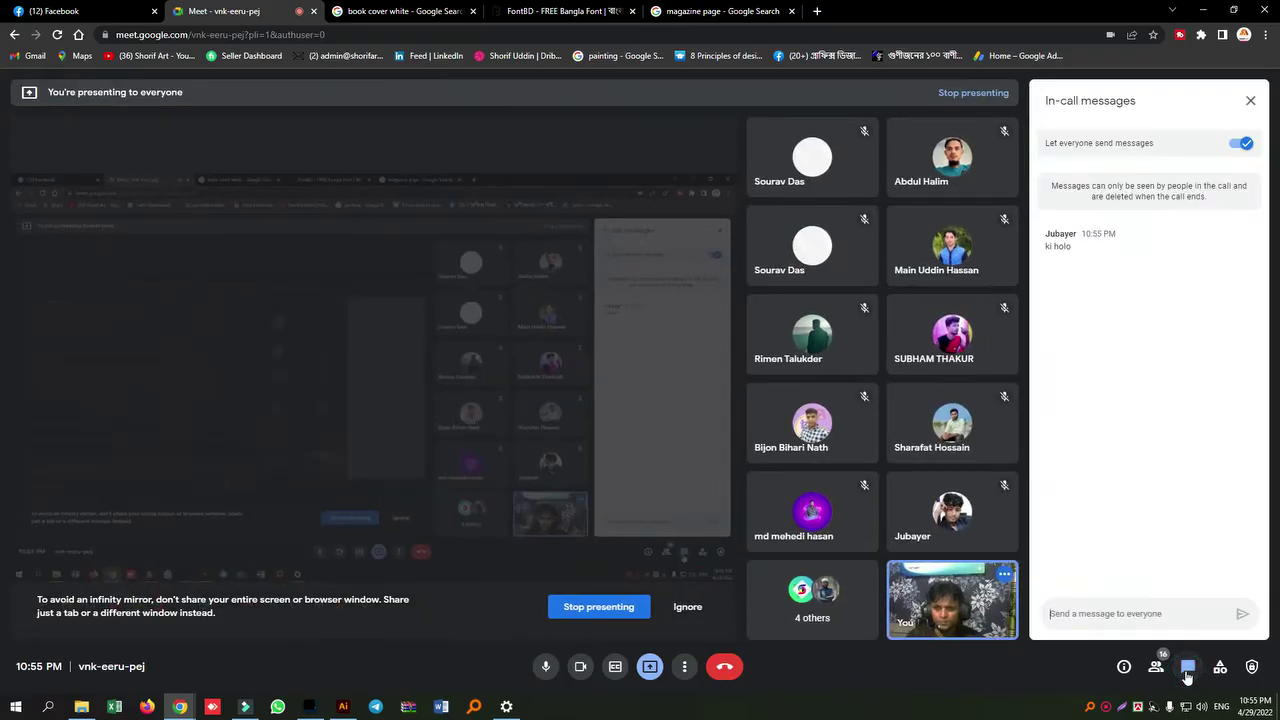
{"action": "left_click", "coordinate": [1187, 667]}
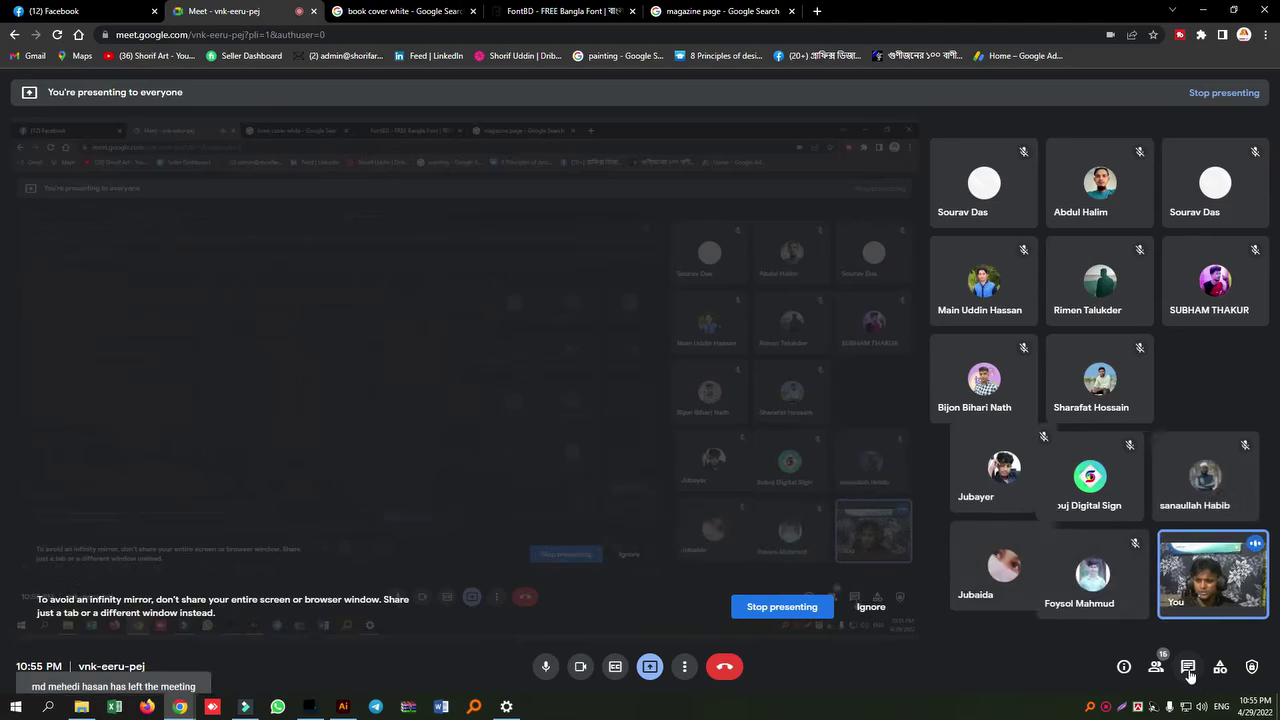
{"action": "left_click", "coordinate": [870, 607]}
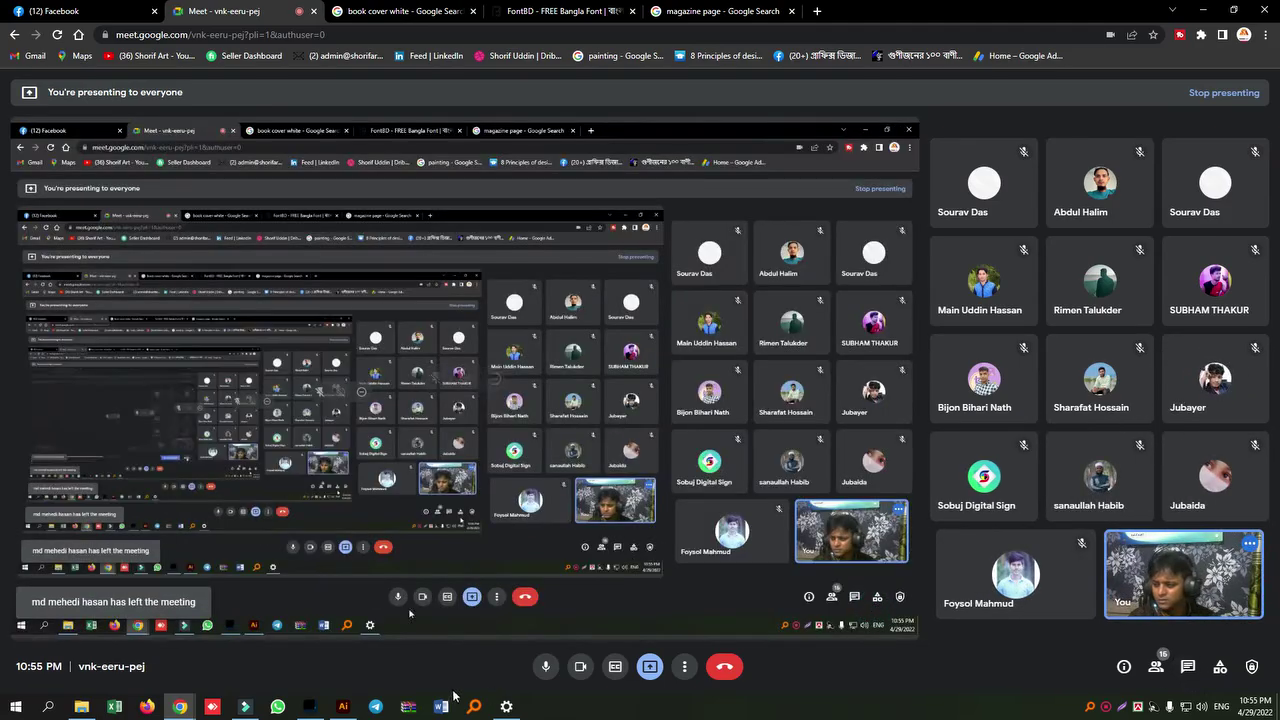
- Switch back to Photoshop and move the white trapezoid slightly upward on the canvas
{"action": "left_click", "coordinate": [310, 706]}
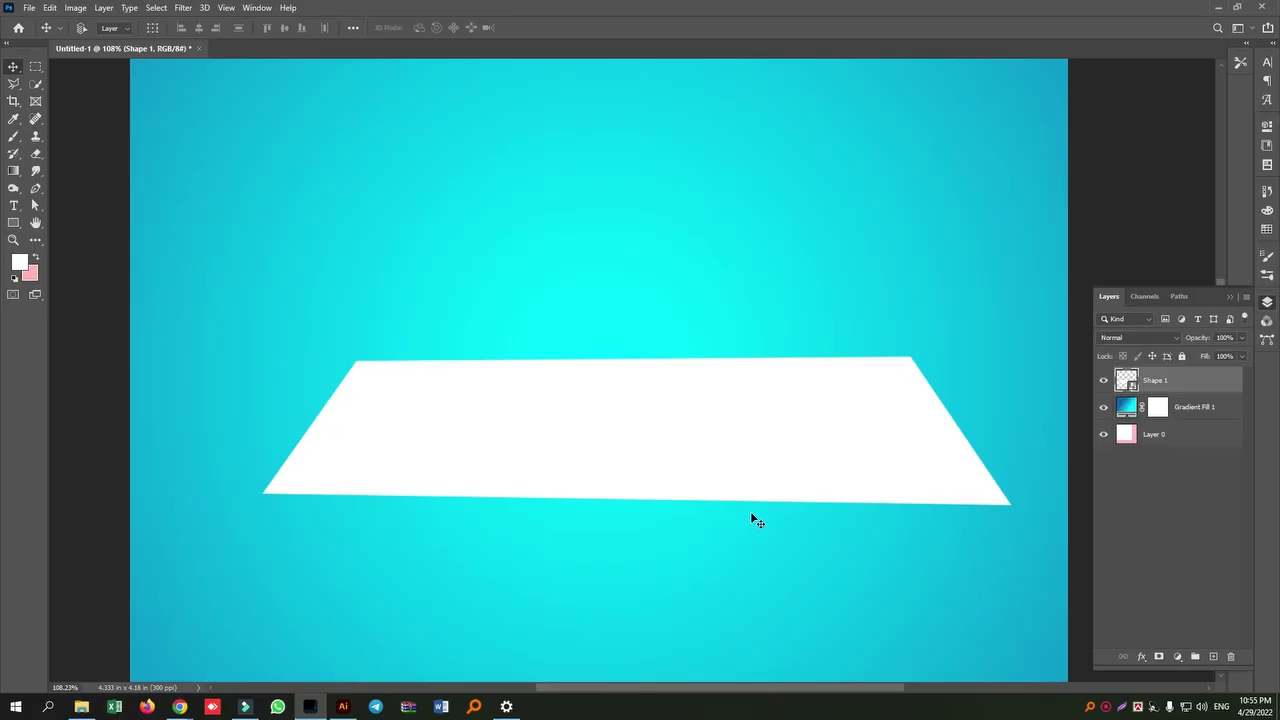
{"action": "scroll", "coordinate": [757, 477], "scroll_direction": "down", "scroll_amount": 3}
{"action": "scroll", "coordinate": [838, 440], "scroll_direction": "up", "scroll_amount": 2}
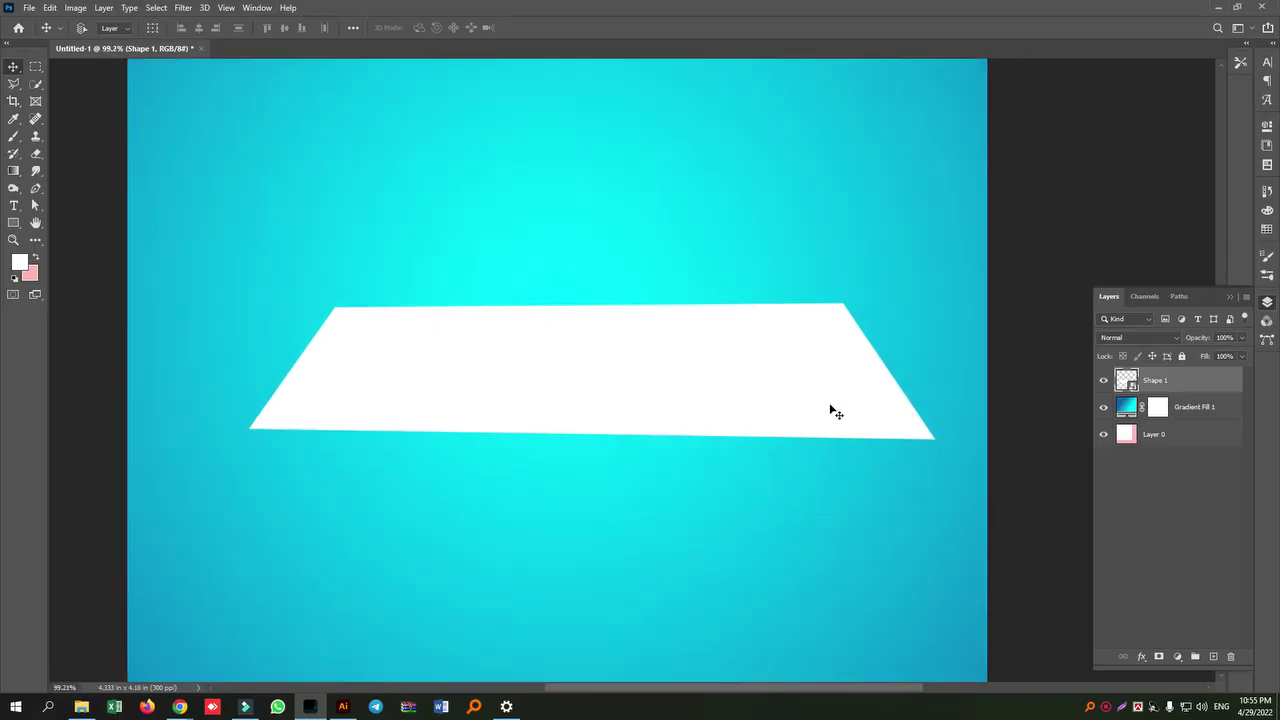
{"action": "mouse_move", "coordinate": [743, 374]}
{"action": "left_mouse_down"}
{"action": "mouse_move", "coordinate": [729, 354]}
{"action": "mouse_move", "coordinate": [740, 367]}
{"action": "left_mouse_up"}
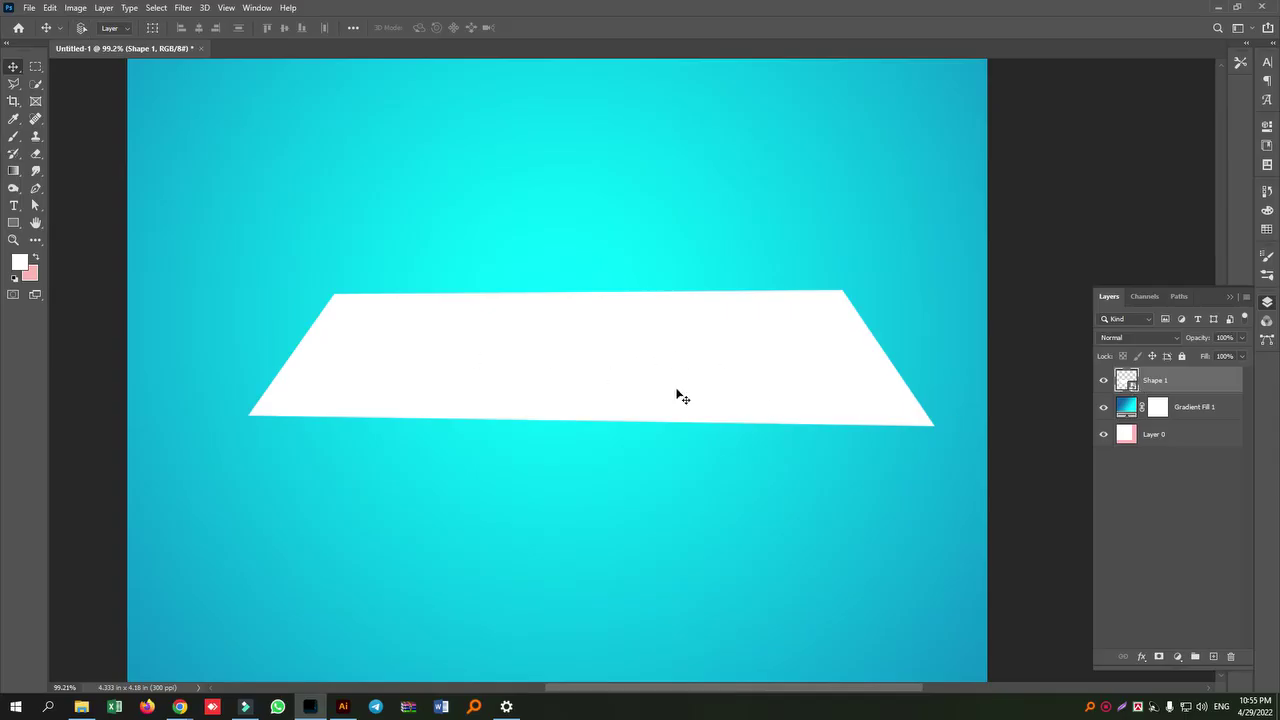
- Add a new empty layer directly above Gradient Fill 1 and set the Brush foreground colour to grey #7e7e7e
{"action": "left_click", "coordinate": [20, 138]}
{"action": "left_click", "coordinate": [1205, 407]}
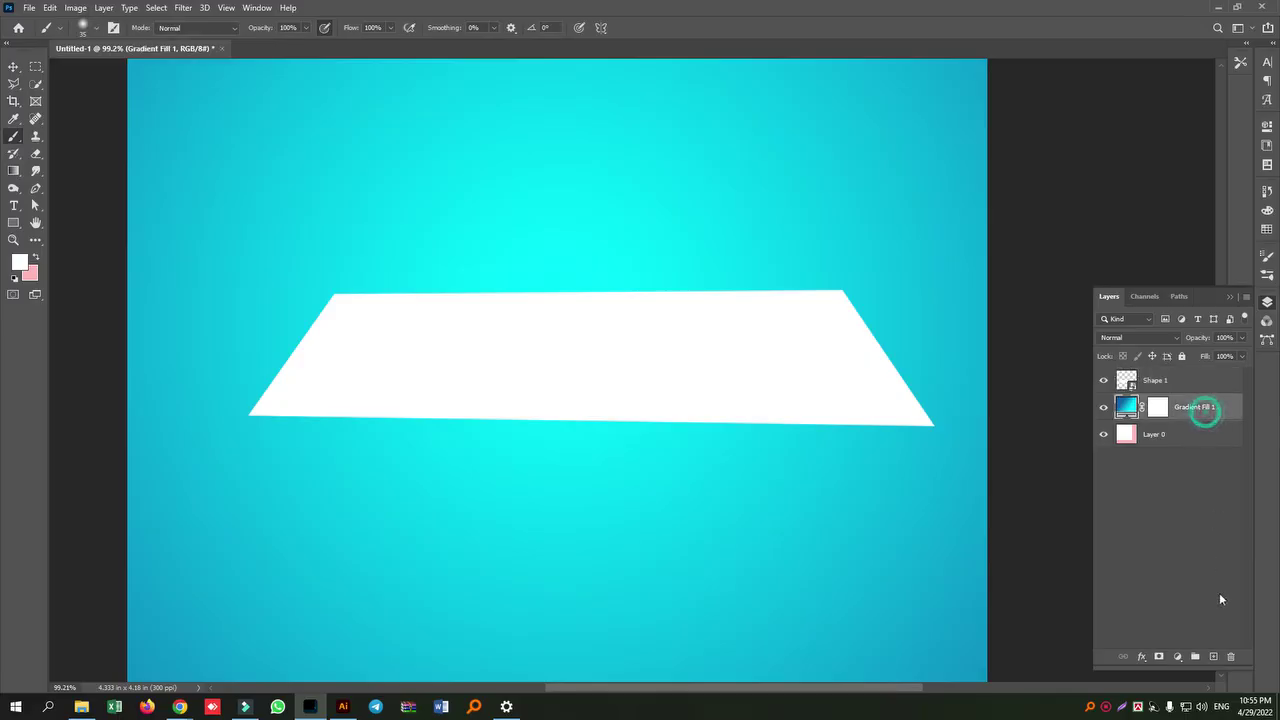
{"action": "left_click", "coordinate": [1213, 656]}
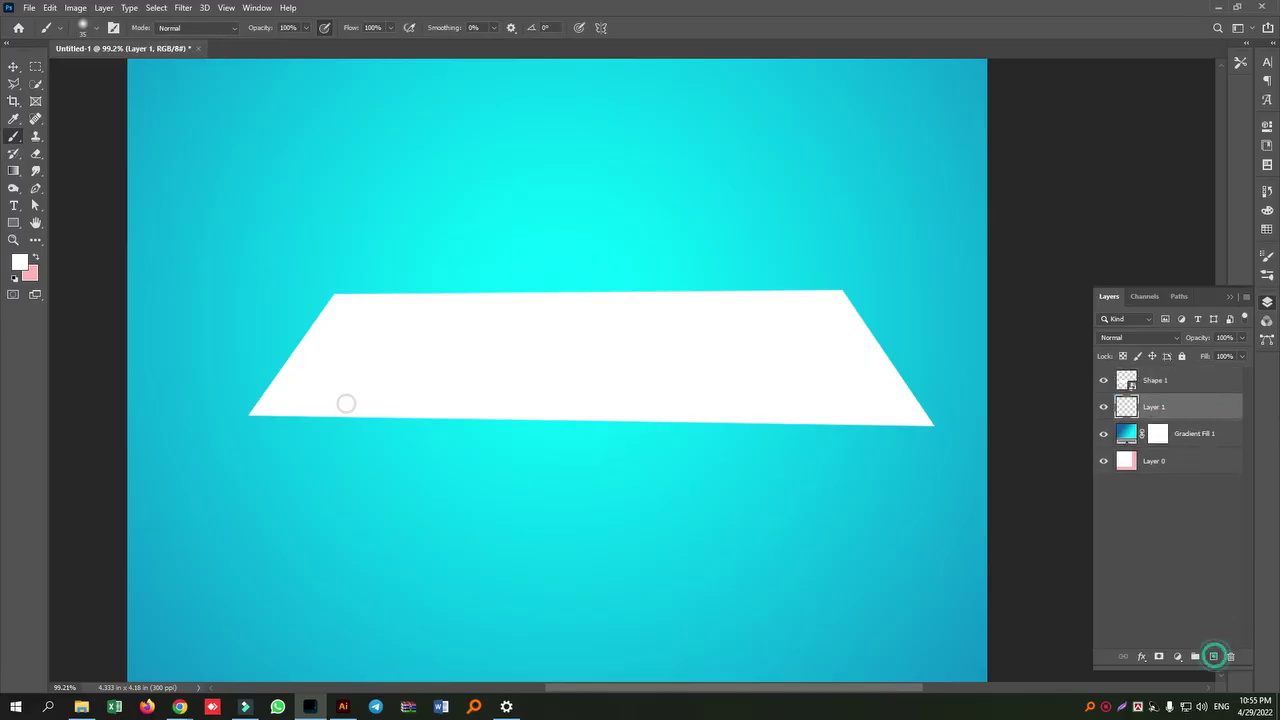
{"action": "left_click", "coordinate": [19, 261]}
{"action": "left_click", "coordinate": [234, 449]}
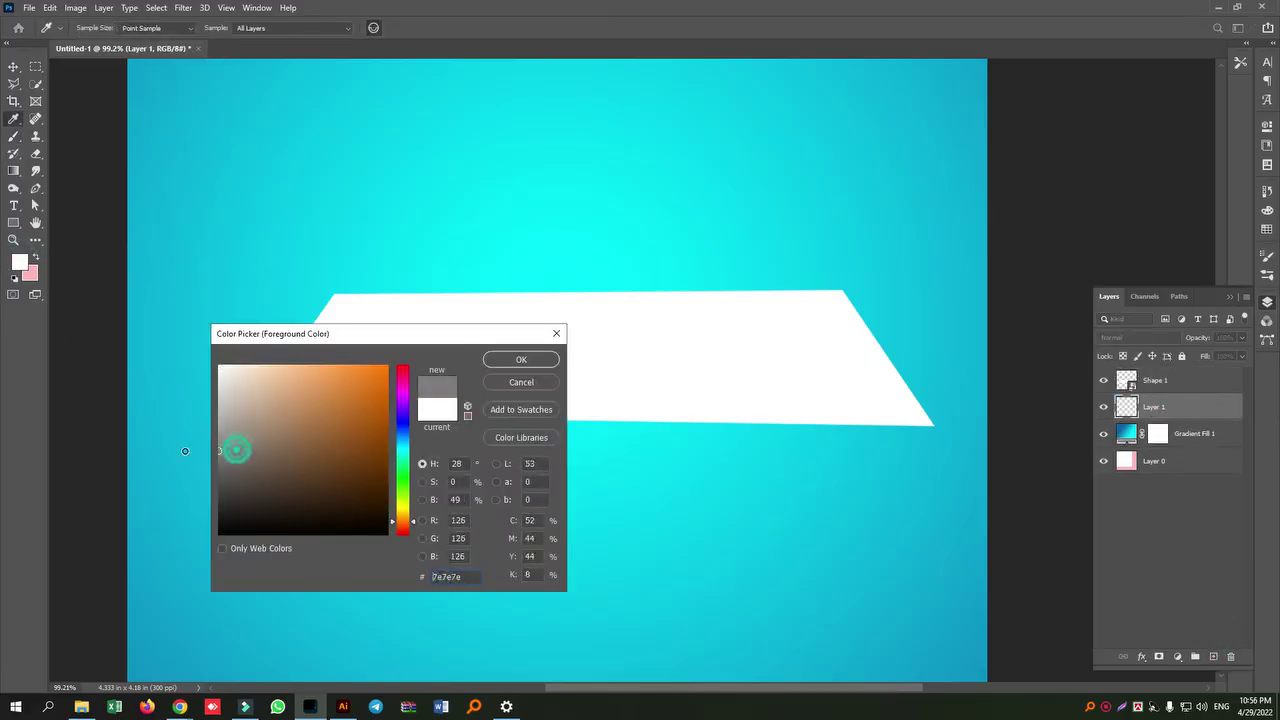
{"action": "left_click", "coordinate": [518, 358]}
- Paint thin, straight grey shadow strokes along the trapezoid's edges on Layer 1 and set that layer's blend mode to Multiply
{"action": "key", "text": "bracketleft"}
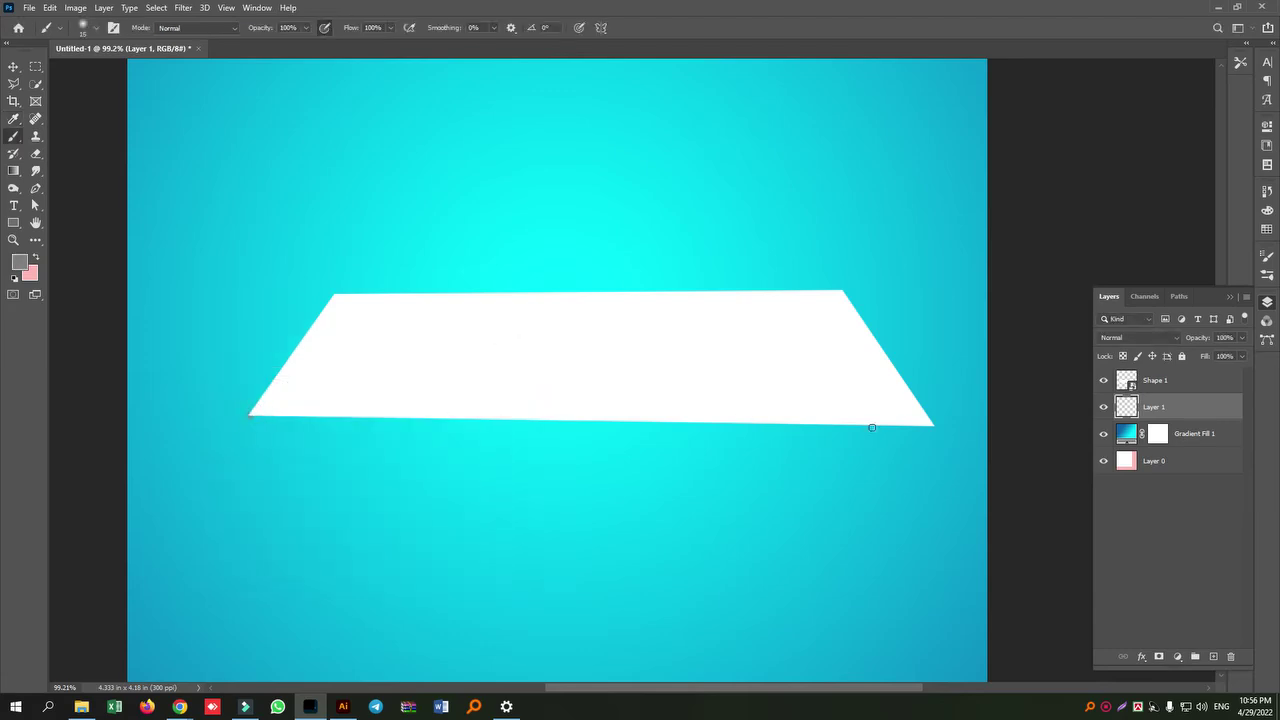
{"action": "left_click", "coordinate": [930, 425], "text": "shift"}
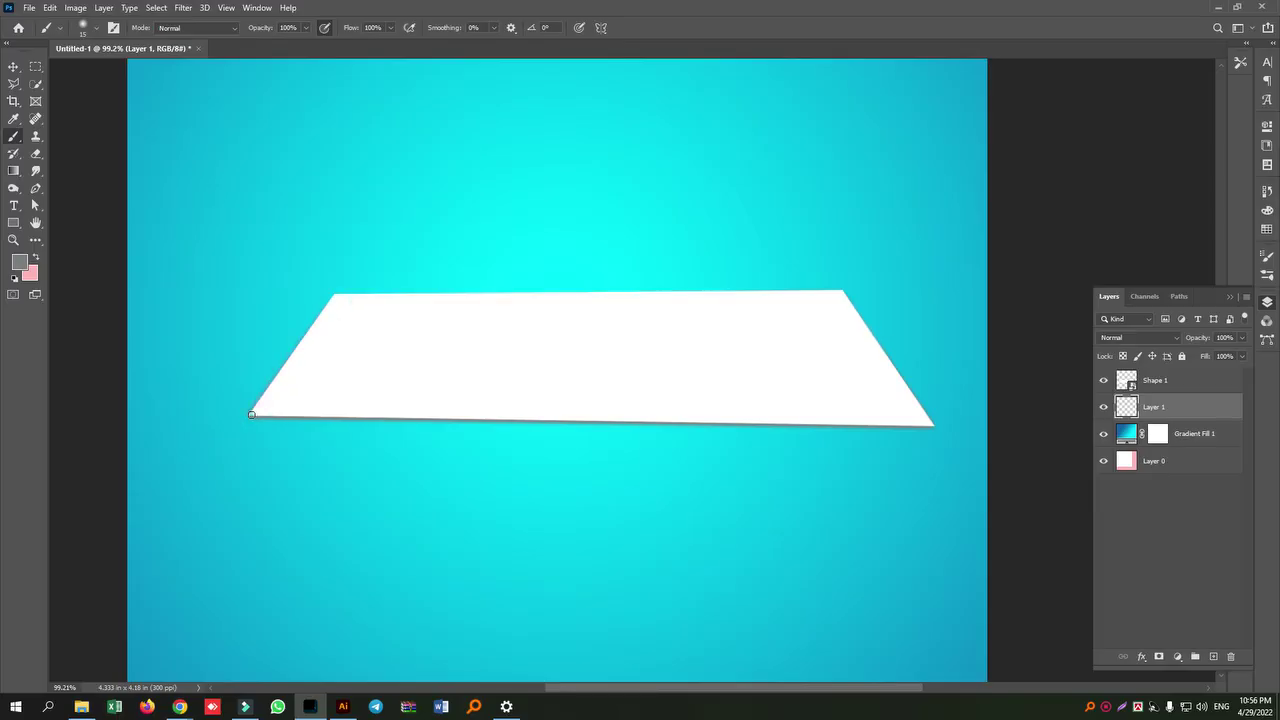
{"action": "left_click", "coordinate": [13, 66]}
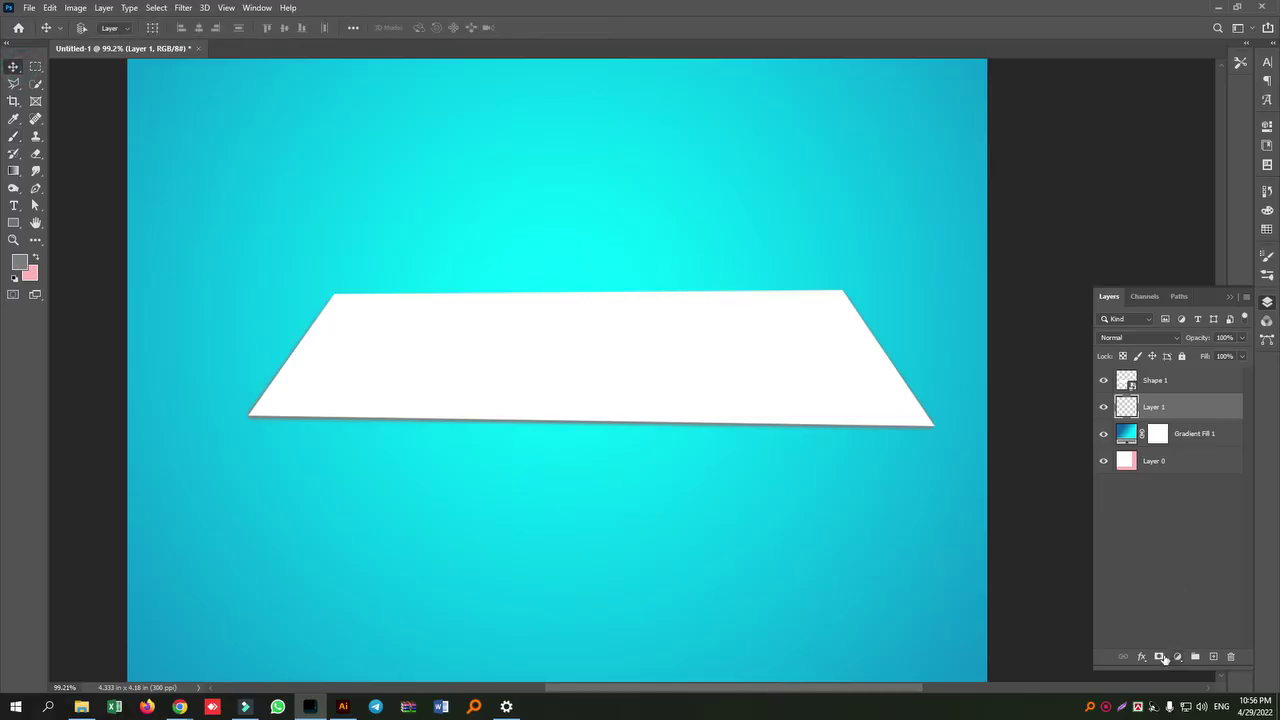
{"action": "left_click", "coordinate": [1126, 336]}
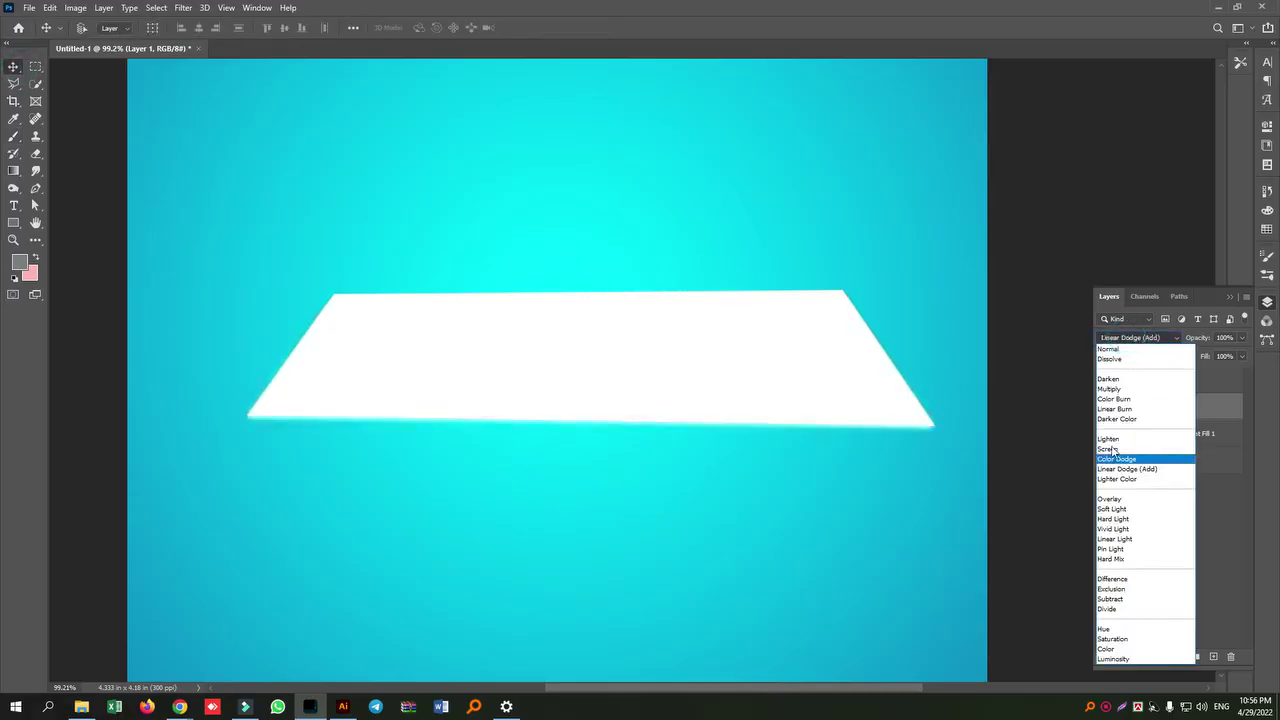
{"action": "left_click", "coordinate": [1120, 393]}
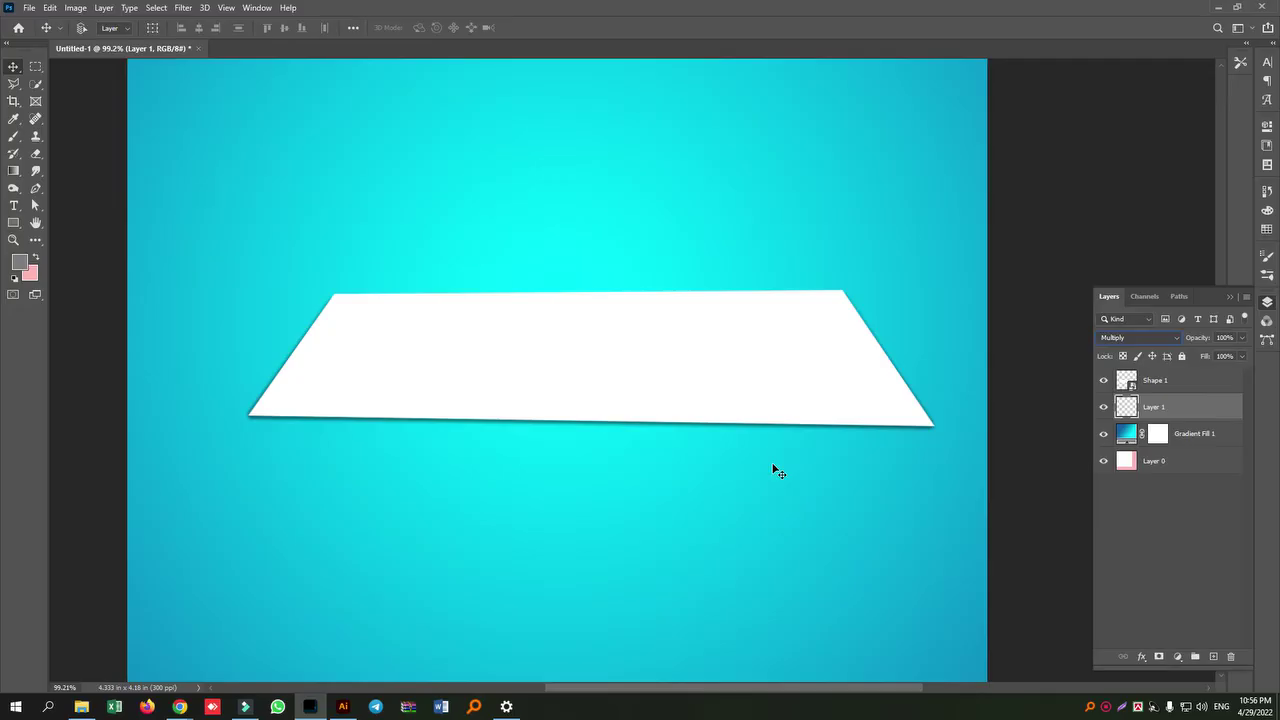
- Toggle the visibility of Shape 1 repeatedly to examine the painted shadow beneath it
{"action": "left_click", "coordinate": [1178, 376]}
{"action": "left_click", "coordinate": [1104, 380]}
{"action": "left_click", "coordinate": [1104, 380]}
{"action": "left_click", "coordinate": [1104, 380]}
{"action": "left_click", "coordinate": [1104, 380]}
{"action": "left_click", "coordinate": [1104, 380]}
{"action": "left_click", "coordinate": [1104, 380]}
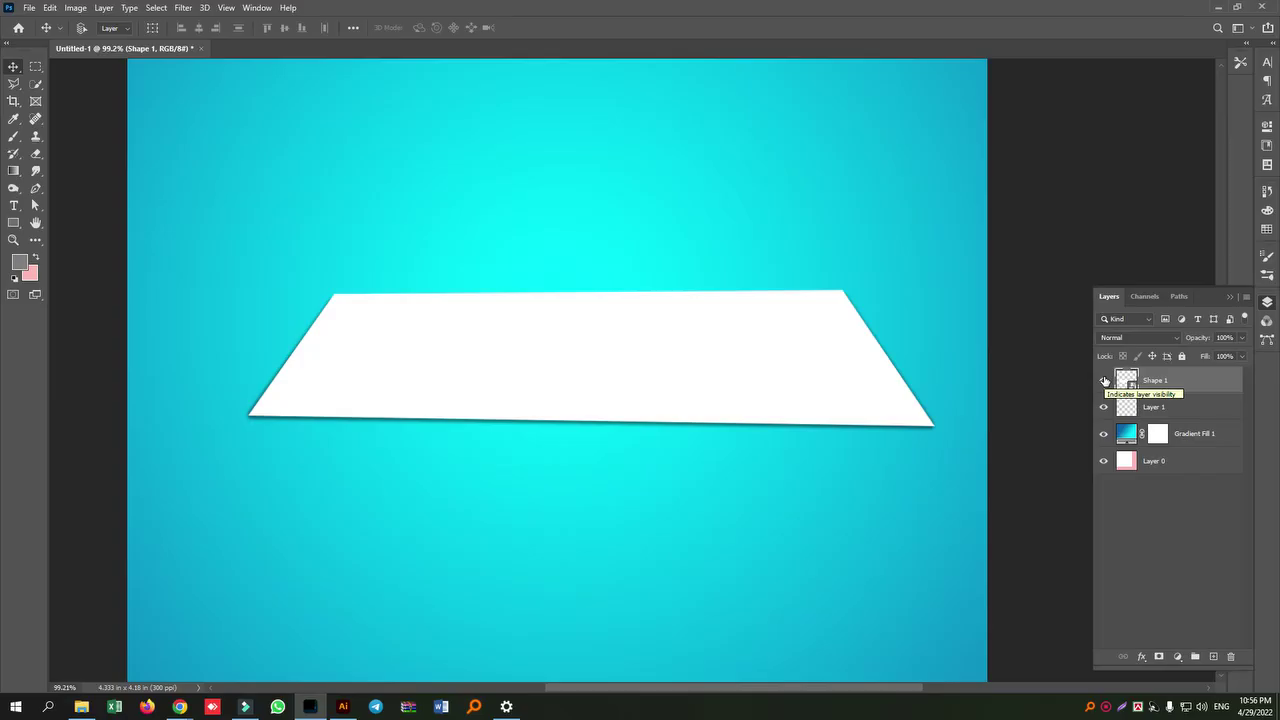
- Duplicate Shape 1 and nudge the copy slightly upward and to the right of the original
{"action": "key", "text": "ctrl"}
{"action": "key", "text": "ctrl+j"}
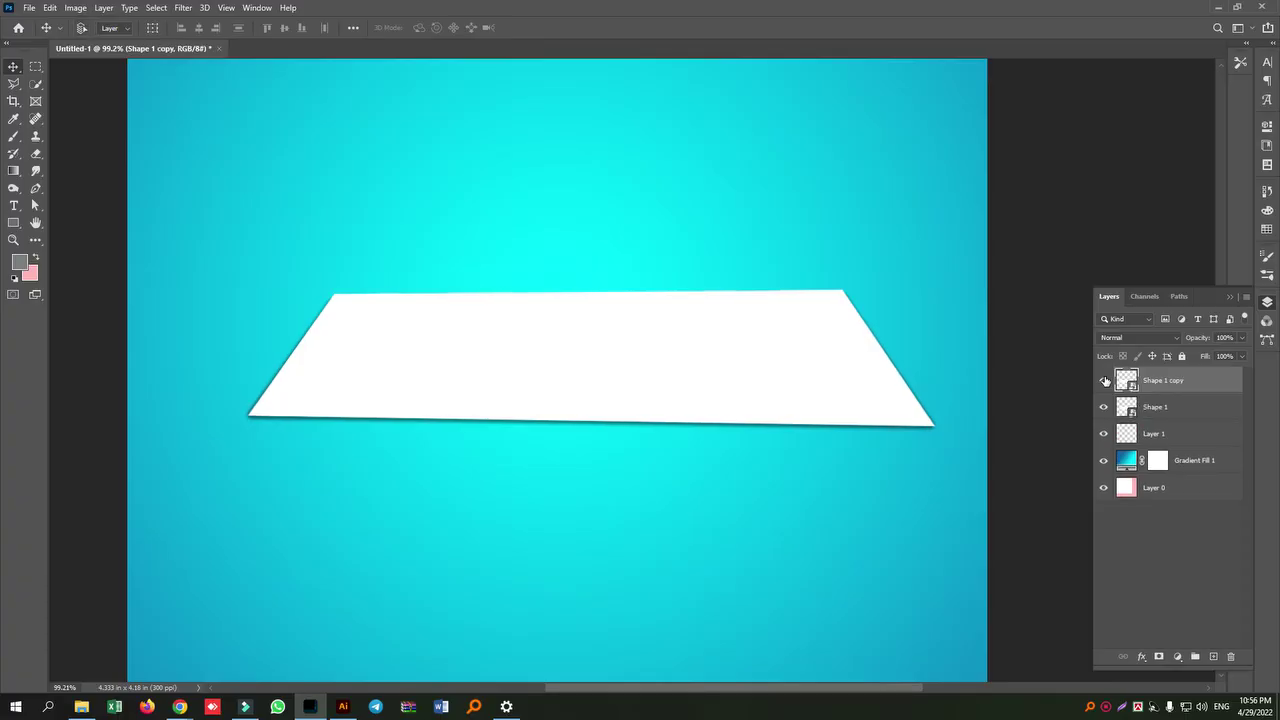
{"action": "key", "text": "Up"}
{"action": "key", "text": "Up"}
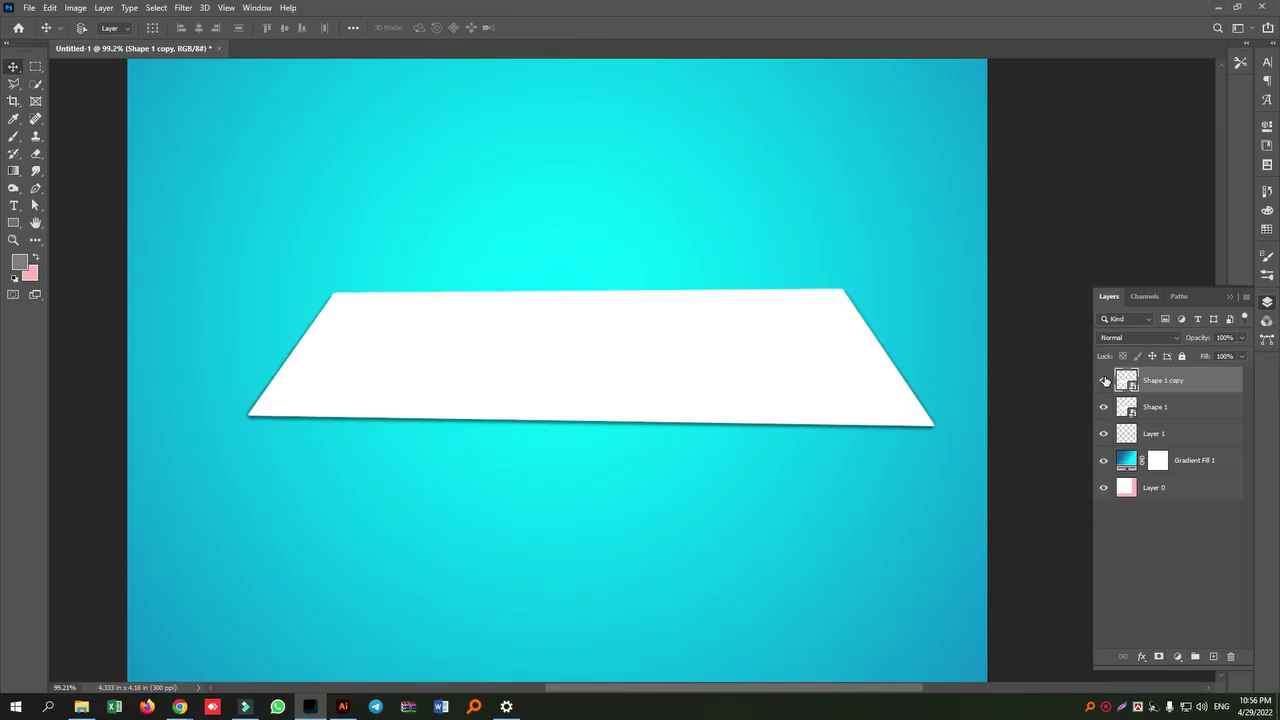
{"action": "key", "text": "Left"}
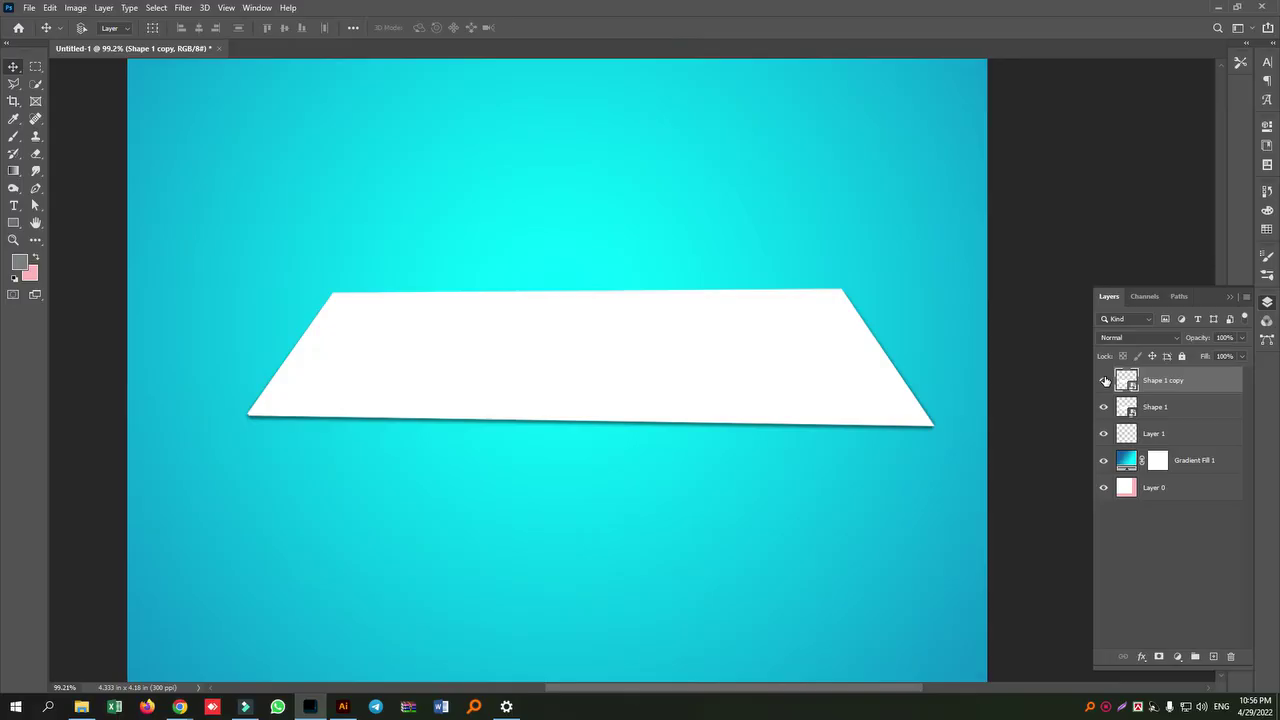
{"action": "key", "text": "Right"}
{"action": "key", "text": "Right"}
- Open the contents of the Shape 1 copy smart object for editing
{"action": "key", "text": "ctrl+plus"}
{"action": "key", "text": "ctrl+plus"}
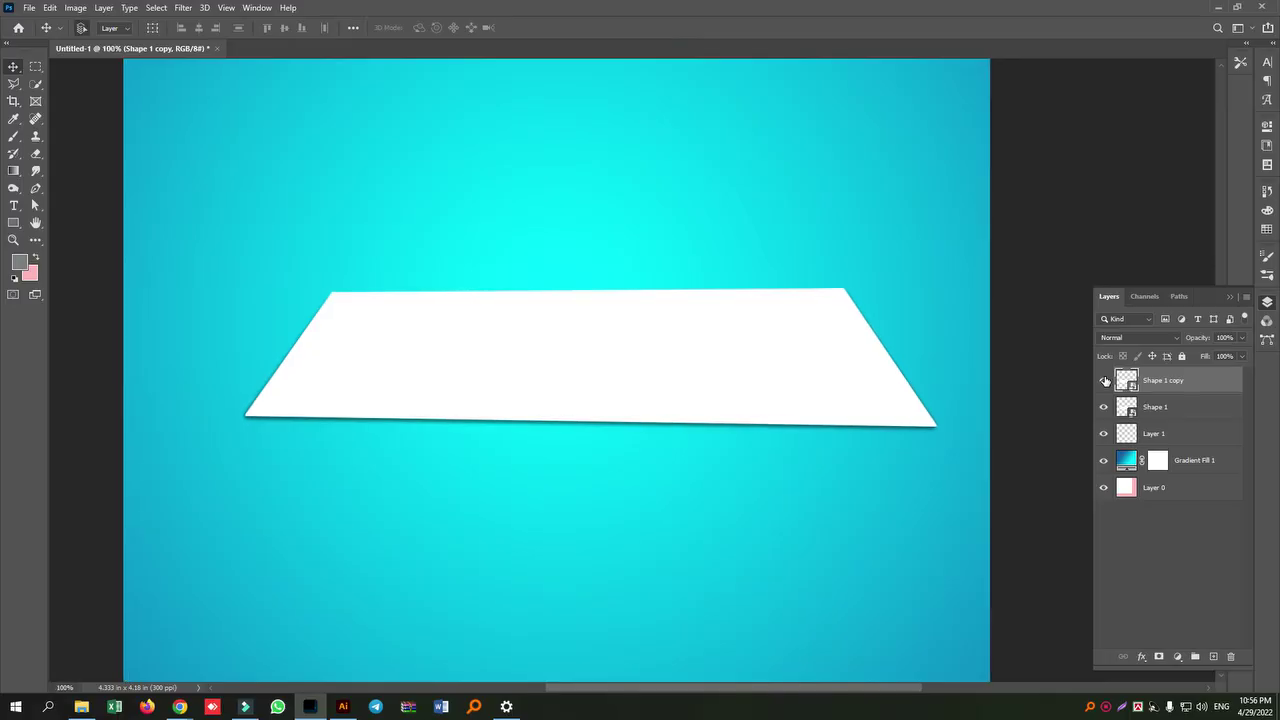
{"action": "key", "text": "ctrl+minus"}
{"action": "key", "text": "ctrl+plus"}
{"action": "key", "text": "ctrl+minus"}
{"action": "double_click", "coordinate": [1130, 387]}
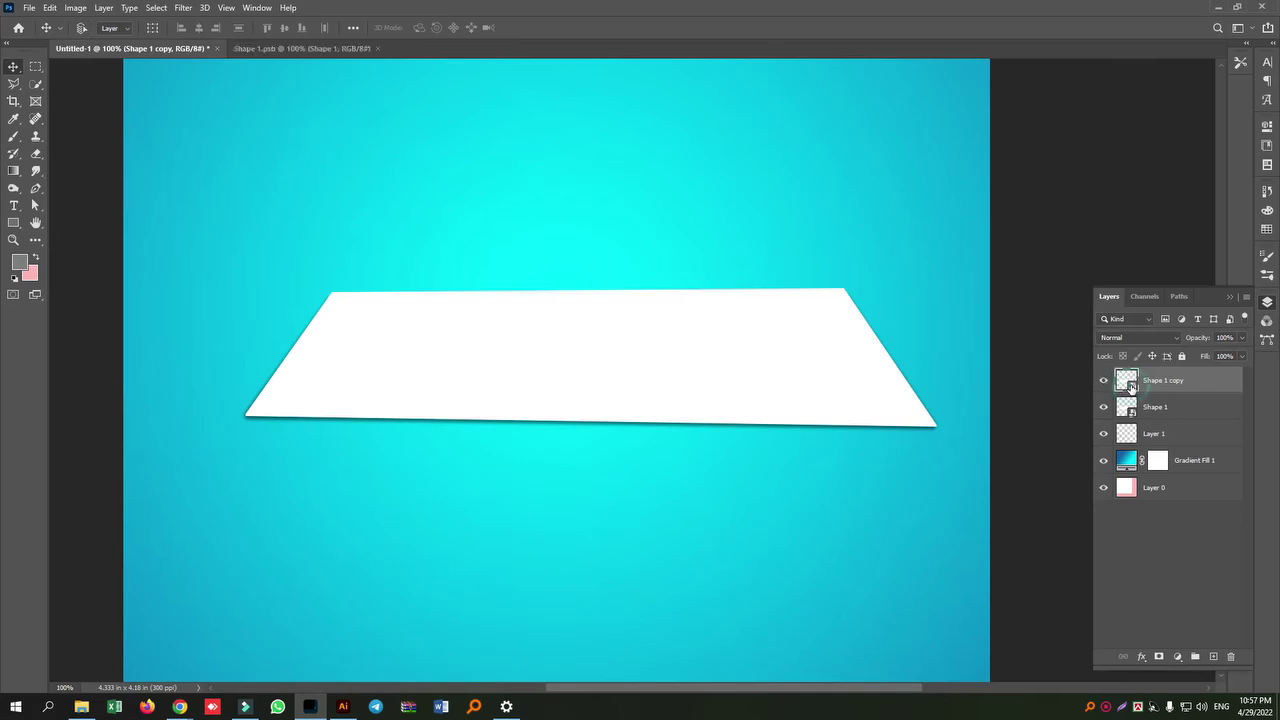
- Change the fill of the white rectangle inside the smart object to light cyan #67d6e6
{"action": "double_click", "coordinate": [1125, 379]}
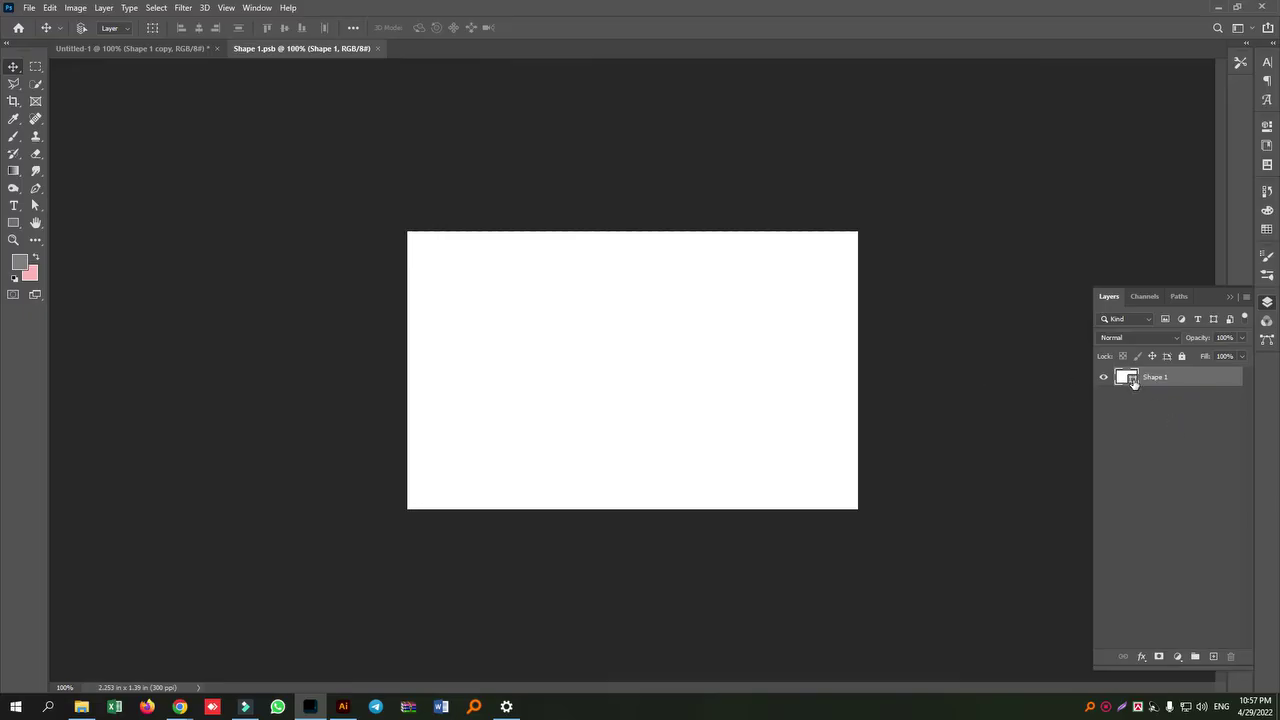
{"action": "left_click", "coordinate": [232, 380]}
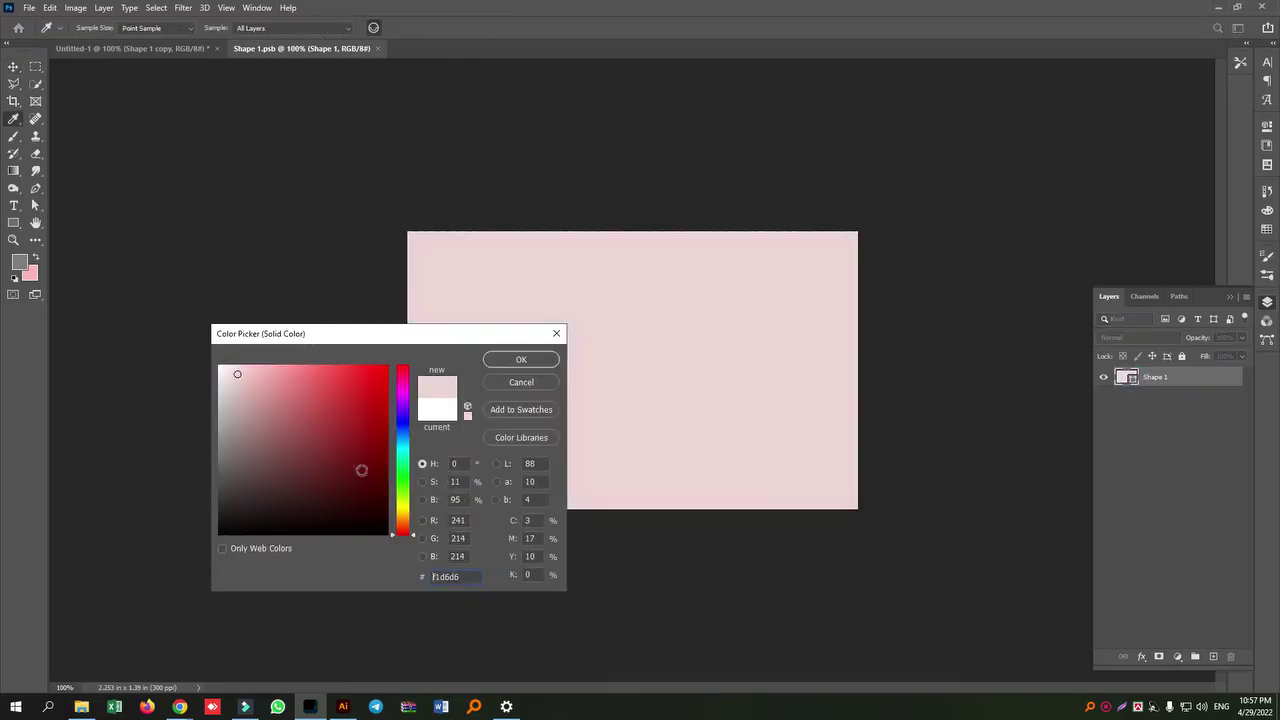
{"action": "left_click", "coordinate": [400, 446]}
{"action": "left_click", "coordinate": [312, 381]}
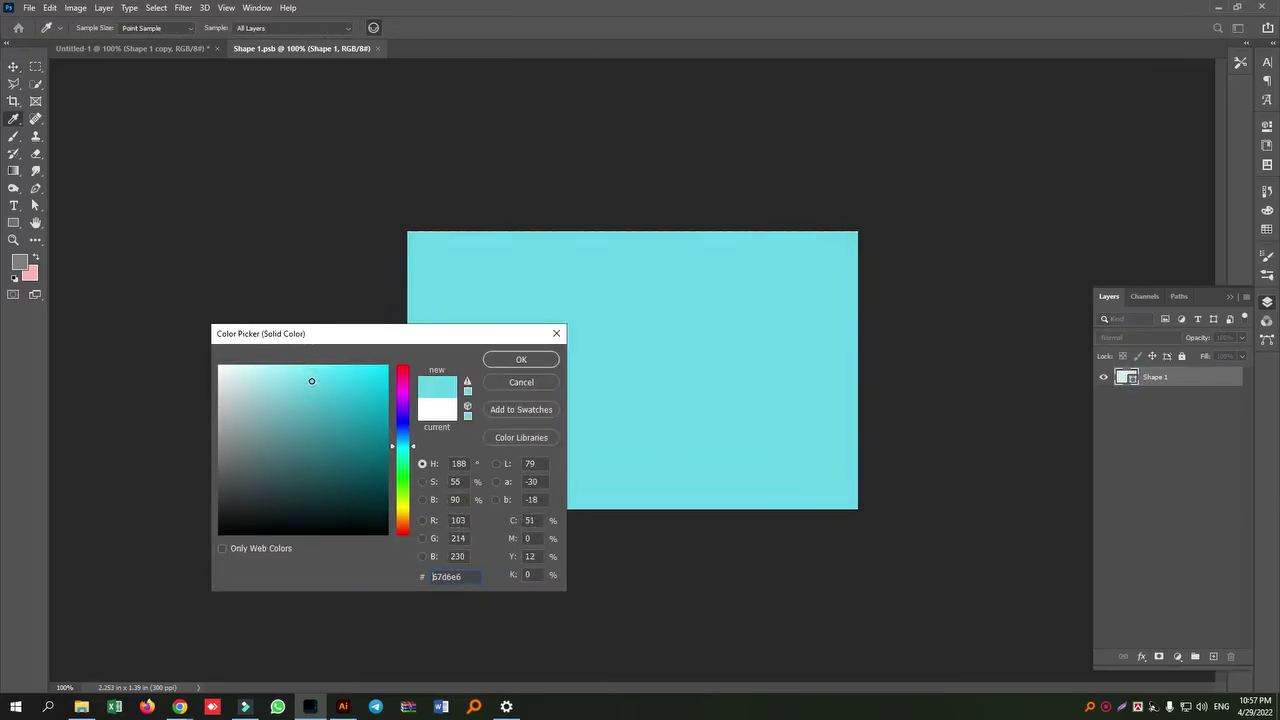
{"action": "left_click", "coordinate": [545, 361]}
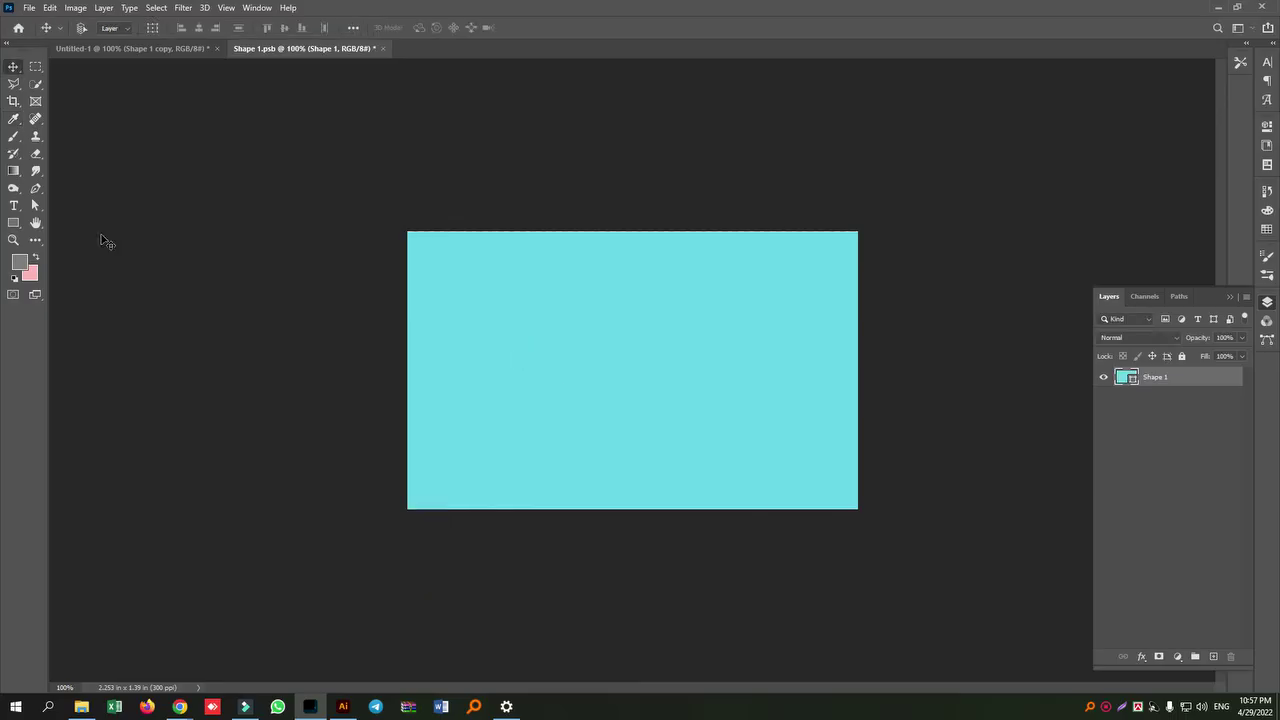
- Add a new text layer reading "ROMAN STORE" on the cyan rectangle
{"action": "left_click", "coordinate": [14, 206]}
{"action": "left_click", "coordinate": [1215, 657]}
{"action": "left_click", "coordinate": [552, 343]}
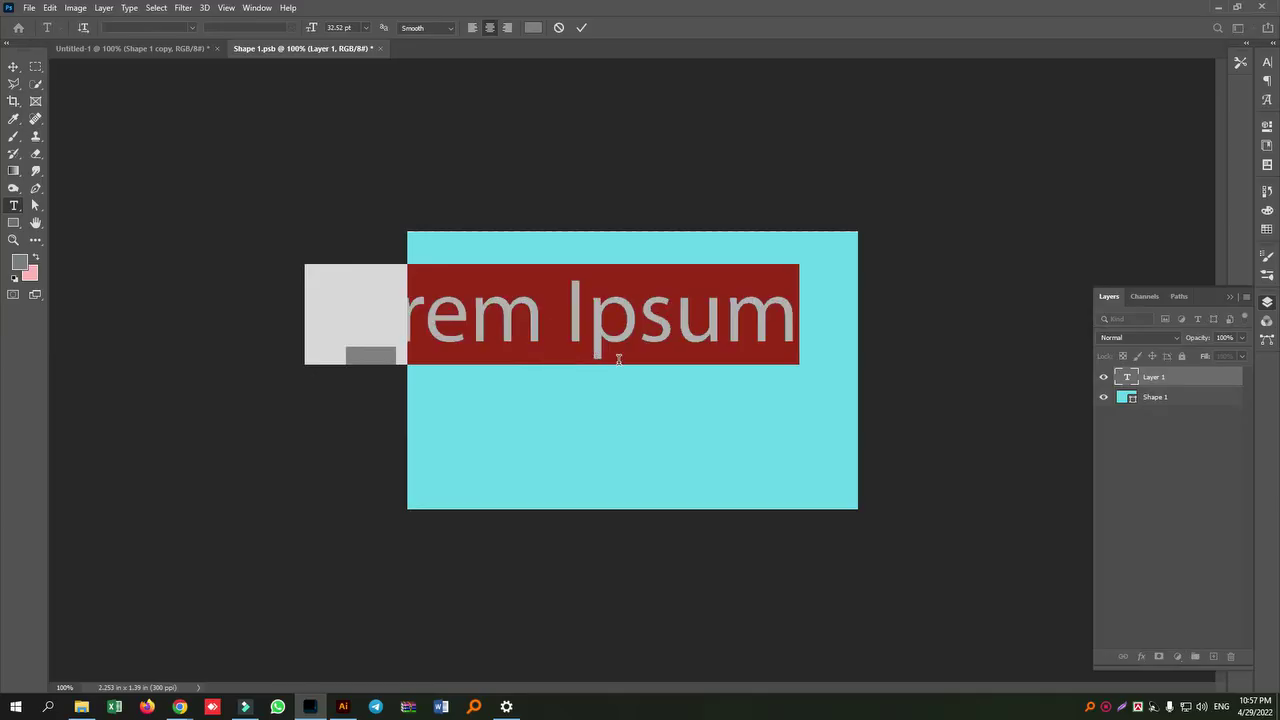
{"action": "type", "text": "ROMAN"}
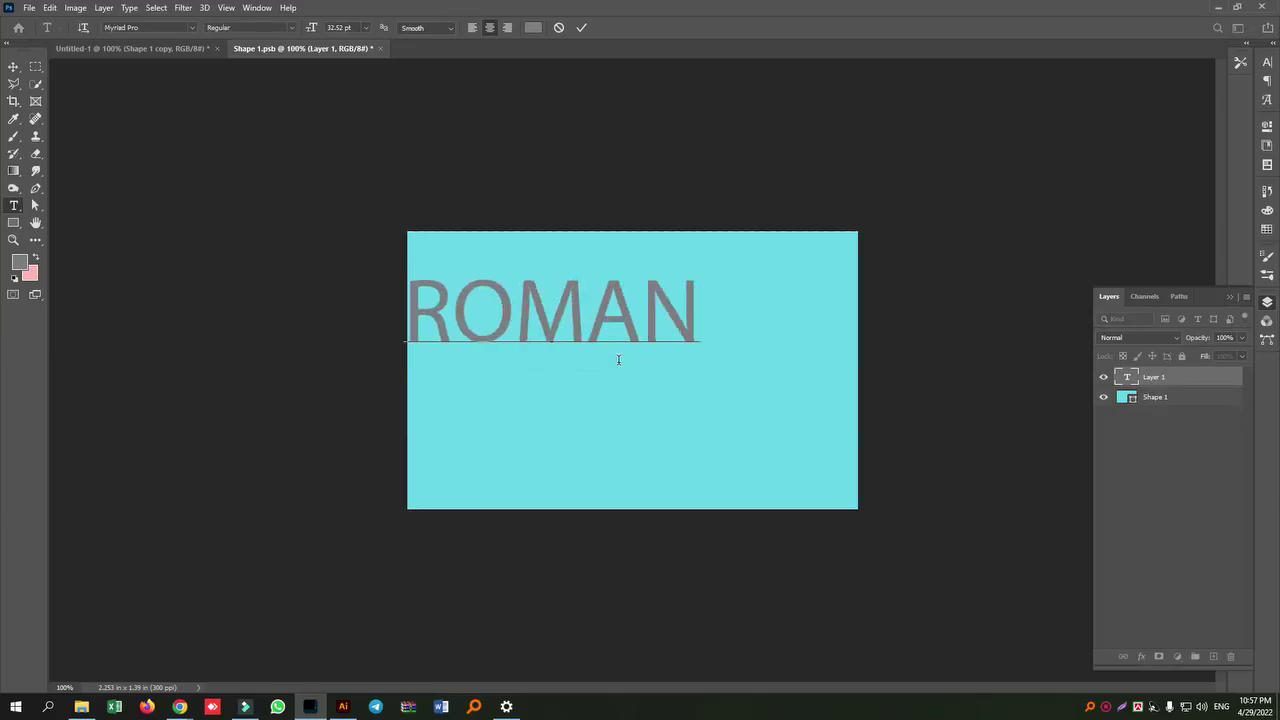
{"action": "type", "text": " STORE"}
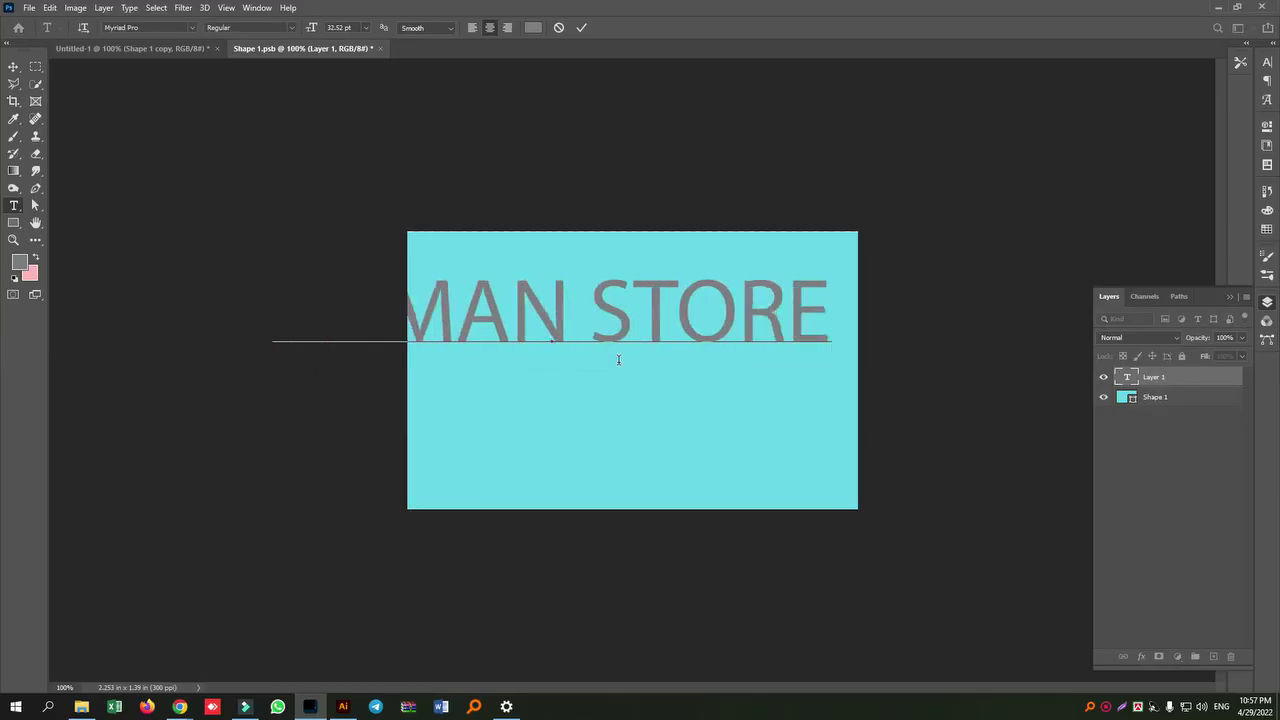
- Scale the ROMAN STORE text down until it fits inside the rectangle, placed near its middle
{"action": "left_click", "coordinate": [13, 68]}
{"action": "key", "text": "ctrl+t"}
{"action": "left_click_drag", "start_coordinate": [551, 265], "coordinate": [716, 366]}
{"action": "key", "text": "Return"}
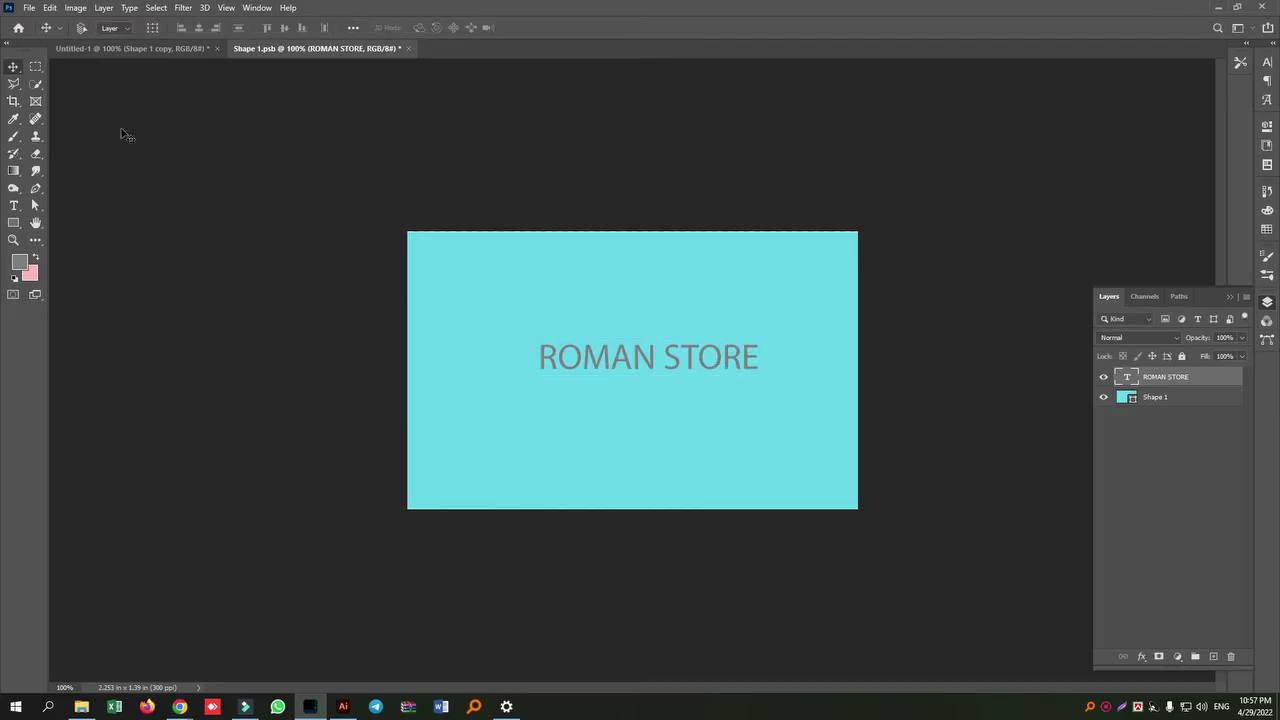
- Change the font of the ROMAN STORE text to Montserrat Black
{"action": "left_click", "coordinate": [14, 205]}
{"action": "left_click", "coordinate": [166, 27]}
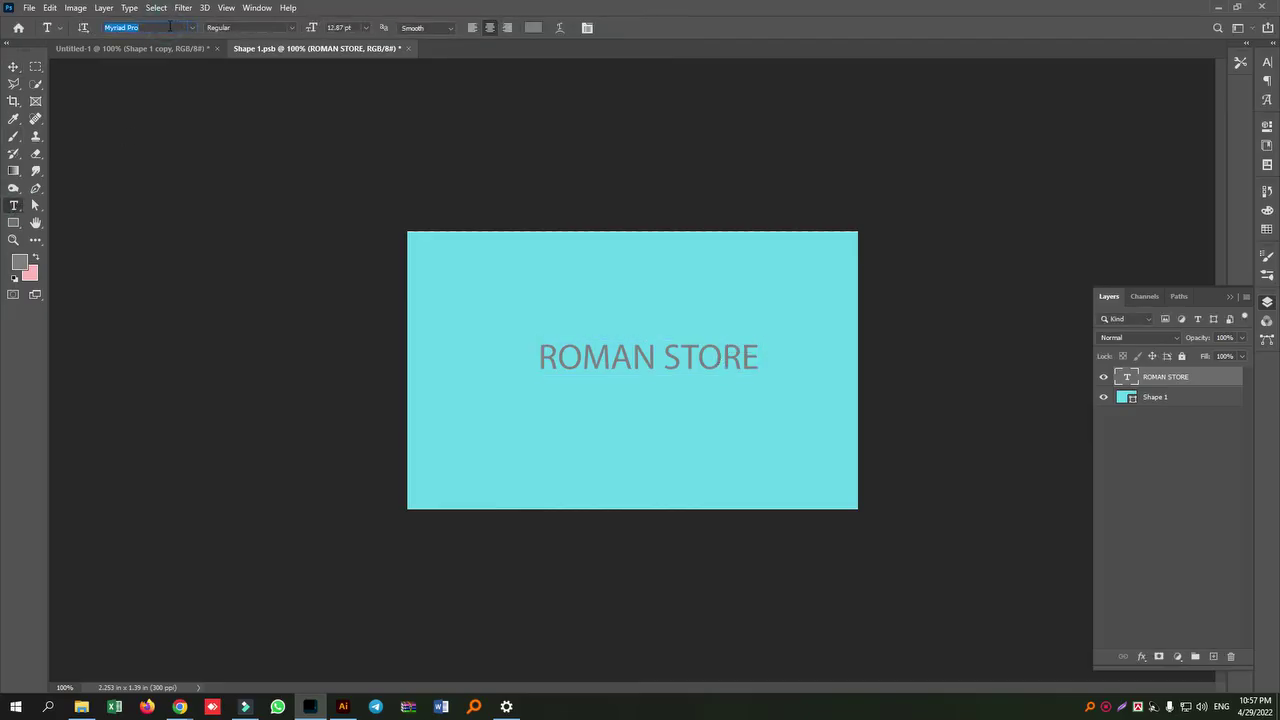
{"action": "type", "text": "montserrat"}
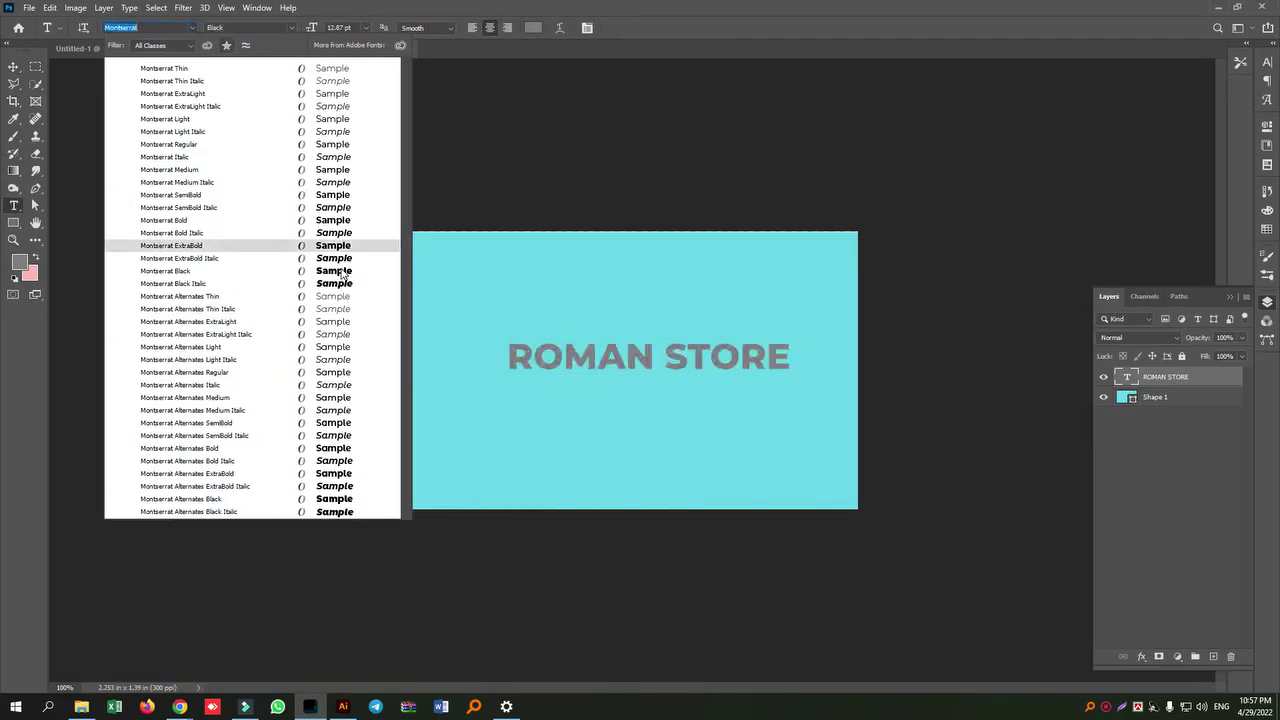
{"action": "left_click", "coordinate": [341, 270]}
- Centre the ROMAN STORE text horizontally and vertically on the whole canvas, and clear the selection
{"action": "left_click", "coordinate": [13, 64]}
{"action": "key", "text": "ctrl+a"}
{"action": "left_click", "coordinate": [198, 27]}
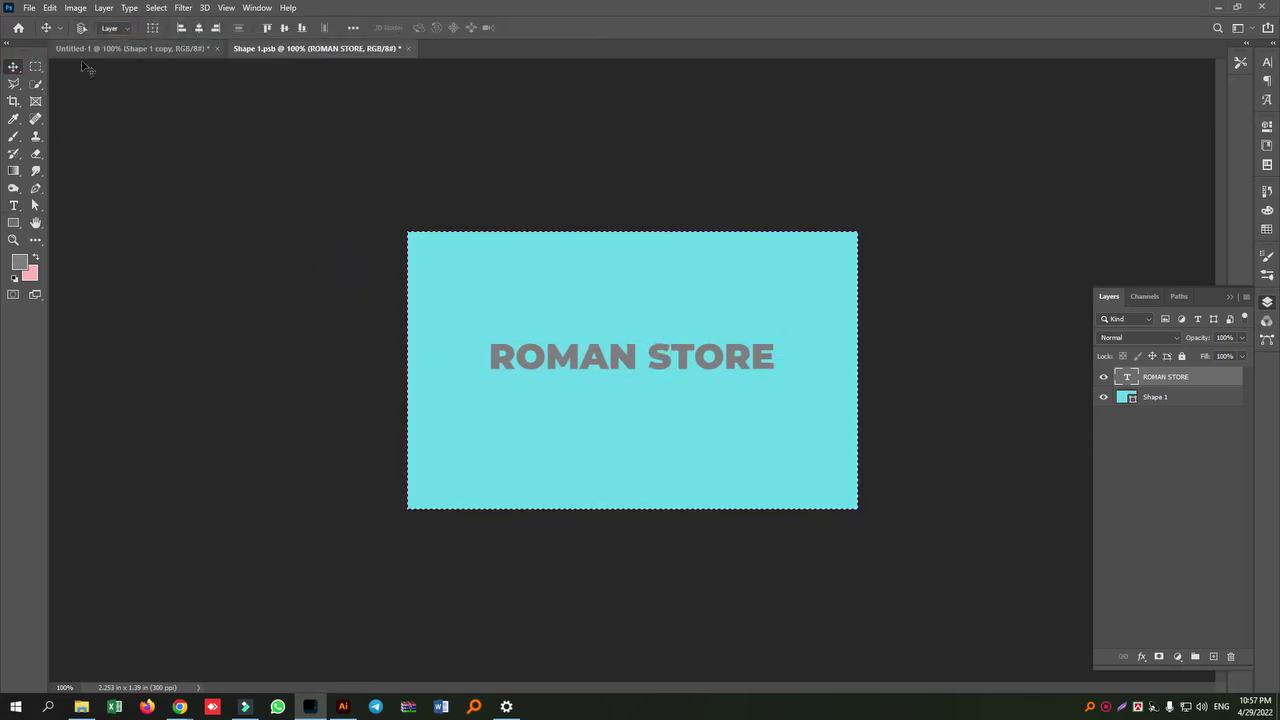
{"action": "left_click", "coordinate": [284, 27]}
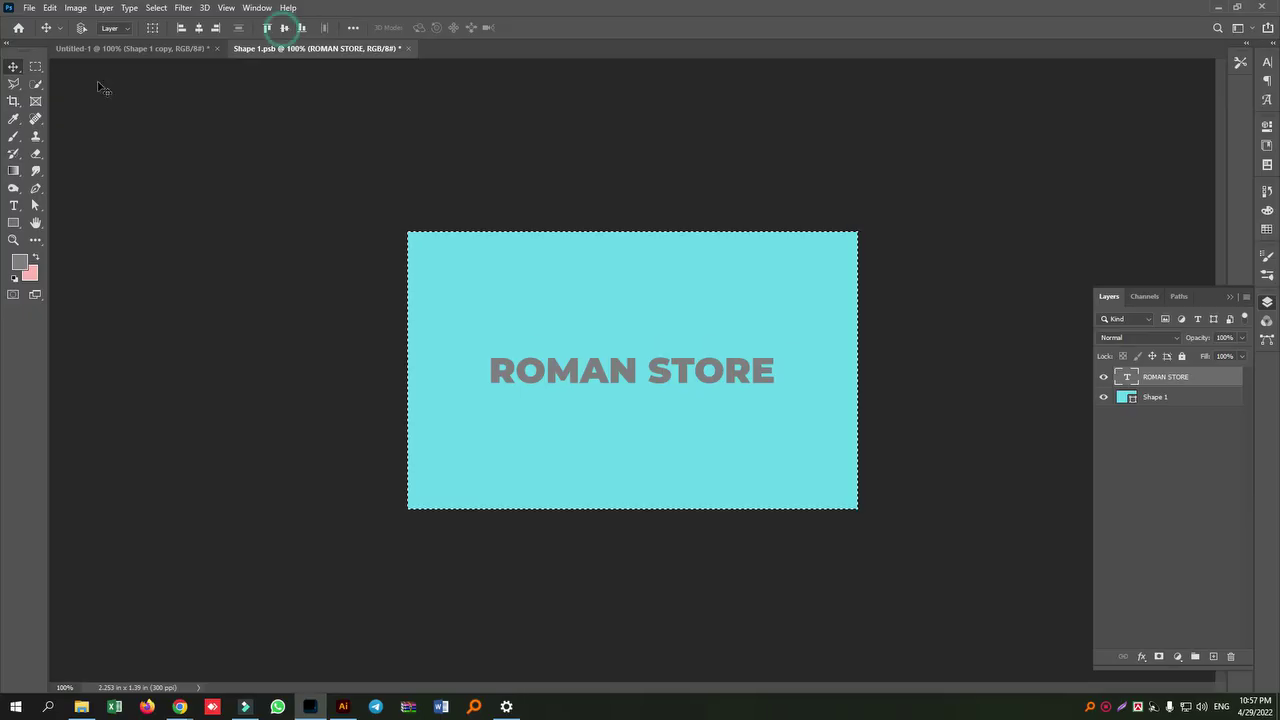
{"action": "left_click", "coordinate": [35, 66]}
{"action": "left_click", "coordinate": [156, 108]}
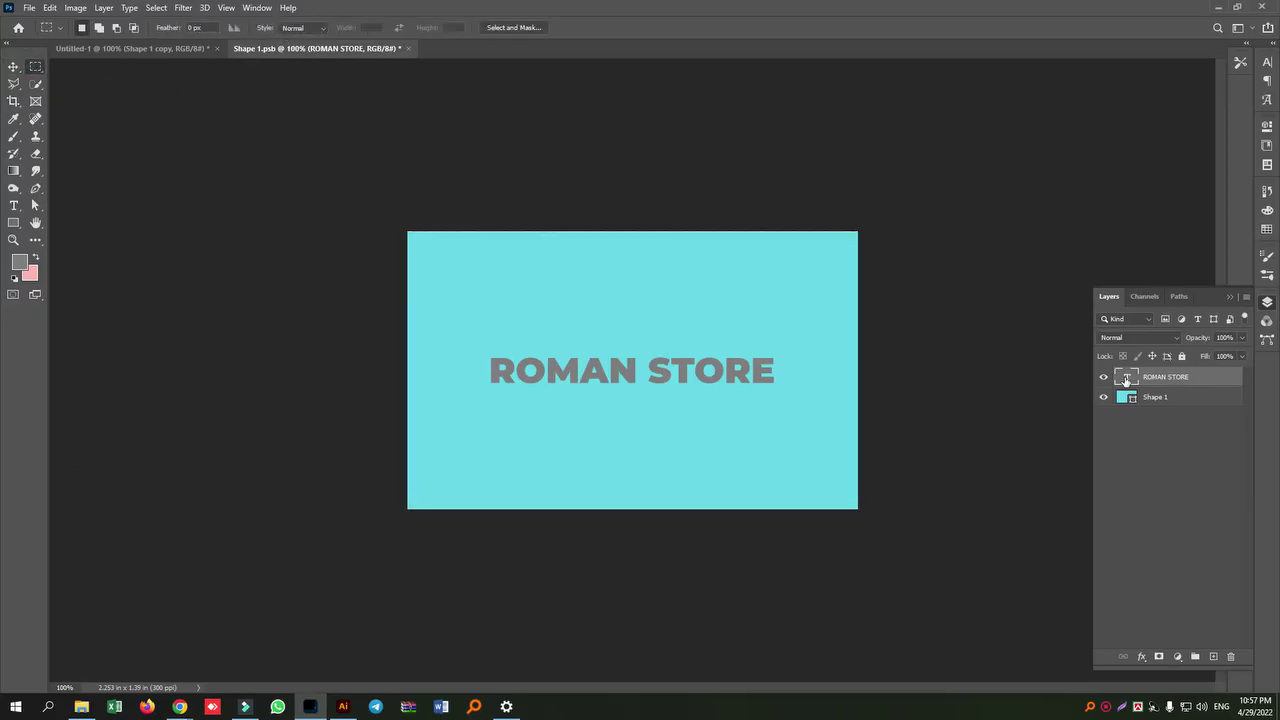
- Set the colour of the ROMAN STORE text to white #ffffff
{"action": "key", "text": "t"}
{"action": "key", "text": "Return"}
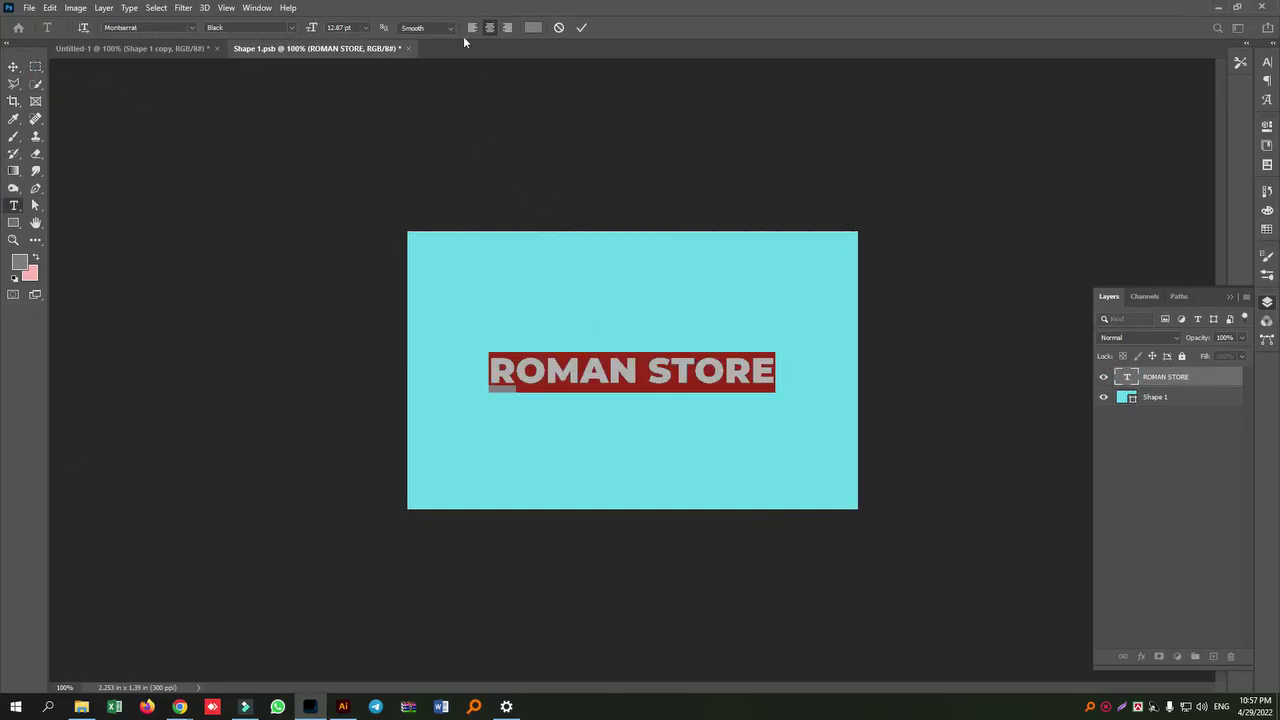
{"action": "left_click", "coordinate": [533, 27]}
{"action": "left_click_drag", "start_coordinate": [377, 429], "coordinate": [219, 366]}
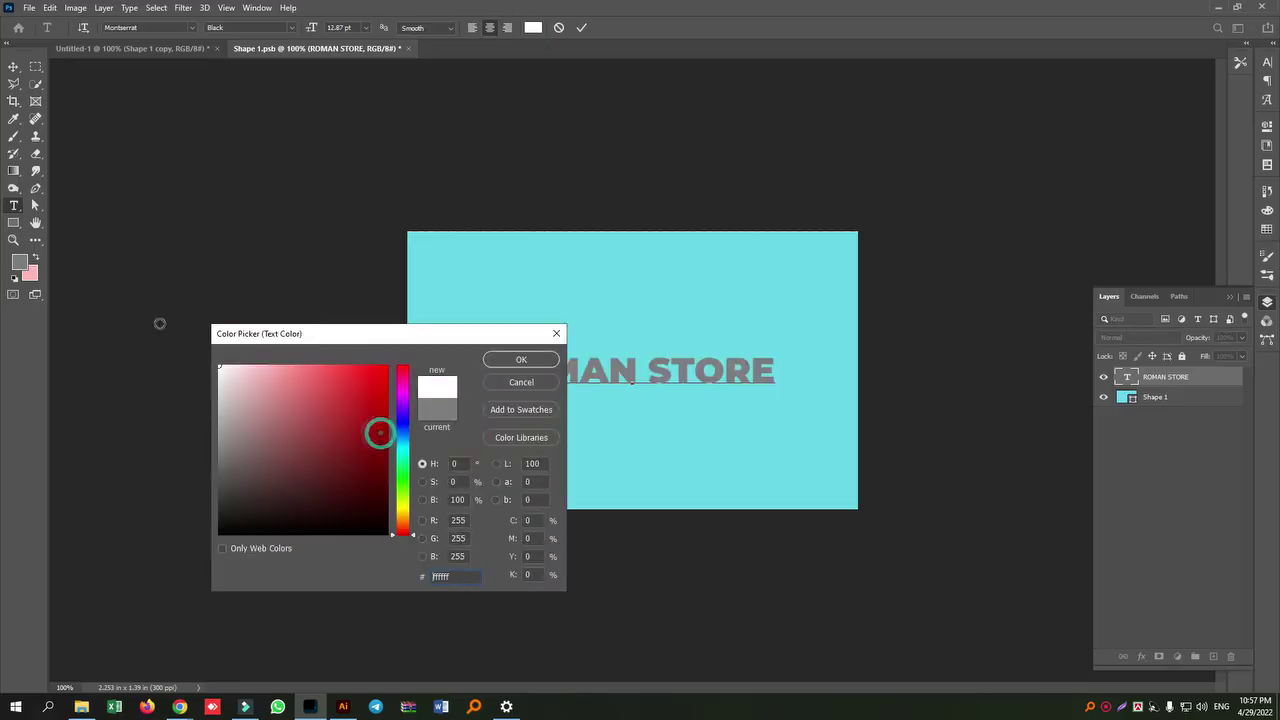
{"action": "left_click", "coordinate": [522, 360]}
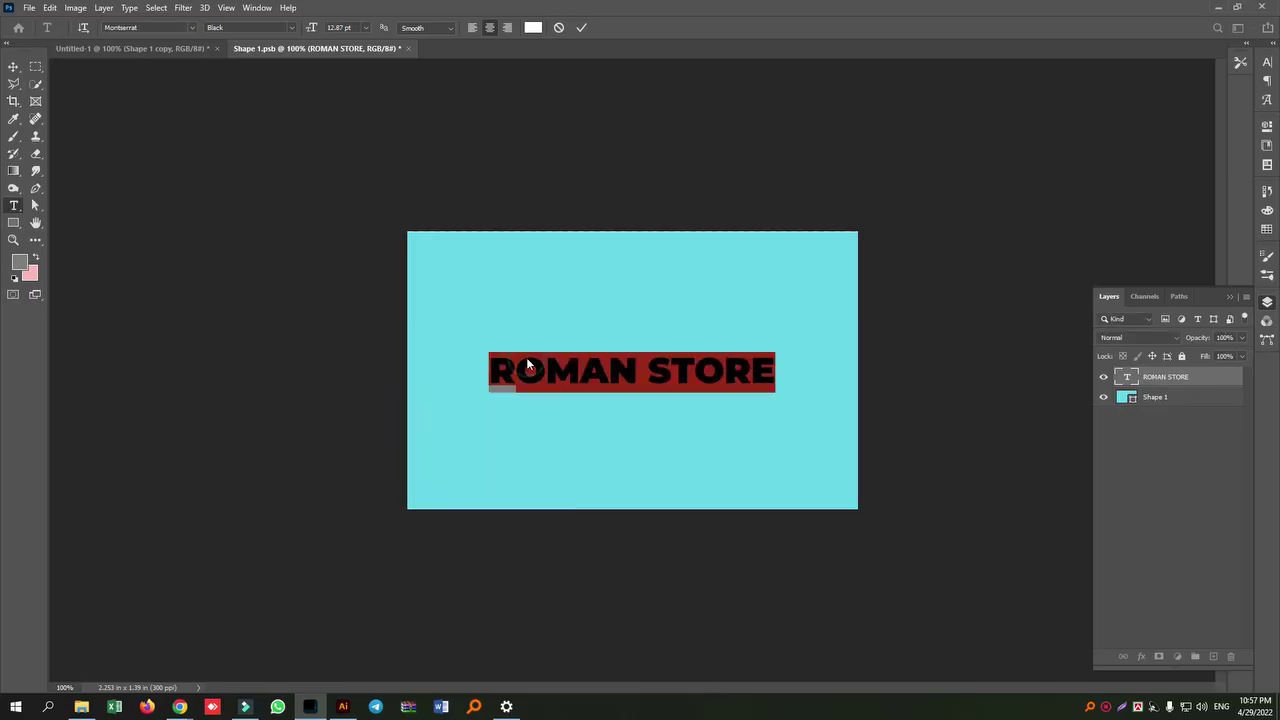
{"action": "left_click", "coordinate": [13, 67]}
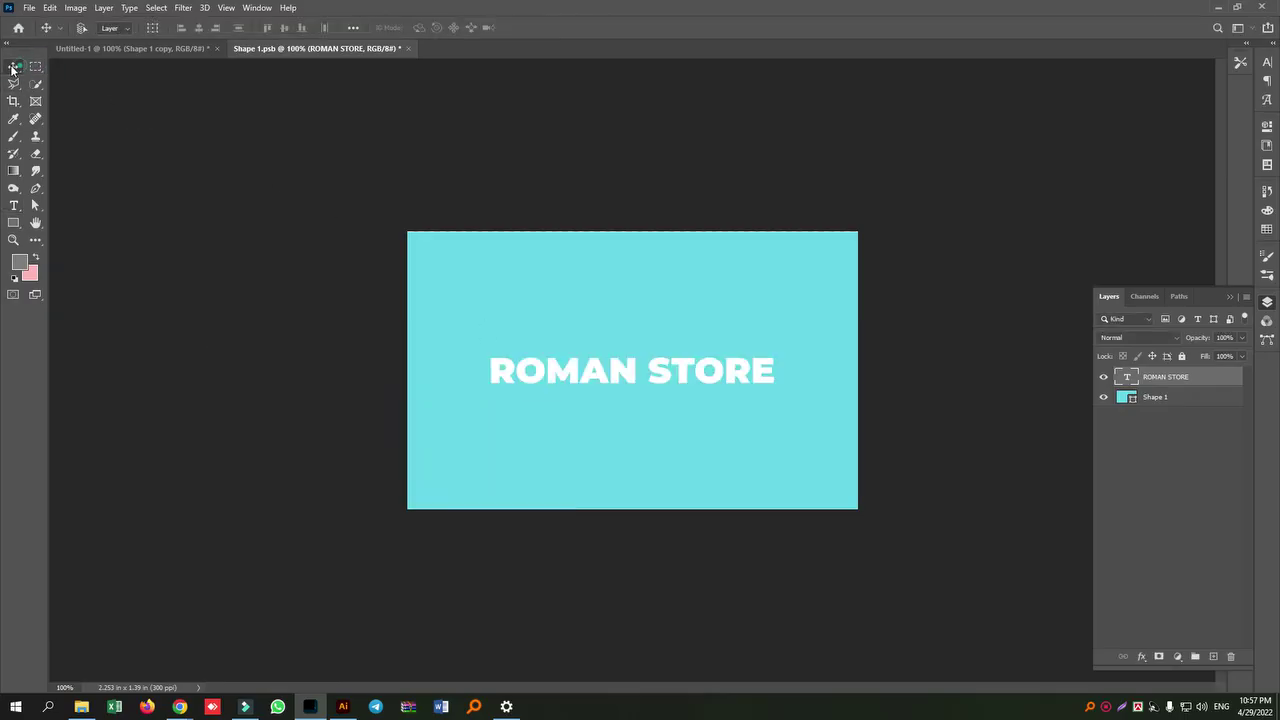
- Duplicate the ROMAN STORE text directly below itself and change the copy's wording to "Departmental Store"
{"action": "left_click_drag", "start_coordinate": [683, 372], "coordinate": [665, 405]}
{"action": "double_click", "coordinate": [665, 405]}
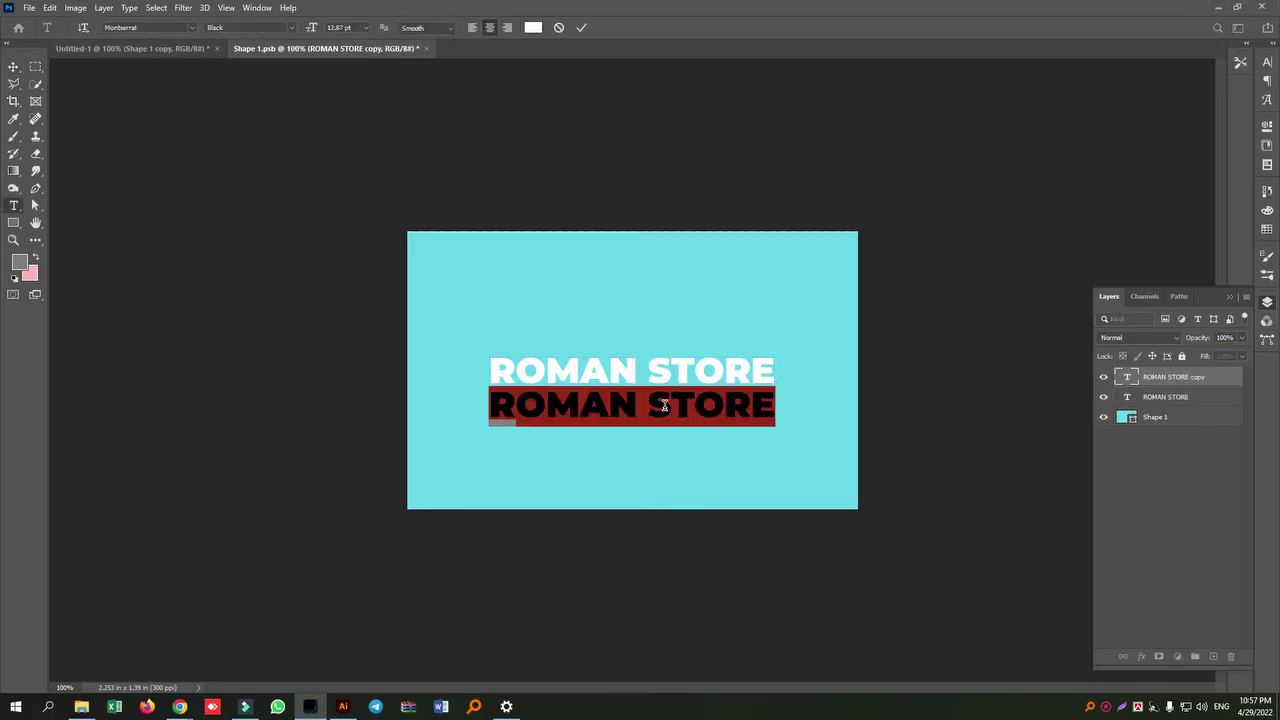
{"action": "type", "text": "De"}
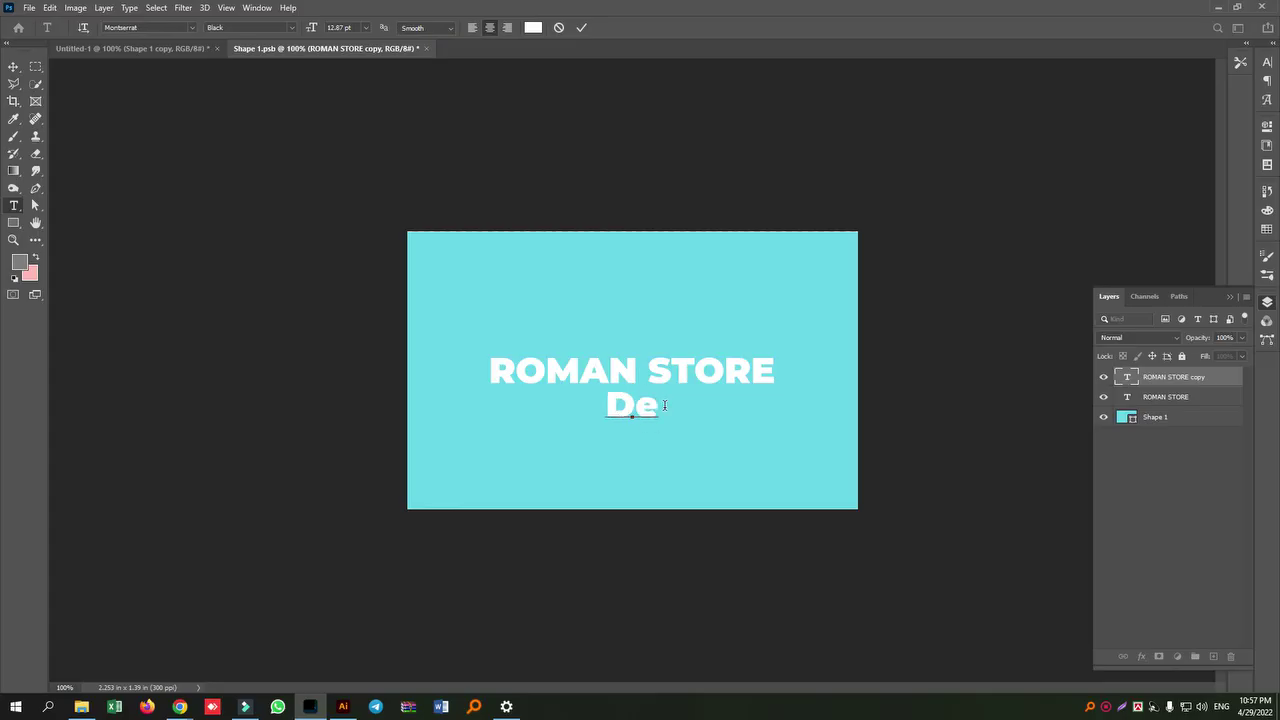
{"action": "type", "text": "partme"}
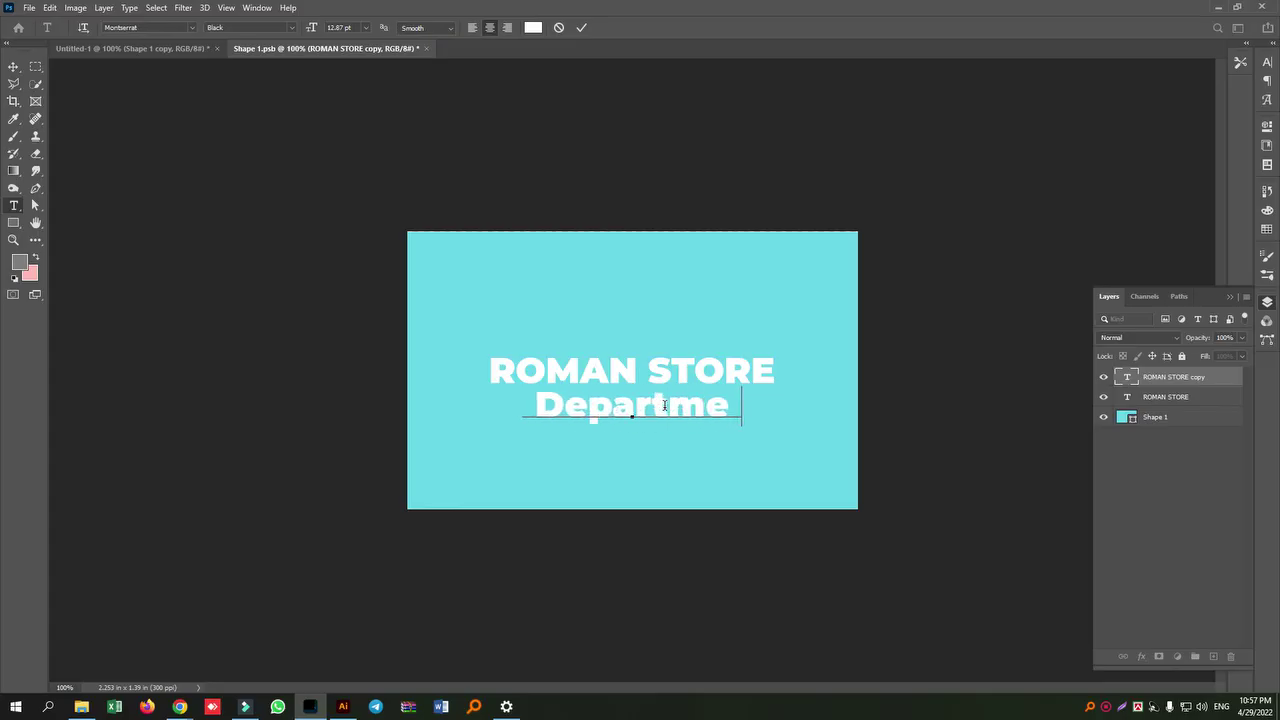
{"action": "type", "text": "ntal Stor"}
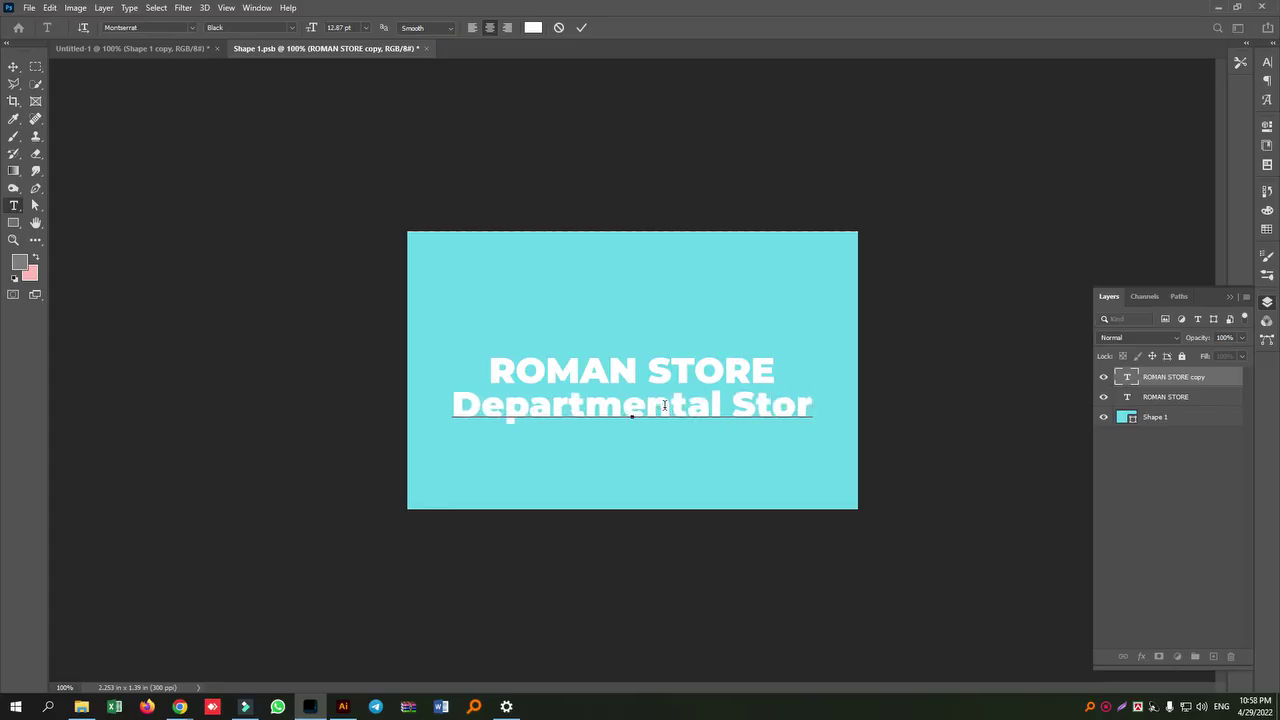
{"action": "type", "text": "e"}
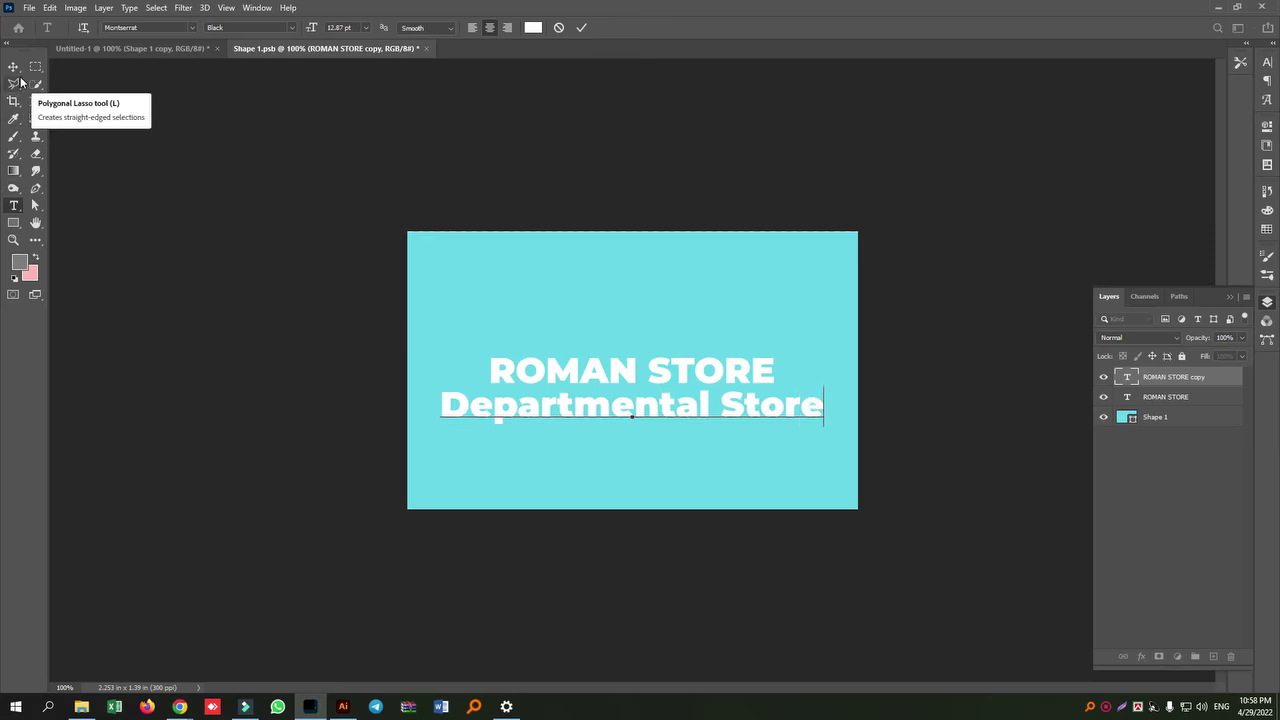
{"action": "left_click", "coordinate": [13, 66]}
- Set the font style of the Departmental Store text to Montserrat Light
{"action": "left_click", "coordinate": [15, 206]}
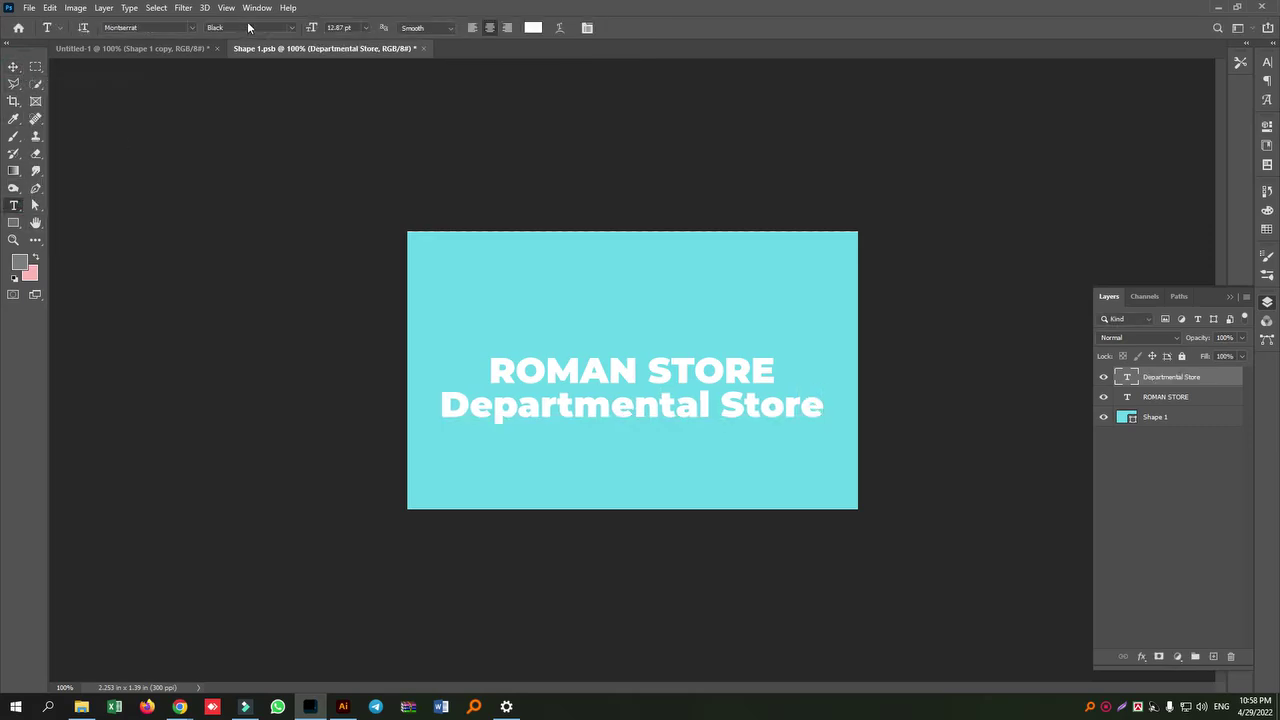
{"action": "left_click", "coordinate": [291, 28]}
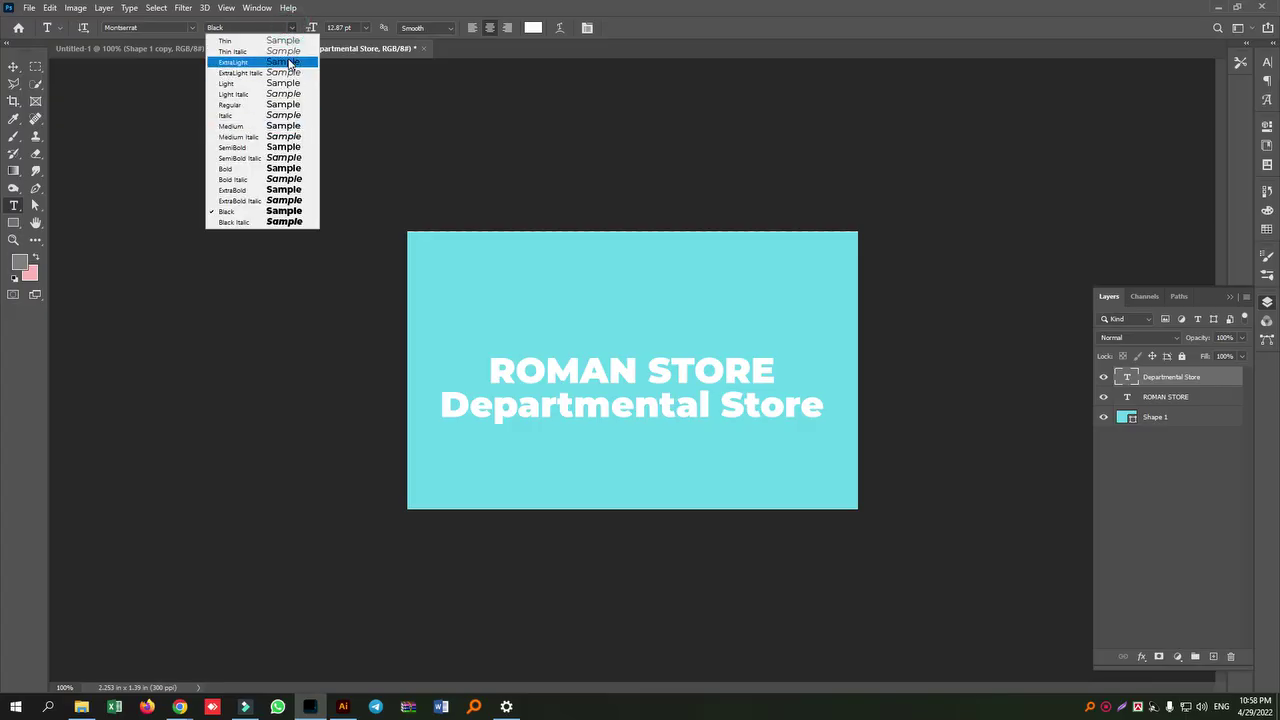
{"action": "left_click", "coordinate": [293, 88]}
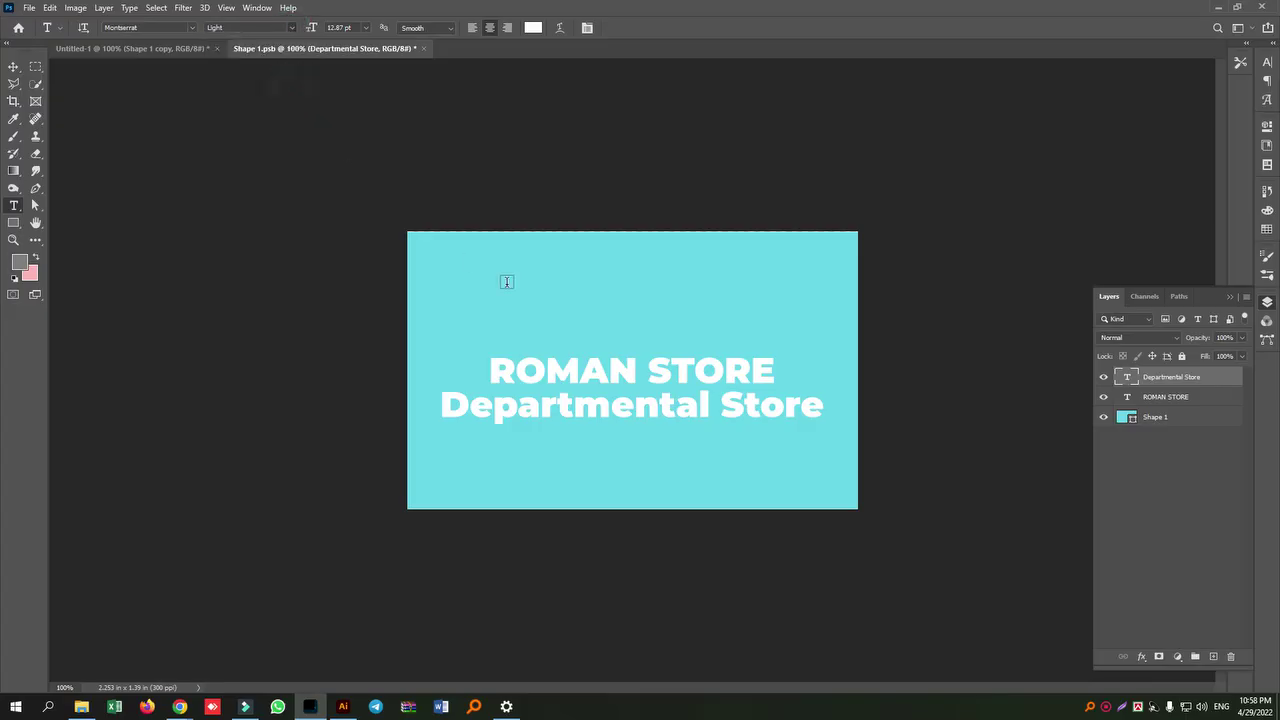
{"action": "key", "text": "v"}
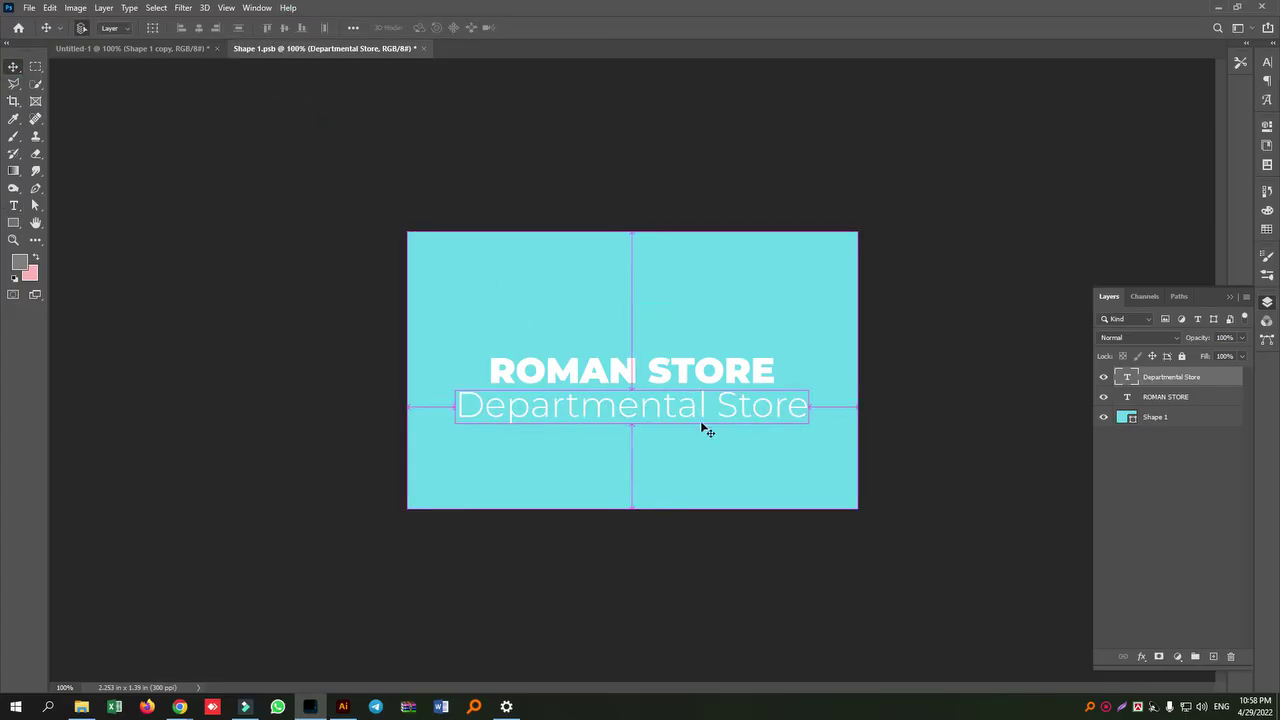
- Scale the Departmental Store text down to about 6.4 pt, centred just beneath ROMAN STORE
{"action": "key", "text": "ctrl+t"}
{"action": "left_click_drag", "start_coordinate": [631, 423], "coordinate": [632, 418]}
{"action": "key", "text": "Return"}
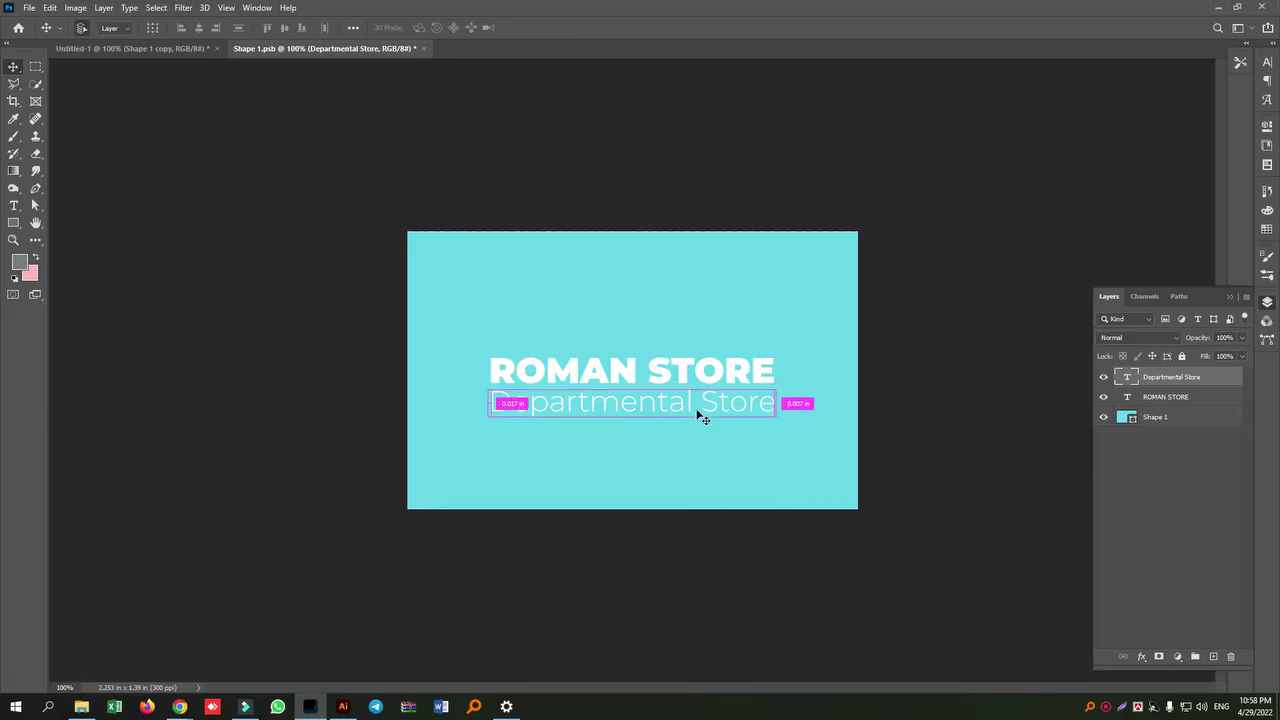
{"action": "key", "text": "ctrl+t"}
{"action": "left_click_drag", "start_coordinate": [632, 388], "coordinate": [634, 403]}
{"action": "key", "text": "Return"}
- Widen the letter spacing of the Departmental Store text until it spans the same width as ROMAN STORE
{"action": "double_click", "coordinate": [638, 400]}
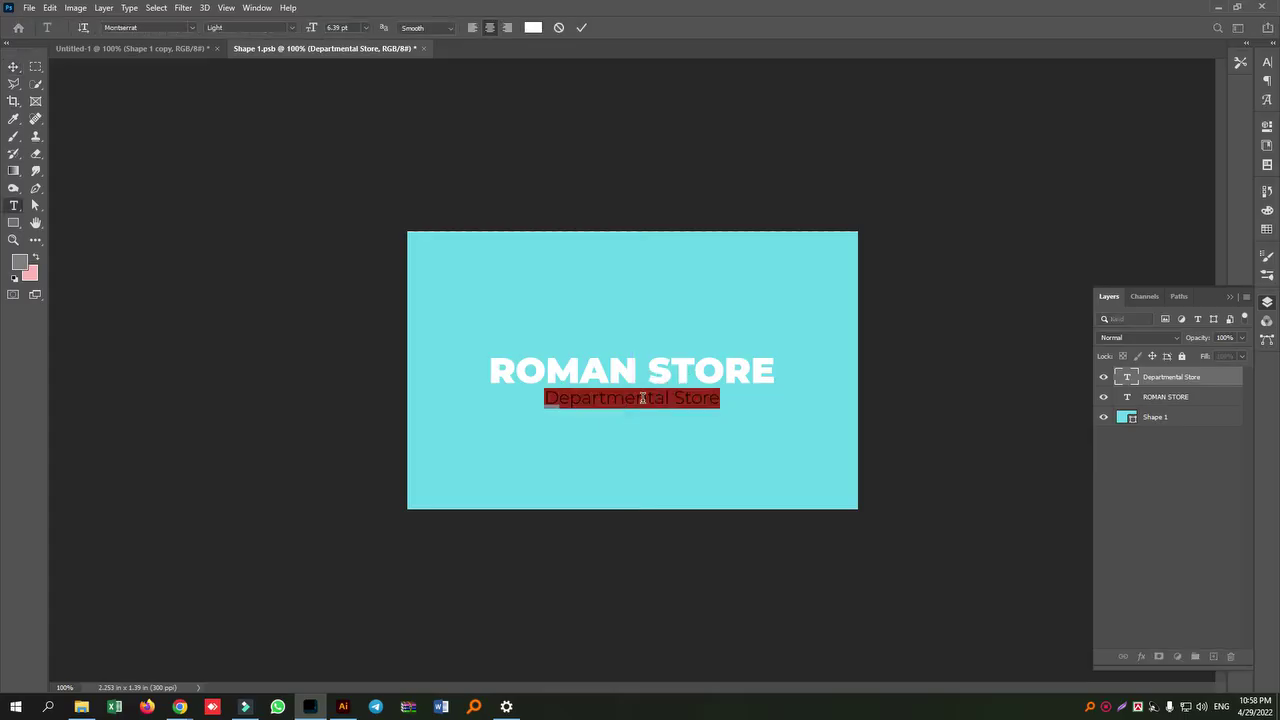
{"action": "key", "text": "alt+Right"}
{"action": "key", "text": "alt+Right"}
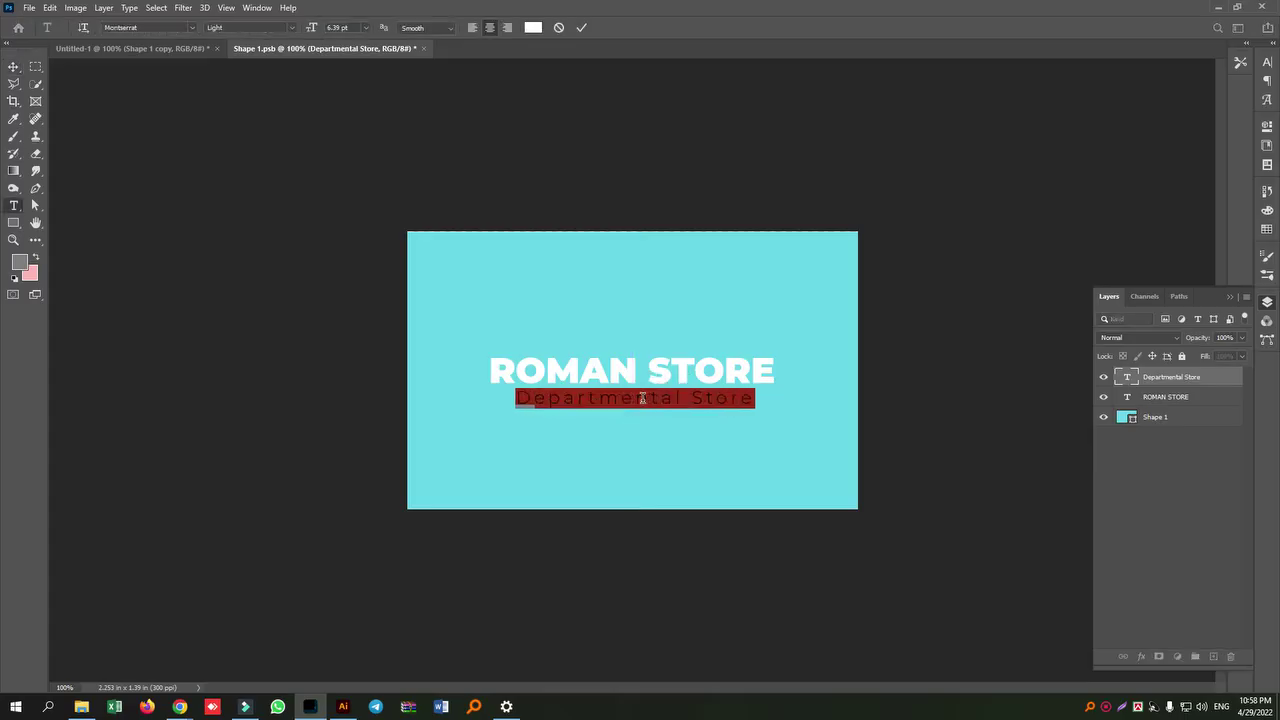
{"action": "key", "text": "alt+Right"}
{"action": "key", "text": "alt+Right"}
{"action": "key", "text": "alt+Right"}
{"action": "key", "text": "alt+Right"}
{"action": "key", "text": "alt+Right"}
{"action": "key", "text": "alt+Right"}
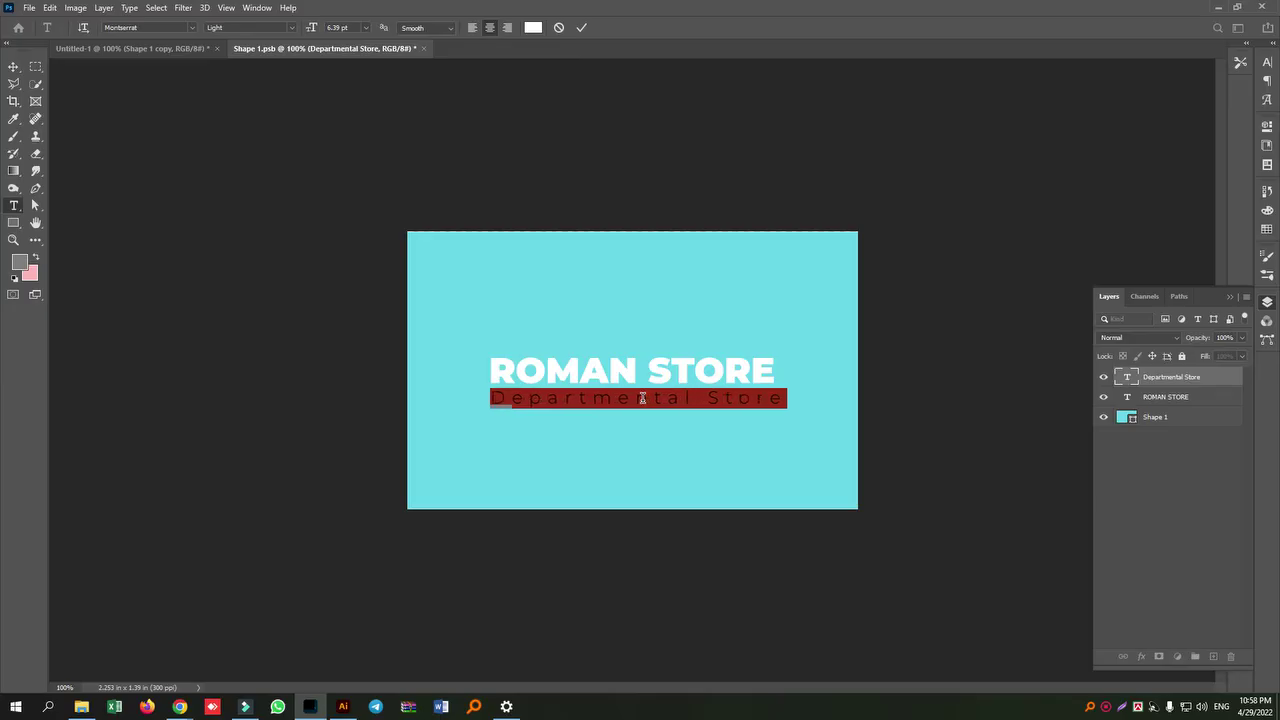
{"action": "key", "text": "alt+Left"}
{"action": "key", "text": "alt+Left"}
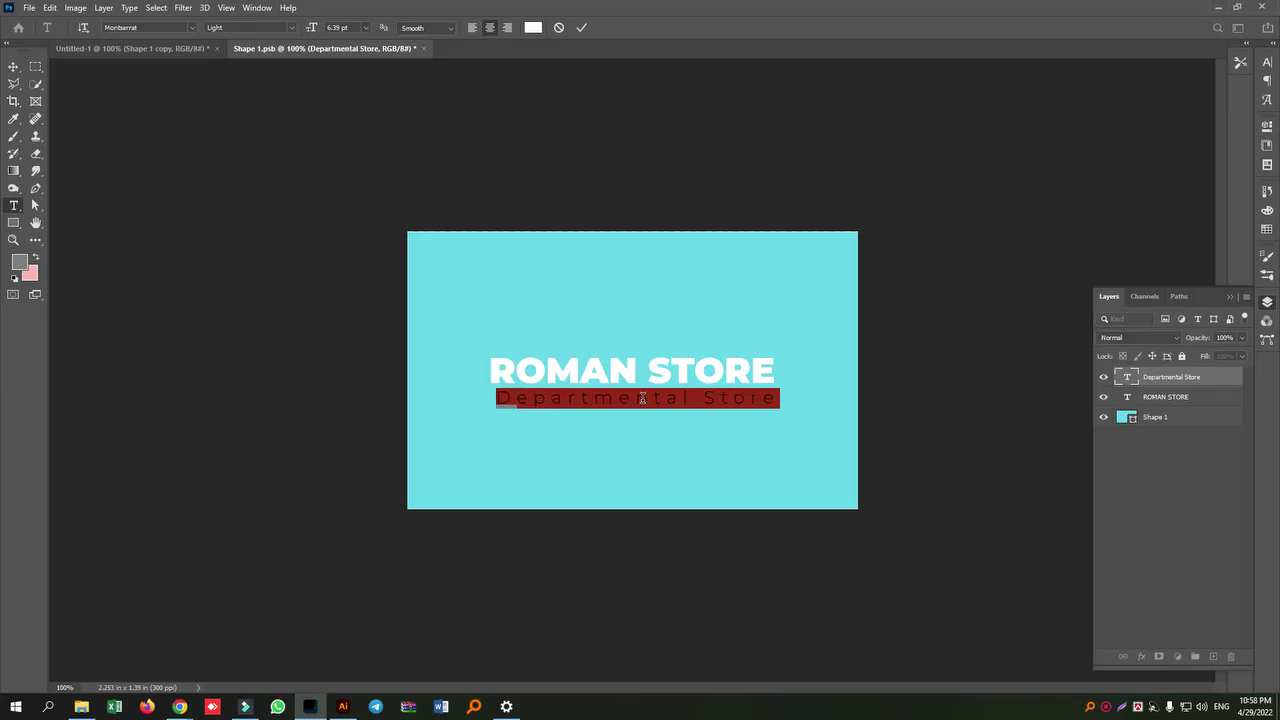
{"action": "left_click", "coordinate": [13, 66]}
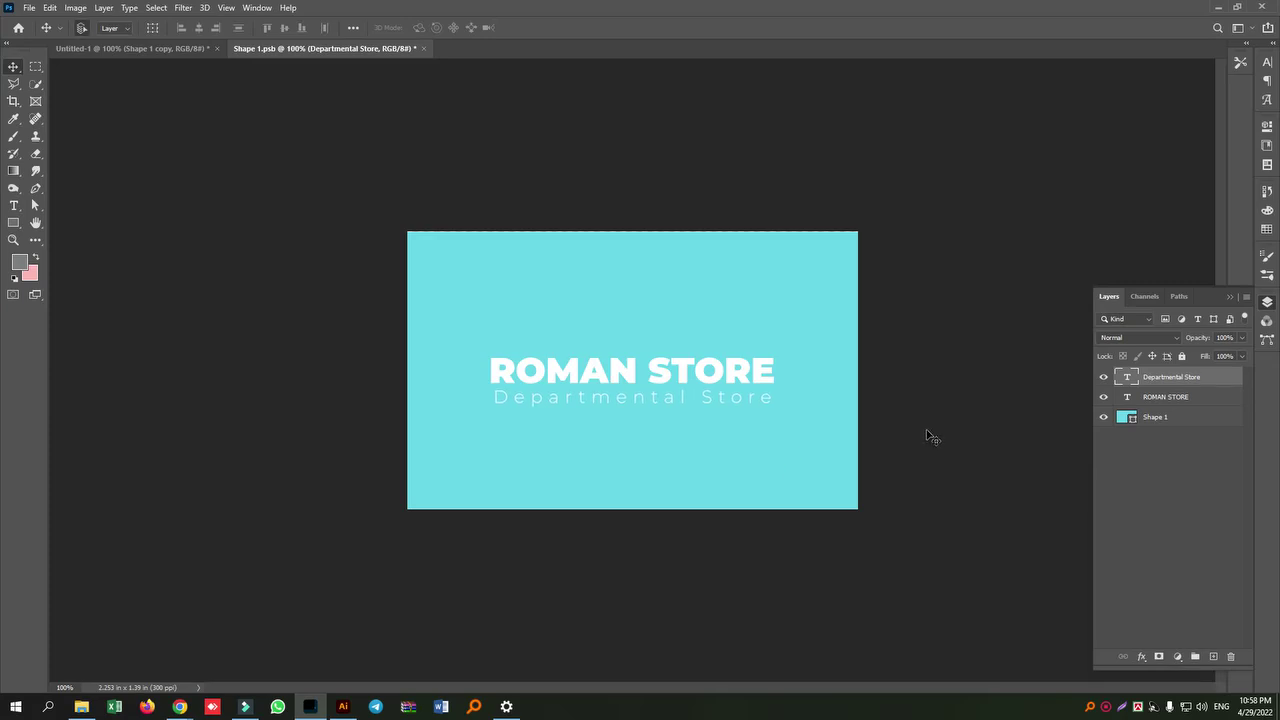
- Close the smart object with its changes saved and check the updated design on the perspective card
{"action": "key", "text": "ctrl+w"}
{"action": "left_click", "coordinate": [562, 258]}
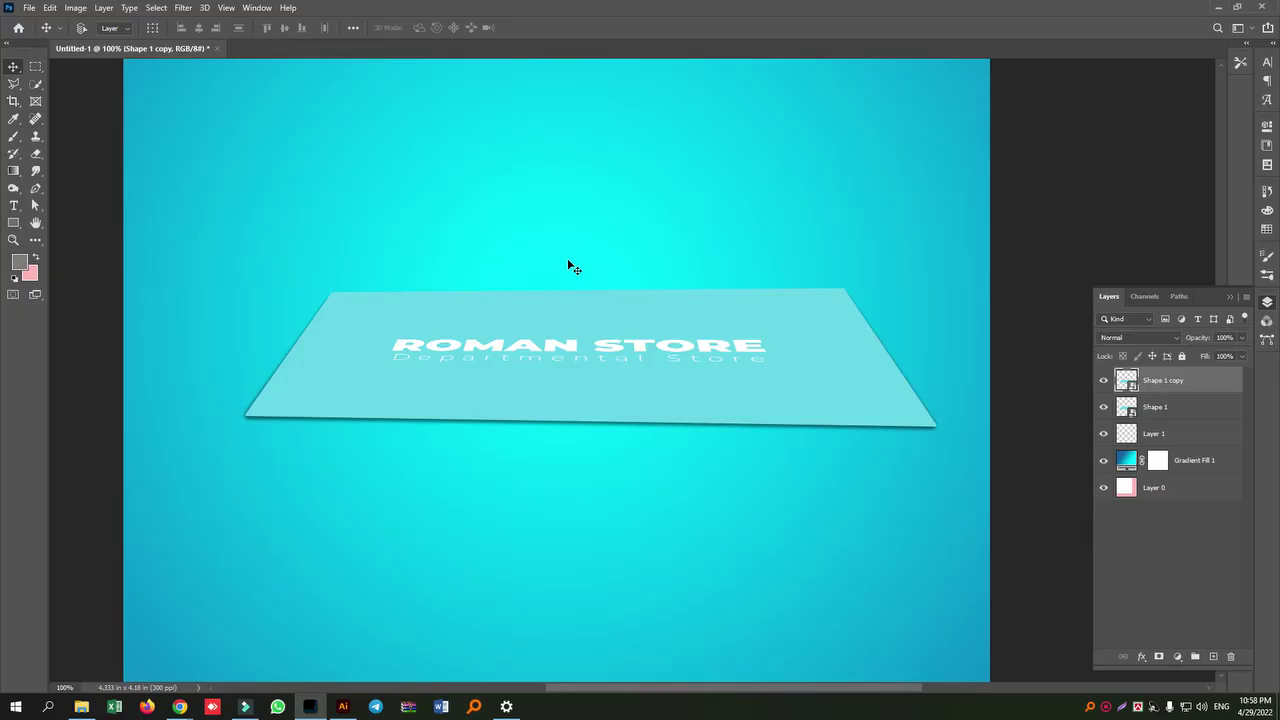
{"action": "key", "text": "ctrl+plus"}
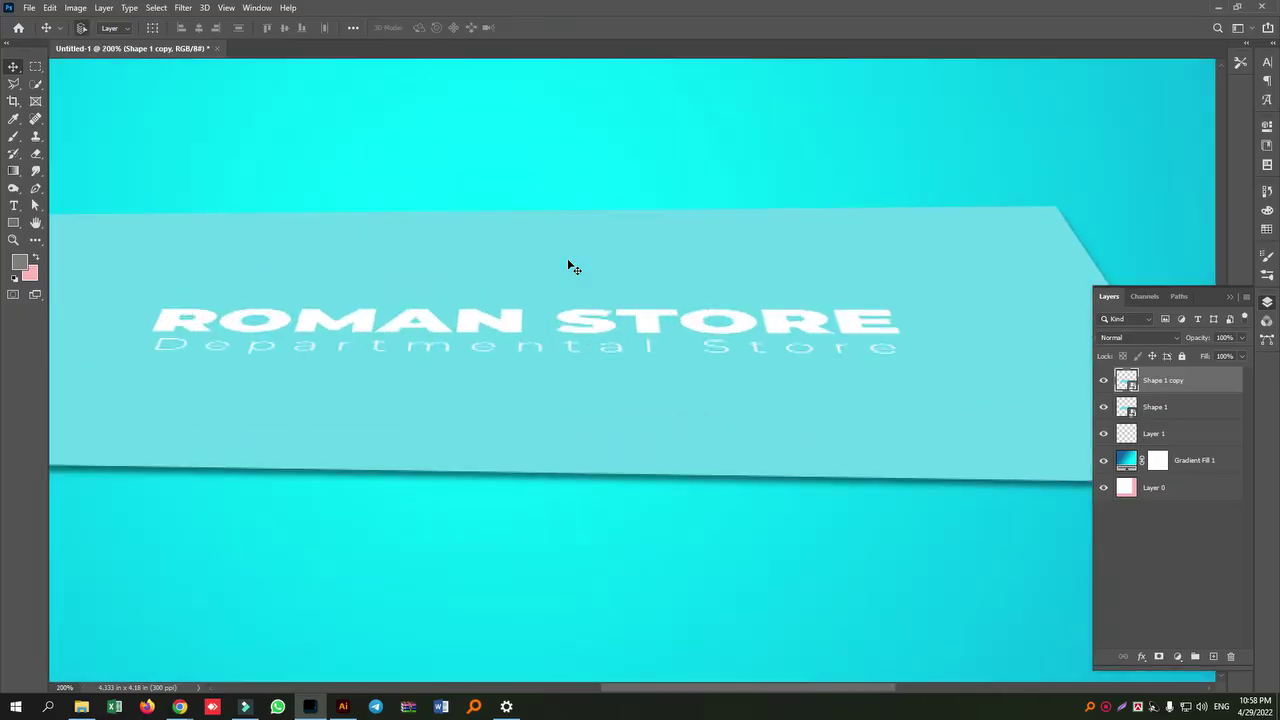
{"action": "key", "text": "ctrl+minus"}
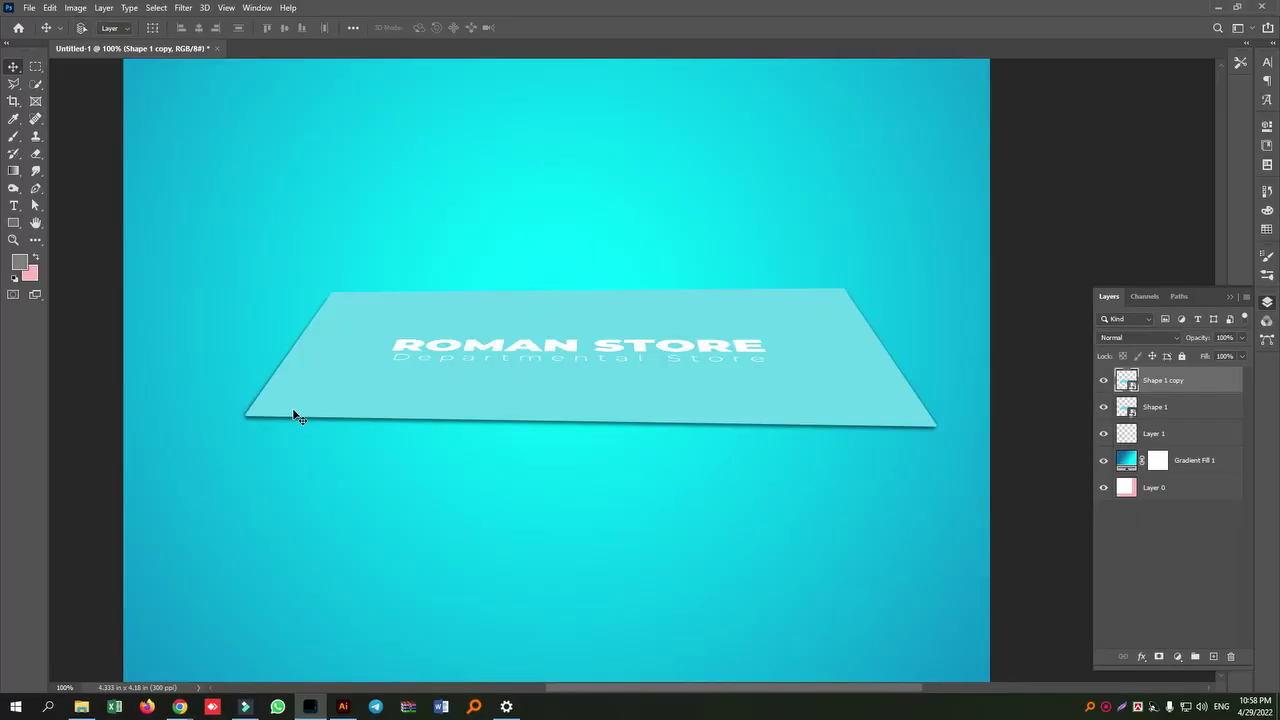
- Add an Inner Shadow effect to the Shape 1 layer, with Use Global Light off and an angle of -123°
{"action": "left_click", "coordinate": [1166, 410]}
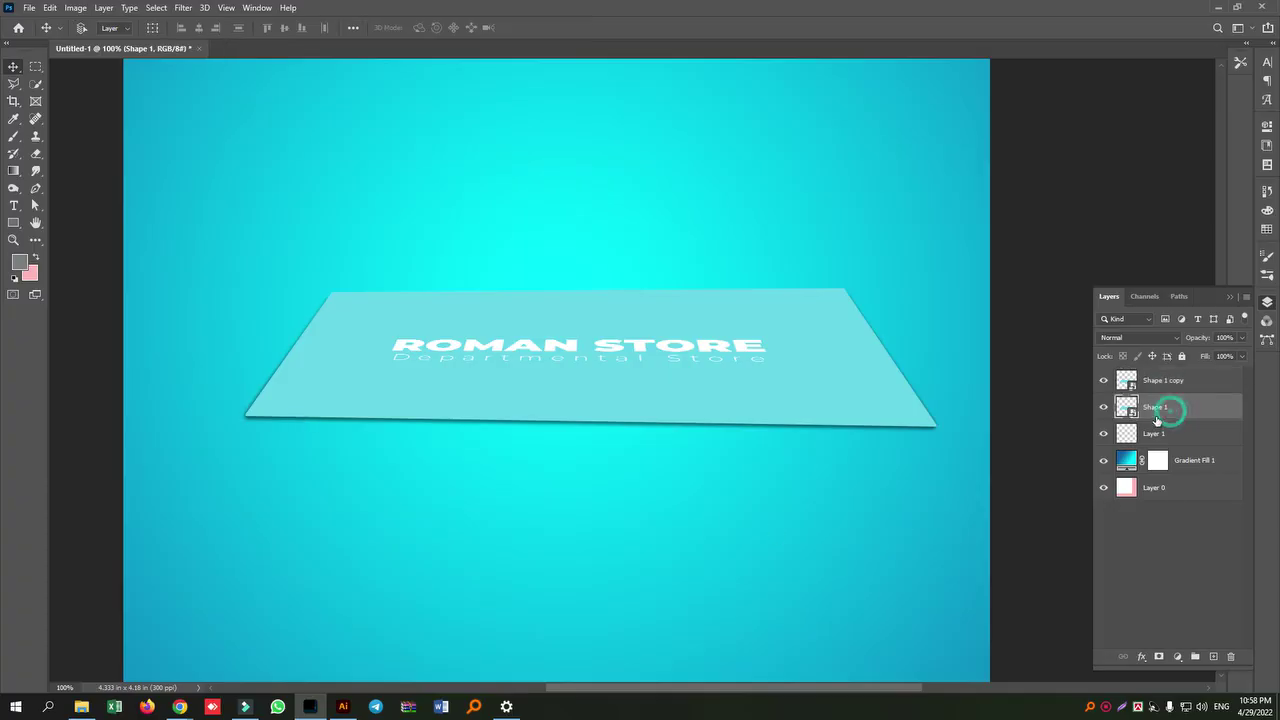
{"action": "left_click", "coordinate": [1142, 658]}
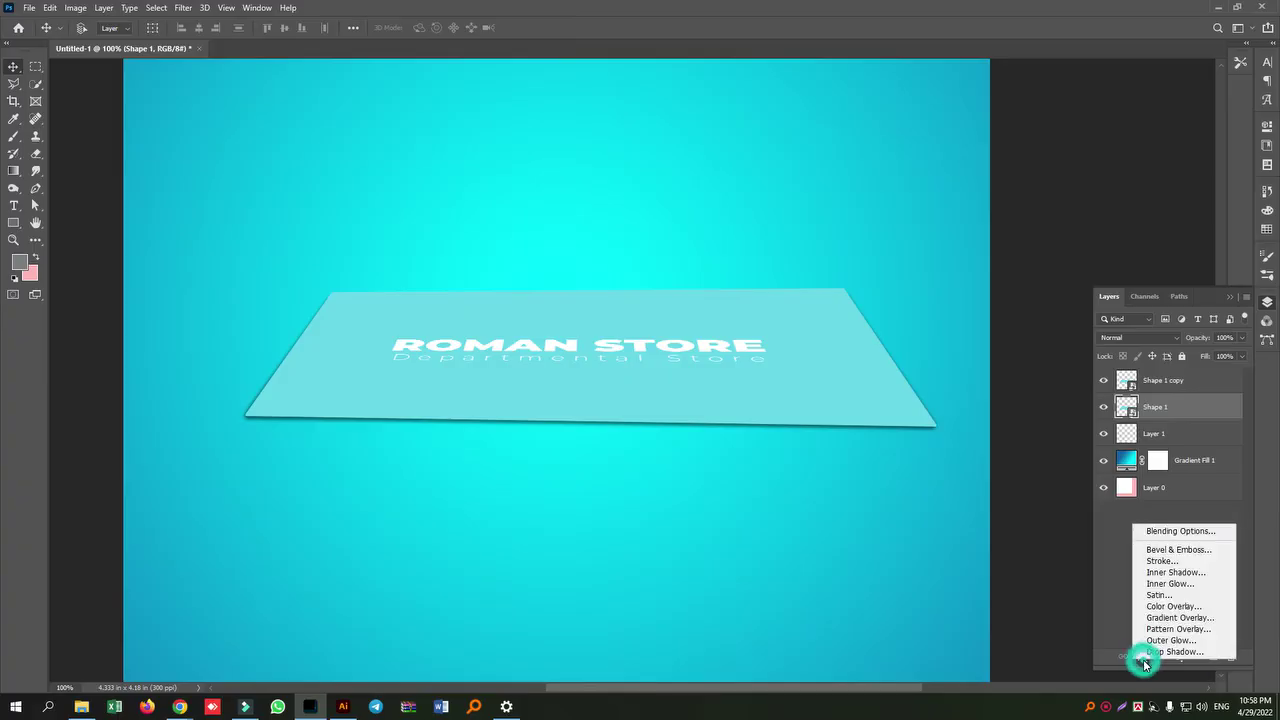
{"action": "left_click", "coordinate": [1166, 573]}
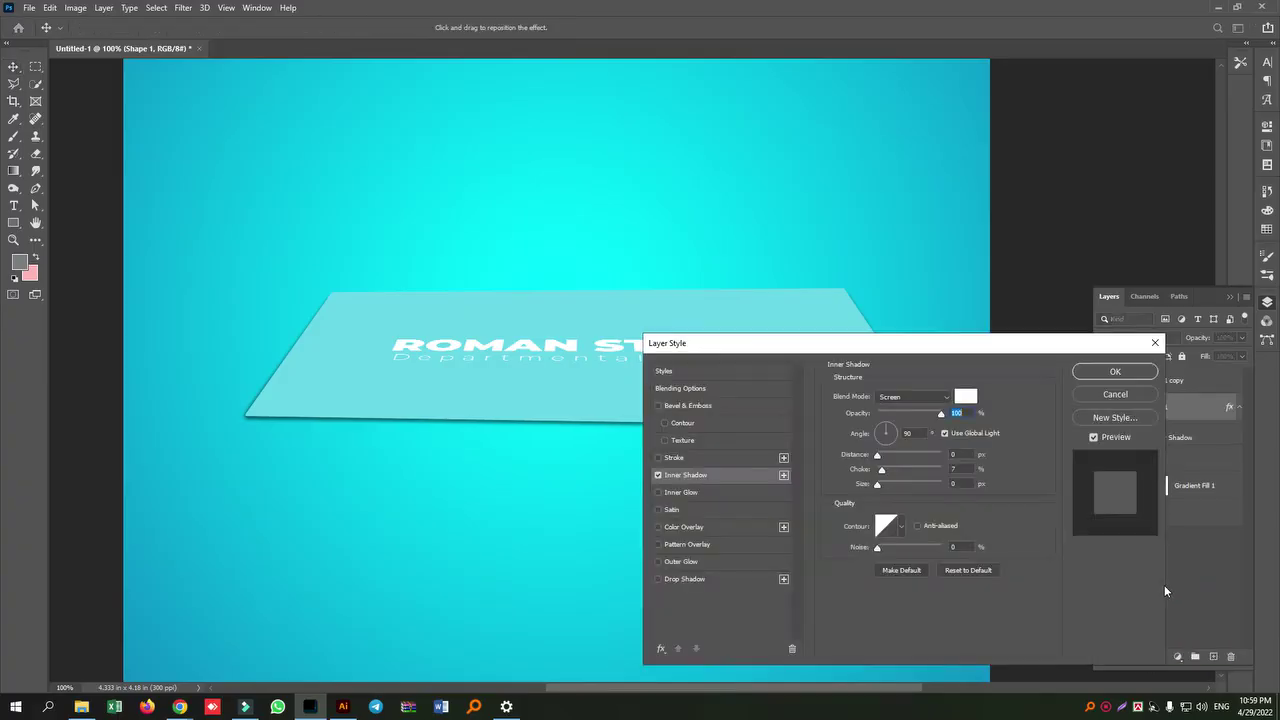
{"action": "left_click", "coordinate": [946, 434]}
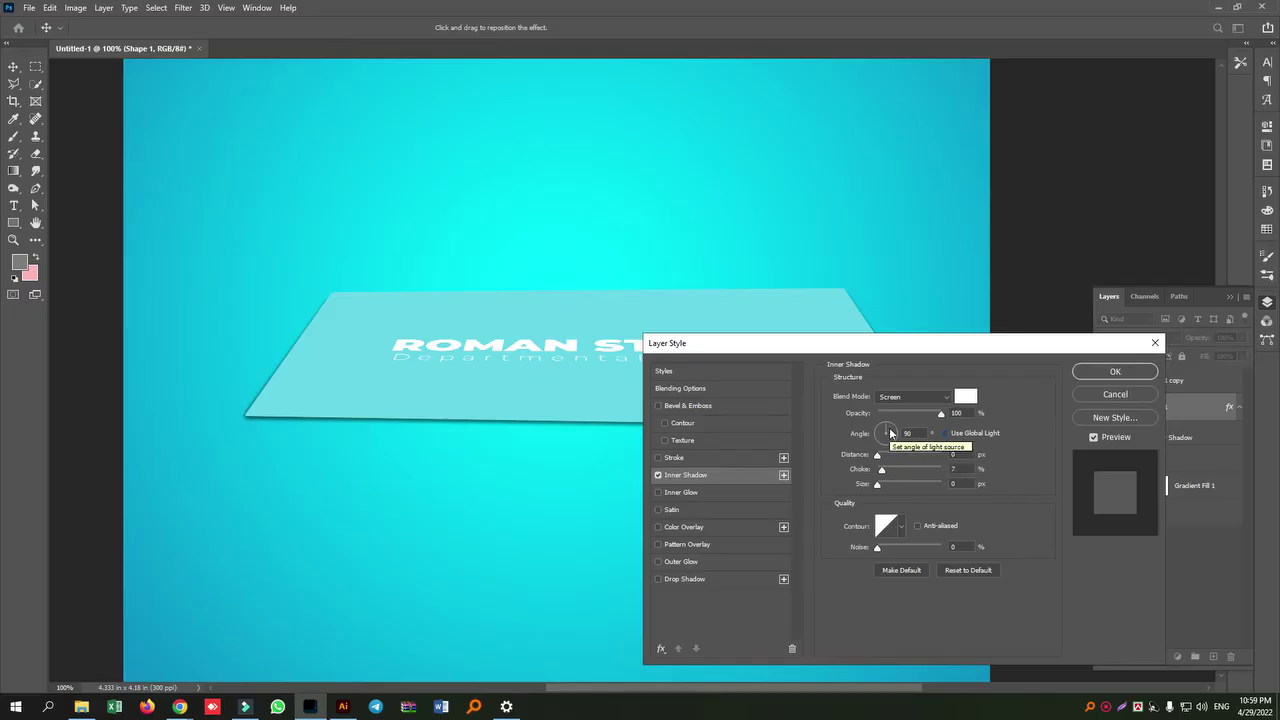
{"action": "left_click_drag", "start_coordinate": [885, 431], "coordinate": [881, 446]}
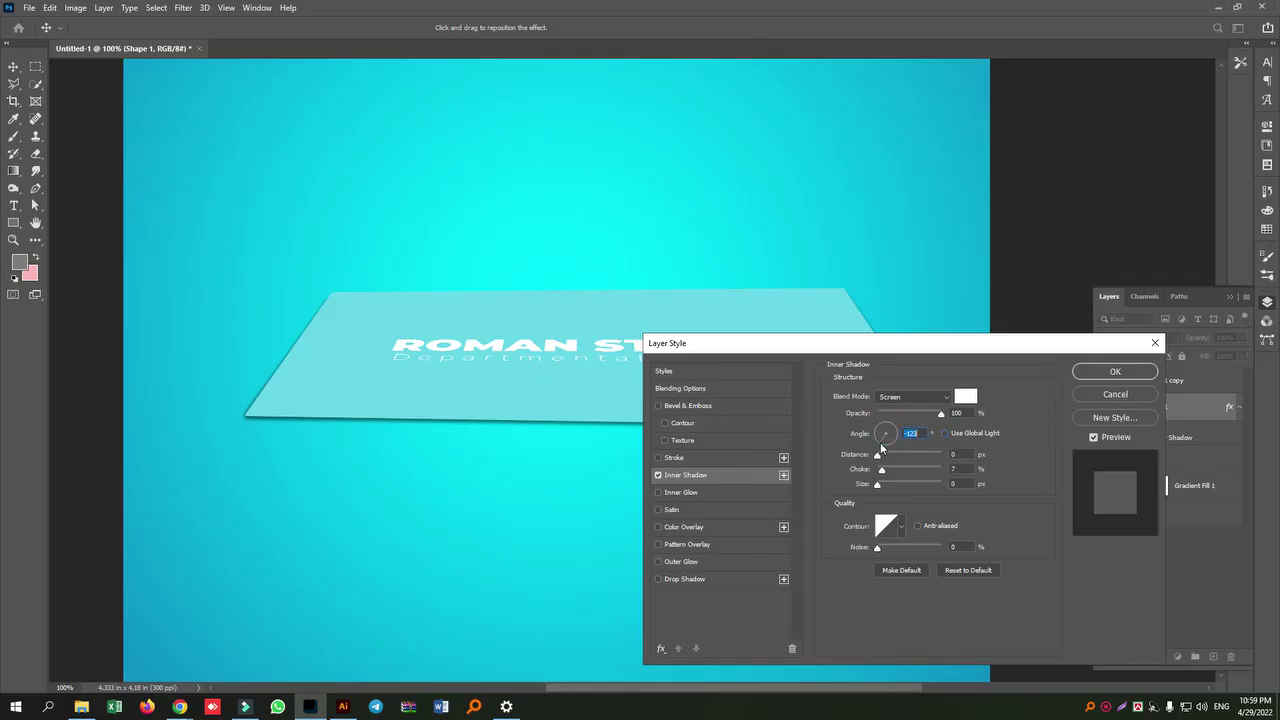
{"action": "left_click_drag", "start_coordinate": [875, 350], "coordinate": [977, 258]}
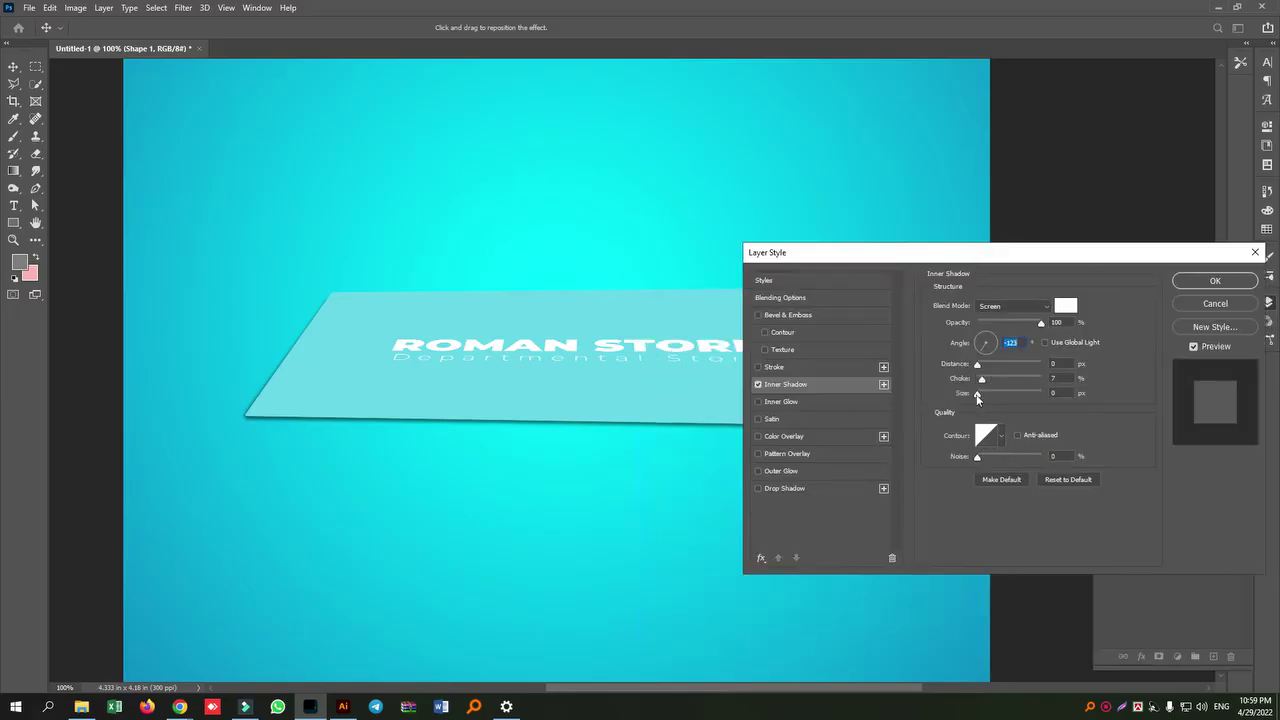
- Set the inner shadow's distance to 1 px, choke to 3% and size to 1 px, and apply the effect
{"action": "left_click_drag", "start_coordinate": [982, 379], "coordinate": [981, 383]}
{"action": "left_click", "coordinate": [977, 366]}
{"action": "left_click", "coordinate": [978, 368]}
{"action": "key", "text": "Up"}
{"action": "left_click", "coordinate": [1060, 393]}
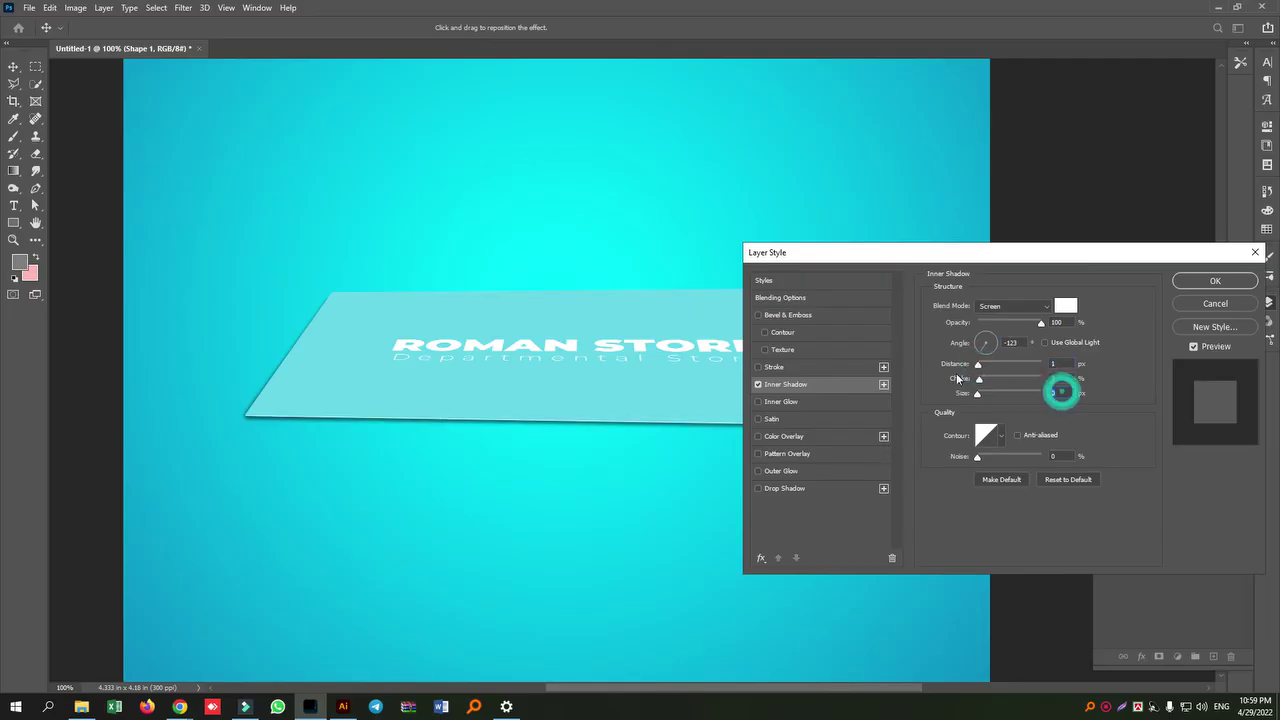
{"action": "left_click", "coordinate": [1205, 283]}
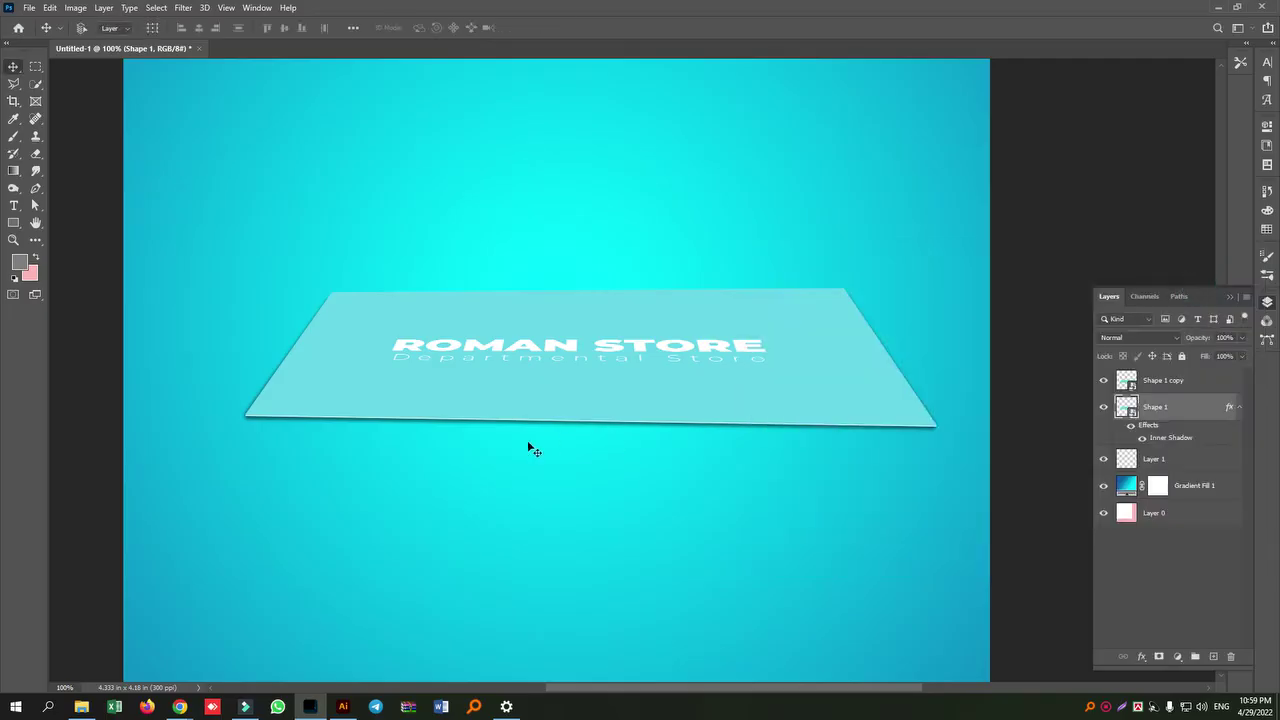
- Nudge the Shape 1 copy layer two steps to the right and two steps up
{"action": "left_click", "coordinate": [1168, 382]}
{"action": "key", "text": "Right"}
{"action": "key", "text": "Right"}
{"action": "key", "text": "Up"}
{"action": "key", "text": "Up"}
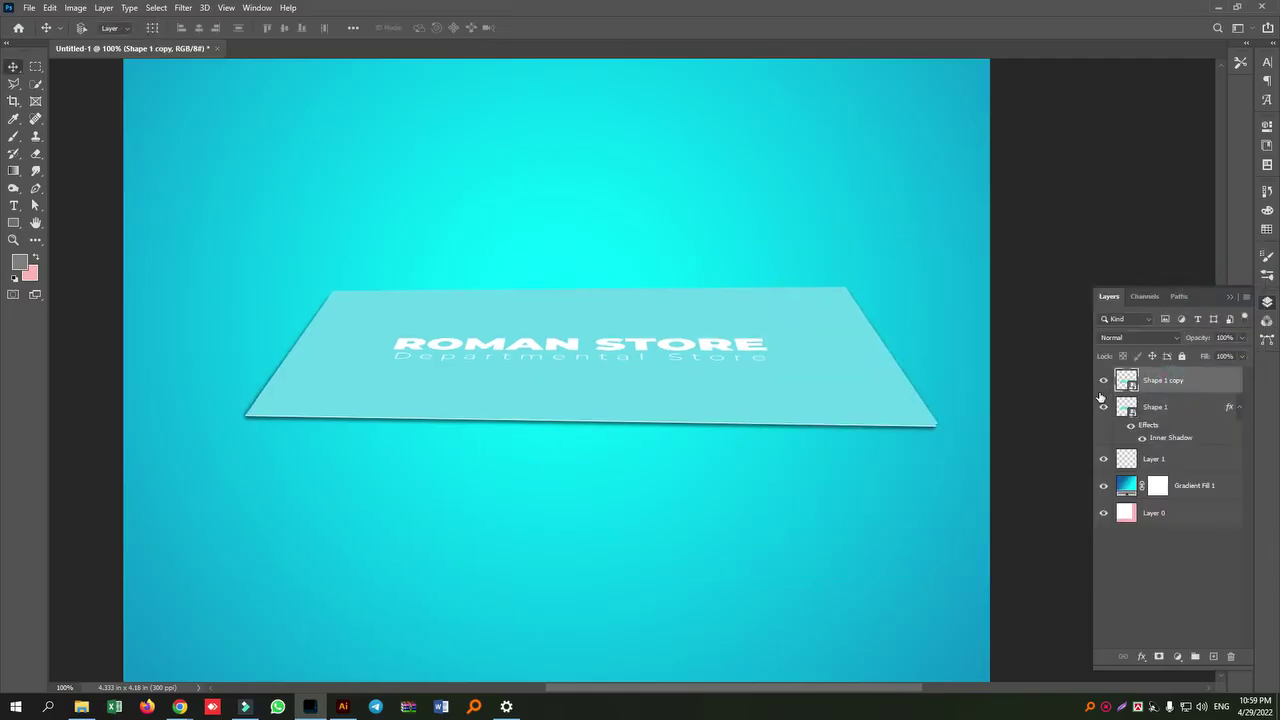
- Hide the Shape 1 copy layer and change the angle of Shape 1's inner shadow to -103°
{"action": "left_click", "coordinate": [1103, 380]}
{"action": "scroll", "coordinate": [449, 432], "scroll_direction": "up", "scroll_amount": 2}
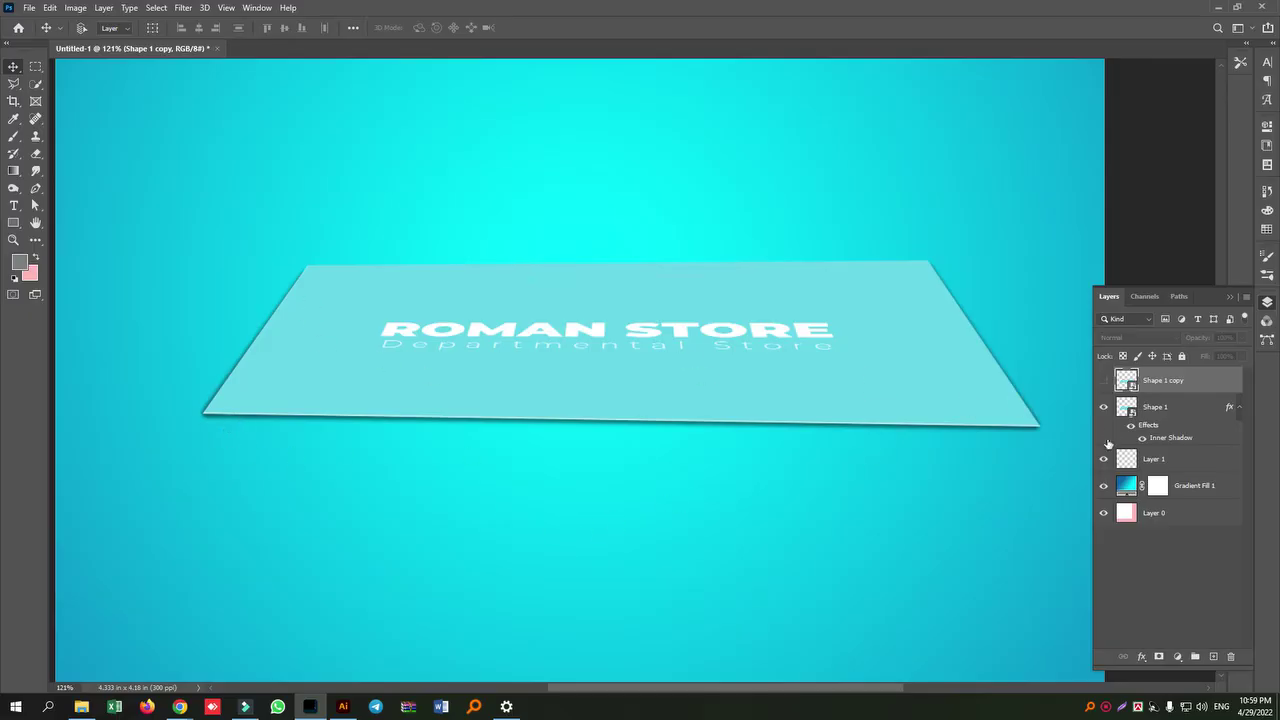
{"action": "left_click", "coordinate": [1135, 412]}
{"action": "left_click", "coordinate": [1157, 443]}
{"action": "left_click", "coordinate": [1157, 441]}
{"action": "left_click_drag", "start_coordinate": [983, 355], "coordinate": [981, 368]}
{"action": "left_click_drag", "start_coordinate": [1099, 252], "coordinate": [754, 451]}
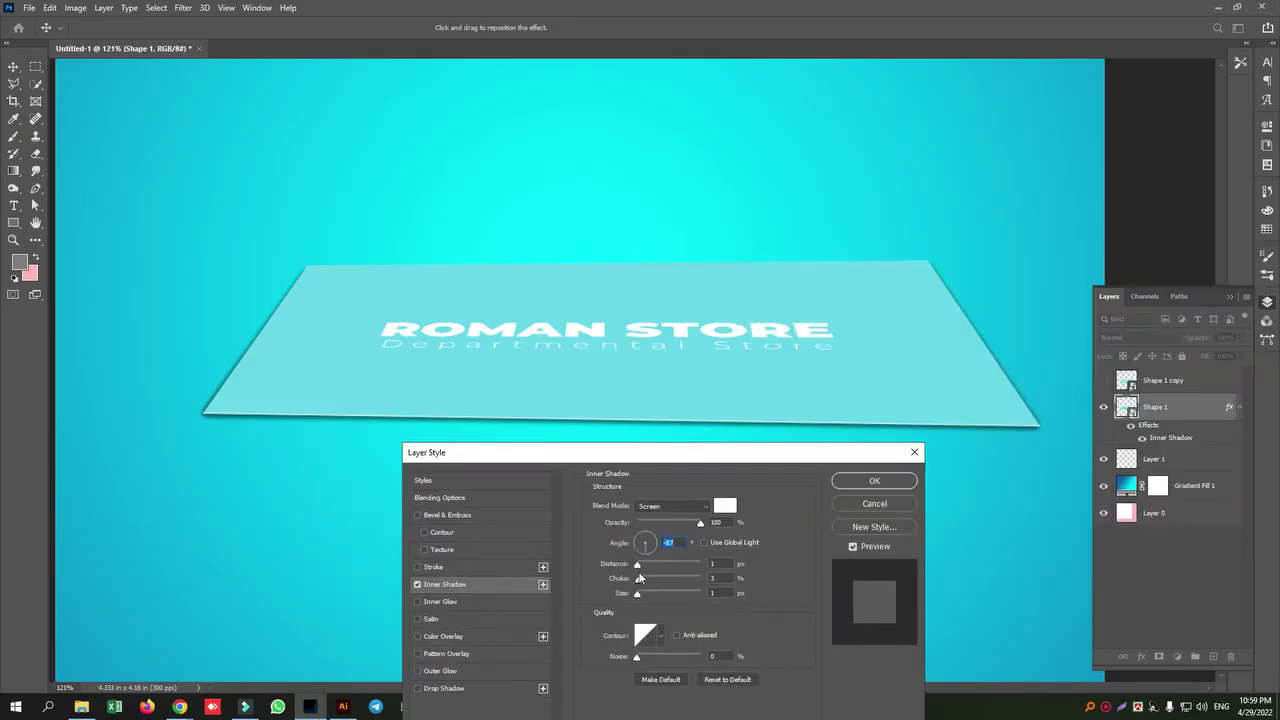
{"action": "left_click_drag", "start_coordinate": [646, 541], "coordinate": [641, 552]}
- Set the distance of Shape 1's inner shadow to 2 px
{"action": "left_click", "coordinate": [723, 564]}
{"action": "key", "text": "Up"}
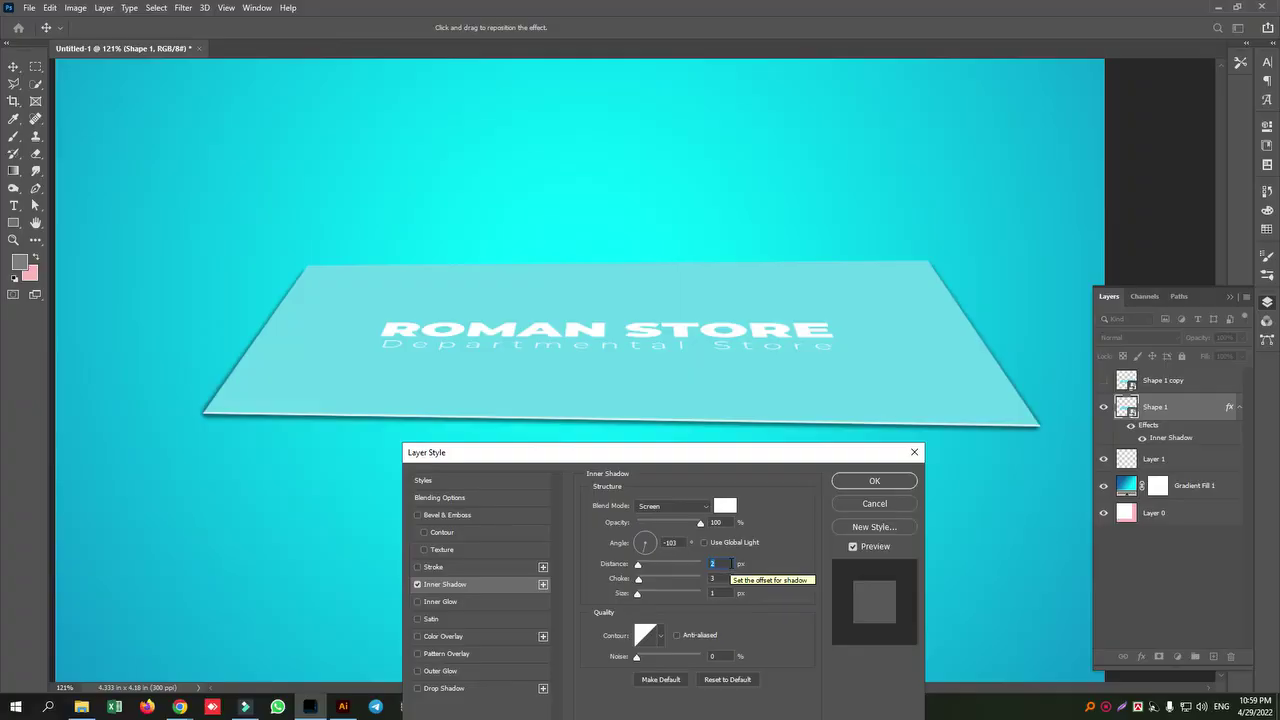
{"action": "key", "text": "Down"}
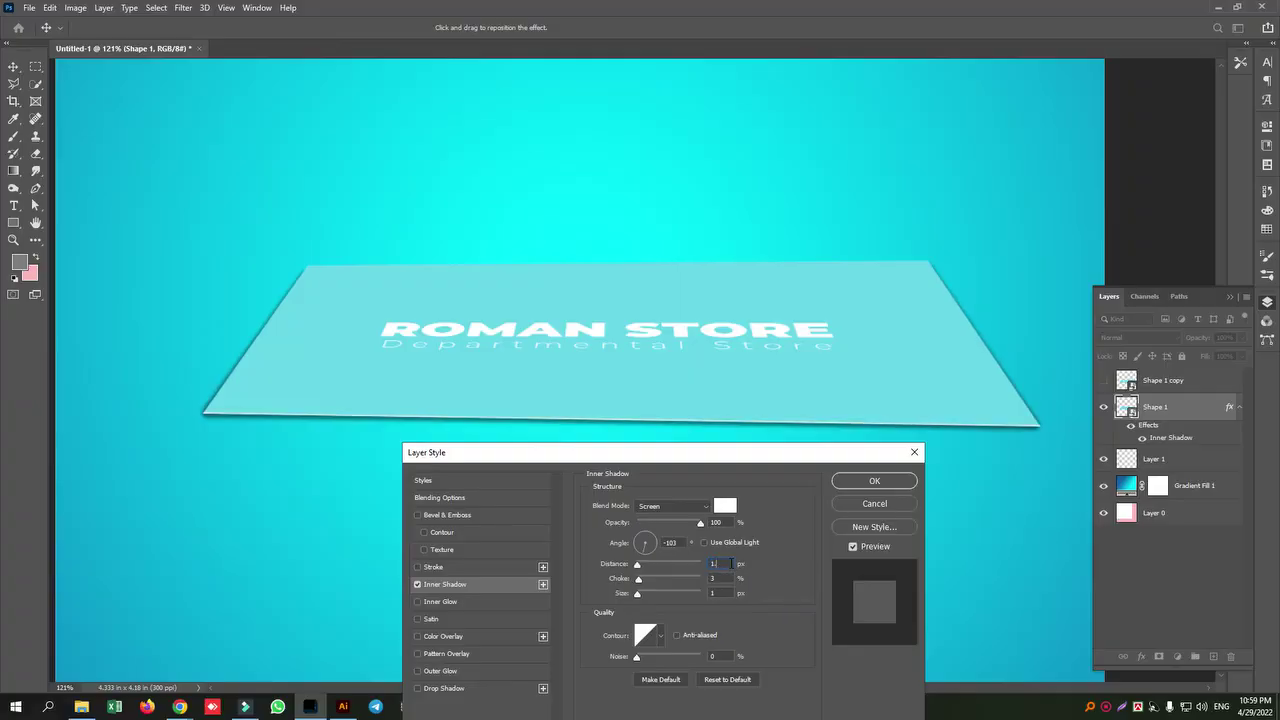
{"action": "left_click", "coordinate": [723, 592]}
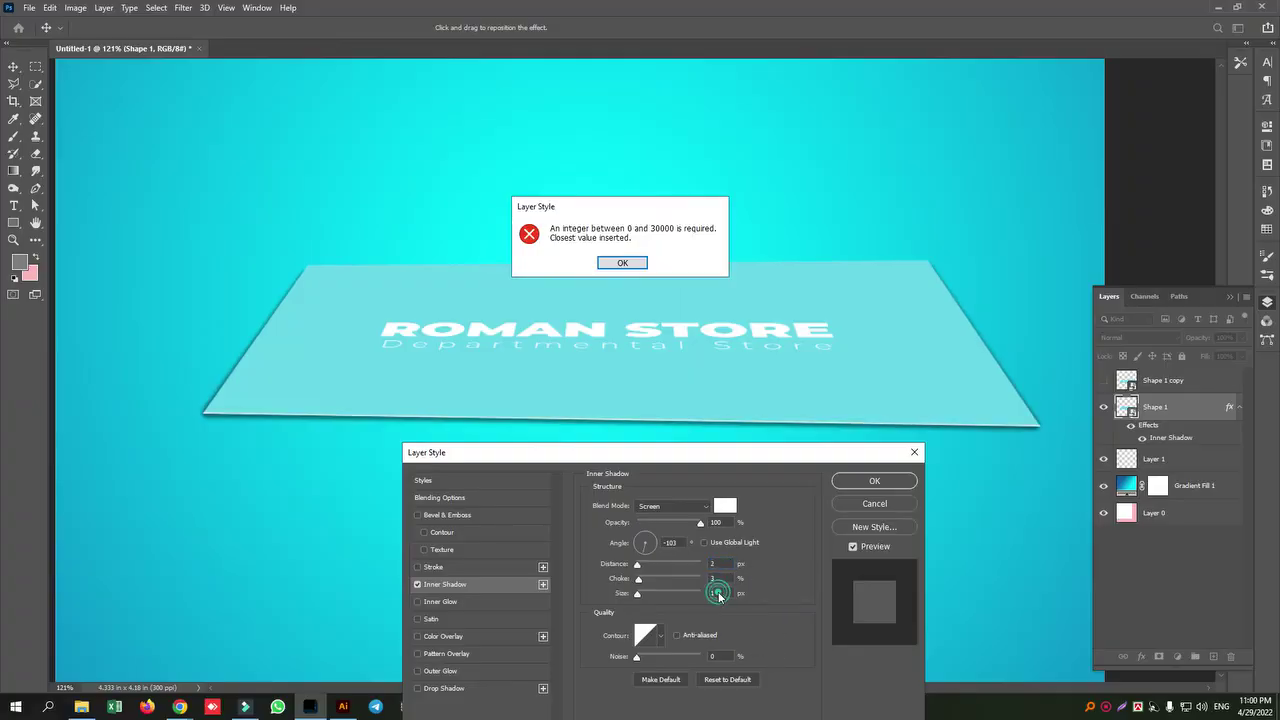
{"action": "left_click", "coordinate": [620, 262]}
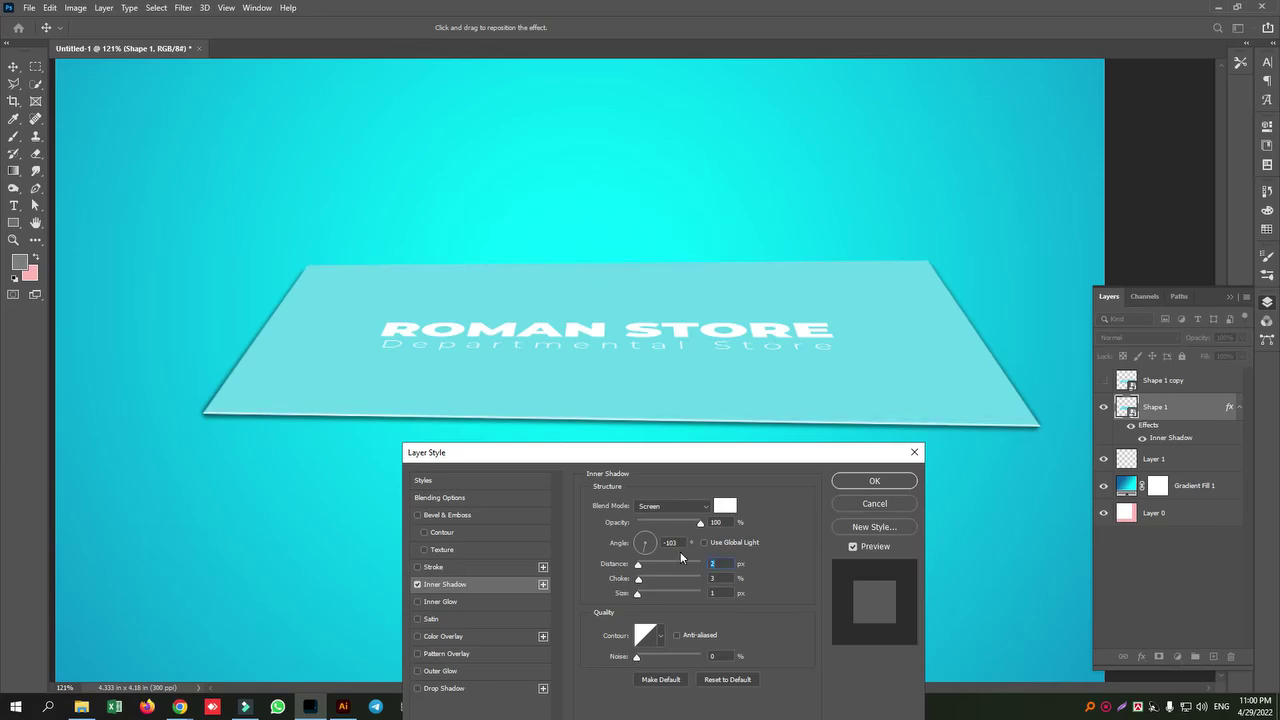
- Set the inner shadow's size to 0 px, choke to 1% and distance to 2 px, and apply the effect
{"action": "left_click", "coordinate": [713, 579]}
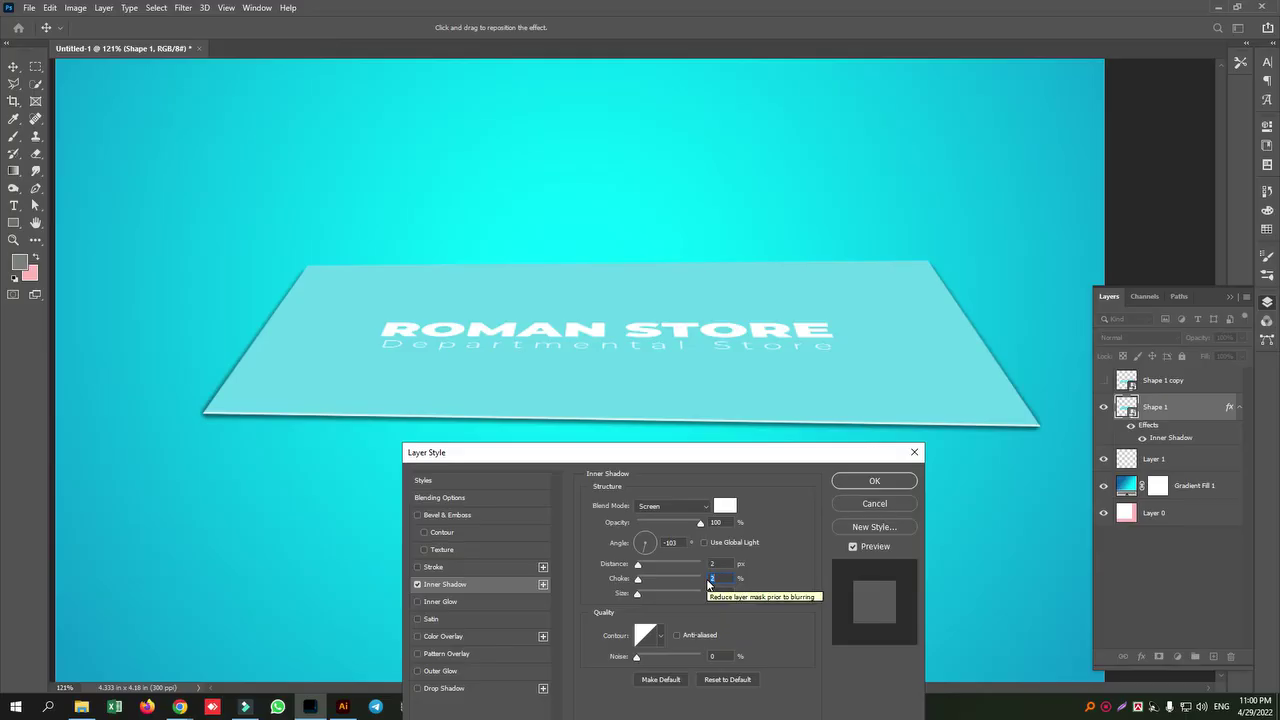
{"action": "type", "text": "2"}
{"action": "left_click", "coordinate": [723, 593]}
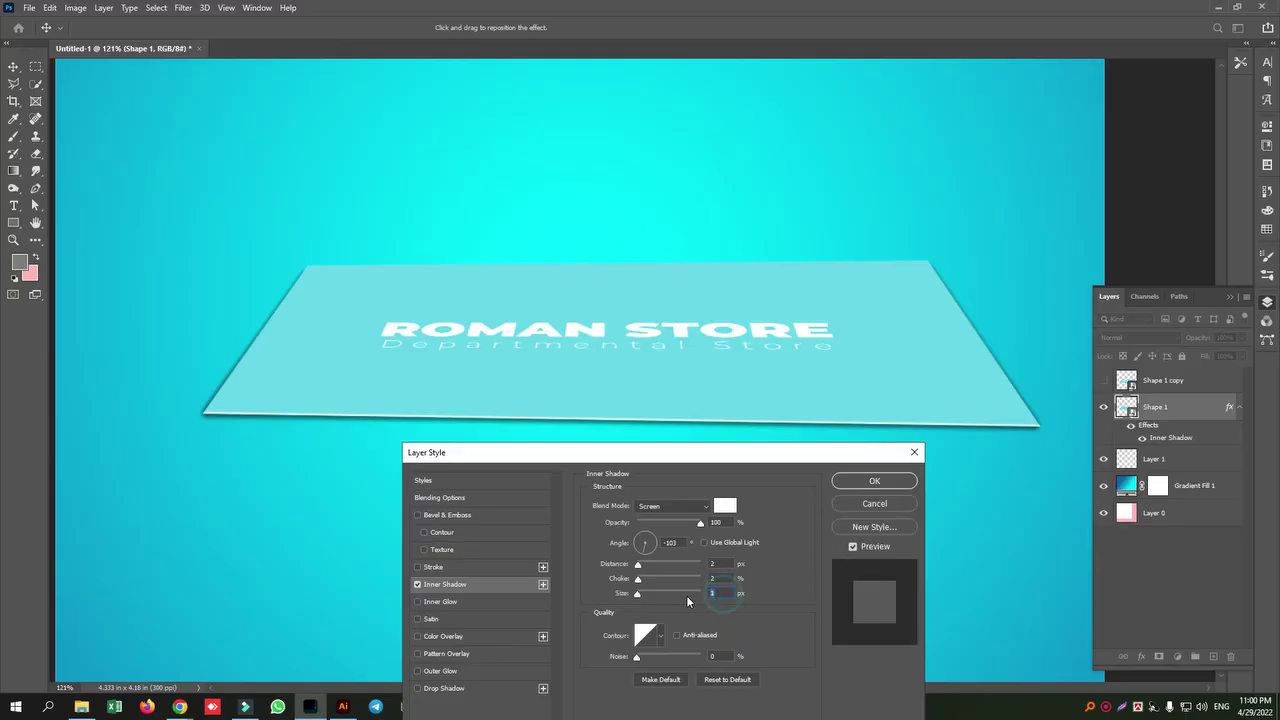
{"action": "left_click", "coordinate": [720, 580]}
{"action": "left_click", "coordinate": [718, 582]}
{"action": "key", "text": "Down"}
{"action": "left_click", "coordinate": [723, 563]}
{"action": "left_click", "coordinate": [722, 564]}
{"action": "key", "text": "Down"}
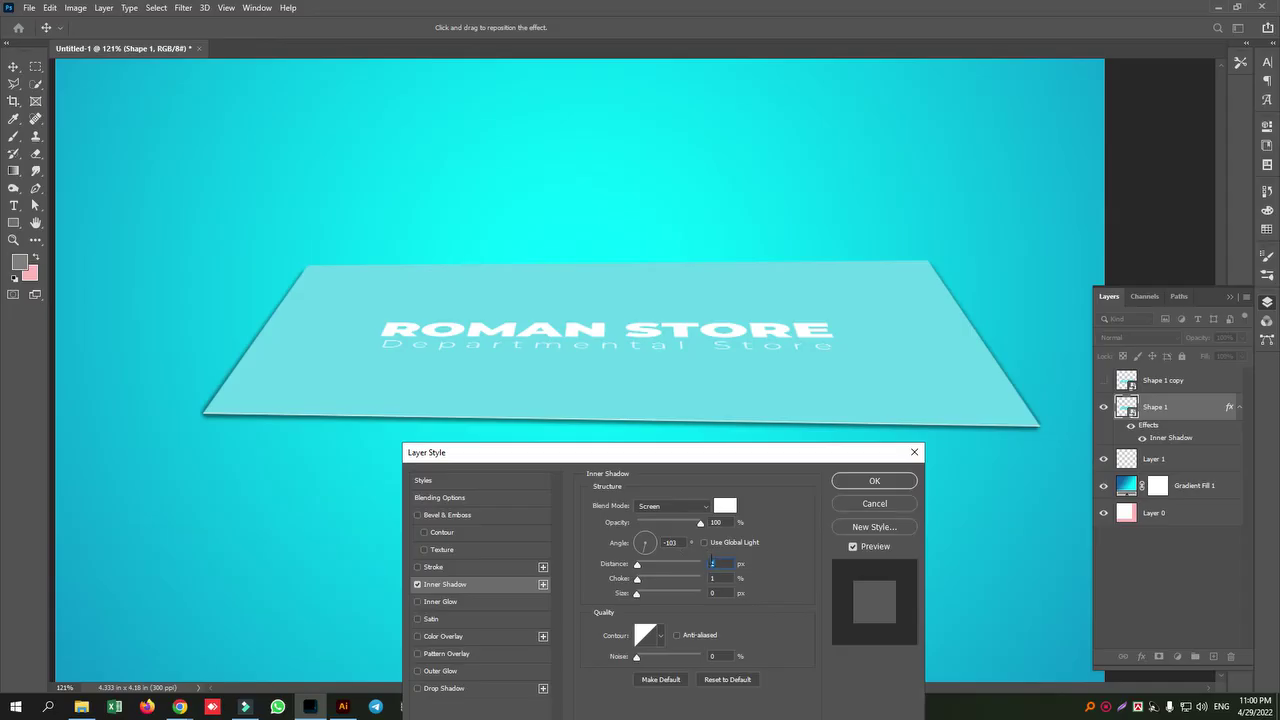
{"action": "key", "text": "Up"}
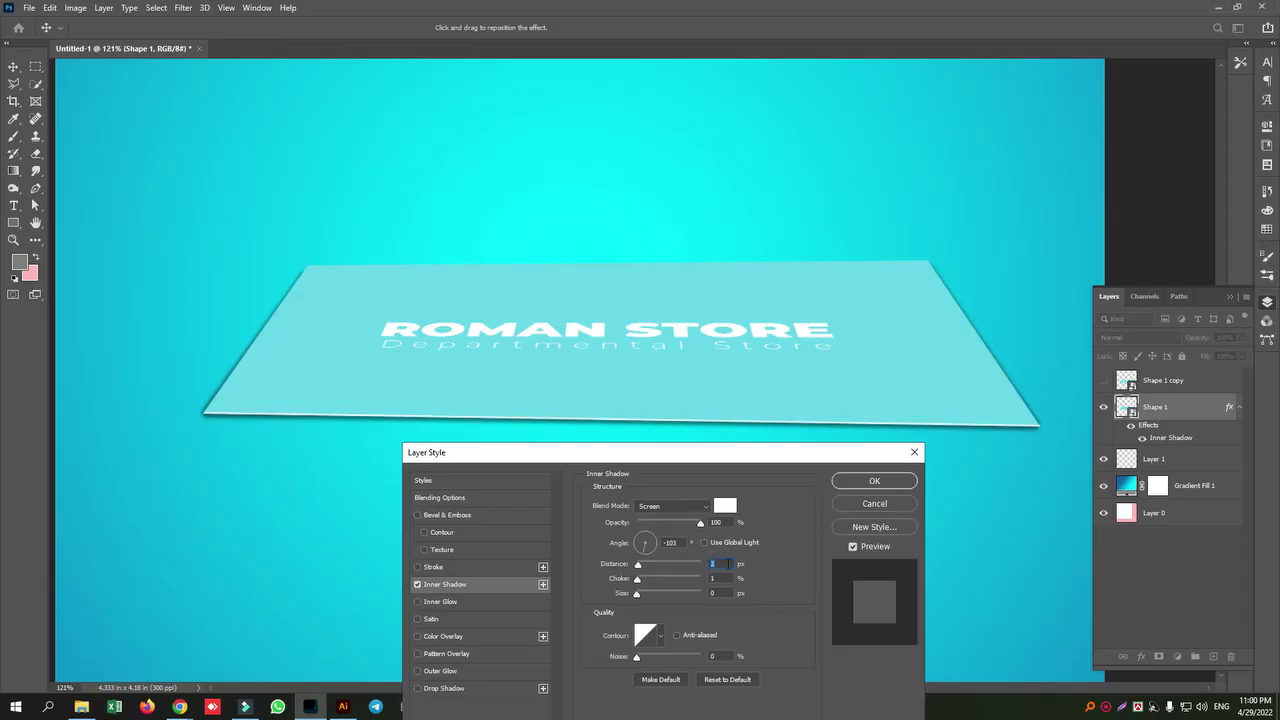
{"action": "left_click", "coordinate": [885, 504]}
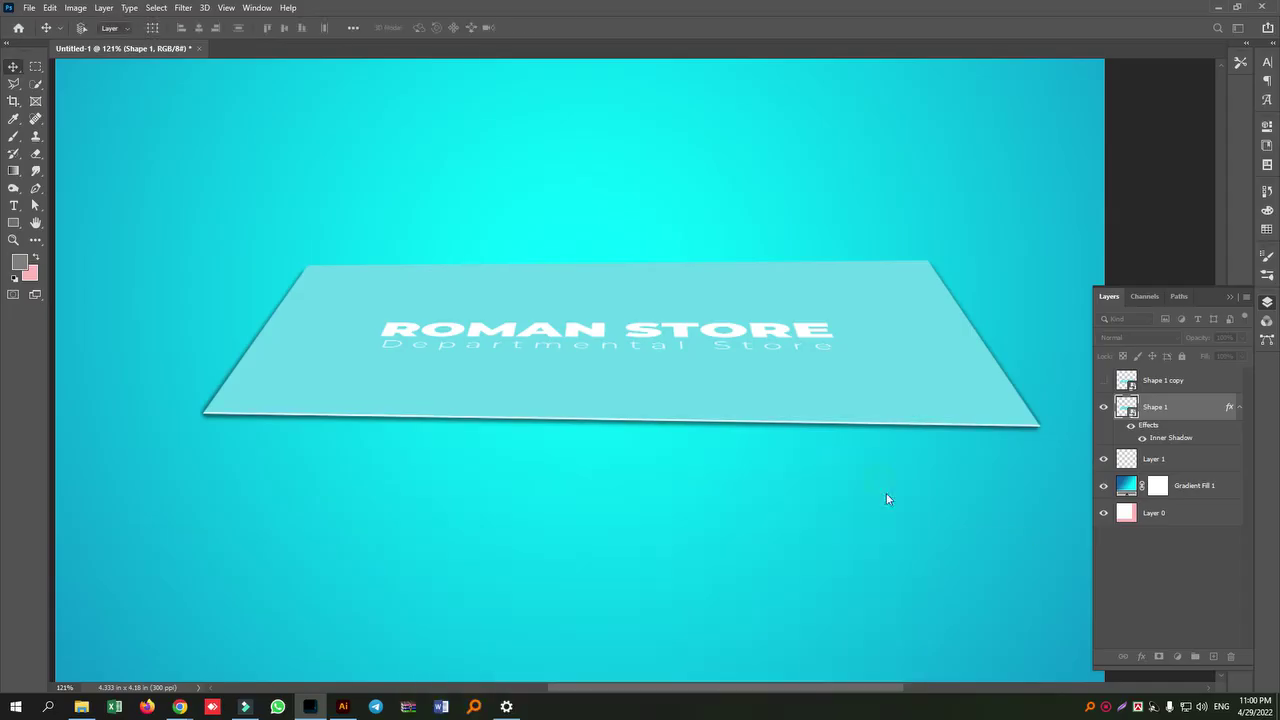
- Delete the hidden Shape 1 copy layer and duplicate the Shape 1 layer with its inner shadow
{"action": "left_click", "coordinate": [1180, 386]}
{"action": "key", "text": "Delete"}
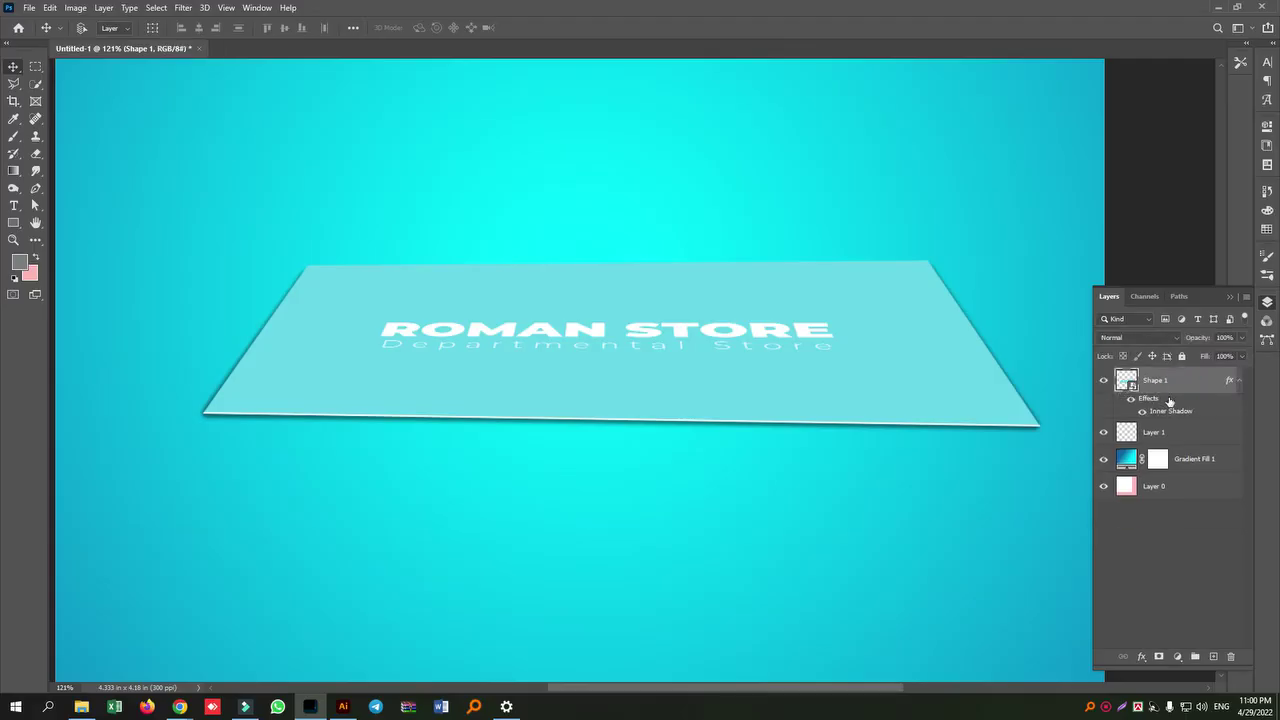
{"action": "key", "text": "ctrl+j"}
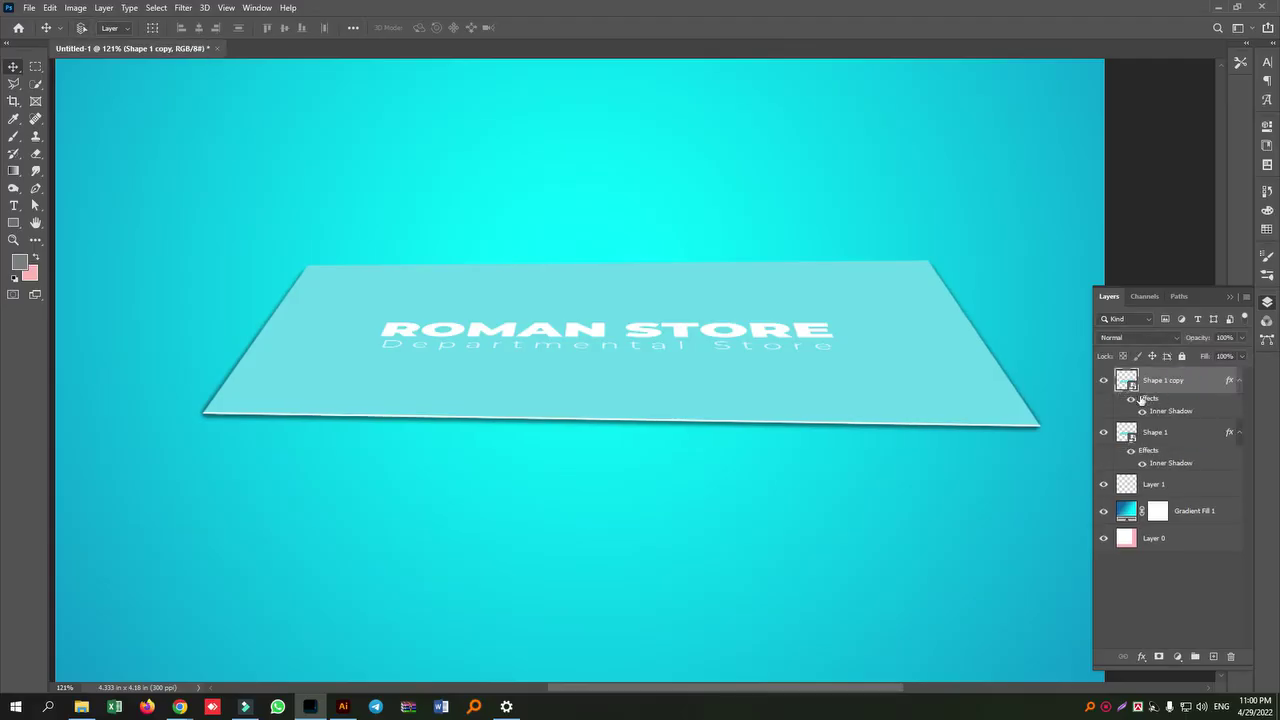
- Nudge the duplicated card a few steps up and to the right so the lower card's edge shows beneath it
{"action": "key", "text": "Up"}
{"action": "key", "text": "Up"}
{"action": "key", "text": "Up"}
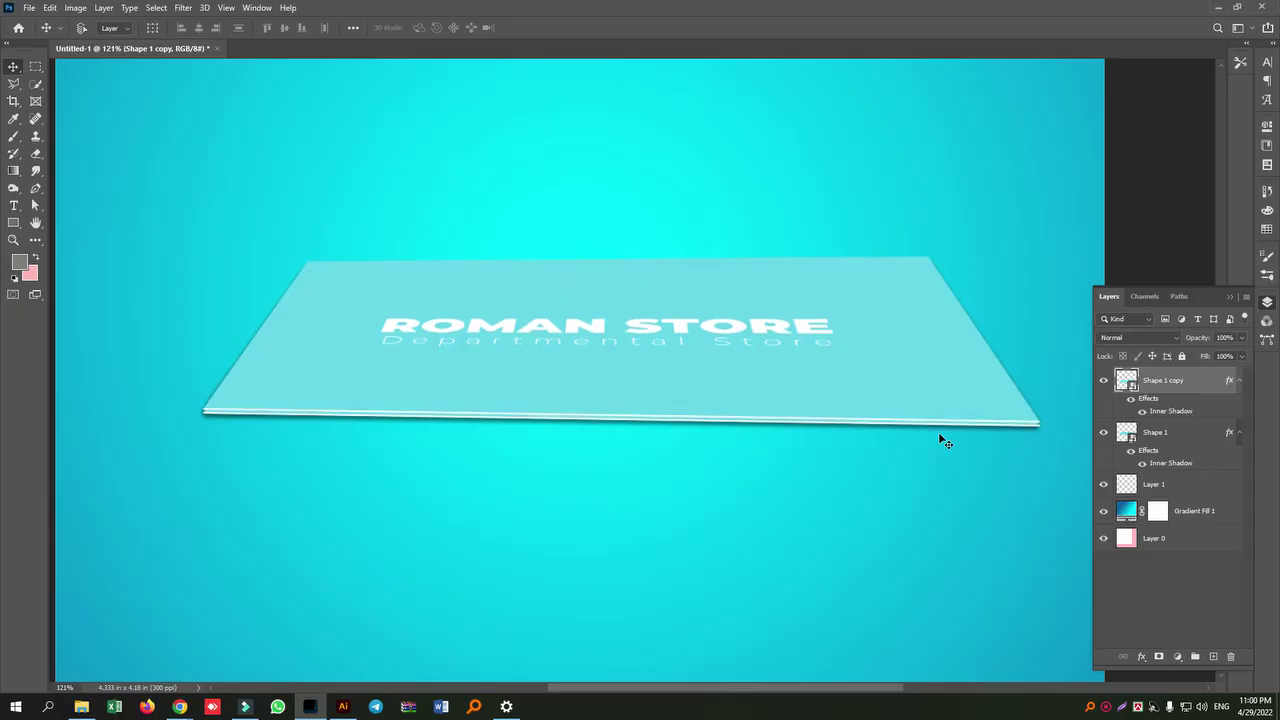
{"action": "key", "text": "Right"}
{"action": "key", "text": "Right"}
{"action": "key", "text": "Right"}
{"action": "key", "text": "Right"}
{"action": "key", "text": "Right"}
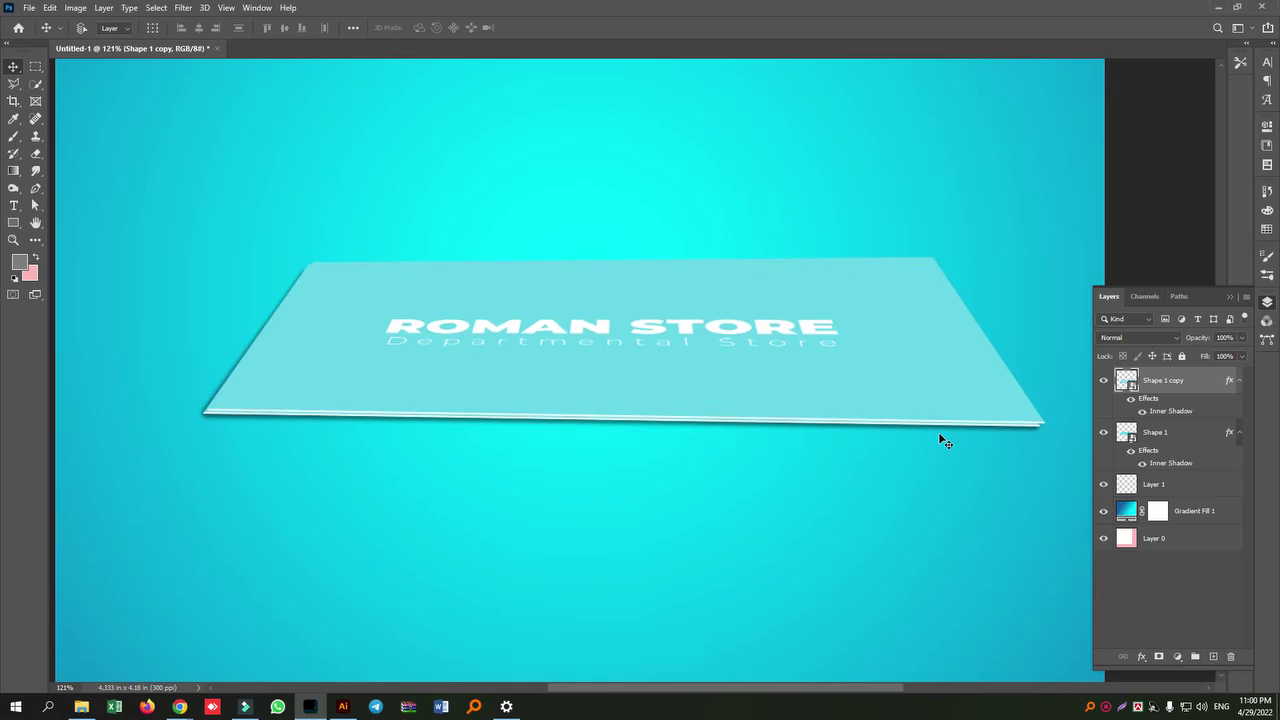
- Add a Drop Shadow effect to the Shape 1 copy layer using the Multiply blend mode
{"action": "left_click", "coordinate": [1141, 656]}
{"action": "key", "text": "Up"}
{"action": "key", "text": "Up"}
{"action": "key", "text": "Up"}
{"action": "key", "text": "Up"}
{"action": "key", "text": "Up"}
{"action": "key", "text": "Up"}
{"action": "key", "text": "Up"}
{"action": "key", "text": "Up"}
{"action": "key", "text": "Up"}
{"action": "key", "text": "Up"}
{"action": "key", "text": "Up"}
{"action": "key", "text": "Up"}
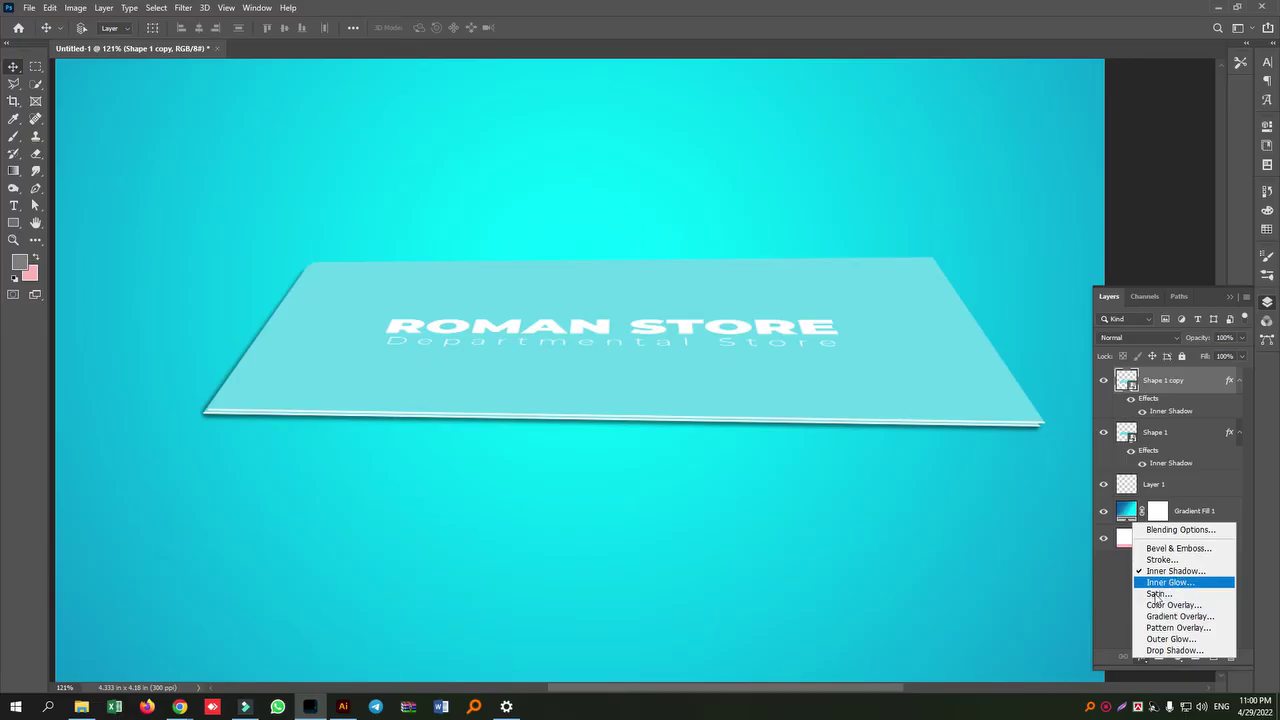
{"action": "left_click", "coordinate": [1159, 656]}
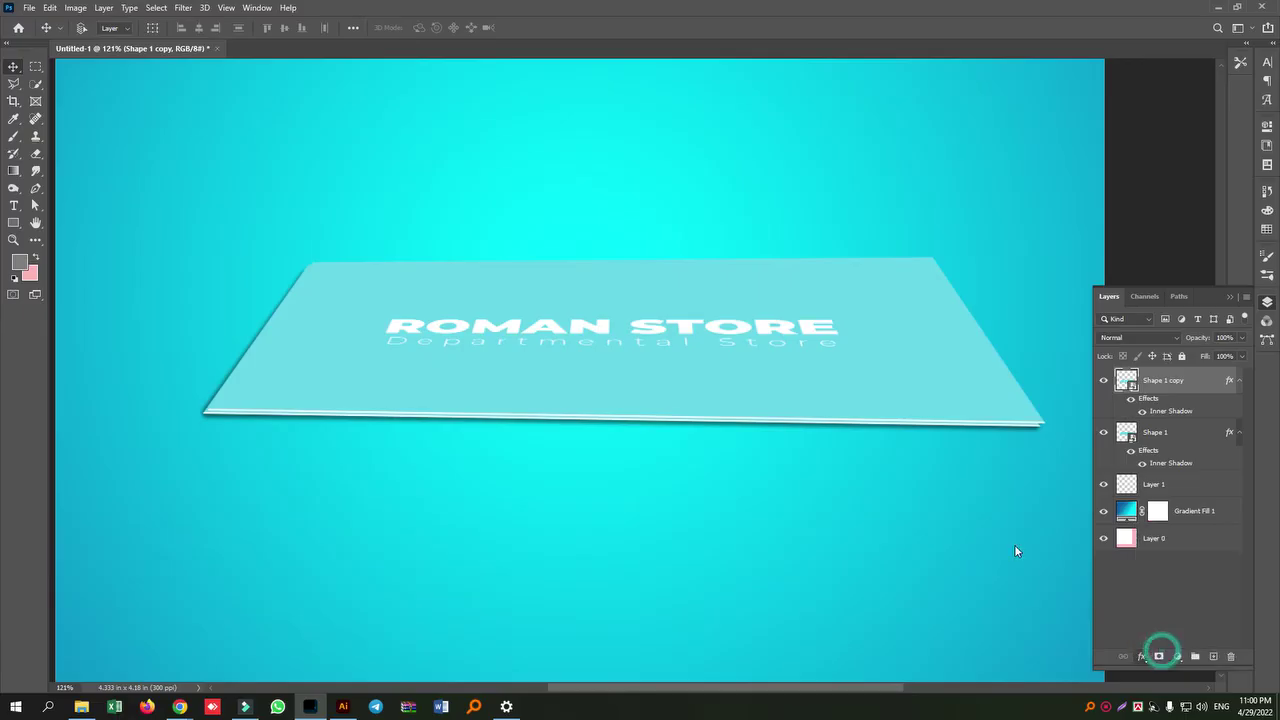
{"action": "left_click", "coordinate": [656, 378]}
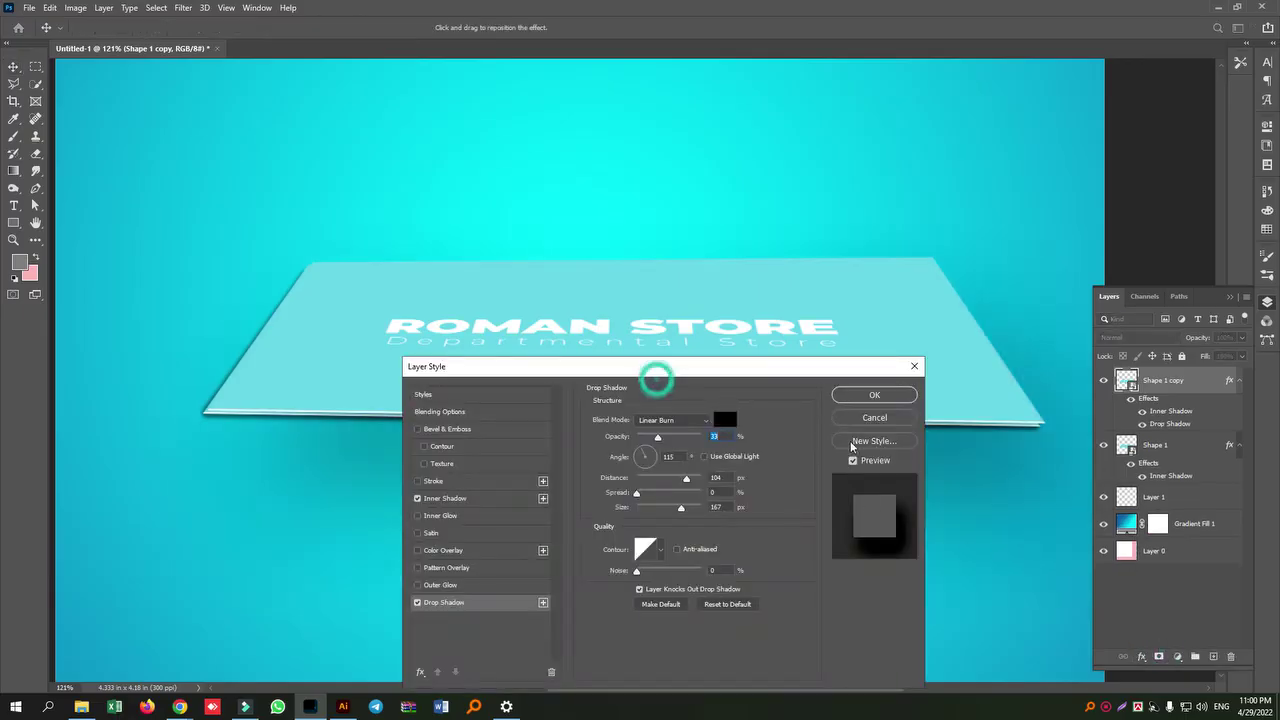
{"action": "left_click_drag", "start_coordinate": [738, 367], "coordinate": [939, 425]}
{"action": "left_click", "coordinate": [872, 474]}
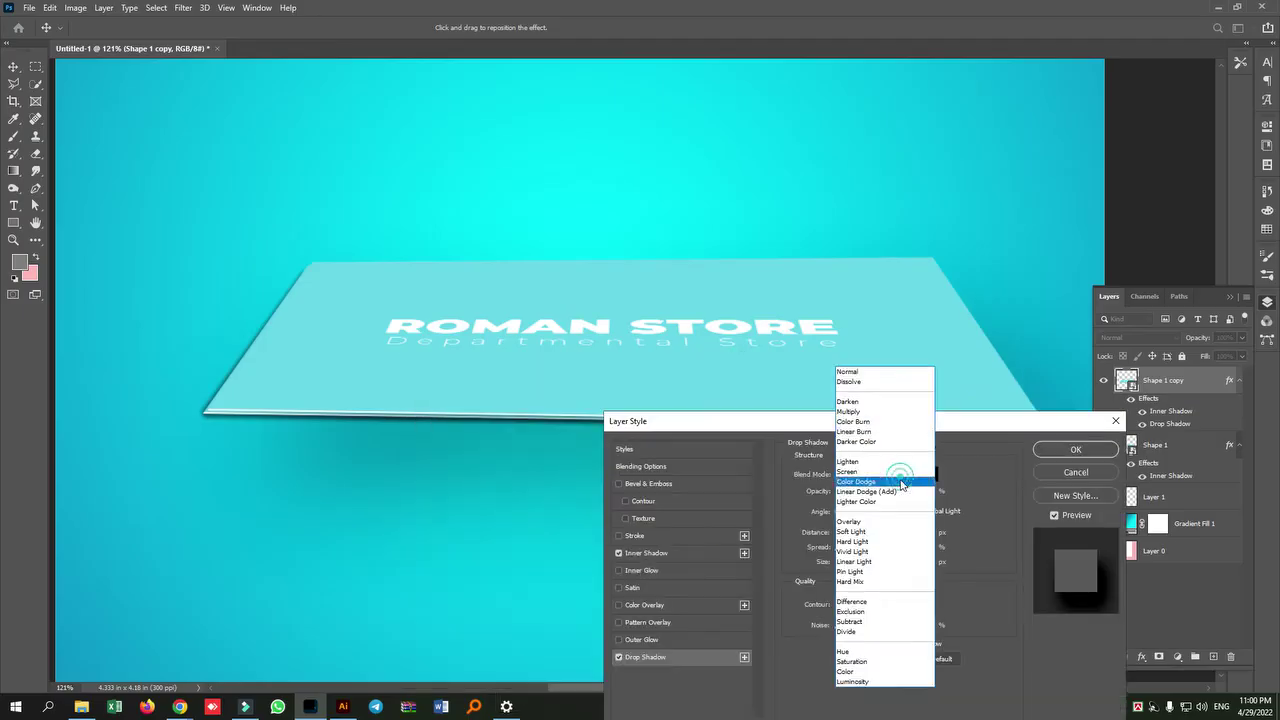
{"action": "left_click", "coordinate": [866, 414]}
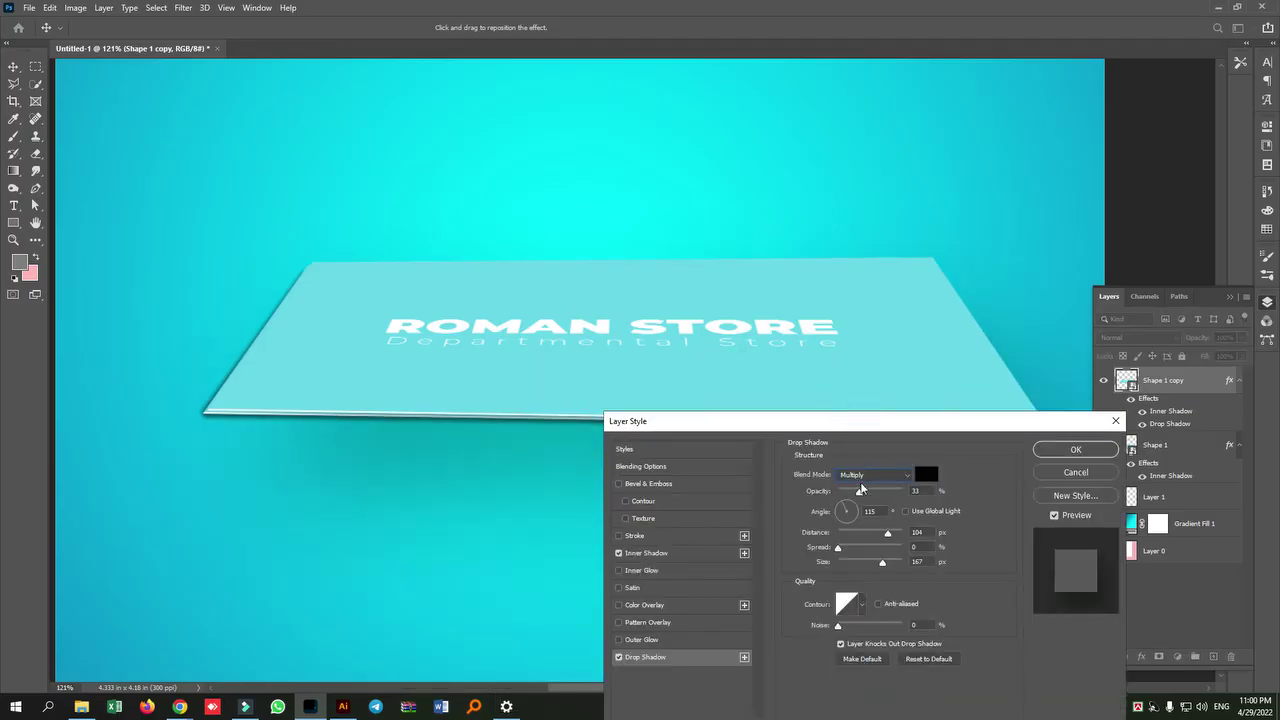
- Set the drop shadow's angle to 62°, distance to 1 px and size to 1 px
{"action": "left_click", "coordinate": [851, 508]}
{"action": "left_click", "coordinate": [851, 506]}
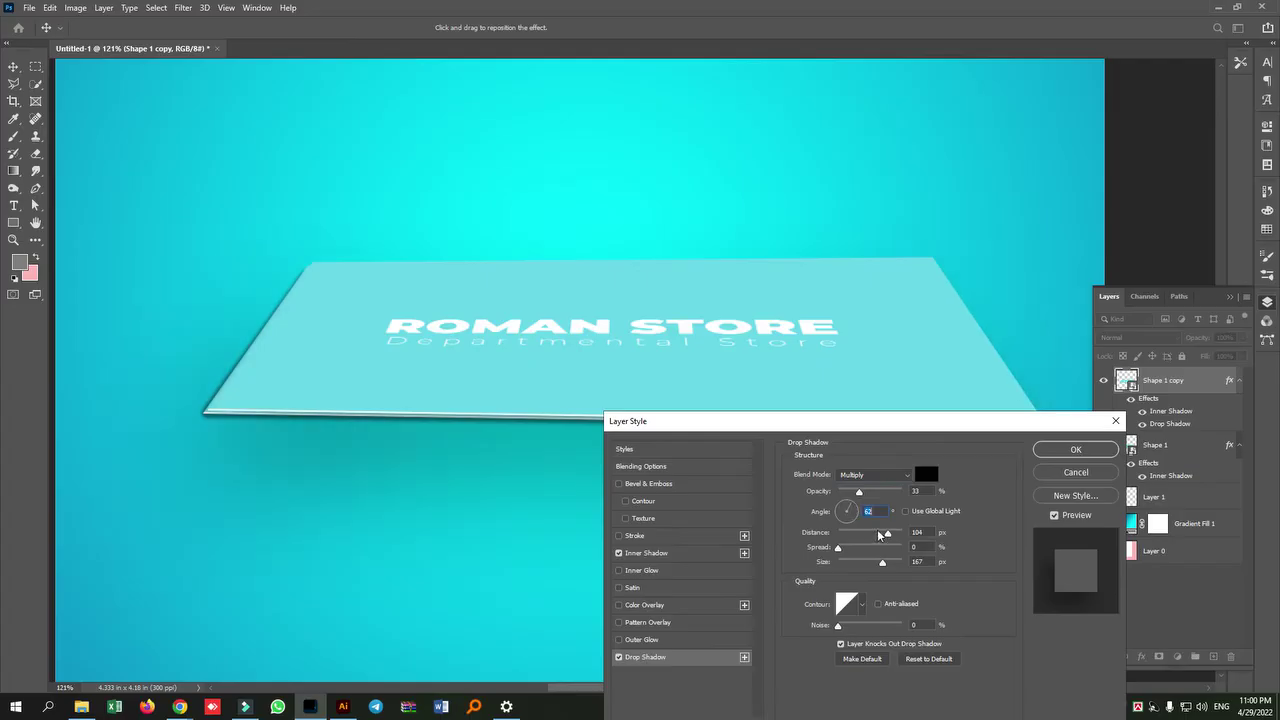
{"action": "left_click_drag", "start_coordinate": [887, 533], "coordinate": [833, 563]}
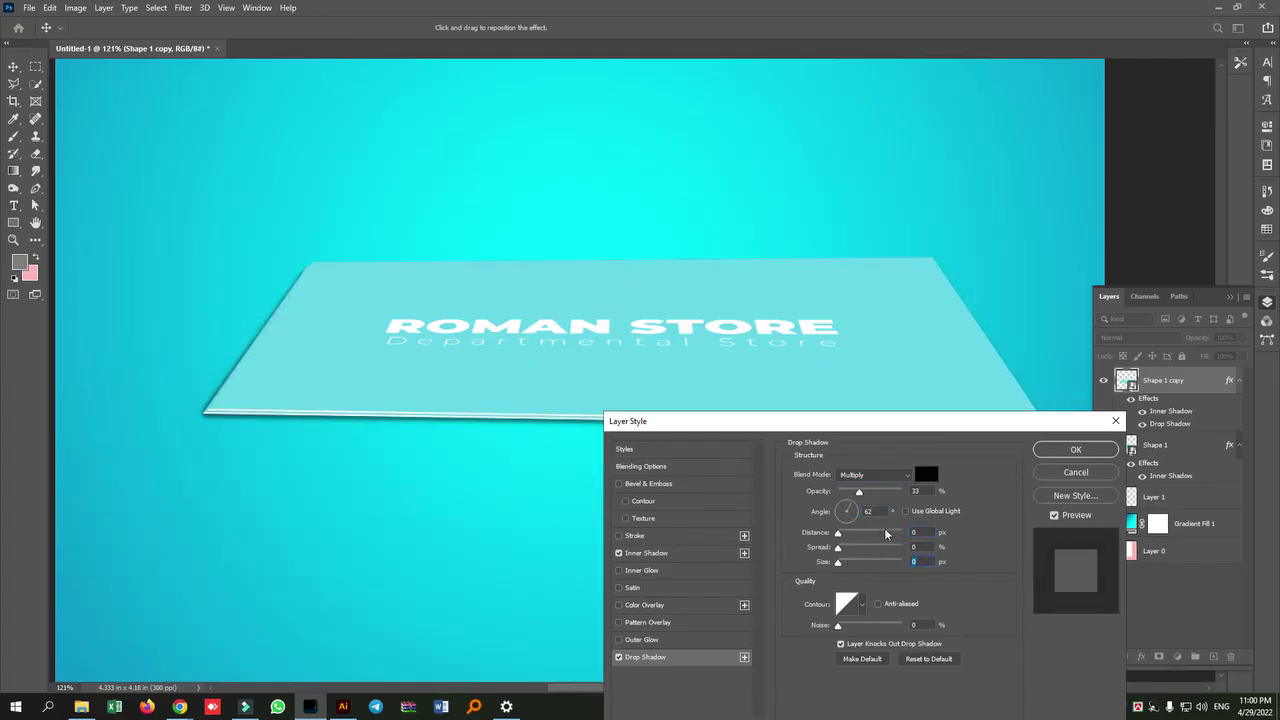
{"action": "left_click", "coordinate": [919, 532]}
{"action": "key", "text": "Up"}
{"action": "left_click", "coordinate": [925, 561]}
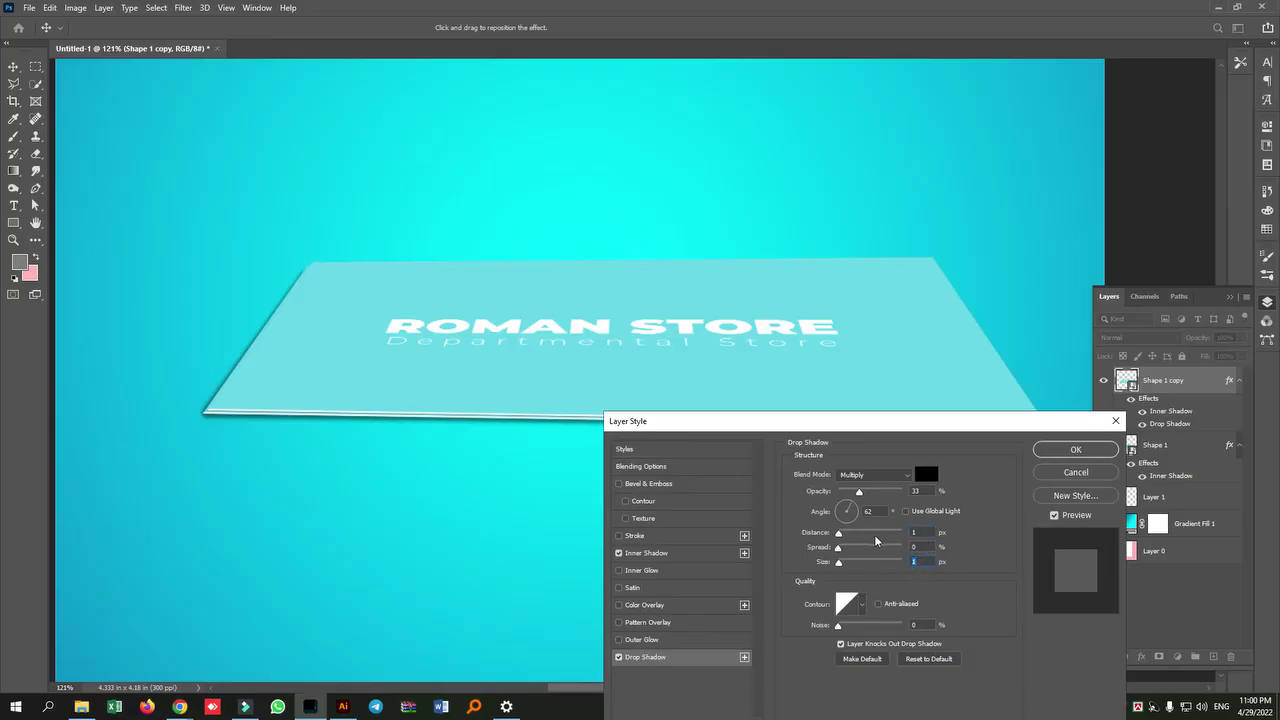
- Set the drop shadow's angle to 66° and distance to 2 px, and apply the effect
{"action": "left_click", "coordinate": [850, 510]}
{"action": "left_click", "coordinate": [849, 508]}
{"action": "left_click", "coordinate": [925, 532]}
{"action": "key", "text": "Up"}
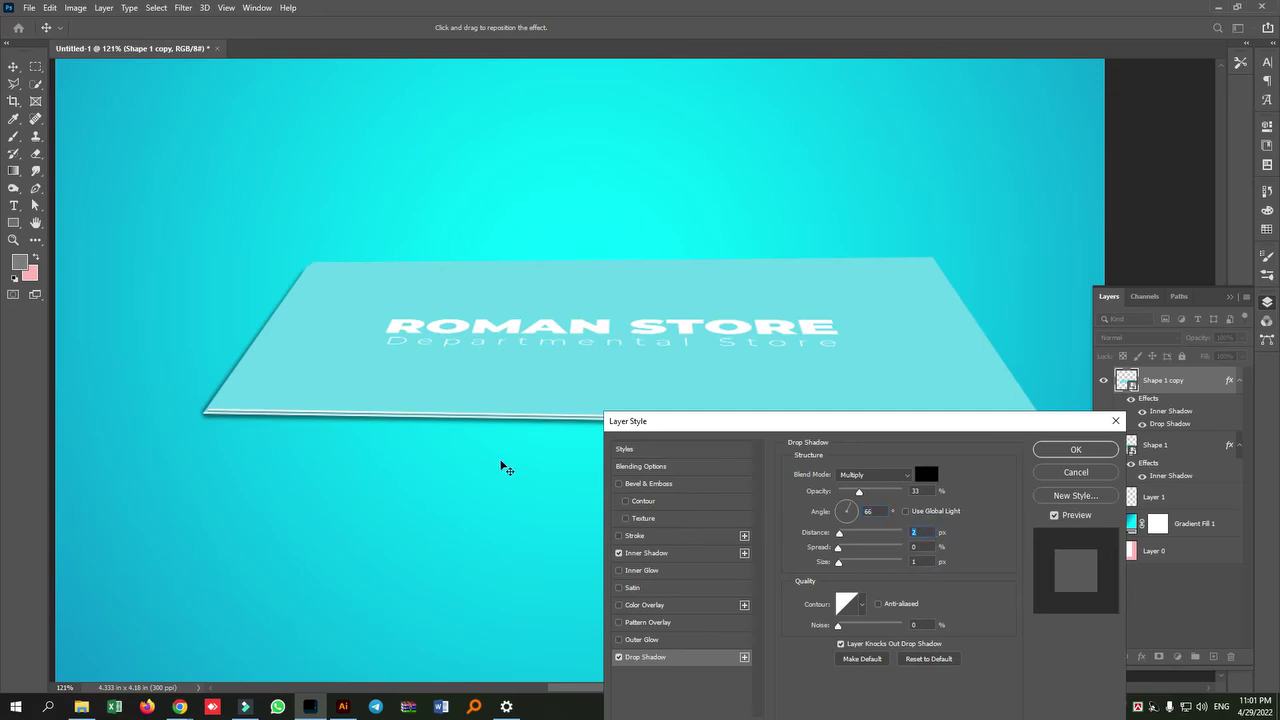
{"action": "left_click_drag", "start_coordinate": [740, 425], "coordinate": [553, 471]}
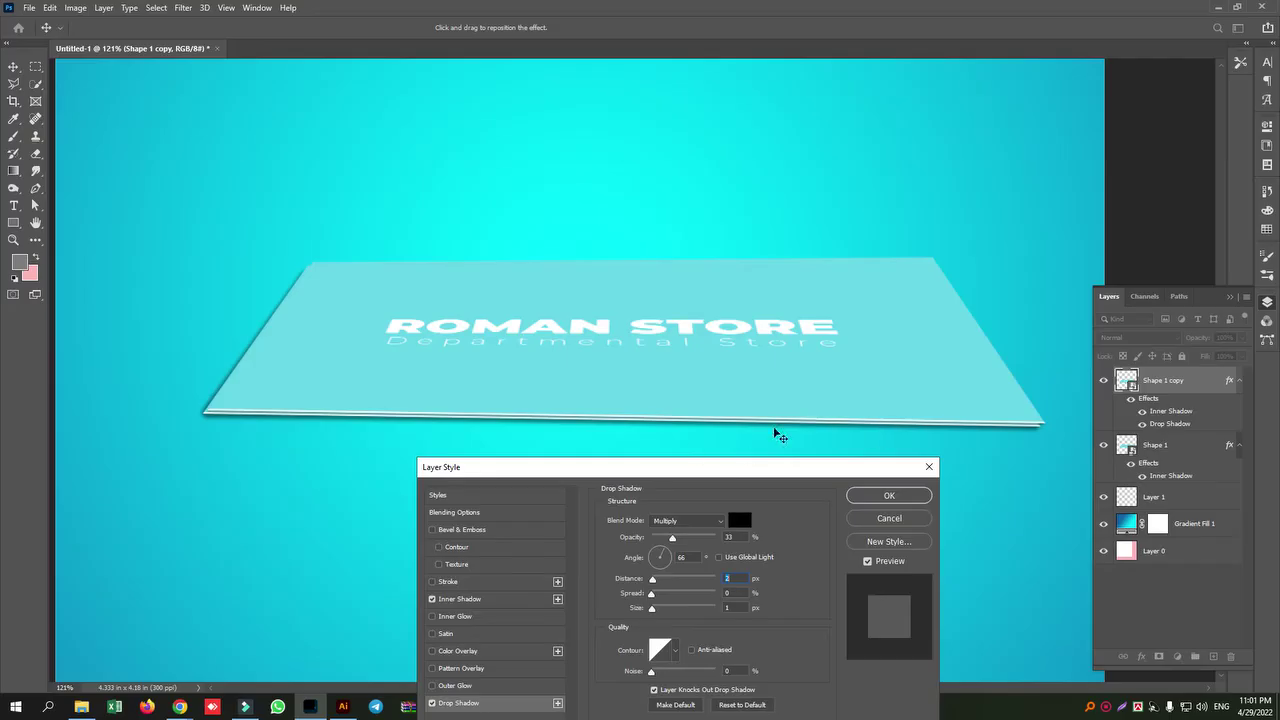
{"action": "left_click", "coordinate": [673, 541]}
{"action": "left_click", "coordinate": [673, 541]}
{"action": "left_click", "coordinate": [860, 496]}
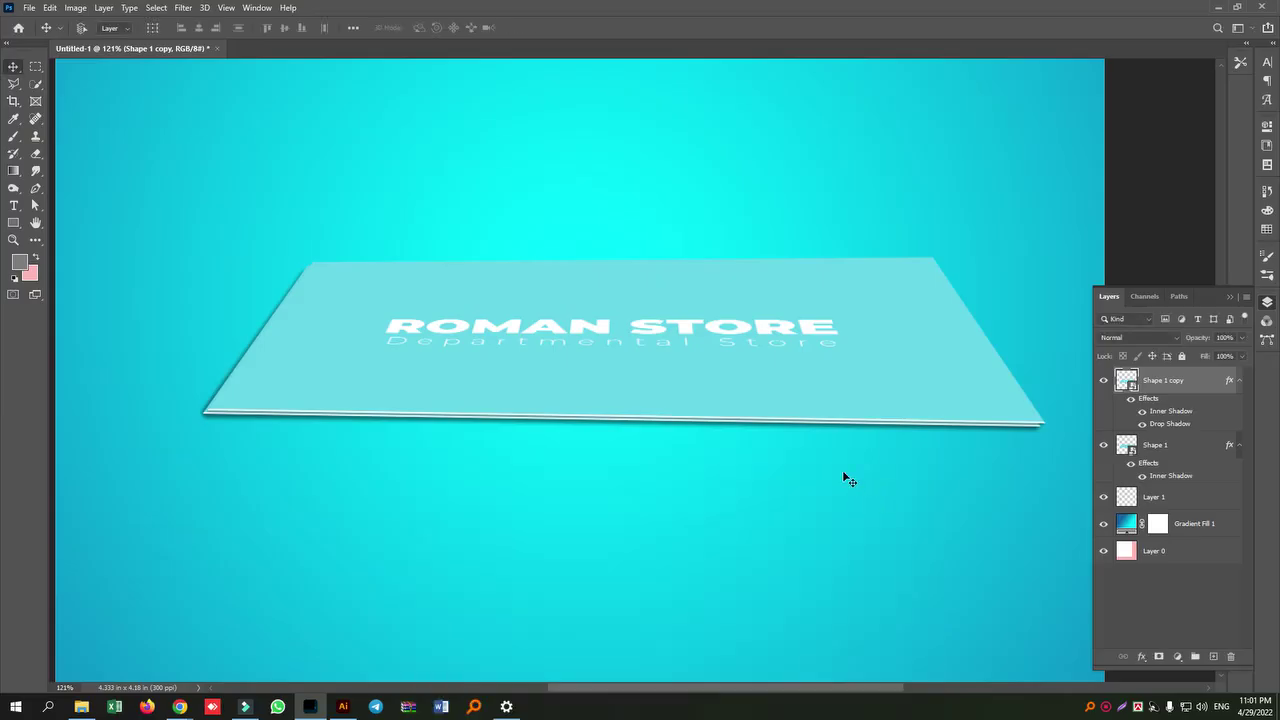
- Duplicate the Shape 1 copy layer and nudge the duplicate a few steps up and slightly to the right
{"action": "key", "text": "ctrl"}
{"action": "key", "text": "ctrl+j"}
{"action": "key", "text": "Up"}
{"action": "key", "text": "Up"}
{"action": "key", "text": "Up"}
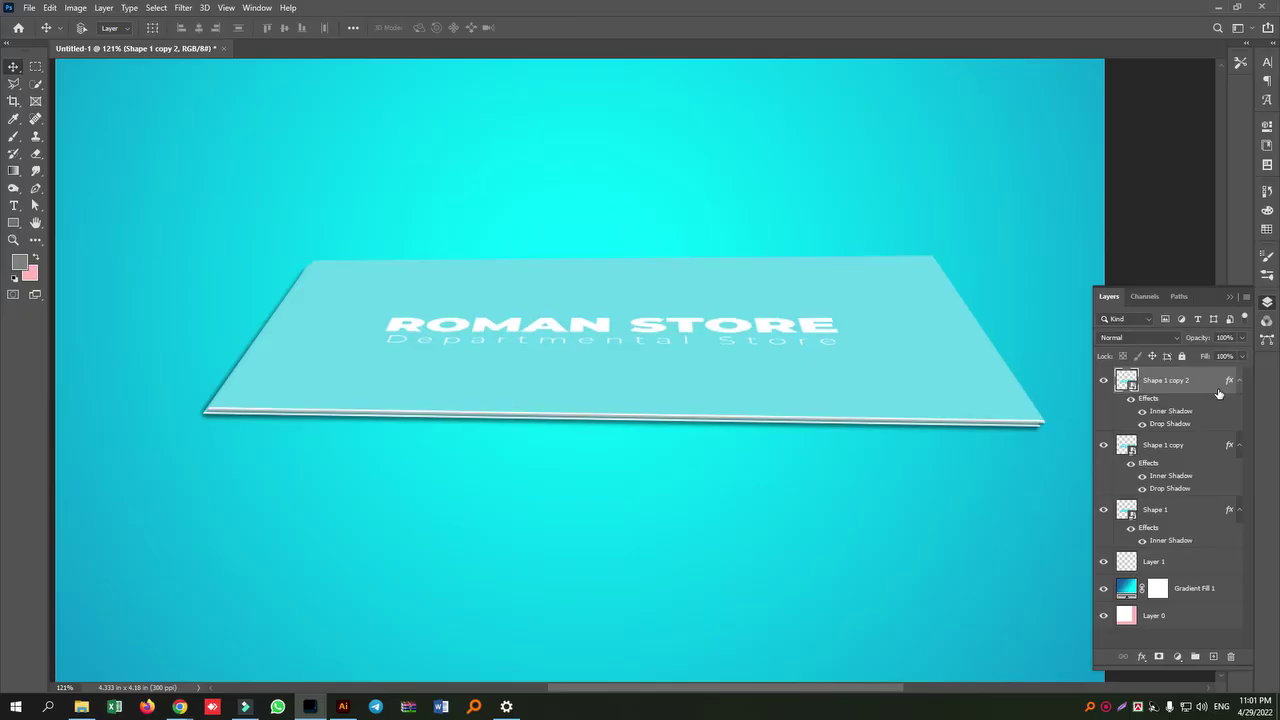
{"action": "key", "text": "Up"}
{"action": "key", "text": "Up"}
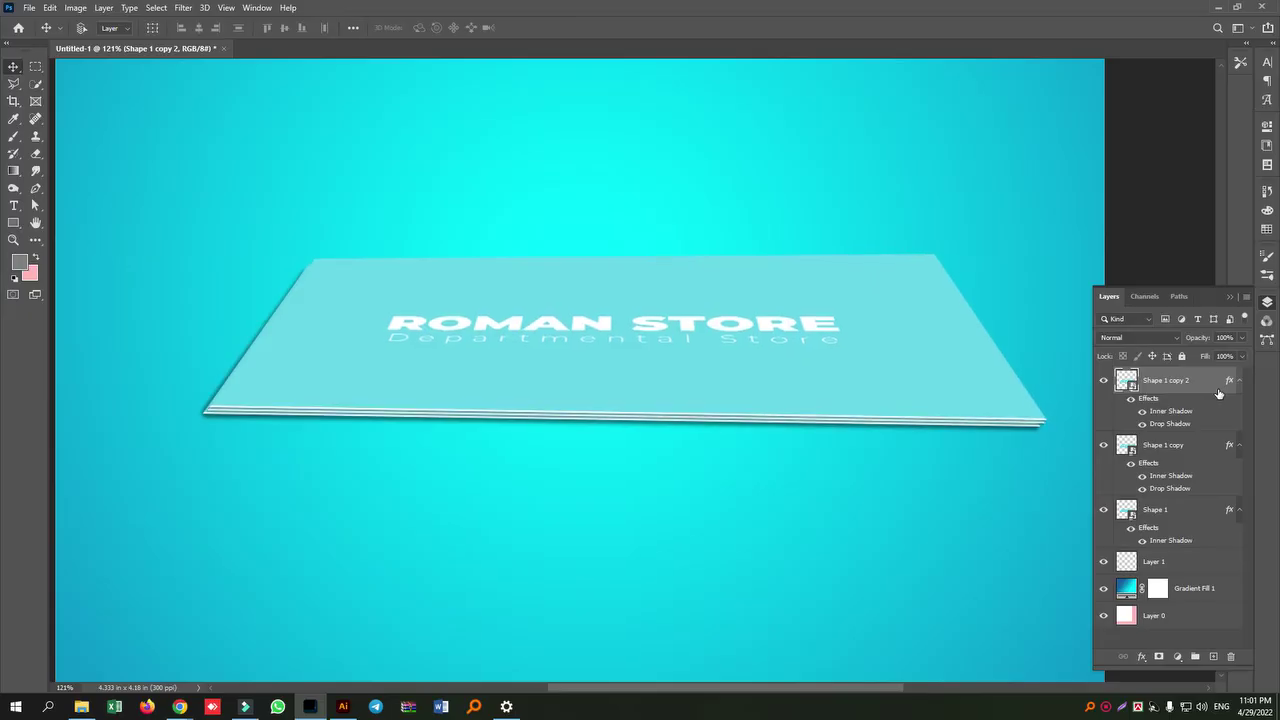
{"action": "key", "text": "Up"}
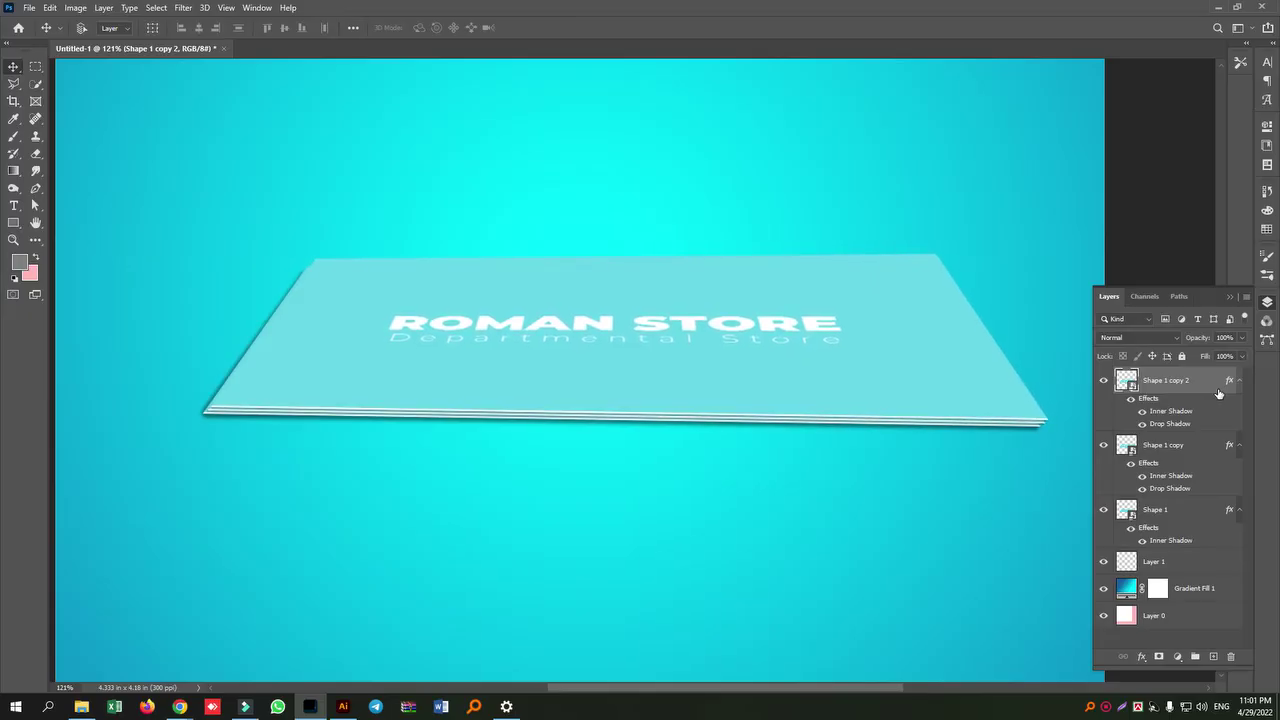
- Duplicate the Shape 1 copy 2 layer and offset the duplicate about six steps up and four steps to the right
{"action": "key", "text": "ctrl"}
{"action": "key", "text": "ctrl+j"}
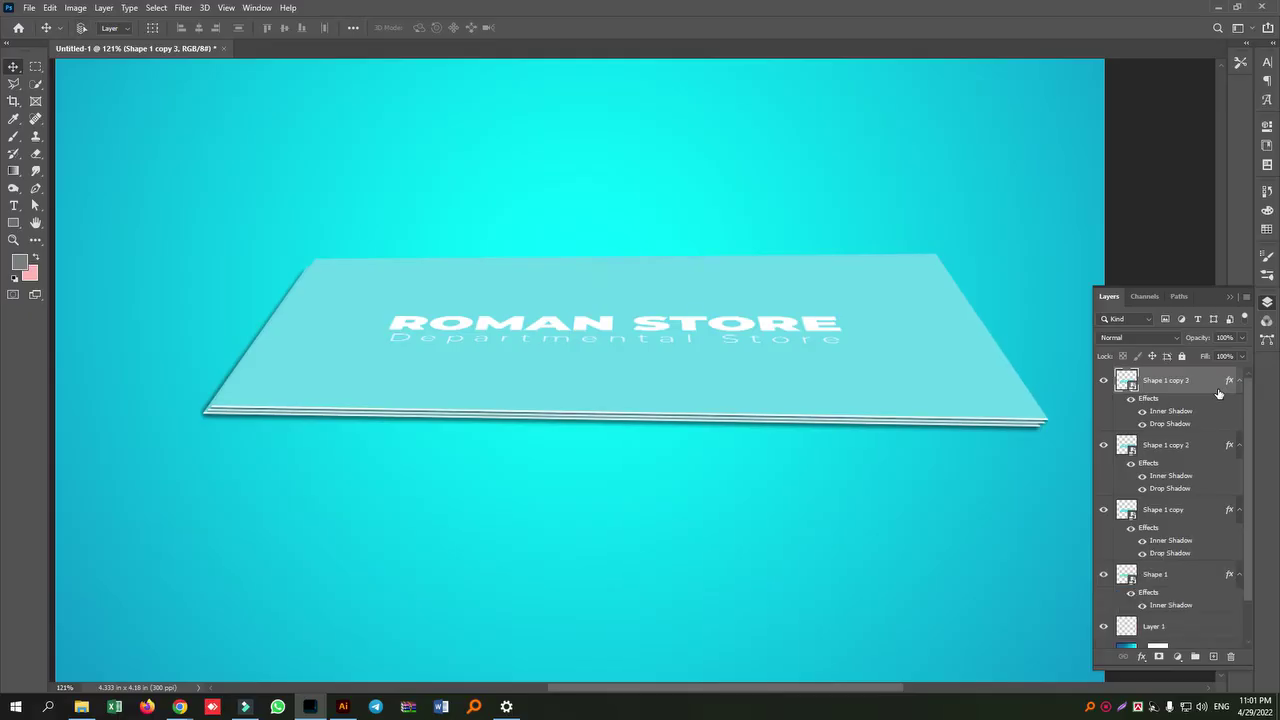
{"action": "key", "text": "shift+Up"}
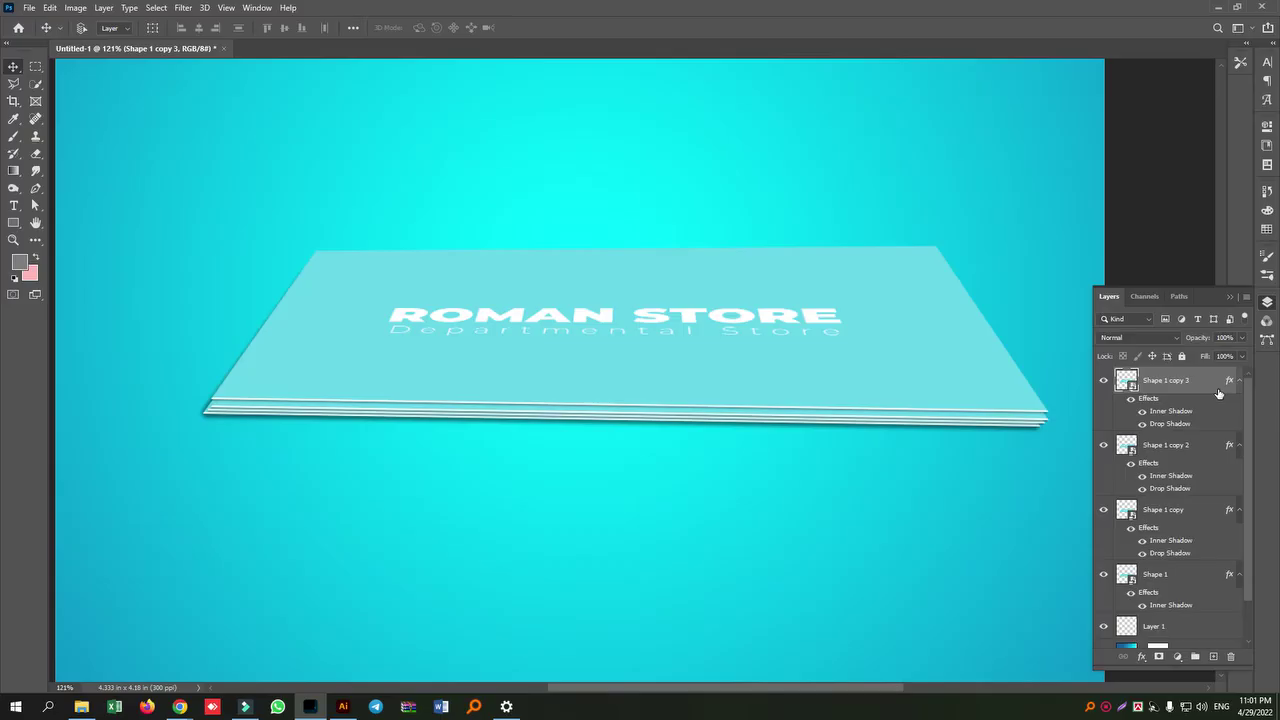
{"action": "key", "text": "Down"}
{"action": "key", "text": "Down"}
{"action": "key", "text": "Down"}
{"action": "key", "text": "Down"}
{"action": "key", "text": "Right"}
{"action": "key", "text": "Right"}
{"action": "key", "text": "Right"}
{"action": "key", "text": "Right"}
- Duplicate the Shape 1 copy 3 layer and nudge the duplicate four steps up and two steps to the right
{"action": "key", "text": "ctrl"}
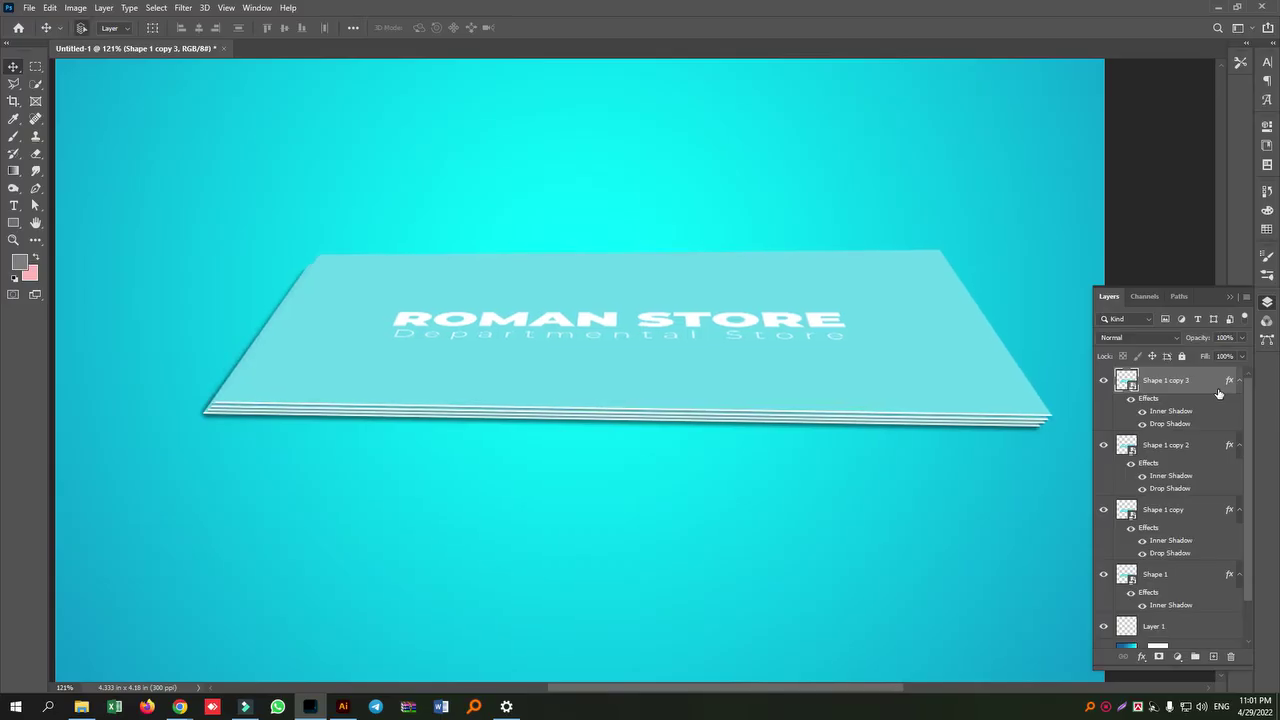
{"action": "key", "text": "ctrl+j"}
{"action": "key", "text": "Up"}
{"action": "key", "text": "Up"}
{"action": "key", "text": "Up"}
{"action": "key", "text": "Up"}
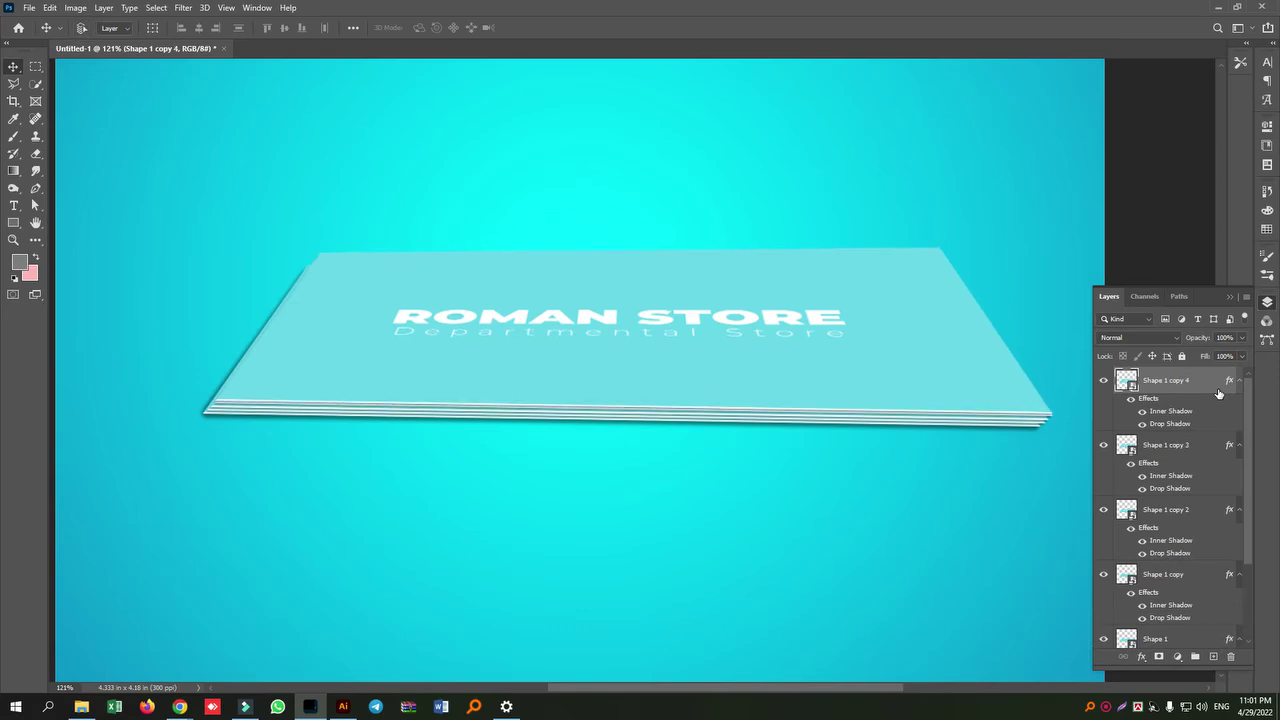
{"action": "key", "text": "Right"}
{"action": "key", "text": "Right"}
- Duplicate the Shape 1 copy 4 layer and nudge the duplicate about five steps up
{"action": "key", "text": "ctrl+j"}
{"action": "key", "text": "Up"}
{"action": "key", "text": "Up"}
{"action": "key", "text": "Up"}
{"action": "key", "text": "Up"}
{"action": "key", "text": "Up"}
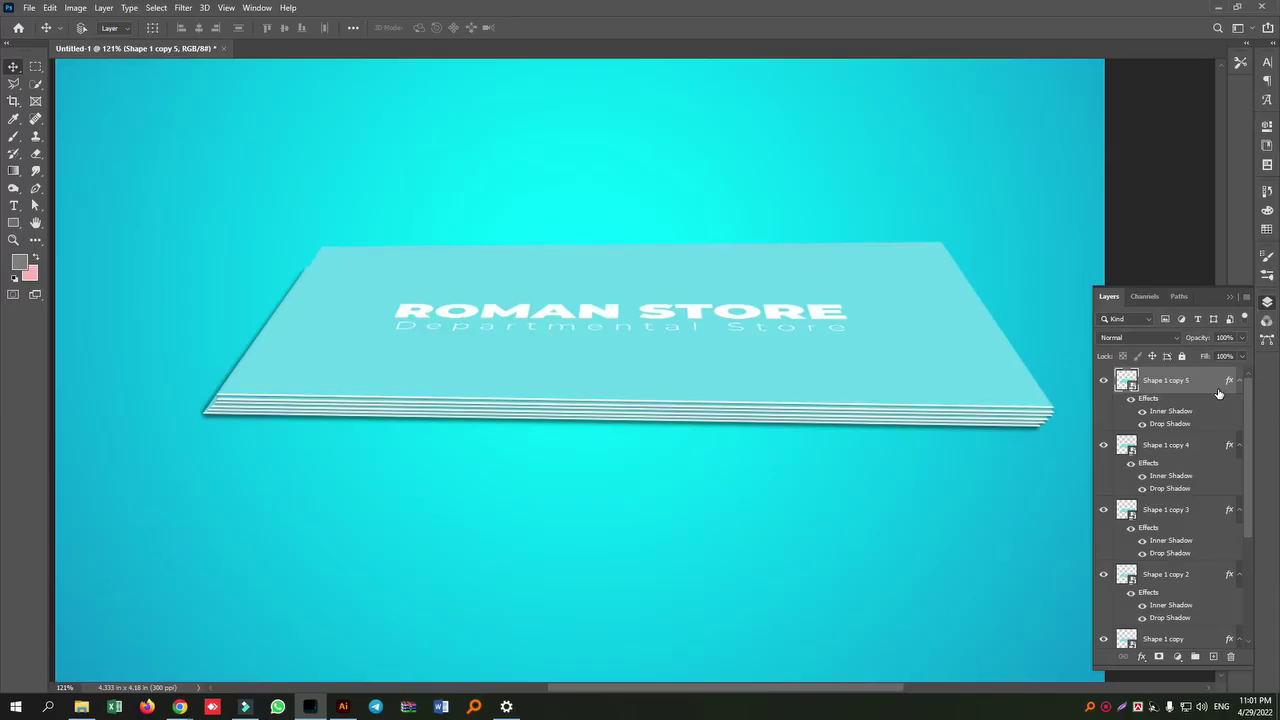
- Duplicate the Shape 1 copy 5 layer and nudge the duplicate about five steps up
{"action": "key", "text": "ctrl+j"}
{"action": "key", "text": "Up"}
{"action": "key", "text": "Up"}
{"action": "key", "text": "Up"}
{"action": "key", "text": "Up"}
{"action": "key", "text": "Up"}
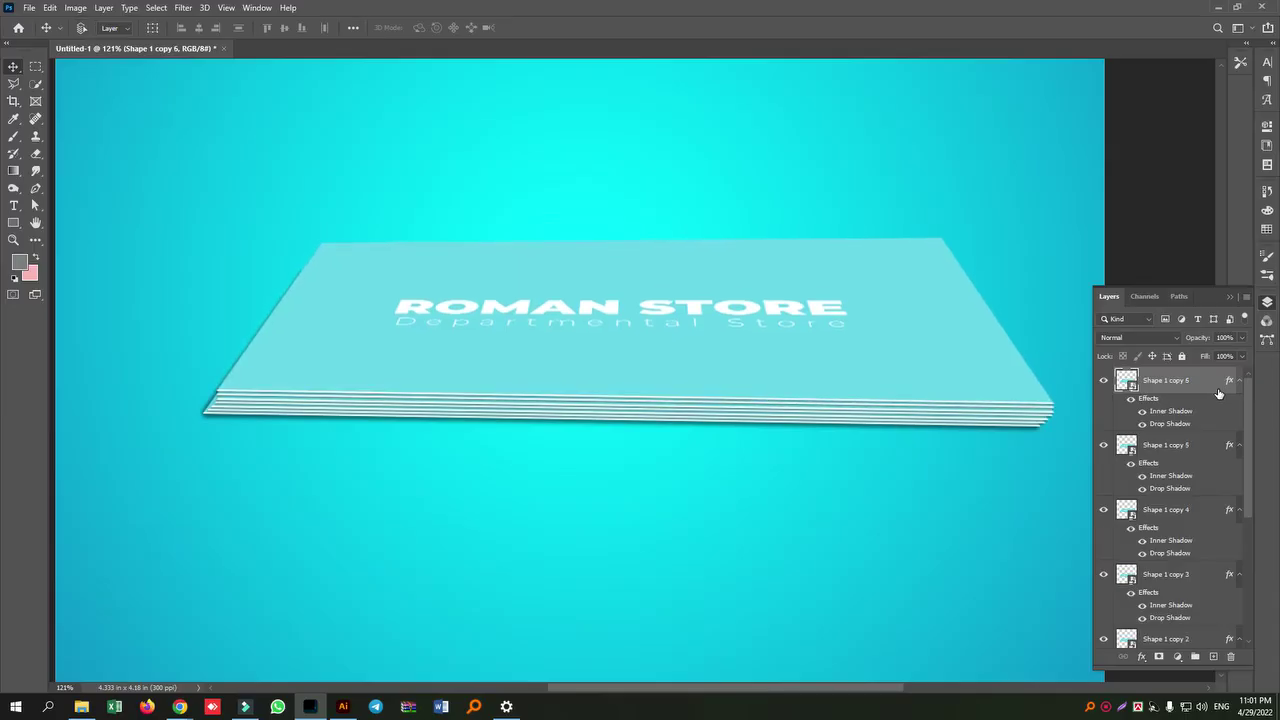
- Duplicate the Shape 1 copy 6 layer and nudge the duplicate about five steps up
{"action": "key", "text": "ctrl+j"}
{"action": "key", "text": "Up"}
{"action": "key", "text": "Up"}
{"action": "key", "text": "Up"}
{"action": "key", "text": "Up"}
{"action": "key", "text": "Up"}
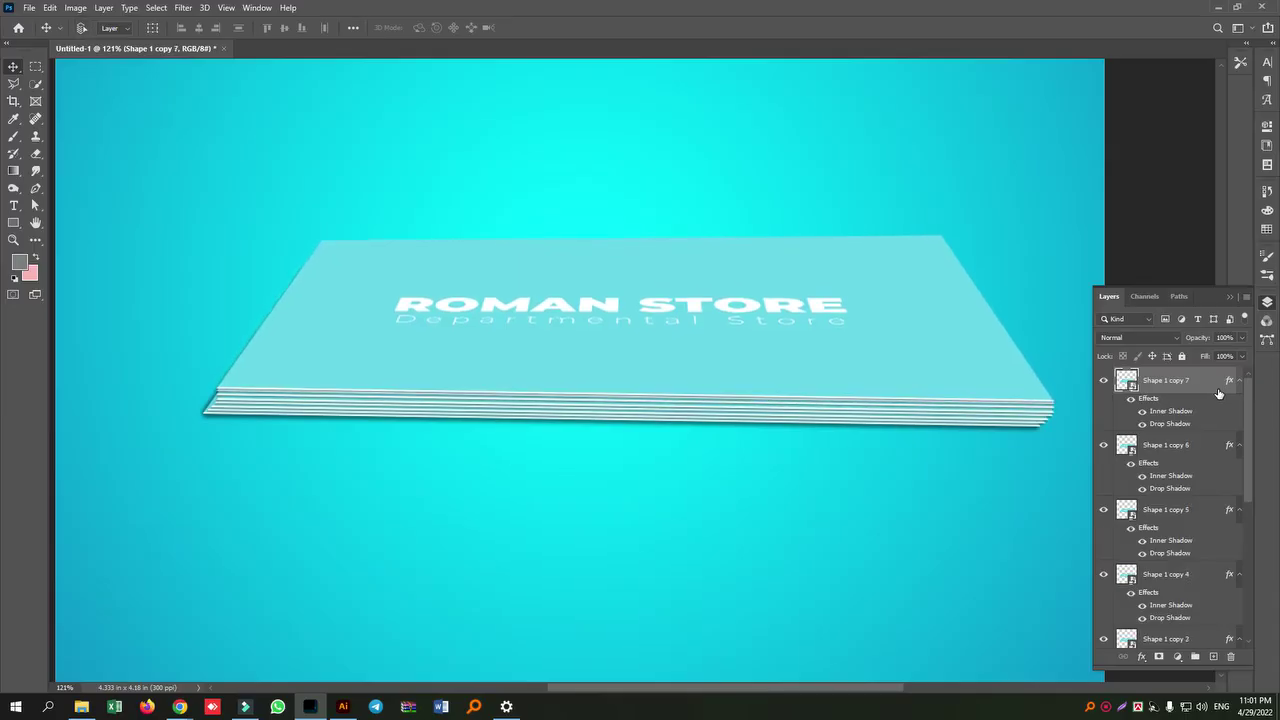
- Duplicate the Shape 1 copy 7 layer and nudge the duplicate about five steps up
{"action": "key", "text": "ctrl+j"}
{"action": "key", "text": "Up"}
{"action": "key", "text": "Up"}
{"action": "key", "text": "Up"}
{"action": "key", "text": "Up"}
{"action": "key", "text": "Up"}
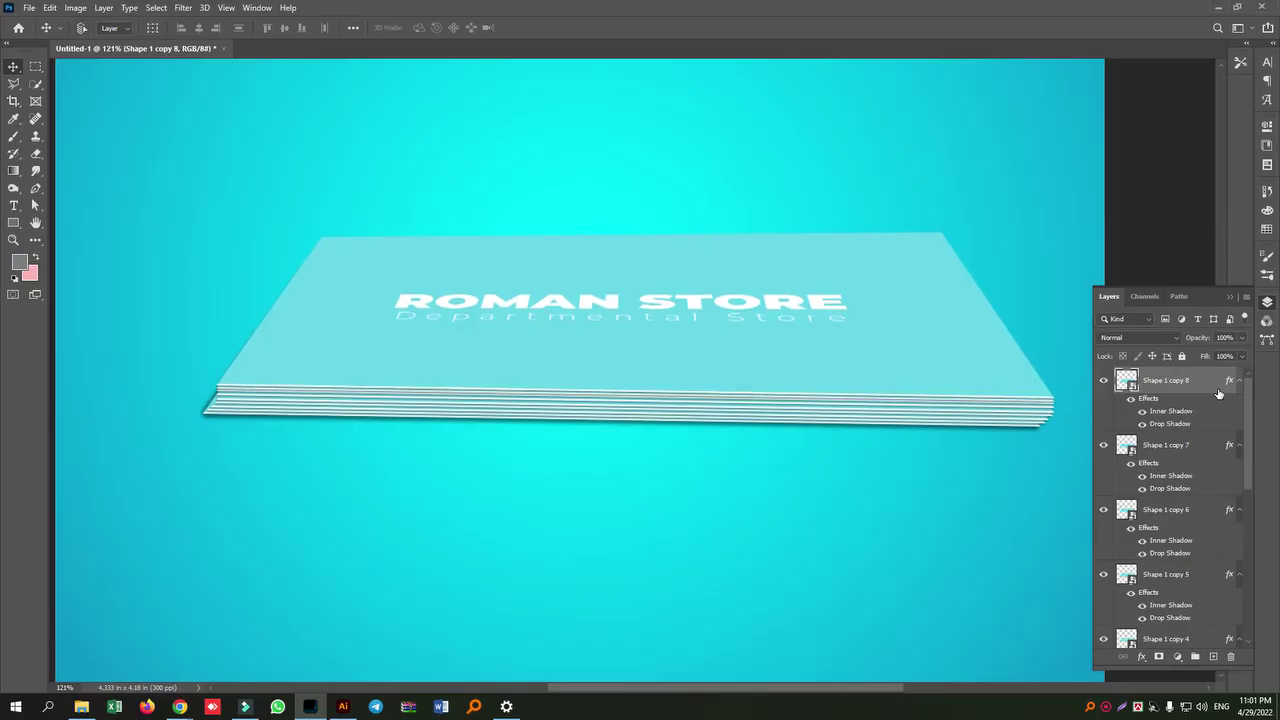
- Continue stacking cards up to Shape 1 copy 10 by duplicating the top card layer and nudging each duplicate a few steps up
{"action": "key", "text": "Up"}
{"action": "key", "text": "Up"}
{"action": "key", "text": "Up"}
{"action": "key", "text": "ctrl+j"}
{"action": "key", "text": "Up"}
{"action": "key", "text": "Up"}
{"action": "key", "text": "Up"}
{"action": "key", "text": "Up"}
{"action": "key", "text": "Up"}
- Duplicate the Shape 1 copy 10 layer and nudge the duplicate about five steps up
{"action": "key", "text": "ctrl+j"}
{"action": "key", "text": "Up"}
{"action": "key", "text": "Up"}
{"action": "key", "text": "Up"}
{"action": "key", "text": "Up"}
{"action": "key", "text": "Up"}
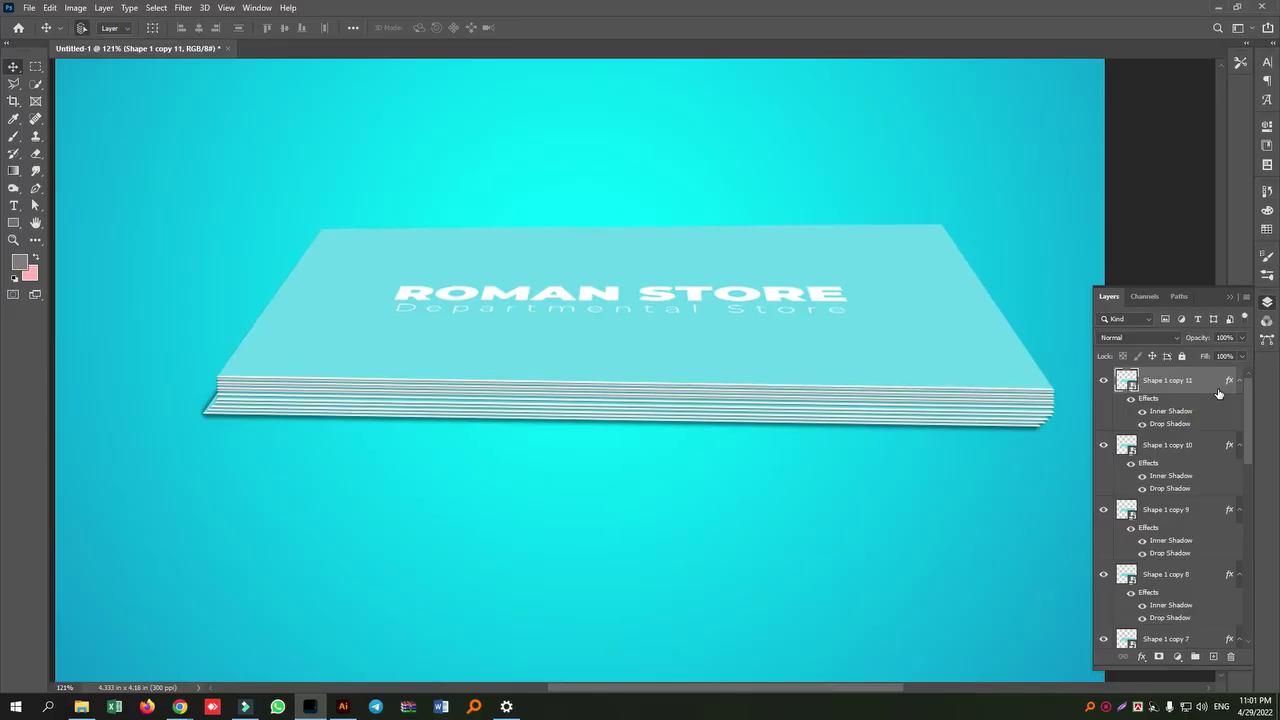
- Duplicate the Shape 1 copy 11 layer and nudge the duplicate about five steps up
{"action": "key", "text": "ctrl+j"}
{"action": "key", "text": "Up"}
{"action": "key", "text": "Up"}
{"action": "key", "text": "Up"}
{"action": "key", "text": "Up"}
{"action": "key", "text": "Up"}
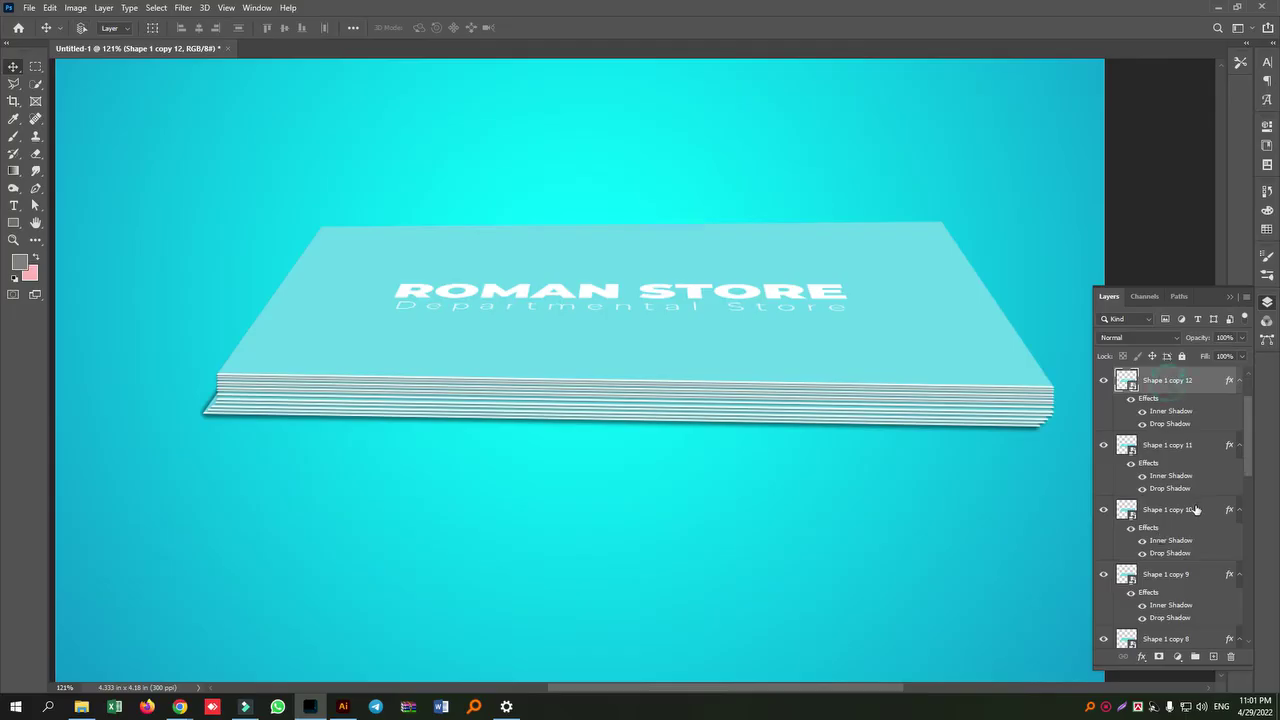
- Duplicate the card layers from Shape 1 copy 2 through Shape 1 copy 12 and group the duplicates
{"action": "scroll", "coordinate": [1175, 480], "scroll_direction": "down", "scroll_amount": 7}
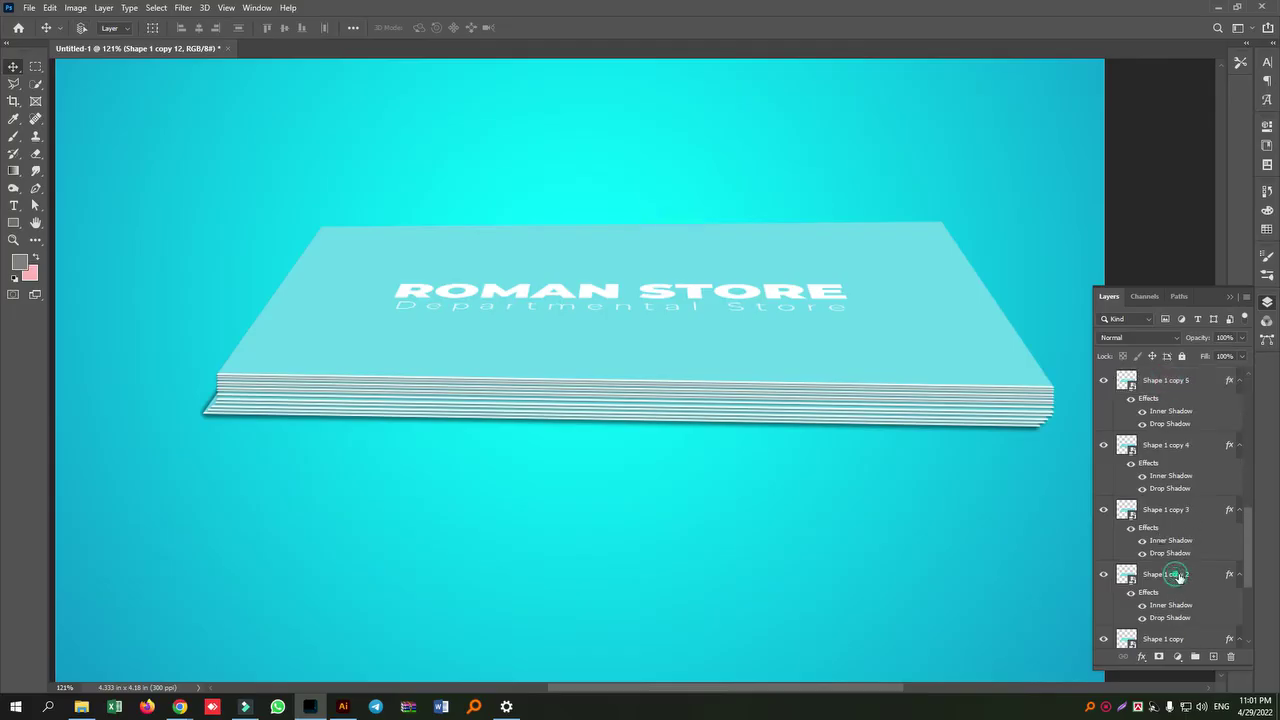
{"action": "left_click", "coordinate": [1180, 574], "text": "shift"}
{"action": "key", "text": "ctrl+j"}
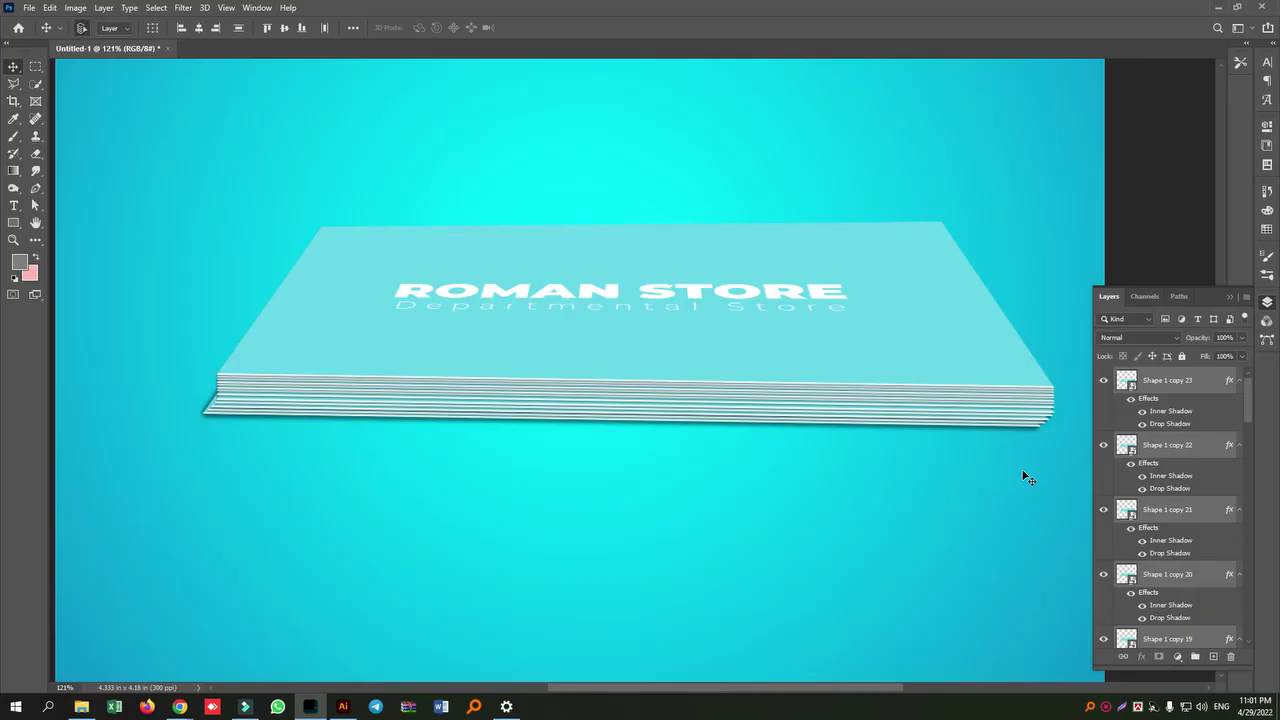
{"action": "key", "text": "ctrl+g"}
- Nudge Group 1 about seven steps left and up so its cards rest on the lower stack without a gap
{"action": "key", "text": "Left"}
{"action": "key", "text": "Left"}
{"action": "key", "text": "Left"}
{"action": "key", "text": "Left"}
{"action": "key", "text": "Left"}
{"action": "key", "text": "Left"}
{"action": "key", "text": "Left"}
{"action": "key", "text": "Up"}
{"action": "key", "text": "Up"}
{"action": "key", "text": "Up"}
{"action": "key", "text": "Up"}
{"action": "key", "text": "Up"}
{"action": "key", "text": "Up"}
{"action": "key", "text": "Up"}
{"action": "key", "text": "Up"}
{"action": "key", "text": "Up"}
{"action": "key", "text": "Up"}
{"action": "key", "text": "Up"}
{"action": "key", "text": "Up"}
{"action": "key", "text": "Up"}
{"action": "key", "text": "Up"}
{"action": "key", "text": "Up"}
{"action": "key", "text": "Up"}
{"action": "key", "text": "Up"}
{"action": "key", "text": "Up"}
{"action": "key", "text": "Up"}
{"action": "key", "text": "Up"}
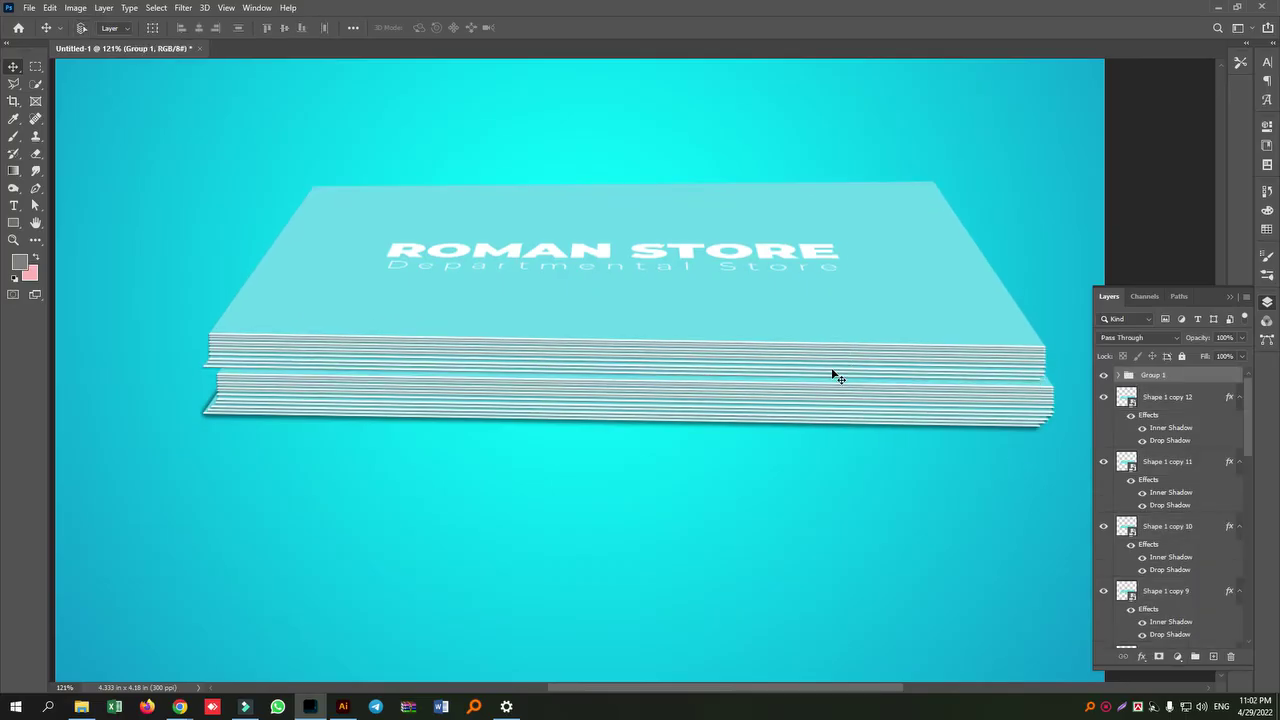
{"action": "key", "text": "Down"}
{"action": "key", "text": "Down"}
{"action": "key", "text": "Down"}
{"action": "key", "text": "Down"}
{"action": "key", "text": "Down"}
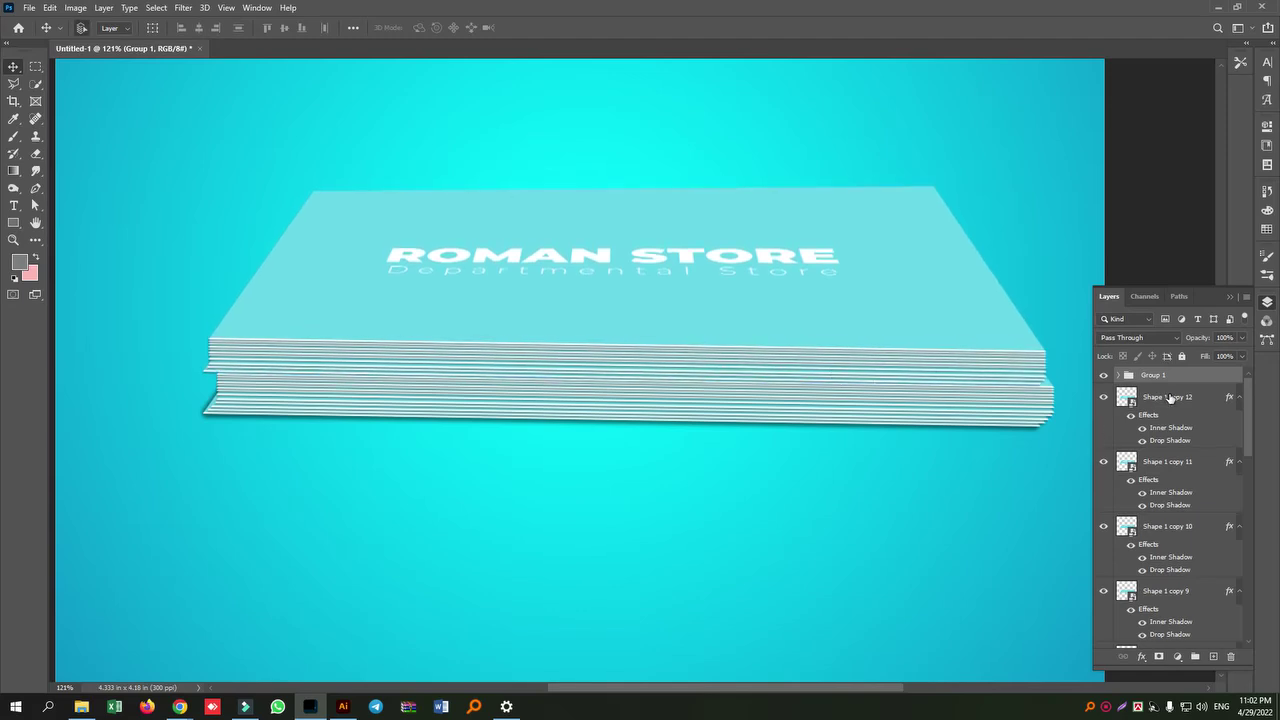
- Duplicate Group 1 and nudge the copy slightly right and up above the existing stack
{"action": "key", "text": "ctrl+j"}
{"action": "key", "text": "shift+Right"}
{"action": "key", "text": "shift+Up"}
{"action": "key", "text": "shift+Up"}
{"action": "key", "text": "shift+Up"}
{"action": "key", "text": "Up"}
{"action": "key", "text": "Up"}
{"action": "key", "text": "Up"}
{"action": "key", "text": "Up"}
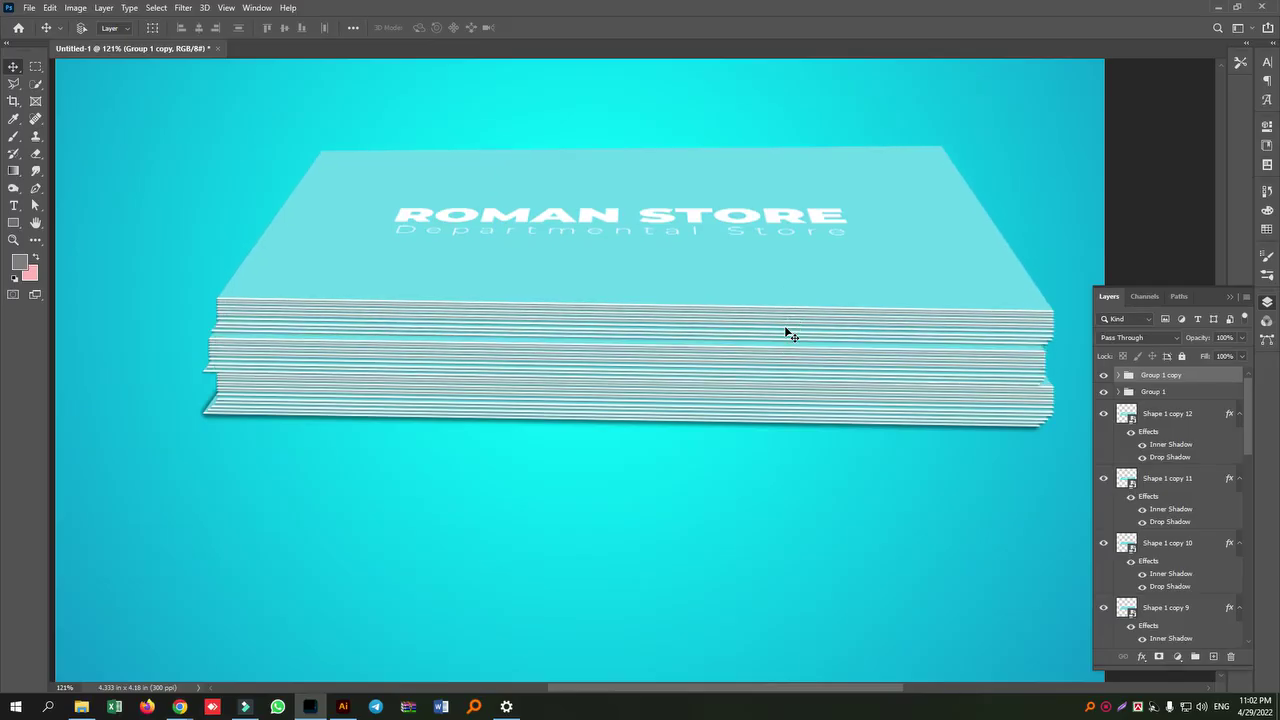
- Nudge Group 1 copy about three steps right and a few steps down to close the gap beneath it
{"action": "key", "text": "Right"}
{"action": "key", "text": "Right"}
{"action": "key", "text": "Right"}
{"action": "key", "text": "Down"}
{"action": "key", "text": "Down"}
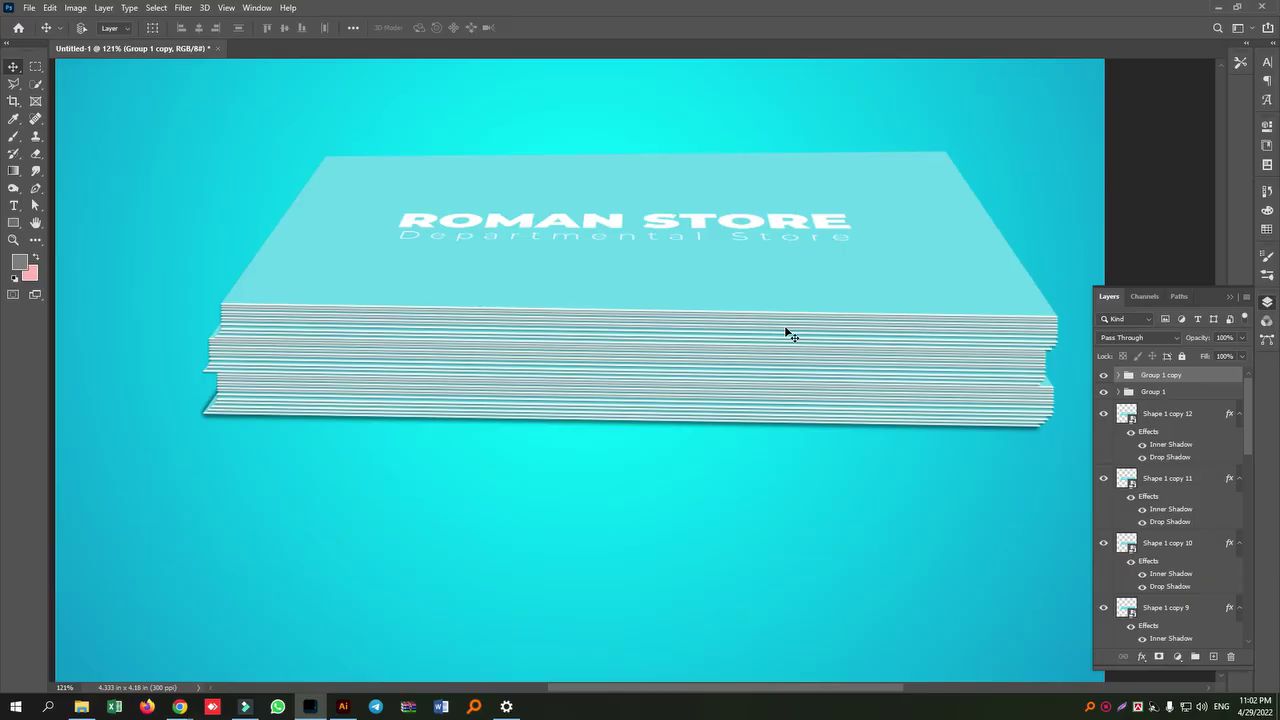
- Group the remaining loose card layers from Shape 1 copy 12 down to Shape 1 copy
{"action": "key", "text": "ctrl+minus"}
{"action": "key", "text": "ctrl+minus"}
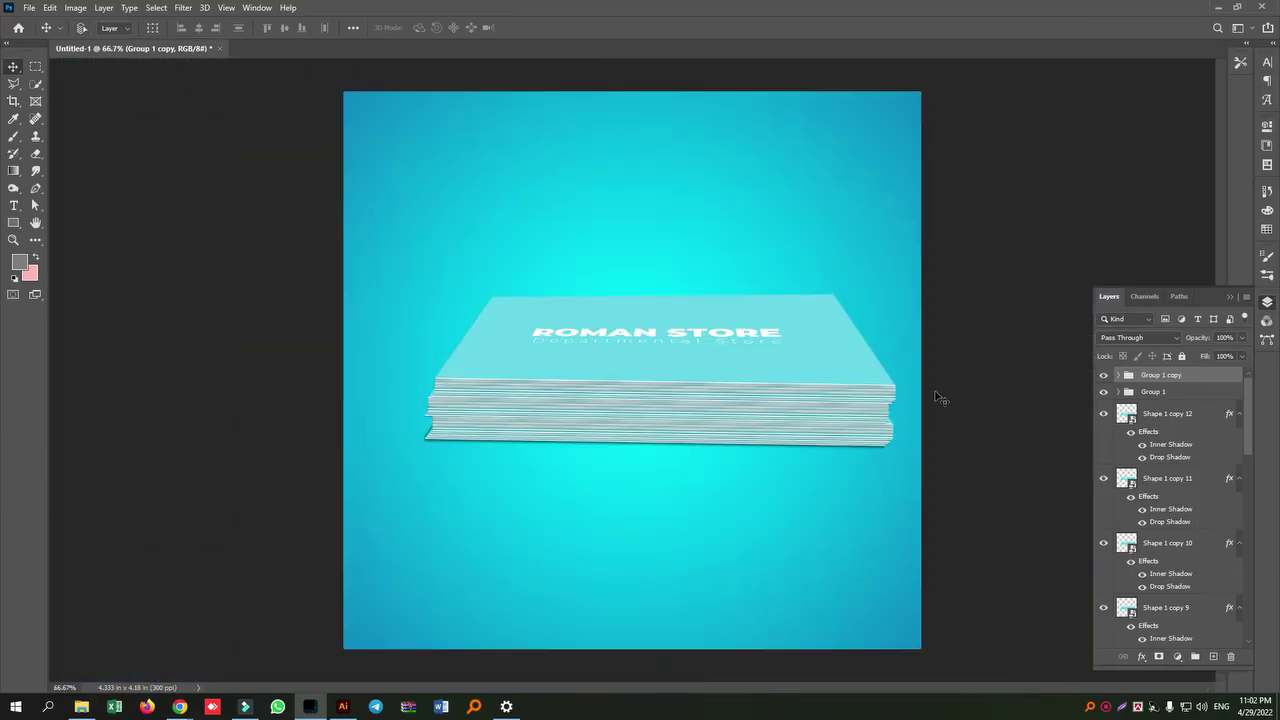
{"action": "scroll", "coordinate": [958, 397], "scroll_direction": "up", "scroll_amount": 2}
{"action": "scroll", "coordinate": [960, 402], "scroll_direction": "down", "scroll_amount": 1}
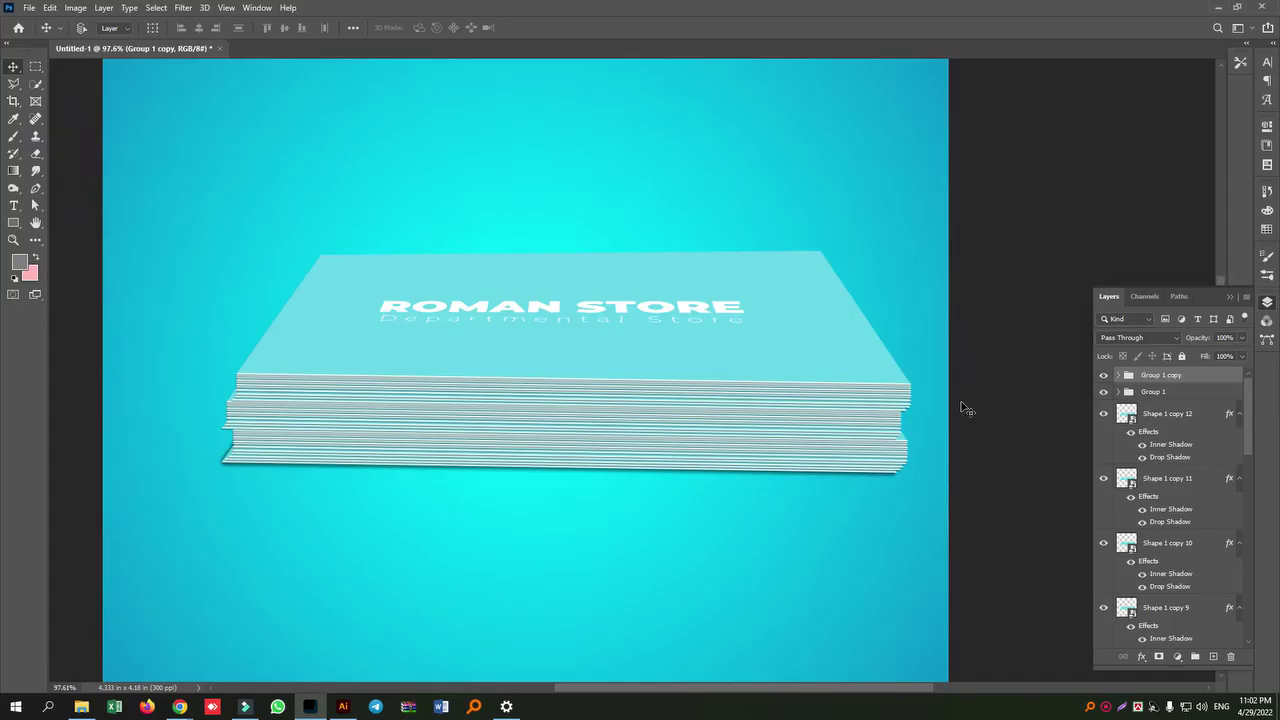
{"action": "scroll", "coordinate": [962, 406], "scroll_direction": "up", "scroll_amount": 1}
{"action": "left_click", "coordinate": [1160, 417]}
{"action": "scroll", "coordinate": [1180, 520], "scroll_direction": "down", "scroll_amount": 5}
{"action": "scroll", "coordinate": [1185, 540], "scroll_direction": "down", "scroll_amount": 8}
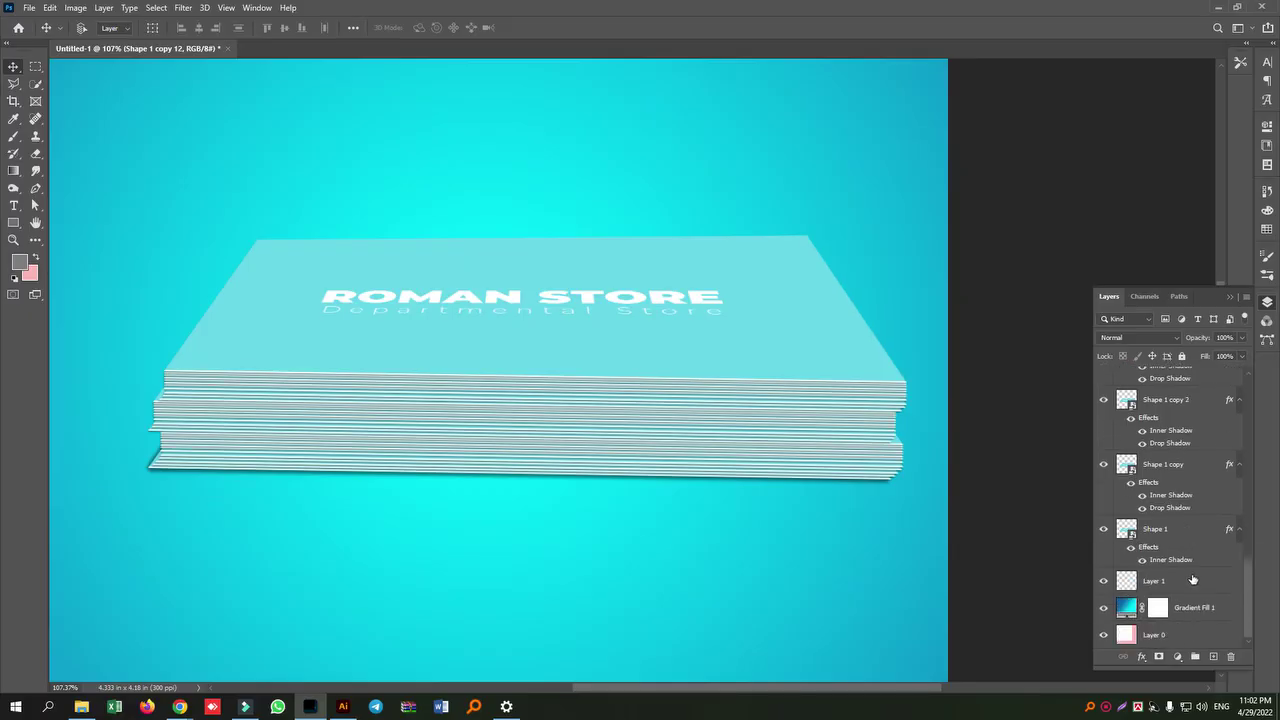
{"action": "left_click", "coordinate": [1187, 510], "text": "shift"}
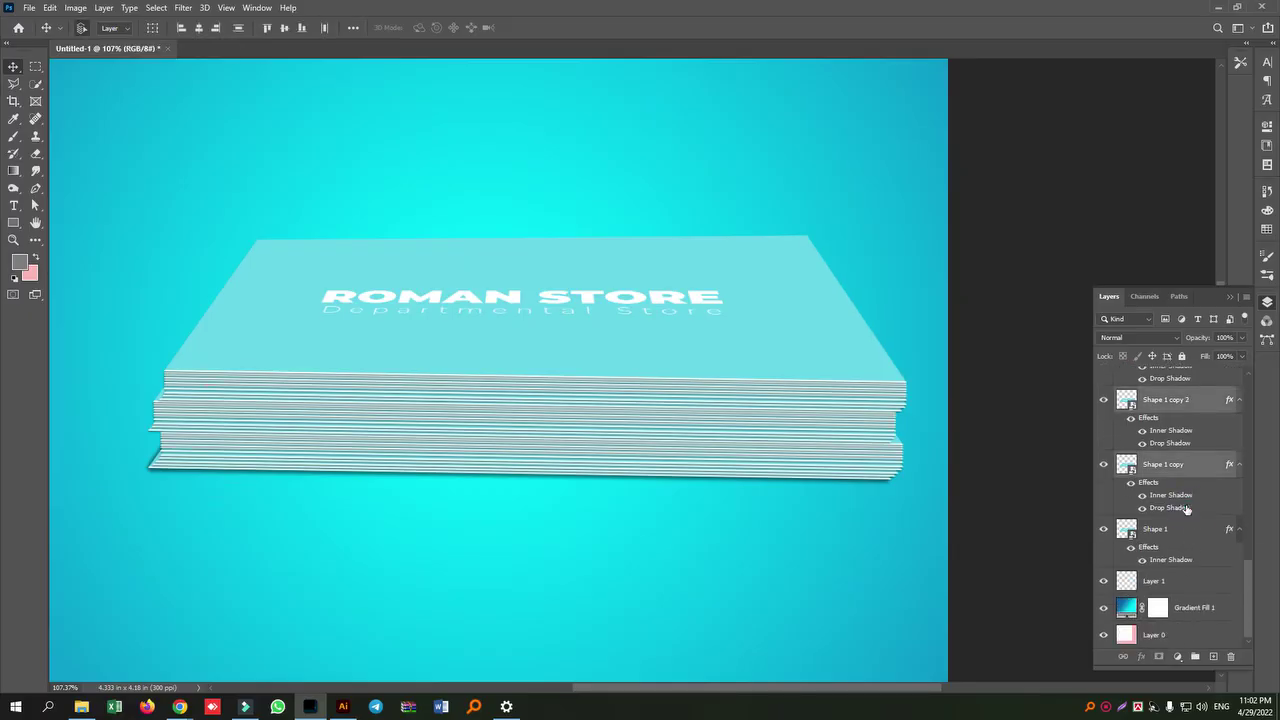
{"action": "key", "text": "ctrl+g"}
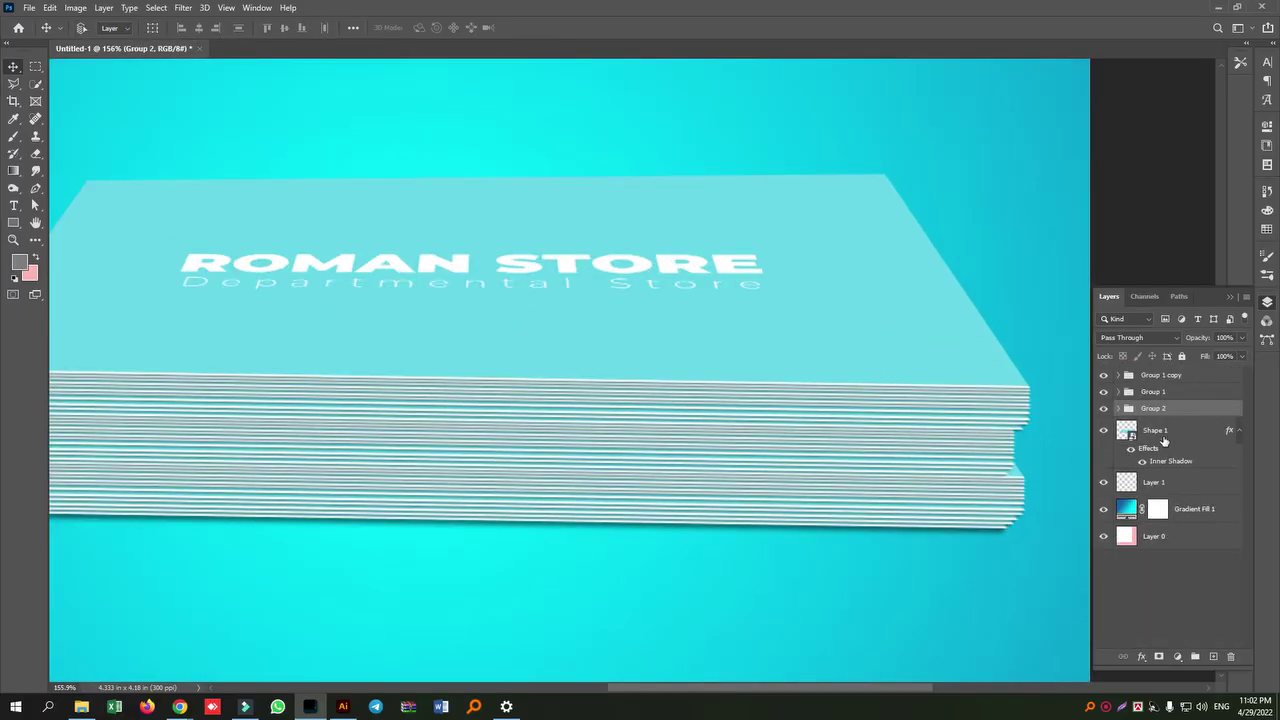
- Duplicate the Shape 1 layer, bring the duplicate to the top of the layer stack and clear its layer style
{"action": "left_click", "coordinate": [1163, 448]}
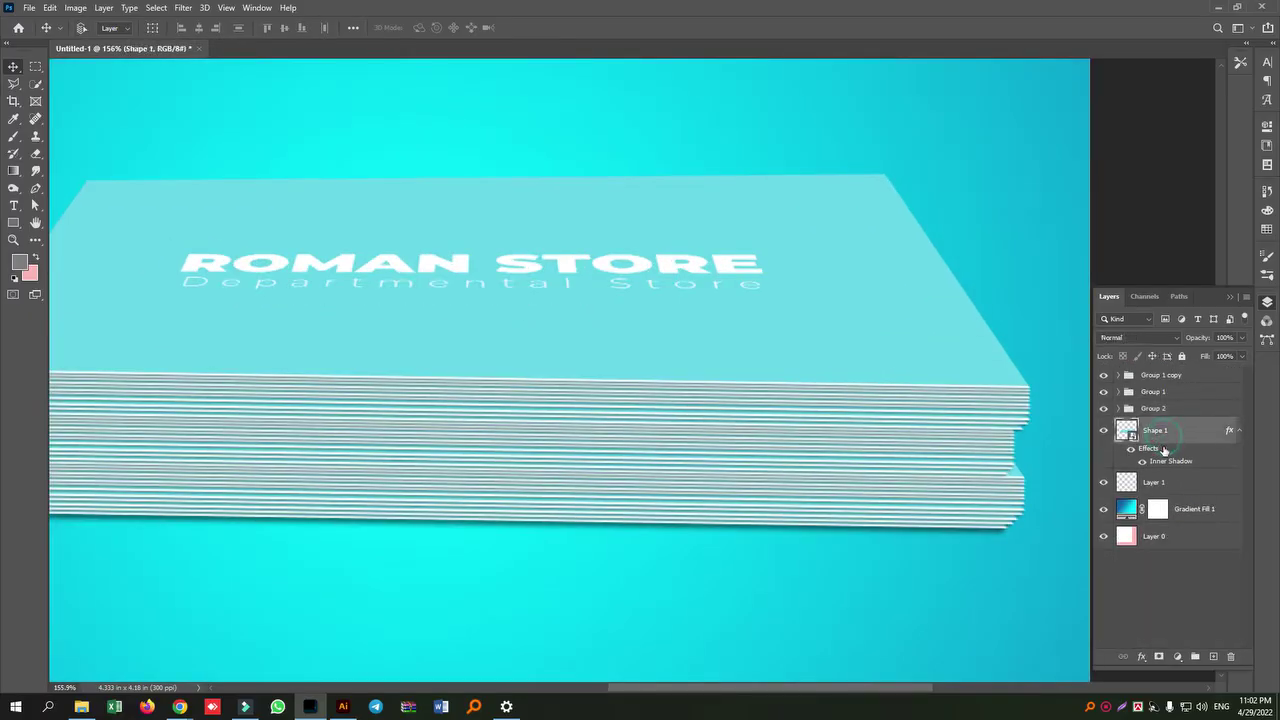
{"action": "key", "text": "ctrl+j"}
{"action": "key", "text": "ctrl+shift+bracketright"}
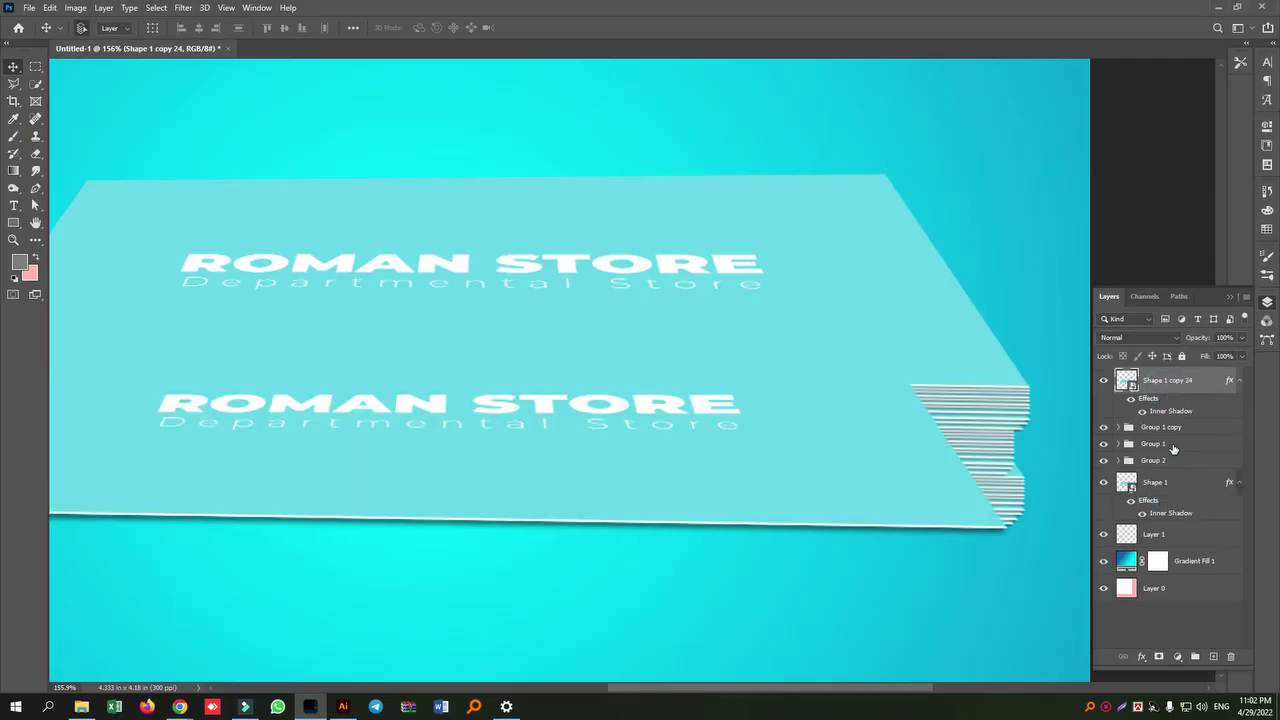
{"action": "right_click", "coordinate": [1150, 382]}
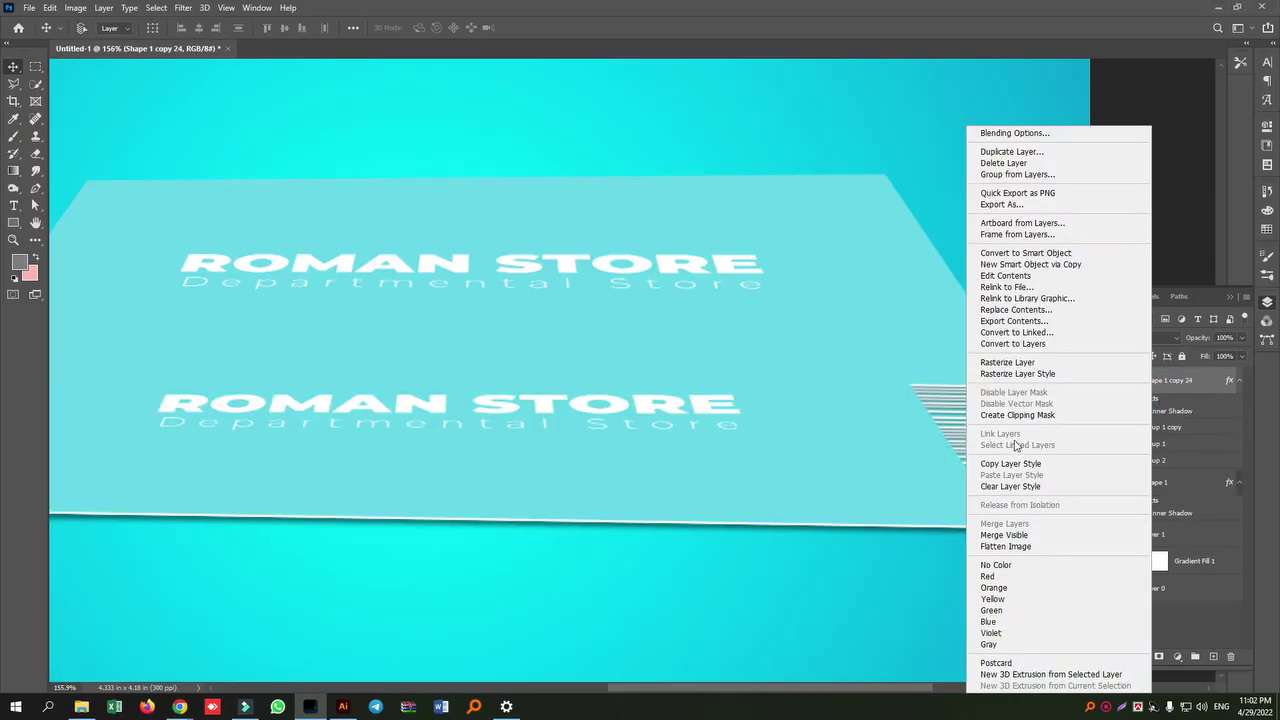
{"action": "left_click", "coordinate": [1025, 487]}
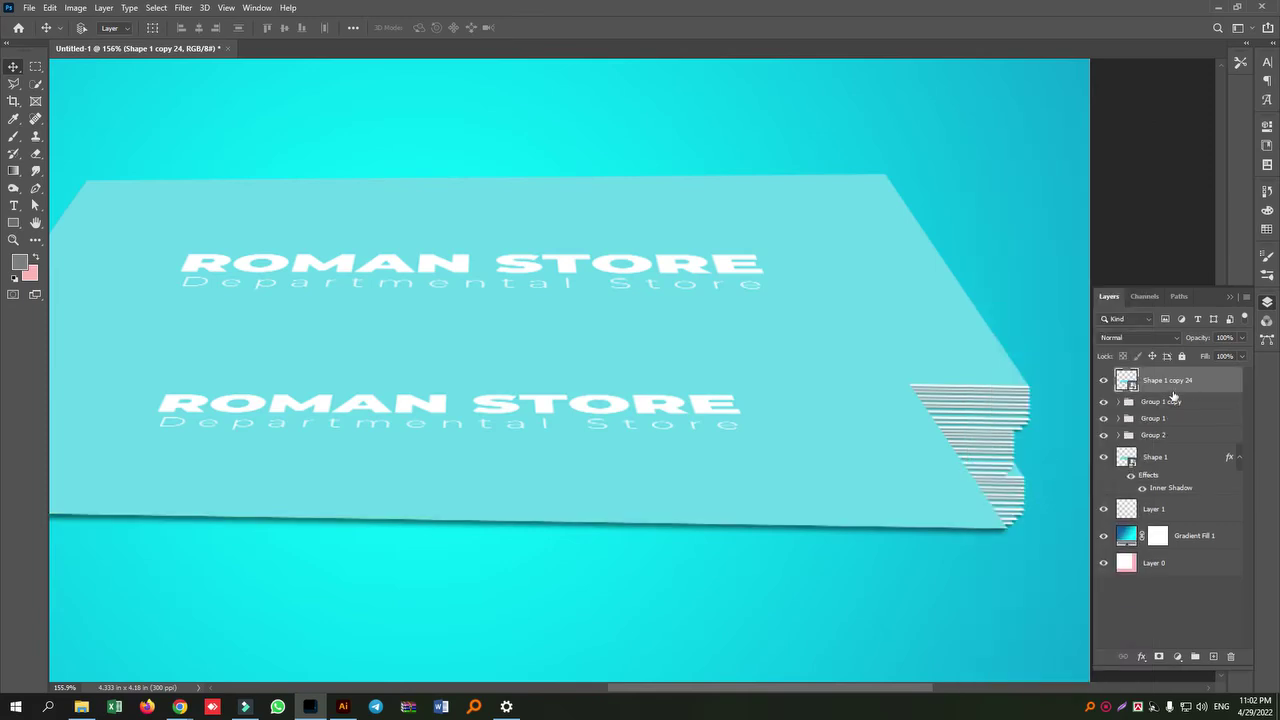
- Set the fill of the Shape 1 copy 24 layer to 0% and hide the layer
{"action": "left_click", "coordinate": [1104, 380]}
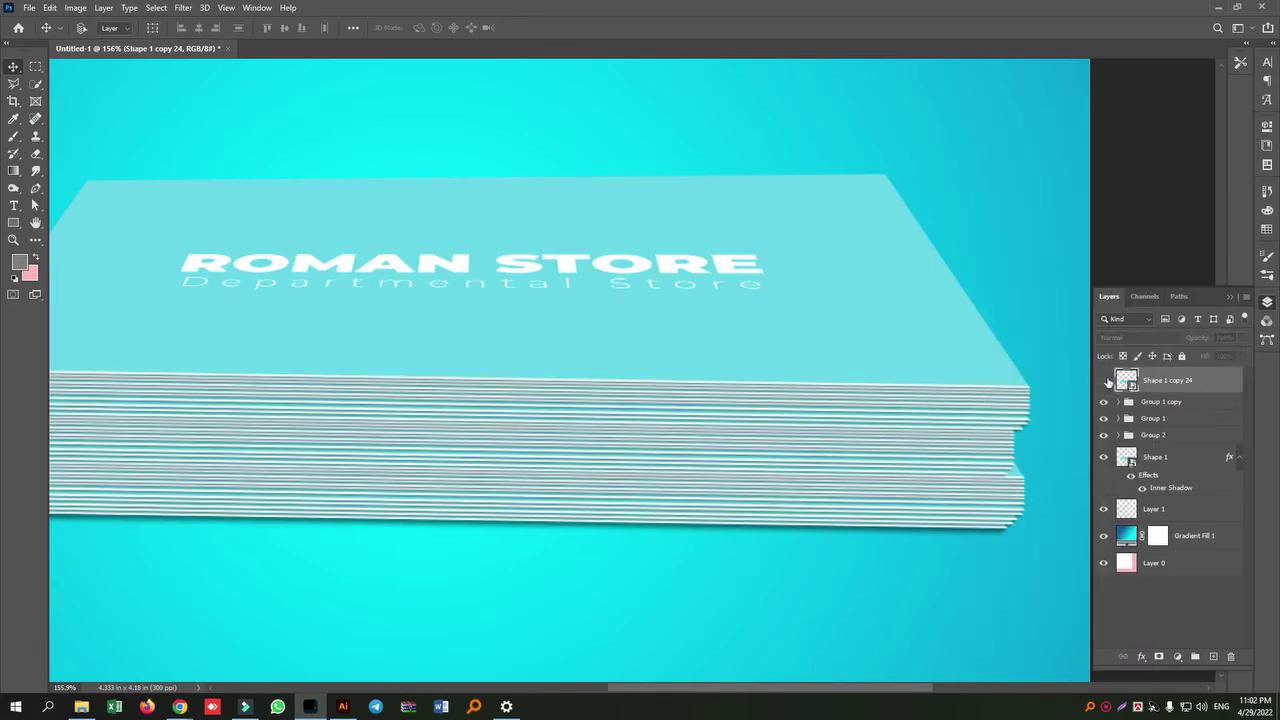
{"action": "left_click", "coordinate": [1104, 380]}
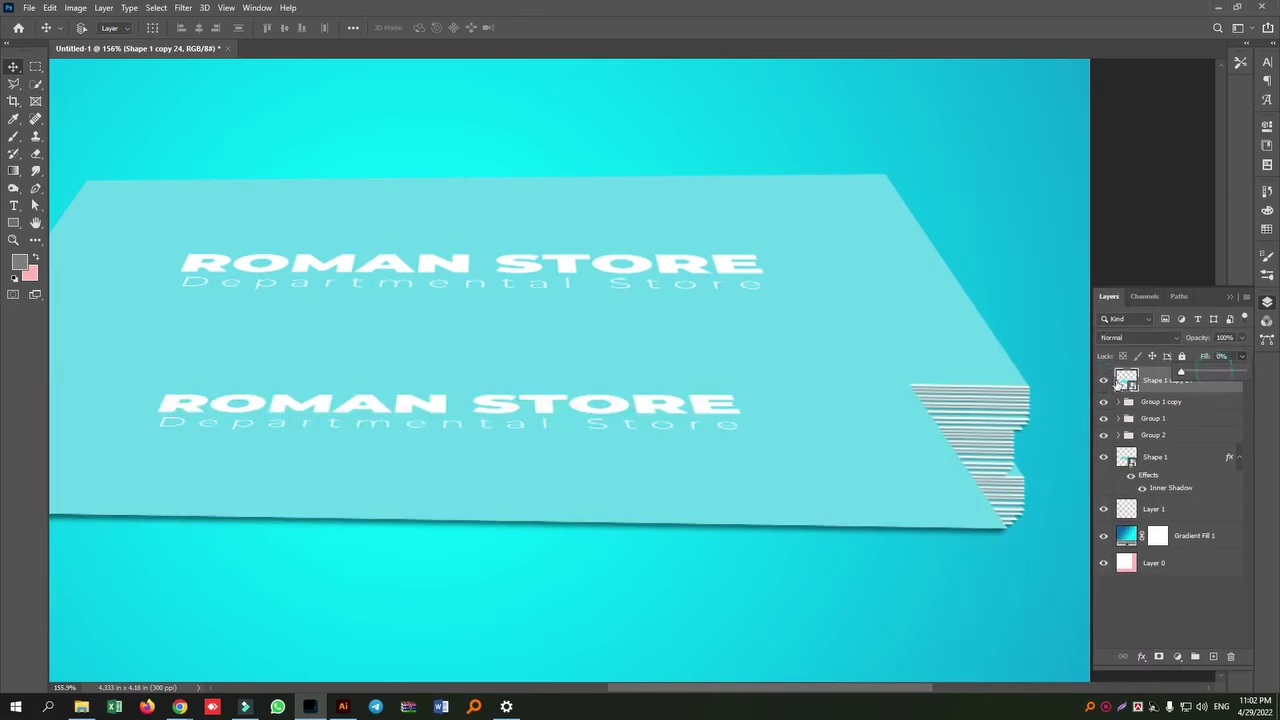
{"action": "left_click", "coordinate": [1104, 380]}
{"action": "scroll", "coordinate": [610, 362], "scroll_direction": "down", "scroll_amount": 2}
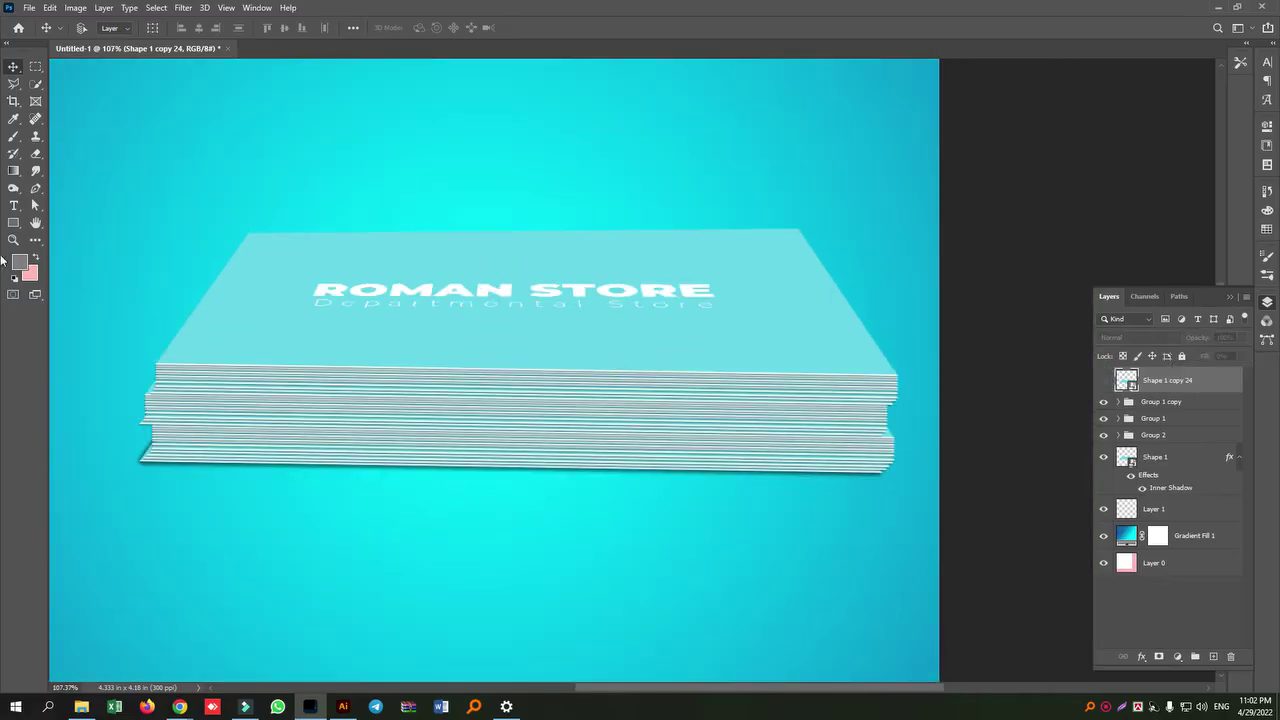
- Add a black (000000) Solid Color fill layer directly above Group 1 copy
{"action": "left_click", "coordinate": [34, 224]}
{"action": "left_click_drag", "start_coordinate": [745, 352], "coordinate": [749, 394]}
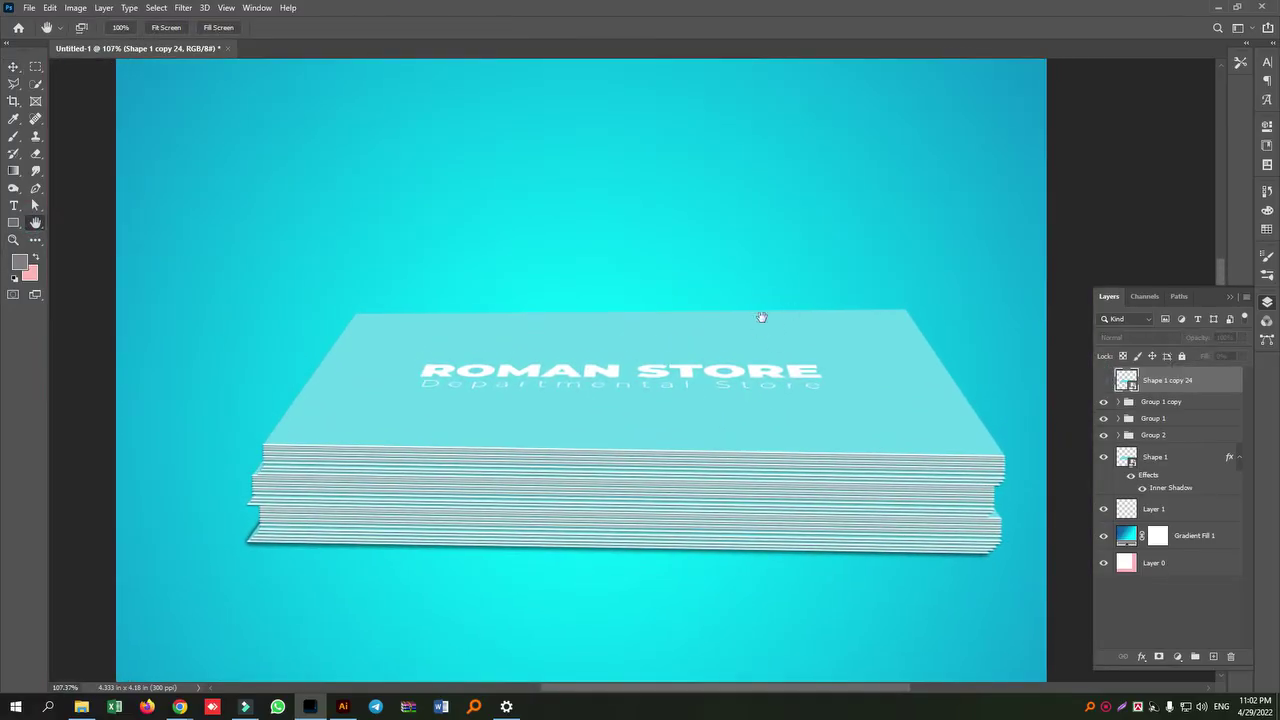
{"action": "left_click", "coordinate": [1182, 404]}
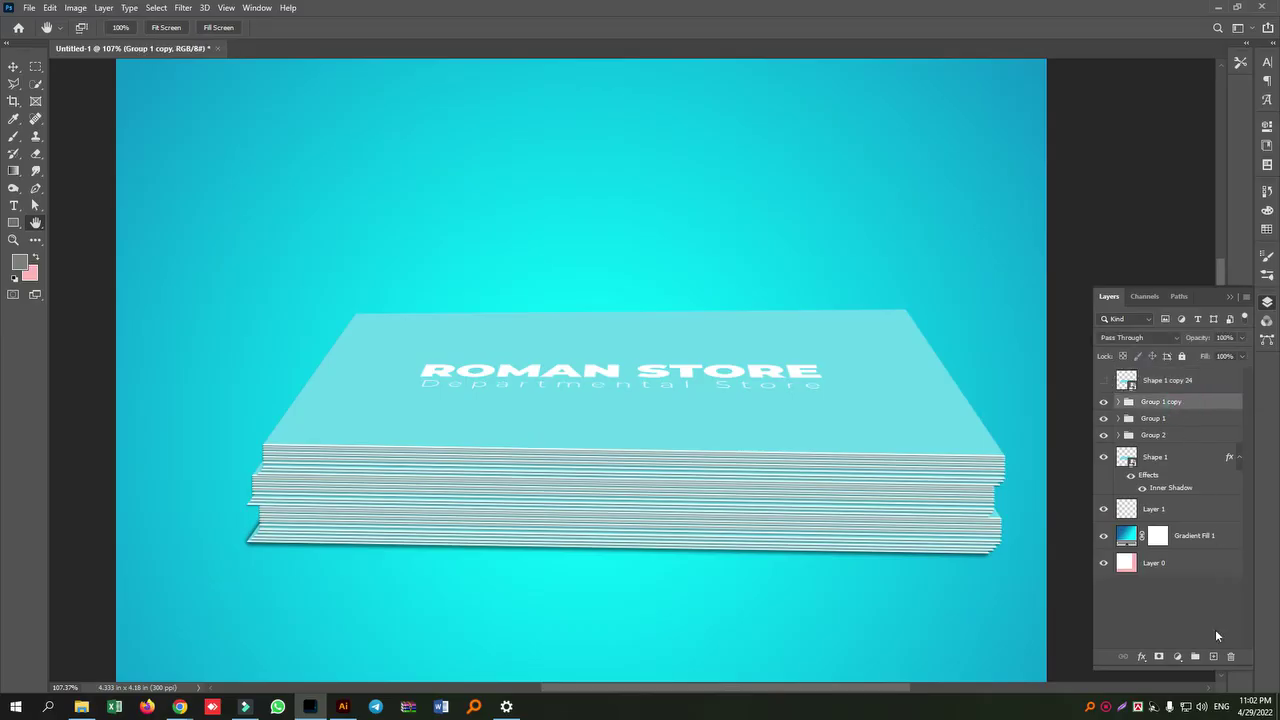
{"action": "left_click", "coordinate": [1214, 657]}
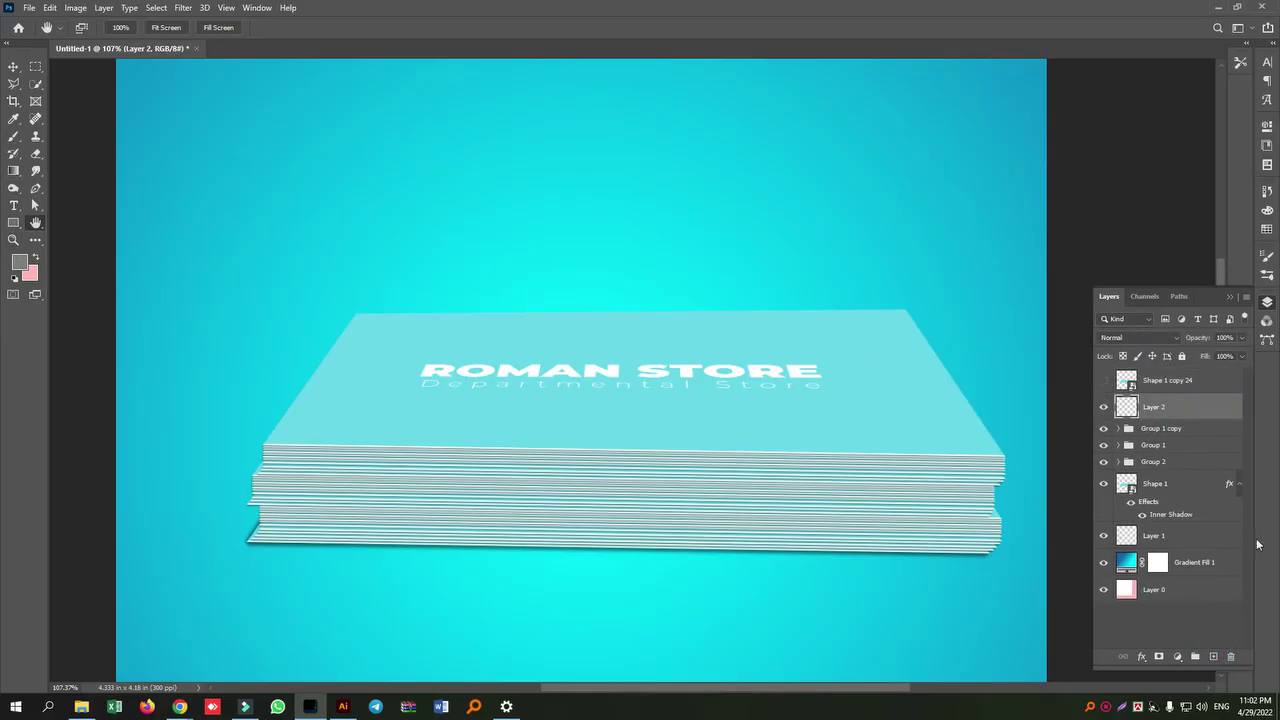
{"action": "left_click", "coordinate": [1186, 657]}
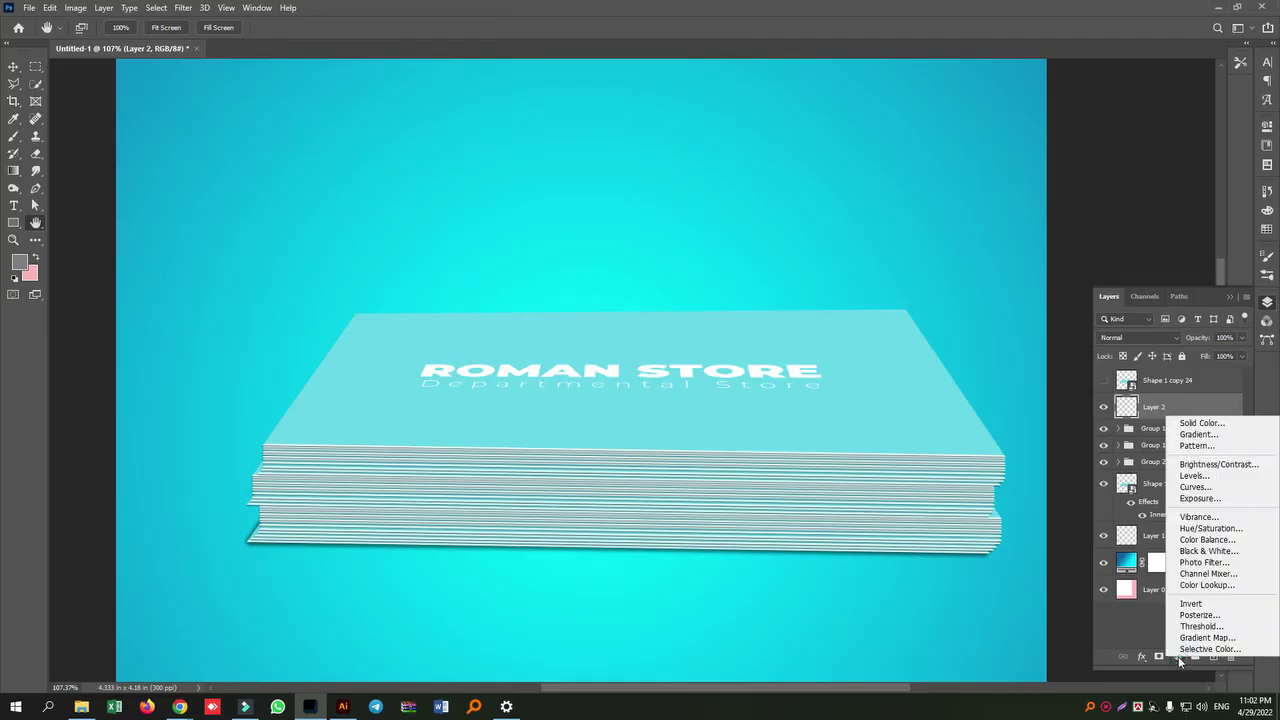
{"action": "left_click", "coordinate": [1192, 420]}
{"action": "type", "text": "000000"}
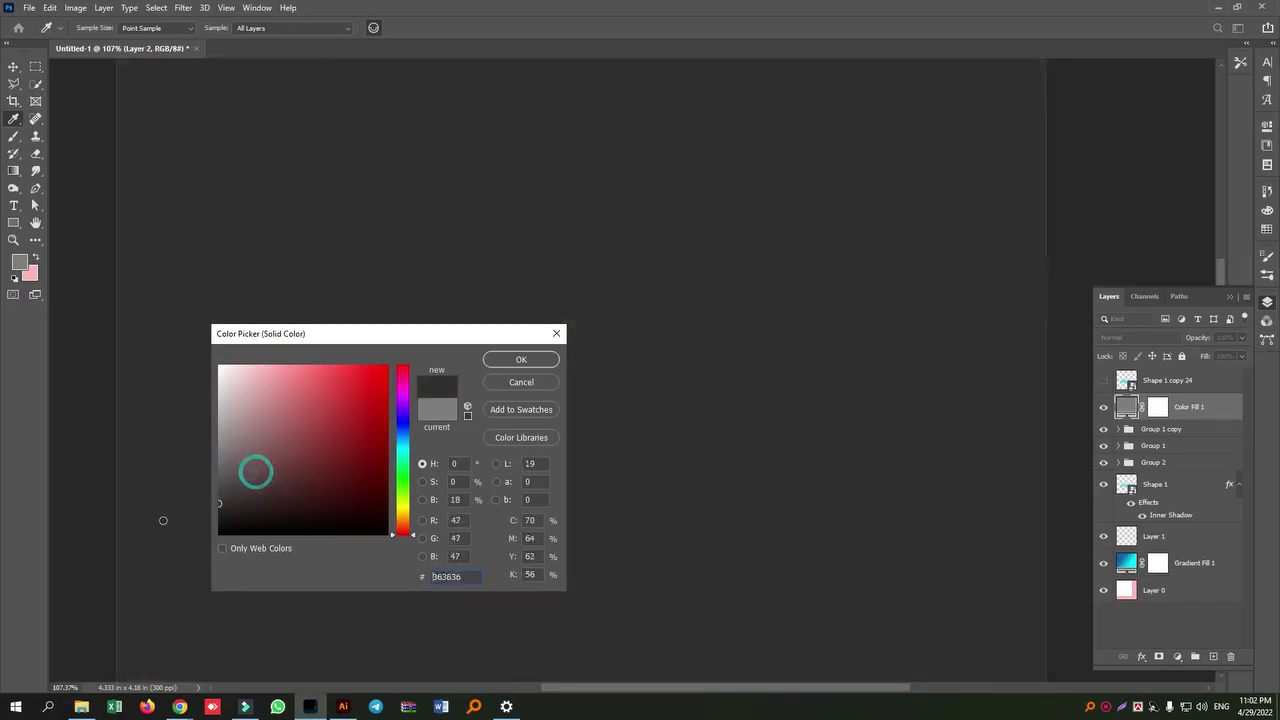
{"action": "left_click", "coordinate": [520, 358]}
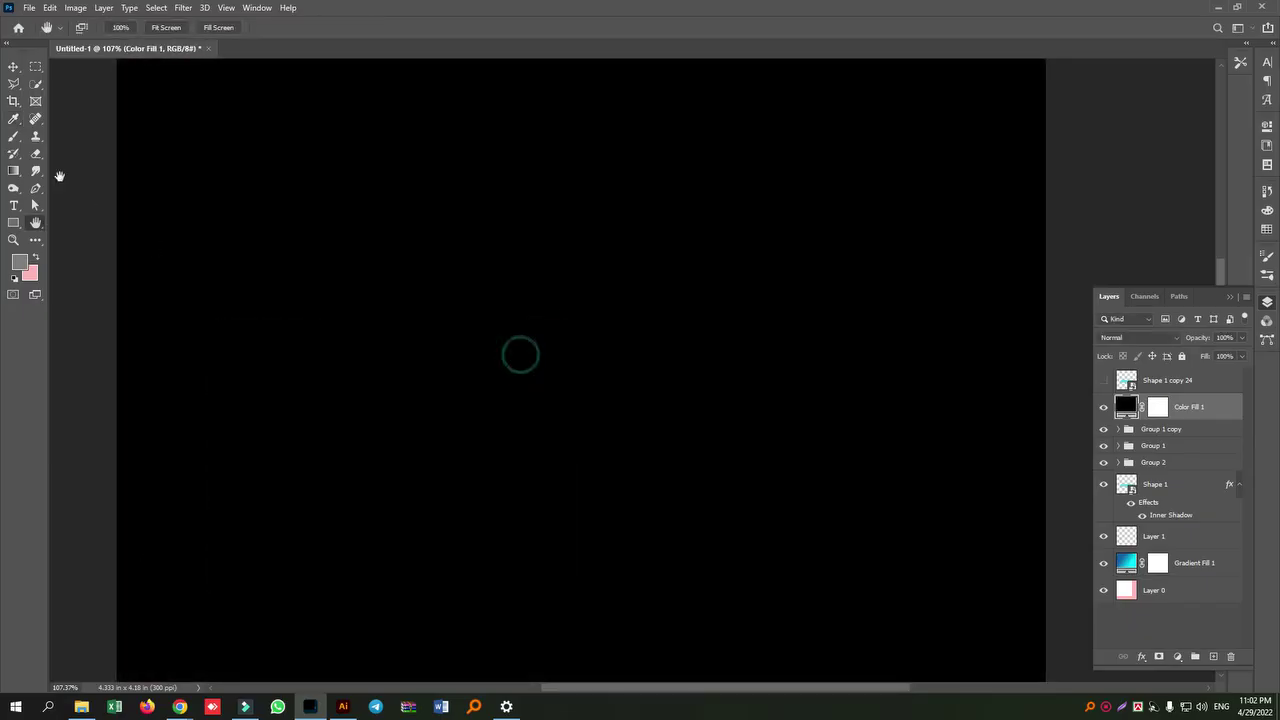
- Add an empty layer above the black fill and set the brush's foreground color to white (ffffff)
{"action": "left_click", "coordinate": [14, 136]}
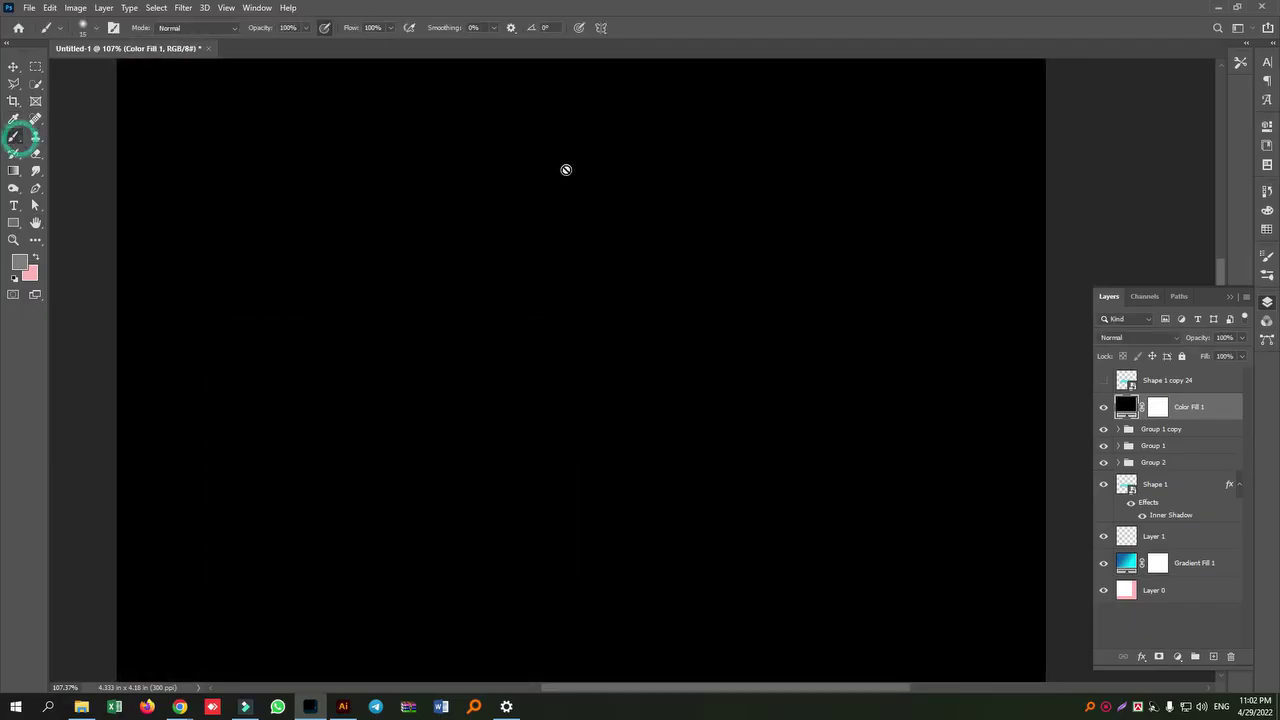
{"action": "left_click", "coordinate": [1210, 656]}
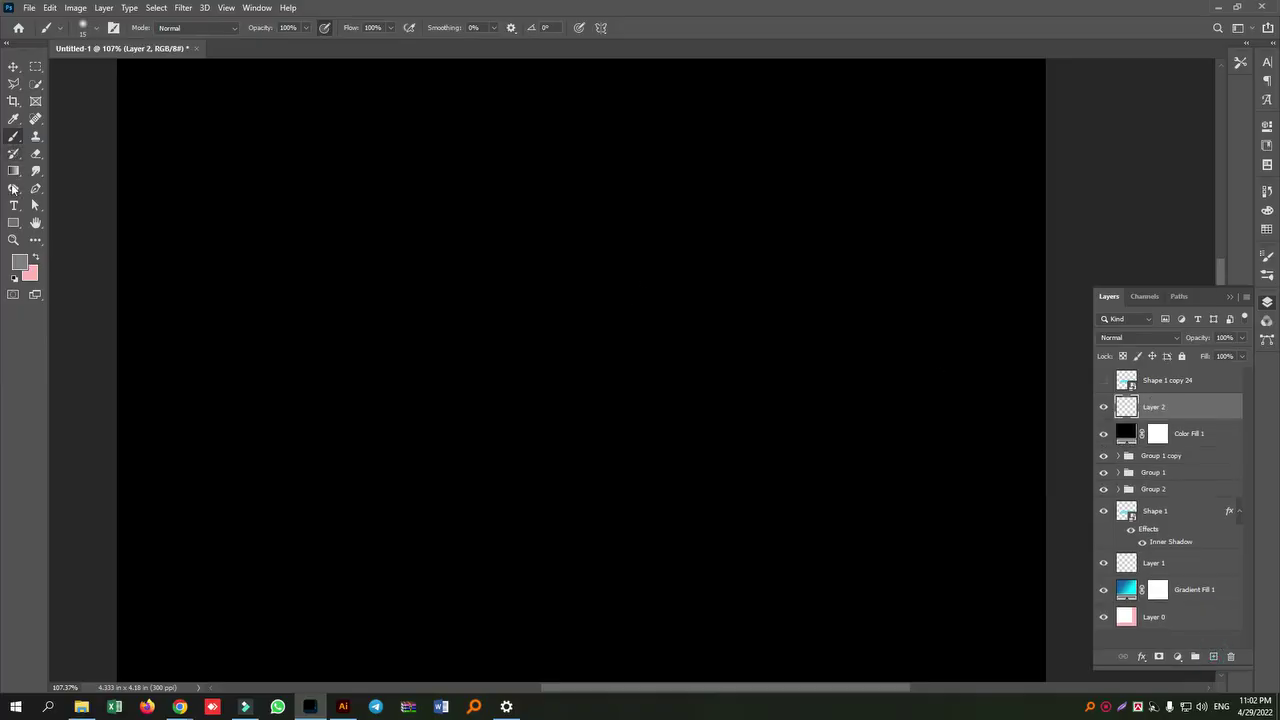
{"action": "left_click", "coordinate": [19, 264]}
{"action": "left_click", "coordinate": [343, 417]}
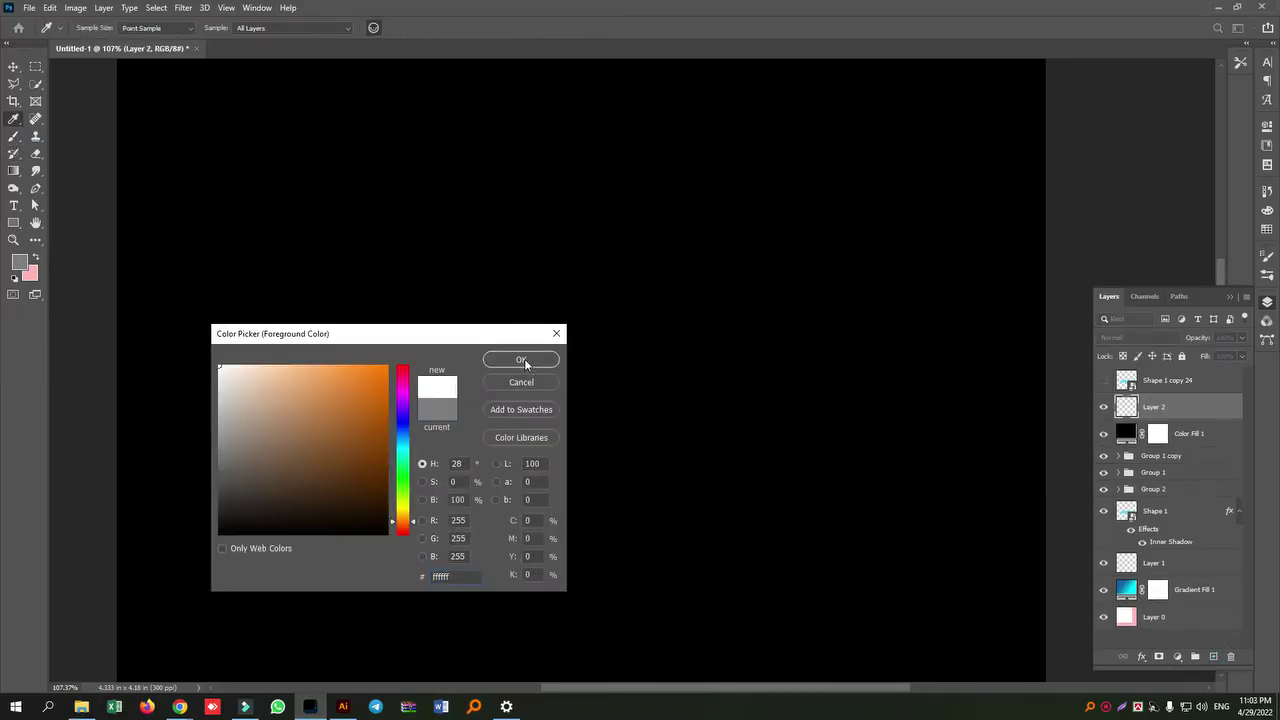
{"action": "left_click", "coordinate": [522, 359]}
- Enlarge the soft brush to 600 px and paint one white glow in the upper middle of the canvas
{"action": "key", "text": "bracketright"}
{"action": "key", "text": "bracketright"}
{"action": "key", "text": "bracketright"}
{"action": "key", "text": "bracketright"}
{"action": "key", "text": "bracketright"}
{"action": "key", "text": "bracketright"}
{"action": "key", "text": "bracketright"}
{"action": "key", "text": "bracketright"}
{"action": "key", "text": "bracketright"}
{"action": "key", "text": "bracketright"}
{"action": "key", "text": "bracketright"}
{"action": "key", "text": "bracketright"}
{"action": "key", "text": "bracketright"}
{"action": "key", "text": "bracketright"}
{"action": "key", "text": "bracketright"}
{"action": "key", "text": "bracketright"}
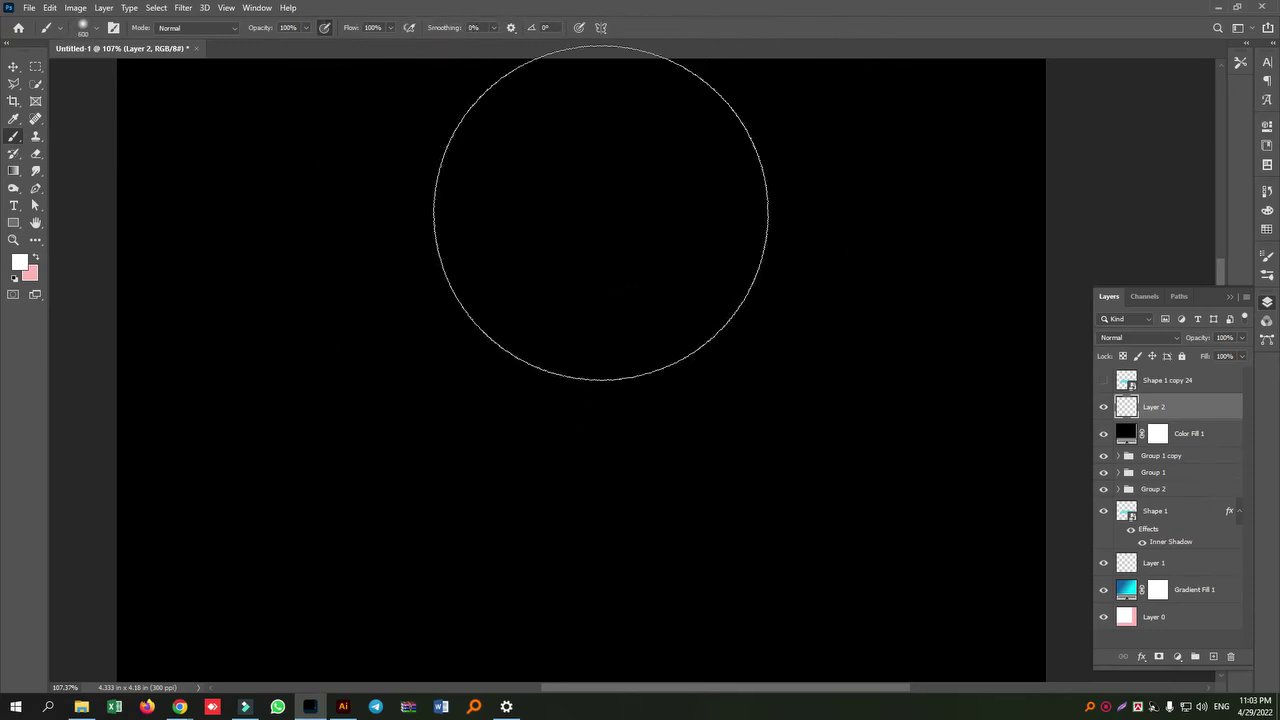
{"action": "left_click", "coordinate": [597, 210]}
- Merge the white glow layer with the black Color Fill 1 layer
{"action": "left_click", "coordinate": [1126, 338]}
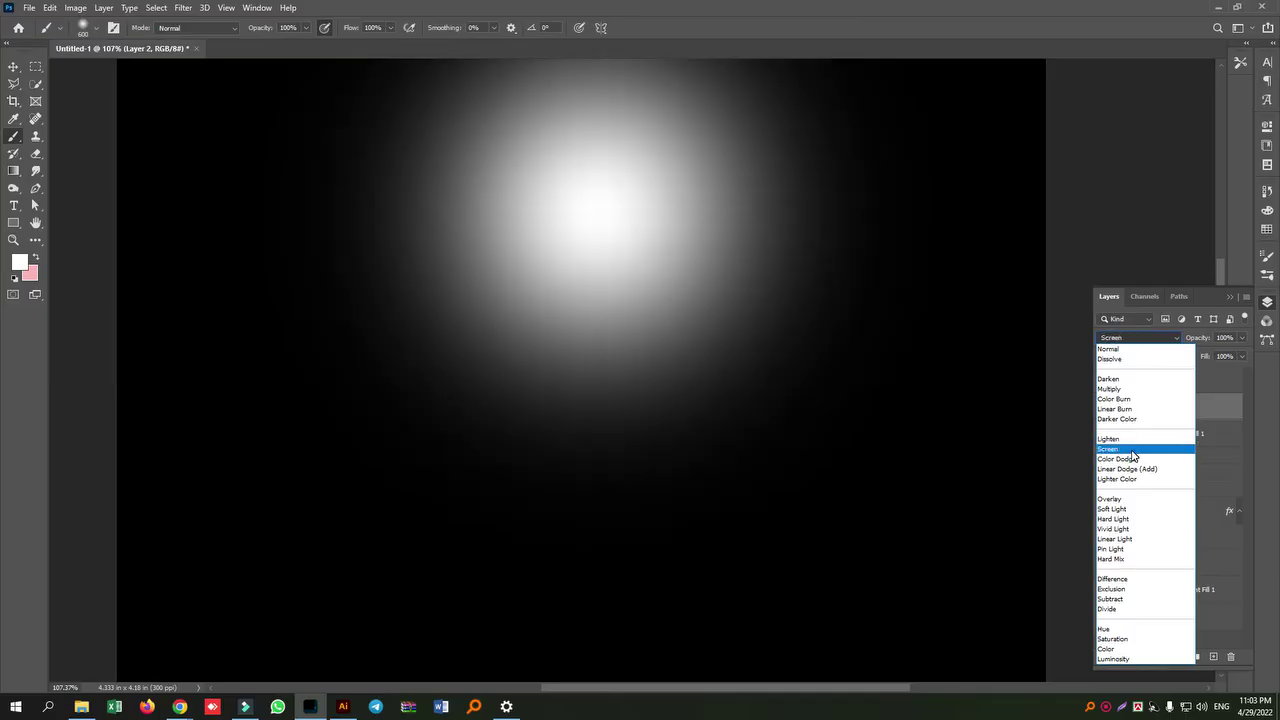
{"action": "left_click", "coordinate": [15, 65]}
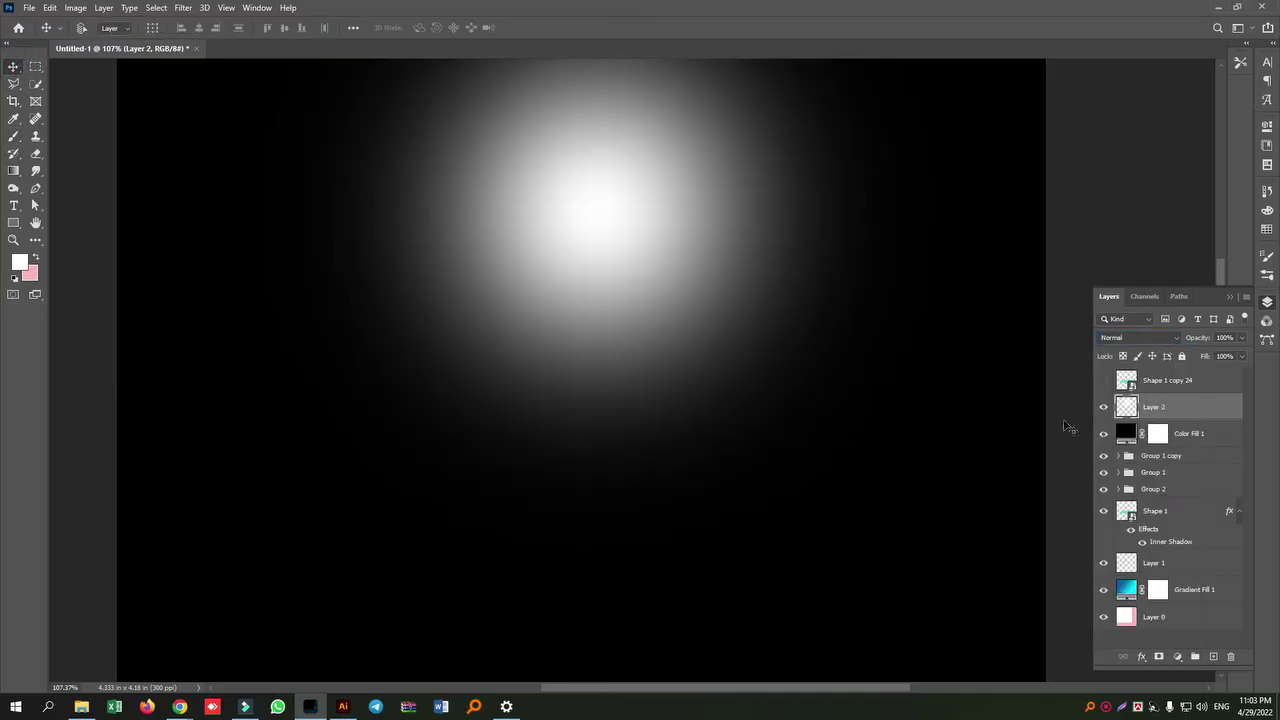
{"action": "left_click", "coordinate": [1201, 442], "text": "shift"}
{"action": "key", "text": "ctrl+e"}
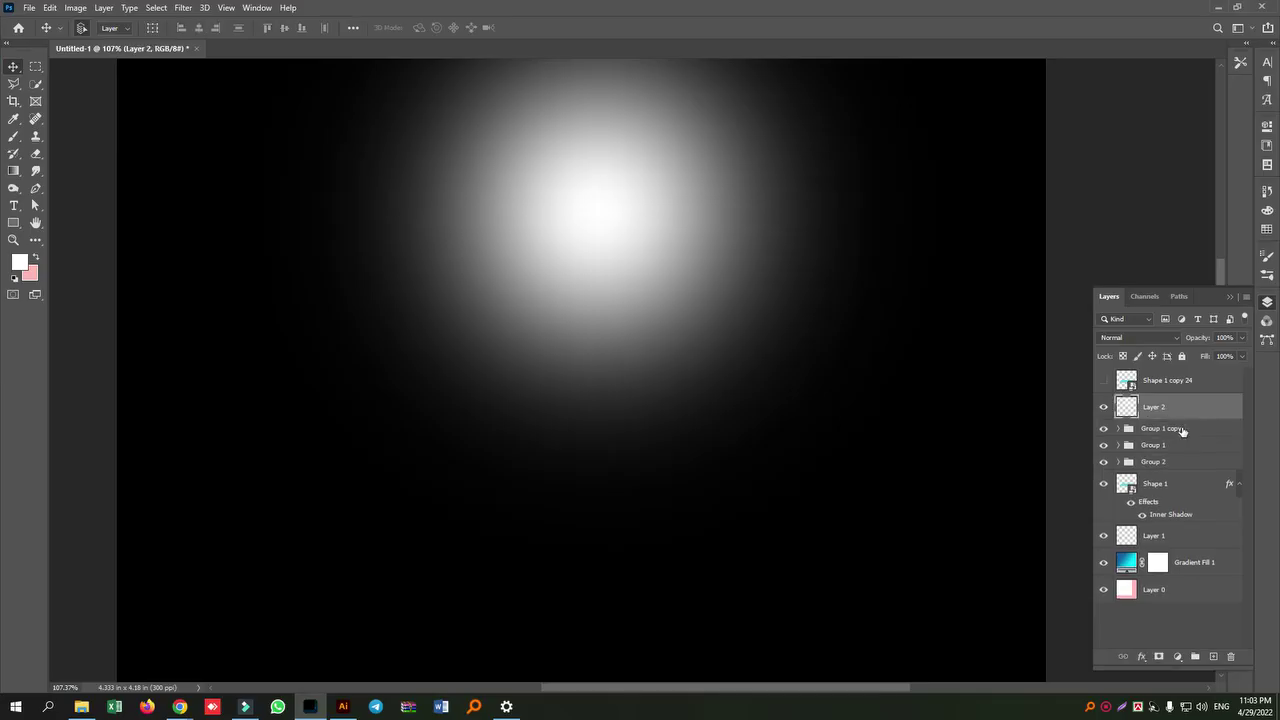
- Set the merged glow layer's blend mode to Screen and move the glow slightly down toward the card stack's back edge
{"action": "left_click", "coordinate": [1150, 338]}
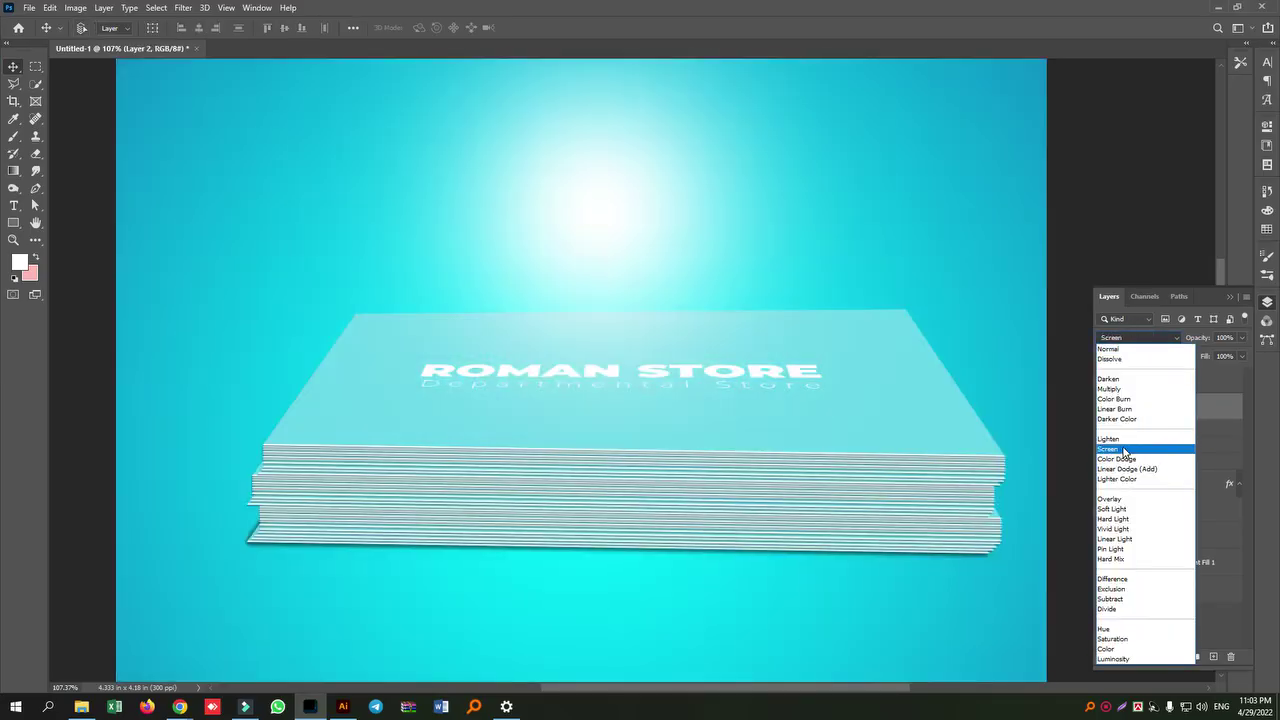
{"action": "left_click", "coordinate": [1123, 450]}
{"action": "left_click_drag", "start_coordinate": [628, 218], "coordinate": [655, 252]}
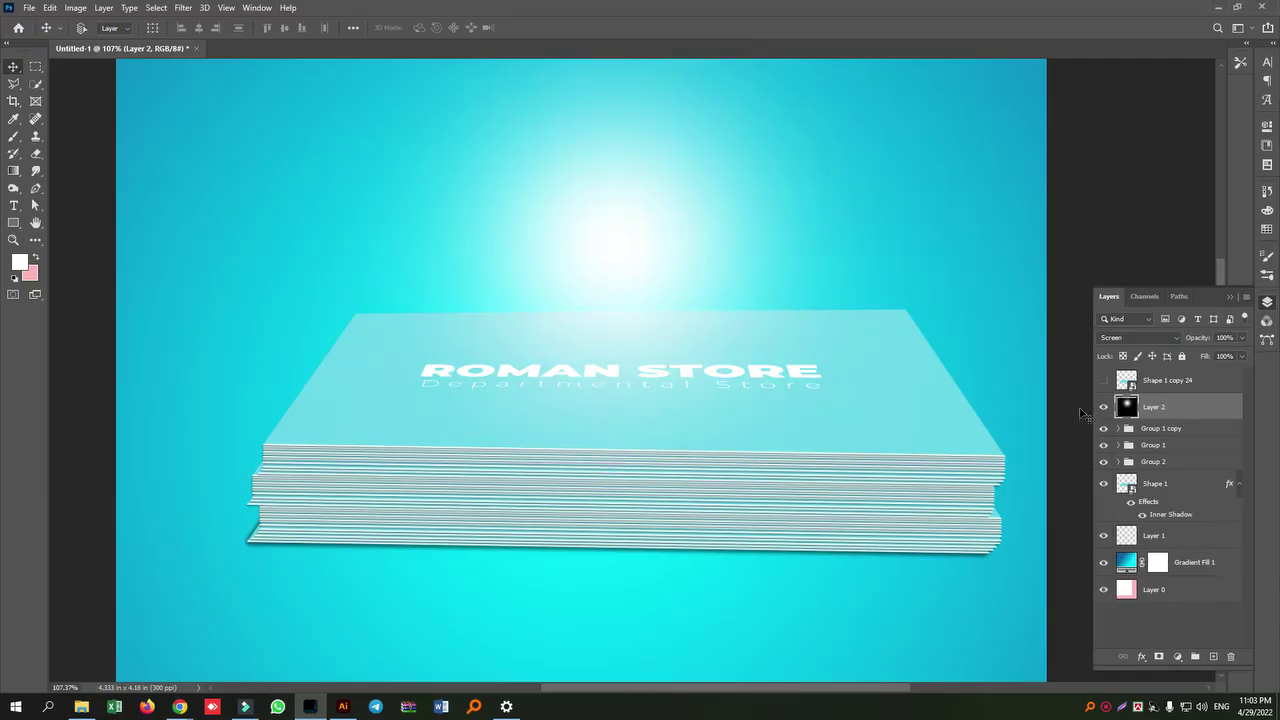
- Clip the glow layer to the Group 1 copy below it and move the glow to the top card's back right corner
{"action": "right_click", "coordinate": [1168, 418]}
{"action": "left_click", "coordinate": [1050, 388]}
{"action": "left_click_drag", "start_coordinate": [698, 252], "coordinate": [880, 267]}
{"action": "key", "text": "ctrl+minus"}
{"action": "key", "text": "ctrl+minus"}
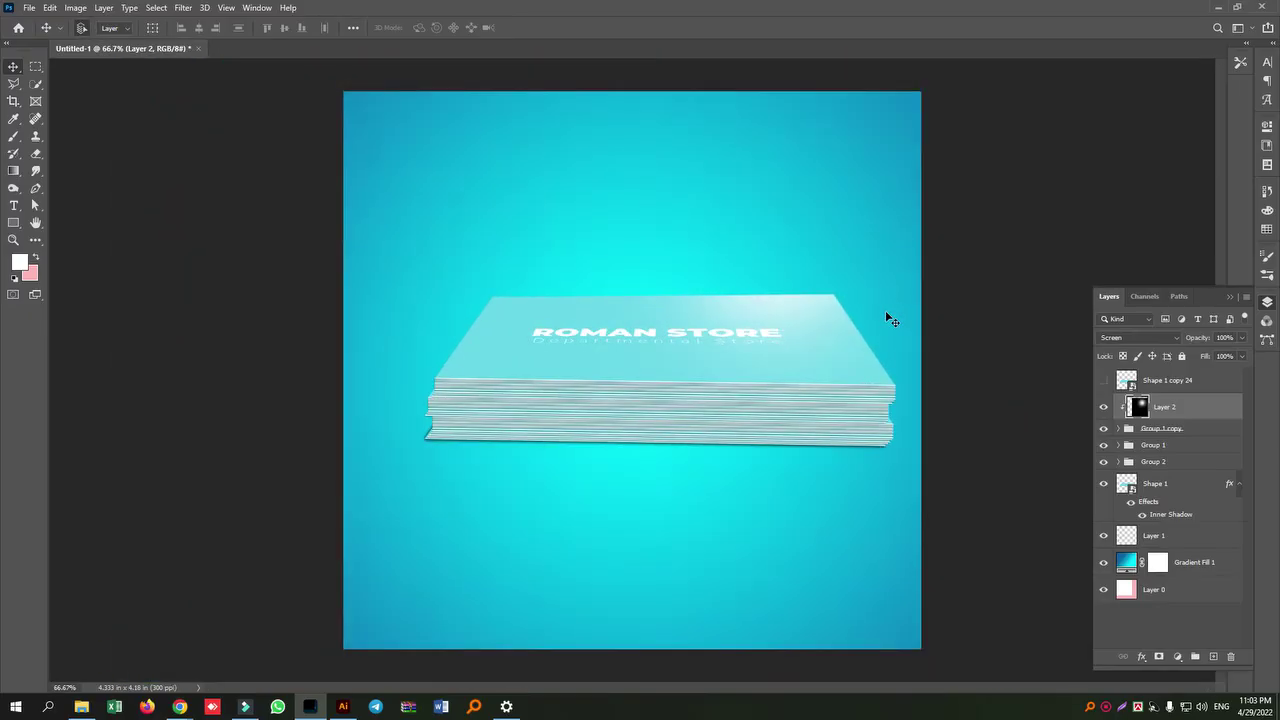
- Enlarge the clipped glow with Free Transform and place it over the middle of the top card's back edge
{"action": "key", "text": "ctrl+t"}
{"action": "left_click_drag", "start_coordinate": [476, 386], "coordinate": [256, 382]}
{"action": "left_click_drag", "start_coordinate": [769, 318], "coordinate": [786, 297]}
{"action": "key", "text": "Return"}
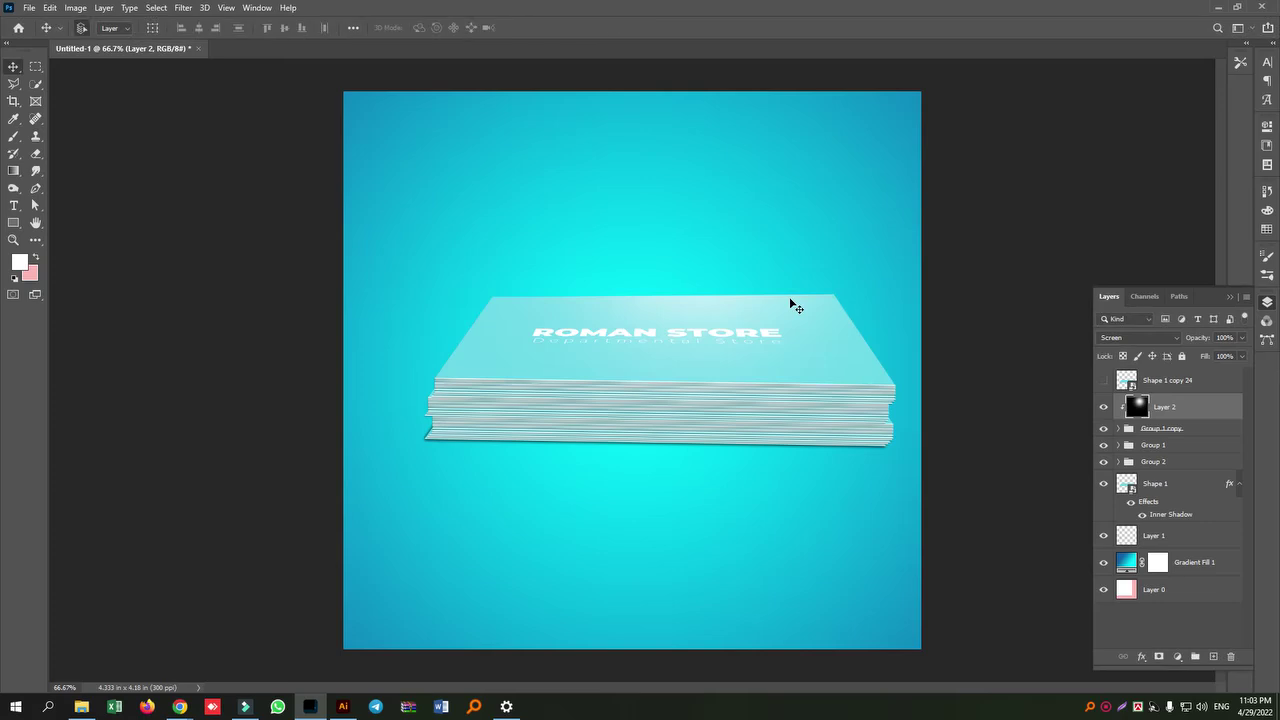
- On Layer 1, outline a four-cornered shadow area beneath and in front of the card stack with the Polygonal Lasso
{"action": "key", "text": "ctrl+plus"}
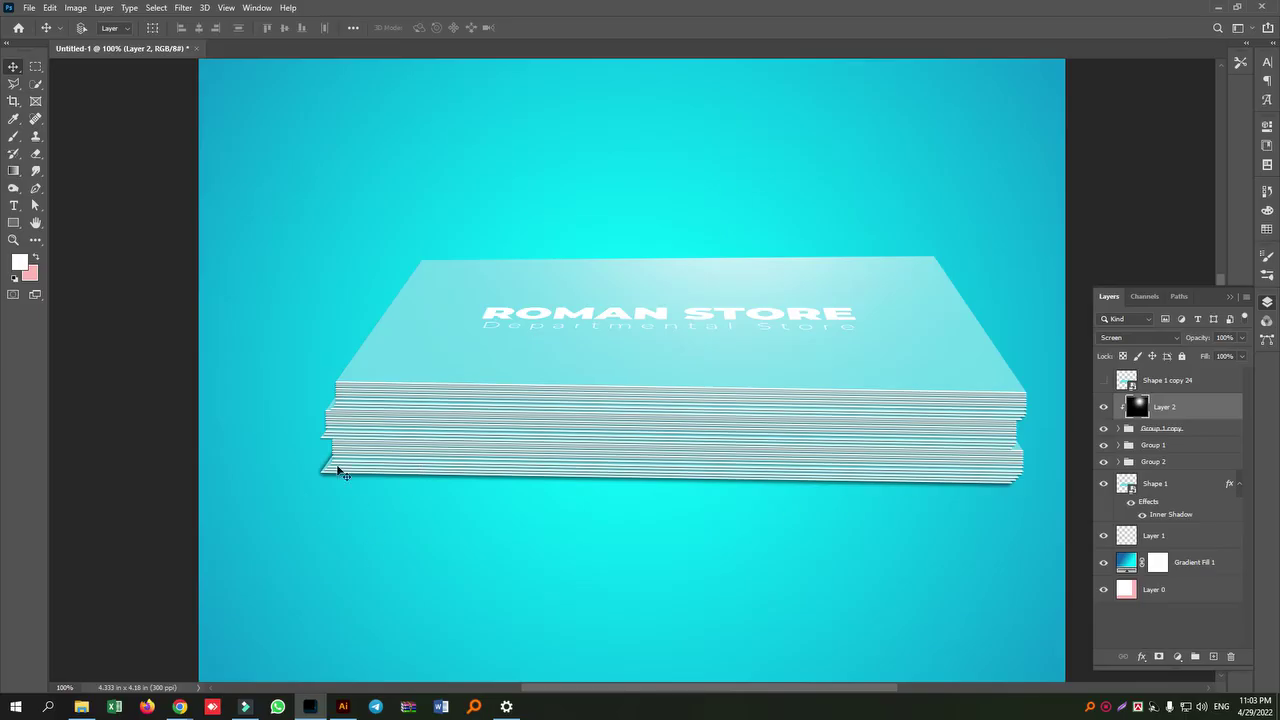
{"action": "left_click", "coordinate": [1184, 540]}
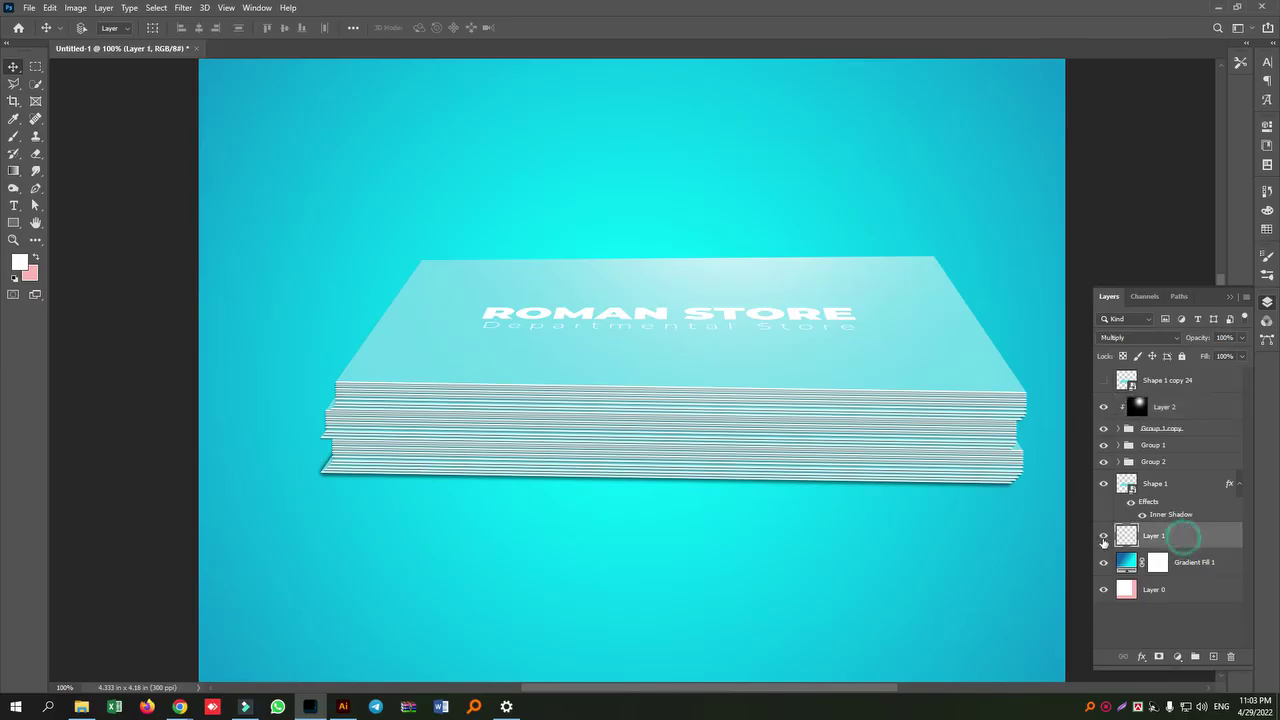
{"action": "left_click", "coordinate": [1103, 535]}
{"action": "left_click", "coordinate": [1103, 535]}
{"action": "left_click", "coordinate": [15, 86]}
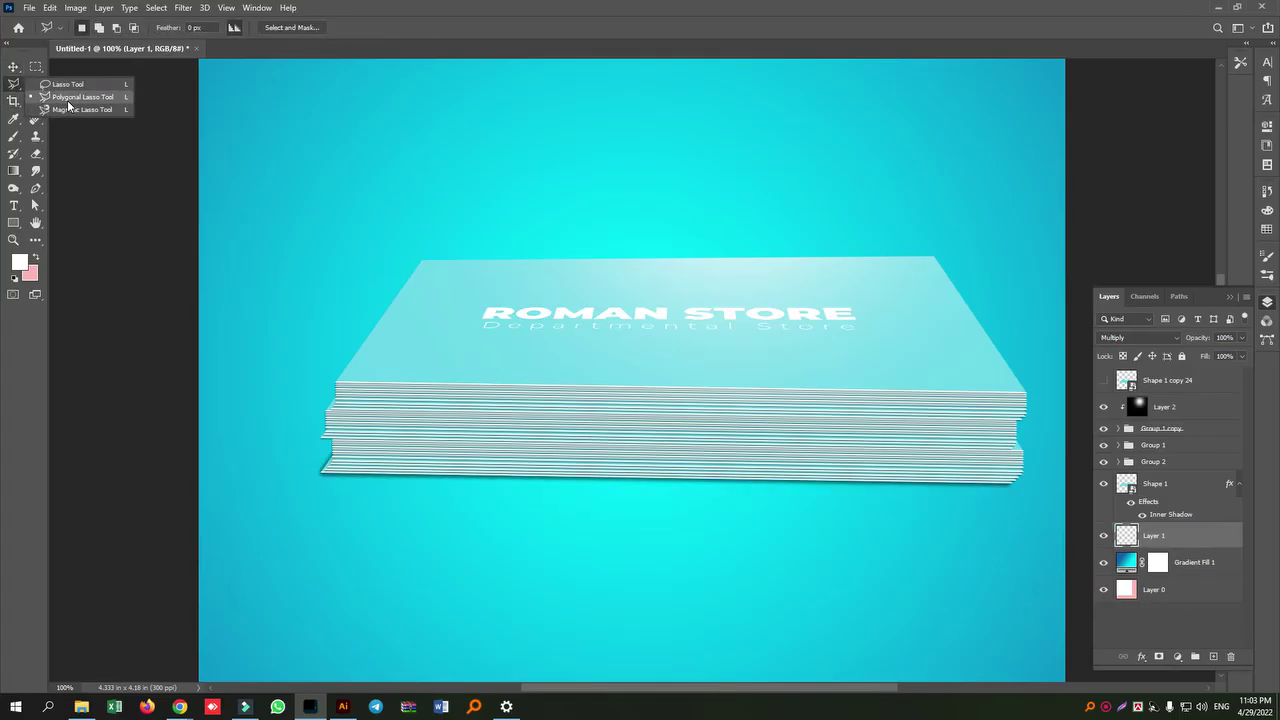
{"action": "left_click", "coordinate": [68, 101]}
{"action": "left_click", "coordinate": [419, 329]}
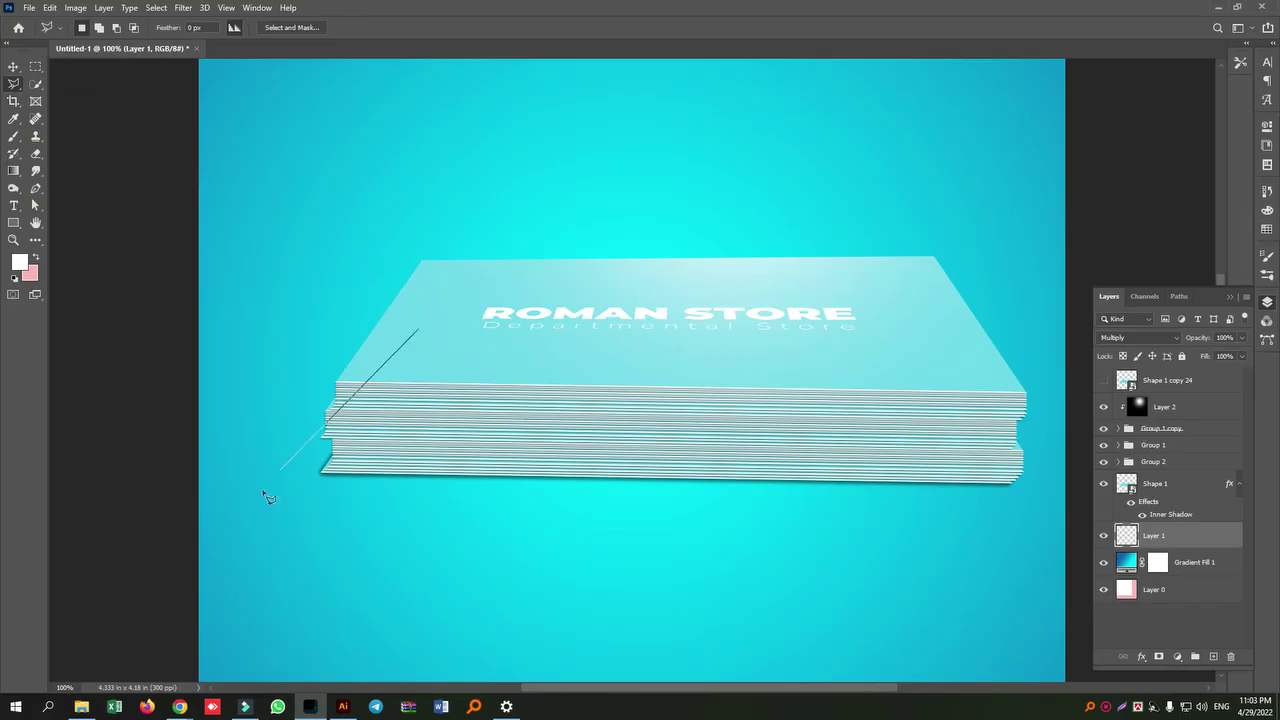
{"action": "left_click", "coordinate": [204, 543]}
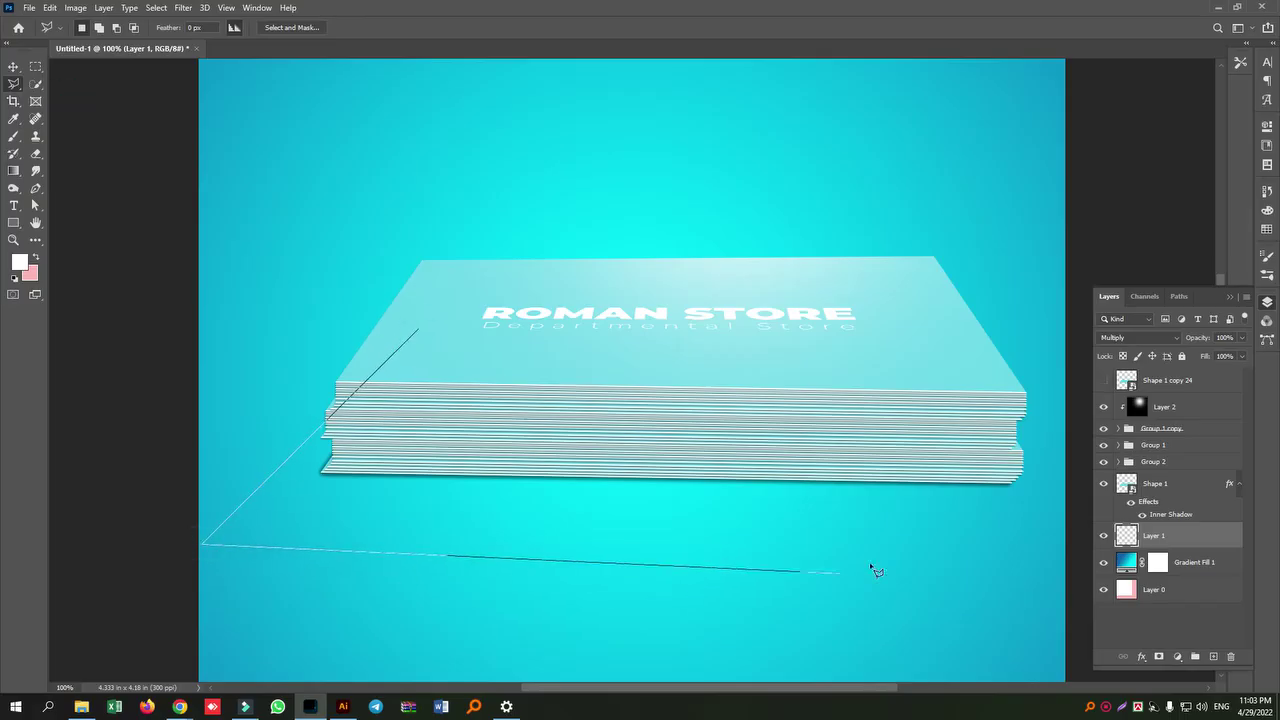
{"action": "left_click", "coordinate": [934, 560]}
{"action": "left_click", "coordinate": [1015, 480]}
{"action": "left_click", "coordinate": [421, 331]}
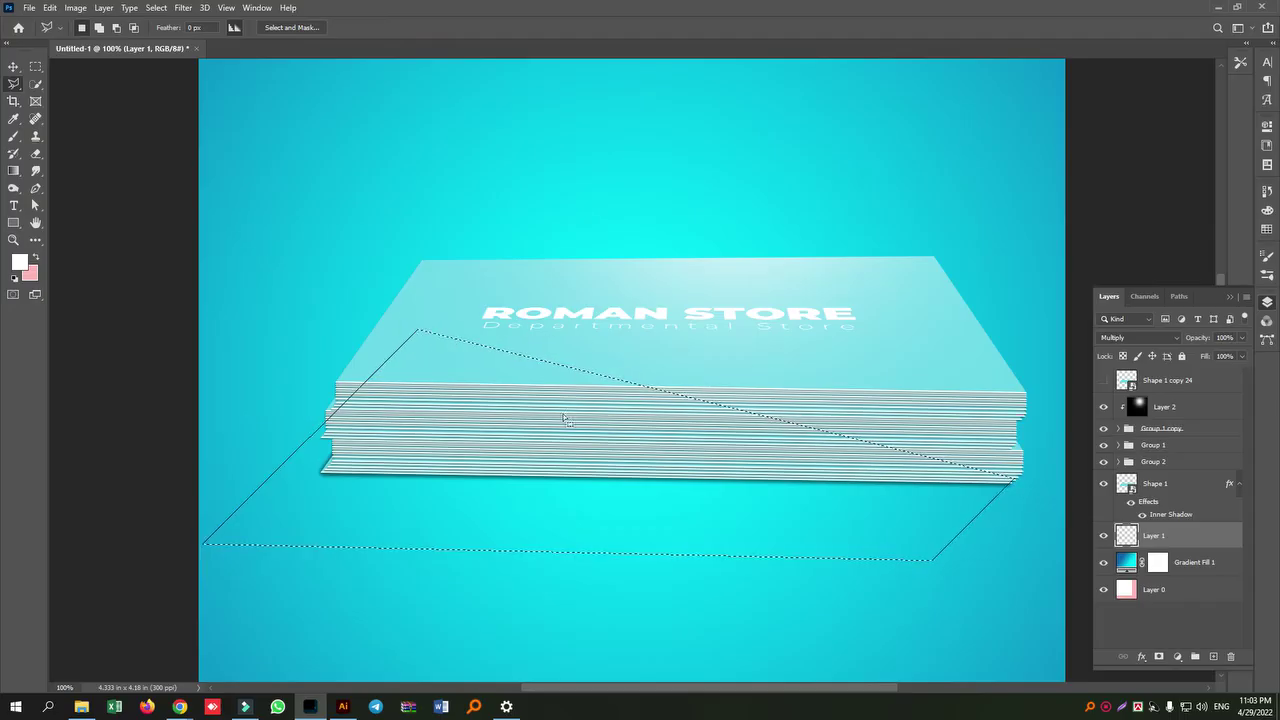
- Paint a medium gray shadow inside the selection with the 600 px soft brush, and deselect
{"action": "left_click", "coordinate": [13, 136]}
{"action": "left_click", "coordinate": [19, 262]}
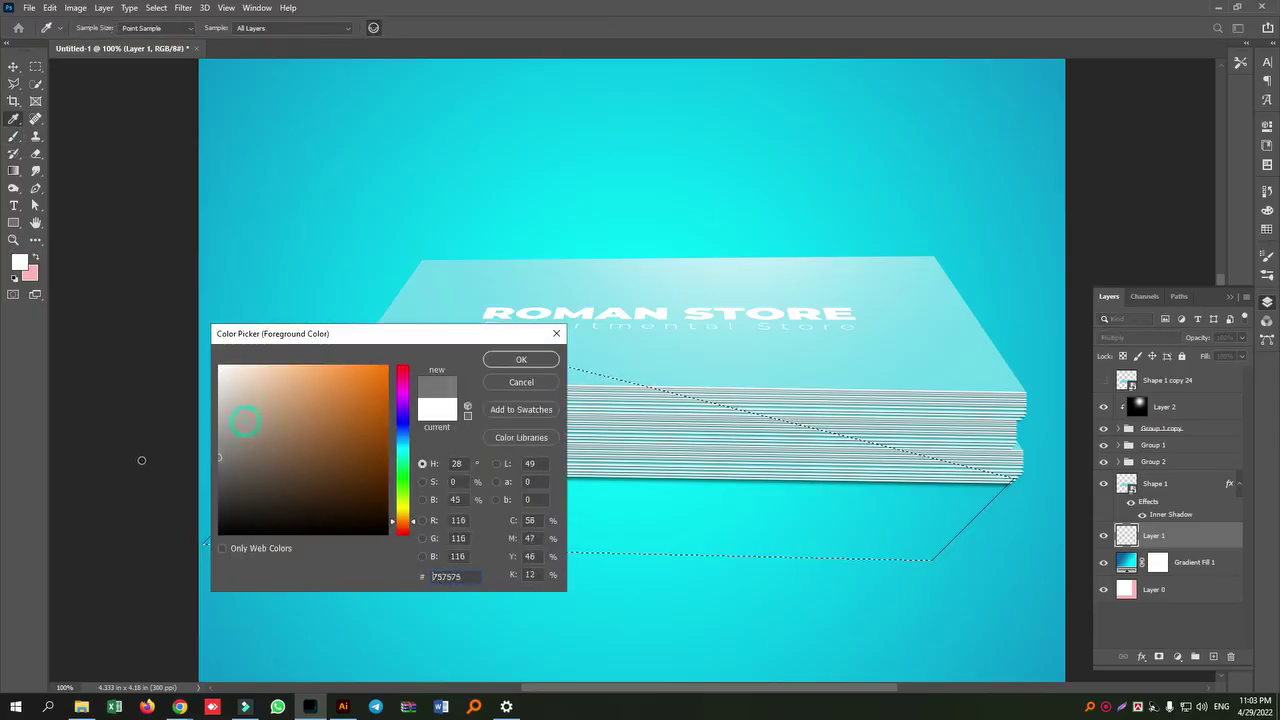
{"action": "left_click", "coordinate": [517, 360]}
{"action": "mouse_move", "coordinate": [314, 305]}
{"action": "left_mouse_down"}
{"action": "mouse_move", "coordinate": [601, 305]}
{"action": "mouse_move", "coordinate": [475, 322]}
{"action": "mouse_move", "coordinate": [929, 257]}
{"action": "left_mouse_up"}
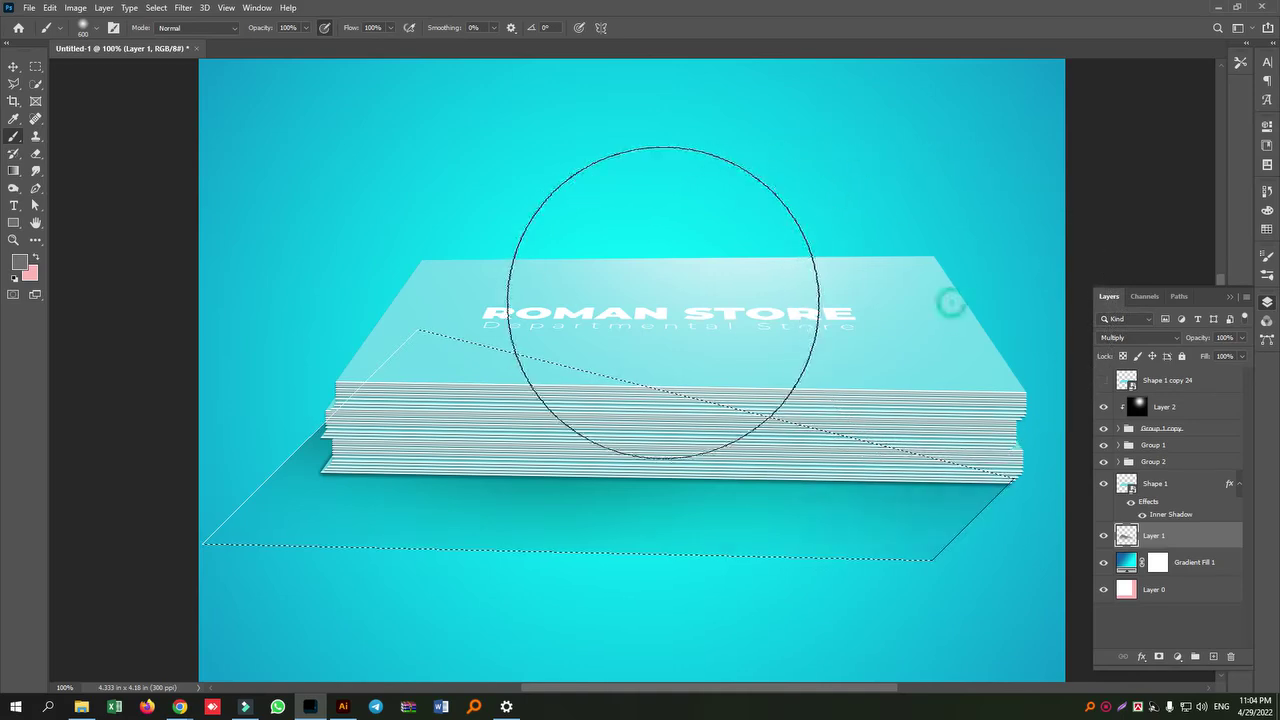
{"action": "left_click", "coordinate": [35, 66]}
{"action": "left_click", "coordinate": [120, 134]}
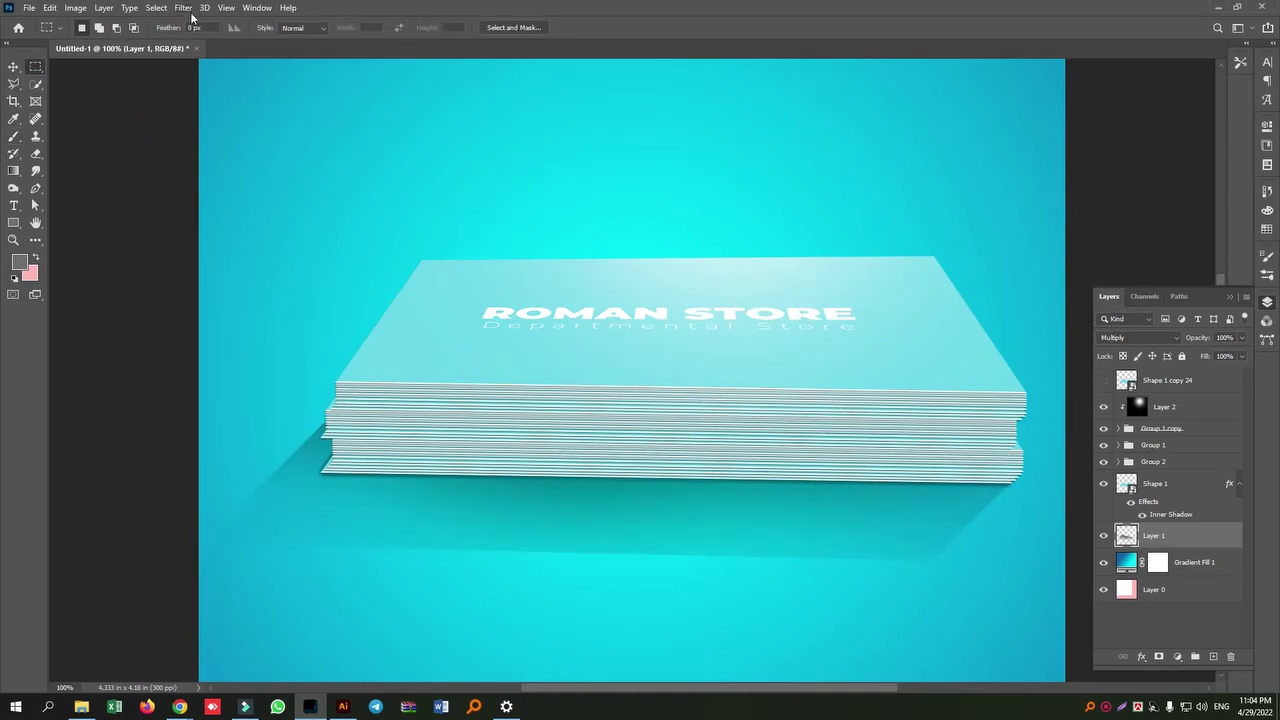
- Soften the painted shadow on Layer 1 with a Gaussian Blur of 5.4 pixels radius
{"action": "left_click", "coordinate": [184, 8]}
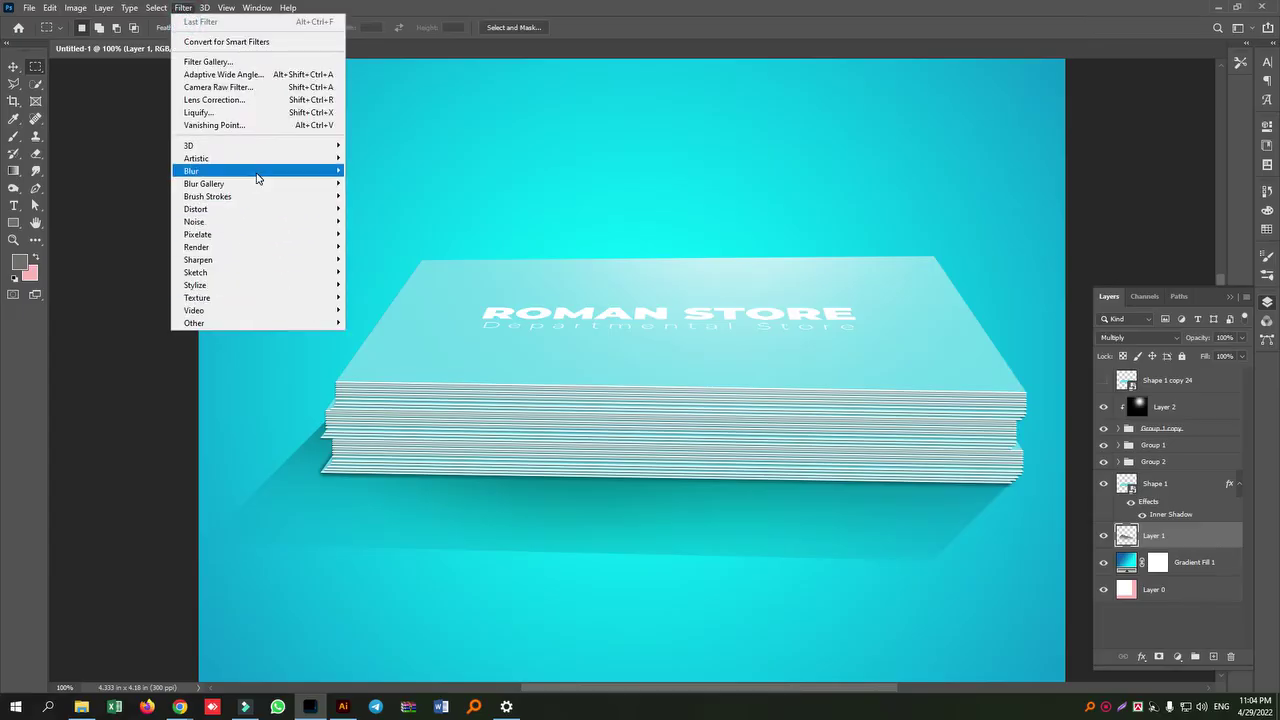
{"action": "left_click", "coordinate": [256, 172]}
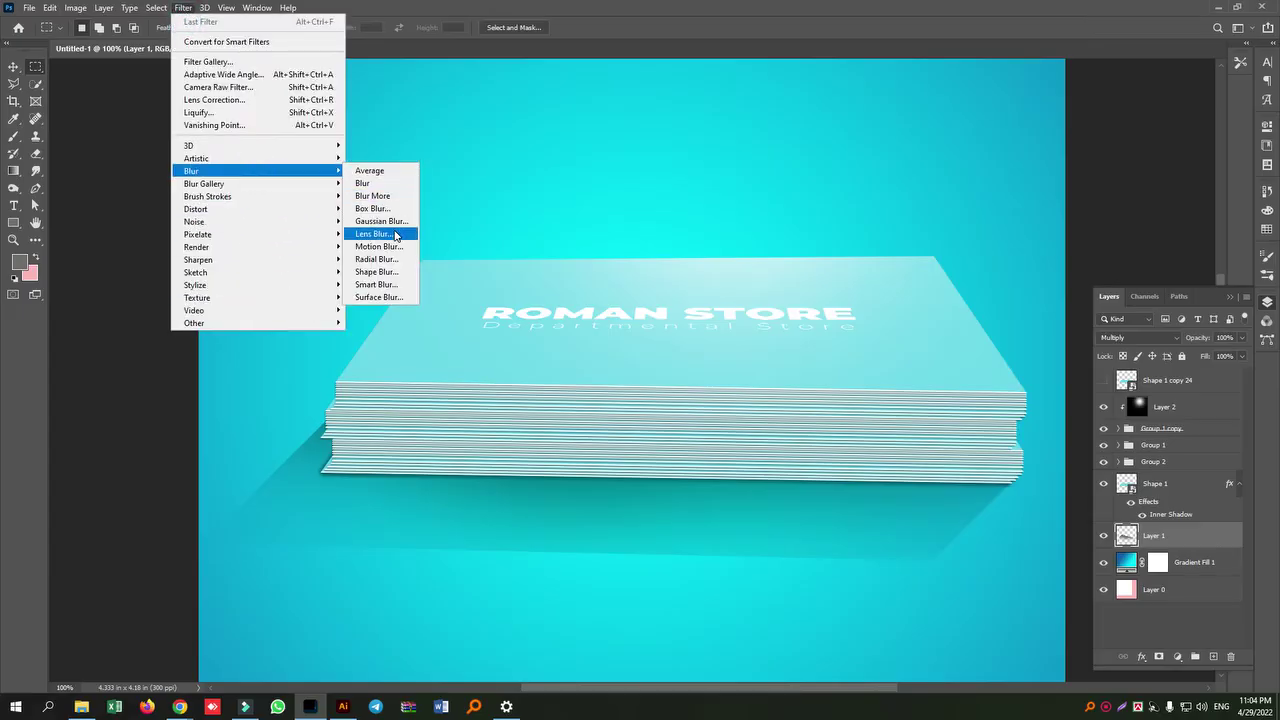
{"action": "left_click", "coordinate": [384, 221]}
{"action": "left_click", "coordinate": [868, 466]}
{"action": "left_click_drag", "start_coordinate": [867, 465], "coordinate": [873, 466]}
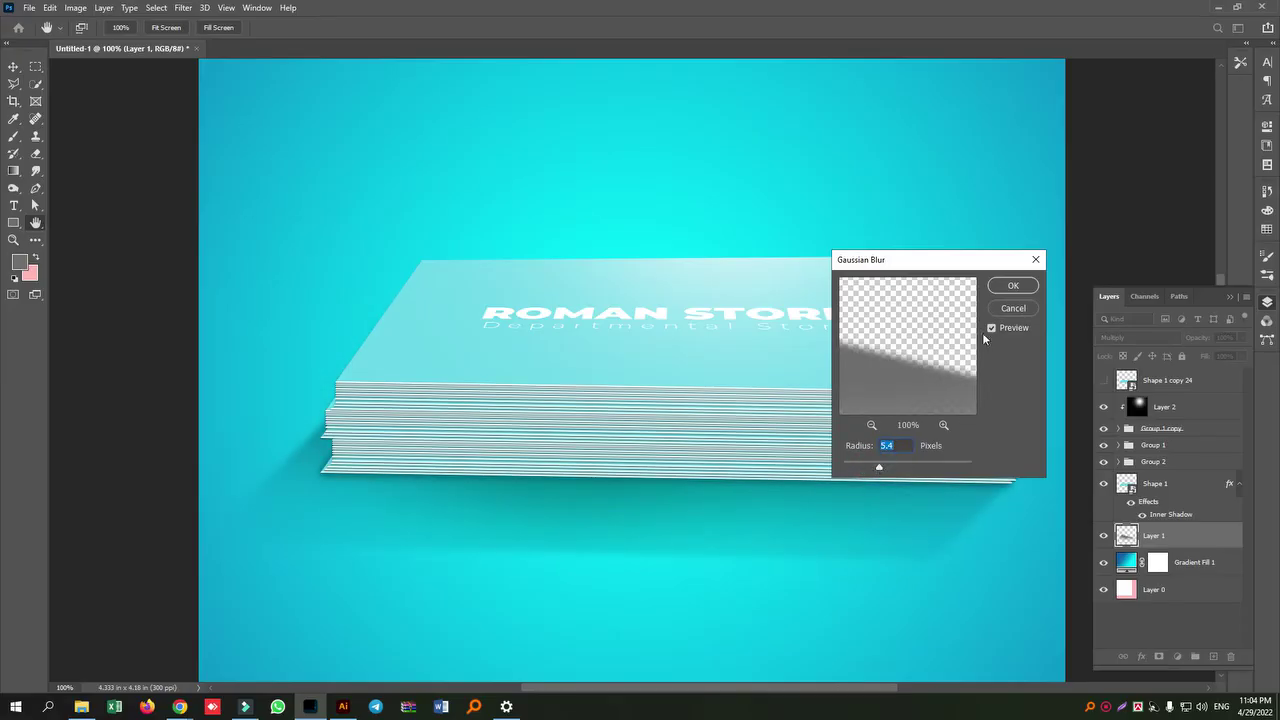
{"action": "left_click", "coordinate": [1012, 288]}
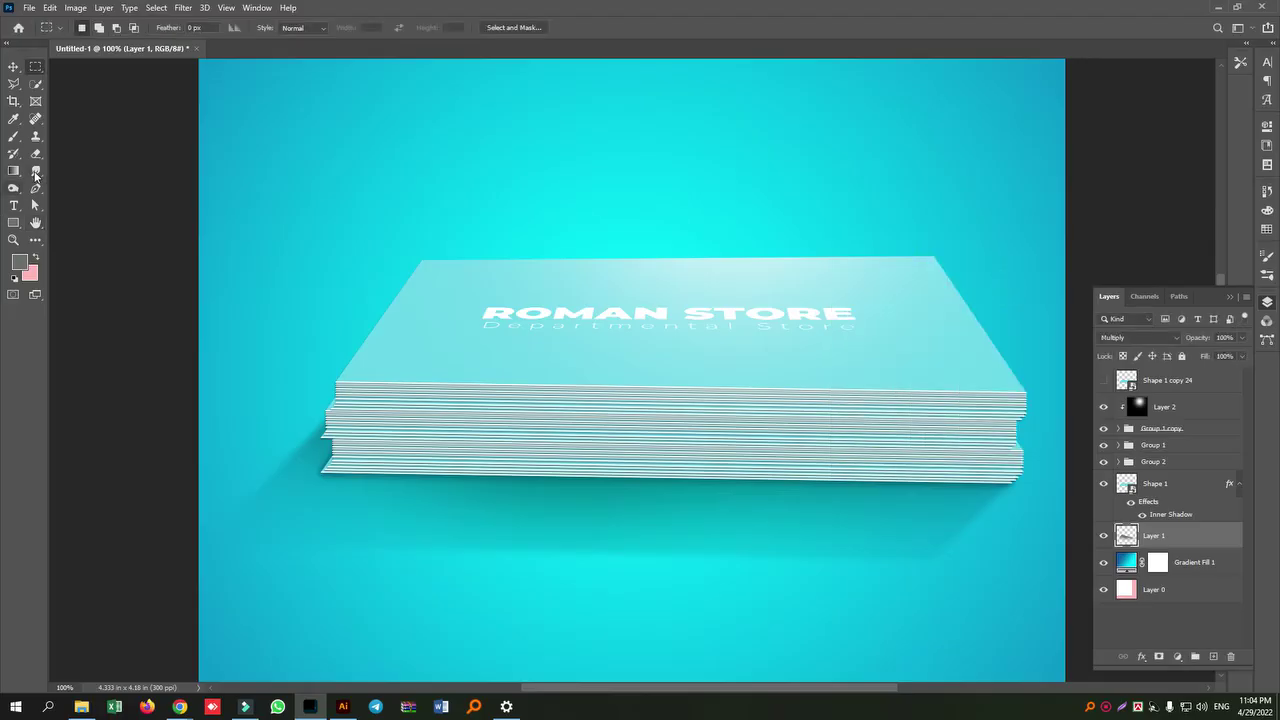
- Distort the shadow so its right end tucks under the stack, and fade its outer edges with the 52% opacity Eraser
{"action": "key", "text": "e"}
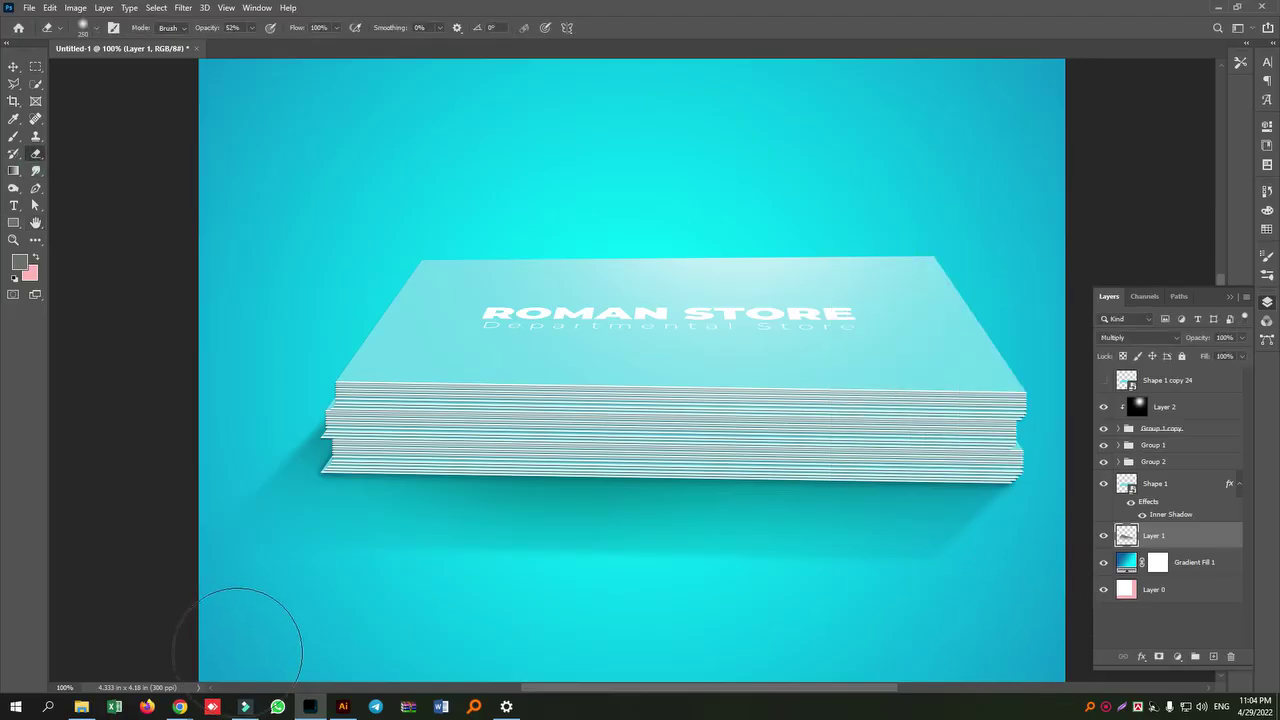
{"action": "mouse_move", "coordinate": [1014, 580]}
{"action": "left_mouse_down"}
{"action": "mouse_move", "coordinate": [920, 586]}
{"action": "mouse_move", "coordinate": [1086, 543]}
{"action": "mouse_move", "coordinate": [988, 563]}
{"action": "mouse_move", "coordinate": [1076, 580]}
{"action": "mouse_move", "coordinate": [1097, 575]}
{"action": "mouse_move", "coordinate": [1089, 562]}
{"action": "left_mouse_up"}
{"action": "key", "text": "ctrl+t"}
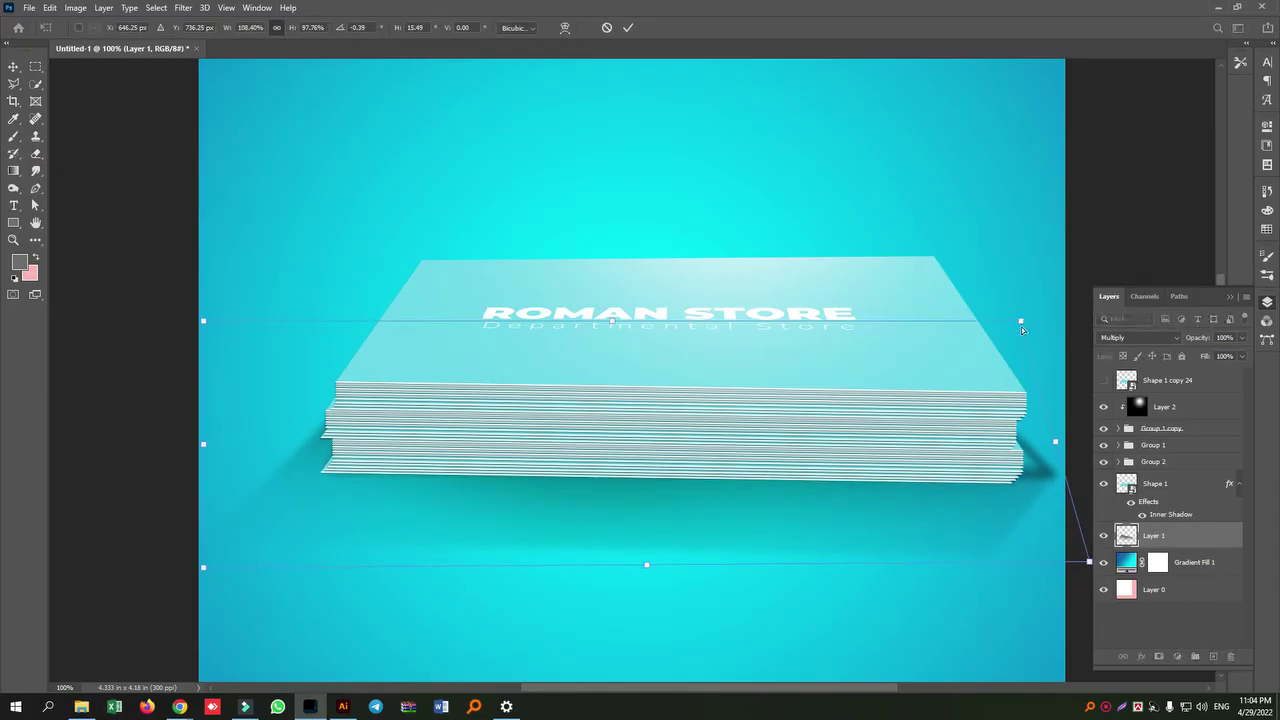
{"action": "left_click_drag", "start_coordinate": [1022, 330], "coordinate": [942, 345]}
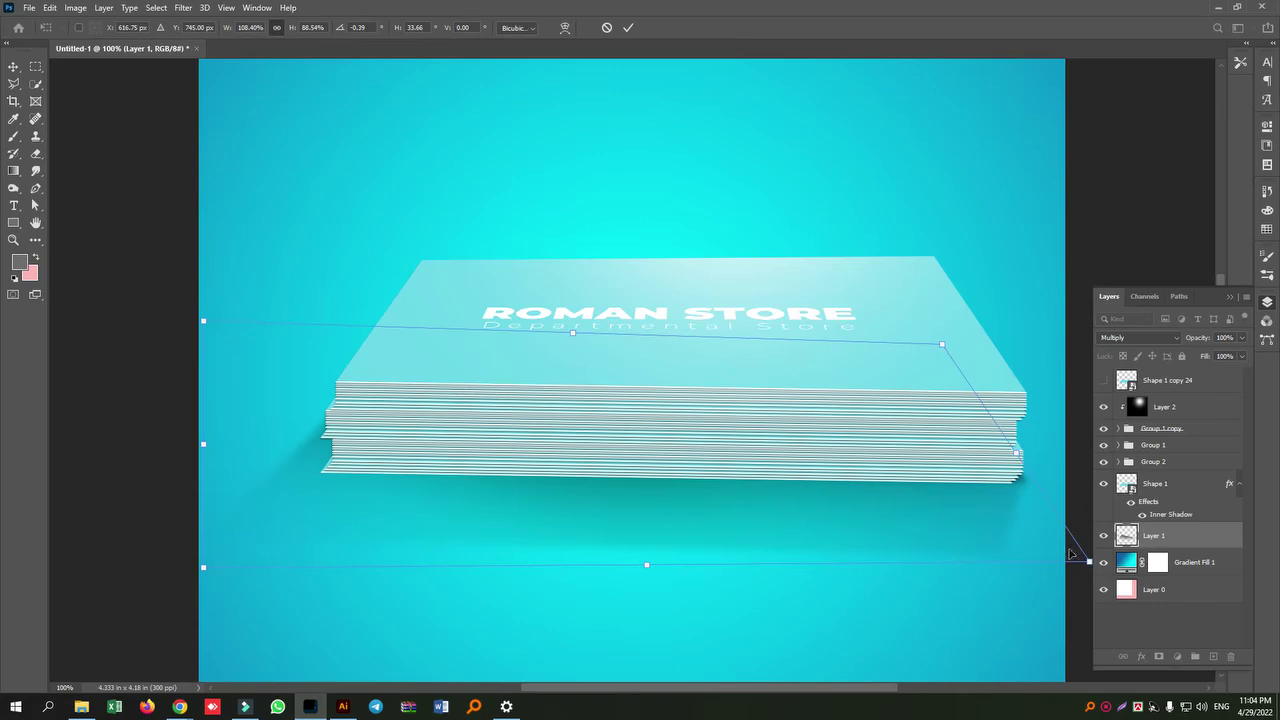
{"action": "key", "text": "Return"}
{"action": "key", "text": "e"}
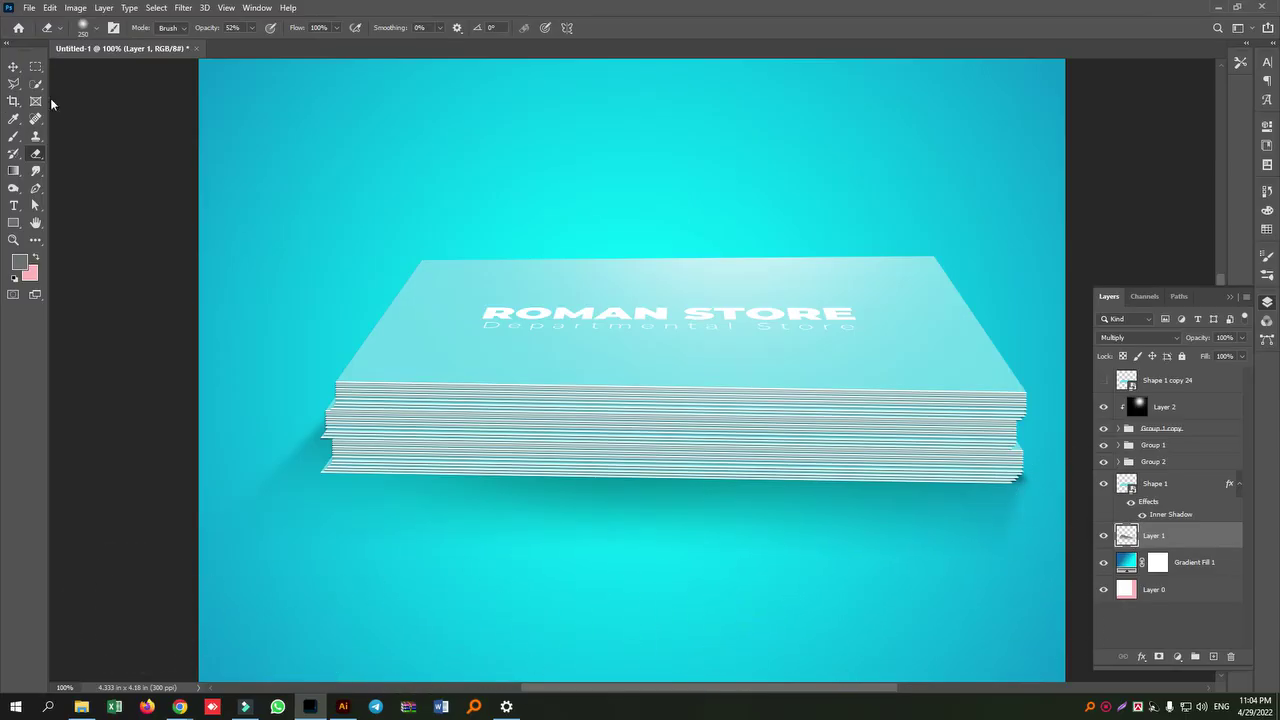
{"action": "left_click", "coordinate": [14, 68]}
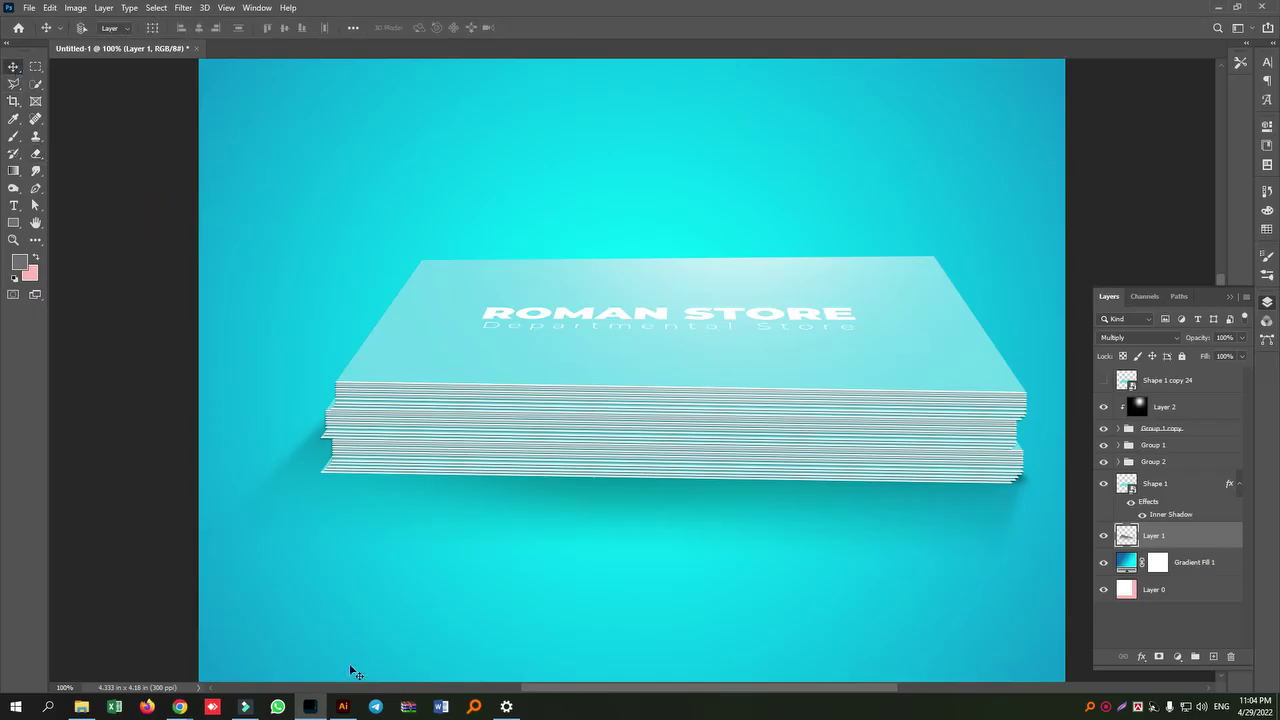
- Switch to Chrome and search Google Images for "business card design"
{"action": "mouse_move", "coordinate": [179, 707]}
{"action": "left_click", "coordinate": [129, 668]}
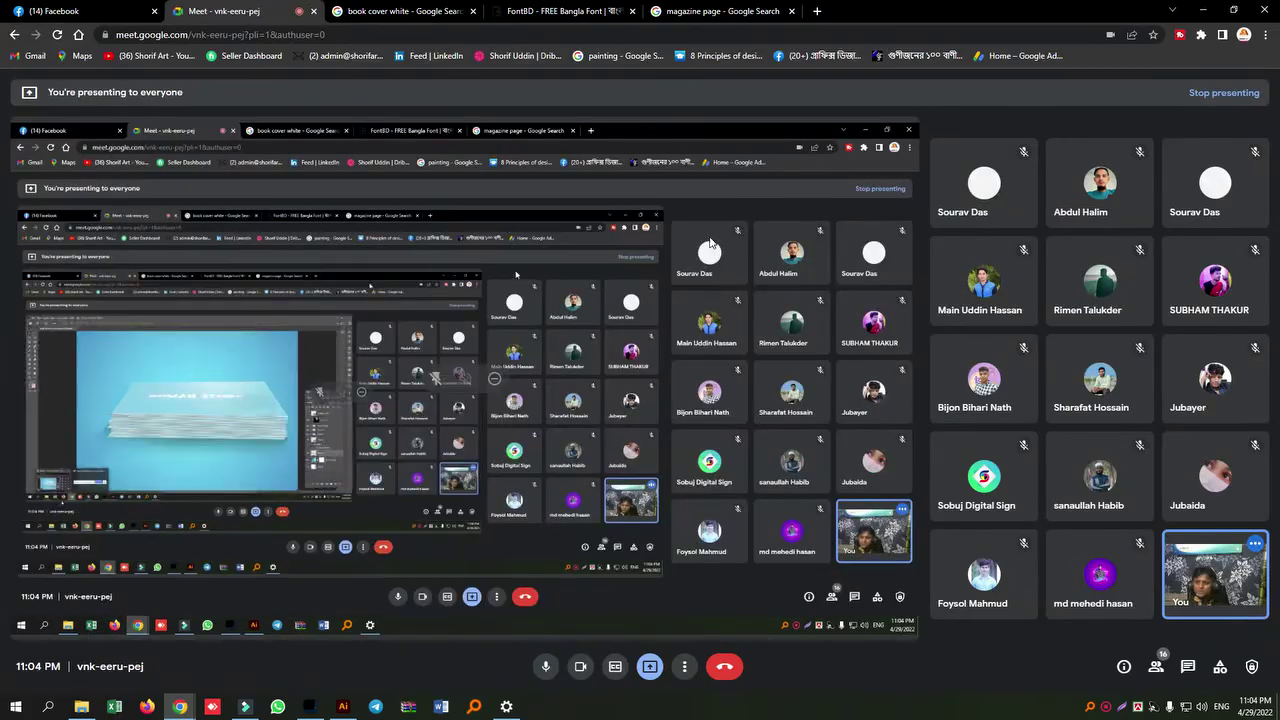
{"action": "left_click", "coordinate": [705, 17]}
{"action": "triple_click", "coordinate": [229, 94]}
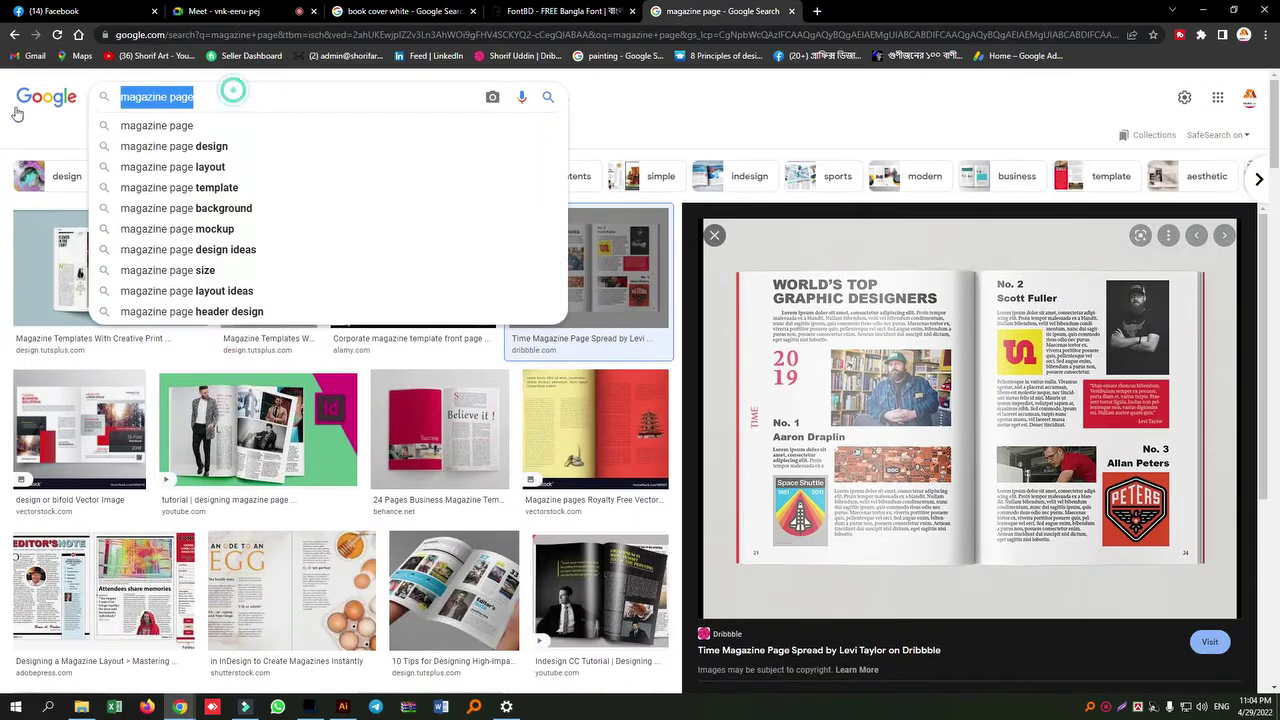
{"action": "type", "text": "busi"}
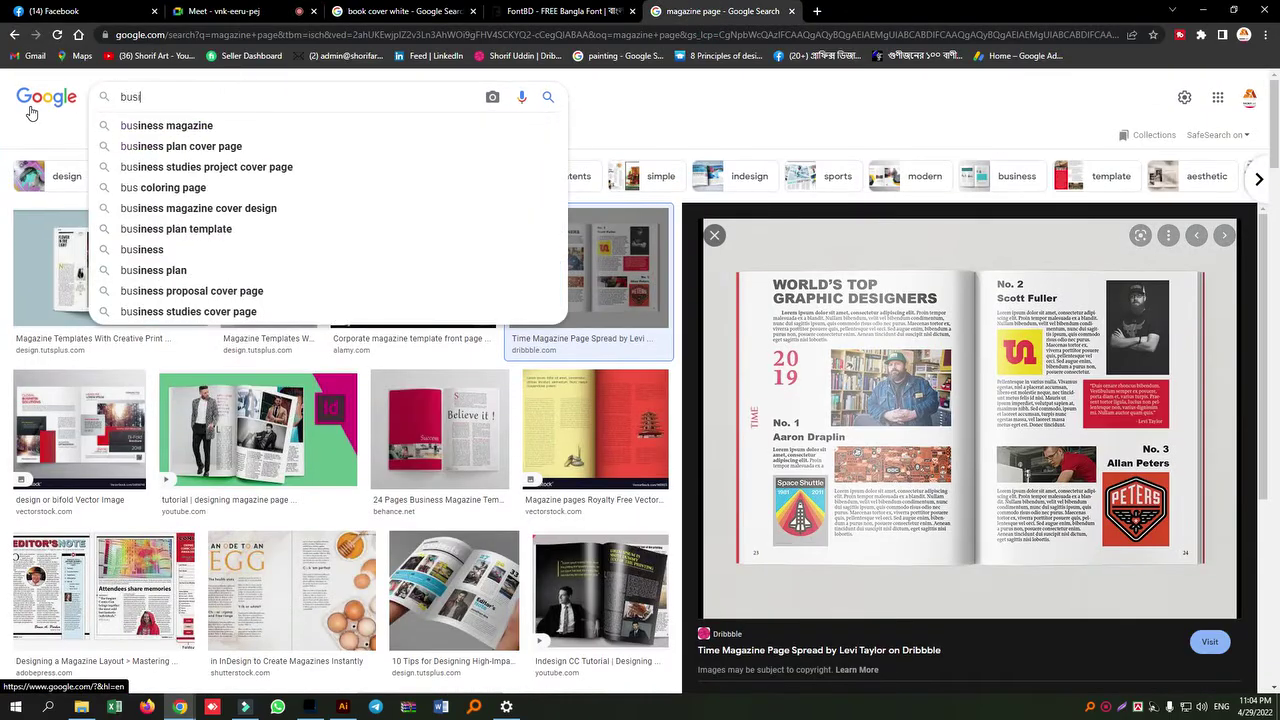
{"action": "type", "text": "ness card "}
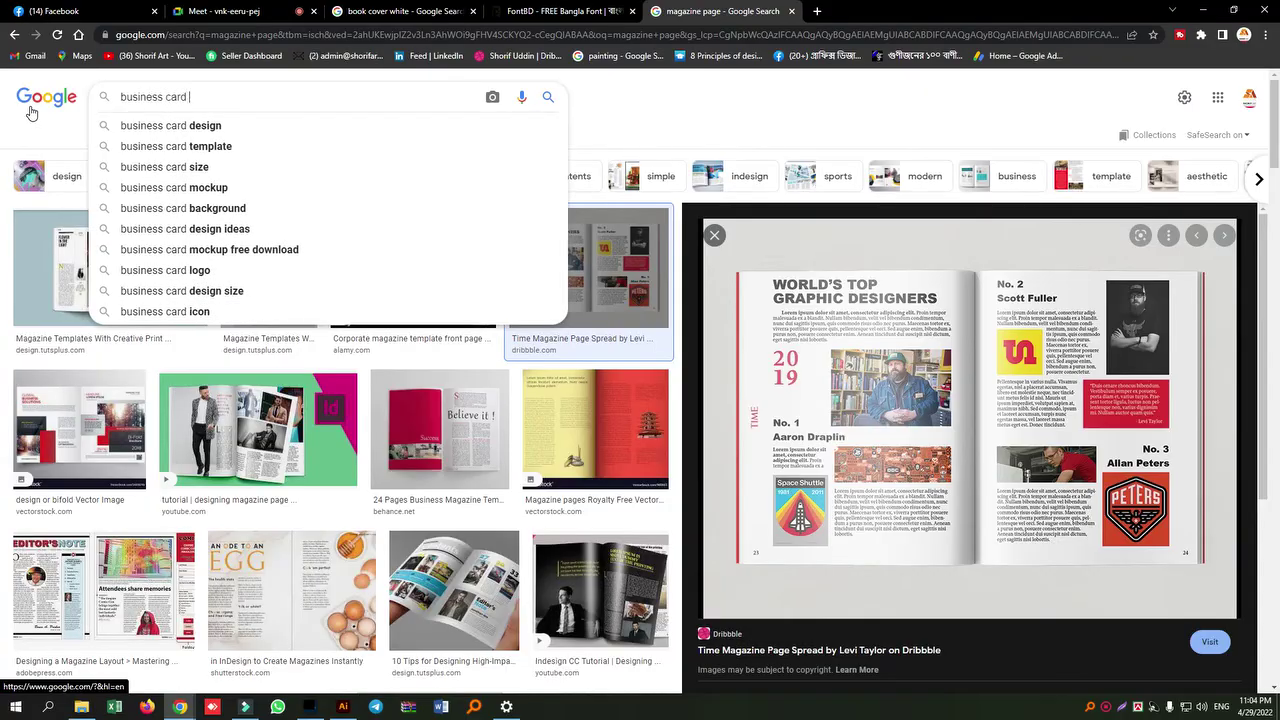
{"action": "type", "text": "design"}
{"action": "key", "text": "Return"}
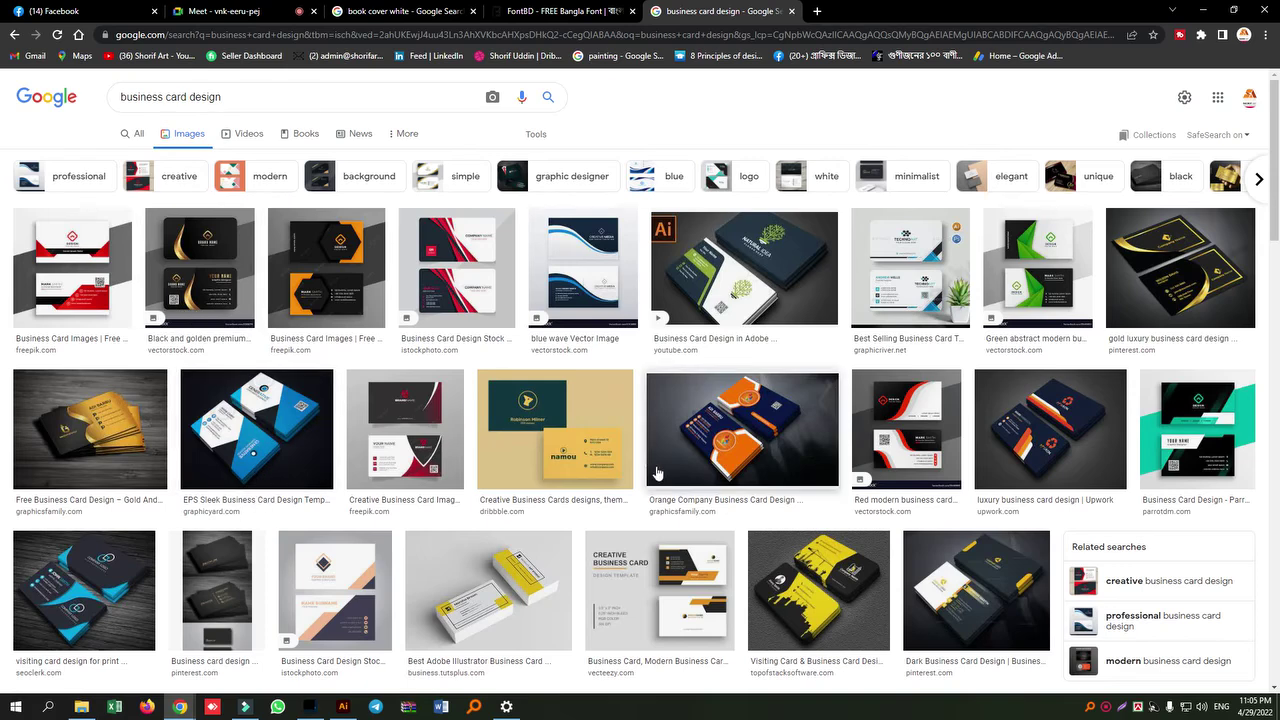
- Open the Blue Sky Printing image of two white and blue business cards and copy it
{"action": "scroll", "coordinate": [657, 476], "scroll_direction": "down", "scroll_amount": 3}
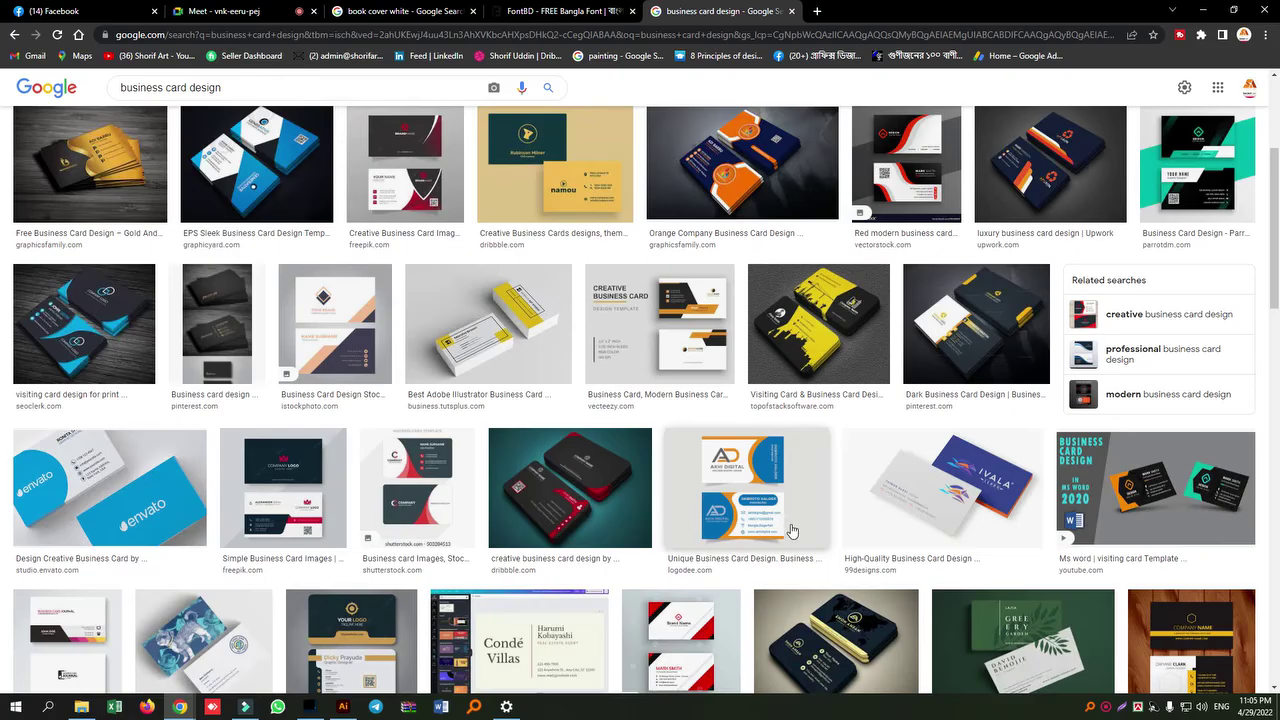
{"action": "scroll", "coordinate": [786, 530], "scroll_direction": "down", "scroll_amount": 3}
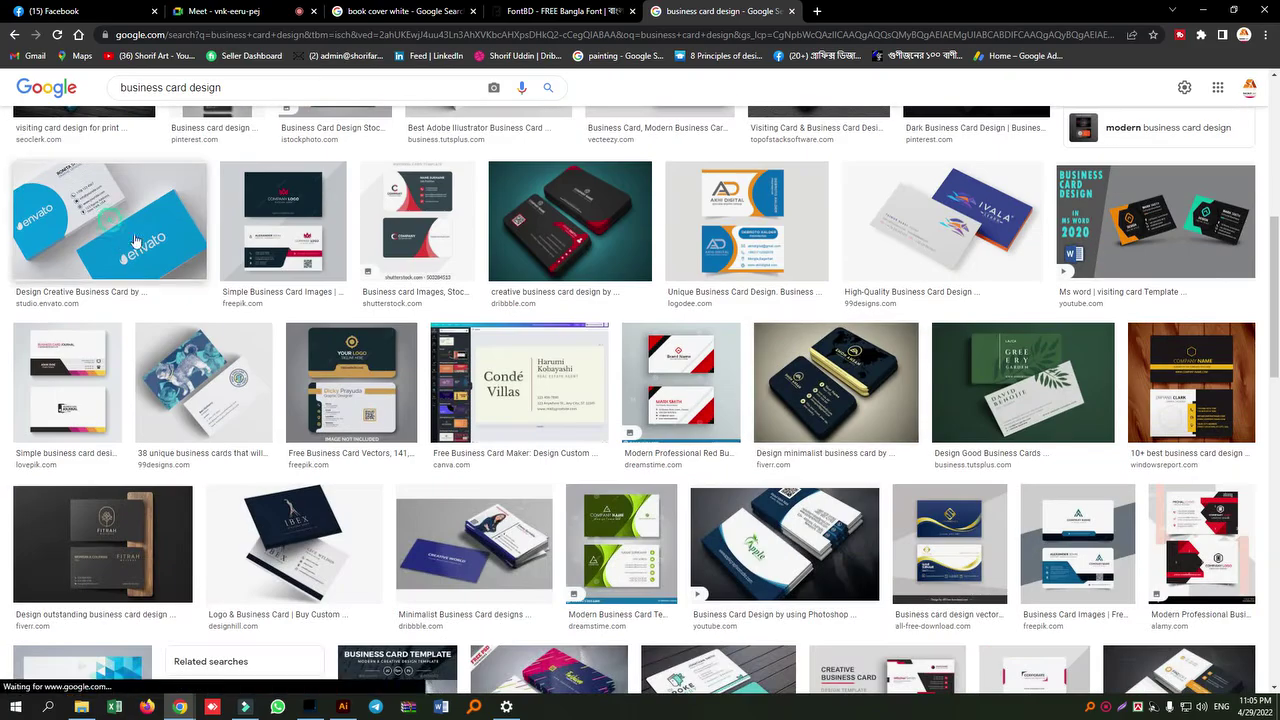
{"action": "left_click", "coordinate": [111, 226]}
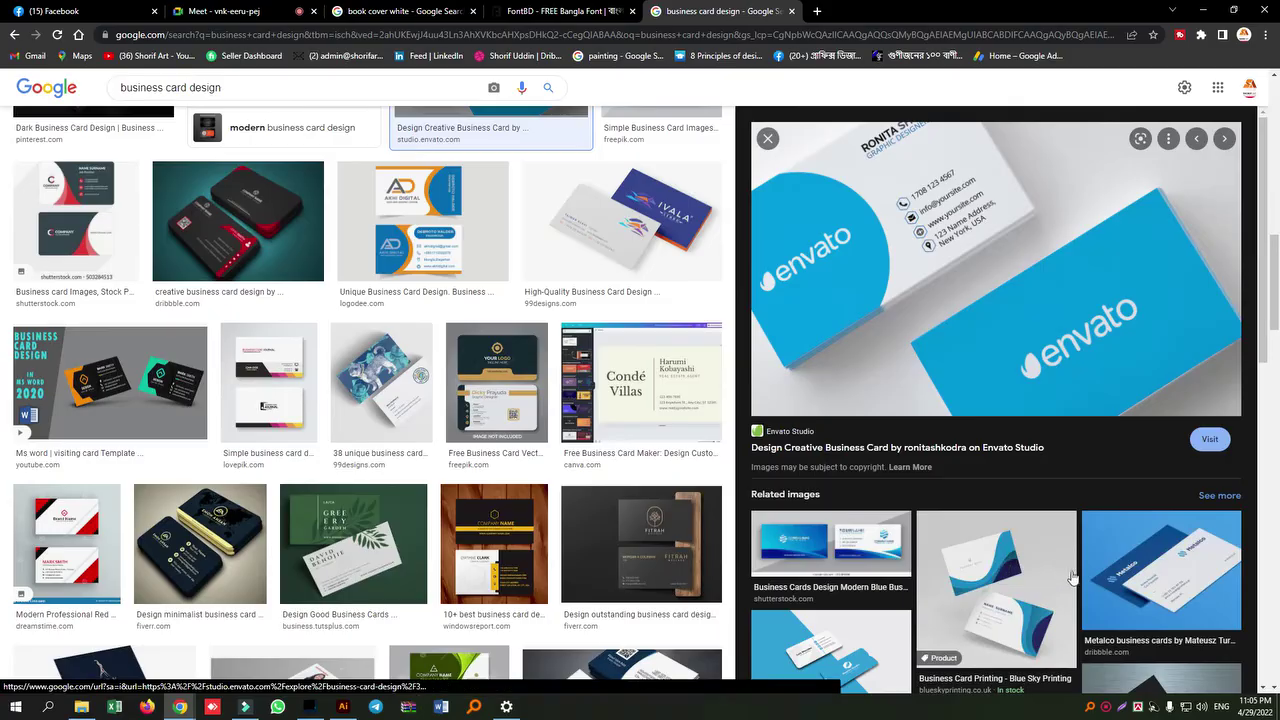
{"action": "left_click", "coordinate": [1021, 604]}
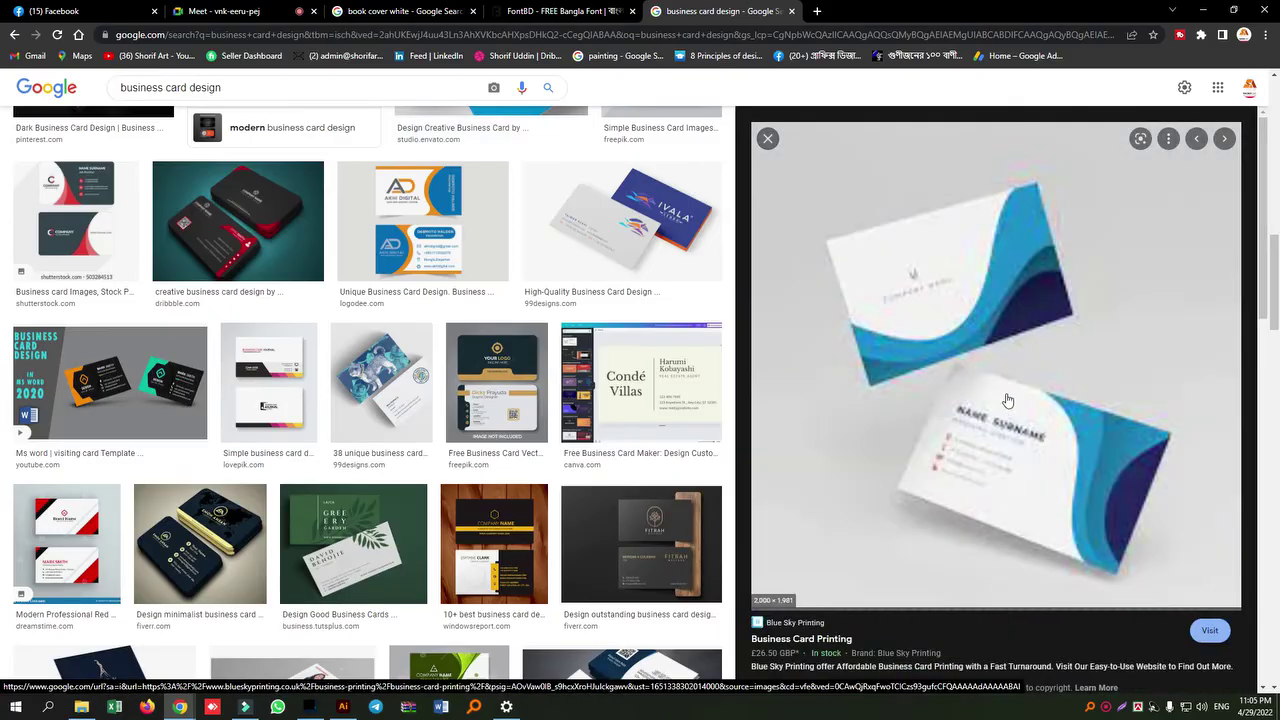
{"action": "right_click", "coordinate": [958, 358]}
{"action": "left_click", "coordinate": [1015, 517]}
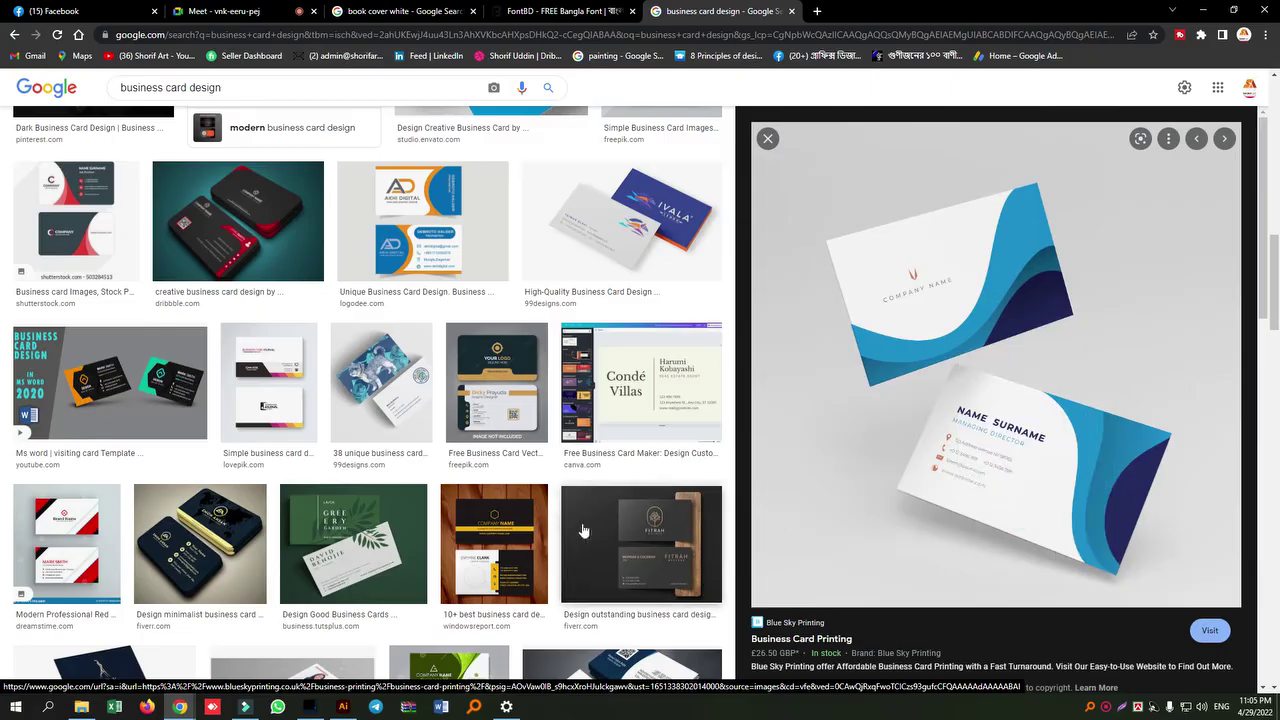
{"action": "scroll", "coordinate": [584, 530], "scroll_direction": "down", "scroll_amount": 2}
- Switch to Photoshop, create a new 27.778 x 27.514 in document at 72 ppi, and paste the copied business card image
{"action": "key", "text": "alt+Tab"}
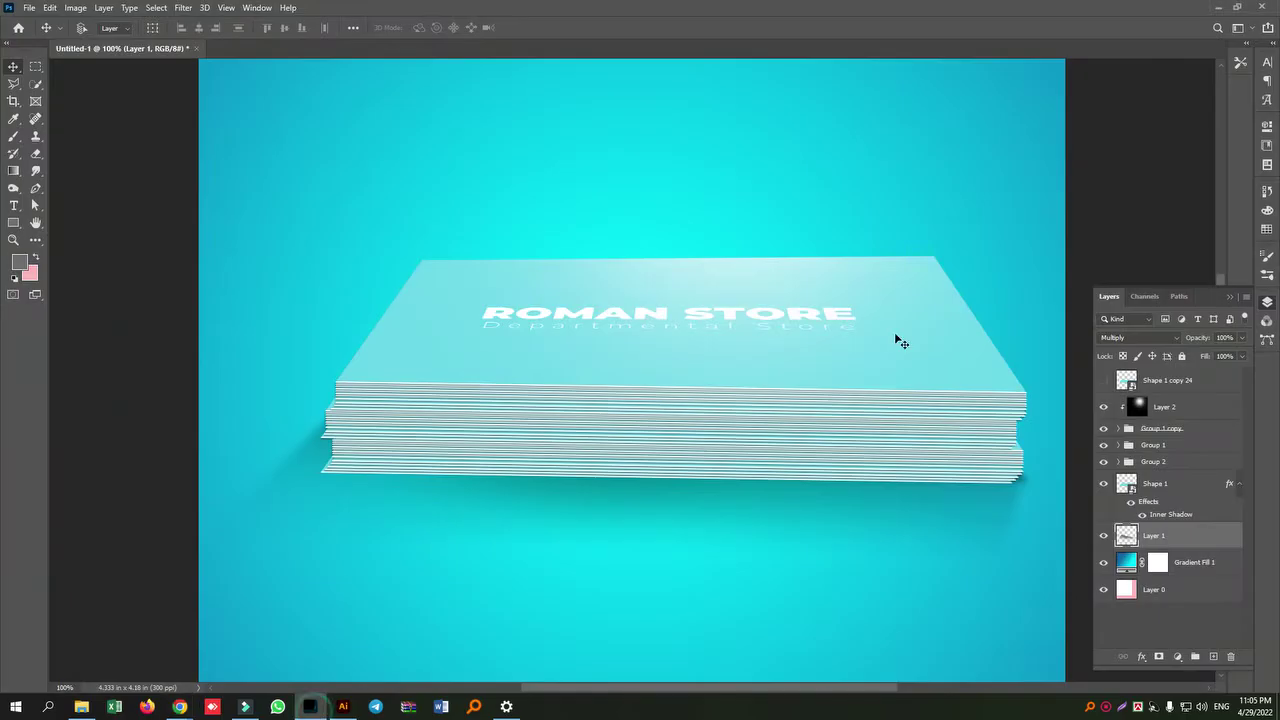
{"action": "key", "text": "ctrl+n"}
{"action": "left_click", "coordinate": [822, 505]}
{"action": "key", "text": "ctrl+b"}
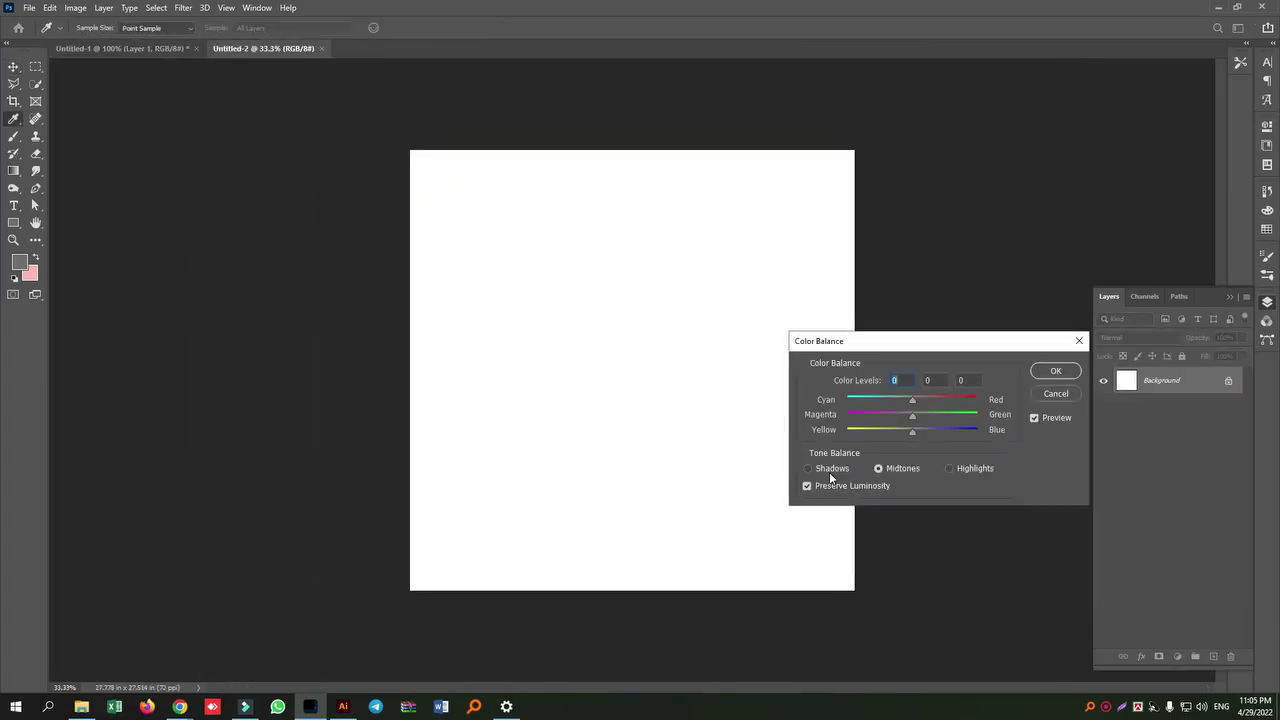
{"action": "left_click", "coordinate": [1051, 395]}
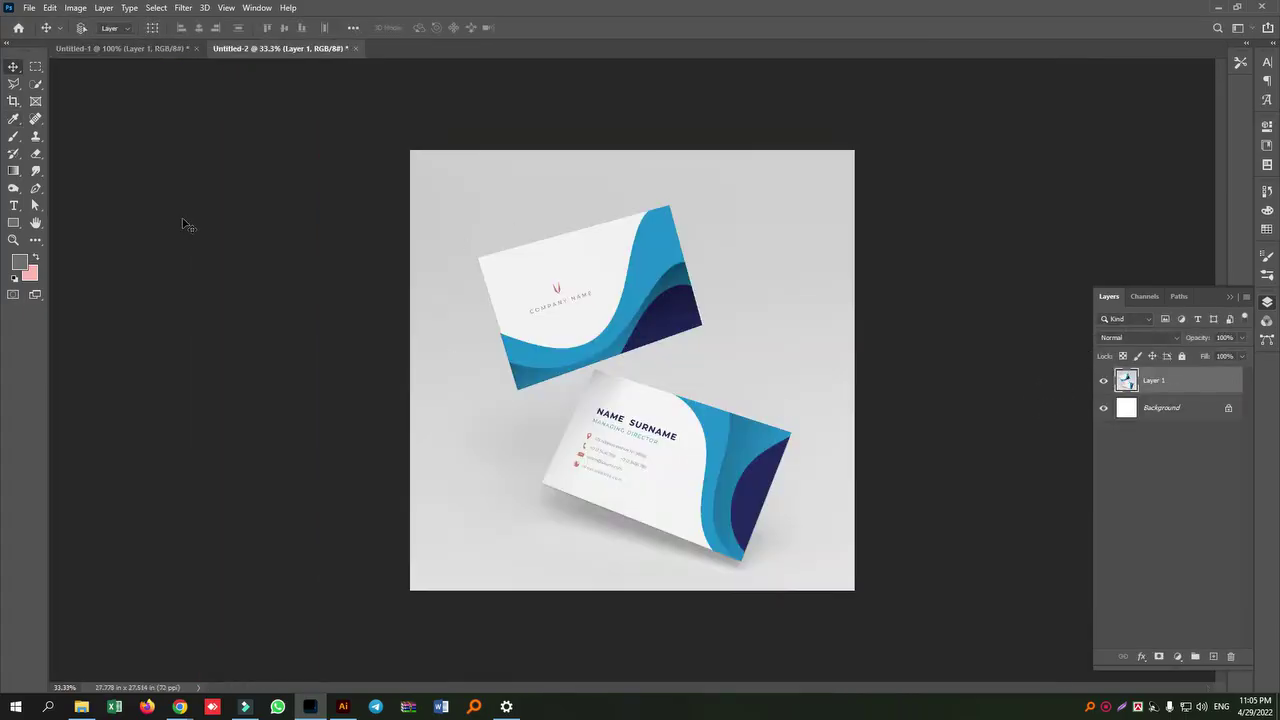
- Perspective-crop the image to the four corners of the upper business card with the COMPANY NAME logo
{"action": "left_click", "coordinate": [13, 101]}
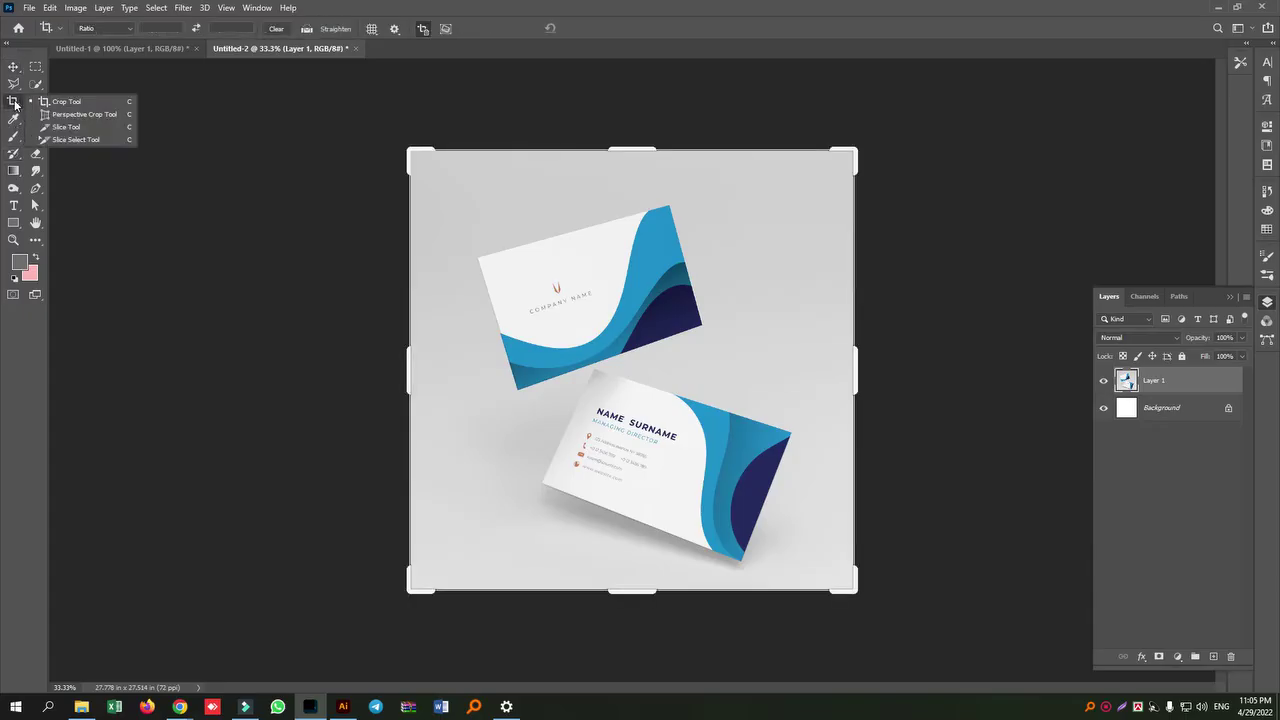
{"action": "left_click", "coordinate": [71, 116]}
{"action": "left_click", "coordinate": [478, 259]}
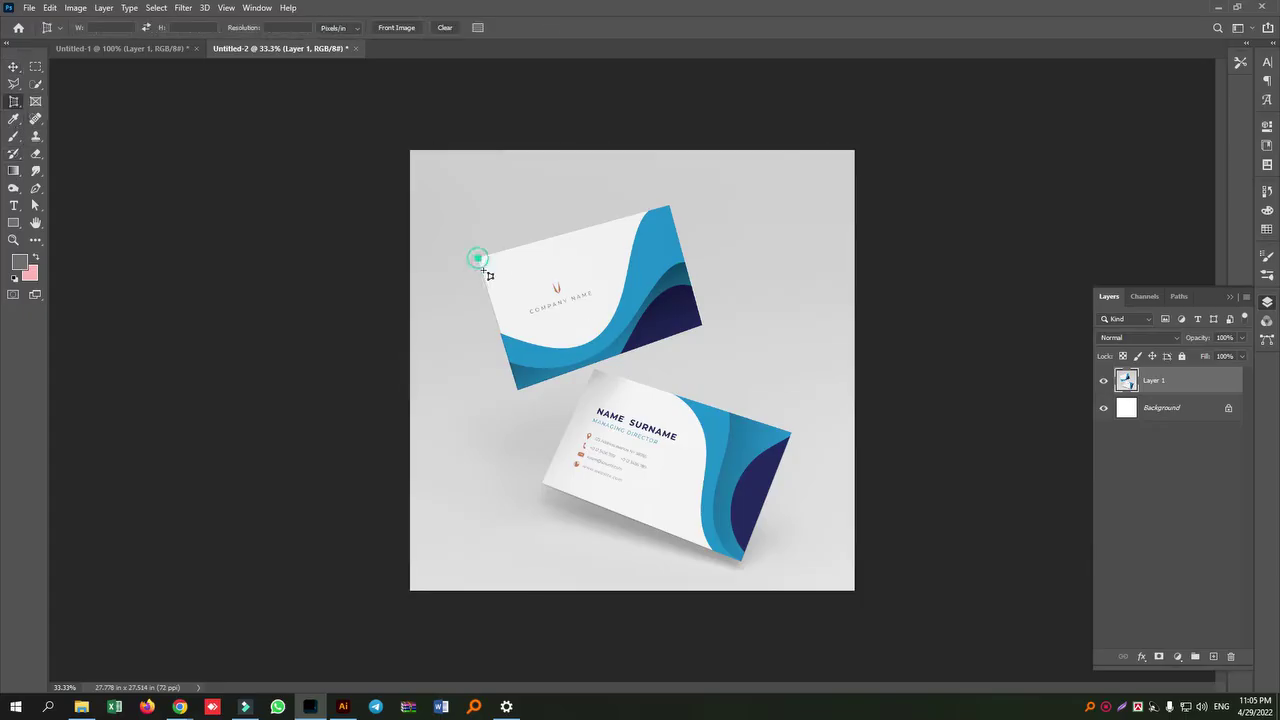
{"action": "left_click", "coordinate": [519, 390]}
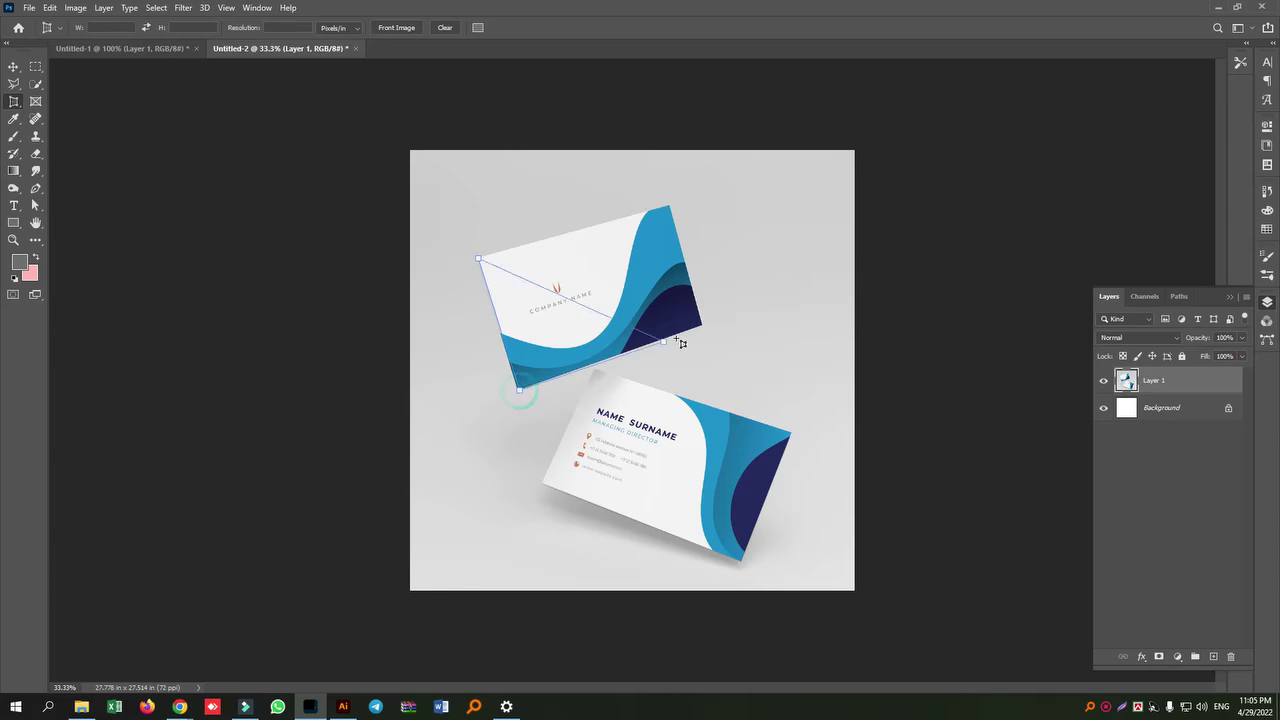
{"action": "left_click", "coordinate": [700, 323]}
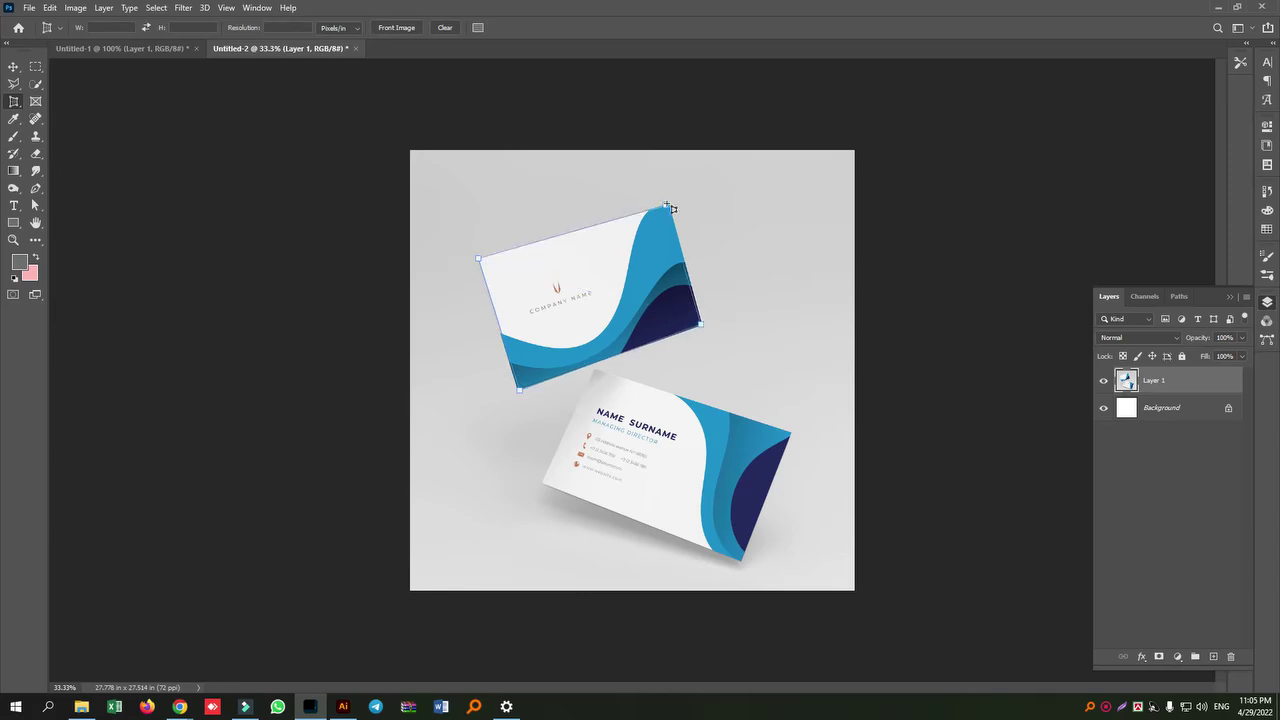
{"action": "left_click", "coordinate": [669, 207]}
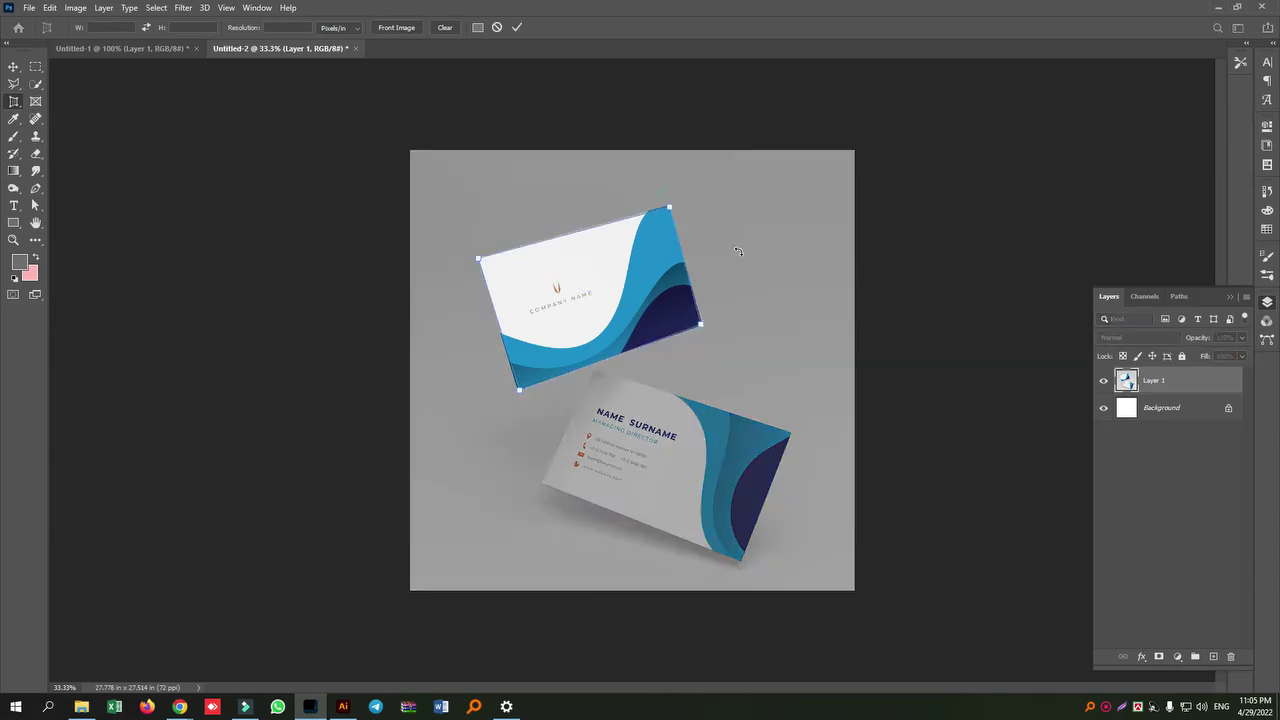
{"action": "key", "text": "Return"}
- Select the whole flattened card with the Rectangular Marquee and cut it from Layer 1
{"action": "left_click", "coordinate": [35, 65]}
{"action": "left_click_drag", "start_coordinate": [437, 246], "coordinate": [880, 446]}
{"action": "key", "text": "Delete"}
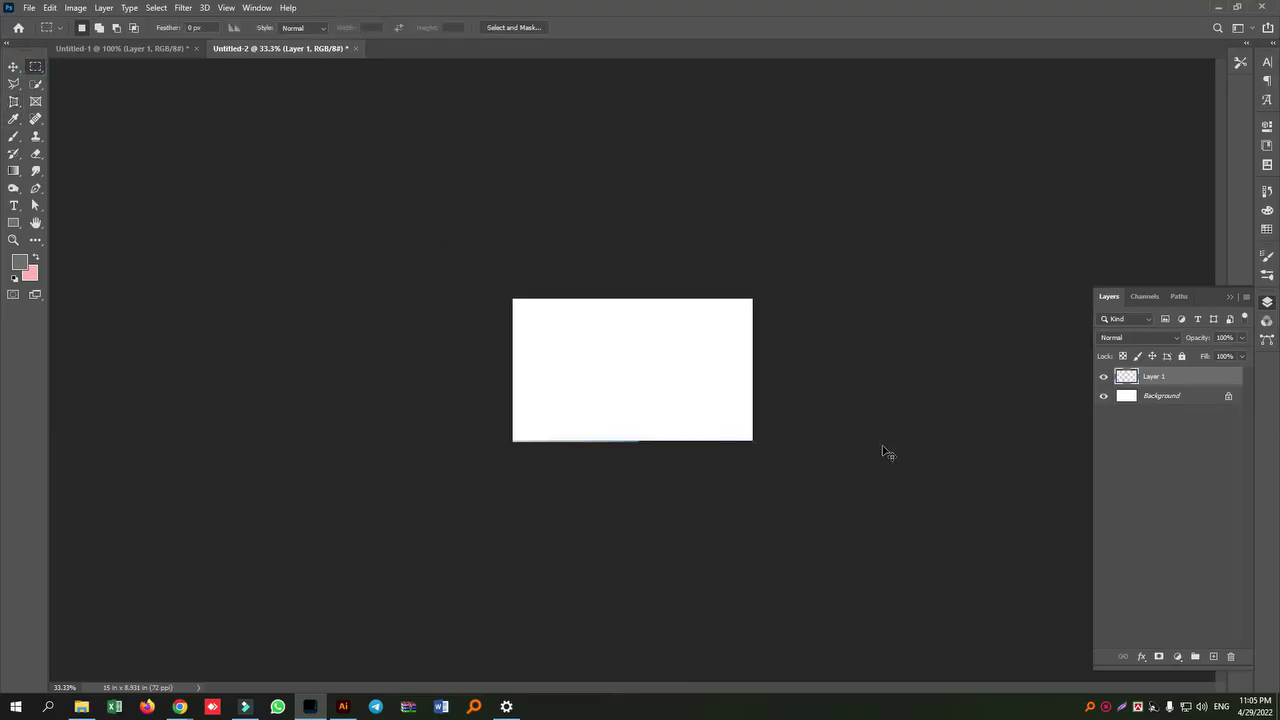
- Open the contents of the Shape 1 copy 24 smart object in Untitled-1 and paste the card design there
{"action": "left_click", "coordinate": [134, 48]}
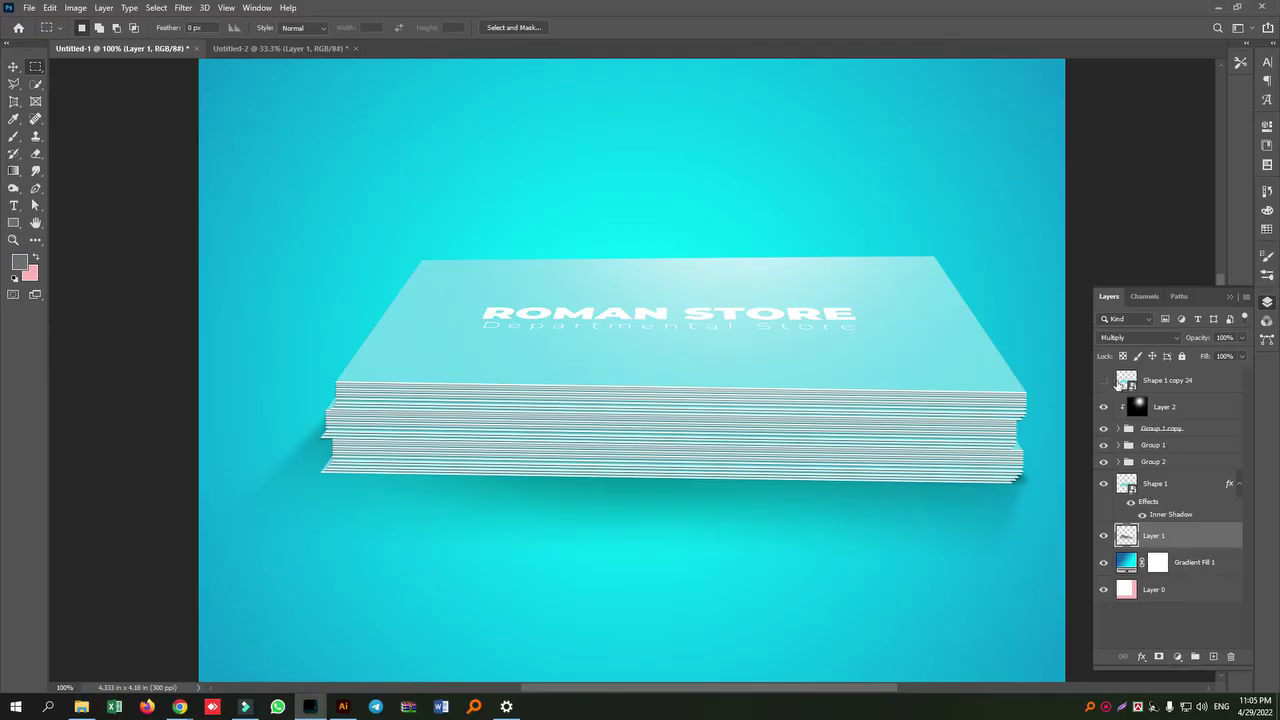
{"action": "double_click", "coordinate": [1132, 388]}
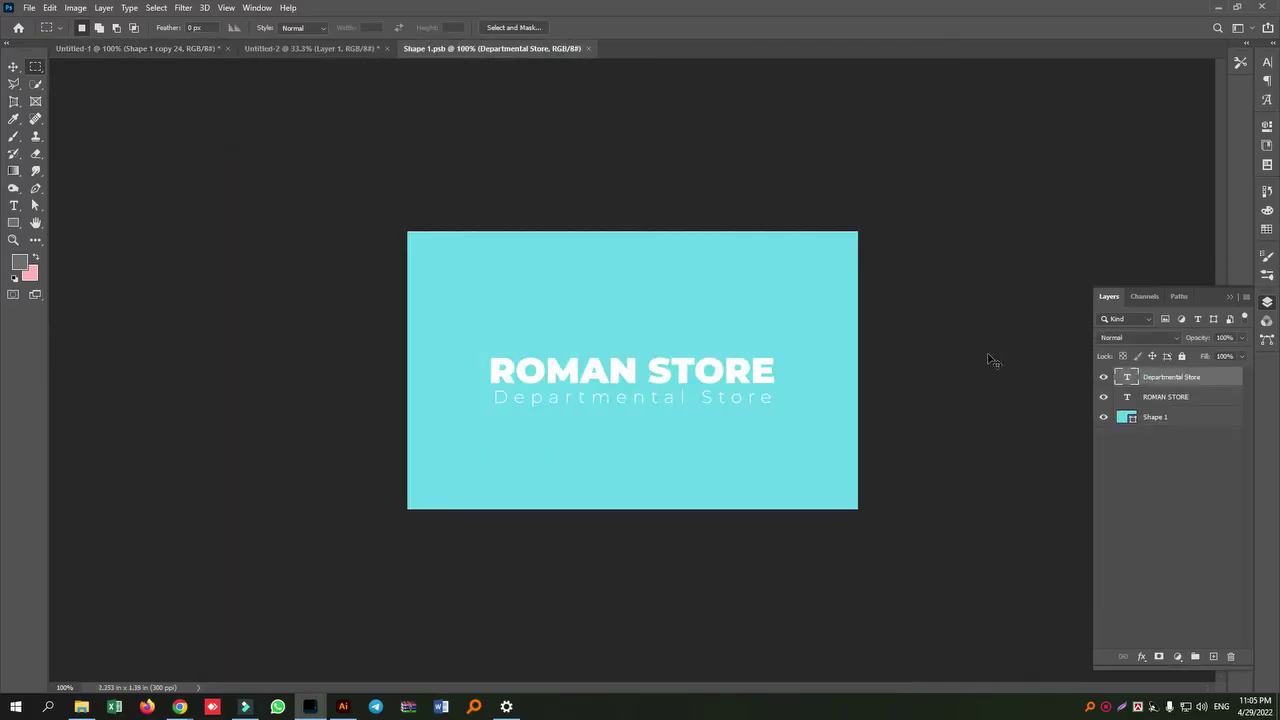
{"action": "key", "text": "ctrl+v"}
- Scale the pasted card design so it exactly fills the smart object's canvas, covering the ROMAN STORE artwork
{"action": "key", "text": "ctrl+t"}
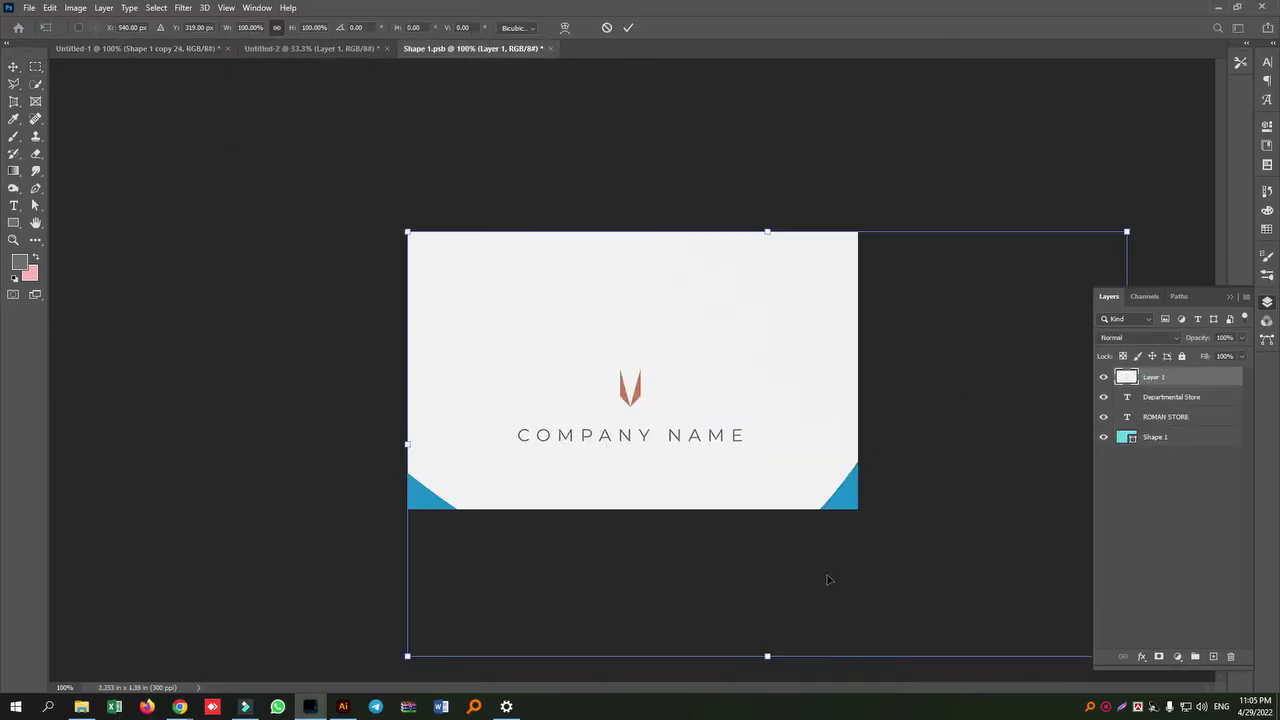
{"action": "left_click_drag", "start_coordinate": [400, 228], "coordinate": [518, 323]}
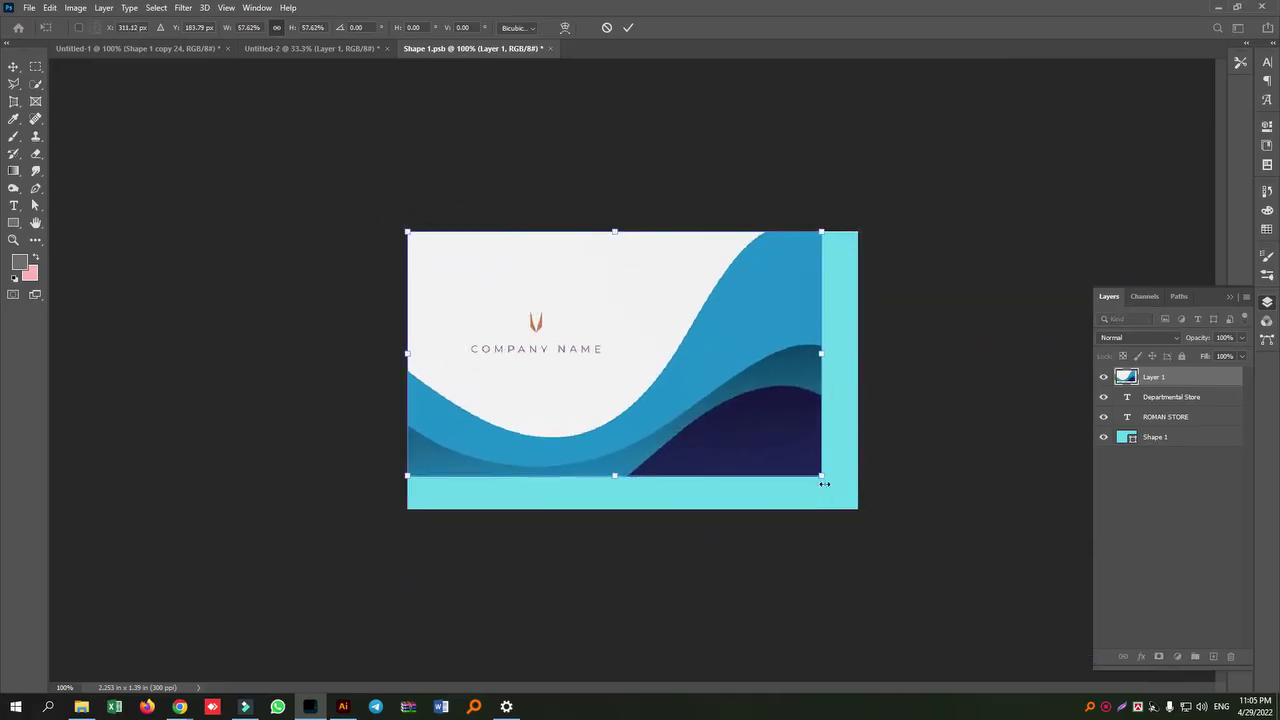
{"action": "left_click_drag", "start_coordinate": [821, 478], "coordinate": [858, 509]}
{"action": "key", "text": "Return"}
{"action": "key", "text": "m"}
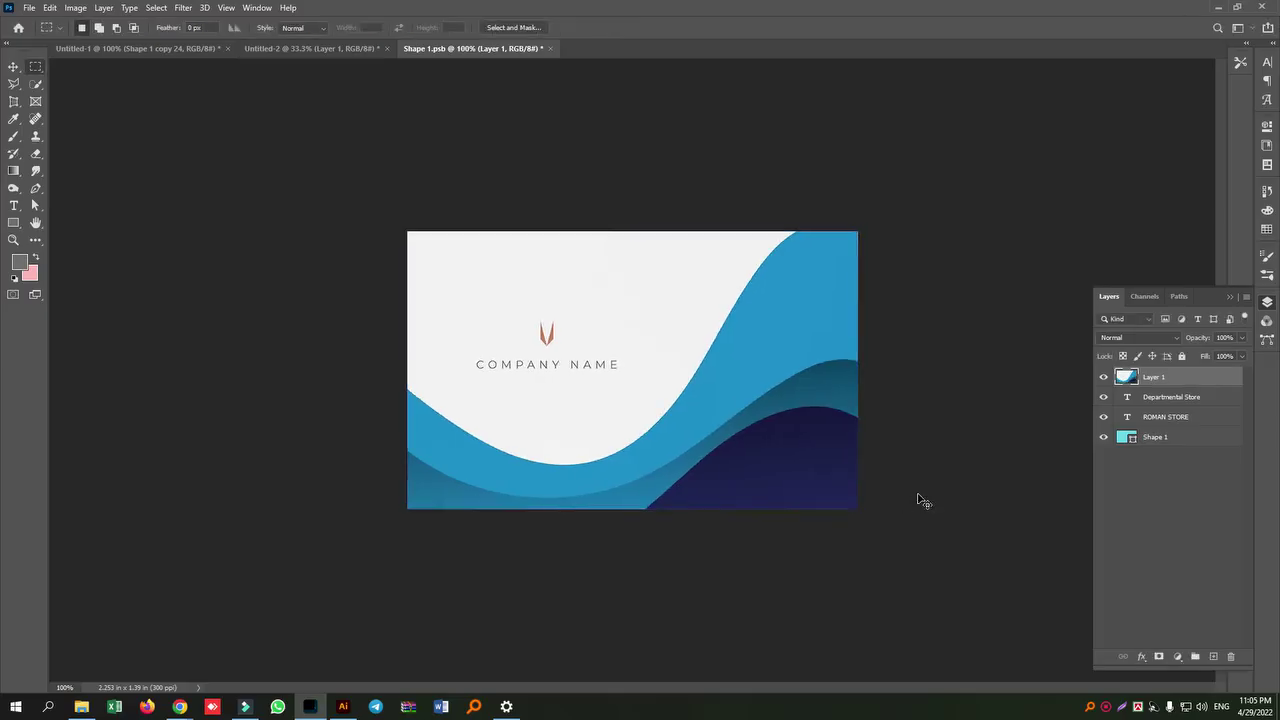
- Close the smart object with its changes saved, and check the new design on the card stack
{"action": "key", "text": "ctrl+w"}
{"action": "left_click", "coordinate": [580, 262]}
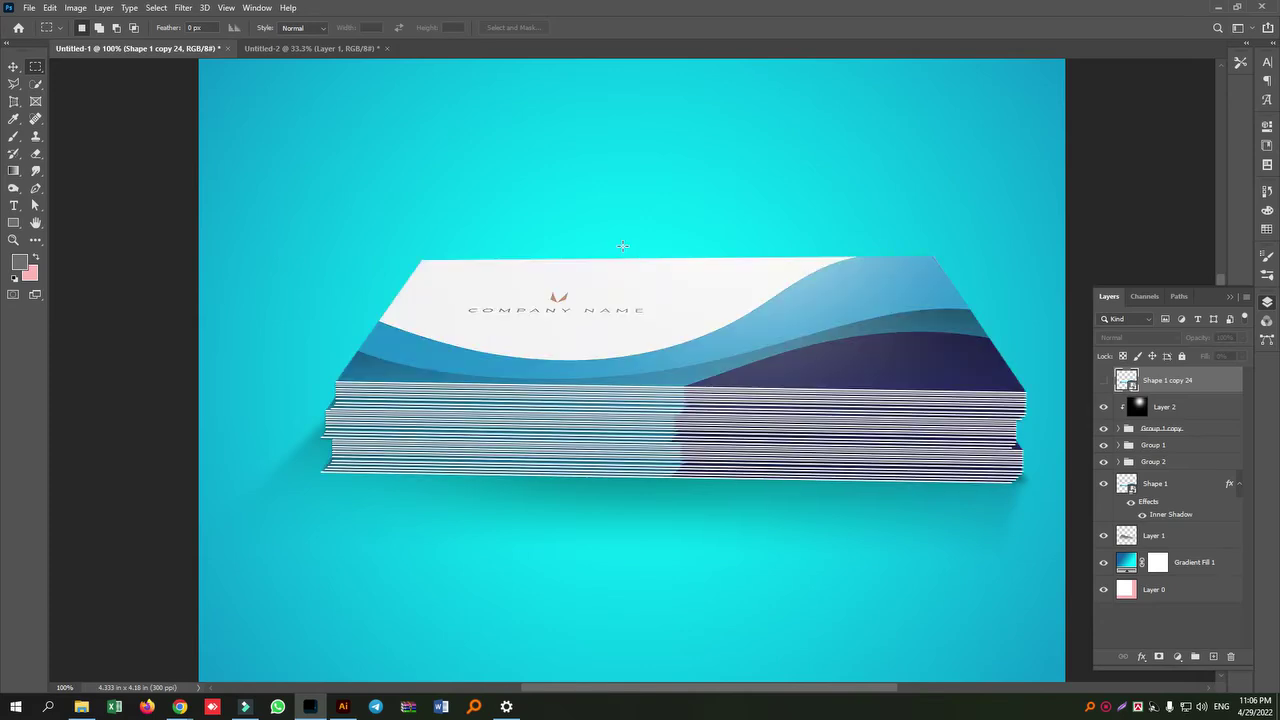
{"action": "scroll", "coordinate": [622, 246], "scroll_direction": "up", "scroll_amount": 4}
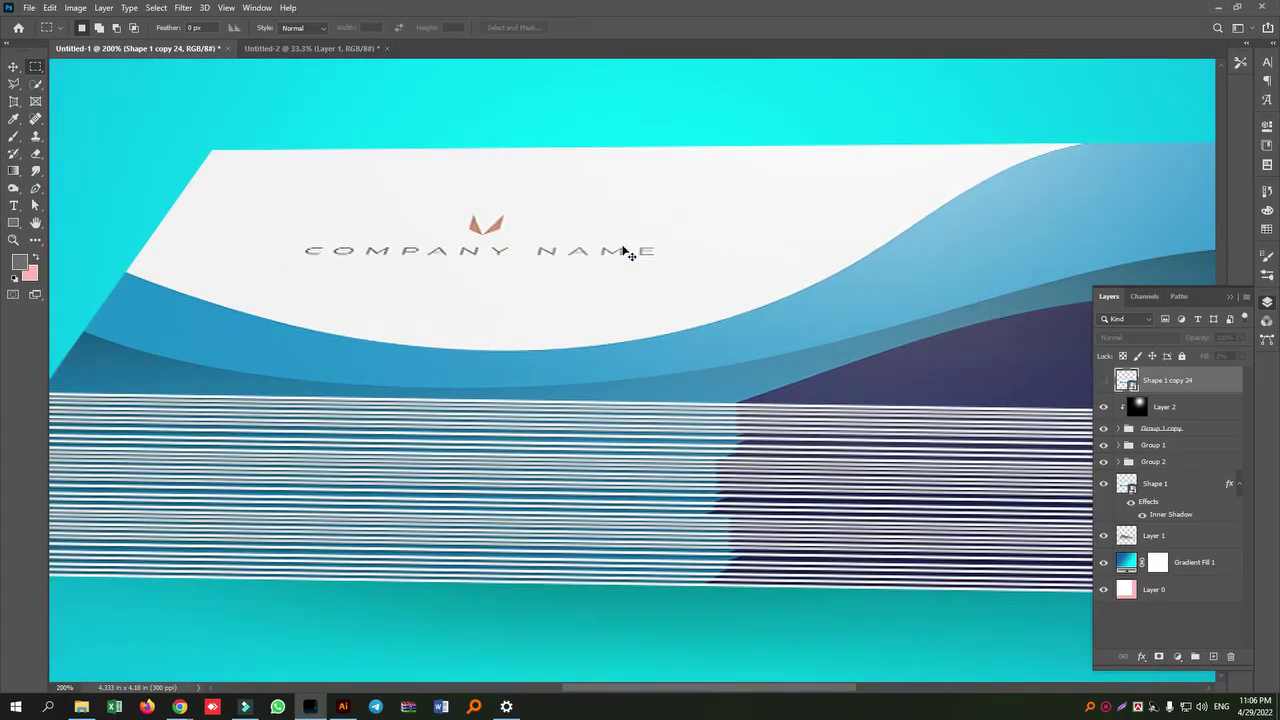
{"action": "scroll", "coordinate": [625, 226], "scroll_direction": "down", "scroll_amount": 5}
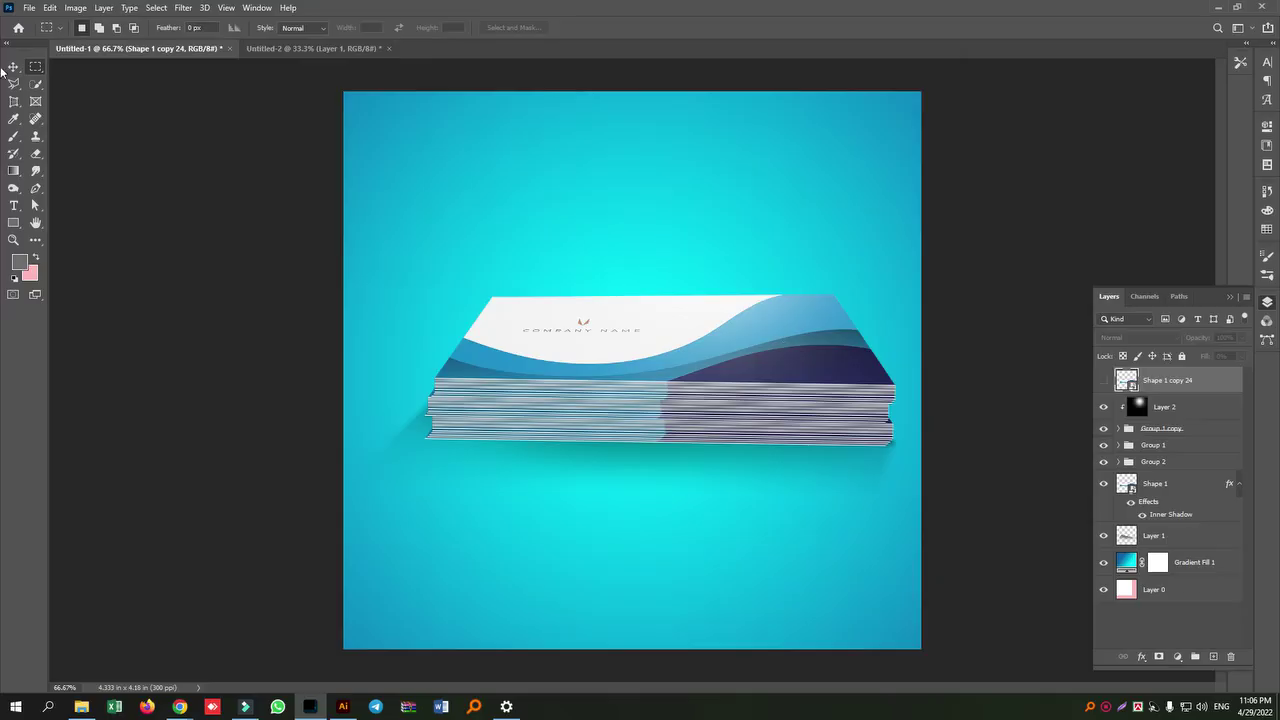
- Select all layers from Shape 1 copy 24 down to Layer 1 and scale the card stack to about 76.83%
{"action": "left_click", "coordinate": [13, 67]}
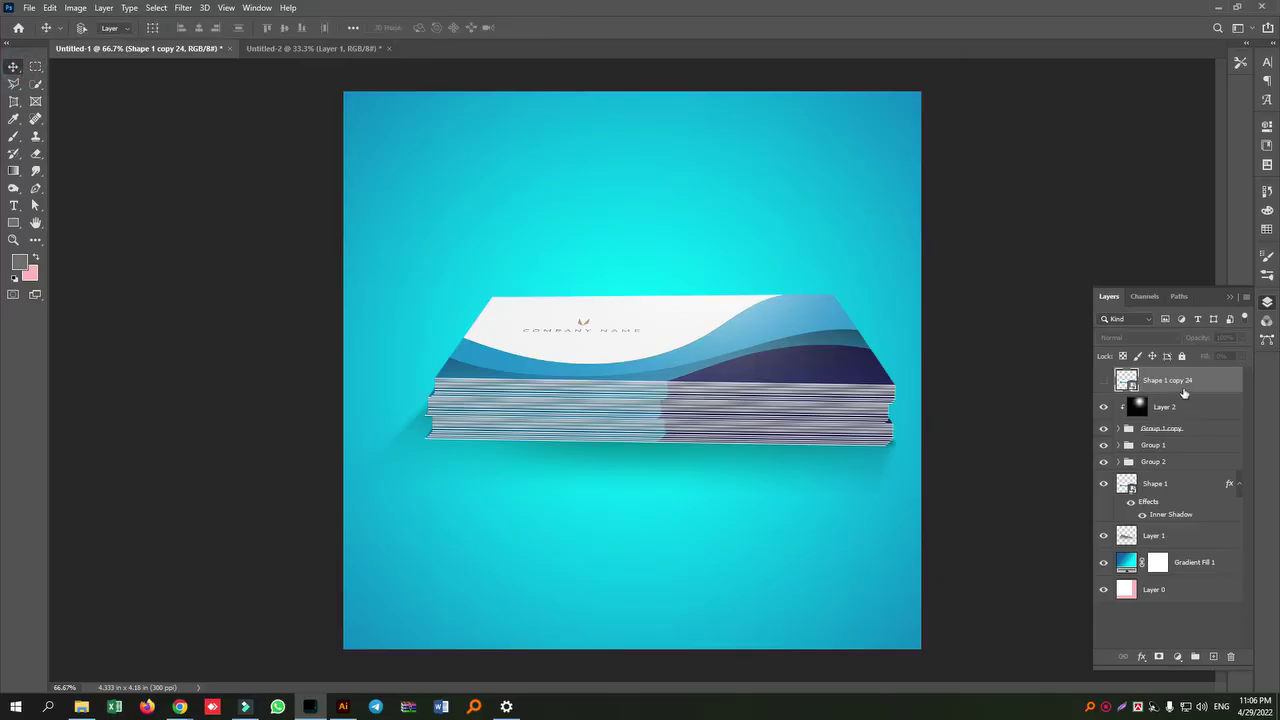
{"action": "left_click", "coordinate": [1188, 540], "text": "shift"}
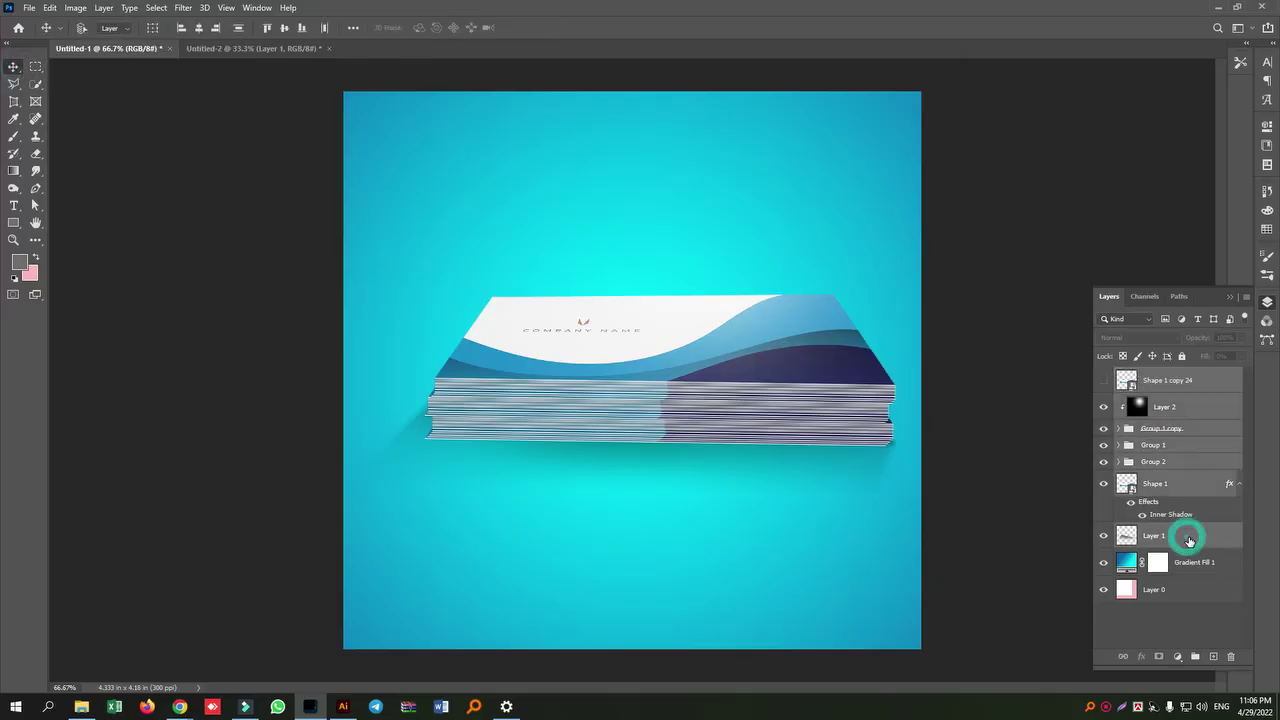
{"action": "key", "text": "ctrl+t"}
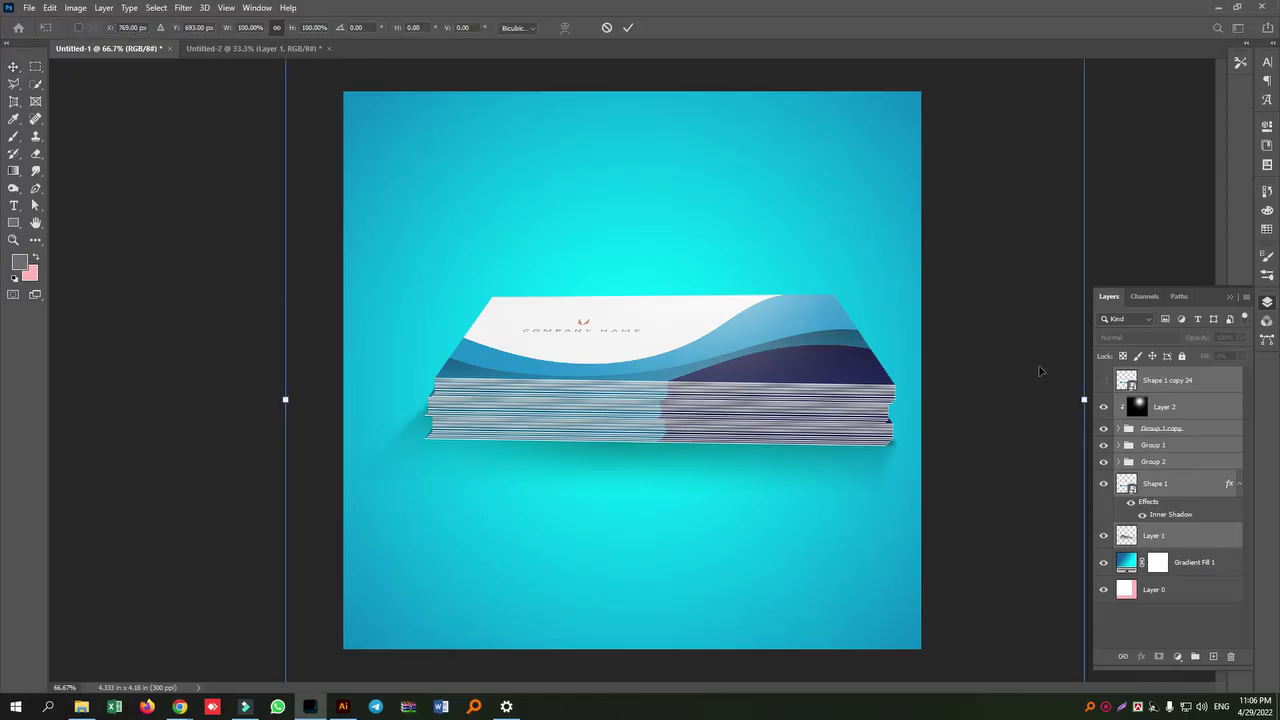
{"action": "left_click_drag", "start_coordinate": [1084, 399], "coordinate": [999, 383]}
{"action": "left_click_drag", "start_coordinate": [285, 398], "coordinate": [373, 400]}
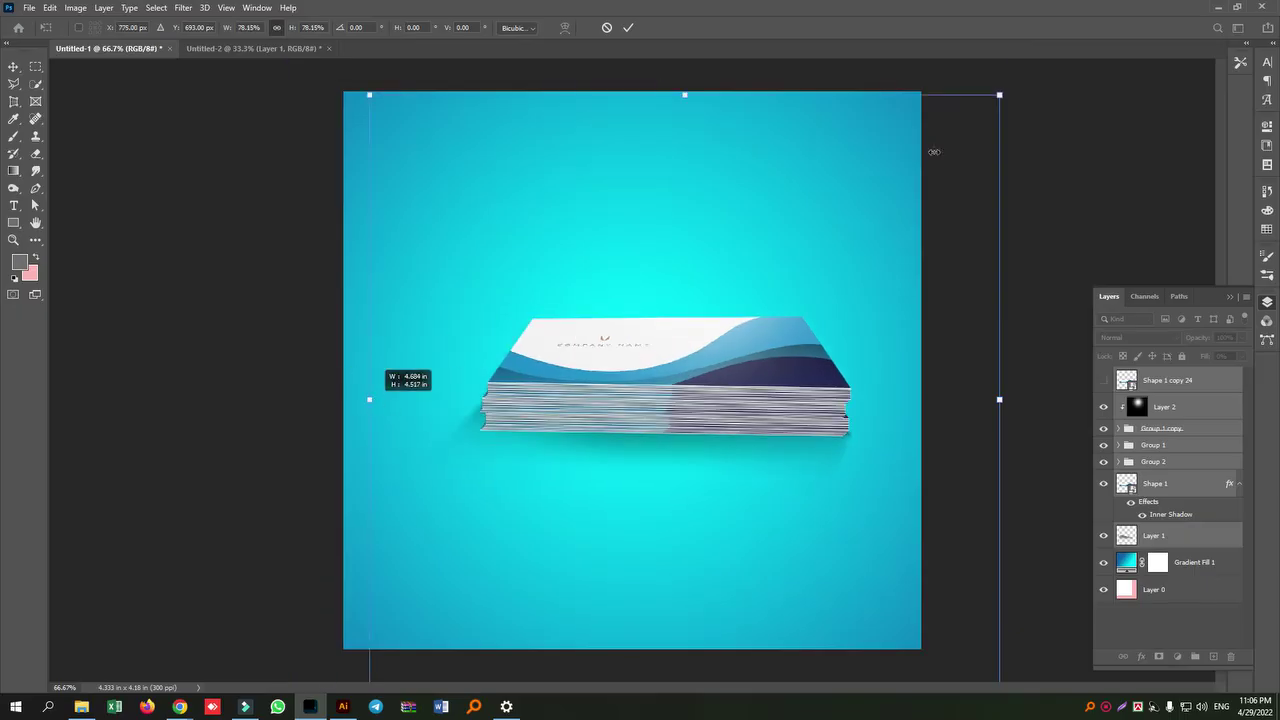
{"action": "left_click_drag", "start_coordinate": [999, 95], "coordinate": [988, 108]}
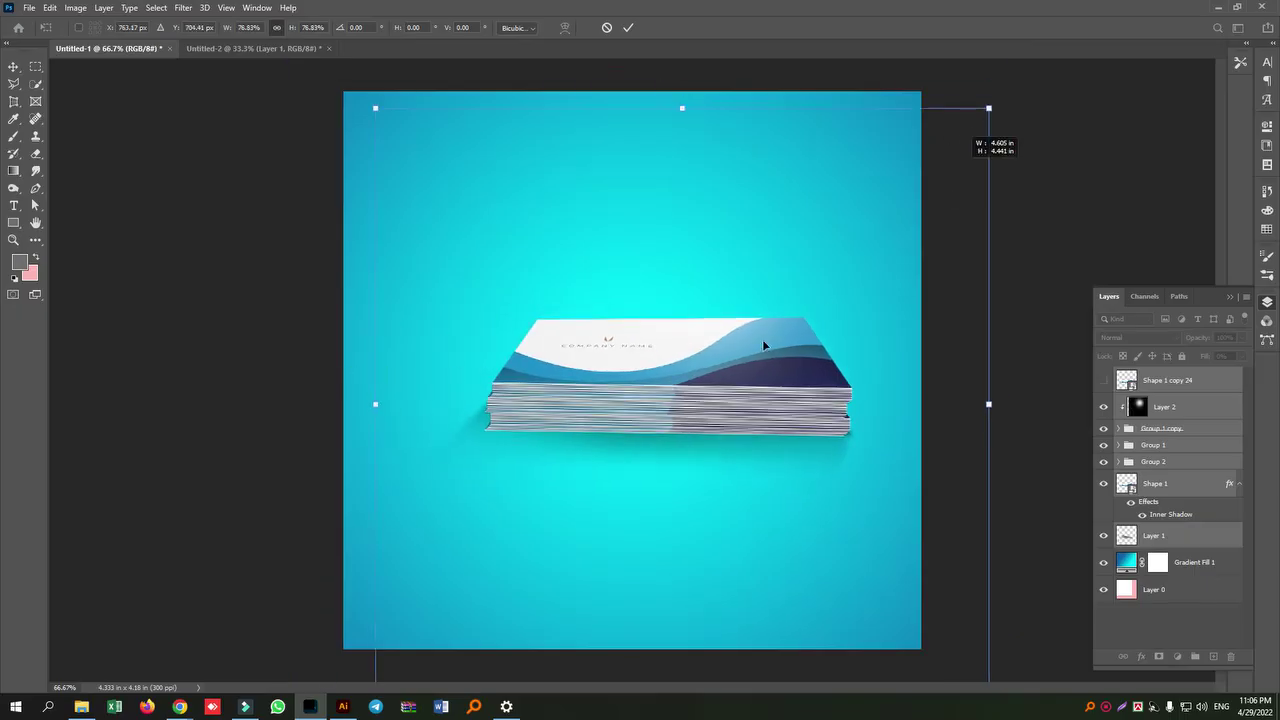
- Center the scaled card stack horizontally on the background and lower it slightly below the canvas middle
{"action": "left_click_drag", "start_coordinate": [755, 345], "coordinate": [723, 341]}
{"action": "key", "text": "Return"}
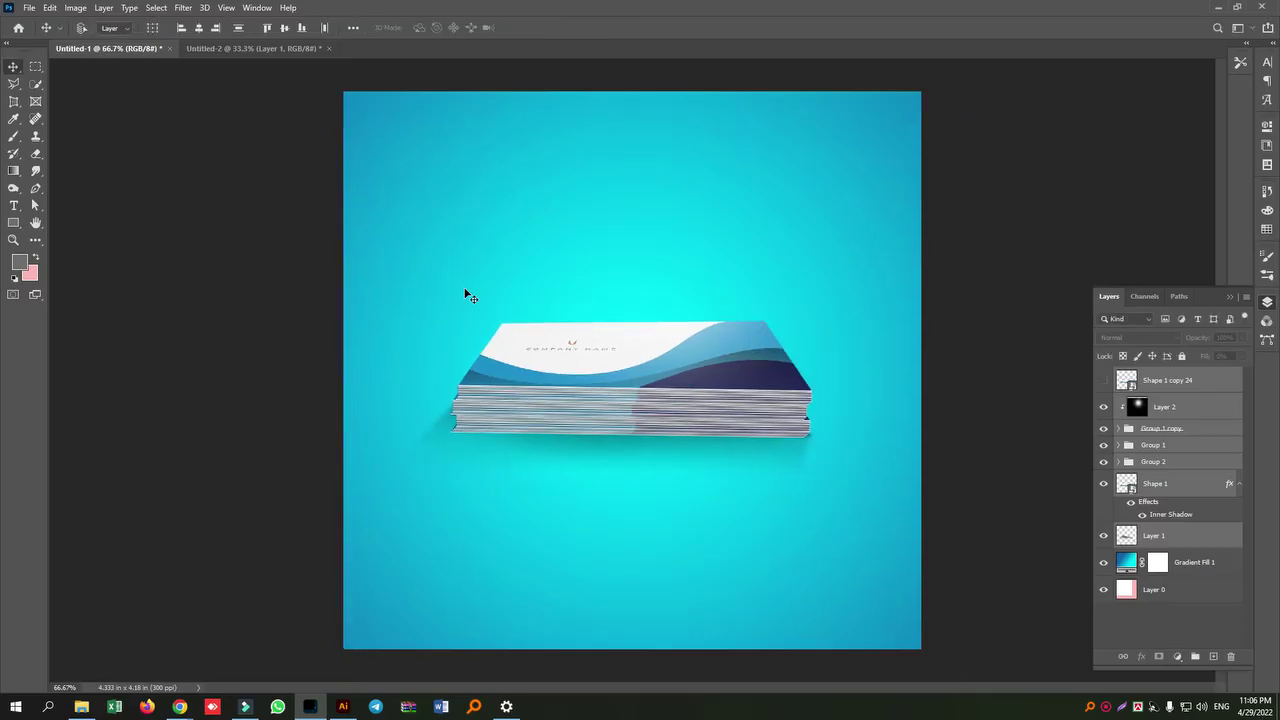
{"action": "mouse_move", "coordinate": [573, 348]}
{"action": "left_mouse_down"}
{"action": "mouse_move", "coordinate": [583, 386]}
{"action": "mouse_move", "coordinate": [572, 368]}
{"action": "left_mouse_up"}
{"action": "left_click", "coordinate": [232, 142]}
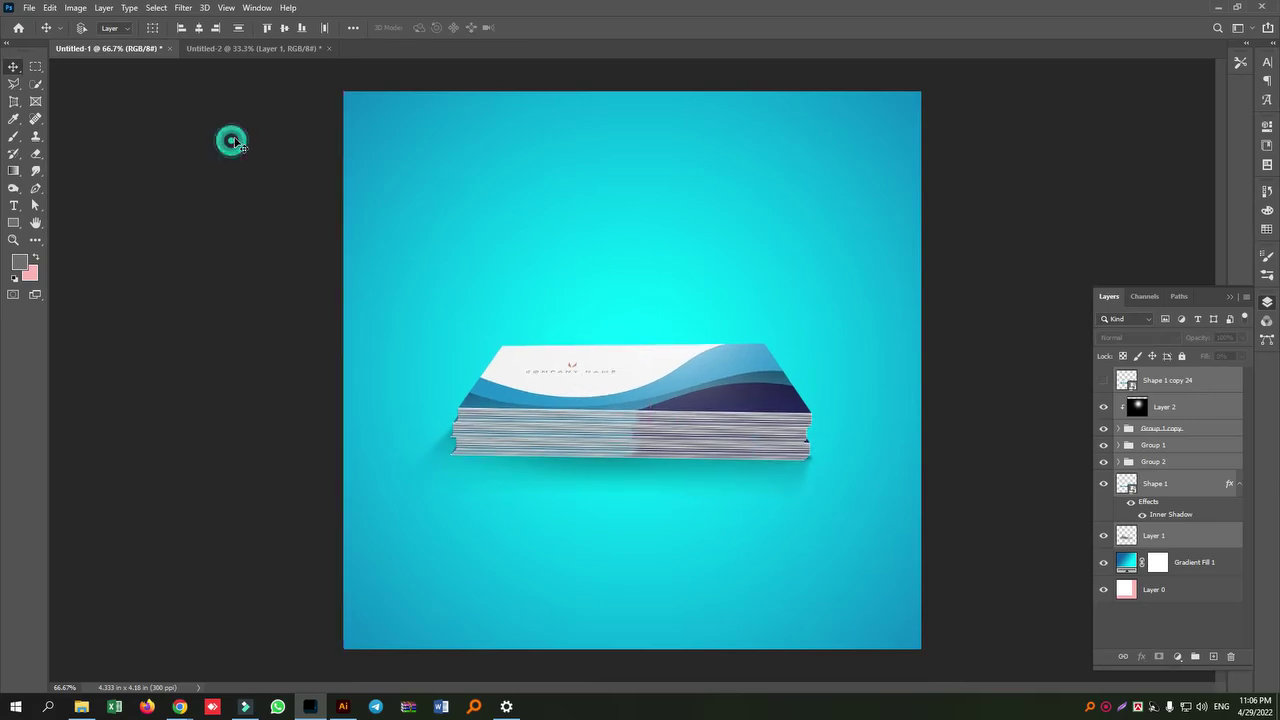